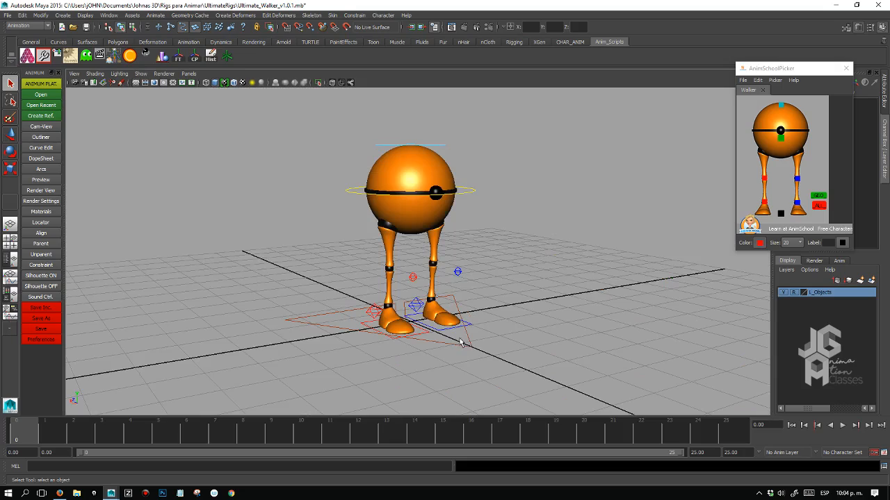
Select the root control, move the character picker window clear of the channel box, and clear the selection.
click(463, 339)
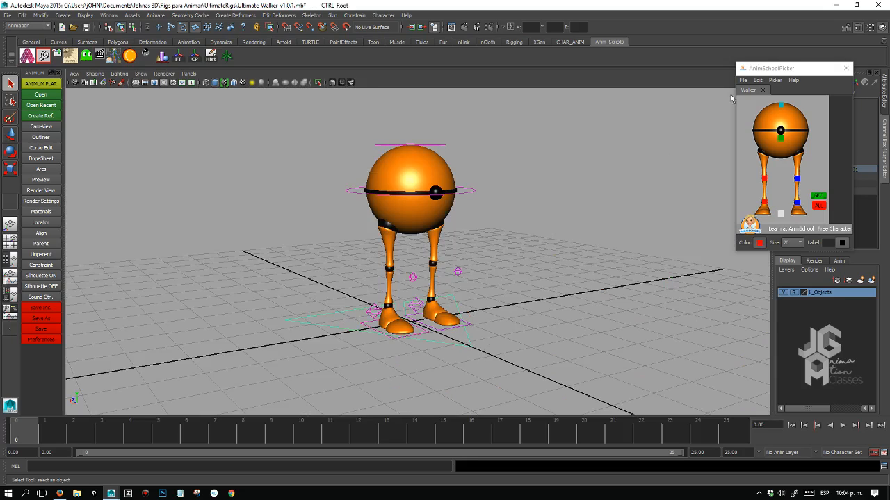
drag(805, 73, 720, 87)
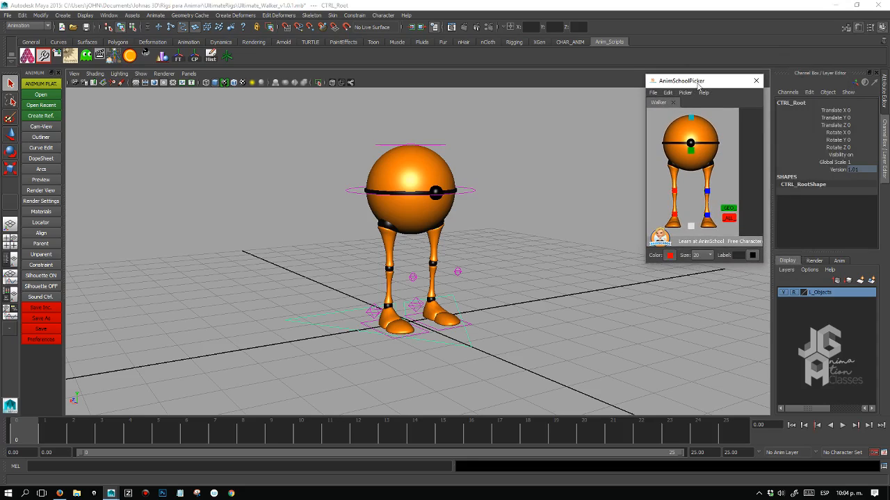
mouse_move(715, 84)
mouse_down()
mouse_move(726, 81)
mouse_move(720, 77)
mouse_up()
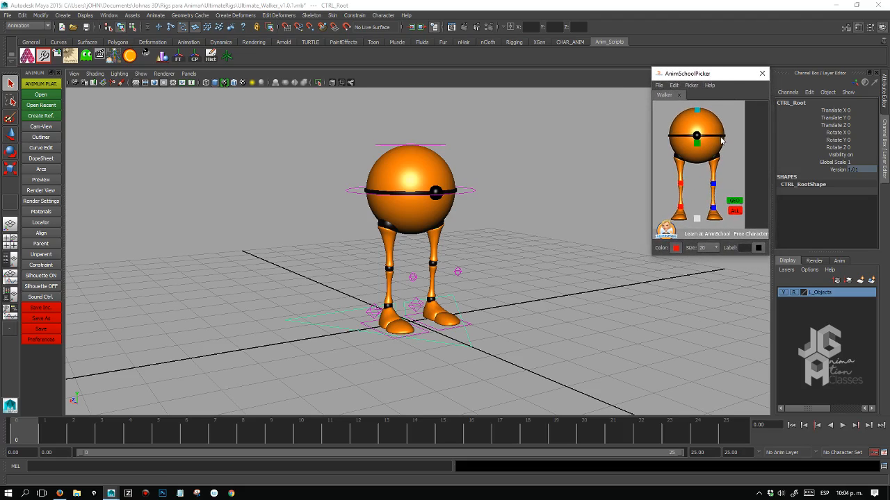
click(735, 180)
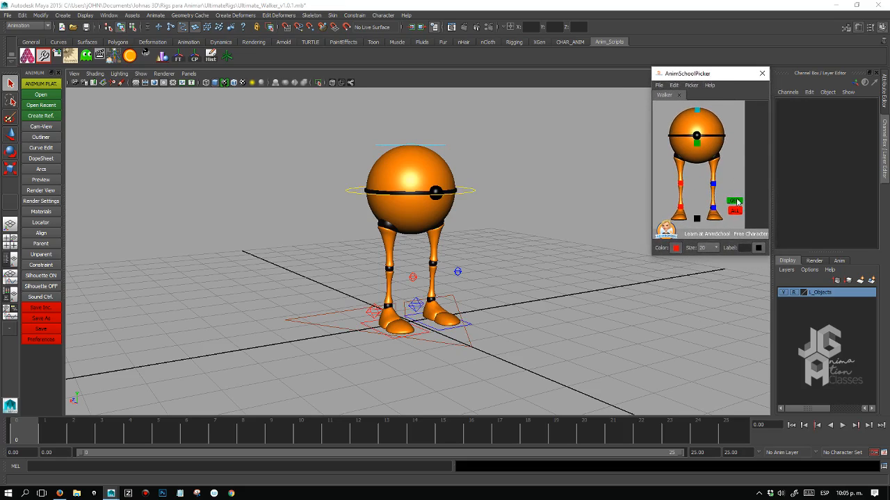
Test the picker's ALL and GEO group selections on the walker rig, clearing the selection after each.
click(735, 211)
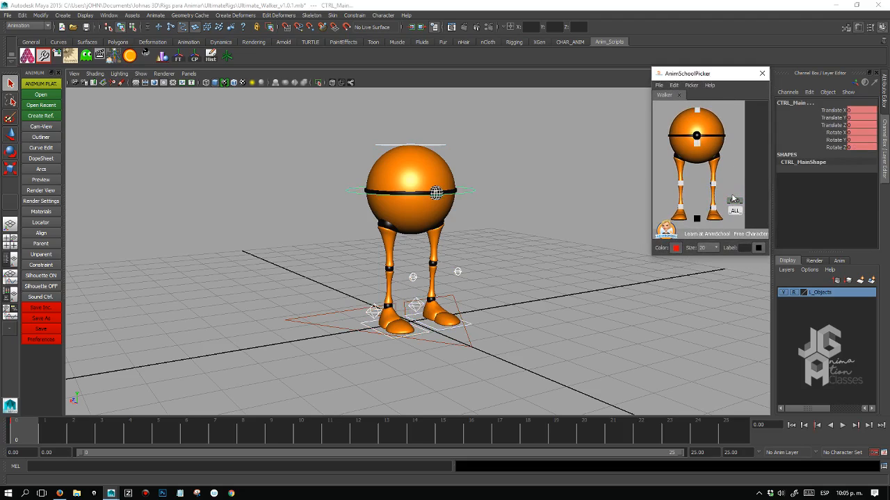
click(739, 210)
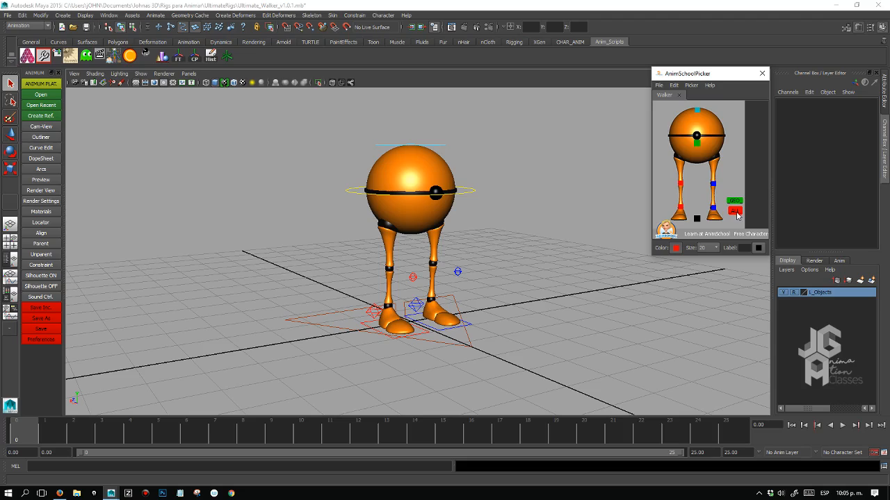
click(735, 211)
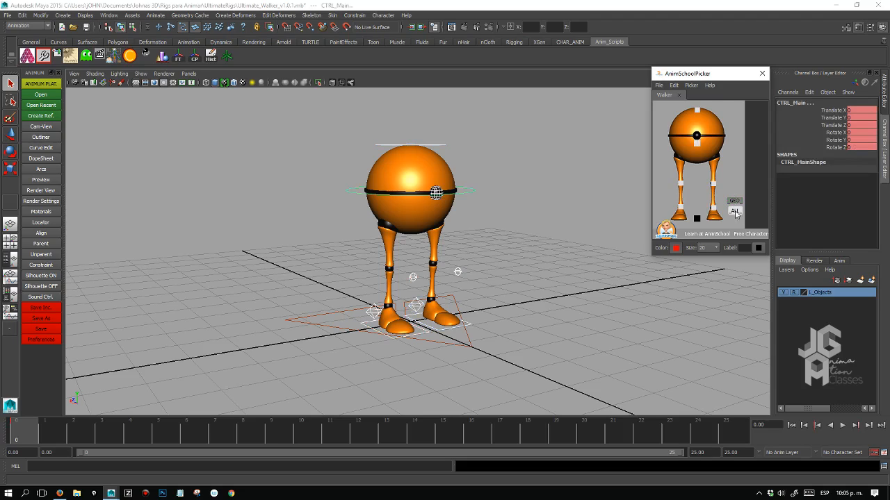
click(738, 211)
click(736, 213)
click(738, 190)
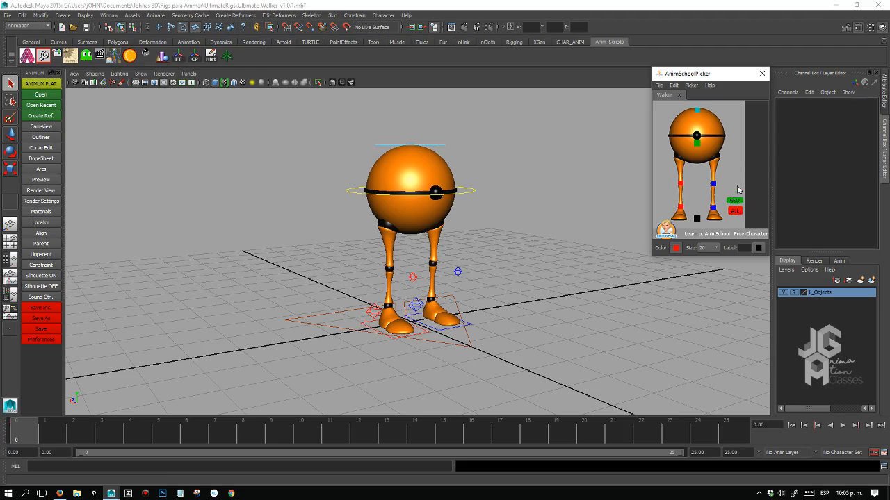
click(735, 202)
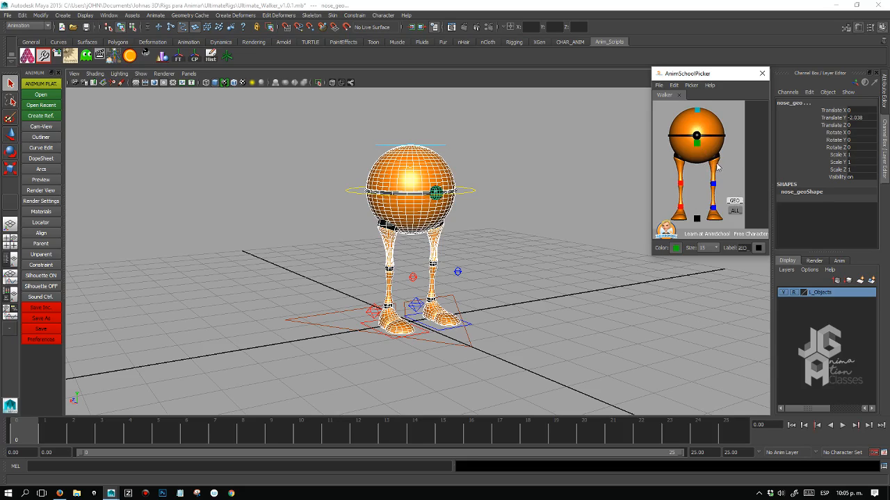
click(726, 173)
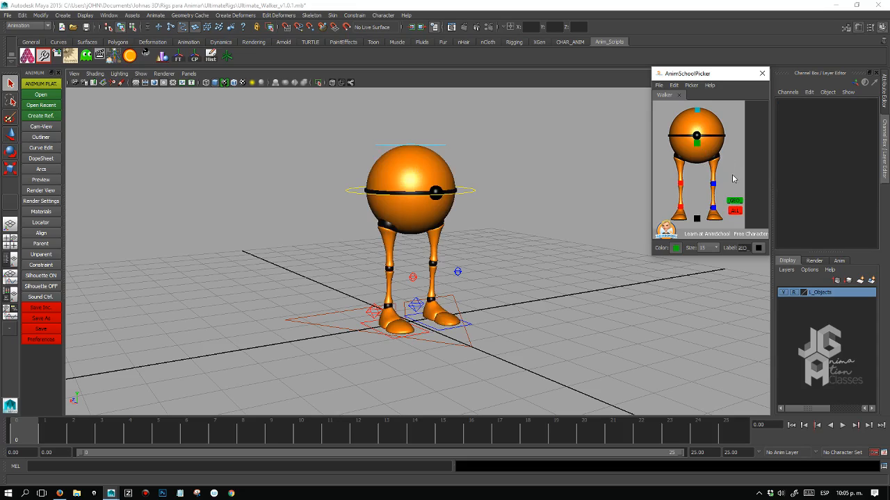
Select the top, main, left knee and right knee controls one after another from the picker and clear the selection.
click(695, 112)
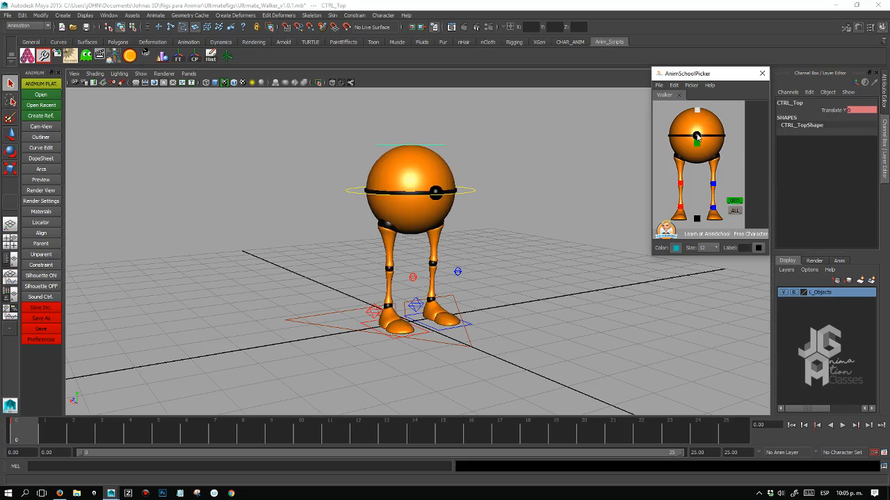
click(696, 142)
click(714, 185)
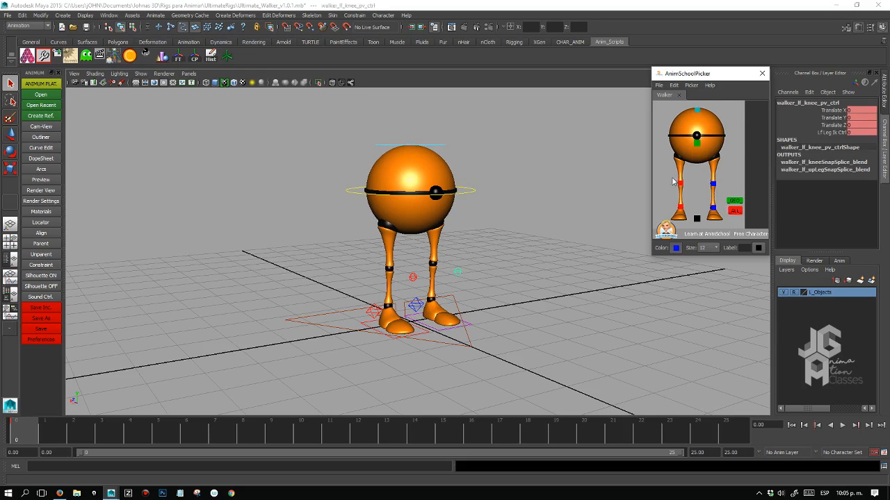
click(680, 184)
click(478, 205)
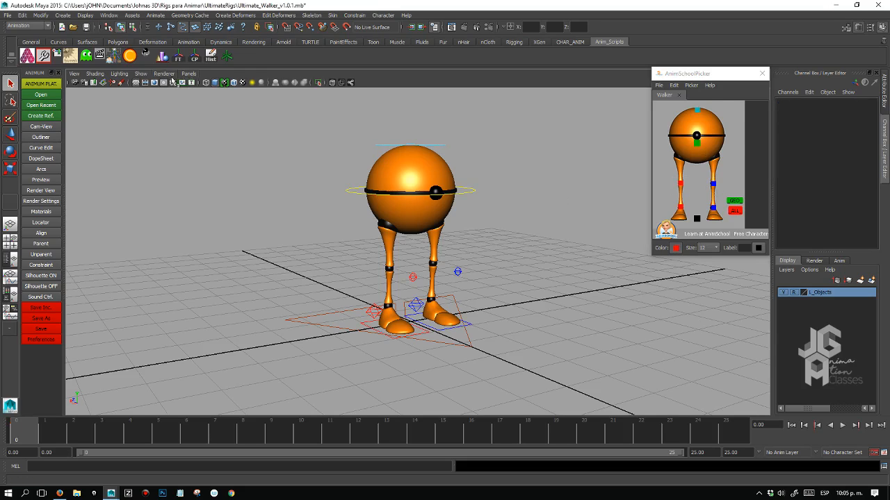
Hide the NURBS curves in the perspective view and return to the layout with front, side and perspective views.
click(142, 74)
click(157, 115)
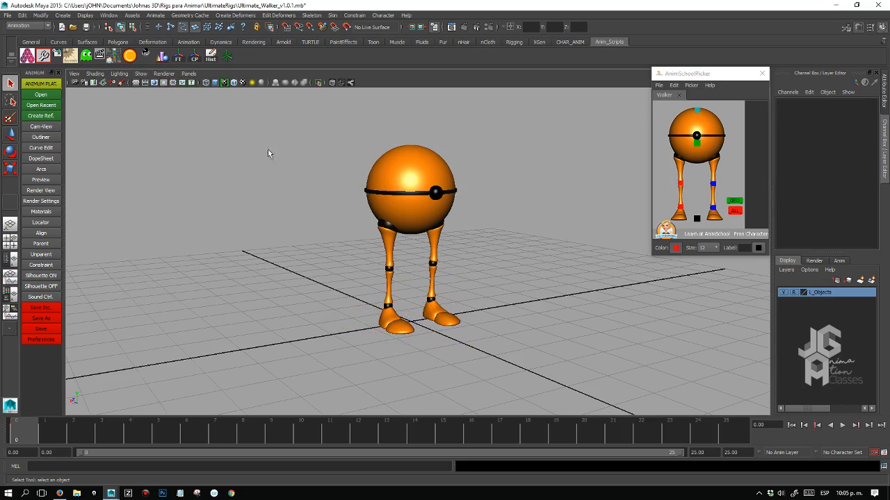
key(space)
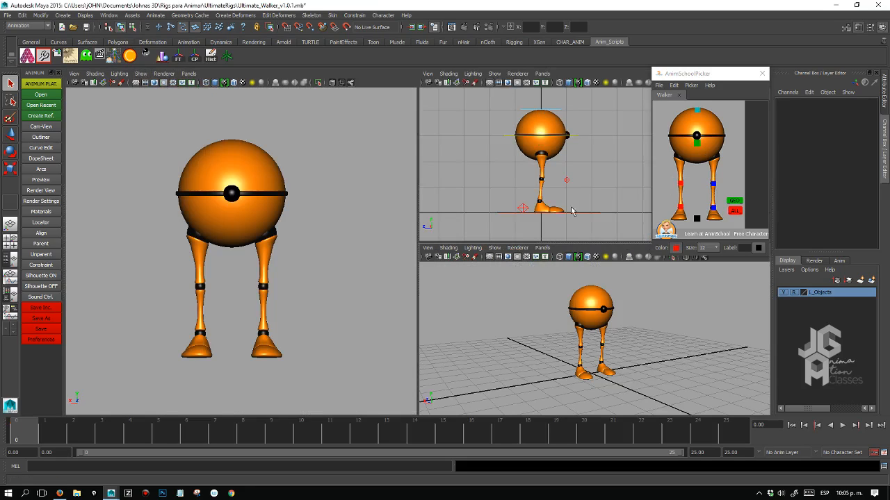
click(607, 154)
click(331, 218)
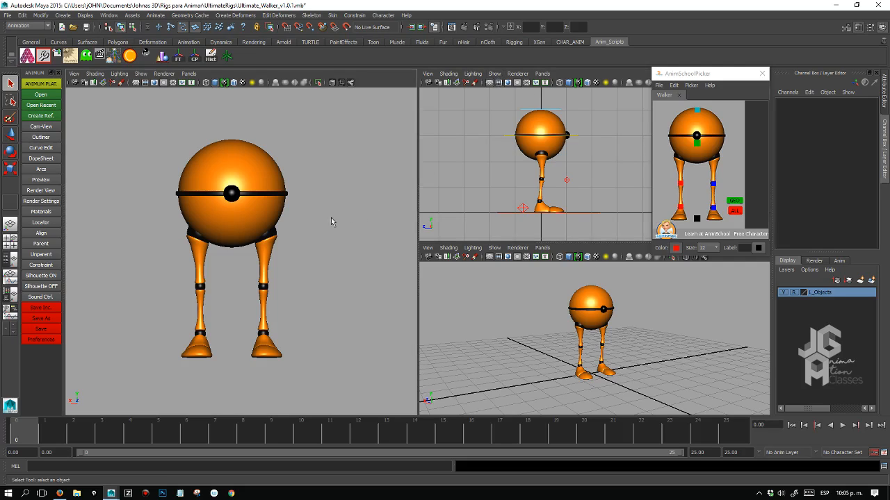
click(644, 318)
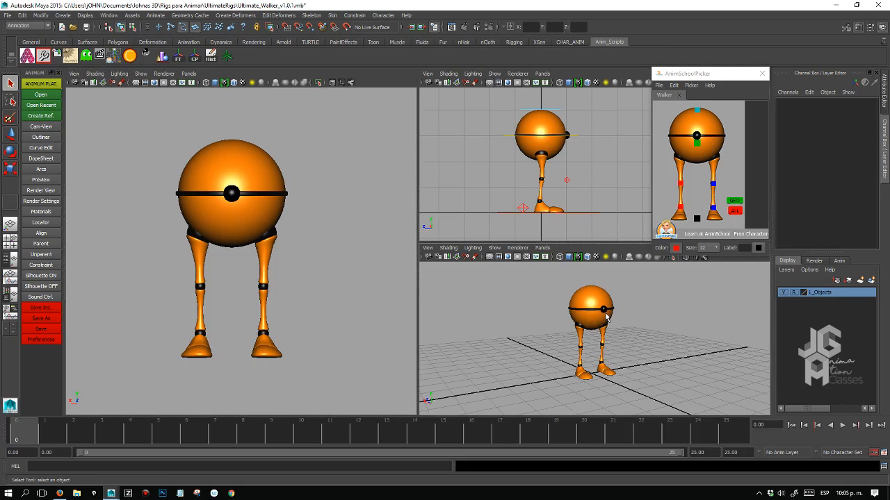
Open the time slider preferences and examine the undo queue settings.
click(884, 452)
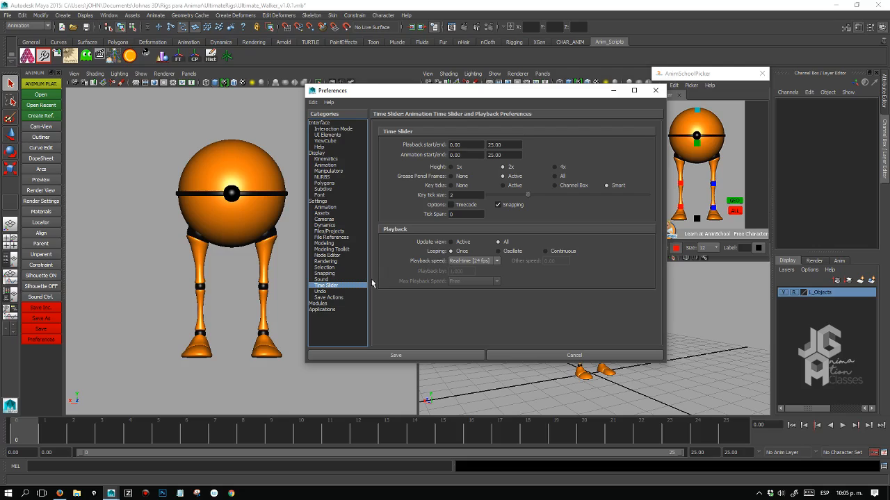
click(325, 291)
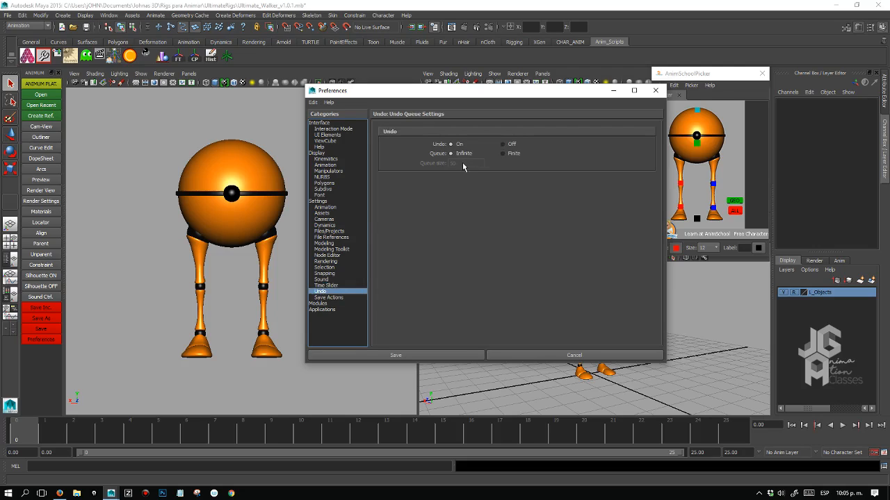
In the Animation preferences, set the default in tangent to Clamped and out tangent to Stepped, and minimise the preferences window.
click(335, 207)
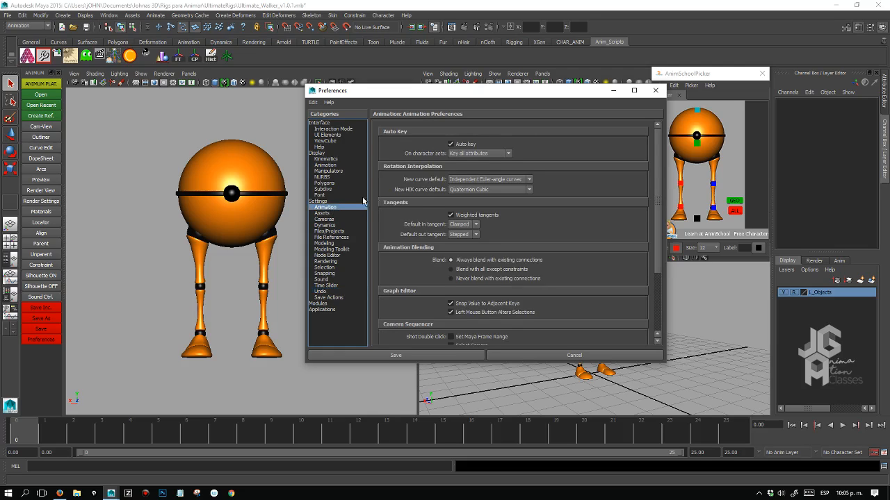
click(451, 143)
click(476, 226)
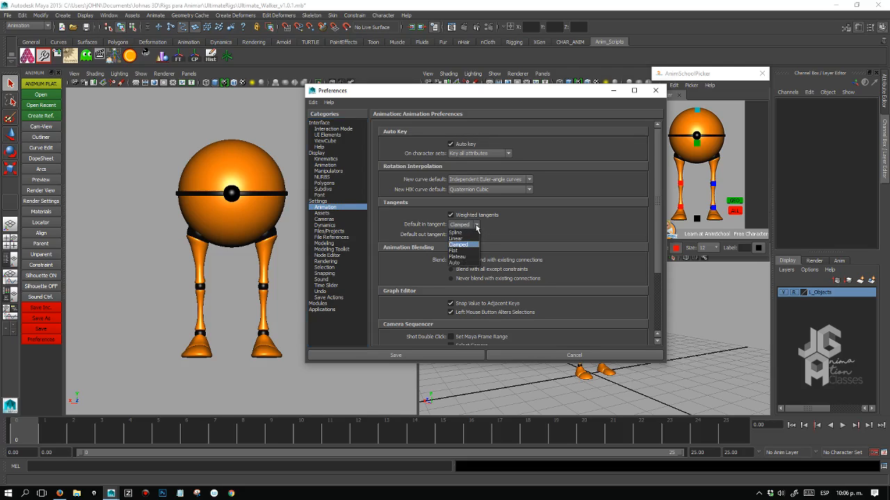
click(469, 245)
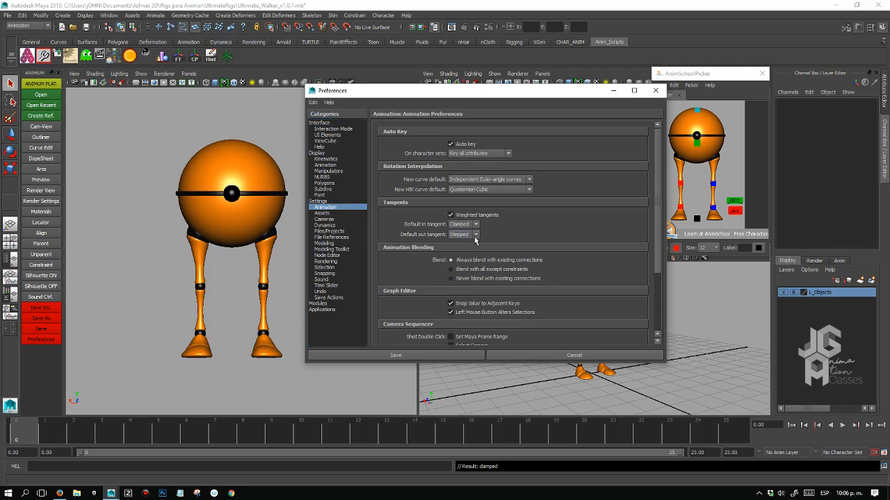
click(476, 235)
click(467, 267)
drag(585, 96, 467, 106)
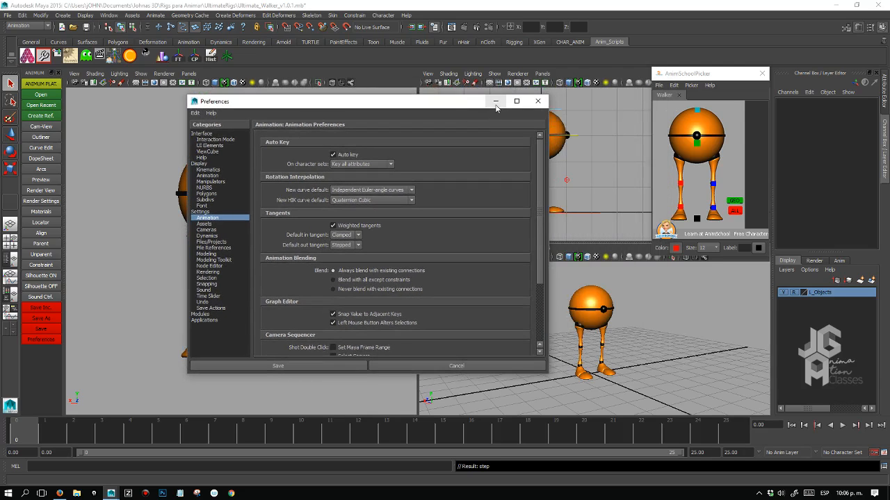
click(495, 102)
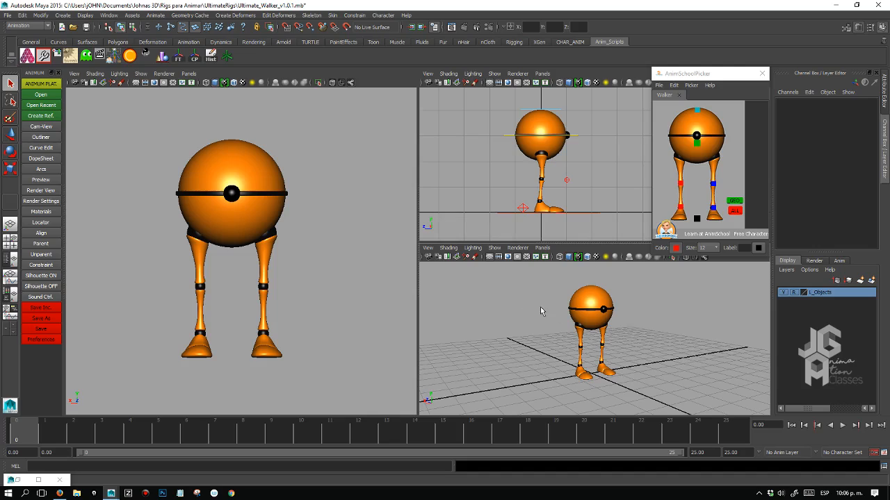
Practise selecting the walker's main body control by its curve in the side view, leaving it selected.
click(594, 146)
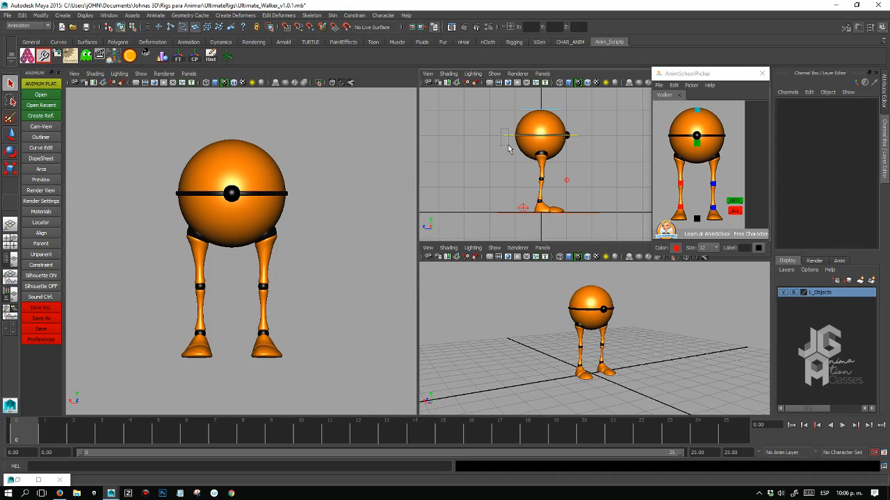
click(511, 143)
click(590, 156)
click(512, 144)
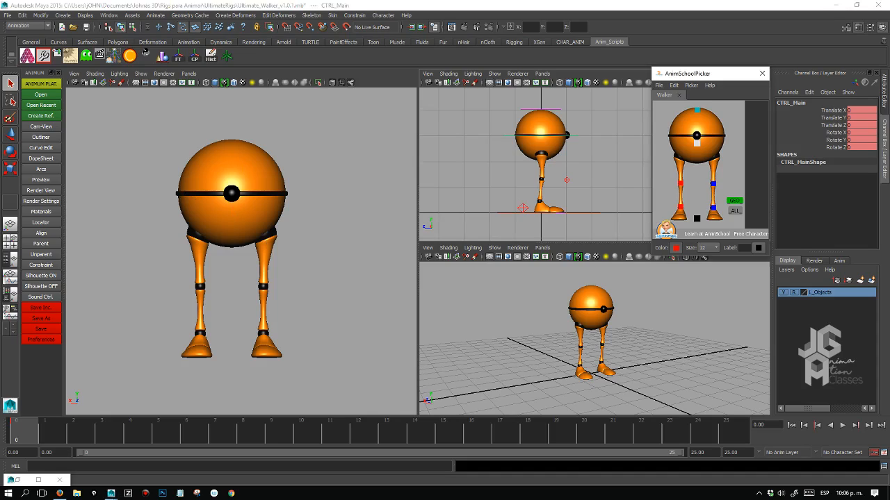
click(490, 167)
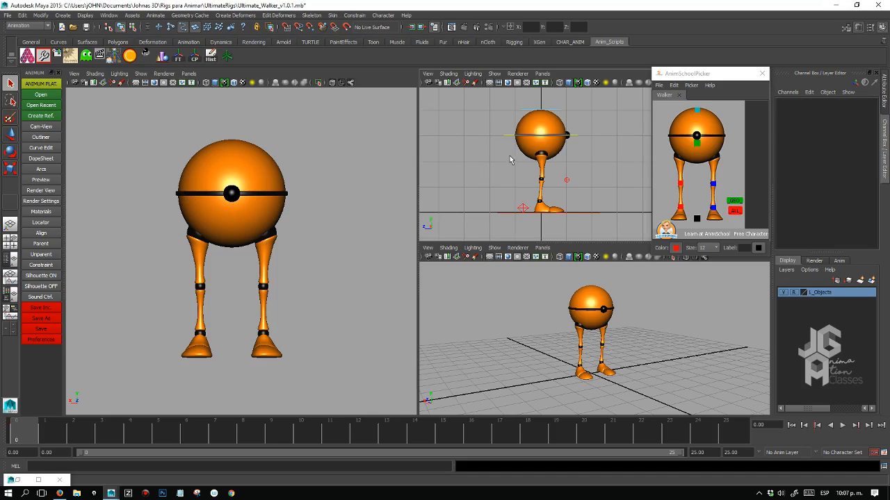
drag(496, 126, 507, 146)
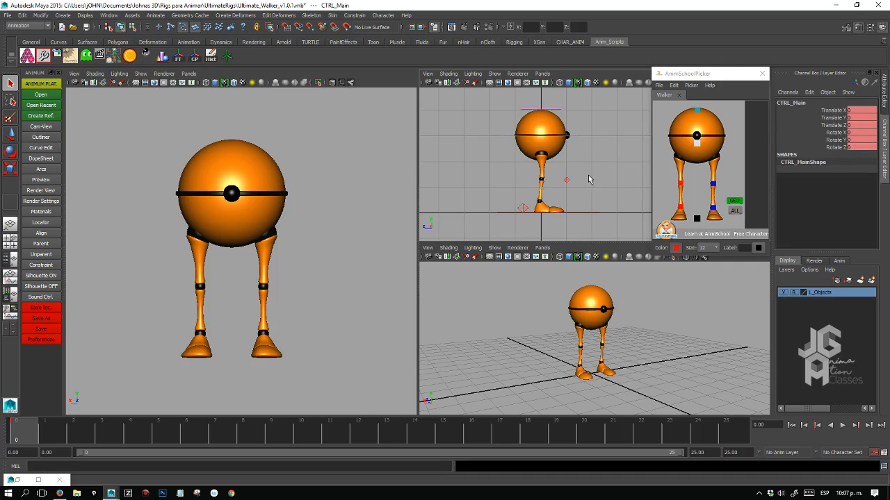
Maximise the side view, shift the picker window slightly, and hide the NURBS curves in that view.
key(space)
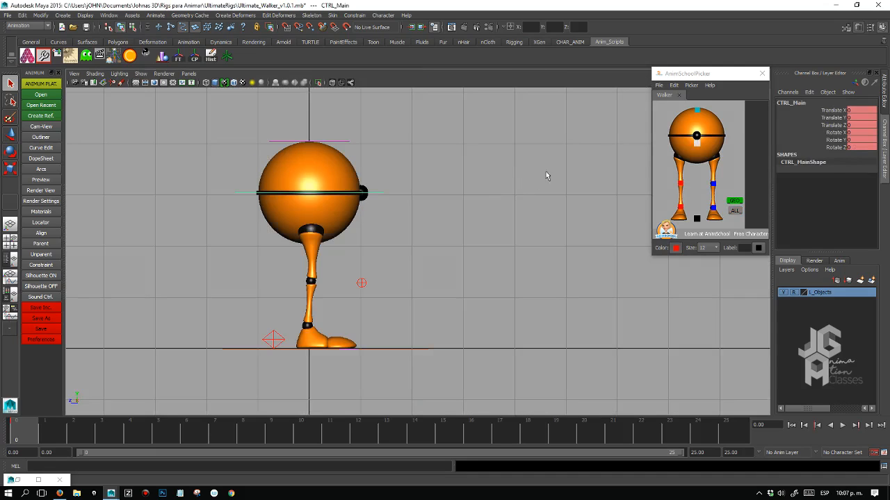
drag(716, 76, 708, 79)
click(142, 74)
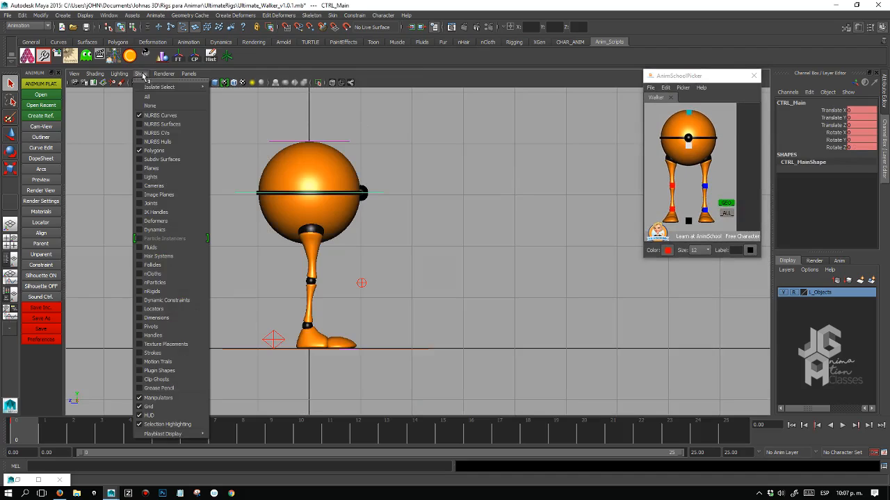
click(152, 116)
Select the main body control from the picker and try a small free move of it in the side view.
click(688, 145)
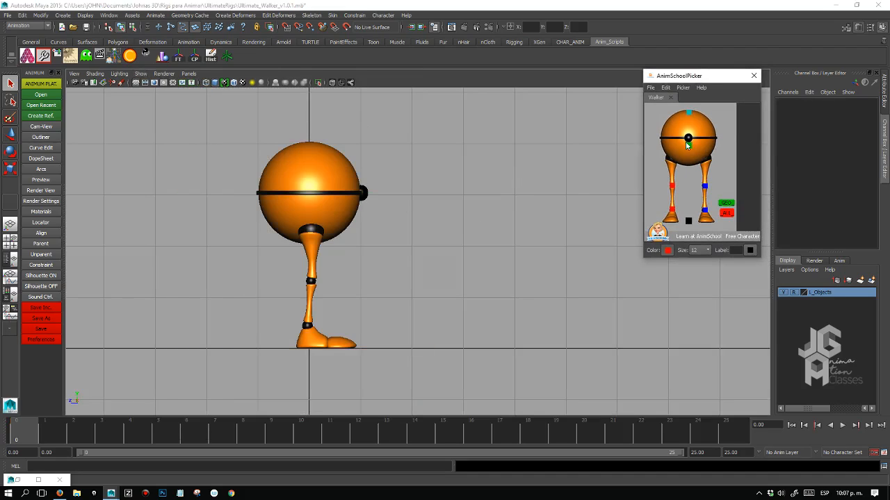
key(w)
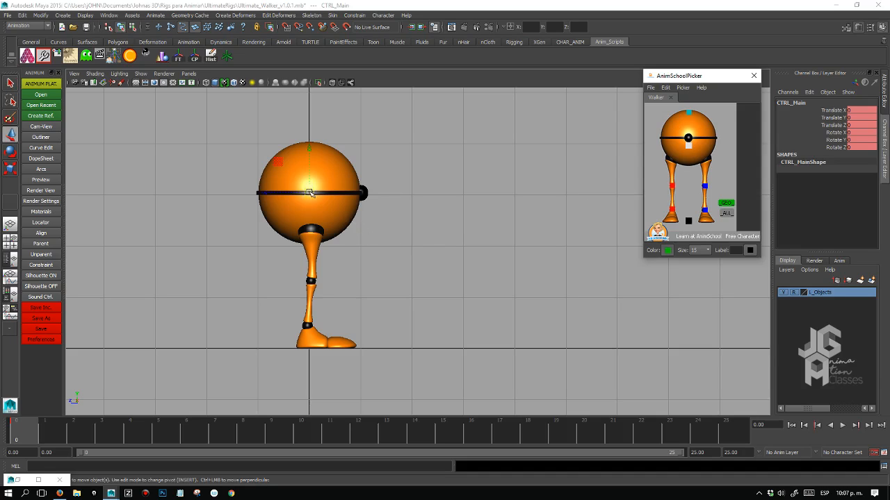
mouse_move(312, 192)
mouse_down()
mouse_move(303, 197)
mouse_move(308, 192)
mouse_up()
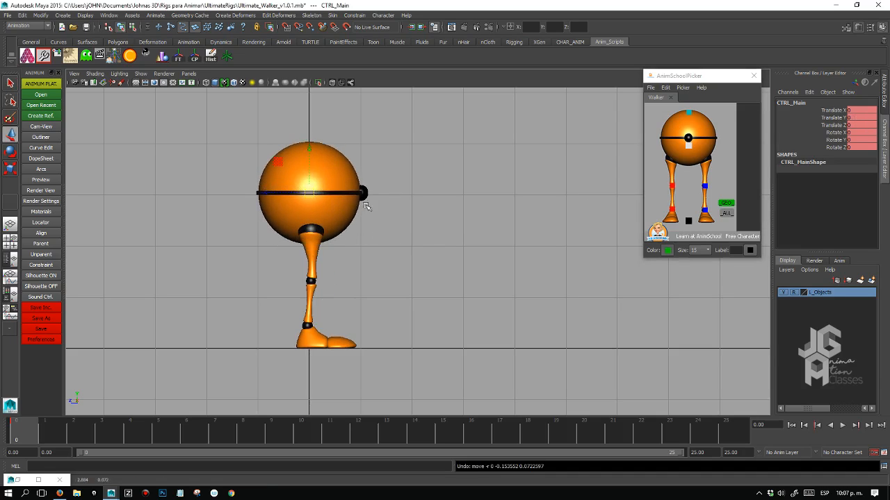
Maximise the perspective view, try moving the main body control freely from different angles, and undo the moves.
key(space)
key(space)
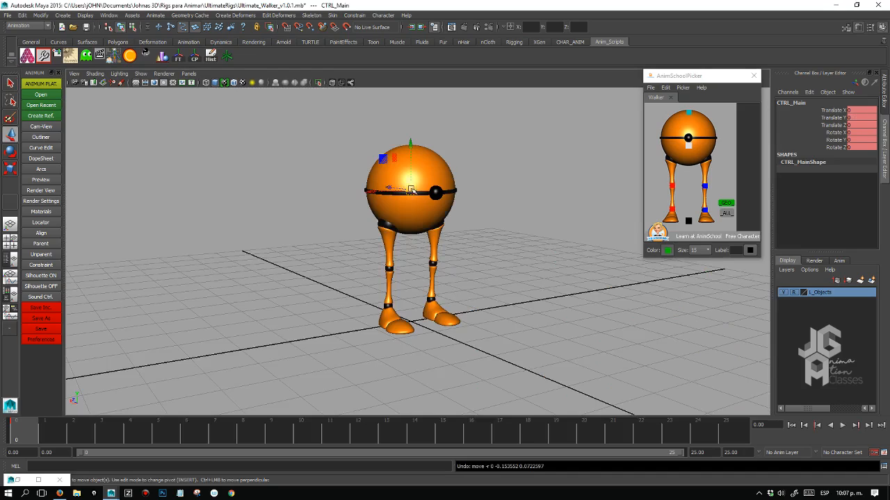
drag(412, 190, 427, 173)
key(ctrl+z)
key(ctrl+z)
alt+drag(455, 234, 435, 186)
key(ctrl+z)
key(ctrl+z)
key(ctrl+z)
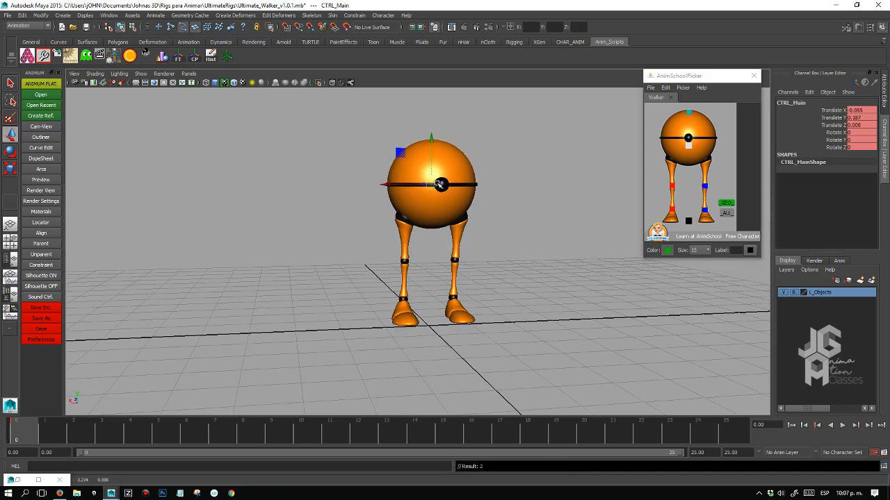
Select the right heel control, try out its Foot Roll attribute from a side angle, and undo the changes.
click(688, 220)
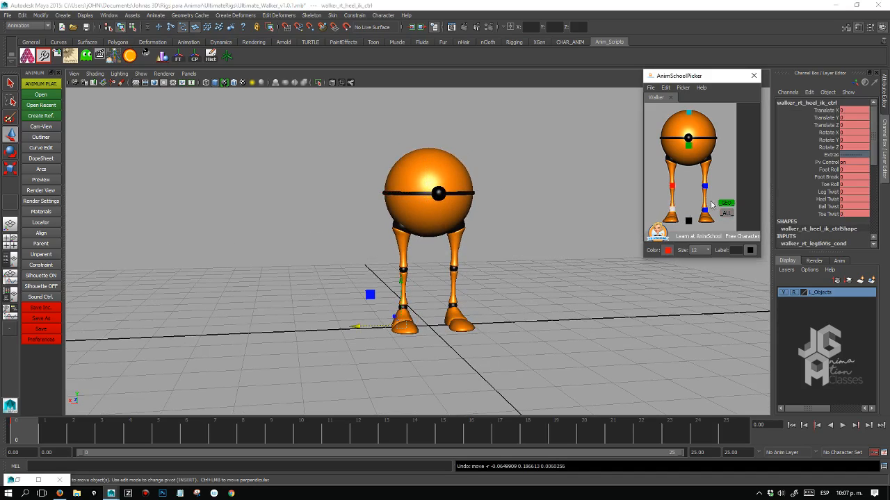
click(827, 170)
alt+drag(483, 278, 542, 283)
mouse_move(470, 282)
middle_down()
mouse_move(610, 292)
mouse_move(542, 285)
mouse_move(601, 284)
mouse_move(398, 273)
mouse_move(481, 276)
middle_up()
alt+drag(484, 276, 452, 261)
middle_drag(451, 261, 484, 269)
key(ctrl+z)
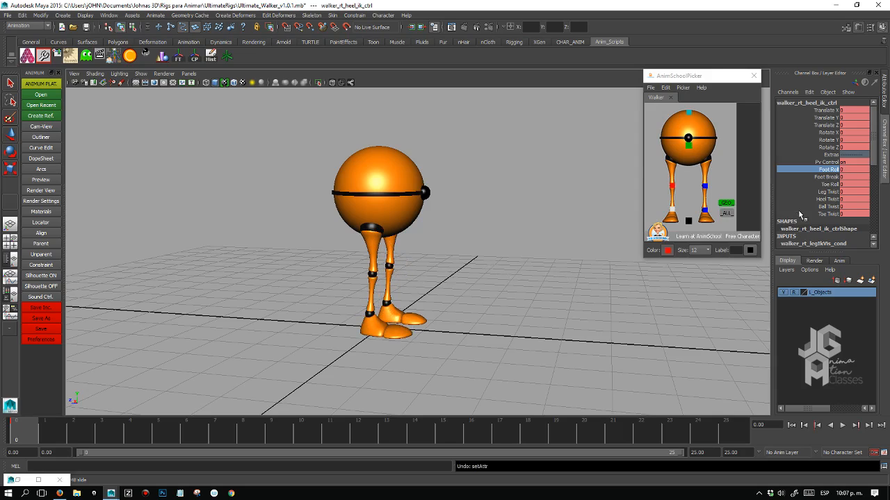
Try varying the right heel control's Foot Break attribute on its own and return it to 0.
click(827, 177)
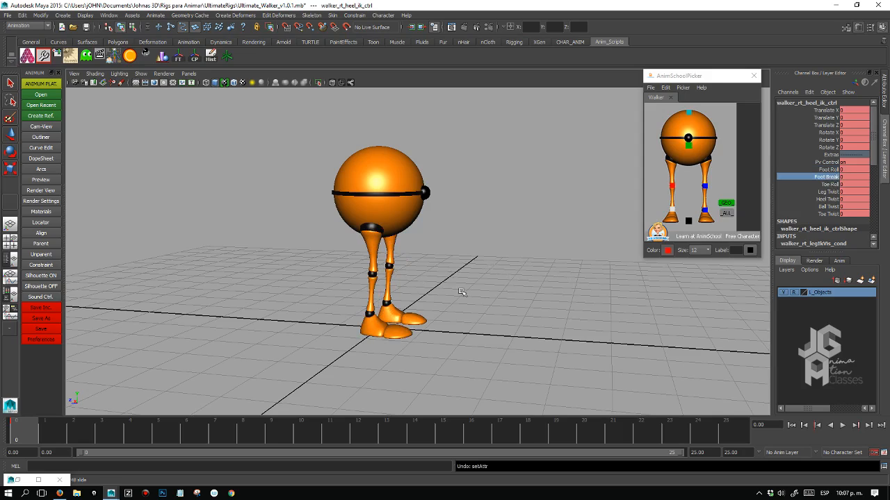
middle_drag(463, 292, 612, 291)
middle_drag(491, 285, 567, 278)
double_click(851, 177)
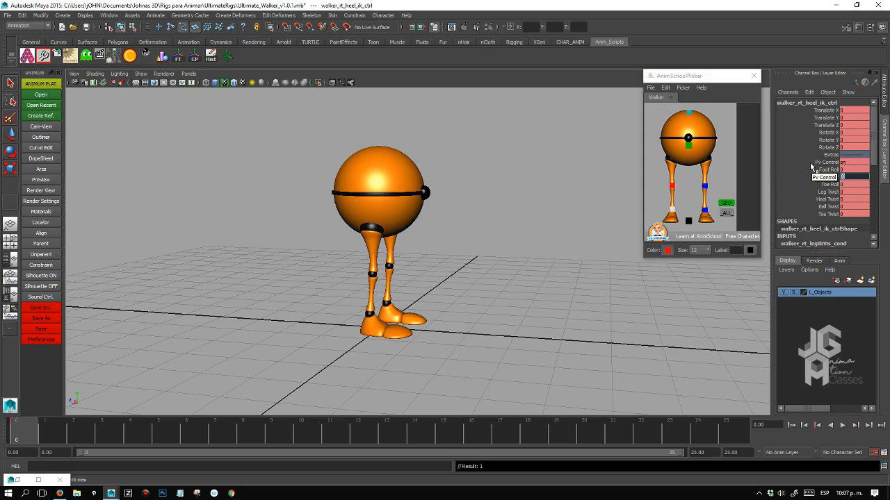
Raise the right heel control's Foot Roll to about 10.1 and its Foot Break to 18.
click(827, 170)
middle_drag(441, 303, 540, 298)
click(826, 176)
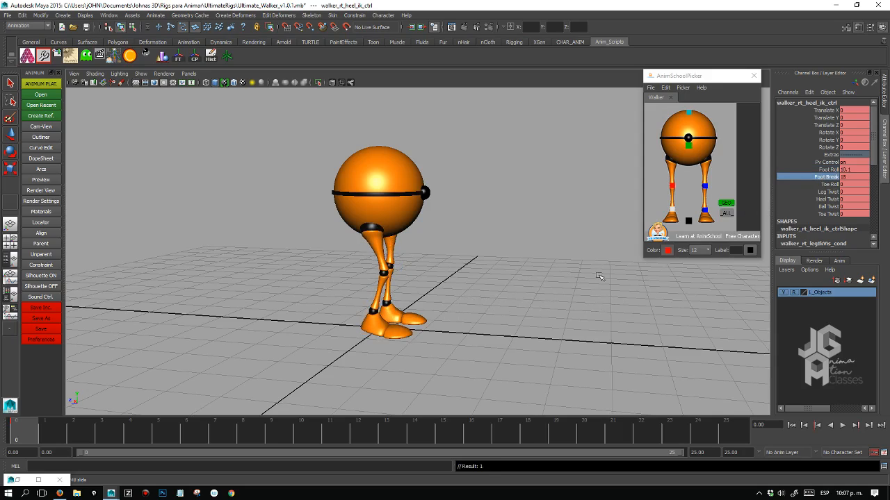
click(829, 170)
alt+drag(455, 287, 459, 314)
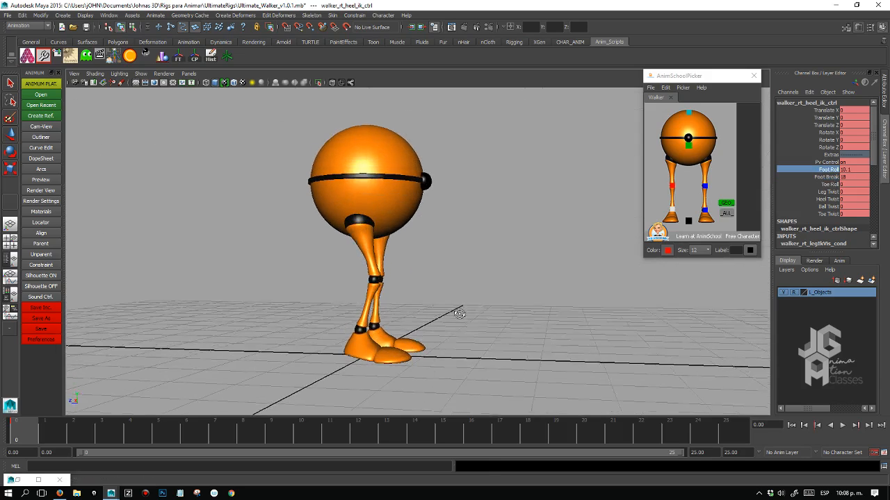
Set the right heel control's Foot Break to 45 and raise its Foot Roll to about 72.
click(829, 178)
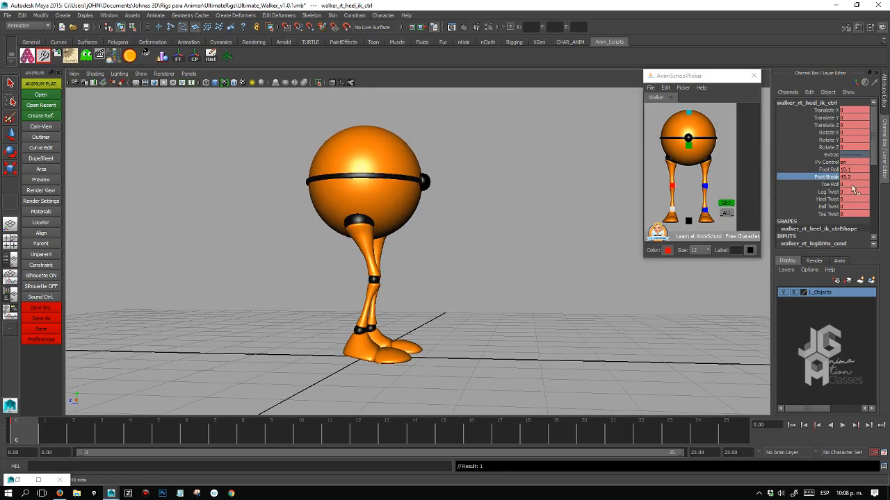
double_click(854, 177)
text(45)
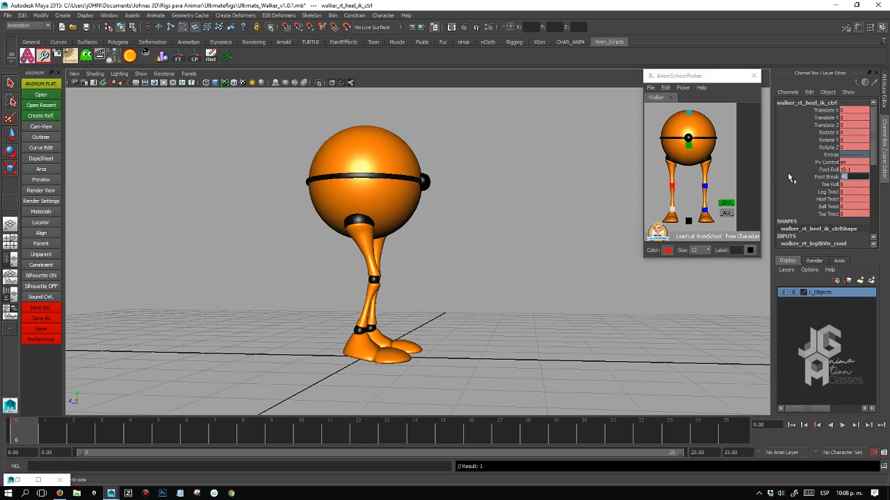
click(826, 170)
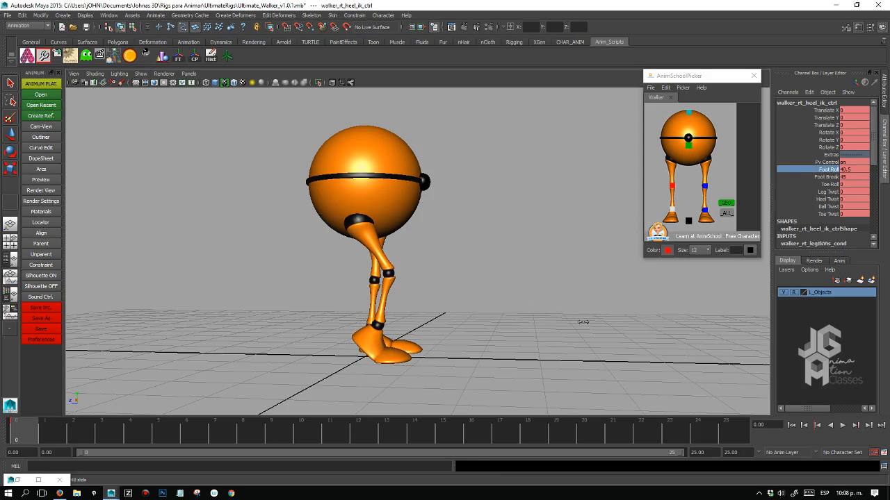
middle_drag(582, 322, 475, 292)
Reset the right heel control's Foot Roll and Foot Break to 0.
click(834, 178)
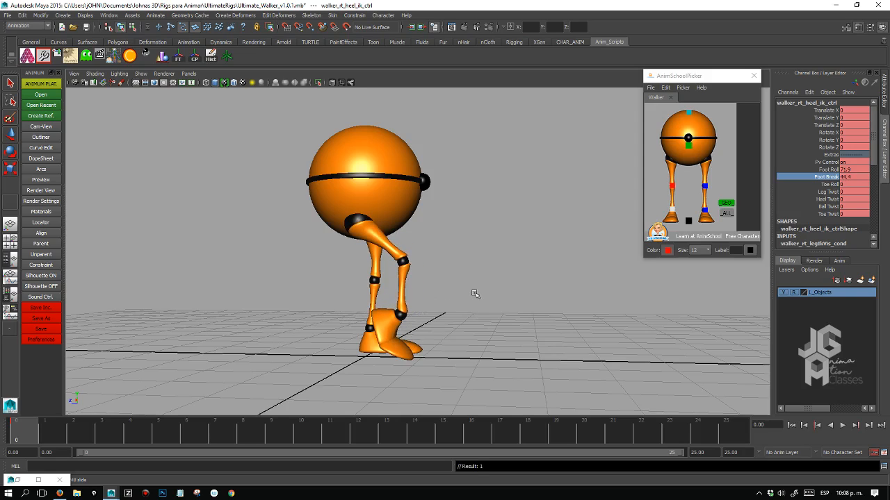
double_click(850, 177)
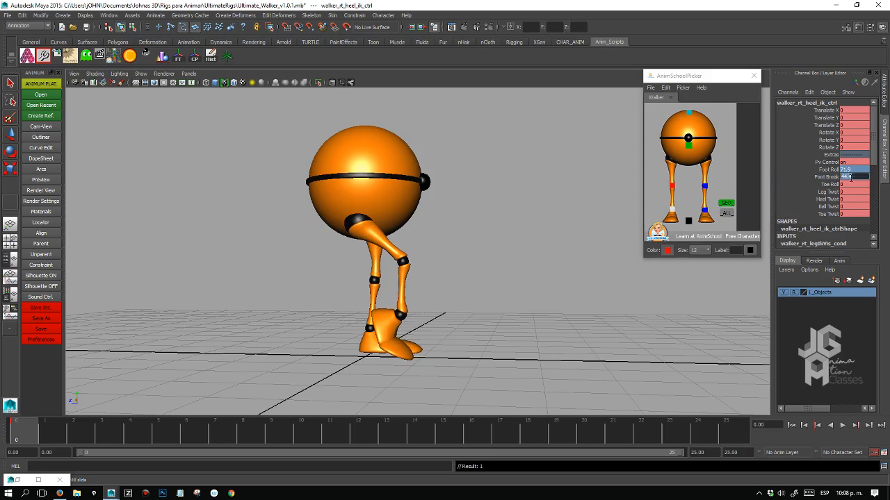
text(0)
key(Return)
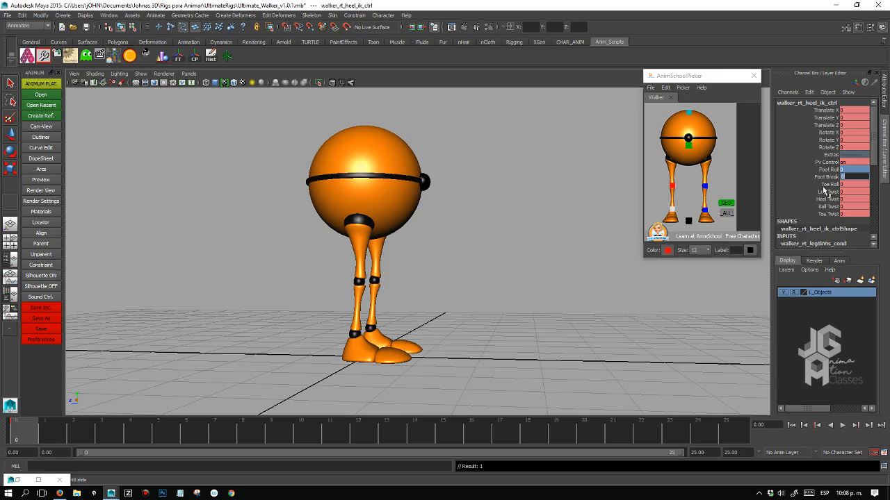
Try bending the right toes with the Toe Roll attribute and undo the change.
click(828, 184)
middle_drag(446, 321, 601, 344)
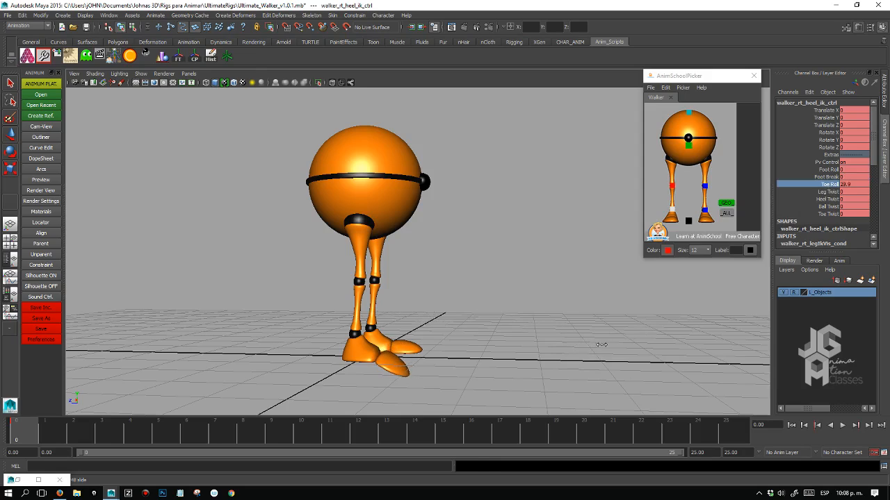
key(ctrl+z)
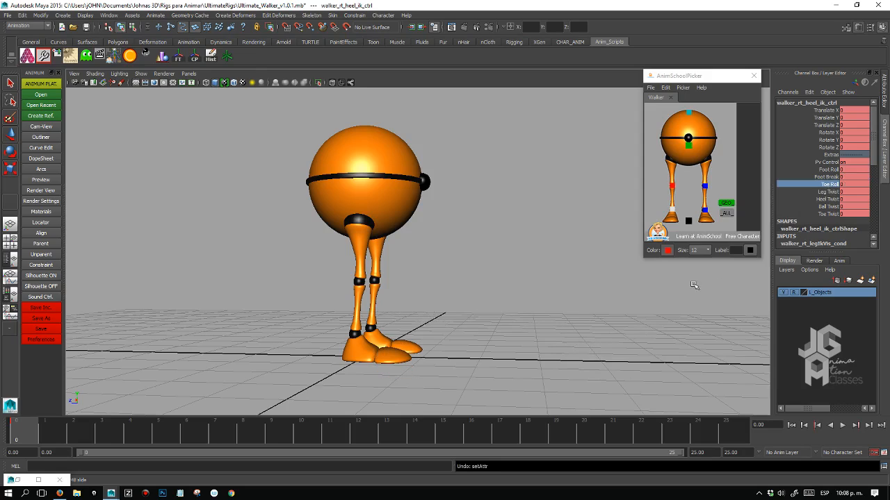
Try the right heel control's Leg Twist attribute while viewing the leg from the front, and undo the changes.
click(828, 192)
alt+drag(505, 277, 445, 297)
middle_drag(487, 286, 536, 286)
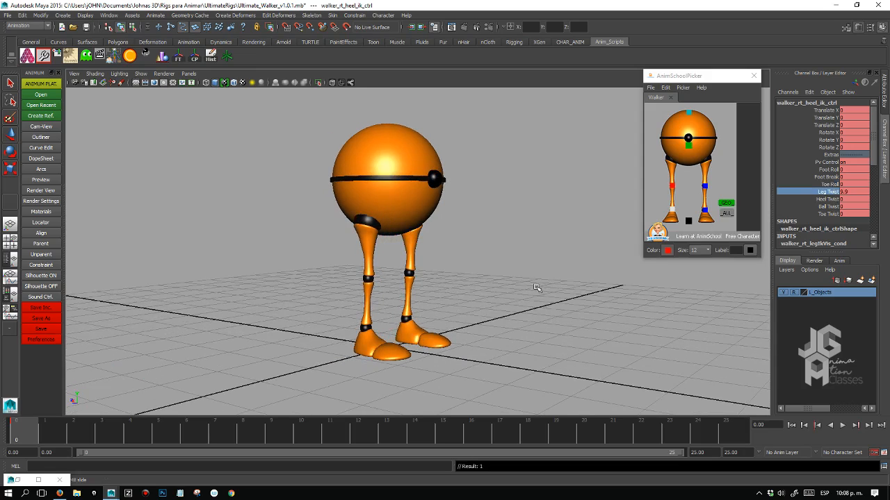
alt+drag(536, 287, 444, 295)
middle_drag(445, 296, 521, 299)
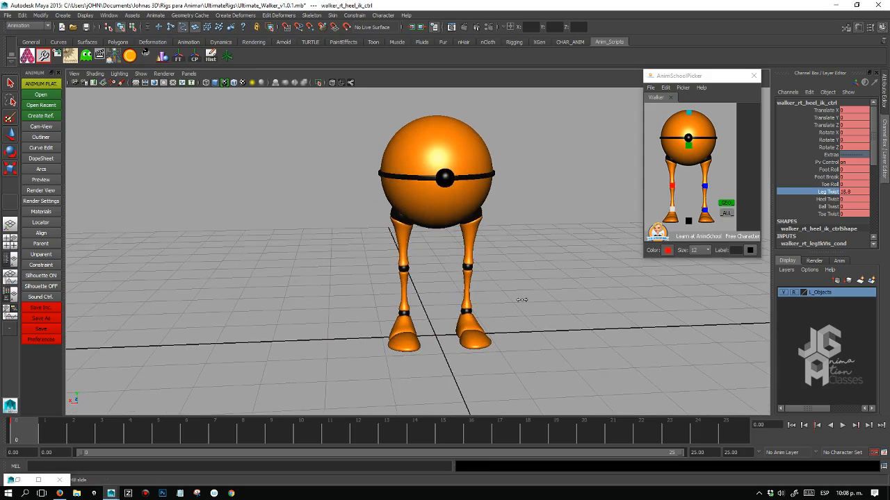
key(ctrl+z)
key(ctrl+z)
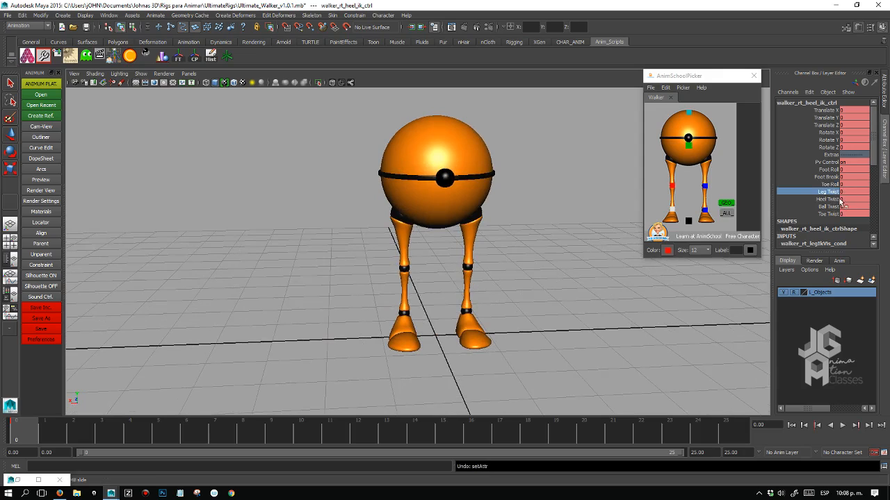
Try swivelling the right foot with the Heel Twist attribute and undo the changes.
click(827, 200)
alt+drag(512, 297, 469, 308)
middle_drag(469, 307, 500, 310)
key(ctrl+z)
key(ctrl+z)
alt+drag(379, 336, 430, 336)
key(ctrl+z)
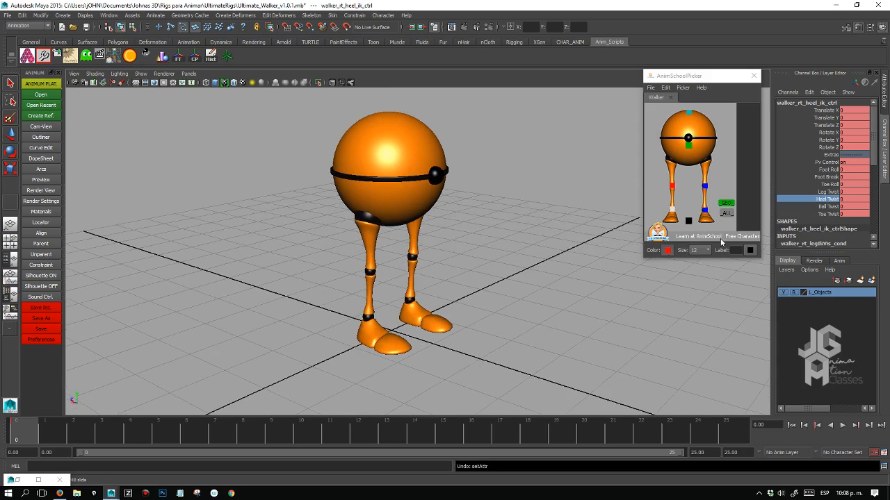
Try the right heel control's Ball Twist attribute and undo the changes.
click(830, 207)
middle_drag(428, 328, 525, 323)
key(ctrl+z)
key(ctrl+z)
alt+drag(387, 345, 407, 349)
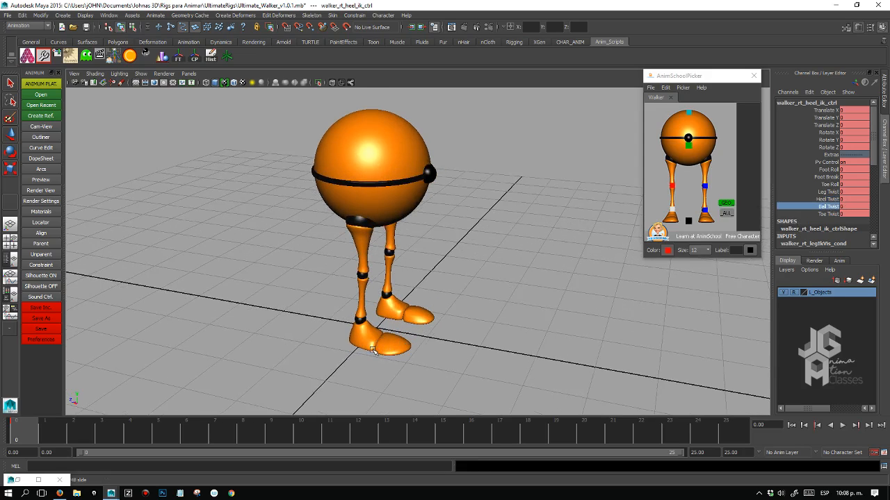
Try pivoting the right foot with the Toe Twist attribute and undo the change.
click(829, 214)
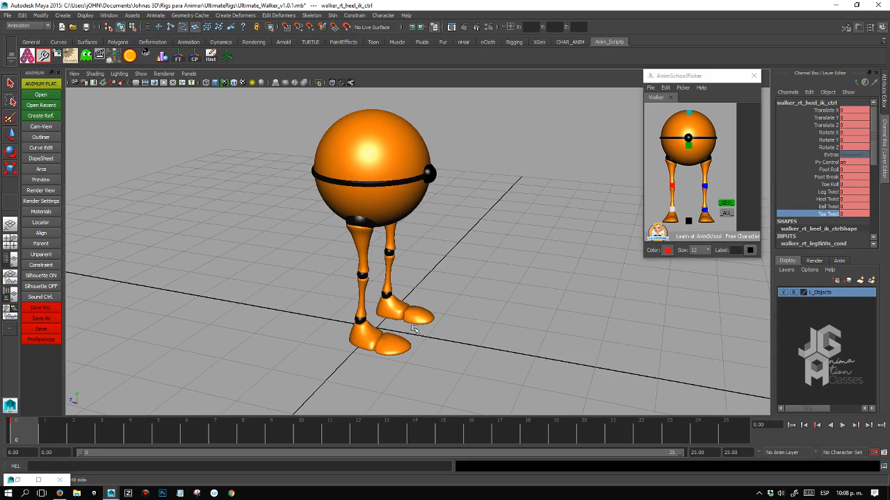
middle_drag(414, 331, 486, 319)
key(ctrl+z)
Select the control on top of the body, try squashing the body downwards with it, and undo the move.
click(688, 113)
mouse_move(398, 184)
alt+mouse_down()
mouse_move(379, 174)
mouse_move(403, 167)
alt+mouse_up()
drag(389, 112, 391, 208)
key(ctrl+z)
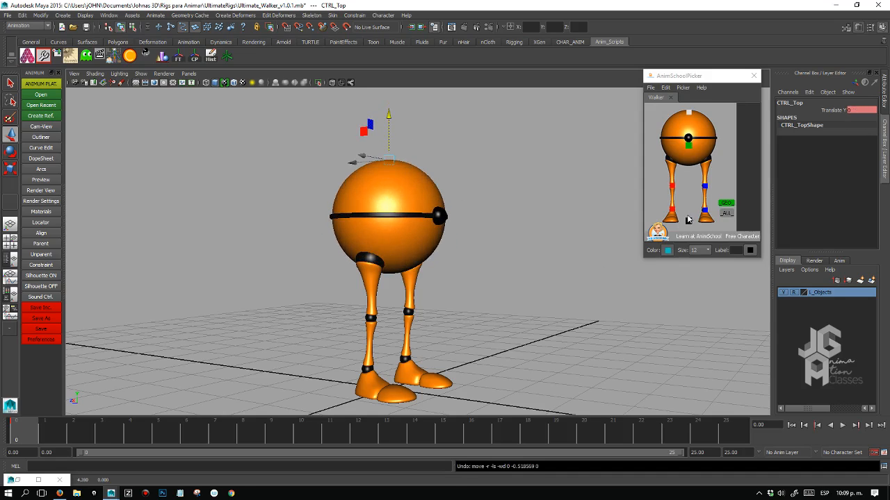
Select the root control from the picker, try moving the whole character freely, and undo the move.
click(688, 219)
alt+right_drag(452, 362, 409, 353)
drag(395, 361, 423, 299)
key(ctrl+z)
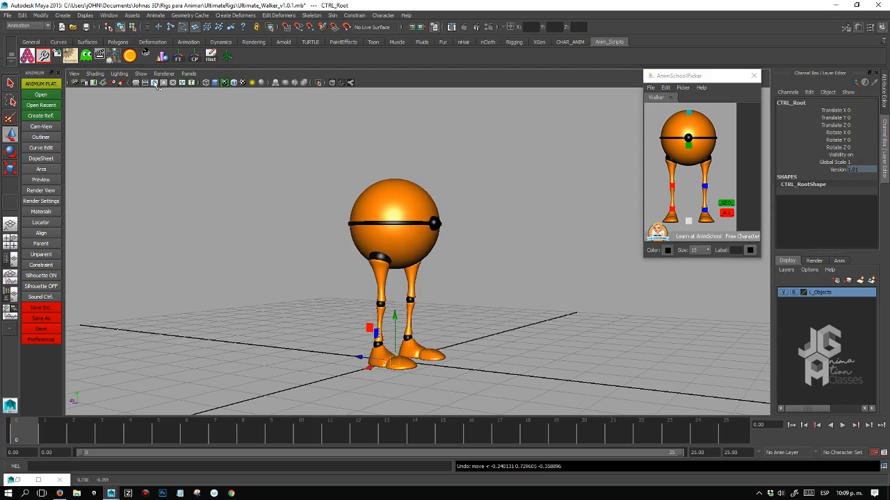
Show the NURBS curves in the perspective view, try moving the root control again, and undo the move.
click(141, 74)
click(158, 115)
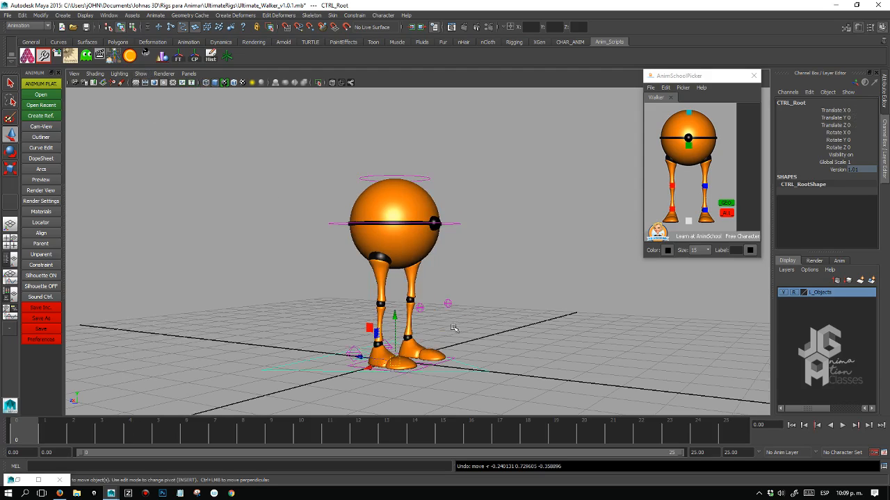
alt+drag(533, 326, 479, 344)
click(481, 352)
click(470, 356)
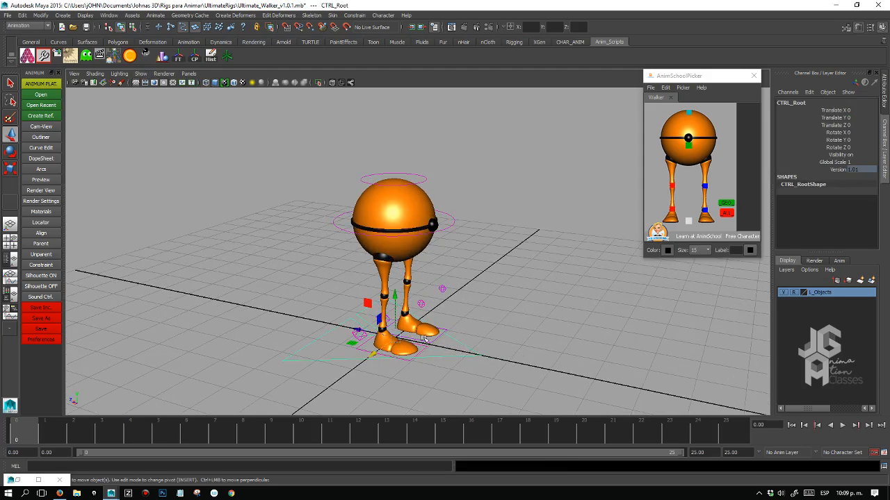
drag(397, 340, 460, 351)
key(ctrl+z)
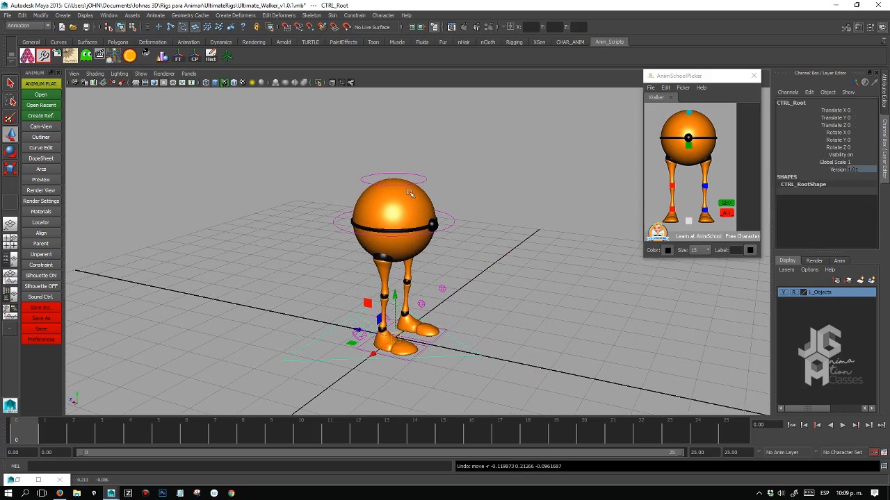
Select all the controls from the picker, hide the NURBS curves again, and clear the selection.
click(725, 214)
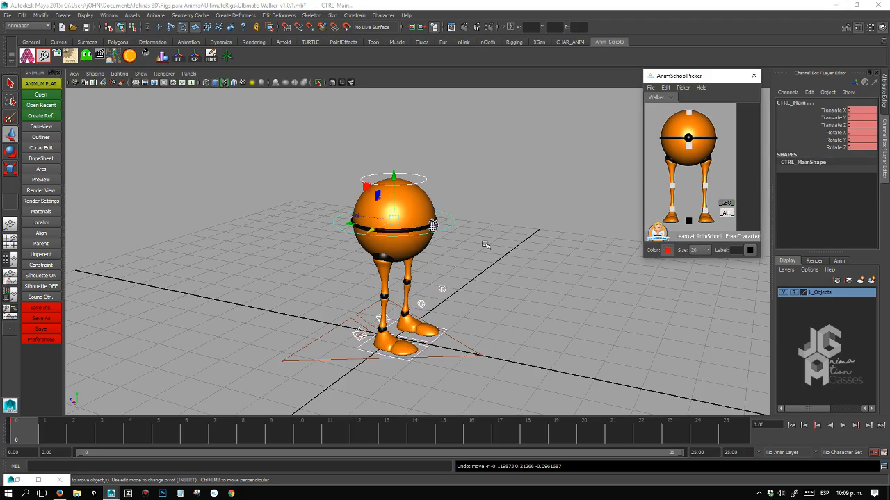
click(141, 73)
click(158, 116)
click(240, 190)
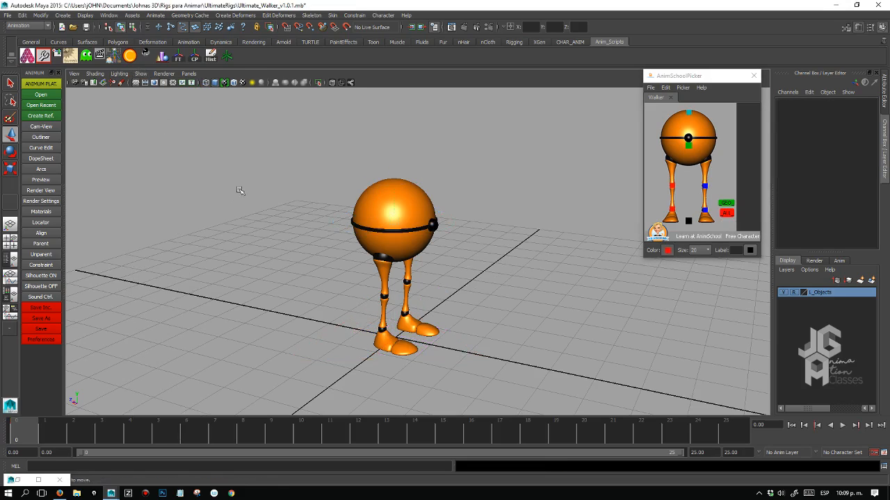
In the maximised side view, move the left heel control backward and the right heel control forward to form a stride.
key(space)
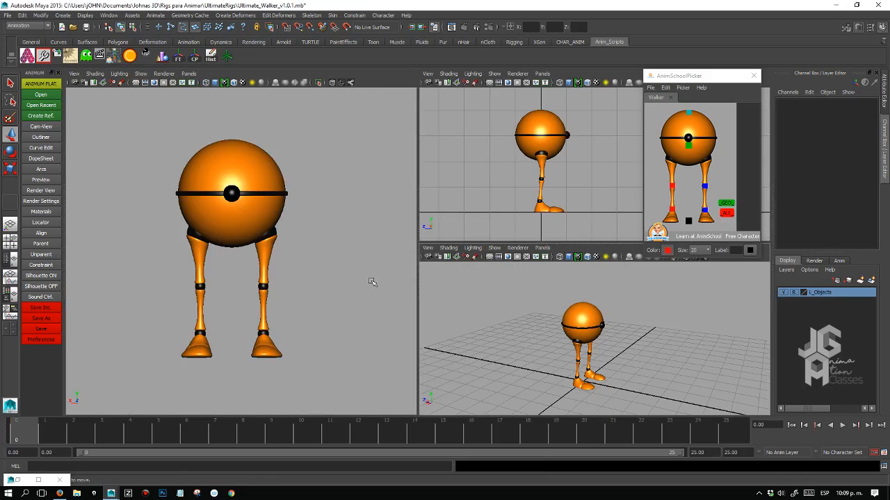
click(688, 144)
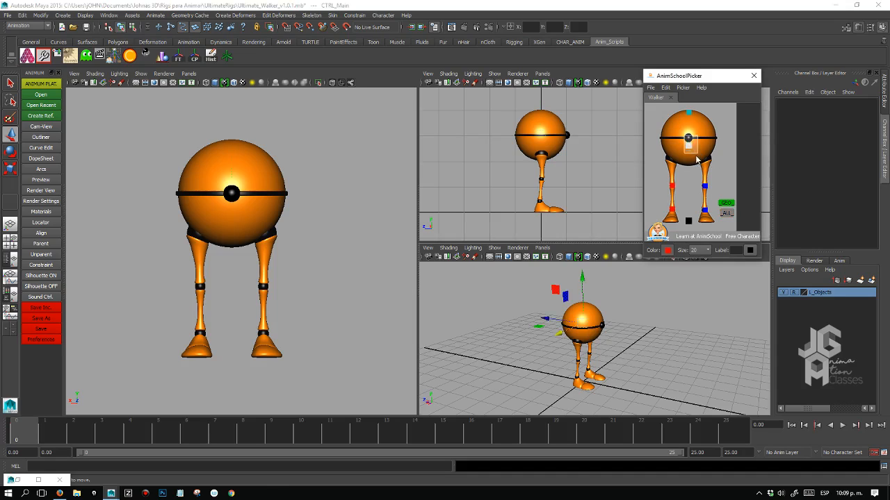
key(space)
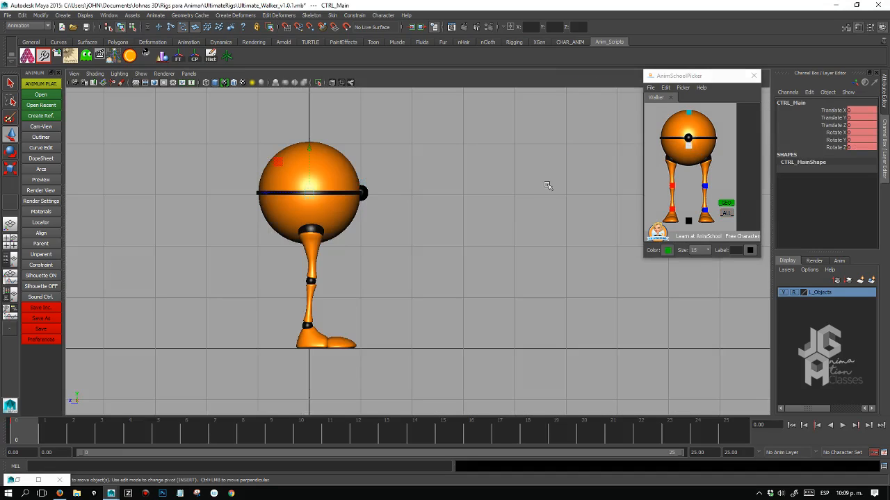
click(704, 211)
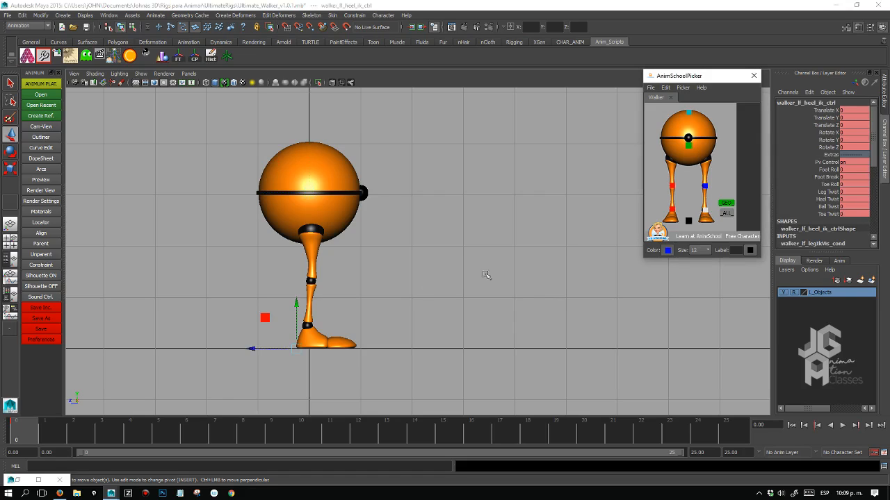
drag(250, 350, 205, 349)
click(672, 210)
Lower the main body control to a Translate Y of about -0.29, checking the leg bend in wireframe display.
click(686, 148)
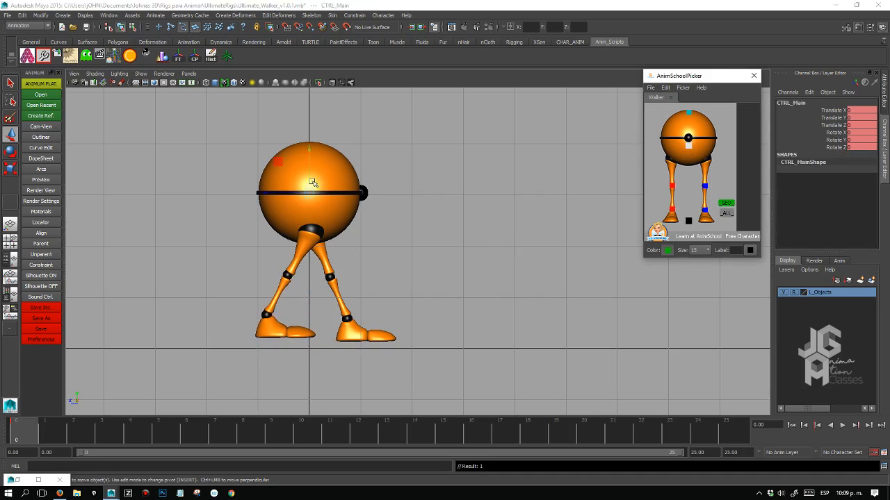
drag(309, 151, 311, 164)
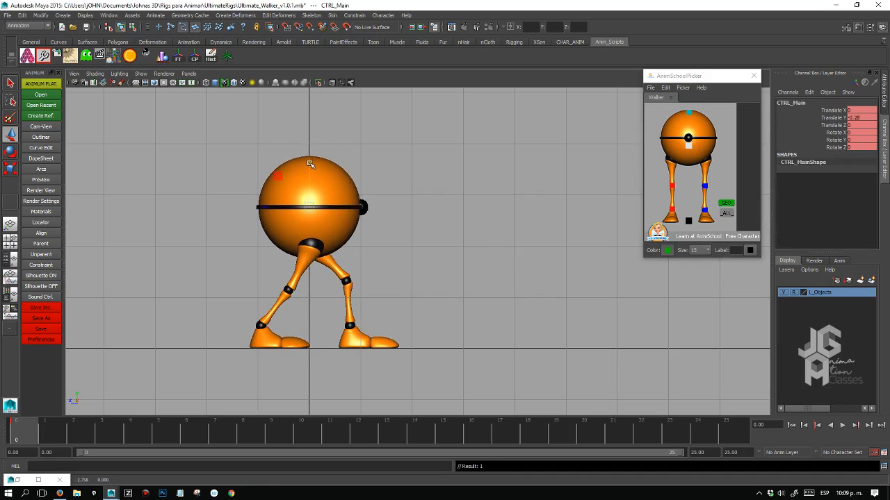
key(4)
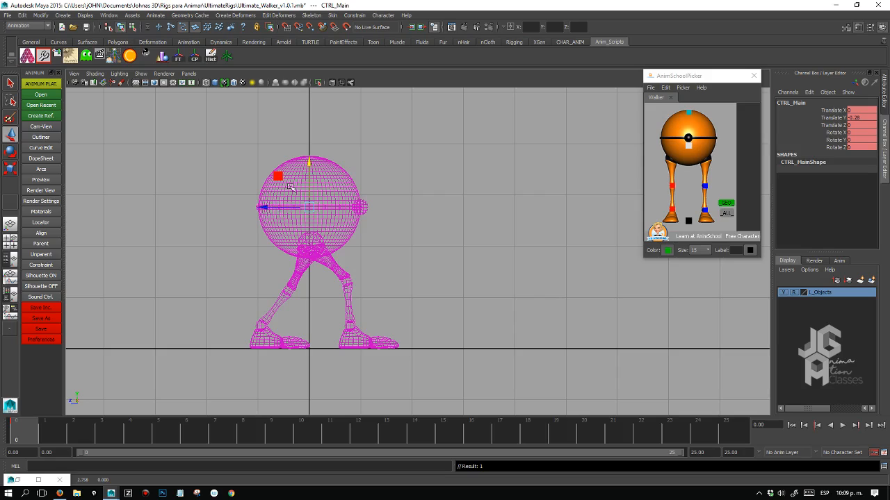
drag(311, 163, 310, 164)
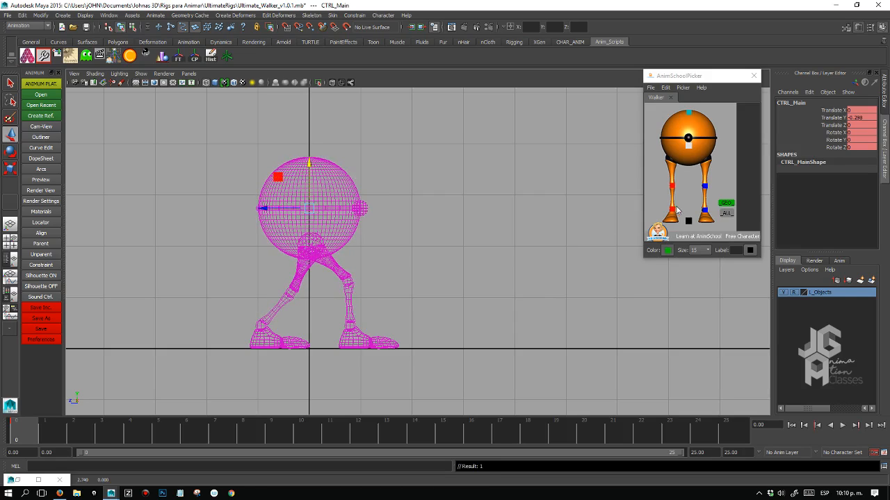
Widen the stride by moving the right heel control back to a Translate Z of about -0.94 and the left forward to about 1.07.
click(673, 210)
mouse_move(207, 348)
mouse_down()
mouse_move(195, 350)
mouse_move(211, 354)
mouse_up()
click(704, 211)
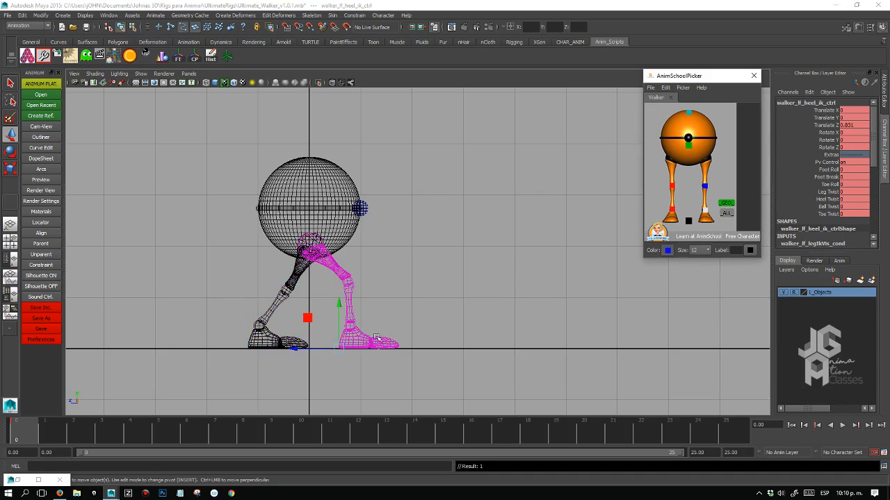
mouse_move(309, 351)
mouse_down()
mouse_move(302, 350)
mouse_move(310, 351)
mouse_up()
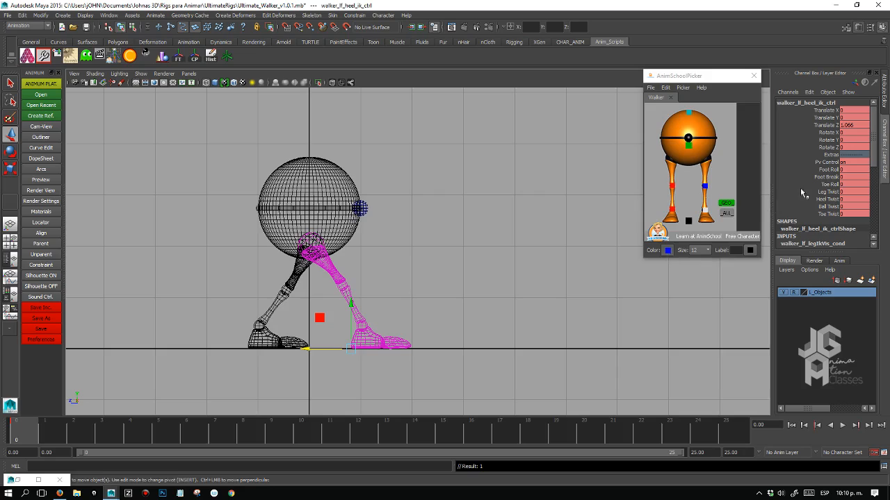
Set the left heel's Foot Roll to about -28.2 and move the control forward to a Translate Z of about 1.39.
click(827, 169)
middle_drag(326, 312, 310, 320)
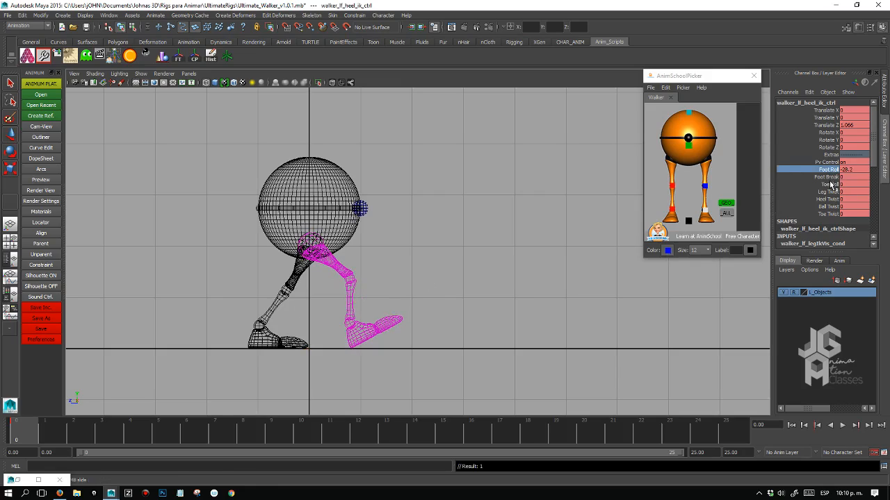
key(w)
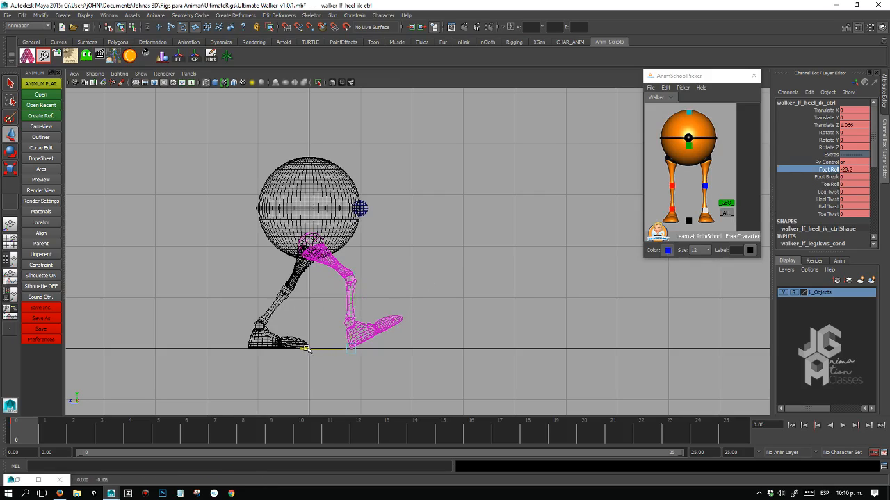
drag(307, 351, 323, 354)
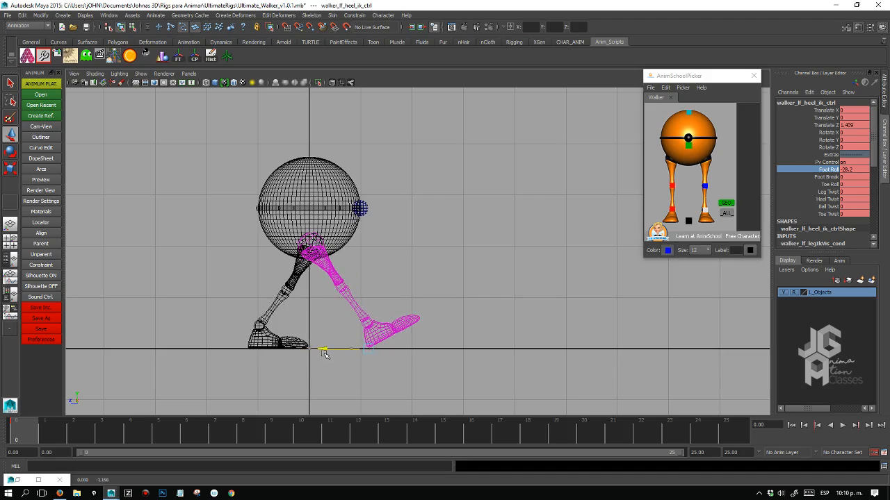
drag(323, 354, 323, 359)
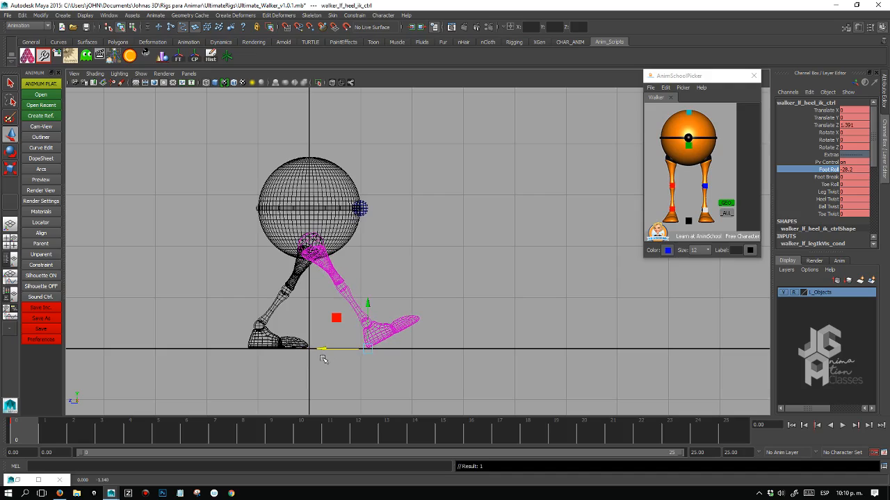
Try changing the left heel control's Foot Break, and undo the change.
click(827, 177)
mouse_move(458, 309)
middle_down()
mouse_move(319, 325)
mouse_move(469, 313)
mouse_move(328, 316)
mouse_move(476, 308)
mouse_move(335, 317)
mouse_move(455, 299)
middle_up()
key(ctrl+z)
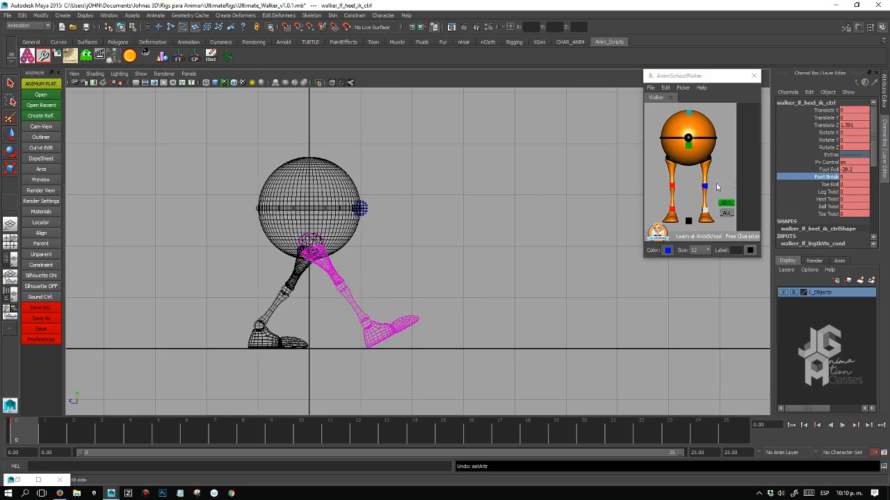
Set the right heel's Foot Roll to about 16.6 and move the control back to a Translate Z of about -1.17.
click(671, 210)
key(w)
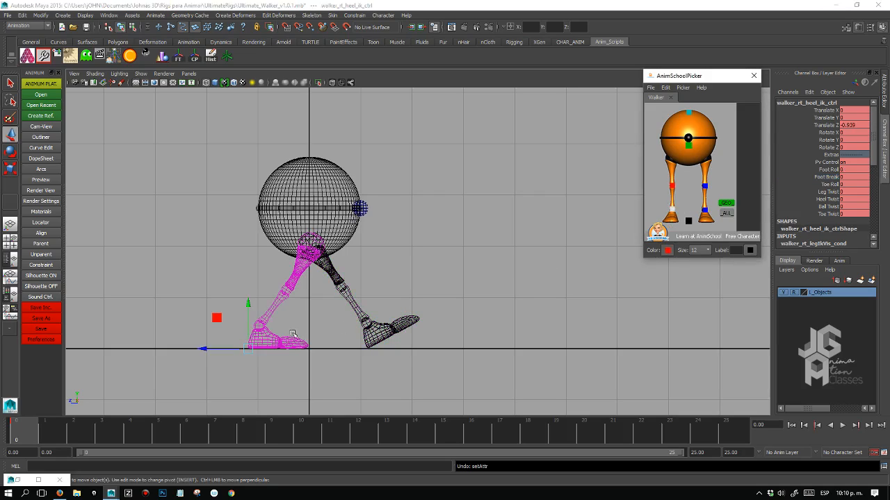
double_click(843, 177)
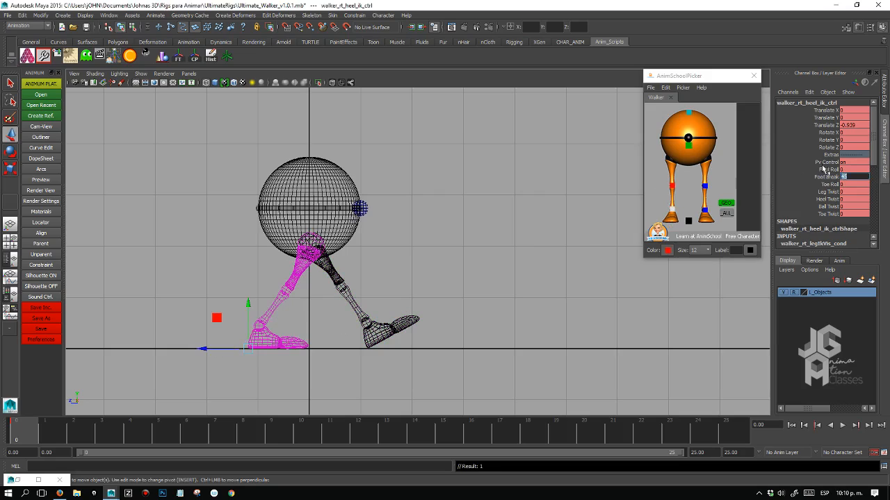
click(826, 169)
middle_drag(314, 285, 392, 286)
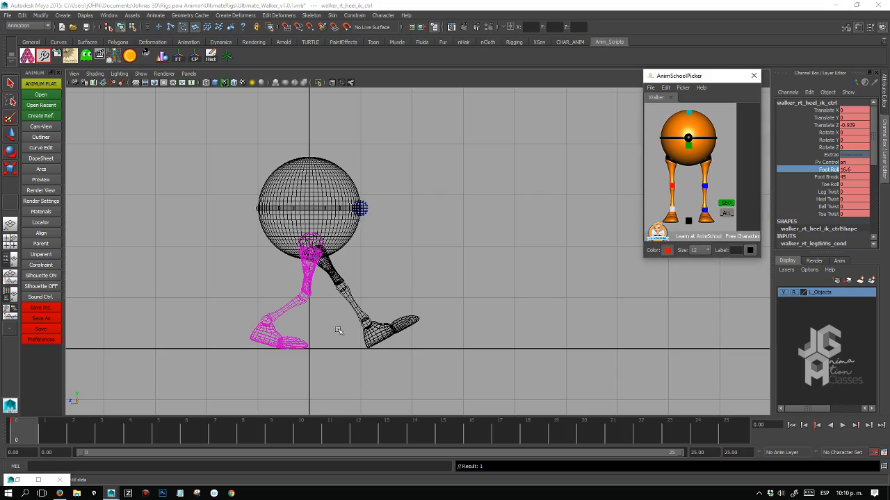
key(w)
drag(204, 349, 188, 349)
In the maximised front view, rotate the main body control slightly.
click(687, 144)
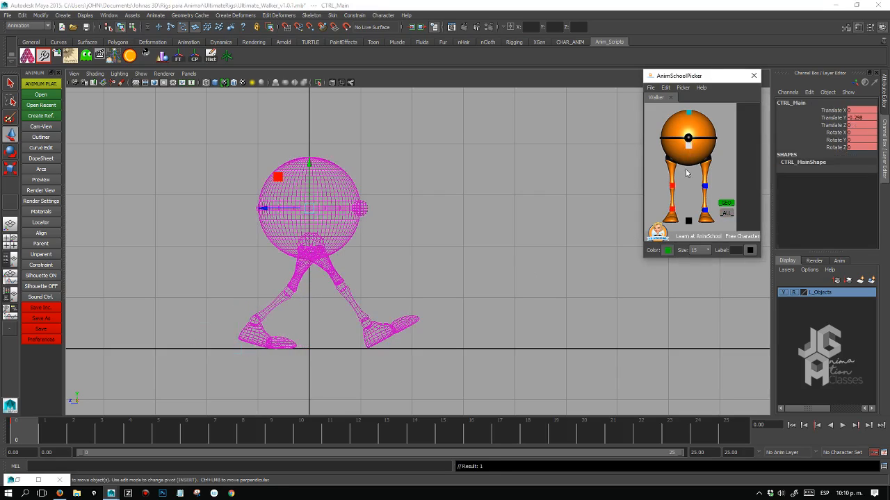
key(space)
key(space)
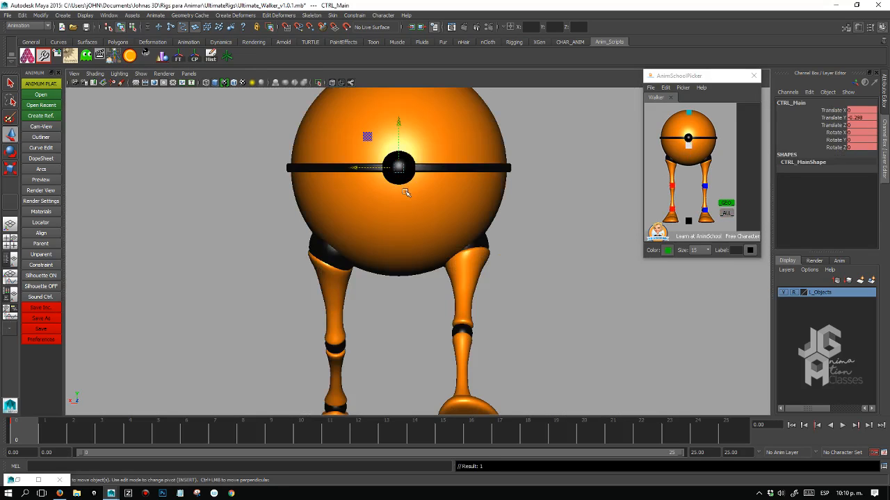
key(e)
scroll(508, 240, down, 5)
scroll(482, 246, up, 2)
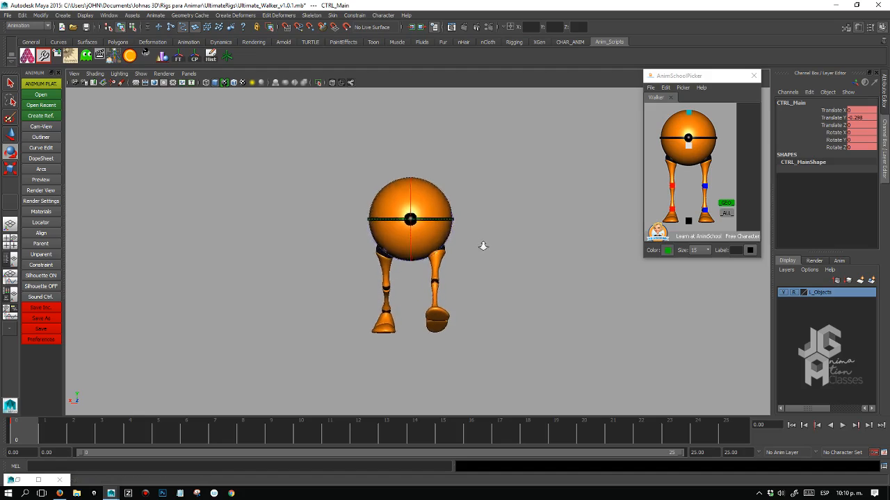
drag(429, 216, 428, 215)
Show the grid and move both heel controls inward, the left one to a Translate X of about -0.285.
click(672, 209)
key(w)
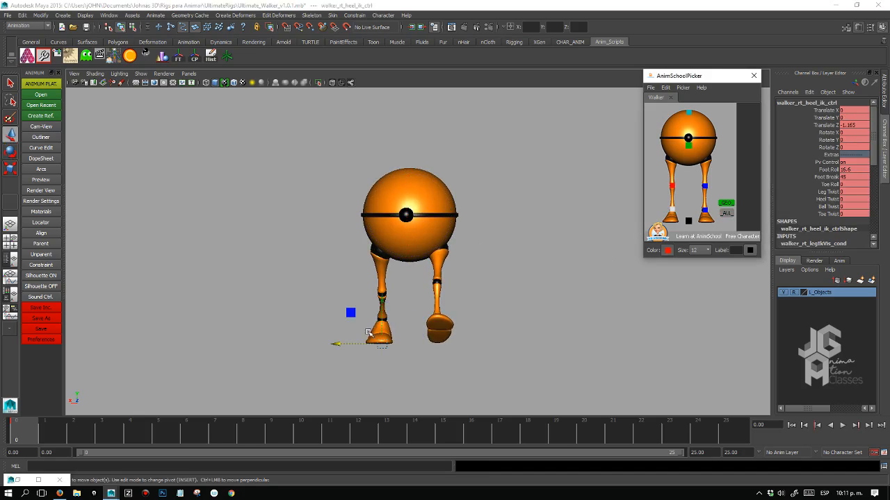
click(137, 83)
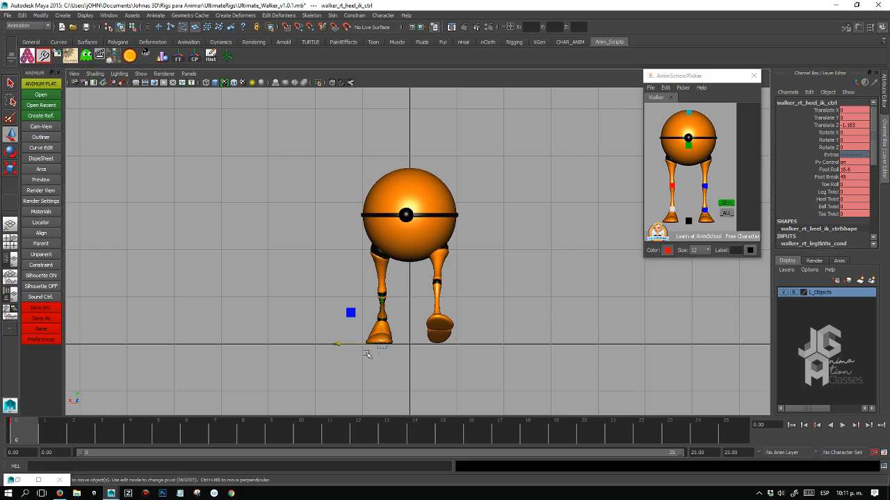
drag(337, 345, 380, 344)
click(706, 220)
alt+right_drag(441, 312, 510, 310)
alt+middle_drag(526, 410, 532, 338)
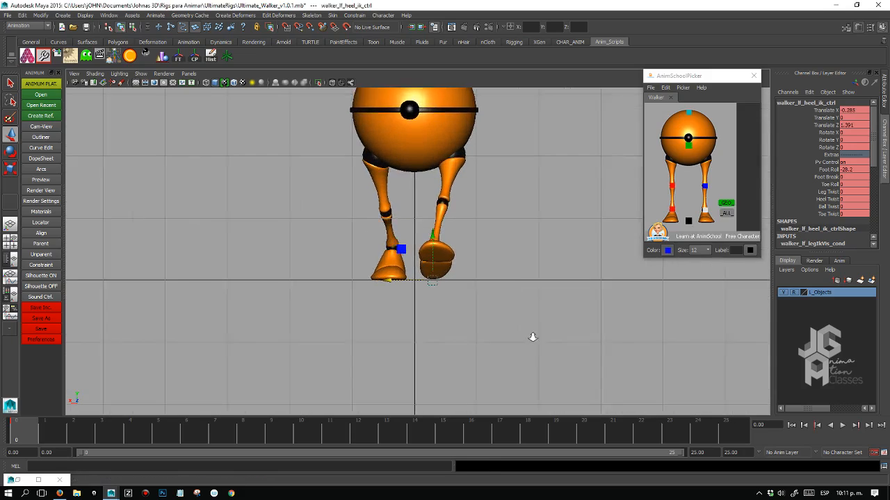
Lower the left heel control to a Translate Y of about -0.047 so the heel meets the ground line.
alt+right_drag(532, 338, 553, 308)
drag(439, 252, 440, 257)
alt+right_drag(443, 267, 512, 322)
alt+middle_drag(512, 322, 463, 245)
alt+right_drag(463, 244, 660, 323)
drag(400, 221, 396, 221)
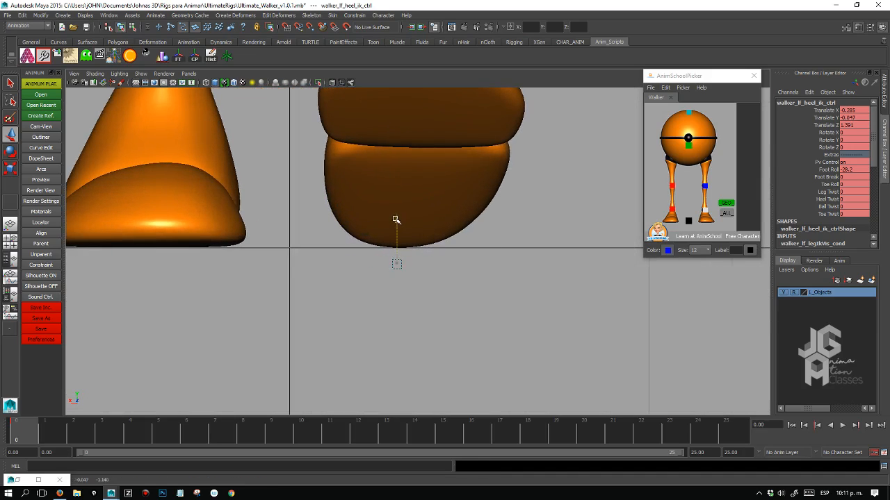
Place the right foot on the ground line at a Translate X of about 0.258 and Translate Y of about -0.002.
alt+right_drag(473, 284, 518, 266)
click(671, 209)
alt+middle_drag(249, 251, 380, 246)
alt+right_drag(380, 246, 408, 240)
drag(365, 216, 367, 228)
drag(324, 260, 331, 259)
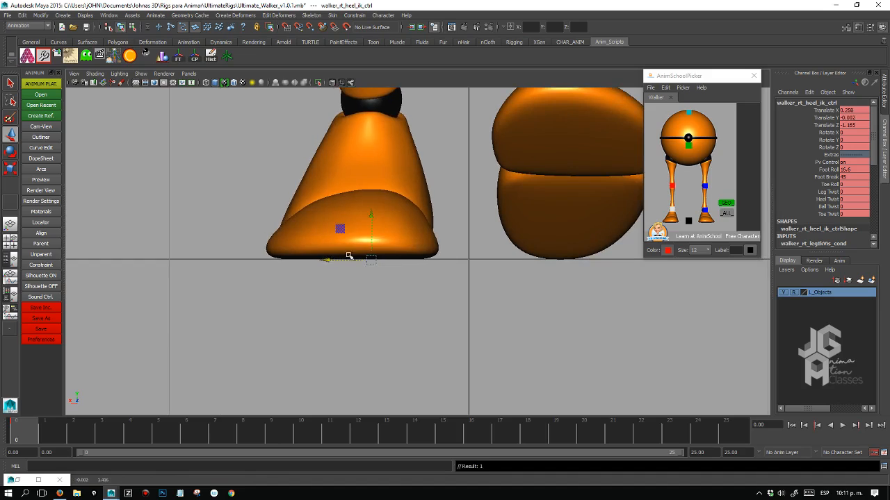
Try turning the right foot outward with Heel Twist, and undo the change.
scroll(457, 260, down, 8)
scroll(460, 267, up, 3)
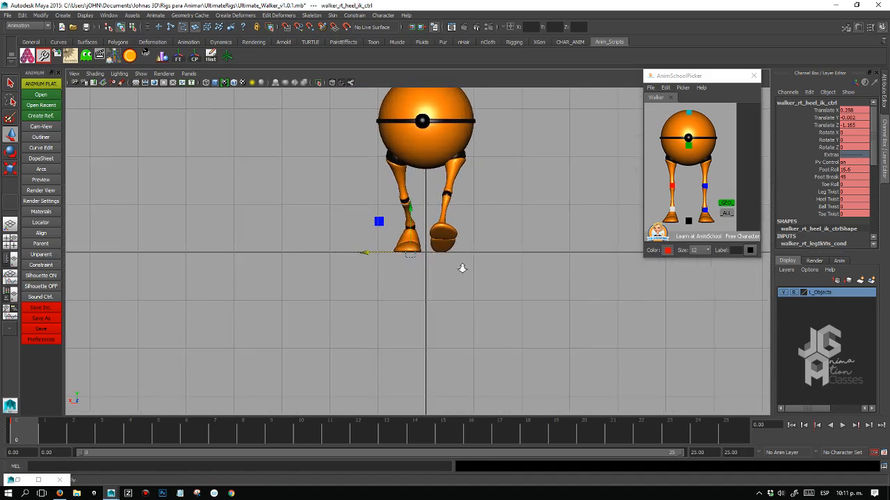
click(827, 200)
middle_drag(451, 244, 432, 242)
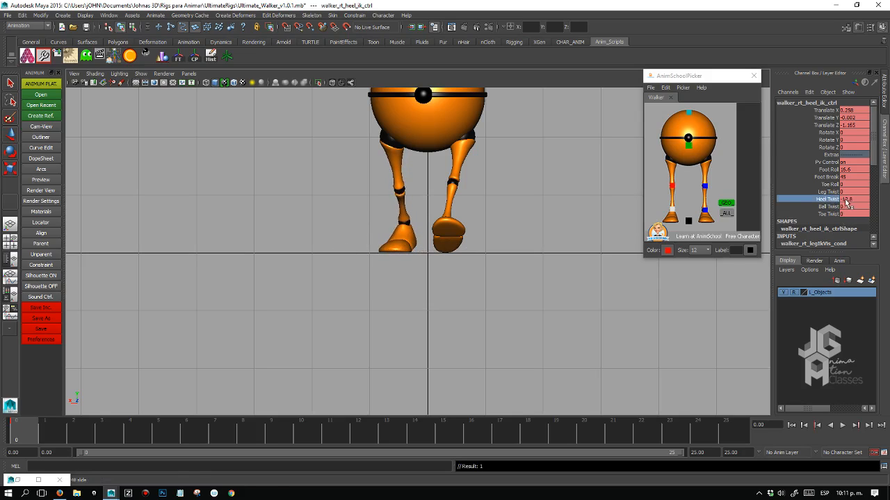
key(ctrl+z)
Turn the right foot outward to a Rotate Y of about -14.8 and move its control to a Translate X of about 0.378.
drag(665, 202, 675, 217)
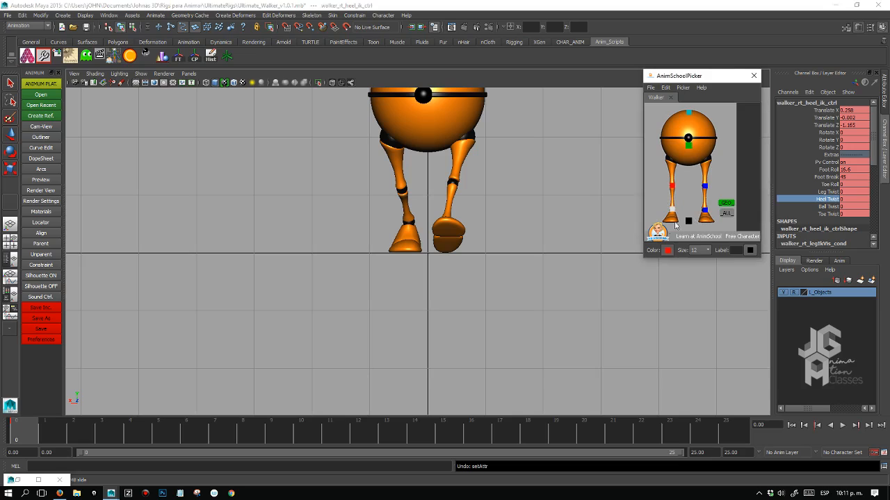
alt+right_drag(398, 251, 442, 253)
key(e)
scroll(408, 254, up, 2)
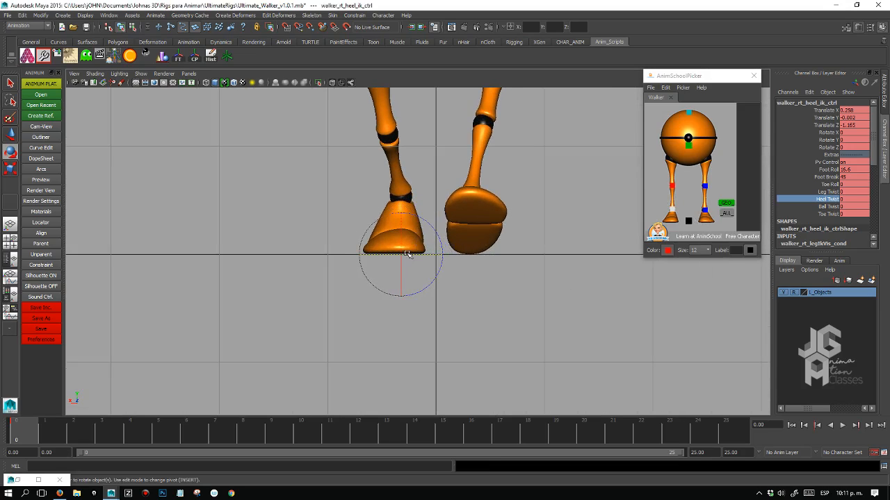
drag(419, 255, 373, 255)
key(w)
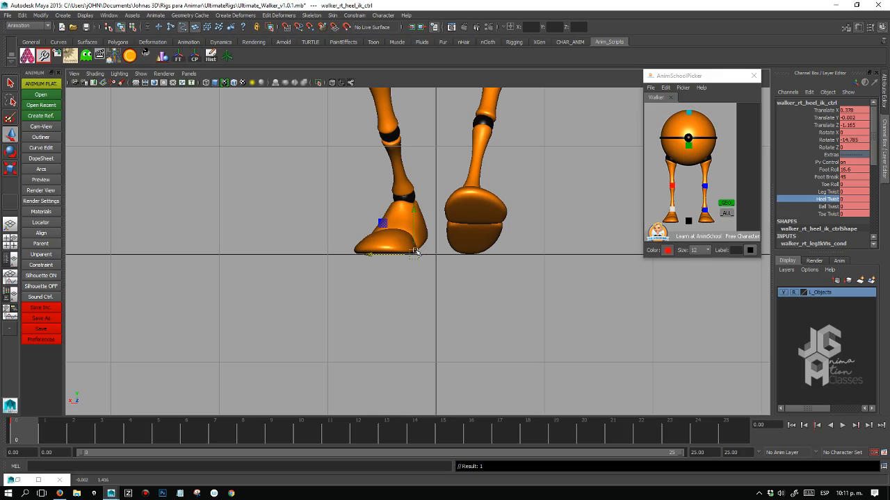
Use Gimbal mode for the Rotate tool on the right heel control.
key(w)
click(416, 250)
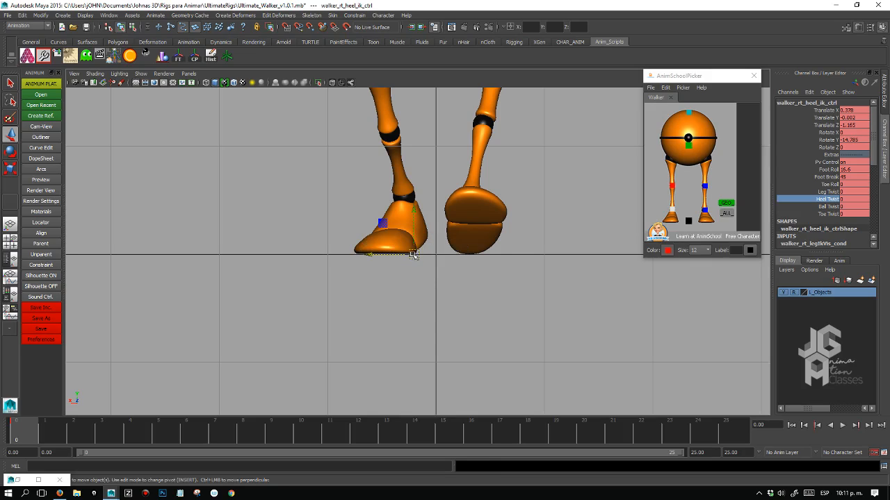
key(e)
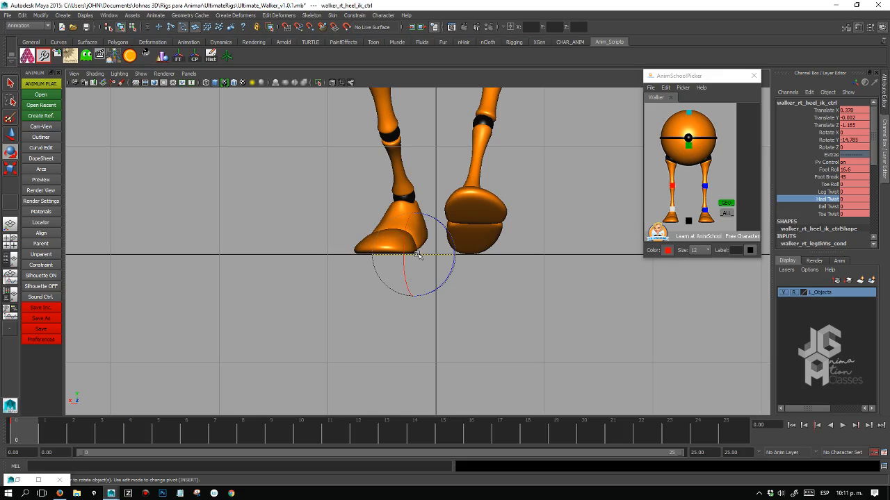
click(415, 256)
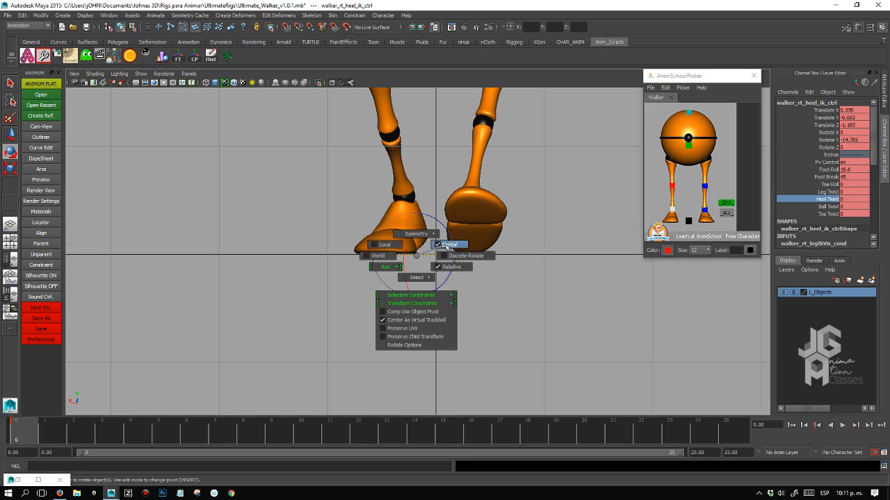
click(448, 244)
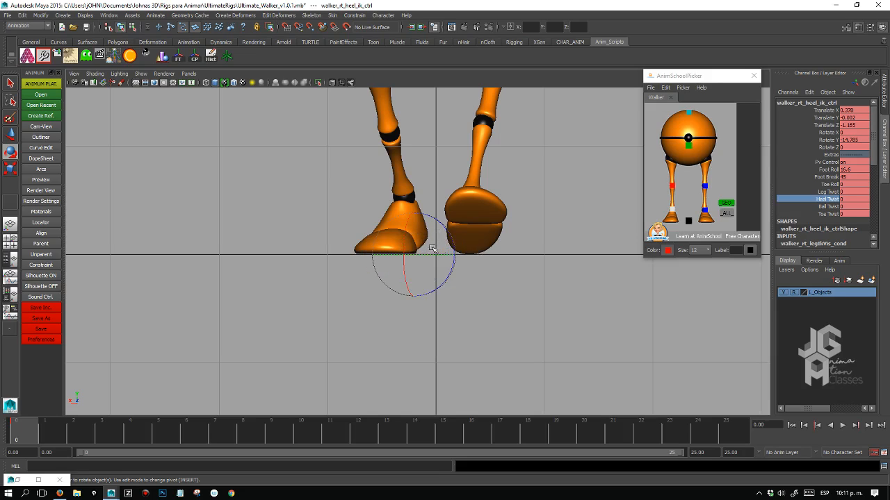
In the perspective view, try rotating the right heel control around separate axes, and undo the last rotations.
key(space)
key(space)
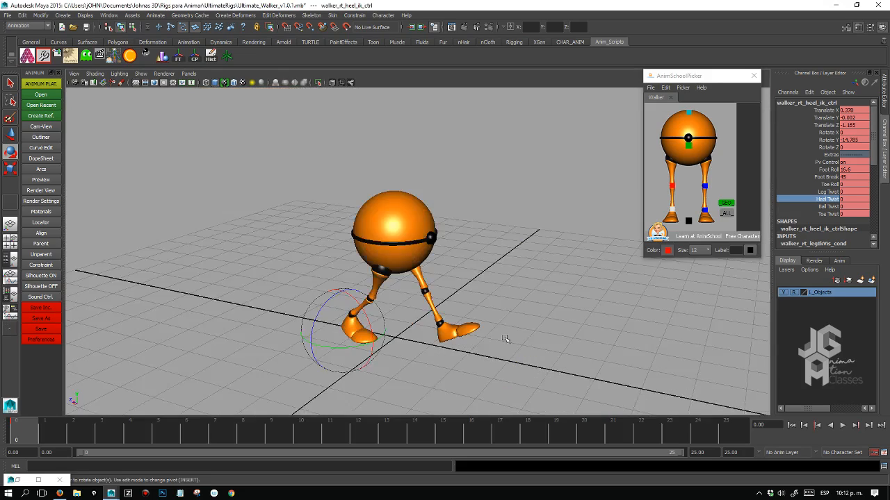
alt+drag(507, 338, 291, 208)
key(e)
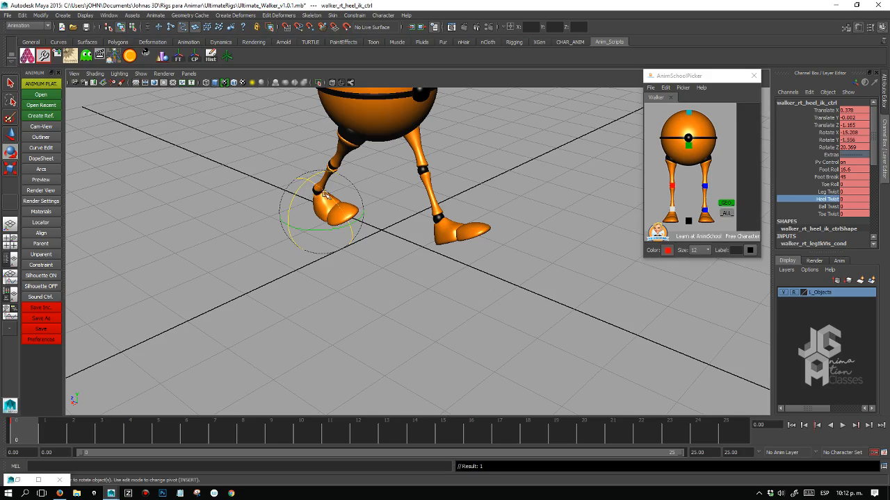
mouse_move(326, 196)
mouse_down()
mouse_move(293, 198)
mouse_move(318, 230)
mouse_move(332, 230)
mouse_move(315, 208)
mouse_up()
key(ctrl+z)
key(ctrl+z)
Reset the right heel control's Rotate X, Y and Z to 0.
key(e)
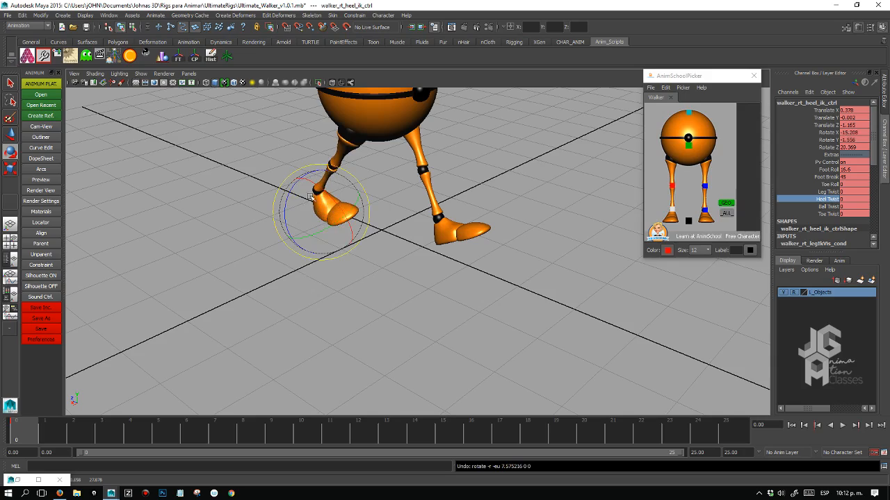
drag(851, 132, 852, 148)
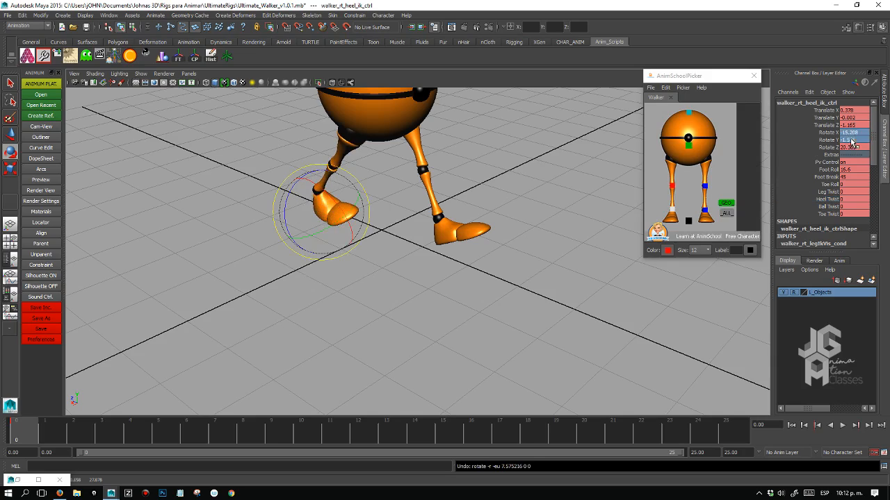
text(0)
key(Return)
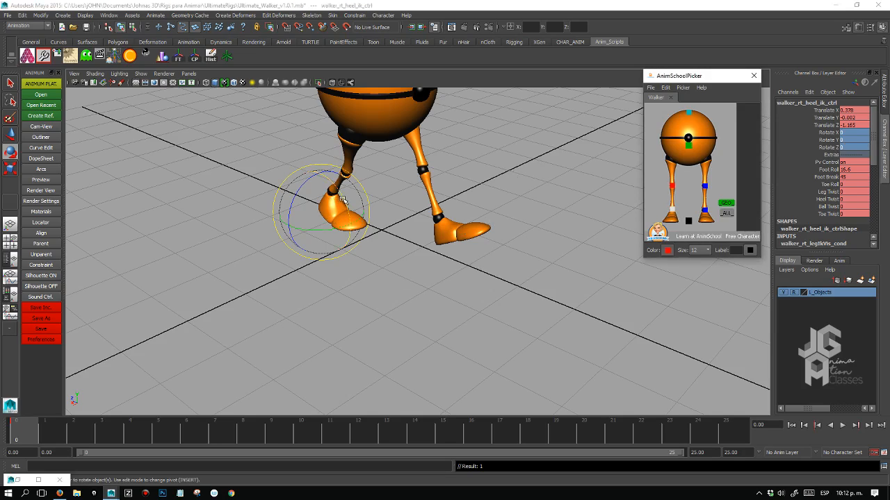
Try rotating the right heel control around several axes, and reset its Rotate X, Y and Z to 0.
drag(343, 199, 292, 202)
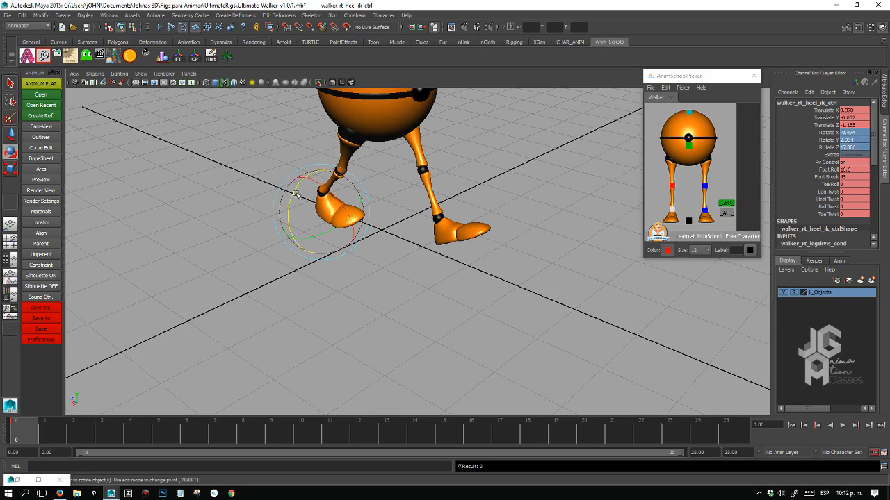
mouse_move(296, 193)
mouse_down()
mouse_move(292, 204)
mouse_move(295, 197)
mouse_up()
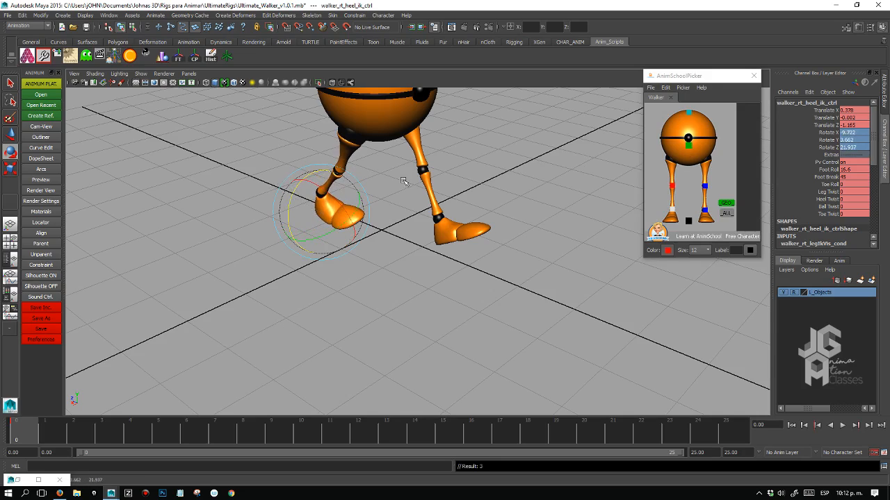
drag(853, 147, 853, 135)
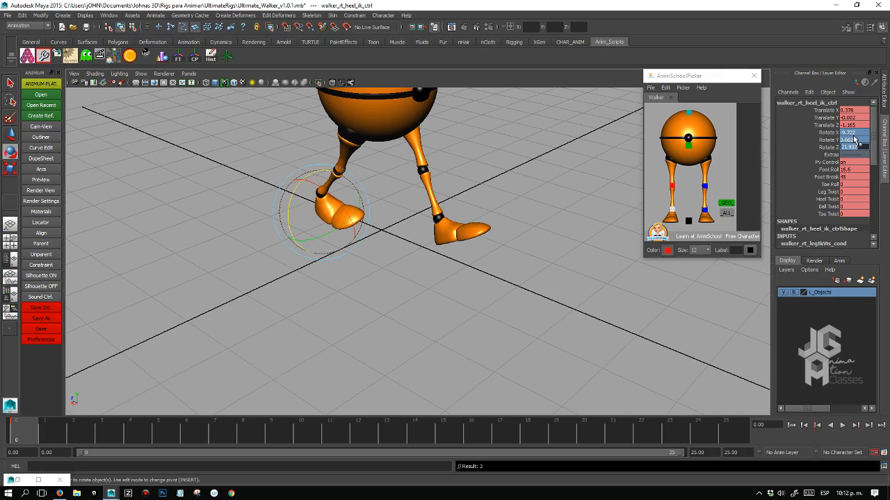
text(0)
key(Return)
key(e)
drag(337, 212, 357, 202)
click(383, 264)
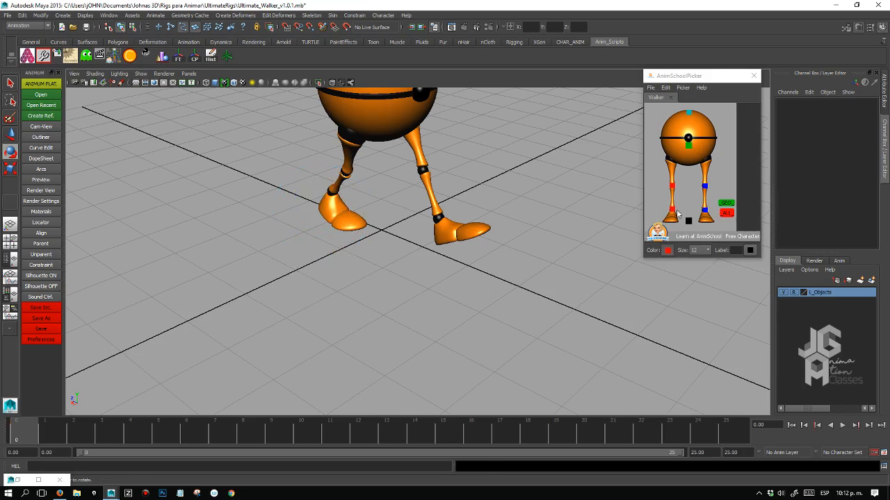
In the front view, turn the right foot outward to a Rotate Y of about -16.9 and move its heel control to a Translate X of about 0.348.
click(672, 210)
key(space)
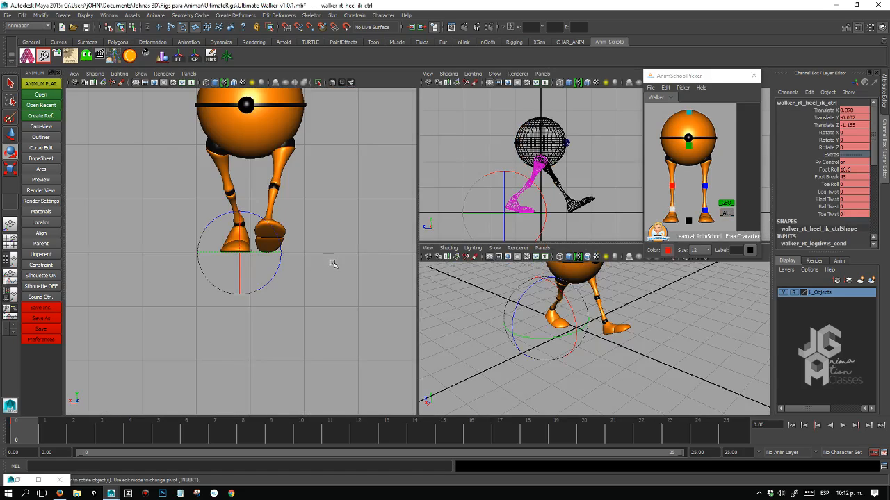
key(space)
key(w)
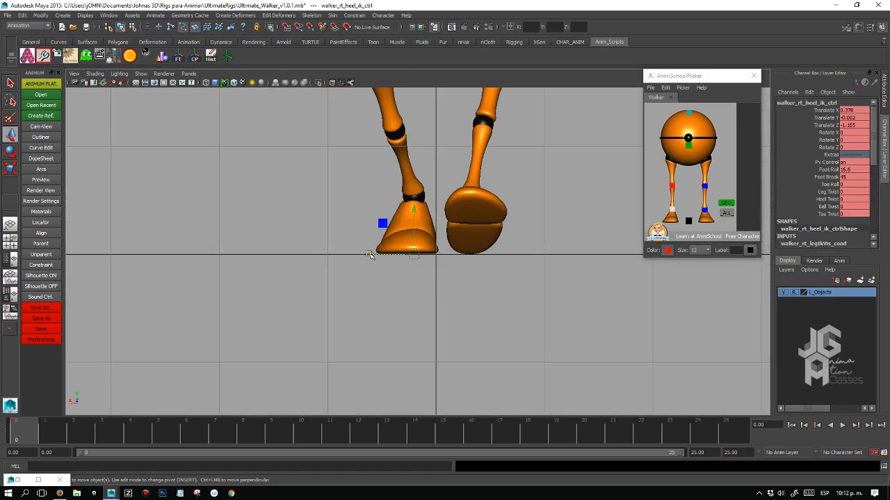
mouse_move(373, 254)
mouse_down()
mouse_move(360, 255)
mouse_move(398, 248)
mouse_move(371, 254)
mouse_up()
key(e)
key(w)
scroll(477, 251, down, 5)
scroll(368, 239, up, 3)
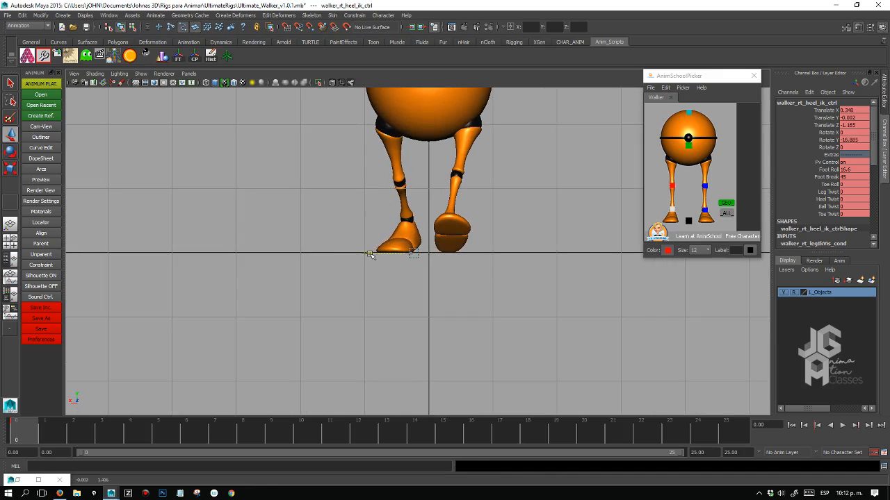
Turn the left heel control to a Rotate Y of about 14.35 and Rotate Z of about -6.18, and raise it to a Translate Y of about -0.018.
alt+middle_drag(489, 225, 476, 269)
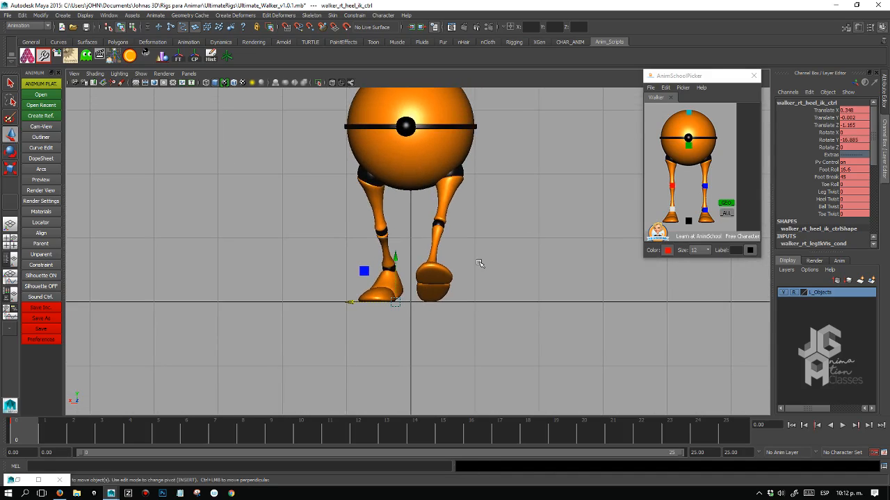
click(704, 210)
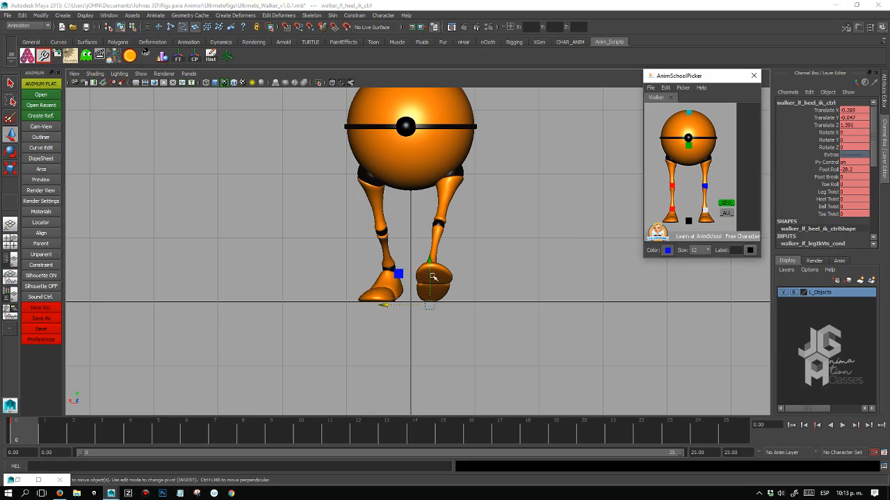
key(e)
drag(448, 306, 455, 304)
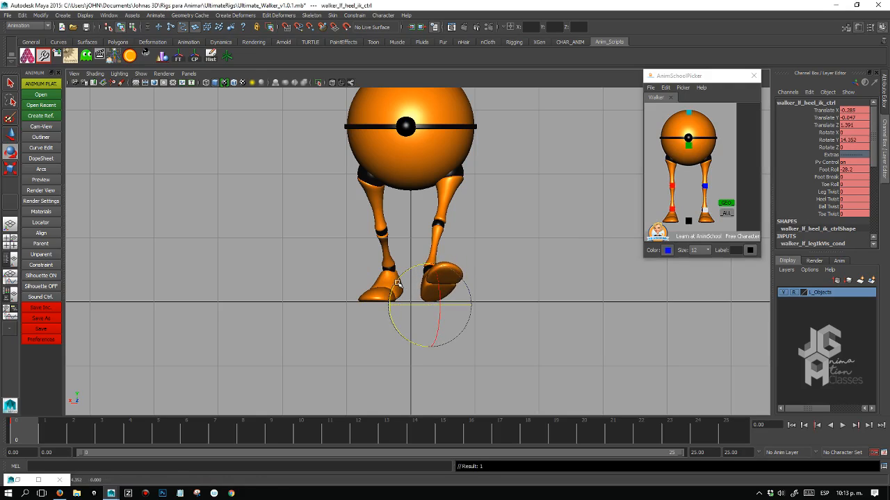
drag(397, 280, 401, 281)
key(w)
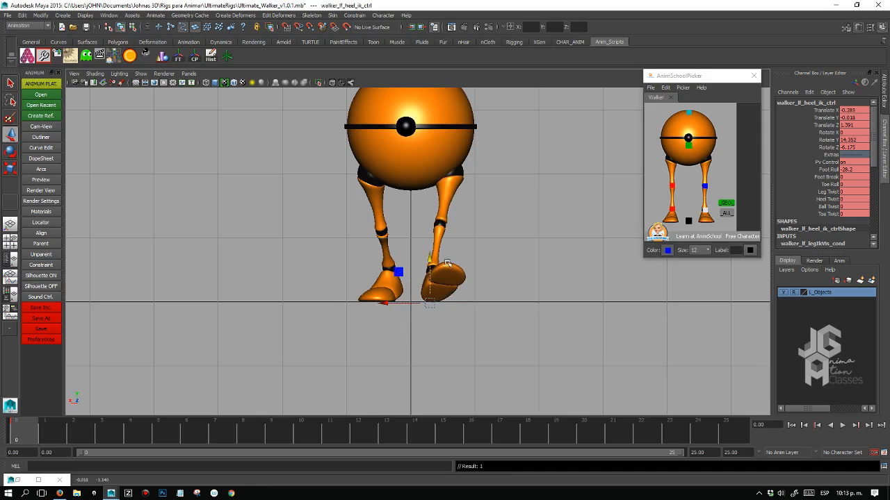
Reduce the right foot's outward turn to a Rotate Y of about -13.4 and shift its heel control to a Translate X of about 0.358.
scroll(548, 280, up, 2)
key(f)
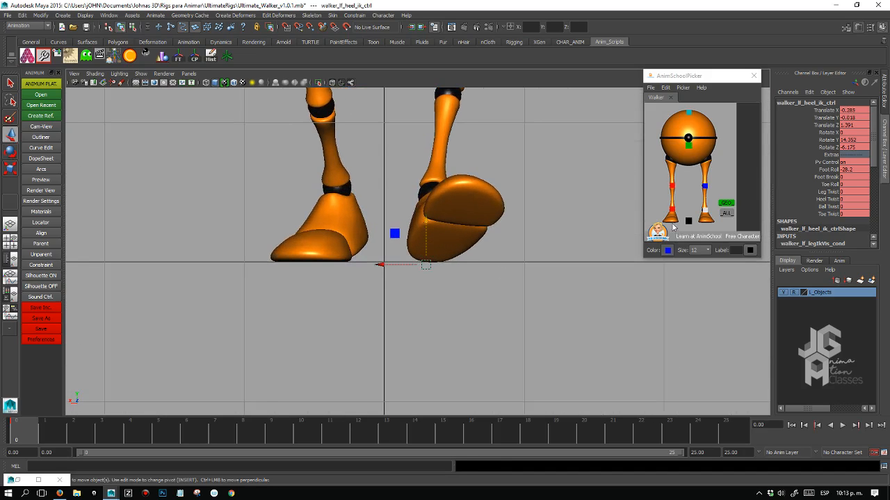
click(672, 211)
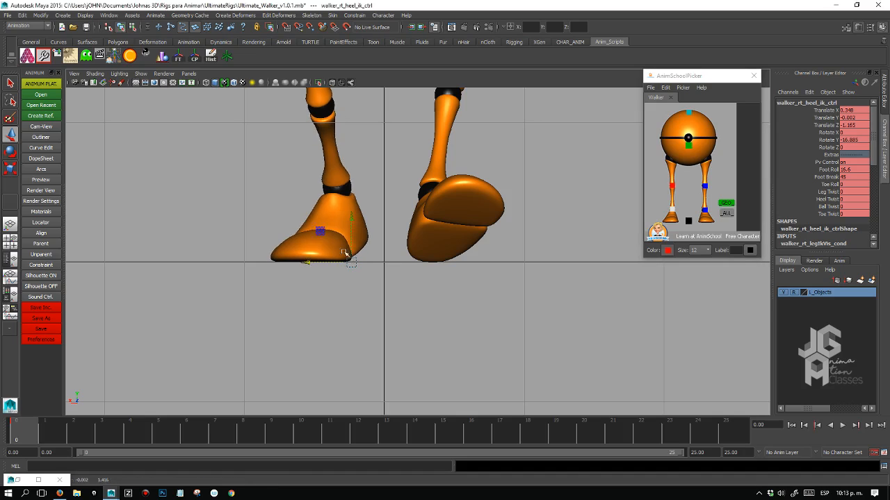
scroll(373, 234, down, 10)
scroll(522, 259, up, 2)
scroll(522, 259, up, 3)
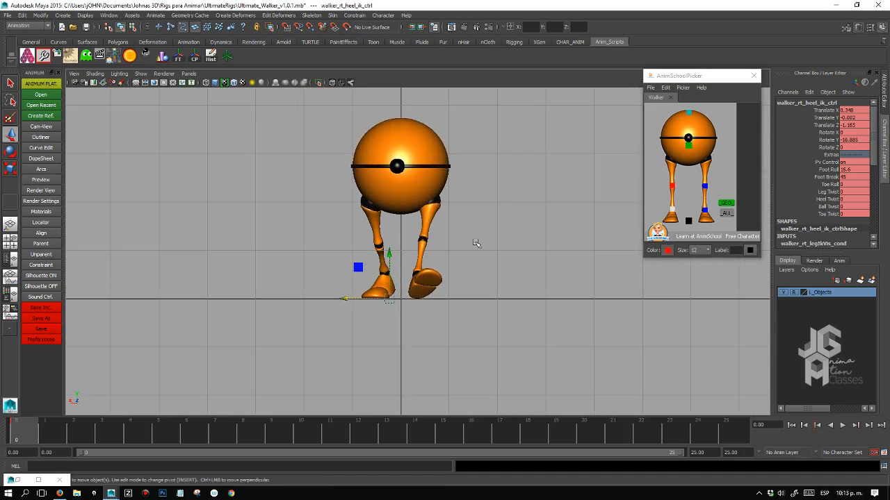
click(689, 146)
click(673, 210)
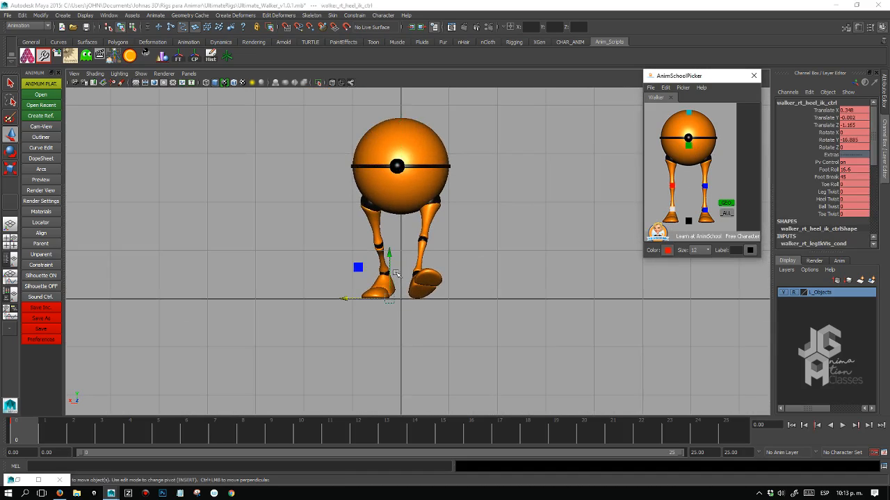
drag(347, 302, 346, 299)
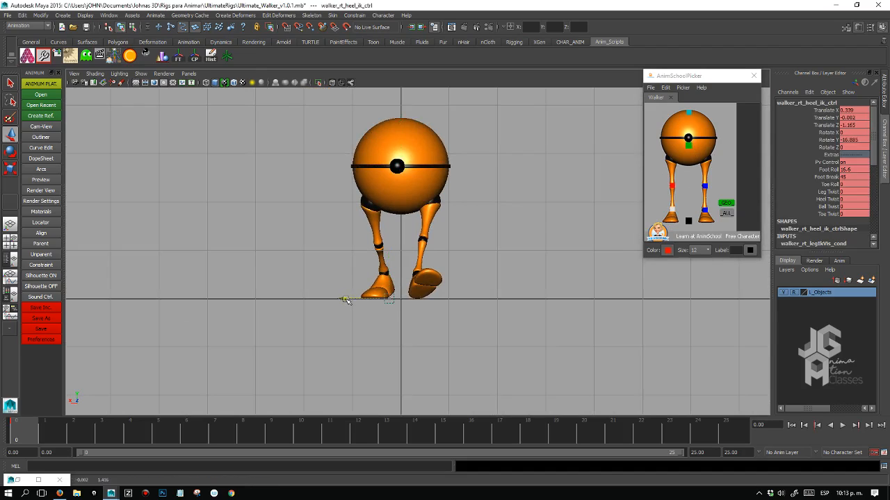
key(ctrl+z)
key(e)
drag(405, 297, 406, 300)
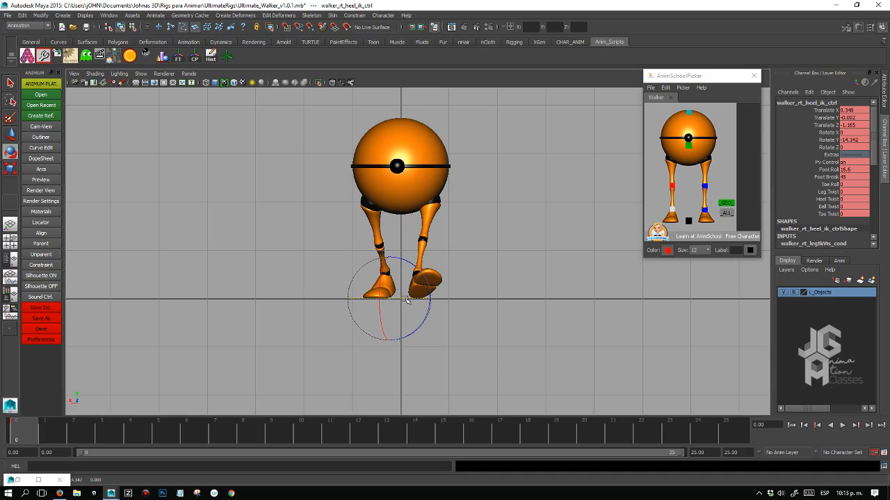
key(w)
drag(347, 297, 346, 300)
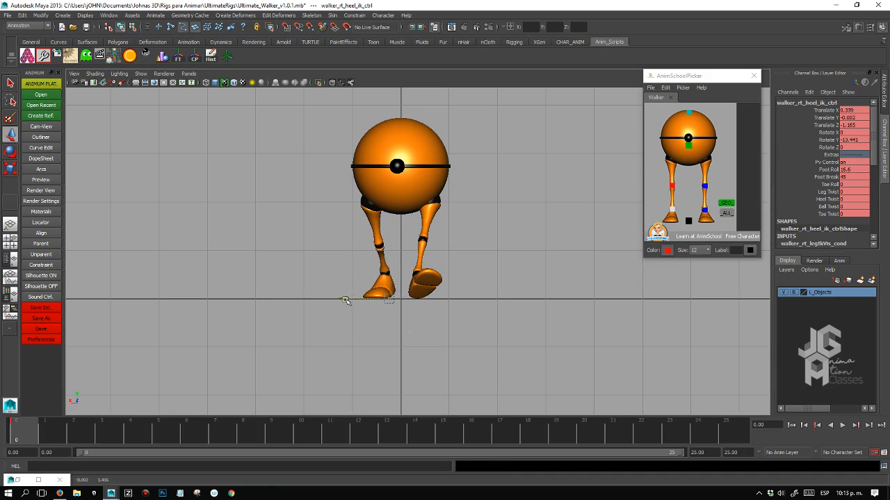
Examine the character's stance and foot angles in the perspective, front and top views.
scroll(531, 312, up, 6)
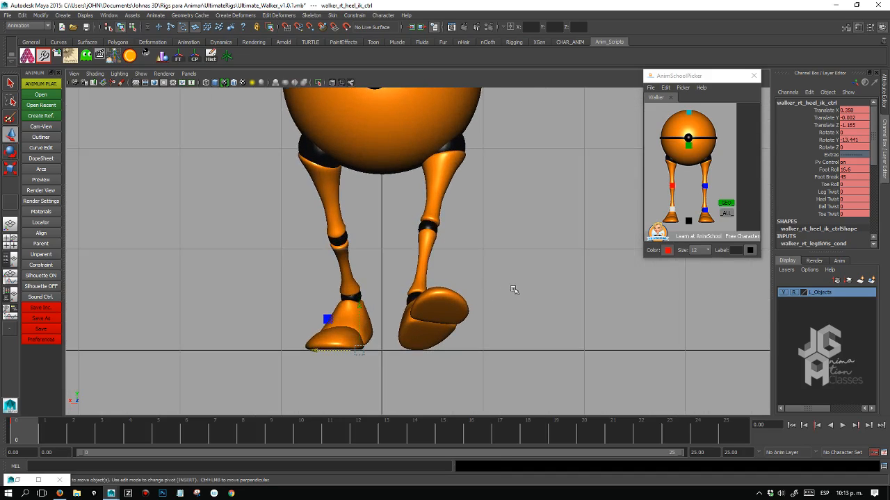
key(space)
drag(516, 292, 522, 266)
key(space)
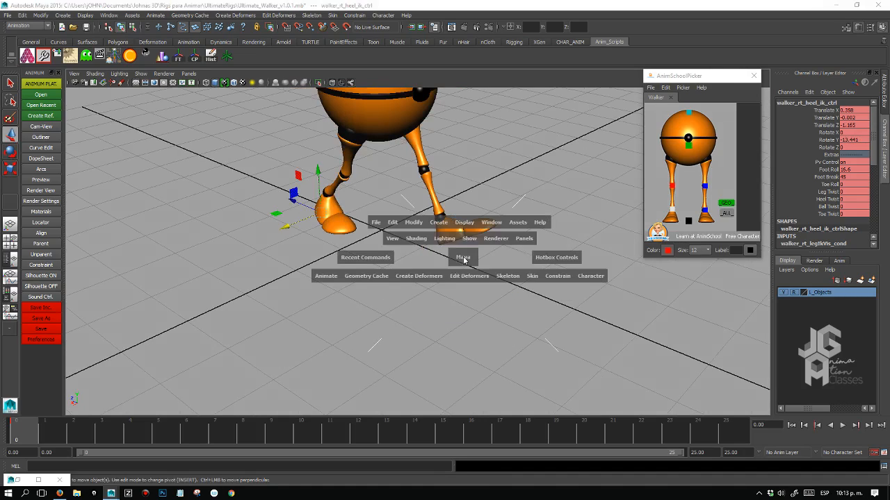
drag(463, 258, 445, 272)
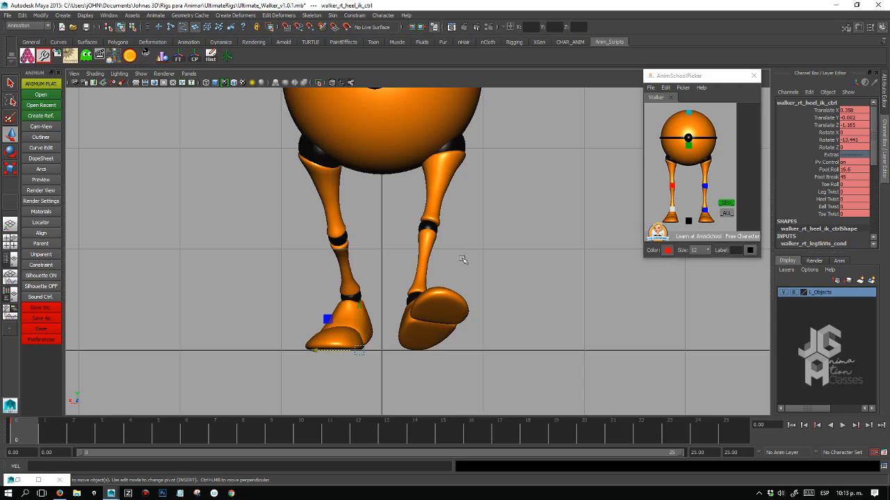
scroll(459, 256, down, 5)
key(space)
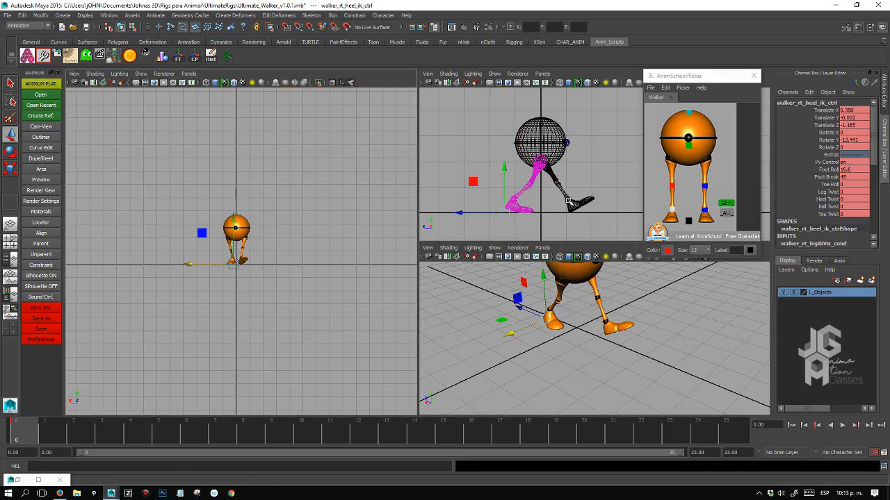
key(space)
alt+drag(574, 297, 586, 243)
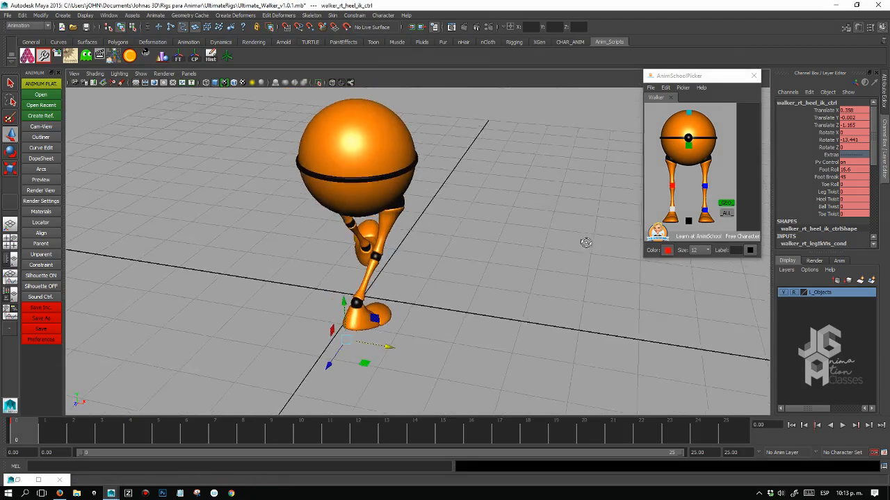
scroll(493, 256, down, 2)
key(space)
drag(493, 256, 478, 257)
scroll(433, 260, down, 1)
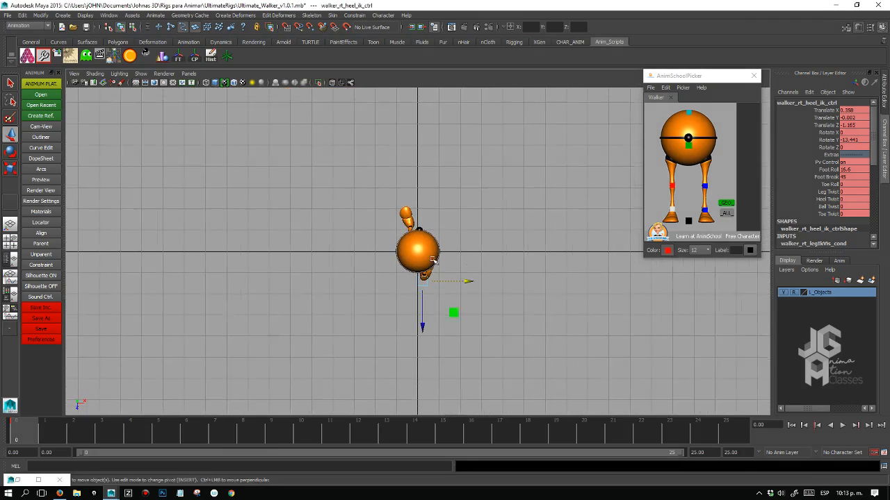
scroll(432, 260, up, 3)
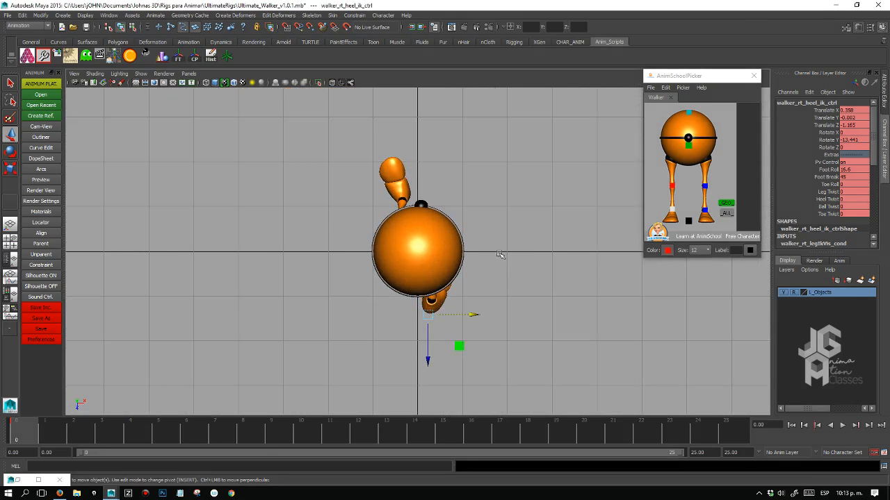
Display the character with smooth shading in the side view.
key(space)
drag(491, 277, 503, 258)
key(space)
key(space)
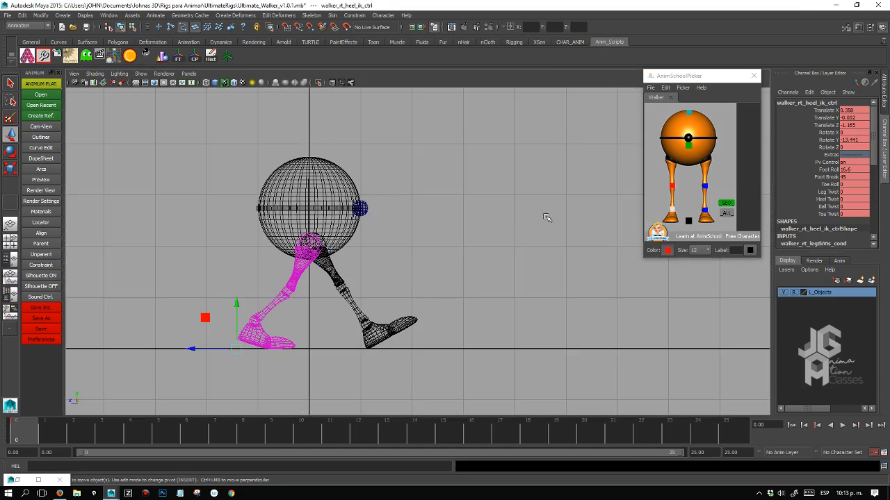
key(5)
alt+middle_drag(380, 276, 419, 254)
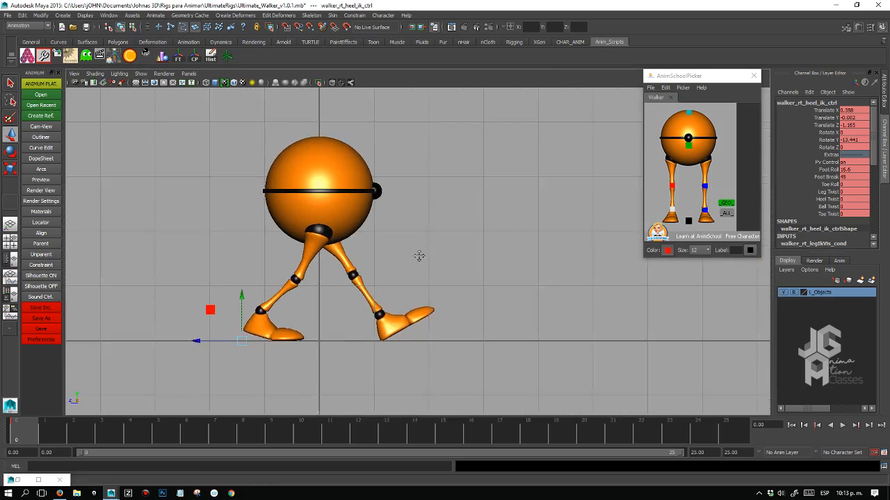
alt+middle_drag(541, 260, 584, 231)
Lower the right heel control to a Translate Y of about -0.01 so the toe rests on the ground line.
click(672, 210)
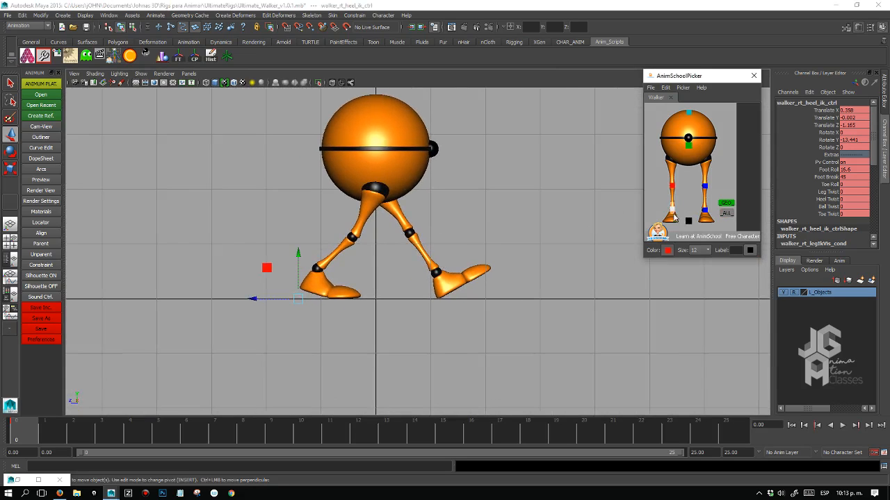
scroll(493, 327, up, 4)
alt+middle_drag(419, 347, 489, 270)
scroll(528, 271, up, 5)
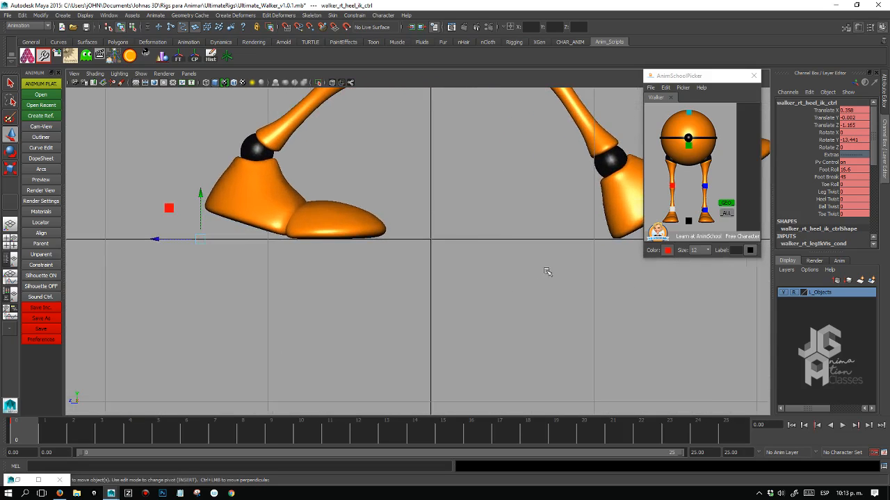
key(e)
key(w)
drag(199, 208, 199, 196)
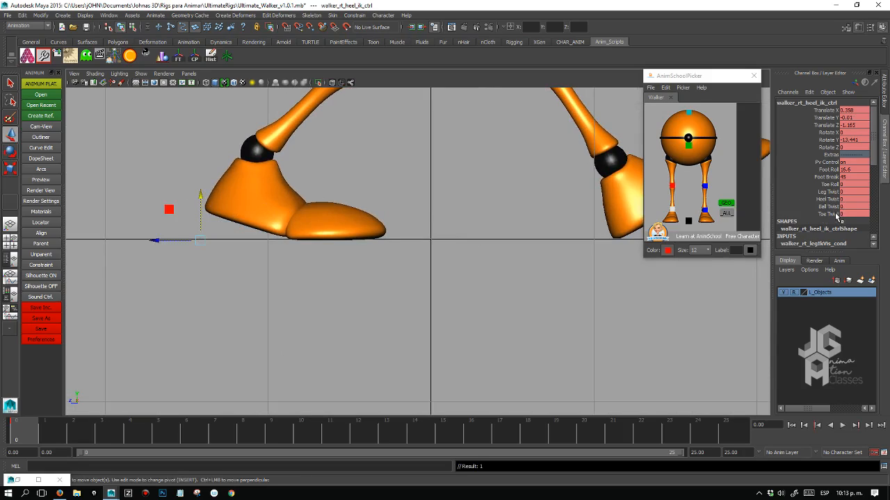
Move the right heel control backward along the ground to a Translate Z of about -1.179.
drag(200, 247, 160, 240)
scroll(295, 213, down, 8)
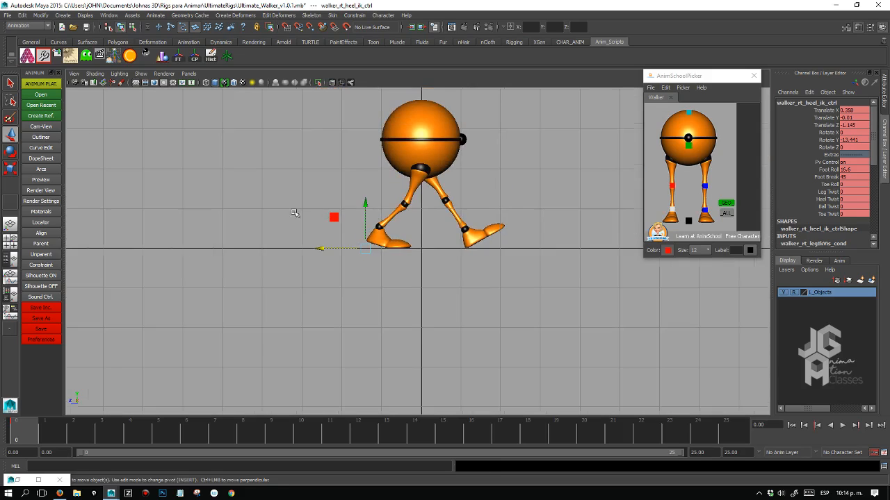
scroll(412, 240, up, 2)
drag(299, 249, 308, 249)
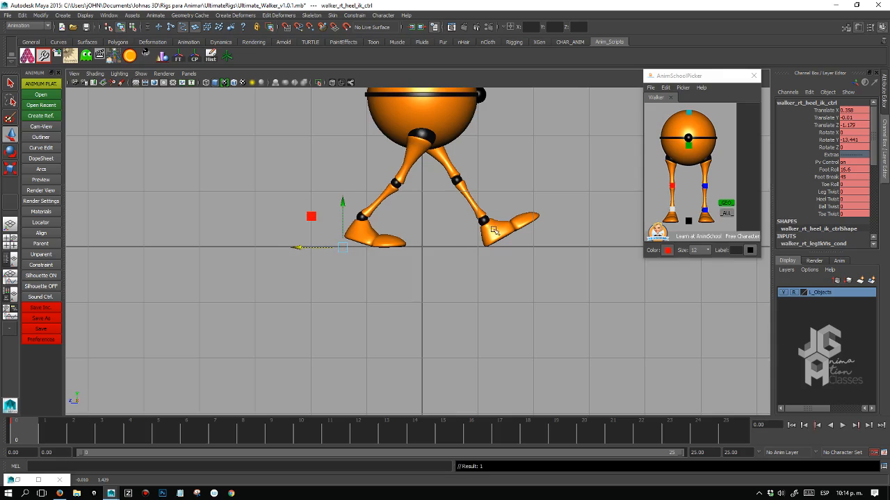
Set the left foot's Foot Roll to about -32.1 and adjust its heel control to a Translate Z of about 1.416.
click(704, 208)
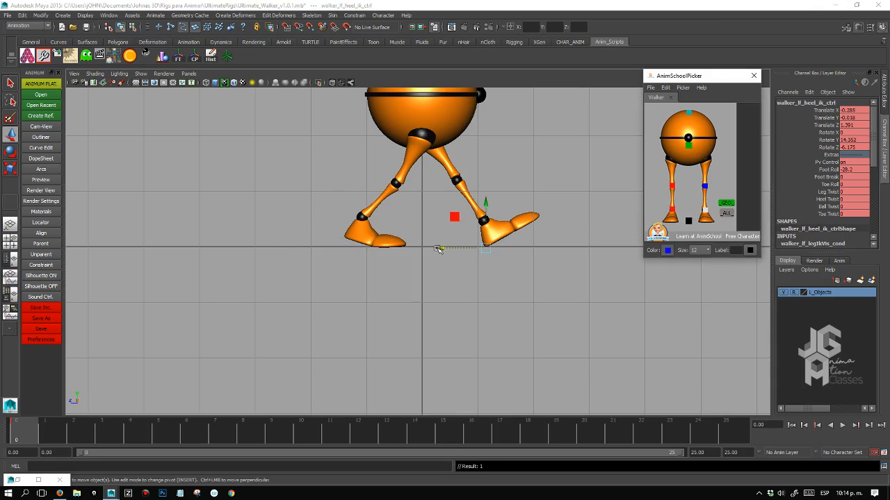
drag(438, 249, 444, 248)
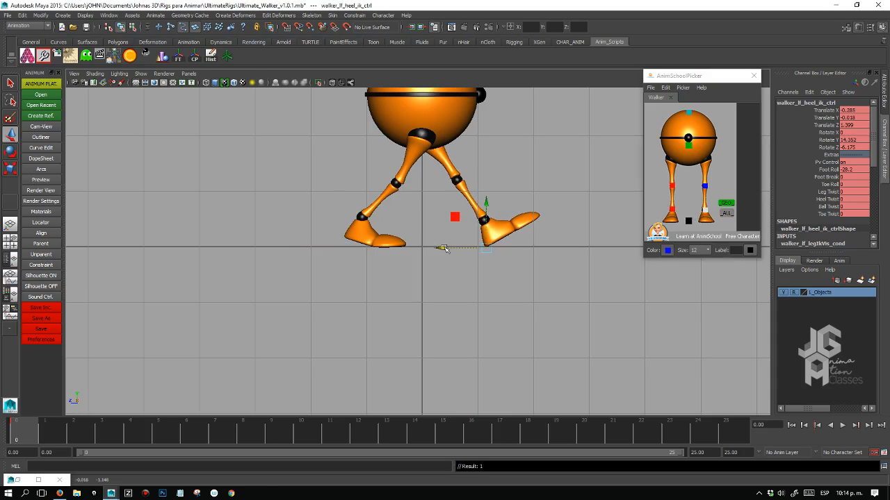
click(827, 170)
middle_drag(558, 223, 531, 223)
key(w)
drag(440, 249, 445, 249)
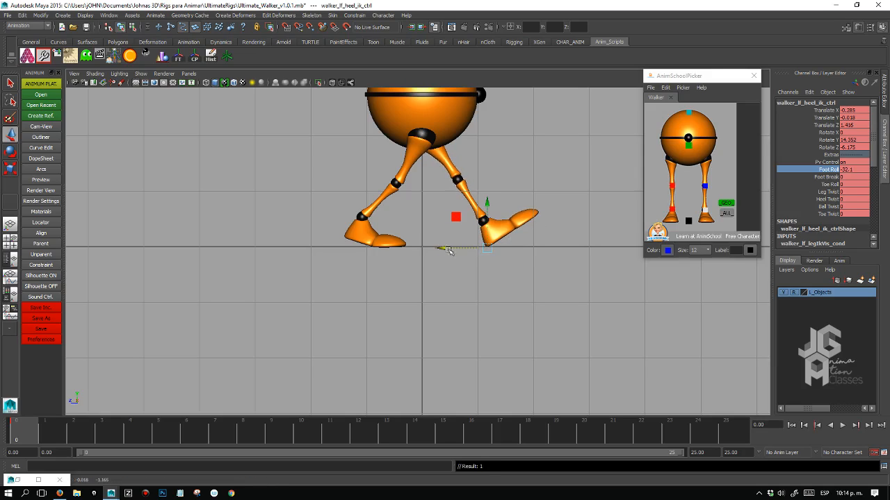
click(829, 215)
middle_drag(538, 238, 565, 234)
key(ctrl+z)
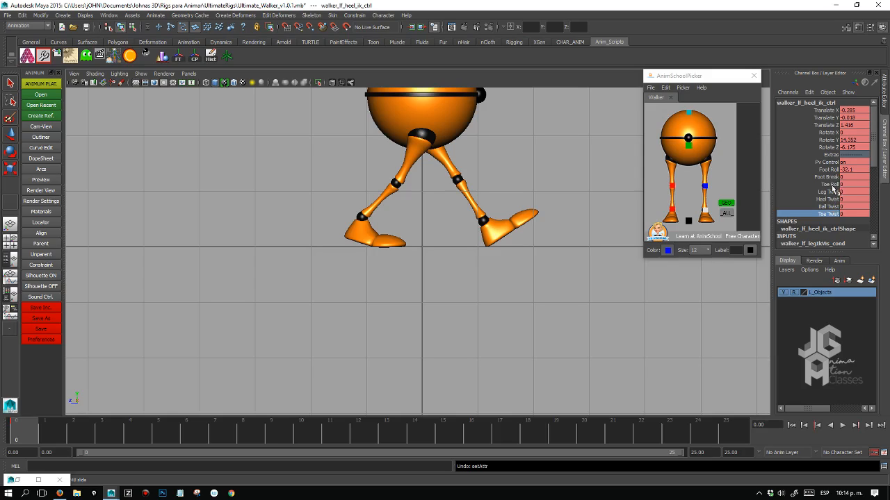
Bend the left foot's toe to a Toe Roll of about -9.3.
click(833, 187)
middle_drag(469, 238, 506, 238)
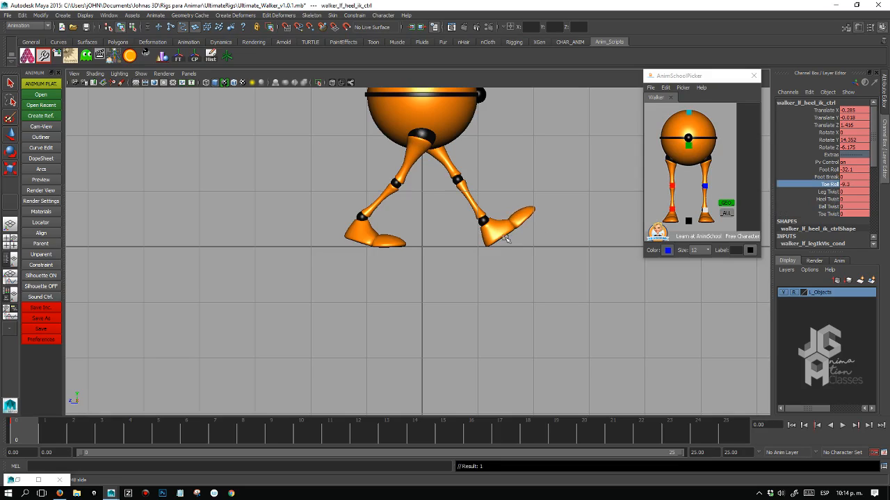
click(829, 170)
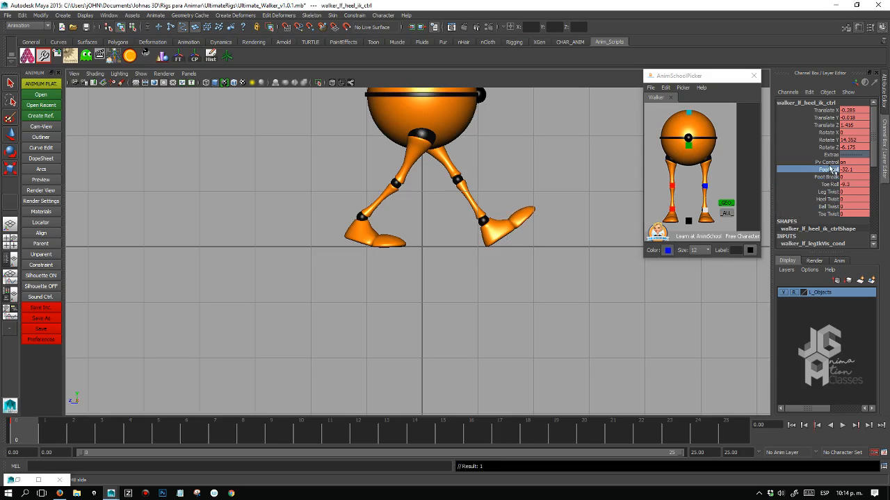
middle_drag(479, 227, 488, 228)
key(ctrl+z)
Set the right foot's Foot Roll to about 20.8 and move its heel control backward to a Translate Z of about -1.237.
click(672, 210)
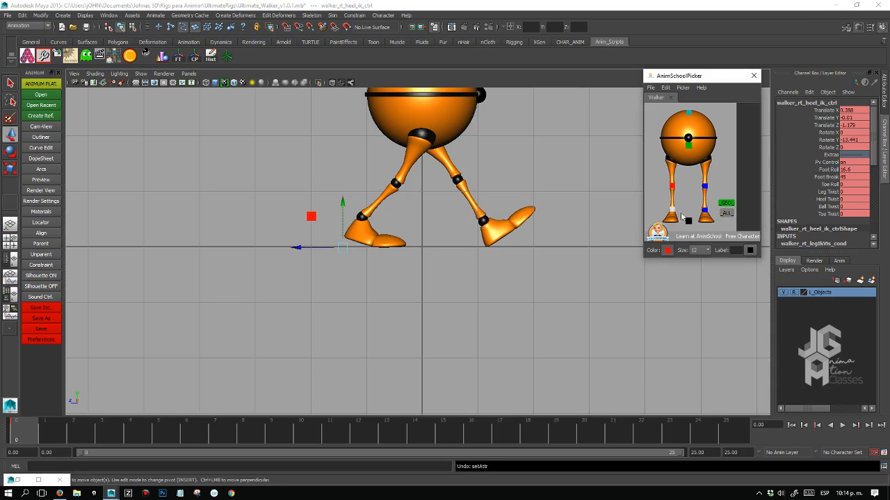
click(829, 170)
middle_drag(482, 228, 496, 228)
key(w)
drag(294, 247, 296, 249)
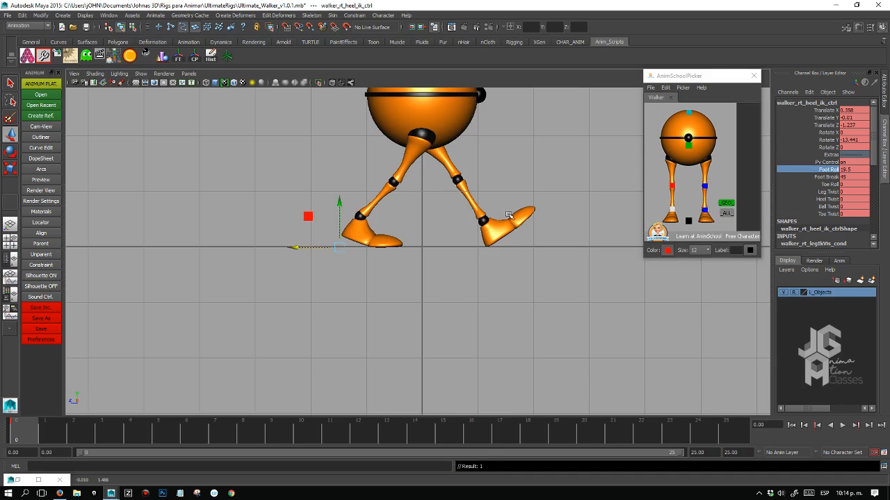
middle_drag(509, 216, 518, 217)
middle_drag(458, 210, 465, 213)
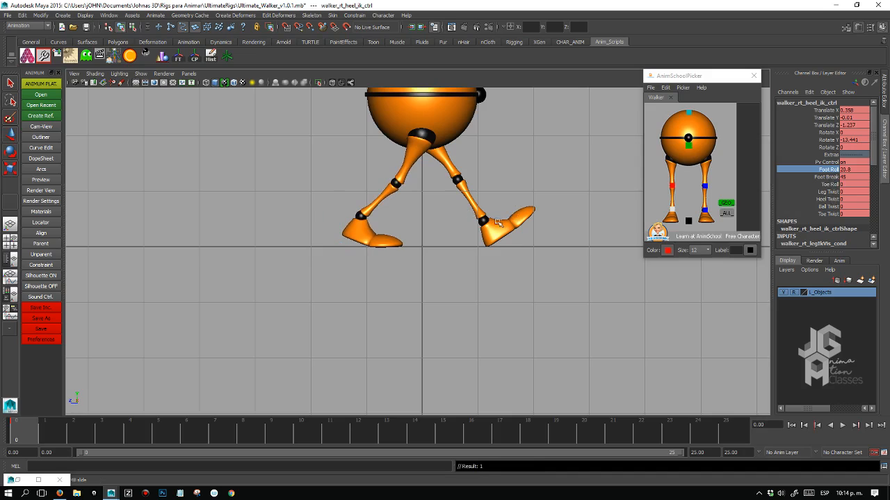
scroll(488, 230, down, 5)
alt+right_drag(514, 242, 450, 243)
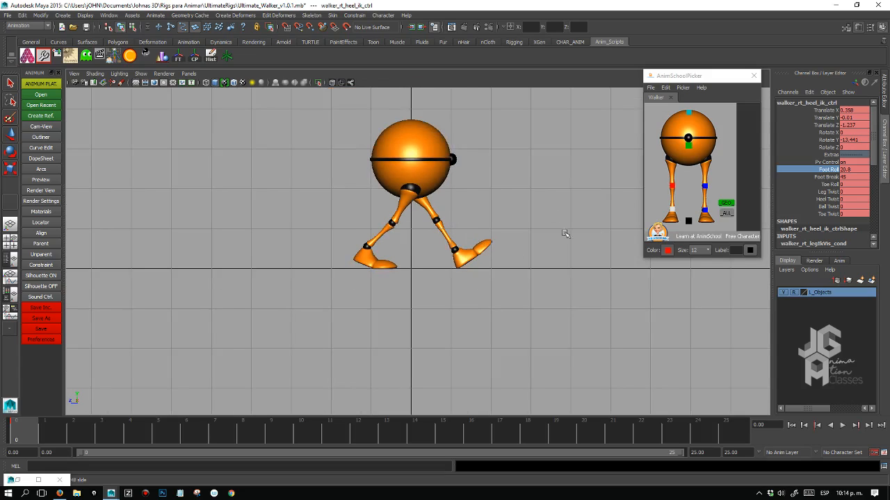
Try shifting the left heel control along the ground in the side view, and undo the move.
click(704, 211)
key(w)
alt+right_drag(464, 258, 525, 285)
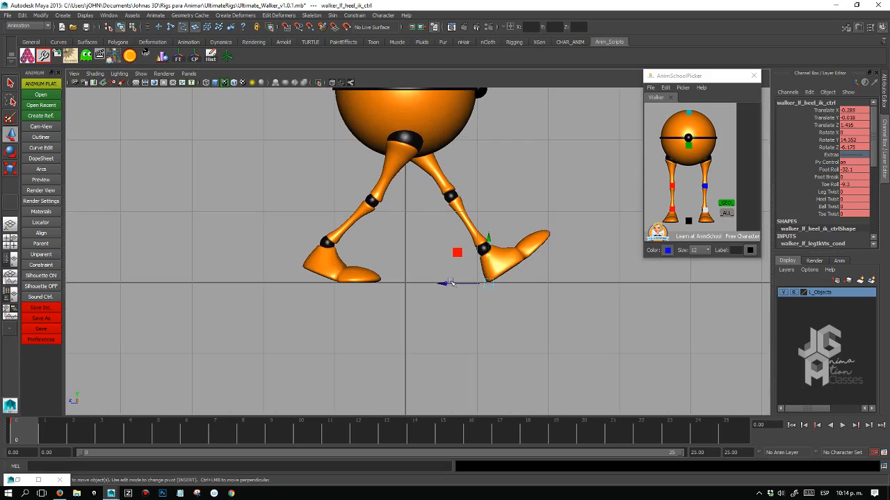
drag(448, 284, 437, 284)
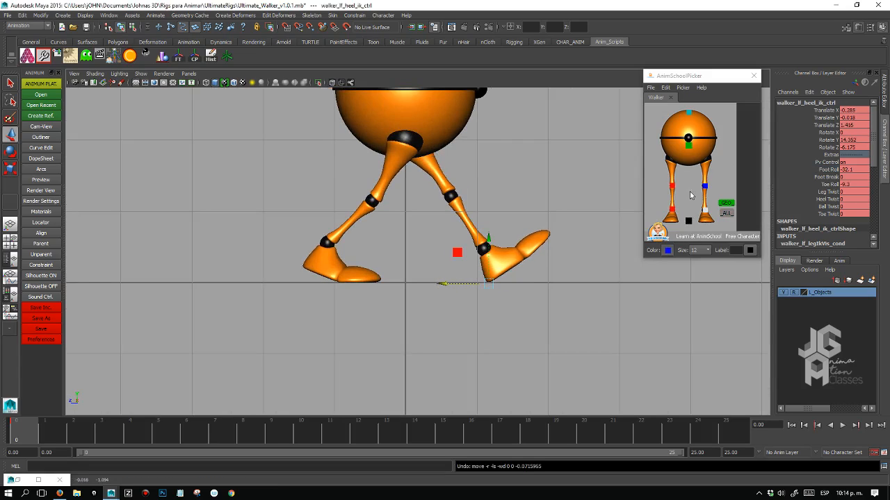
Raise the main body control to a Translate Y of about -0.279.
click(687, 149)
alt+middle_drag(440, 163, 431, 220)
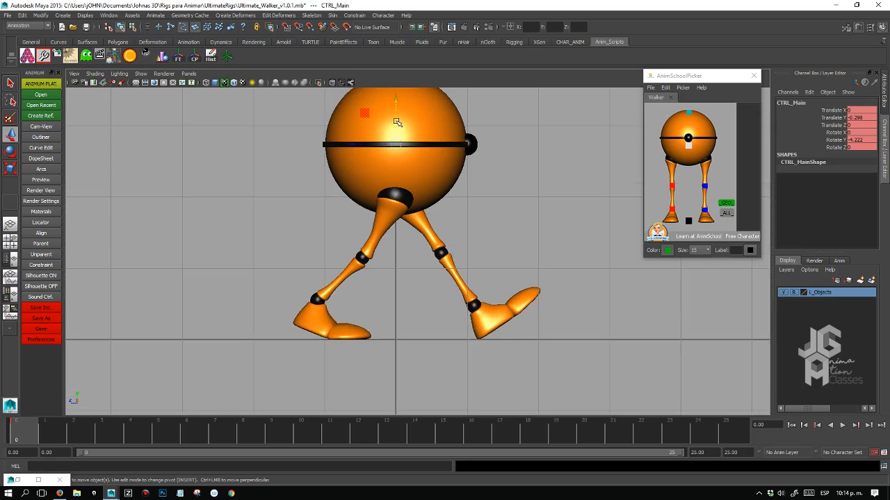
drag(396, 122, 400, 124)
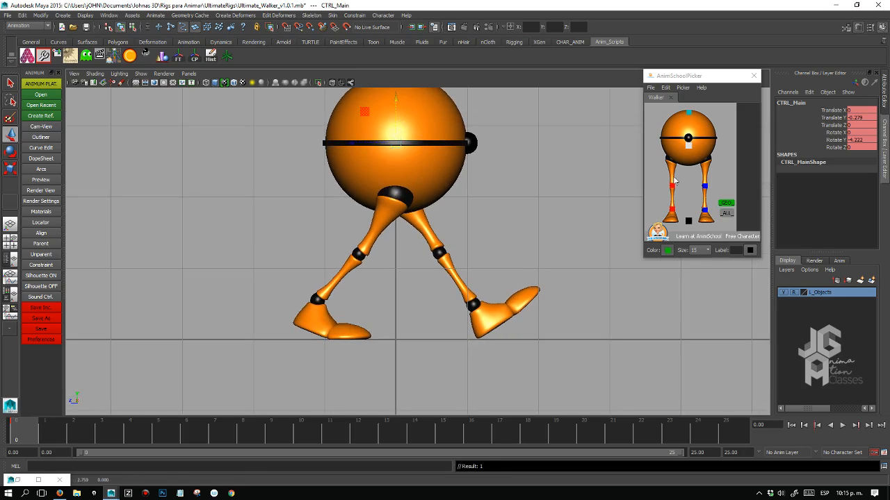
Move the left heel control to a Translate Z of about 1.364, with Foot Roll about -28.4 and Toe Roll about -10.8.
click(704, 209)
drag(432, 339, 430, 343)
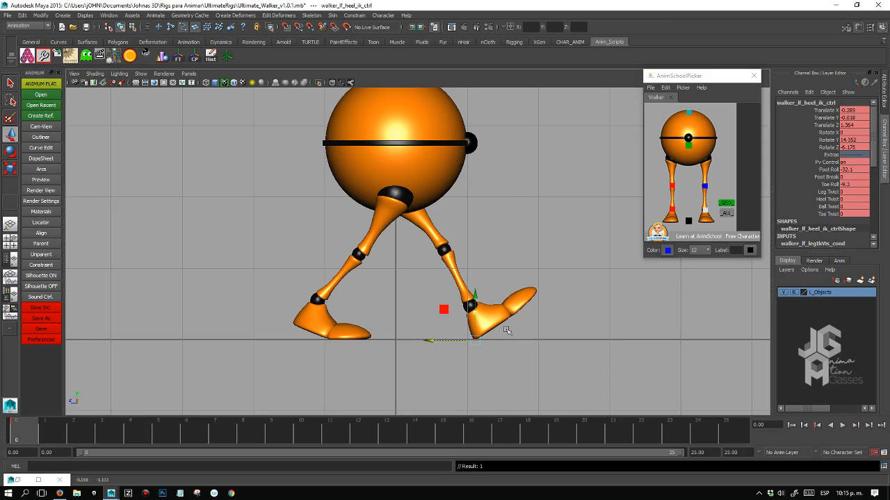
click(829, 169)
mouse_move(540, 262)
middle_down()
mouse_move(532, 262)
mouse_move(552, 274)
middle_up()
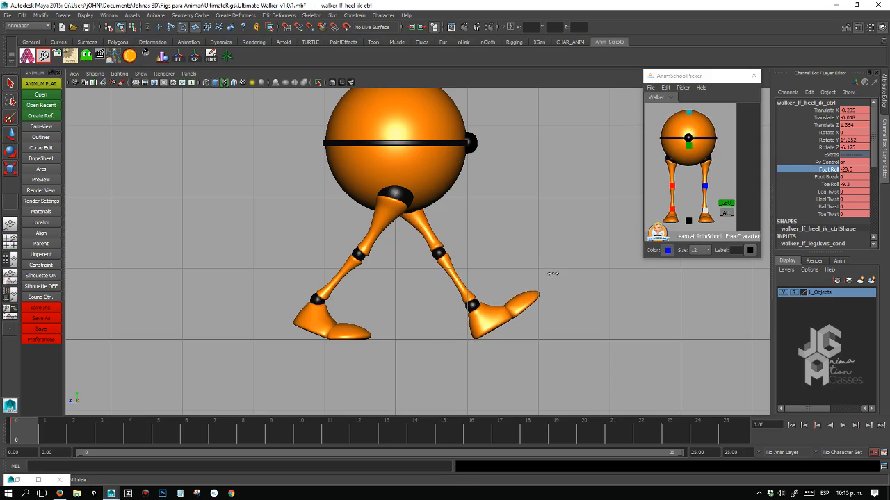
key(w)
drag(433, 342, 432, 341)
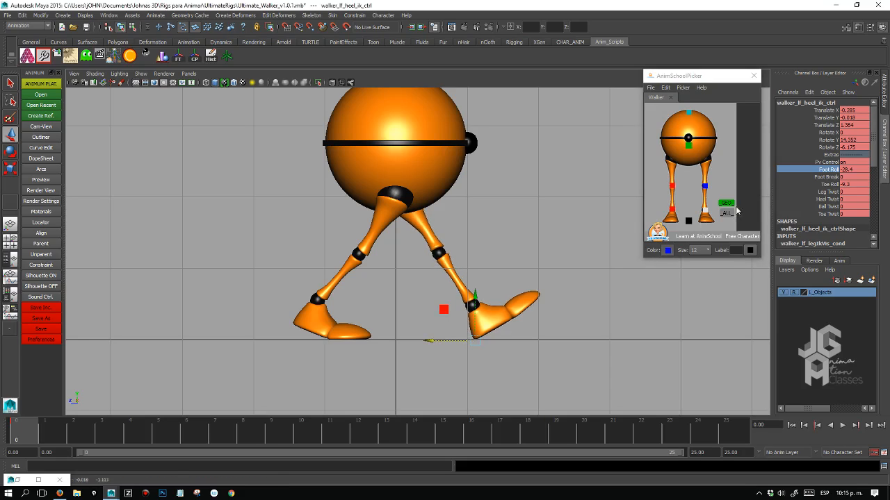
click(830, 184)
middle_drag(566, 270, 561, 271)
Set the right foot's Foot Roll to about 22.2.
click(671, 210)
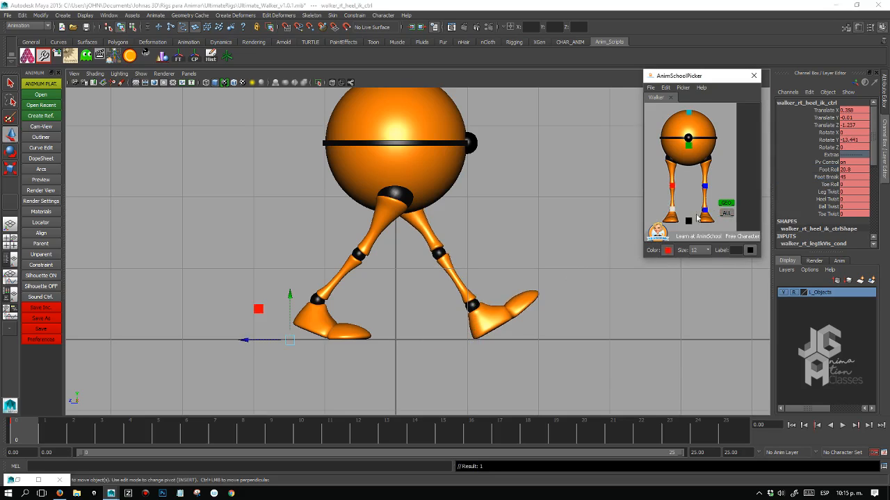
click(829, 170)
middle_drag(542, 249, 506, 259)
alt+middle_drag(536, 224, 532, 245)
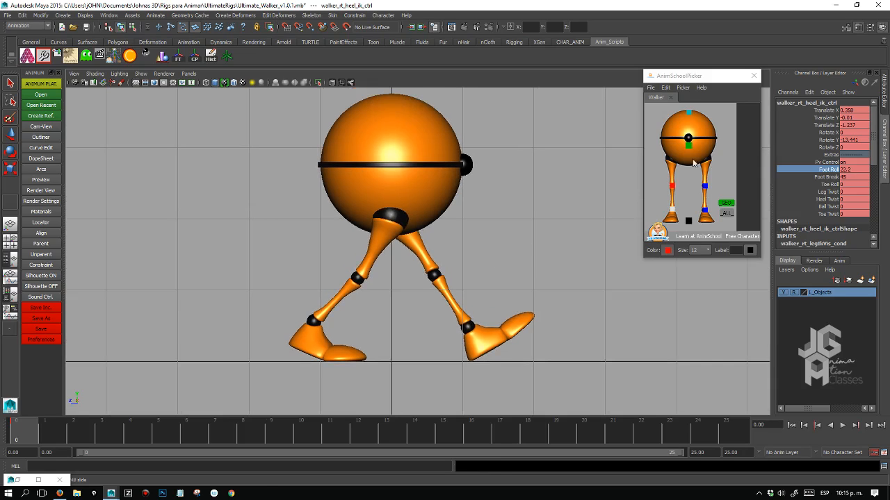
Rotate the main body control to about 1.881 in X, raise it to a Translate Y of about -0.272, and key it.
click(688, 145)
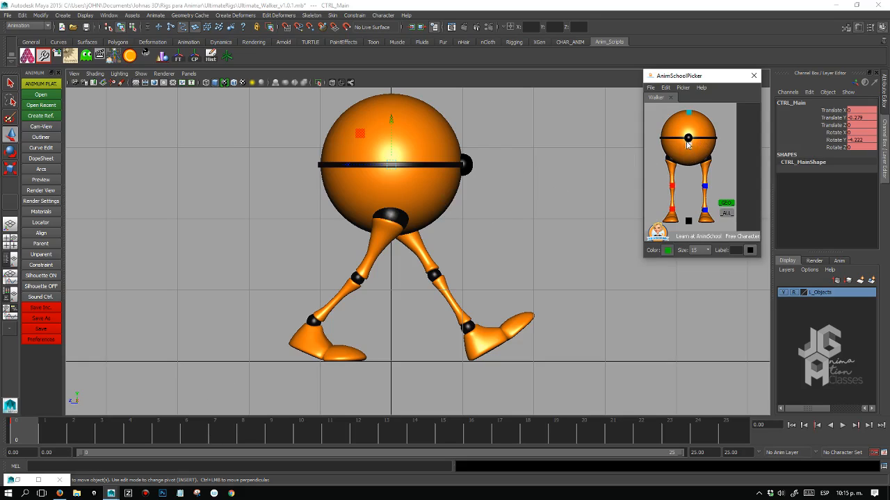
key(e)
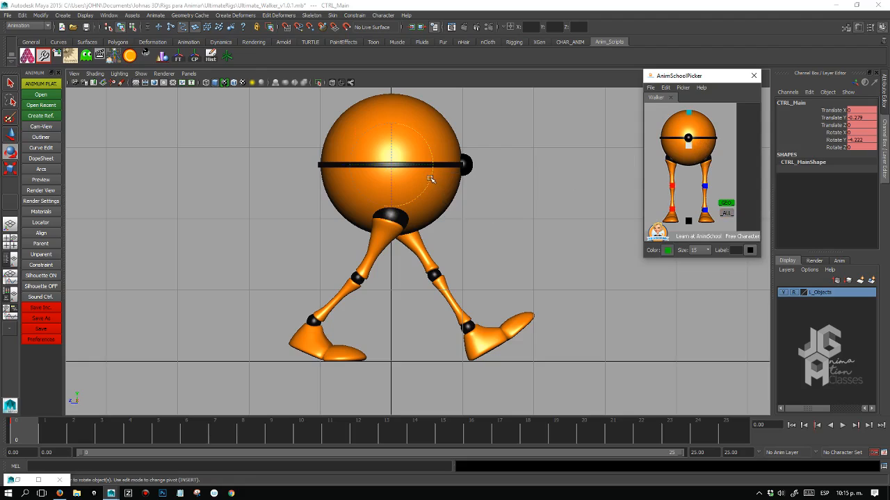
drag(429, 179, 431, 179)
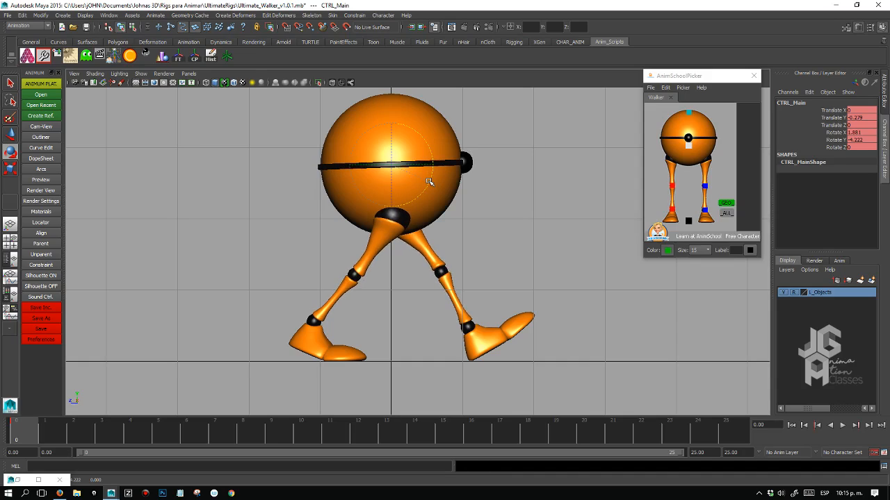
key(w)
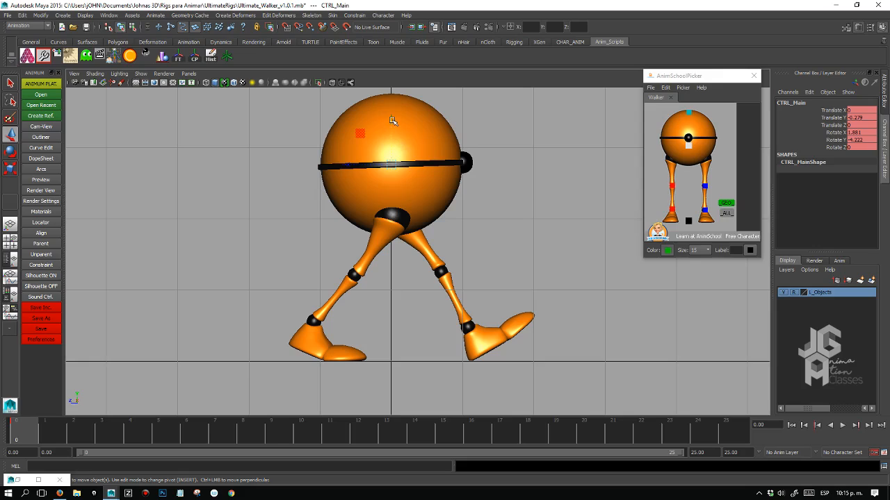
drag(391, 120, 391, 120)
key(s)
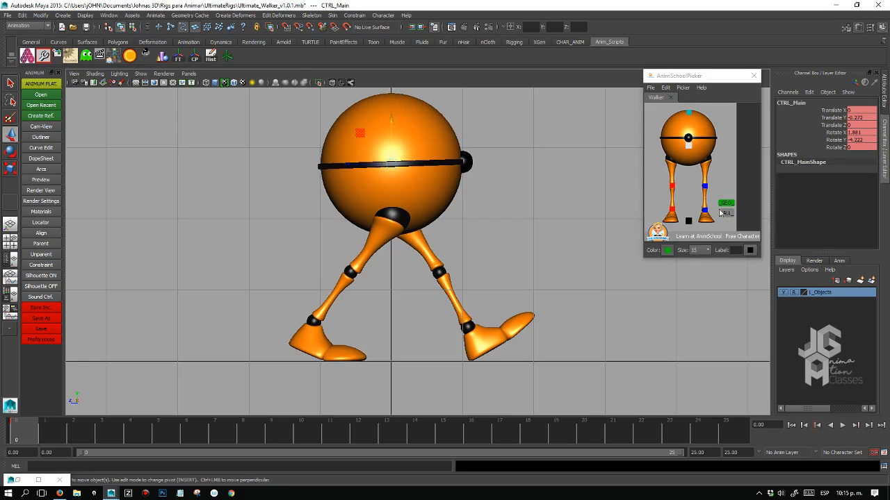
Set the main body control's Rotate Y to -5 while working in the front view.
click(706, 212)
click(692, 151)
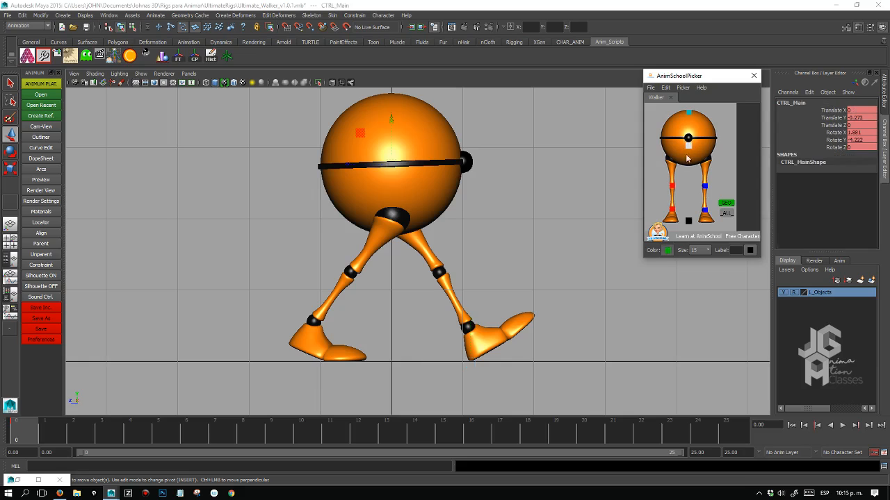
key(space)
key(space)
alt+right_drag(402, 216, 585, 276)
key(e)
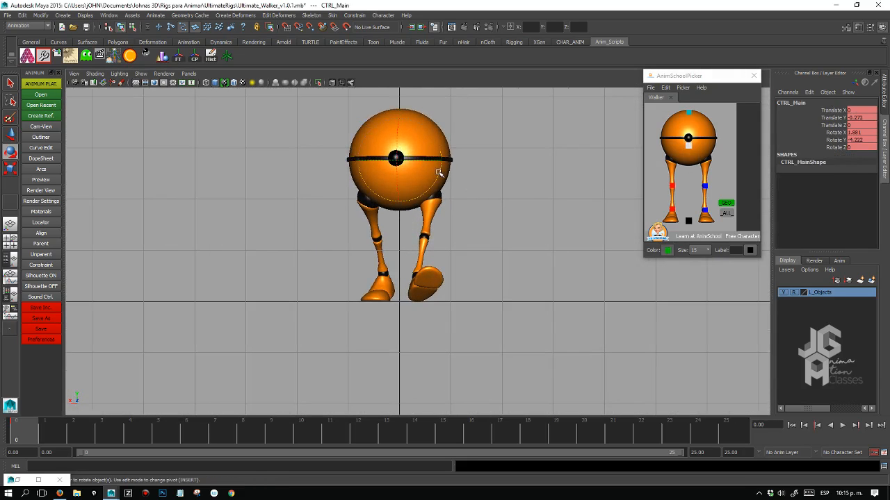
click(439, 173)
key(ctrl+z)
drag(397, 182, 410, 160)
key(ctrl+z)
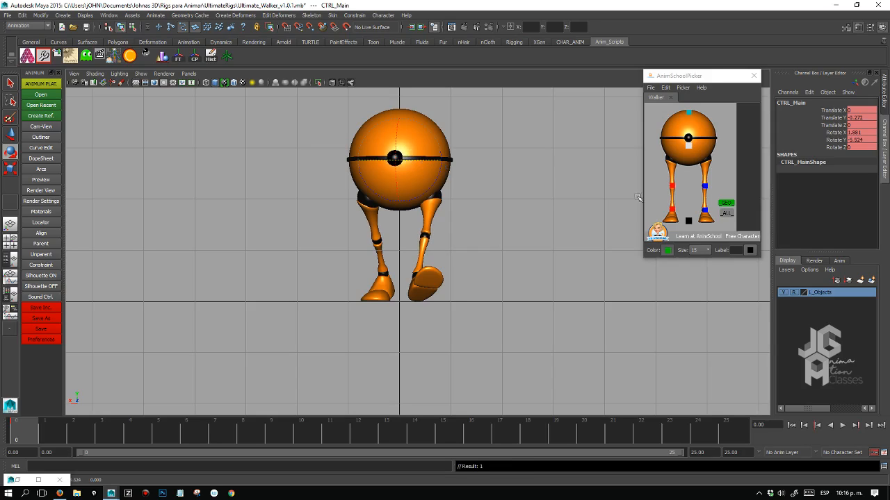
double_click(860, 140)
text(5)
key(BackSpace)
click(523, 236)
In the side view, set the left foot's Foot Roll to about -28.9 and its heel control's Translate Z to about 1.386.
key(space)
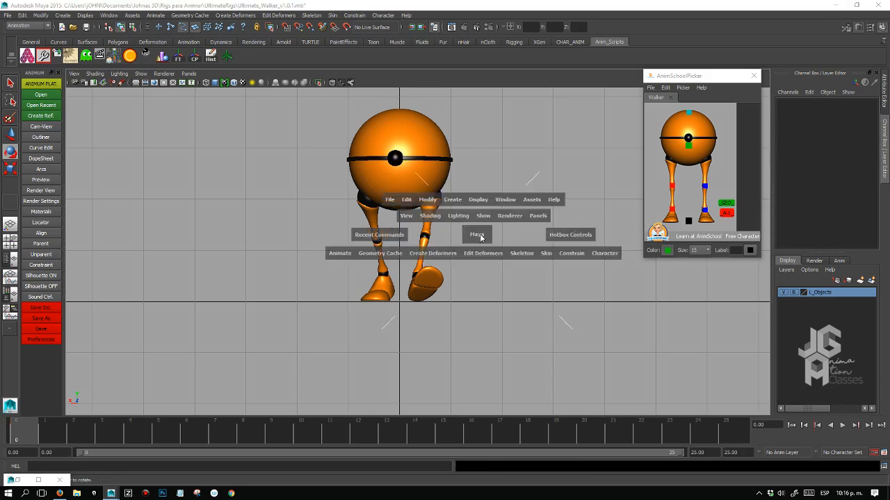
click(687, 144)
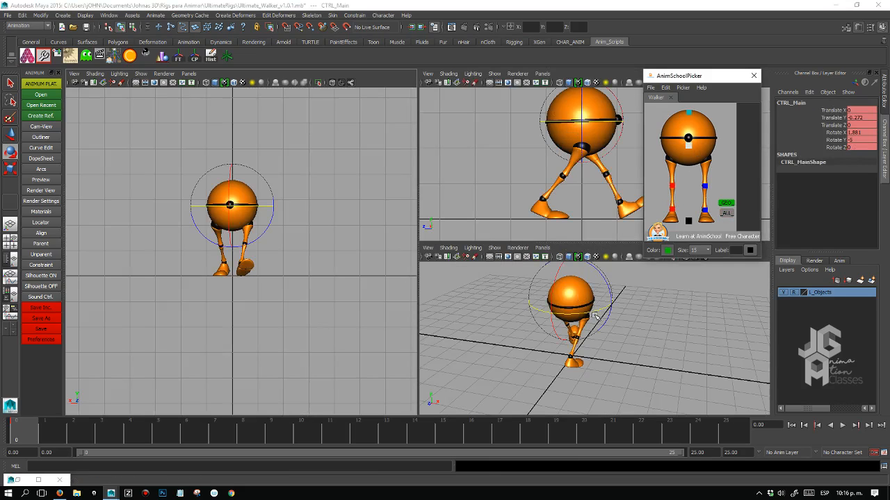
key(space)
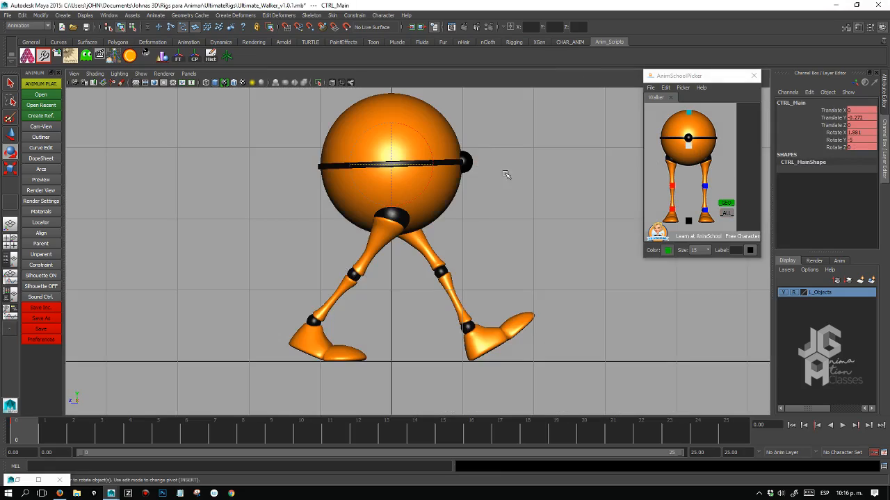
click(705, 210)
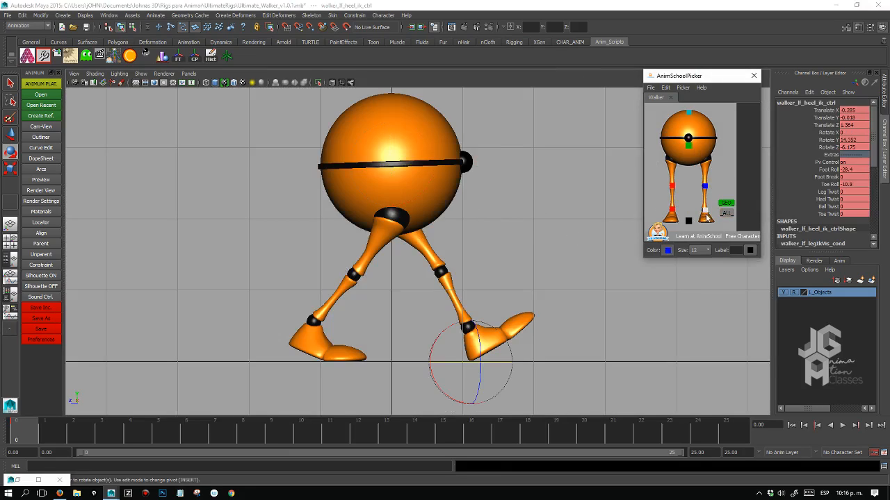
click(829, 170)
middle_drag(553, 249, 549, 255)
key(w)
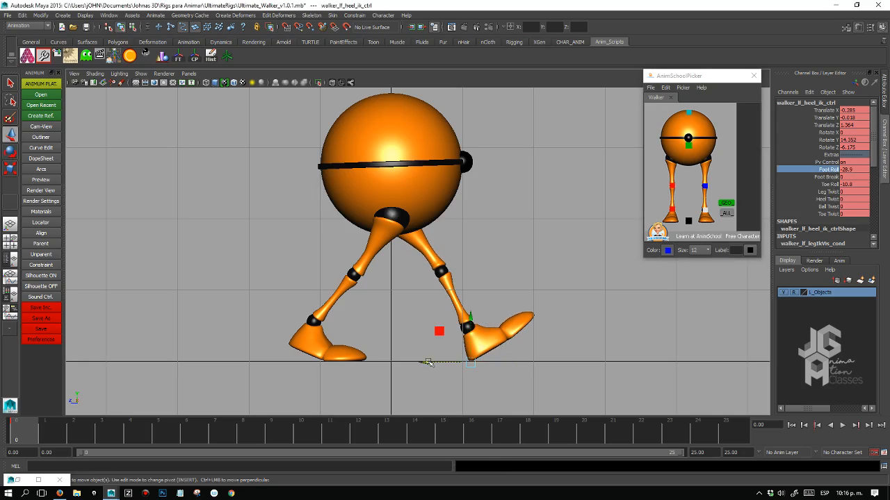
drag(425, 362, 429, 366)
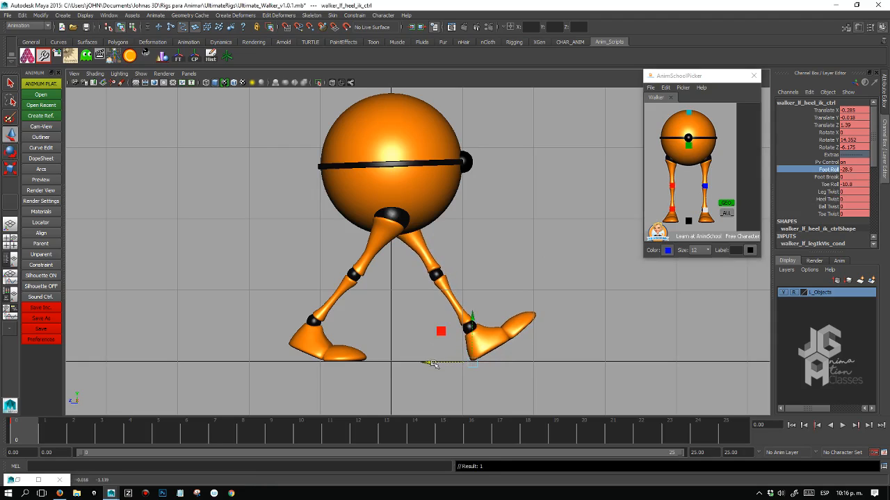
alt+right_drag(483, 326, 556, 348)
alt+middle_drag(556, 347, 511, 264)
alt+right_drag(511, 264, 591, 334)
alt+right_drag(445, 317, 513, 348)
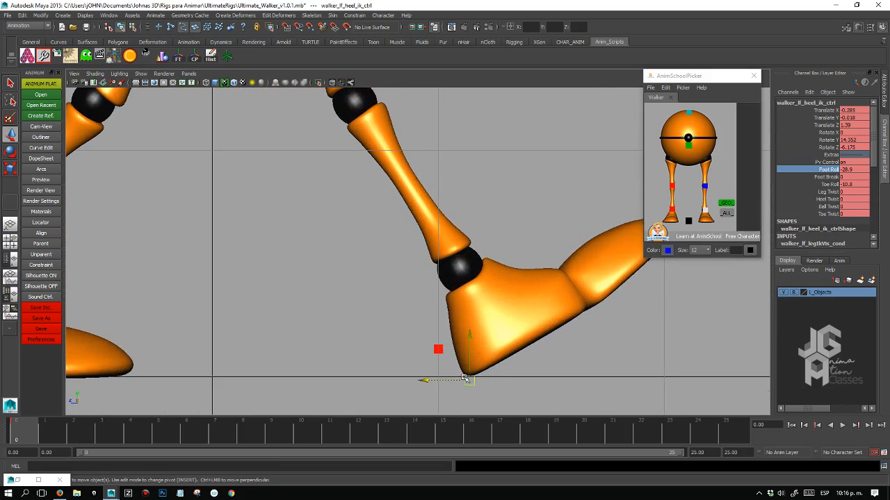
drag(427, 382, 425, 381)
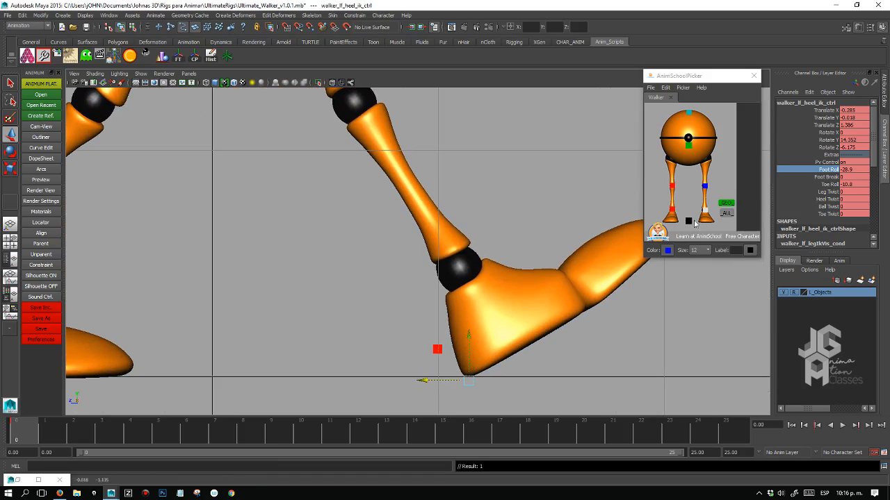
Set the right foot's Foot Roll to about 22.9.
click(672, 210)
alt+right_drag(445, 278, 299, 326)
alt+middle_drag(355, 282, 451, 278)
alt+right_drag(413, 294, 473, 283)
click(827, 170)
middle_drag(512, 219, 515, 218)
mouse_move(532, 250)
alt+right_down()
mouse_move(490, 249)
mouse_move(524, 259)
alt+right_up()
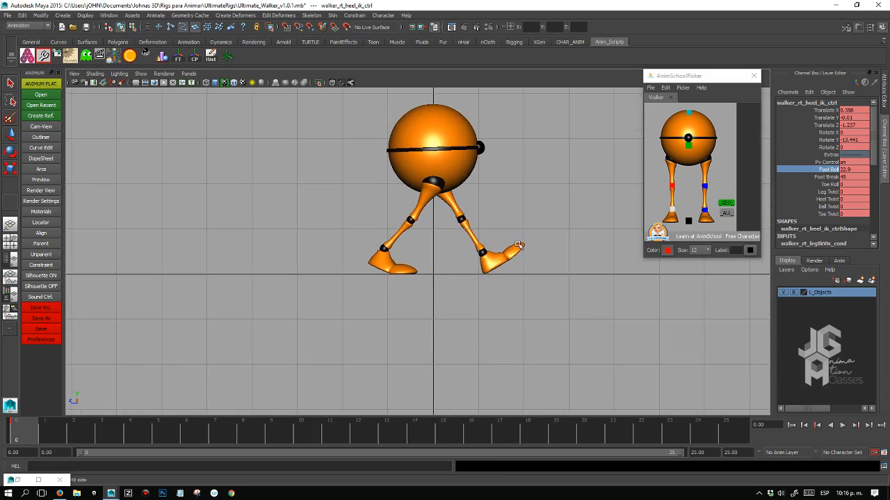
alt+middle_drag(518, 246, 493, 284)
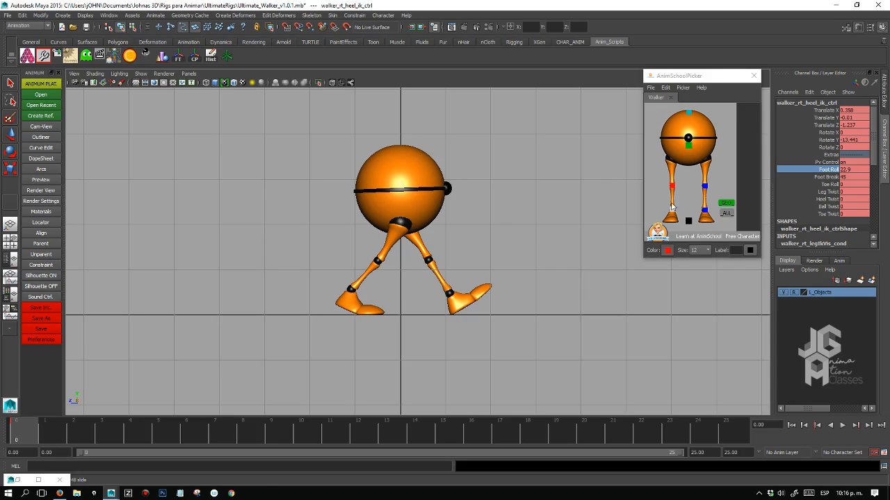
Bring the left heel control back toward the body to a Translate Z of about 1.119.
click(703, 212)
key(w)
drag(409, 316, 393, 320)
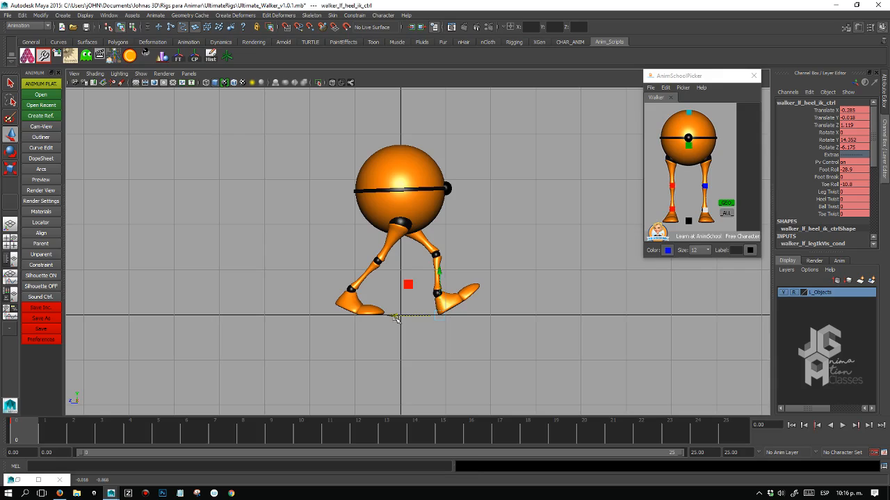
click(673, 210)
drag(311, 314, 287, 316)
key(ctrl+z)
key(ctrl+z)
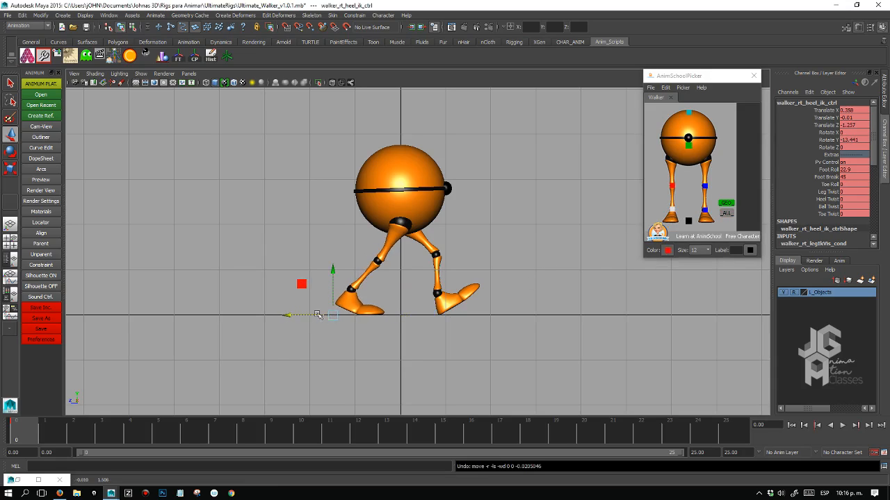
Raise the main body control to a Translate Y of about -0.2 and set the right foot's Foot Roll to about 31.6.
click(687, 139)
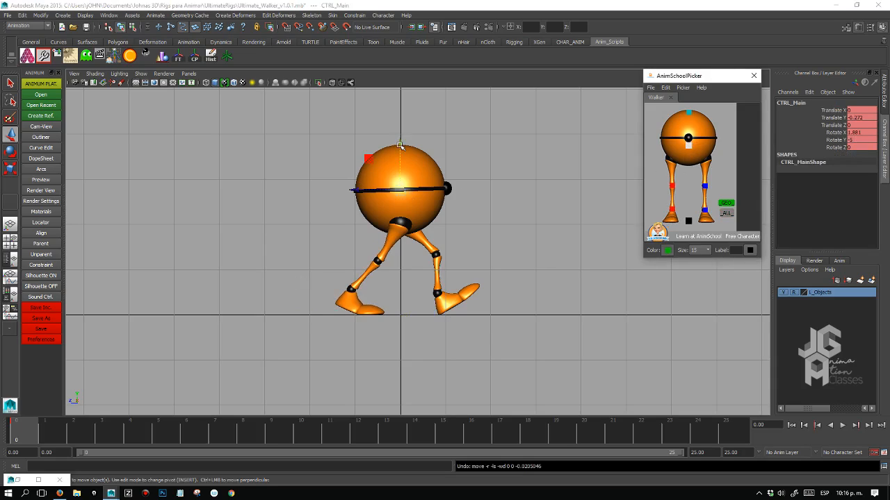
drag(400, 146, 400, 142)
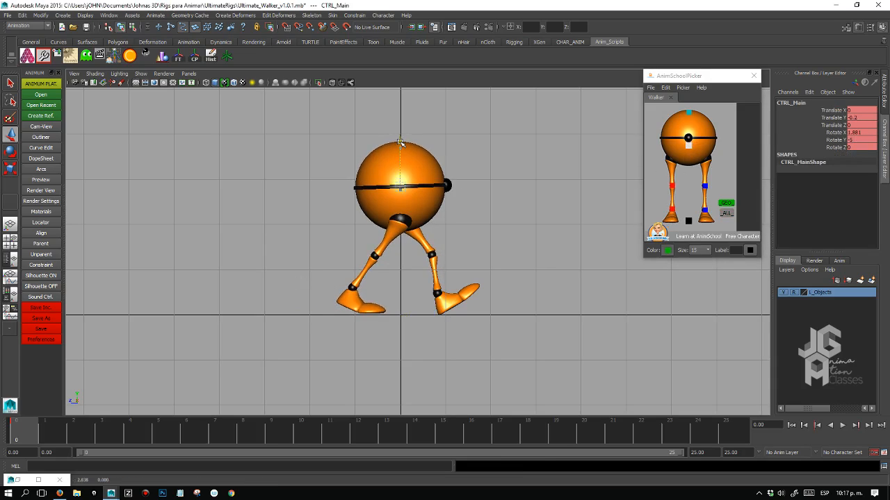
click(672, 208)
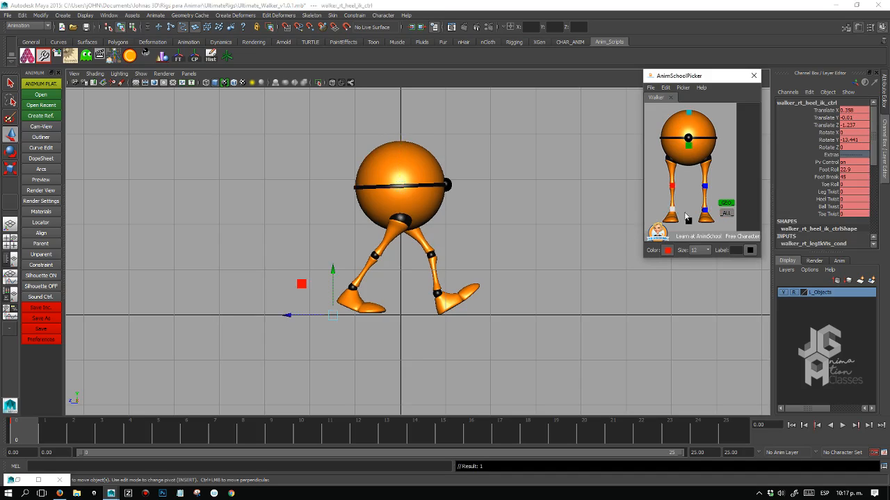
click(828, 169)
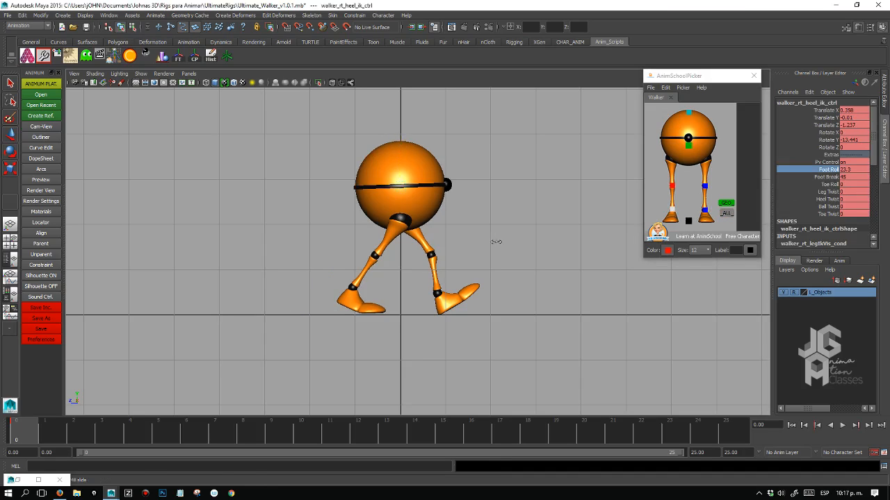
middle_drag(493, 242, 530, 248)
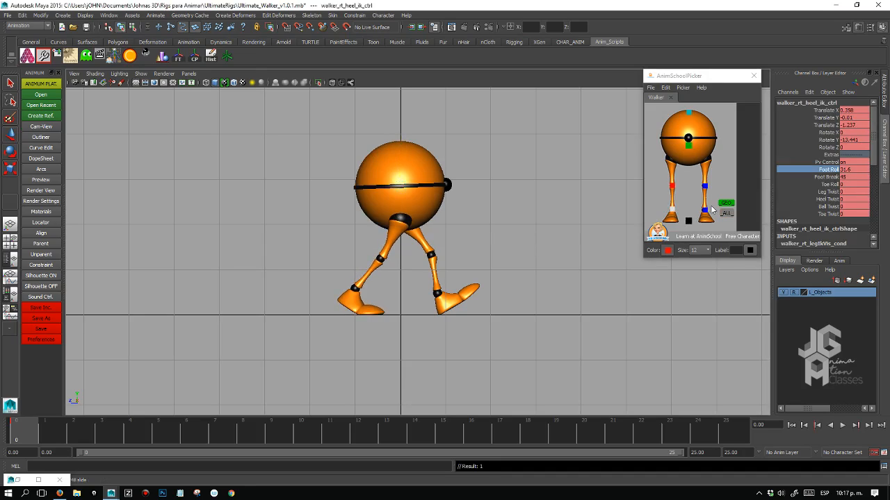
Raise the main body control to a Translate Y of about -0.139 and set the right foot's Foot Roll to about 36.9.
click(706, 210)
key(w)
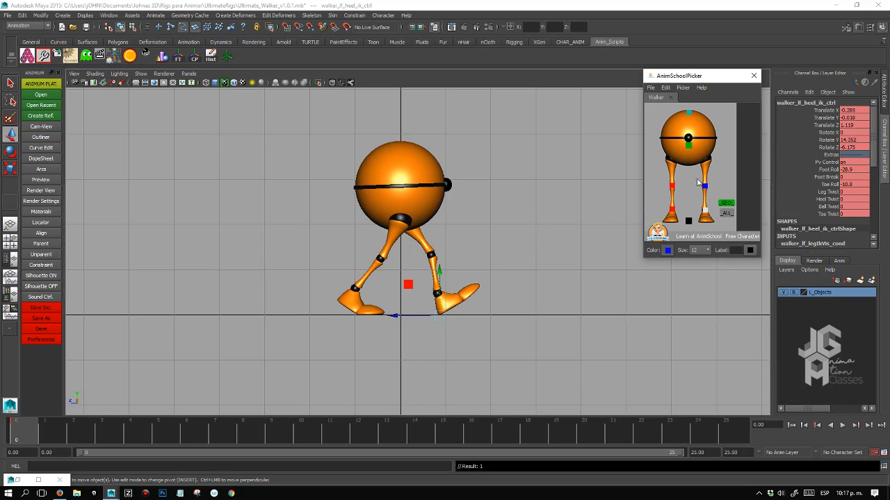
click(689, 145)
drag(401, 141, 399, 142)
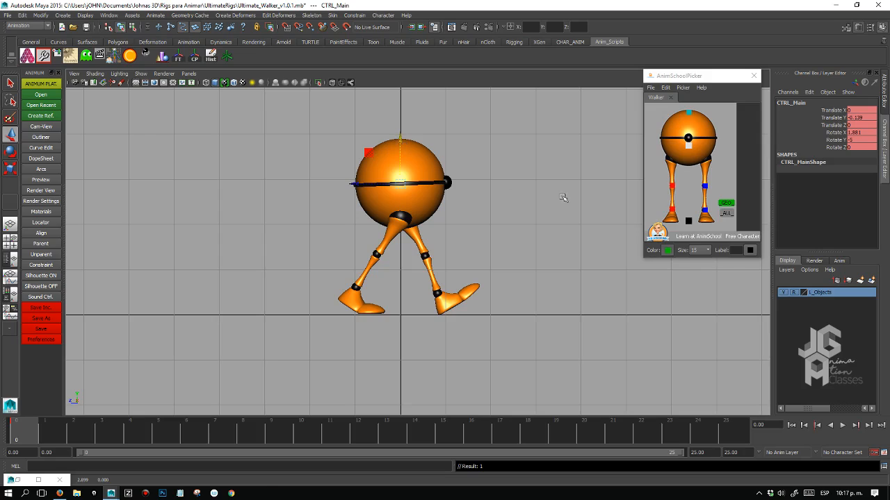
click(671, 208)
click(828, 171)
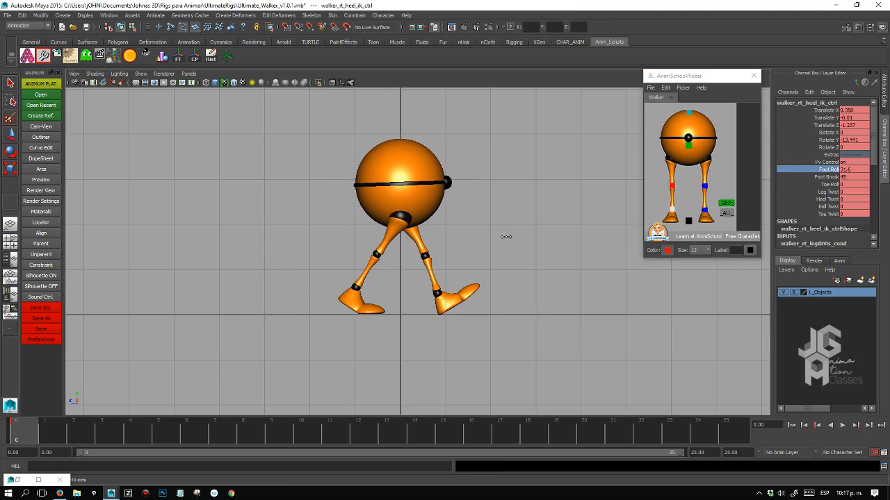
middle_drag(505, 238, 531, 238)
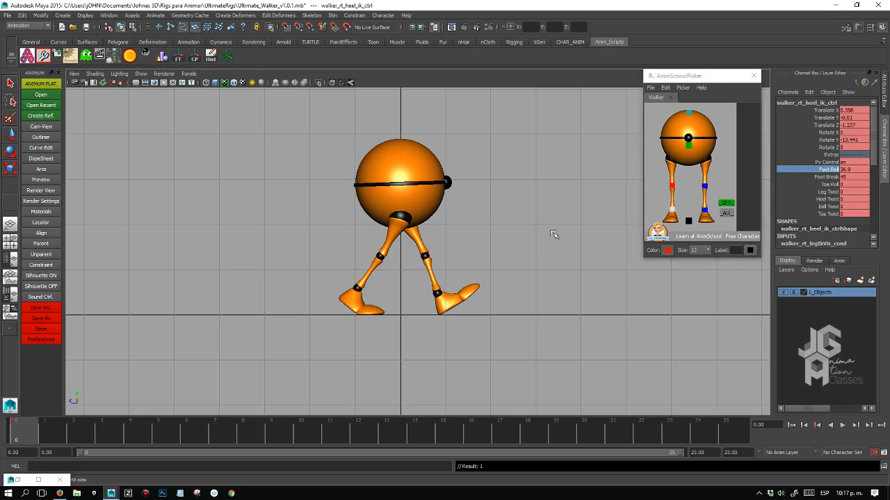
Nudge the left heel control forward to a Translate Z of about 1.144 and deselect it.
click(706, 207)
key(w)
scroll(596, 302, up, 5)
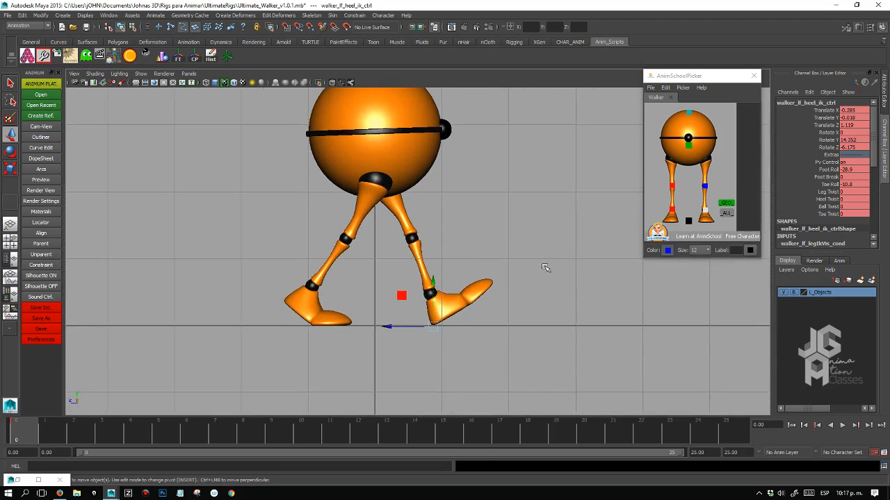
drag(390, 335, 394, 337)
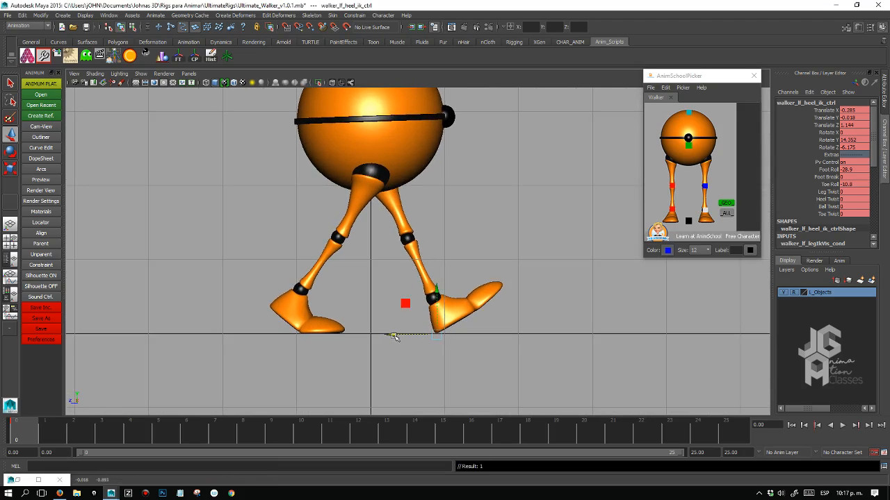
alt+right_drag(492, 276, 439, 252)
alt+middle_drag(486, 251, 494, 278)
alt+right_drag(494, 278, 593, 264)
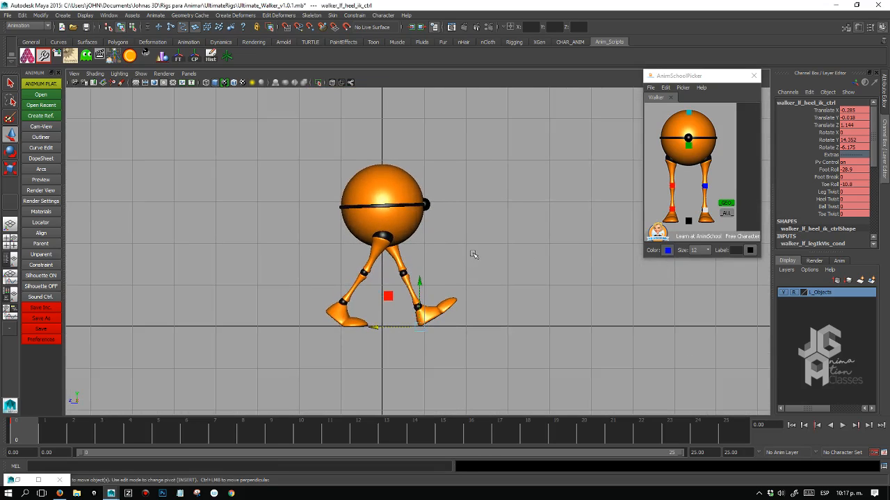
alt+right_drag(475, 255, 530, 288)
click(506, 234)
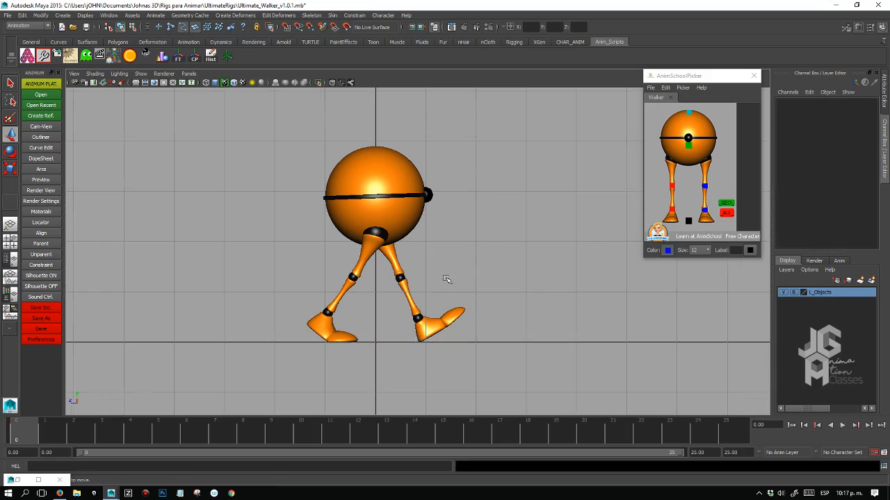
alt+right_drag(445, 278, 513, 282)
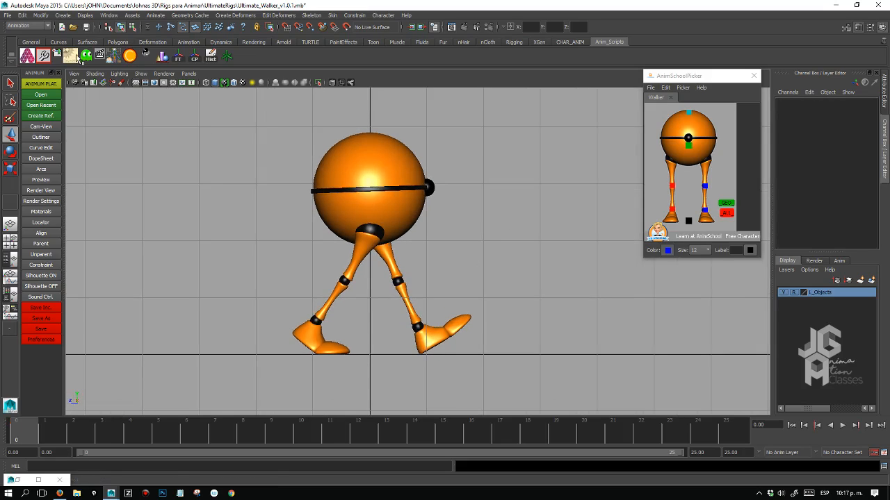
Create a polygon cube, flatten it to a Scale Y of about 0.436 and place it between the feet at about Y 0.061, Z -0.156.
click(58, 41)
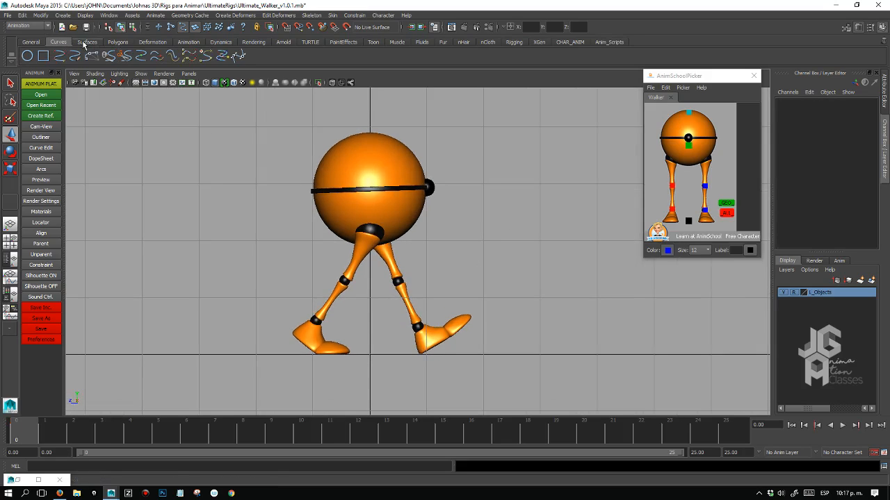
click(118, 43)
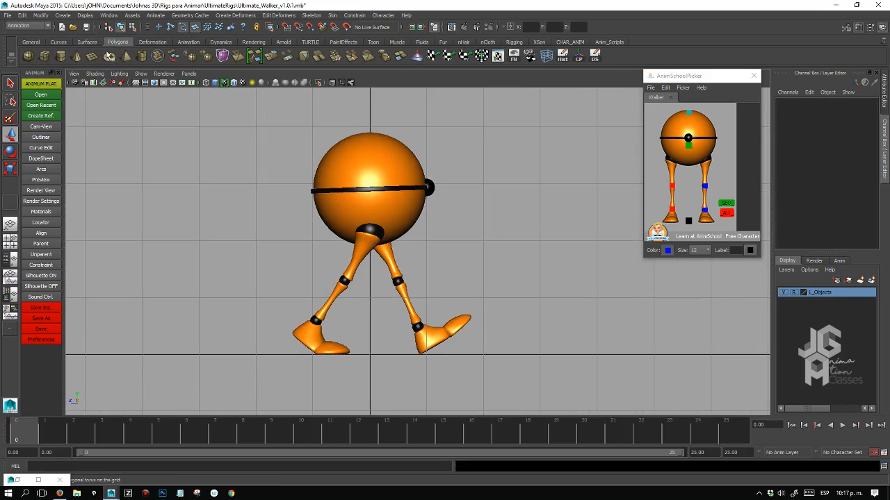
click(46, 55)
alt+middle_drag(387, 290, 386, 228)
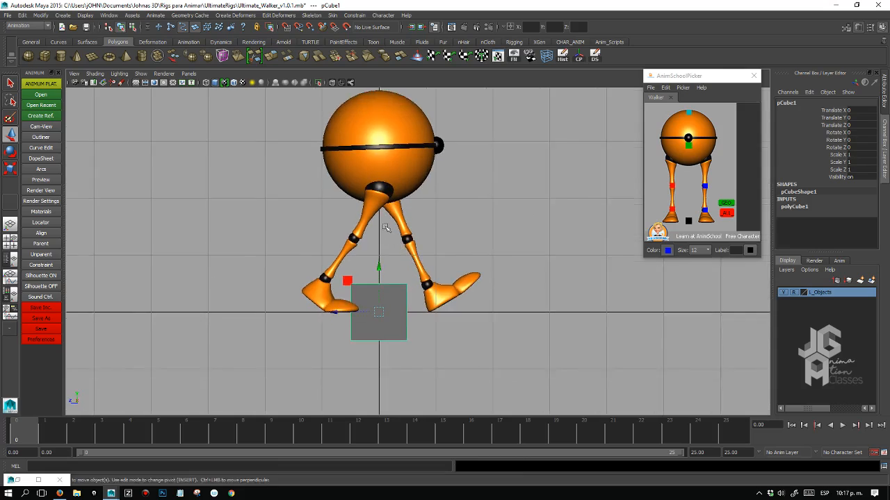
scroll(386, 228, up, 3)
key(r)
drag(349, 316, 366, 351)
key(w)
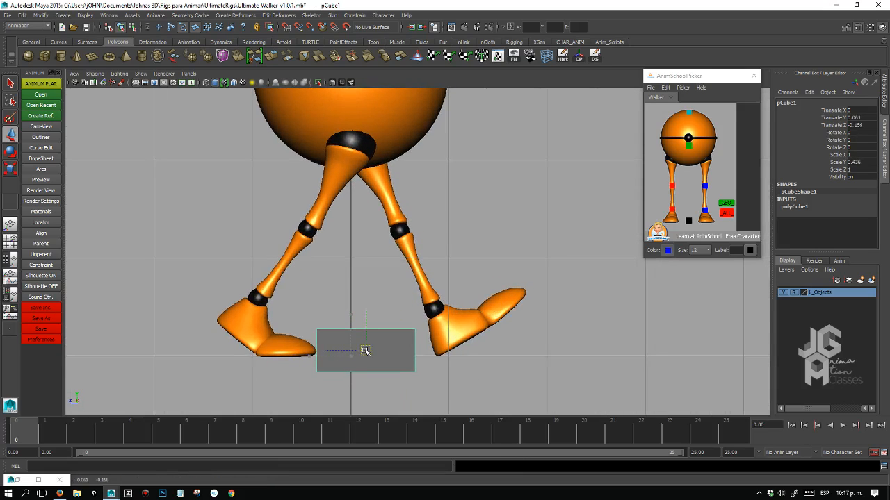
key(r)
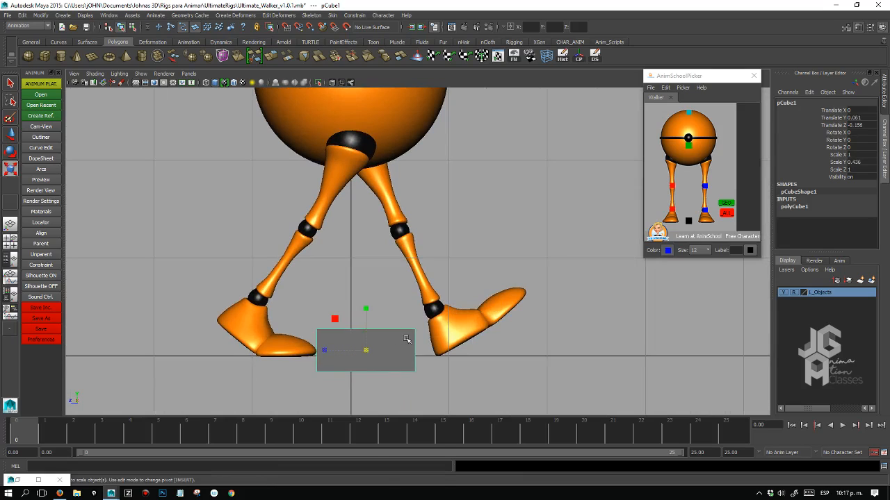
Move the cube's front-end vertices forward to the leading foot's heel so it spans the stride gap, and return to object mode.
right_drag(406, 340, 387, 292)
drag(392, 324, 482, 351)
key(w)
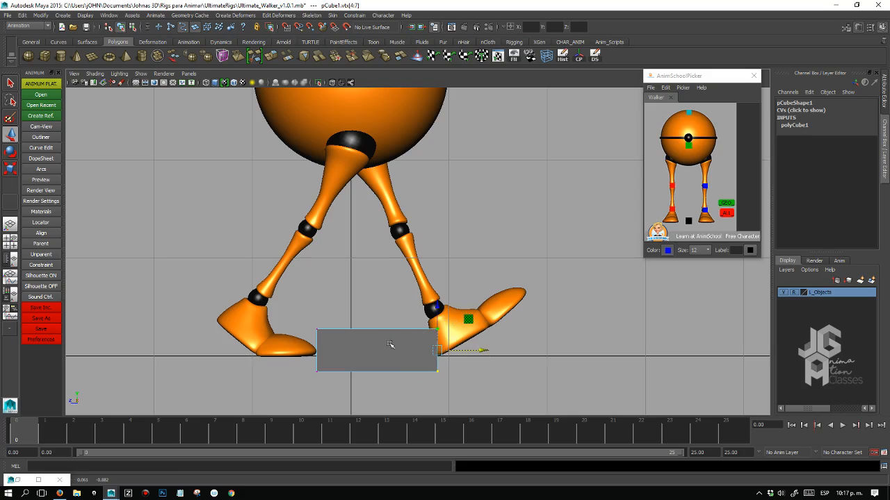
click(10, 85)
click(121, 170)
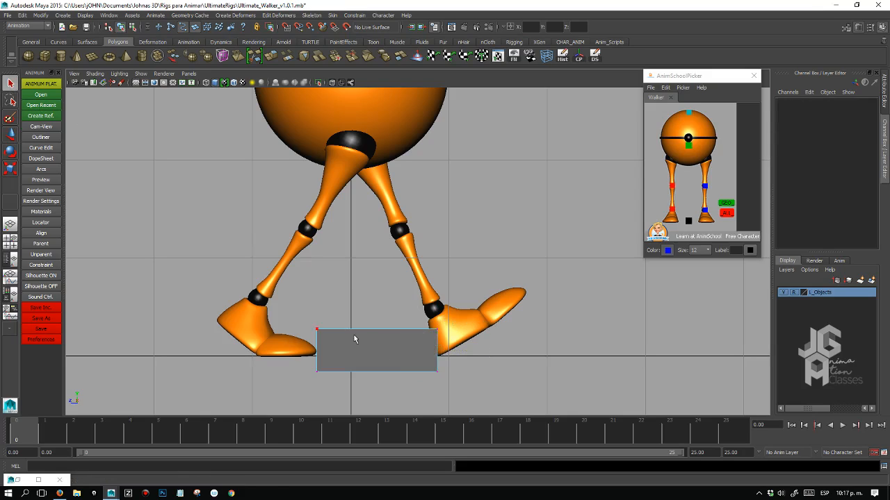
right_click(375, 347)
right_drag(375, 346, 414, 277)
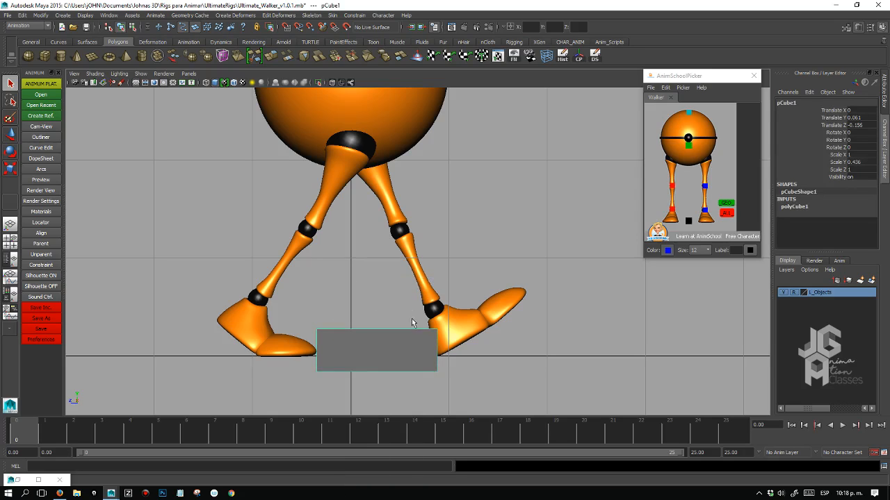
click(337, 318)
click(370, 333)
key(w)
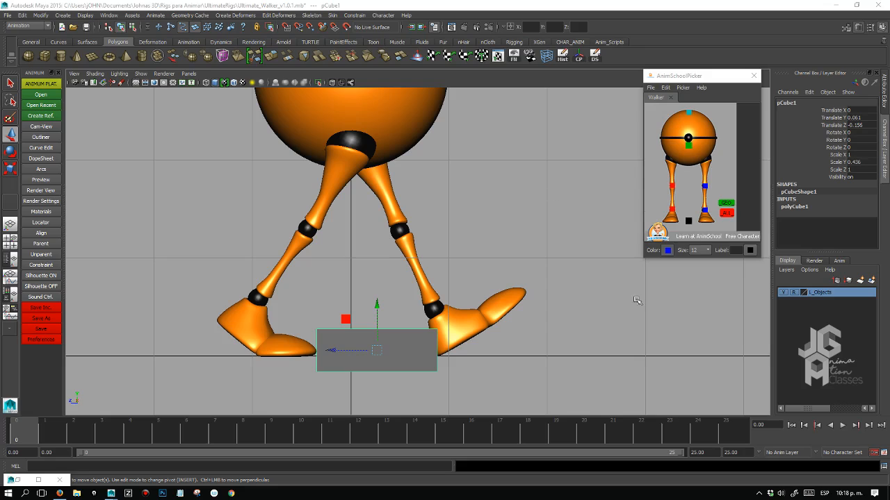
Put the stride reference cube on a new display layer and hide that layer.
click(532, 225)
scroll(473, 258, down, 3)
click(407, 309)
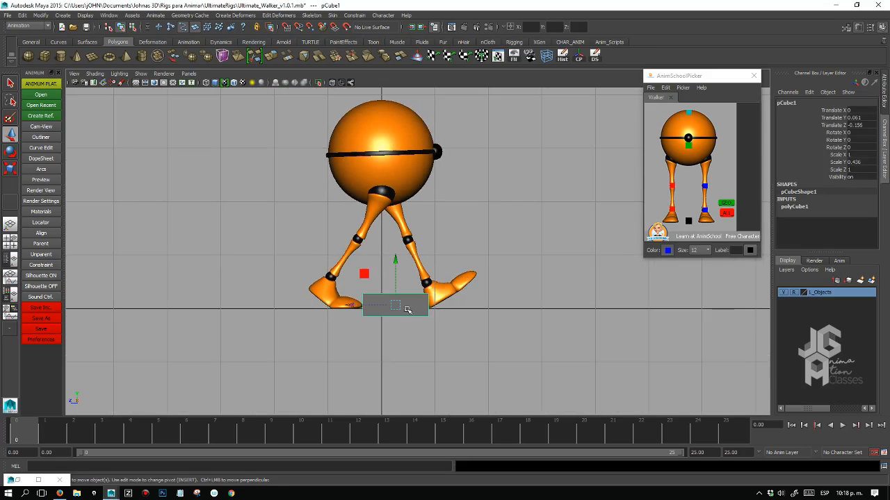
click(872, 280)
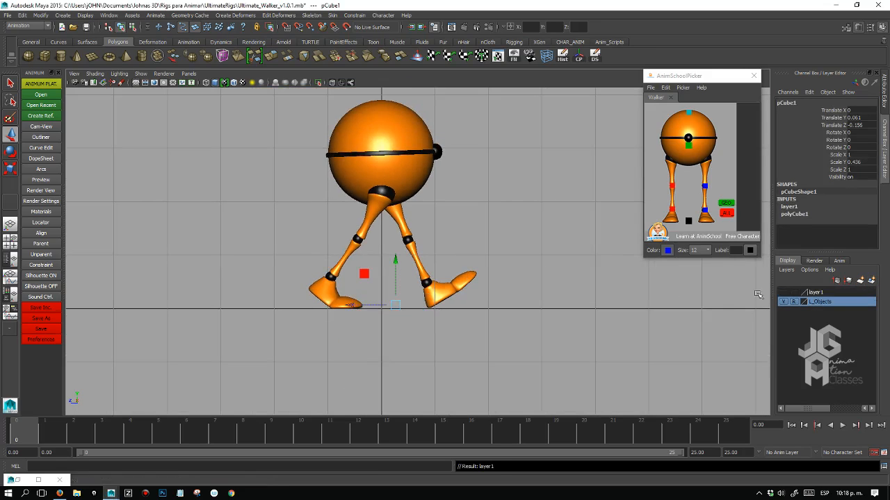
click(759, 295)
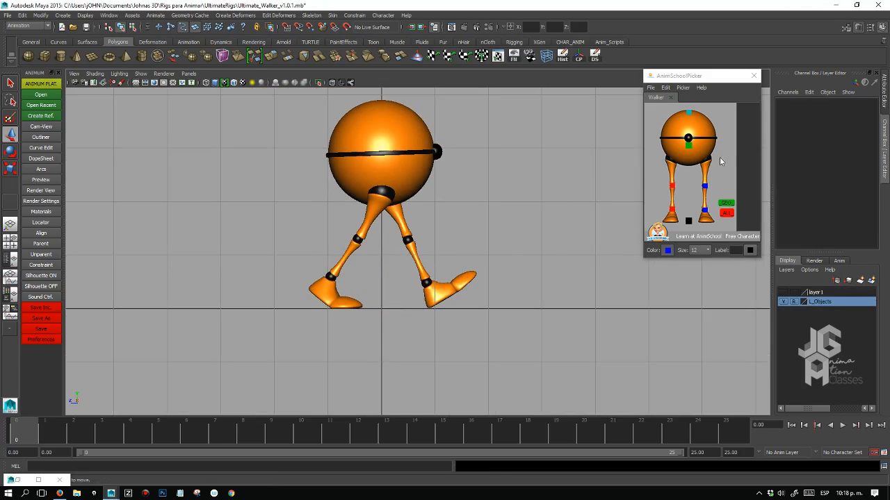
Select all the rig's controls and key the stride pose at frame 2.
click(726, 216)
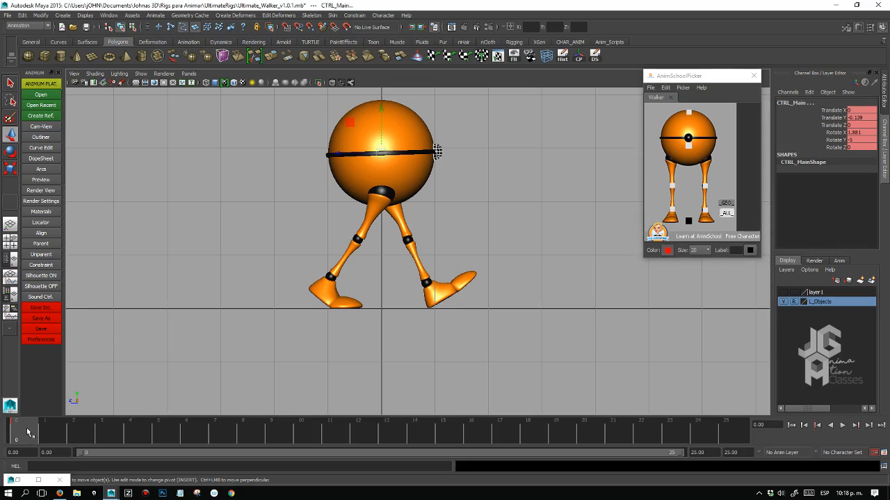
drag(60, 434, 77, 433)
key(s)
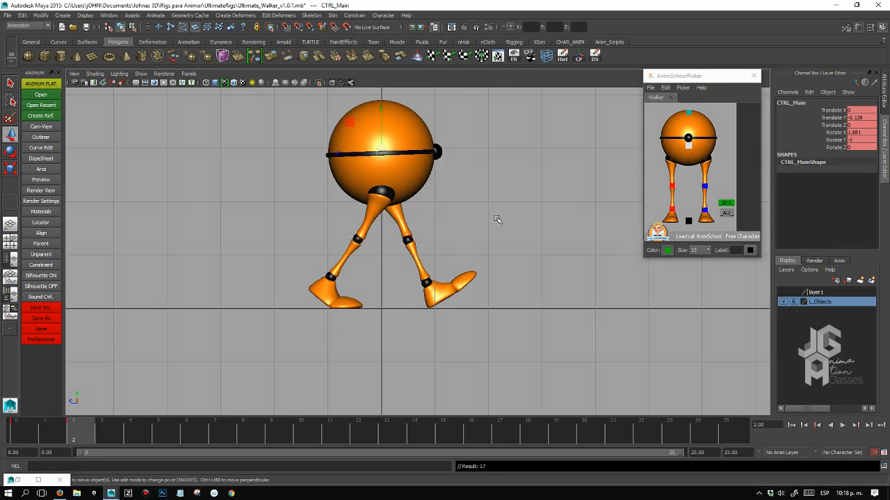
In the side view at frame 2, move the main body control forward to a Translate Z of about -0.685.
key(space)
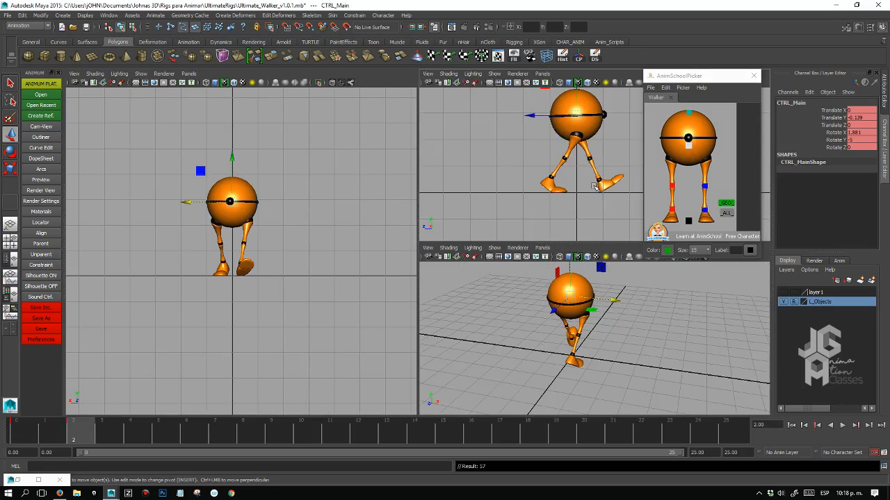
key(space)
drag(613, 328, 599, 317)
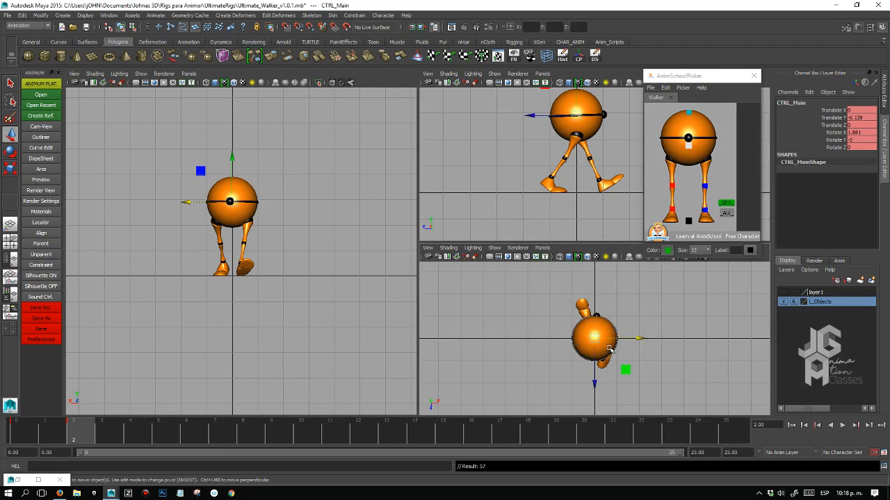
key(space)
drag(611, 349, 628, 351)
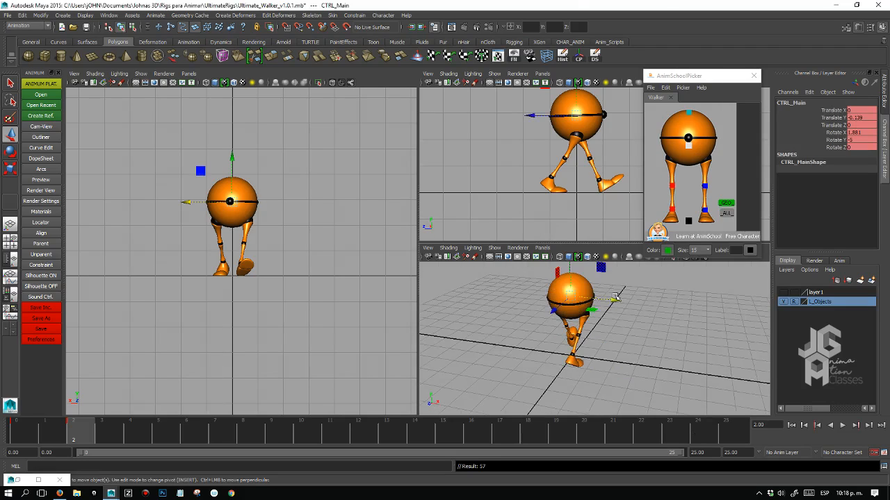
key(space)
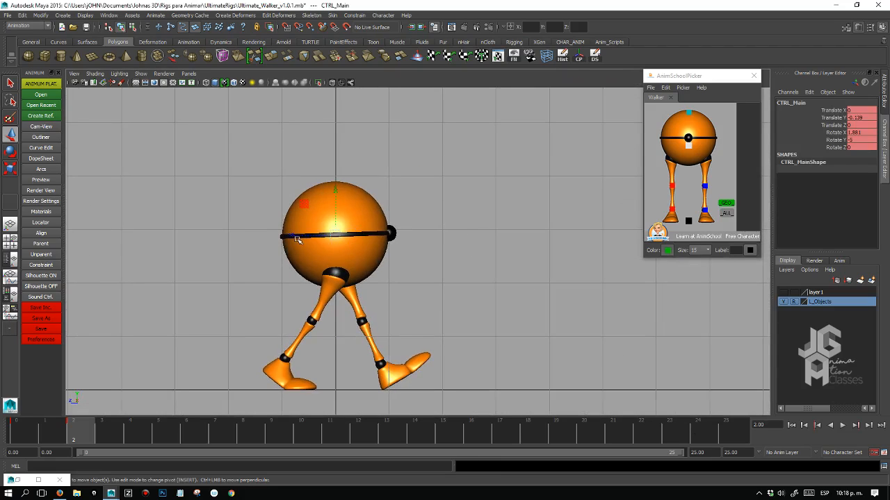
drag(294, 236, 330, 250)
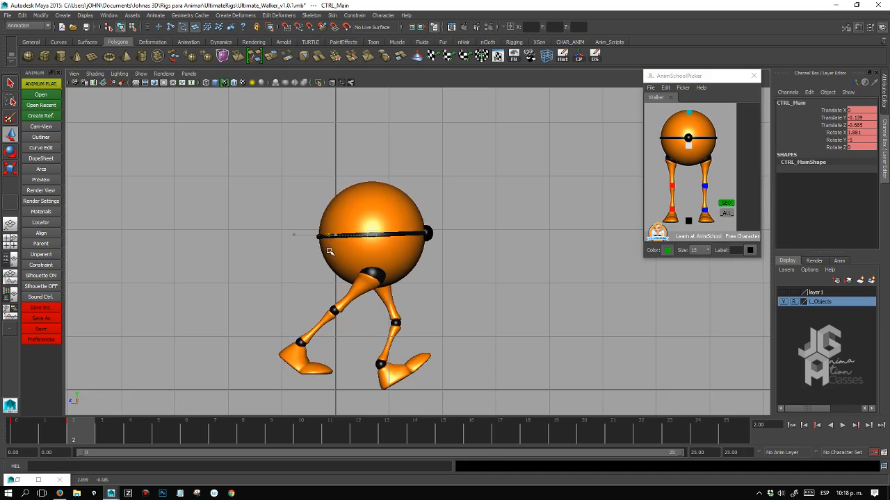
Lower the main body control to a Translate Y of about -0.546, and set the left heel control's Foot Roll and Toe Roll to 0.
drag(374, 191, 374, 212)
click(705, 211)
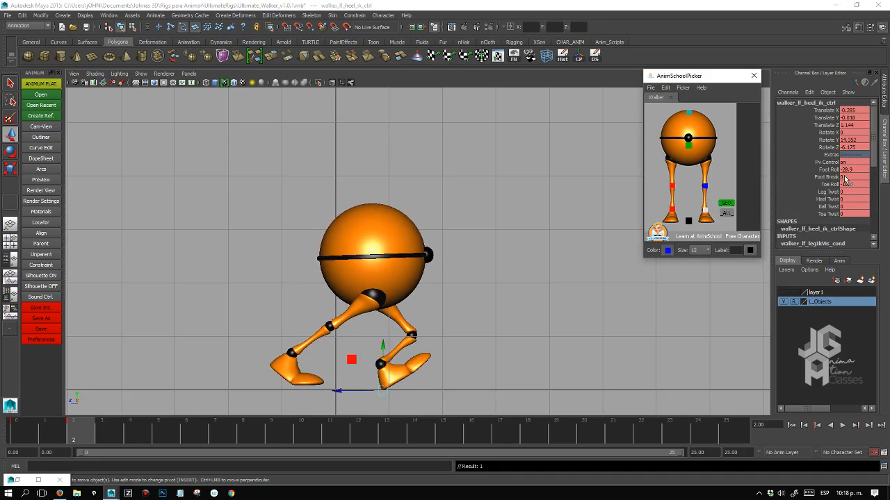
click(853, 169)
text(0)
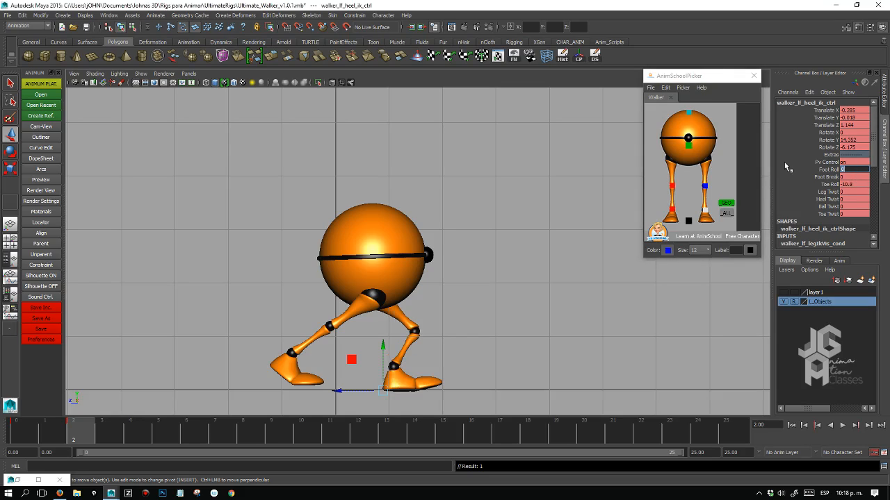
key(Return)
click(854, 184)
text(0)
key(Return)
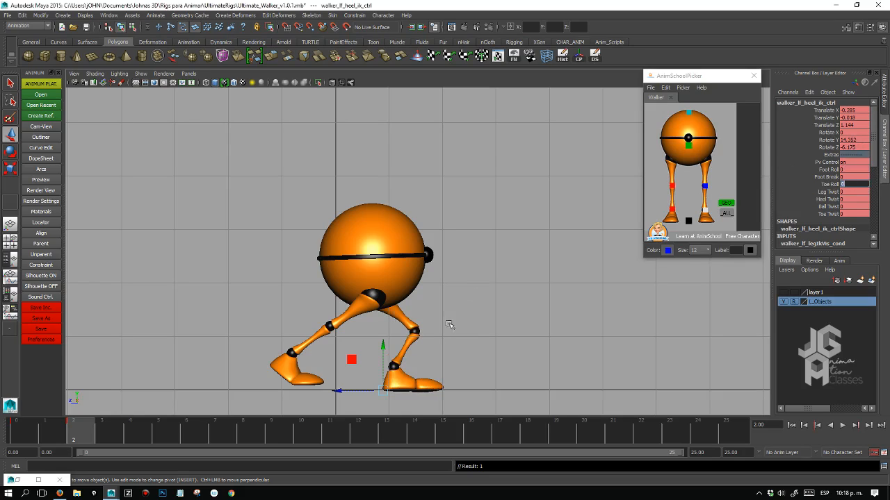
Level the left foot by setting the left heel control's Rotate Z to 0.
key(e)
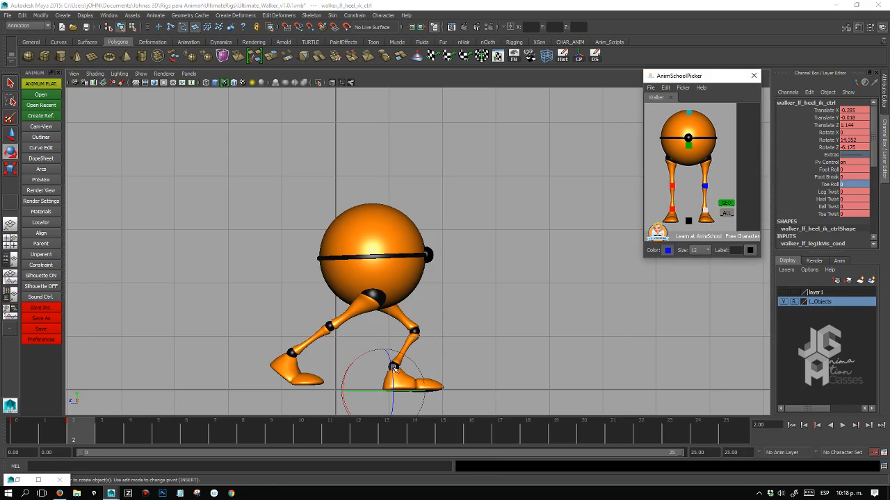
drag(389, 363, 392, 368)
key(ctrl+z)
click(795, 146)
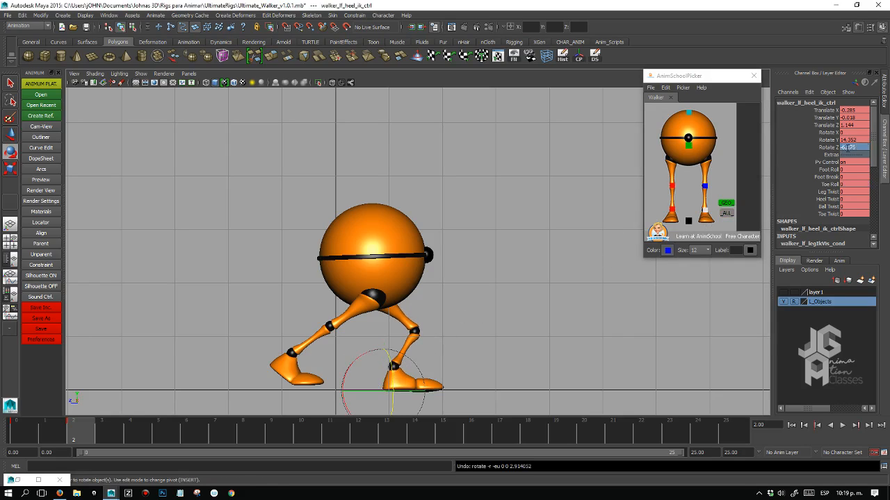
text(0)
key(Return)
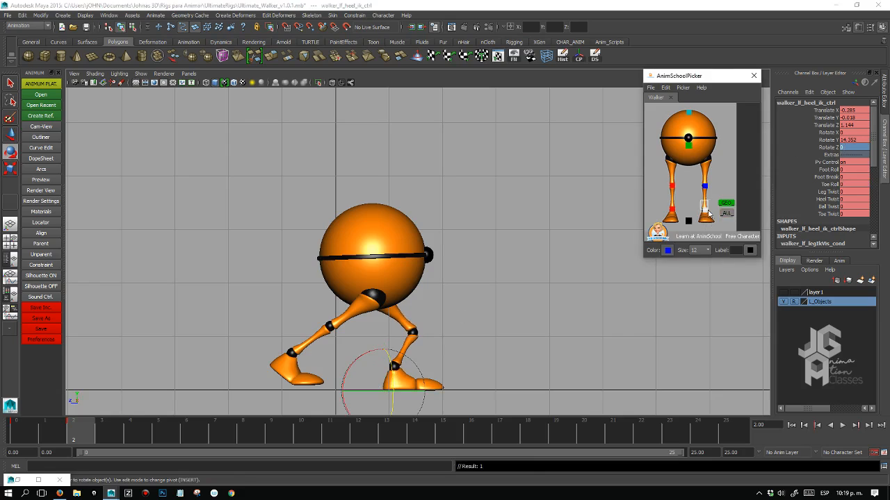
In the front view, compare the left foot between frames 0 and 2 and turn its heel control to a Rotate Y of about 9.748.
key(space)
key(space)
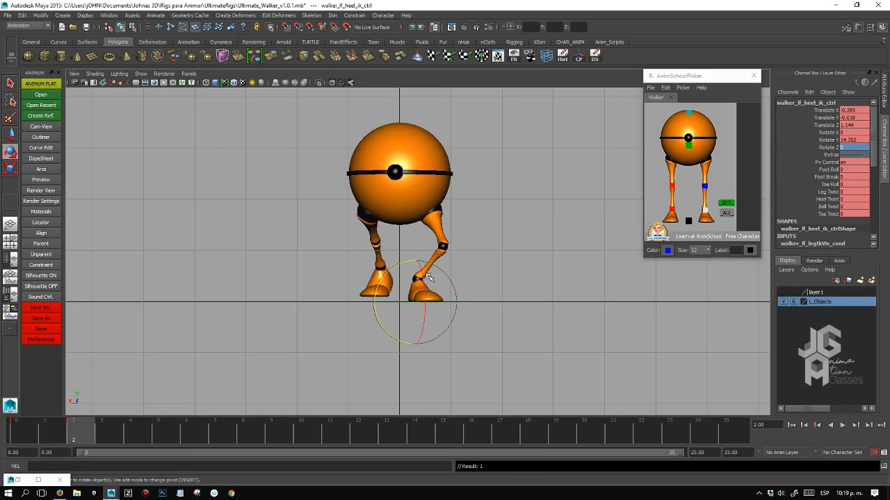
scroll(535, 325, up, 4)
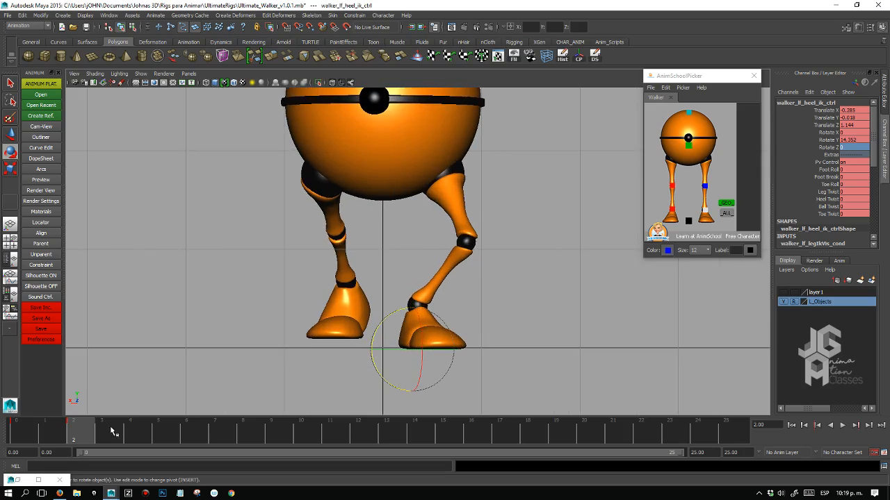
drag(82, 431, 3, 413)
key(alt+v)
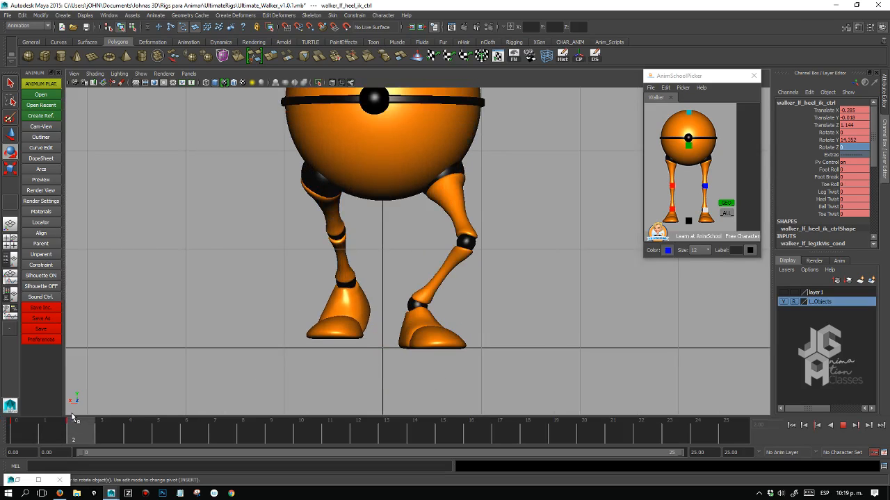
key(alt+v)
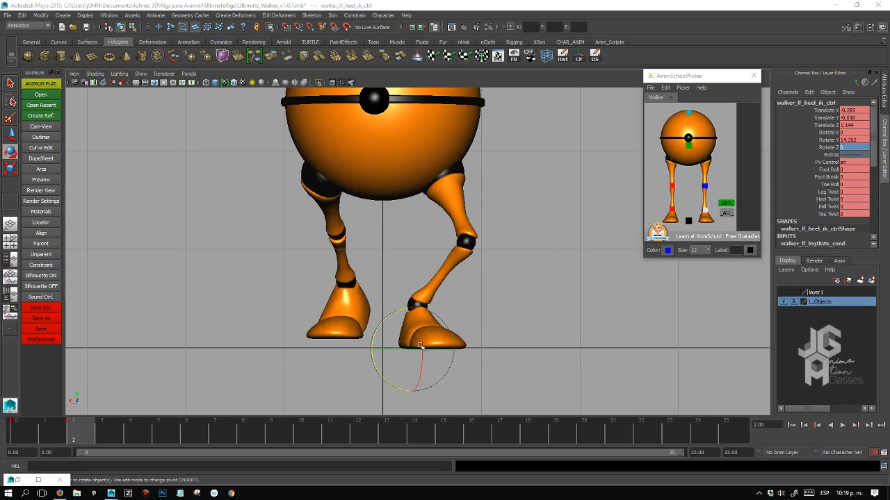
mouse_move(75, 431)
mouse_down()
mouse_move(20, 425)
mouse_move(76, 428)
mouse_up()
drag(400, 349, 400, 350)
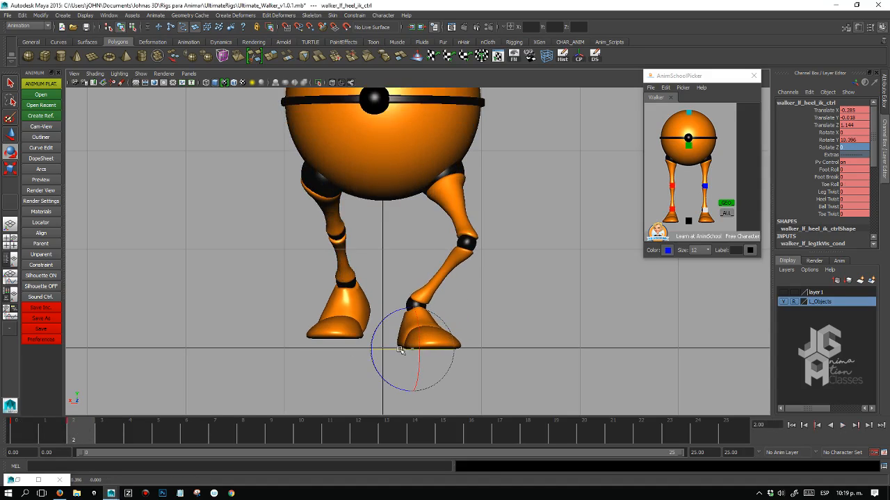
key(alt+v)
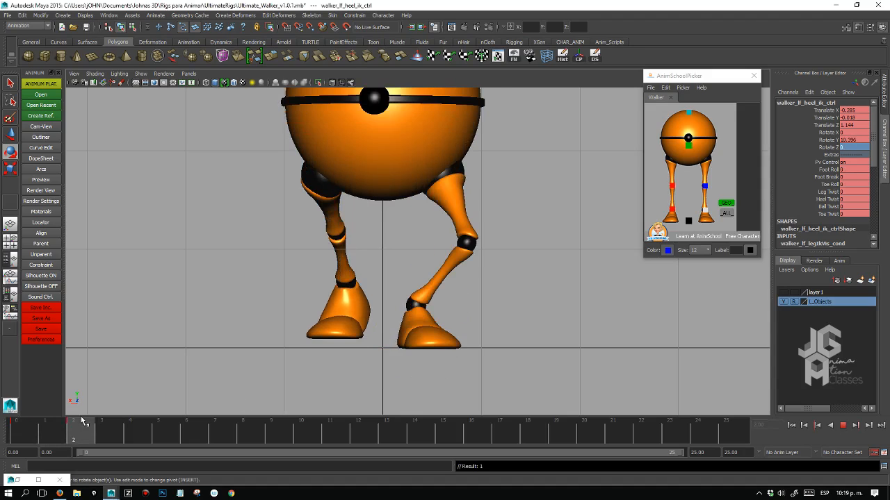
key(Escape)
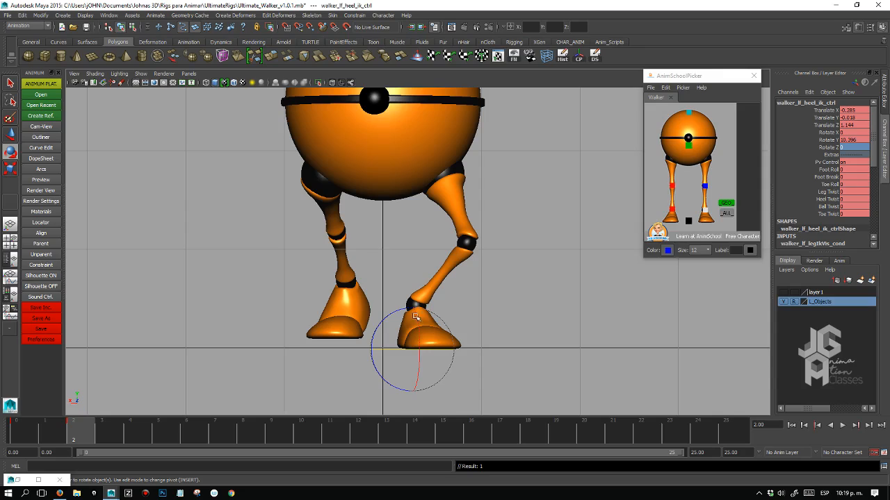
drag(404, 350, 397, 355)
Create a bhGhost outline of all the rig's geometry at frame 0.
click(37, 424)
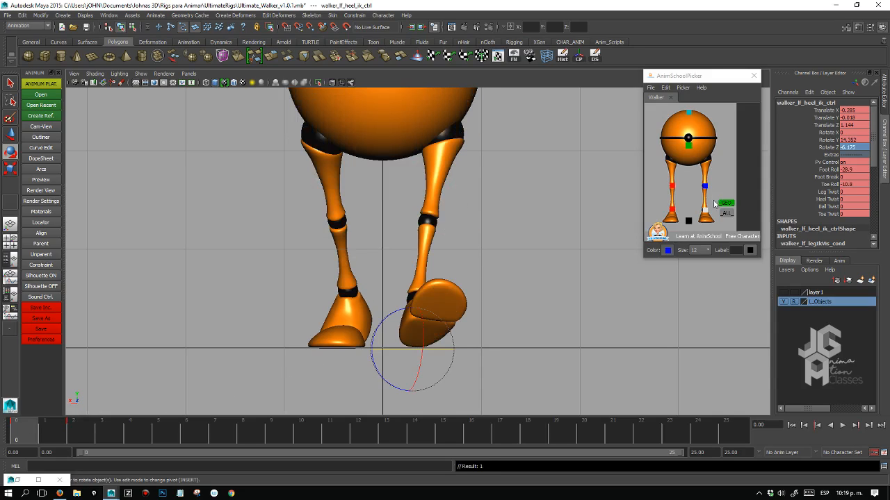
click(721, 203)
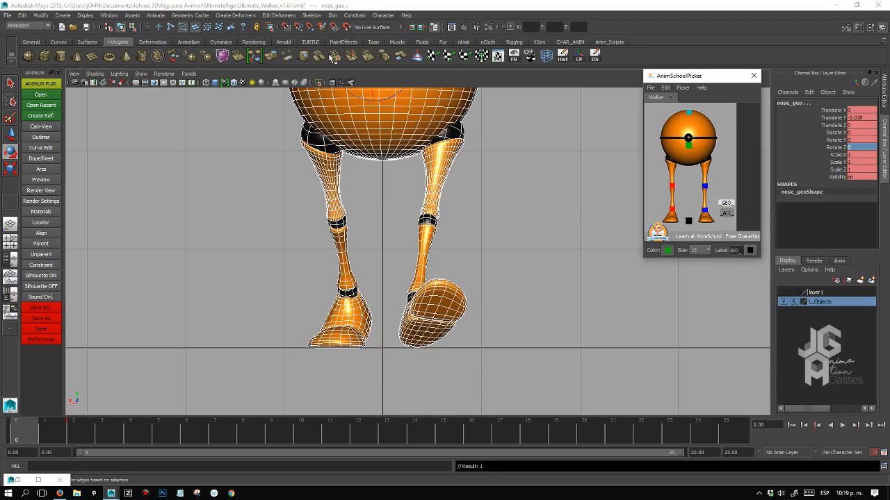
click(602, 42)
click(87, 56)
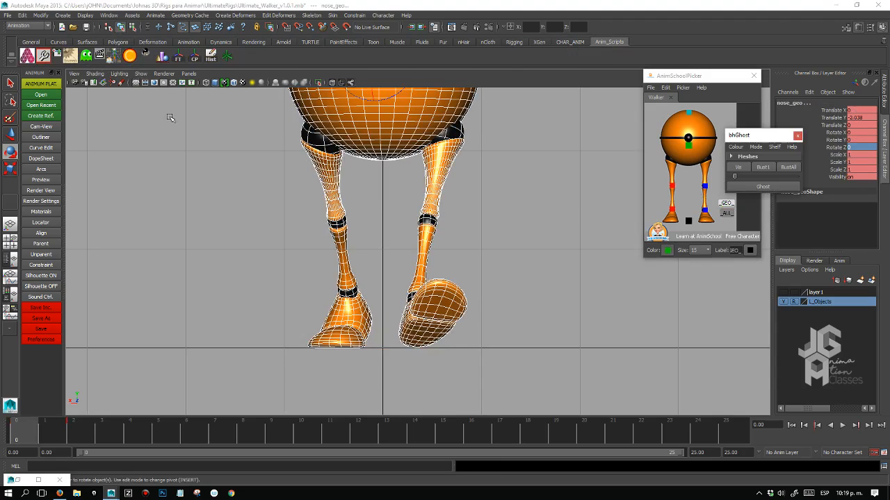
click(762, 186)
Turn on the display of strokes in the front view and reduce the ghost outline's thickness to the minimum.
click(140, 73)
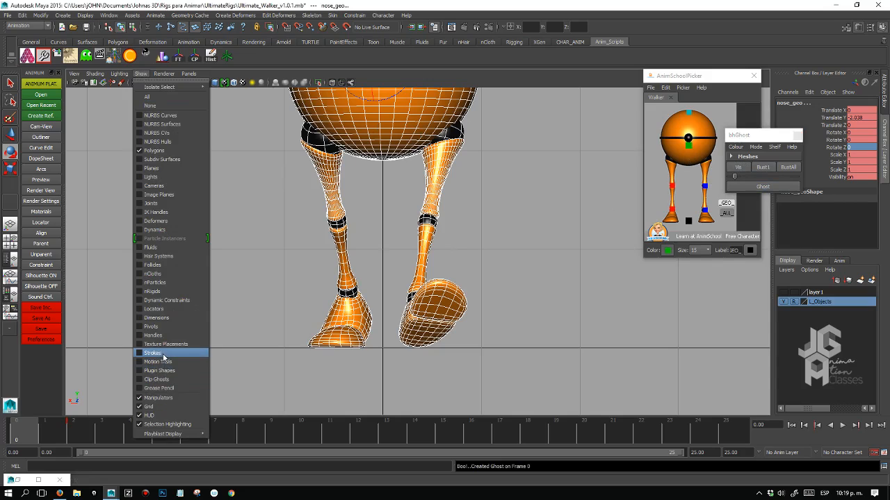
click(162, 356)
drag(735, 177, 728, 179)
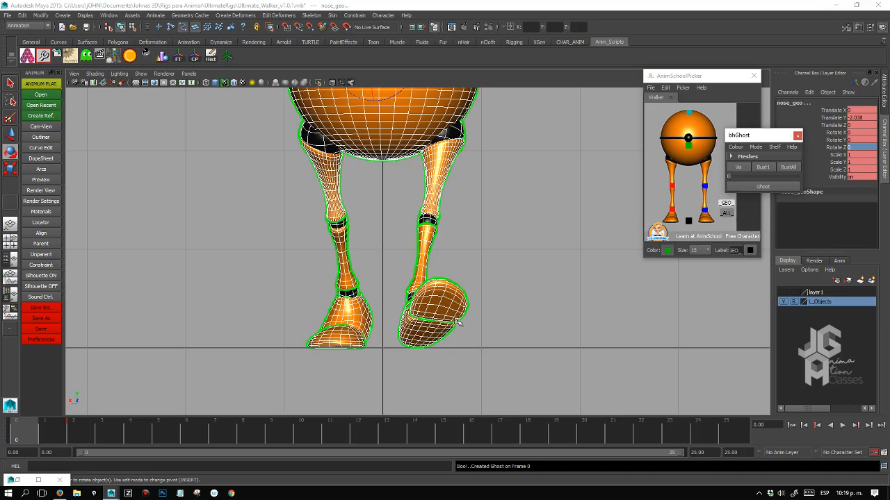
At frame 2, align the left heel control with the ghosted foot, at about Translate X -0.282 and Translate Y -0.004.
scroll(537, 314, up, 5)
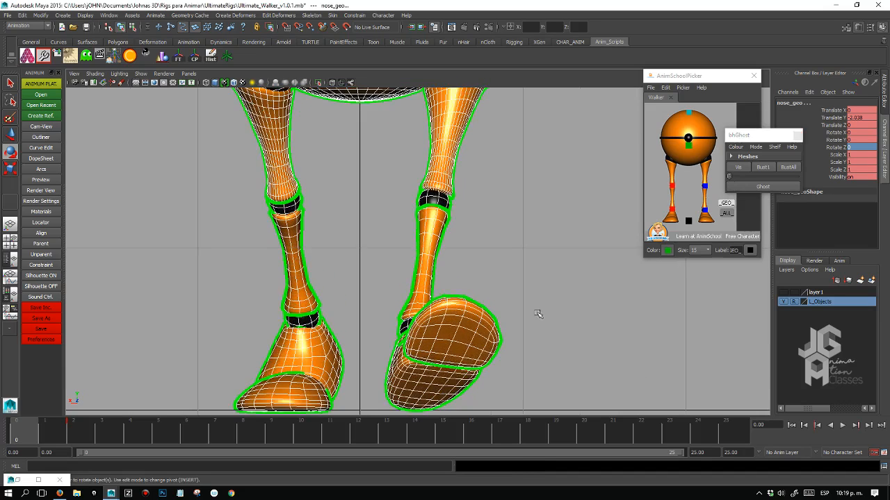
alt+middle_drag(538, 314, 535, 285)
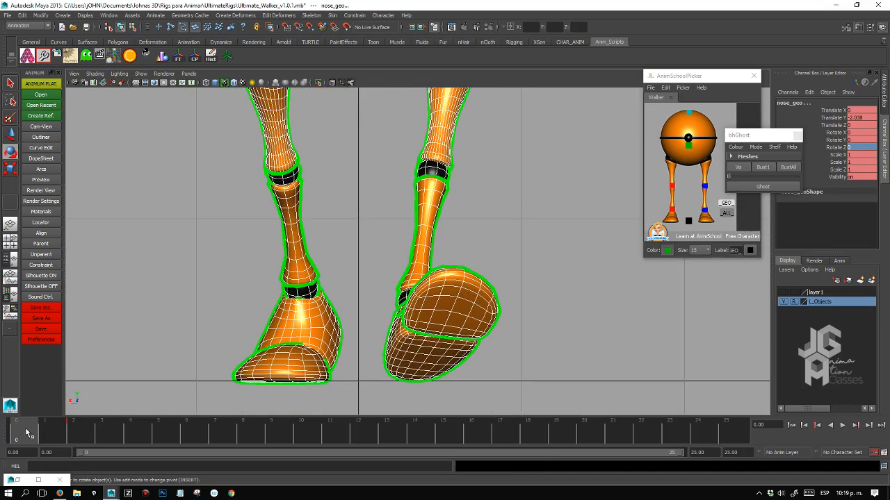
drag(32, 431, 75, 432)
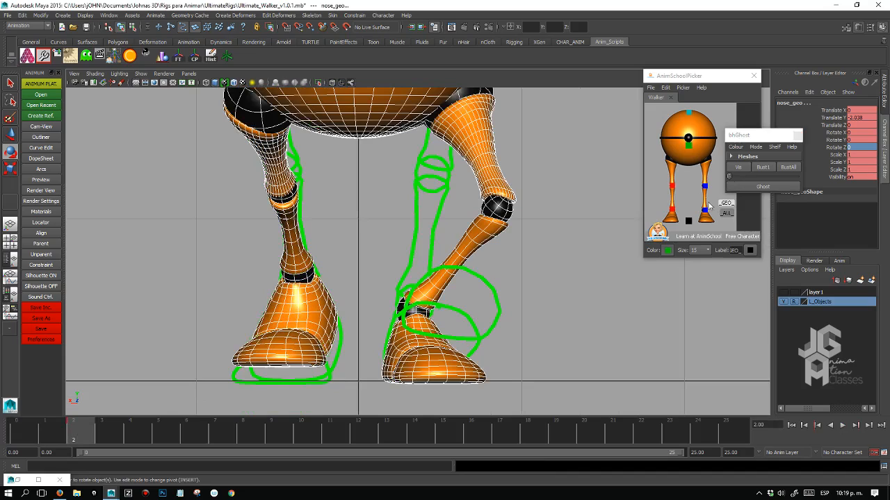
click(706, 209)
key(w)
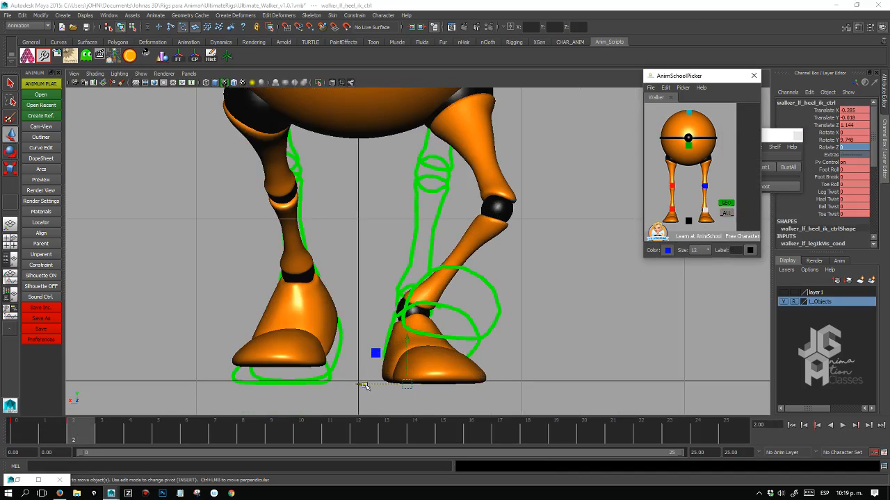
drag(410, 341, 410, 340)
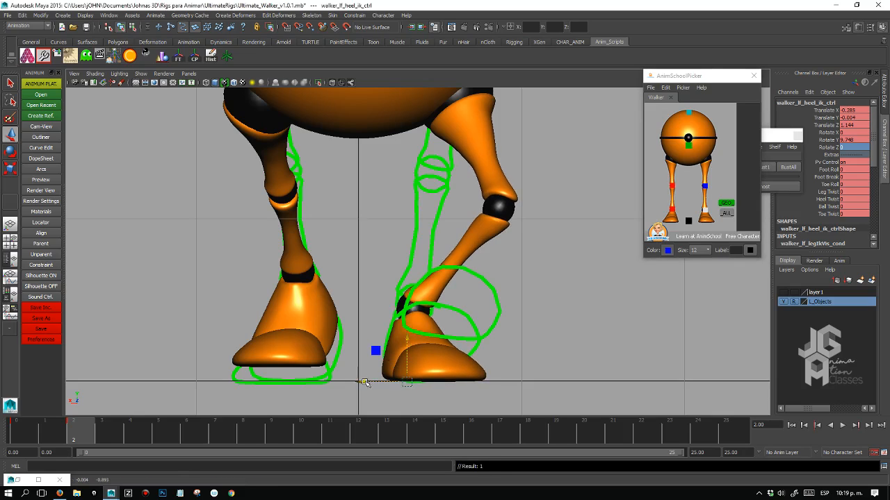
drag(367, 382, 364, 383)
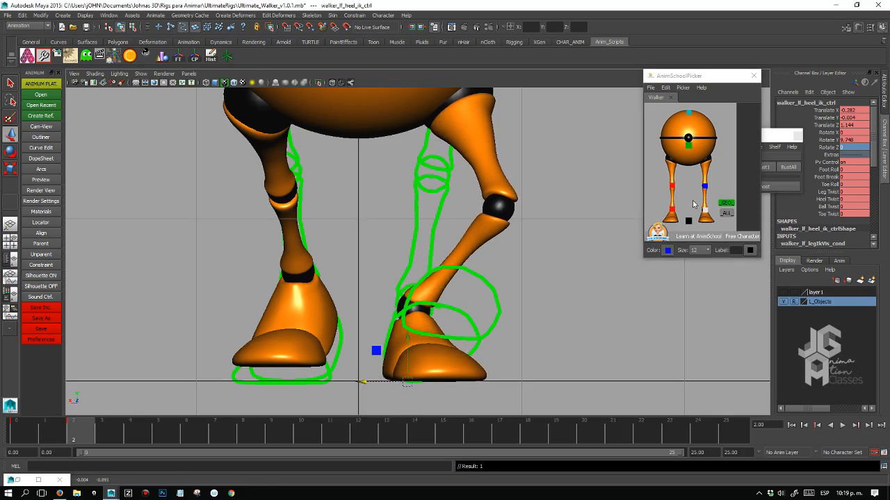
key(alt+v)
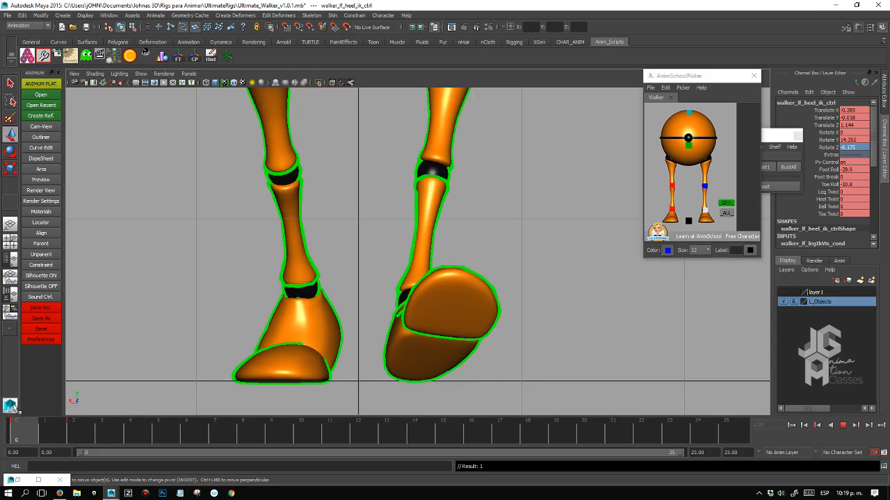
key(alt+v)
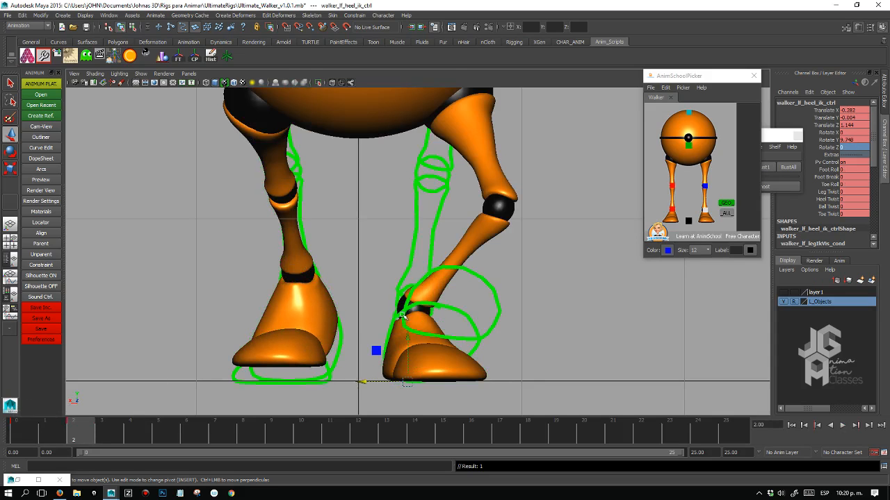
Move the bhGhost window below the control picker, hide the ghost outline, and clear the selection.
click(768, 137)
drag(769, 136, 717, 277)
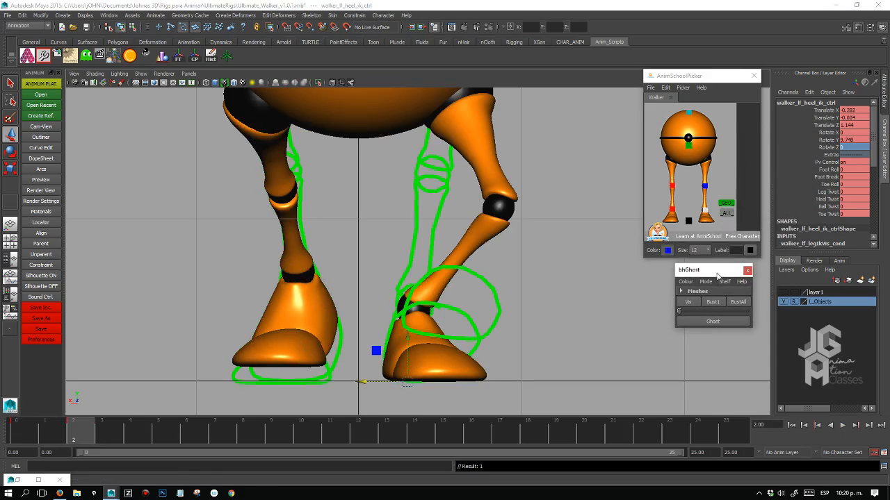
click(687, 302)
click(527, 294)
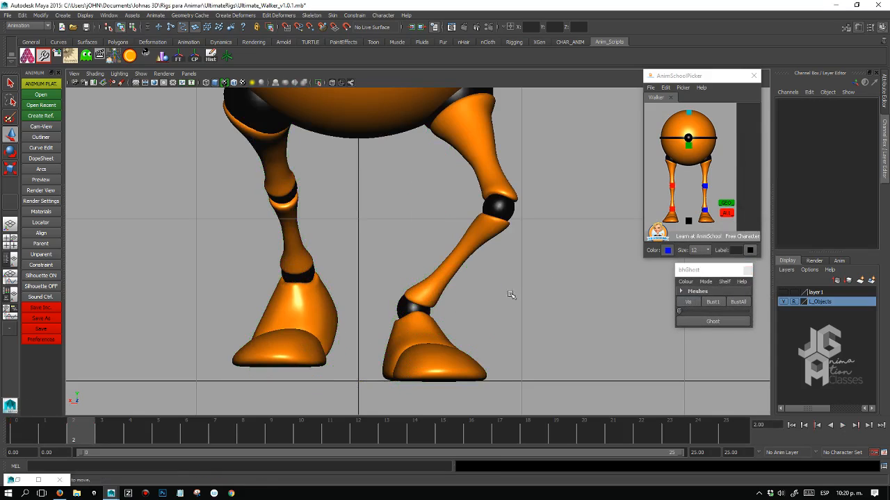
In the front view, rotate the main body control to a Rotate Y of about -2.905 and key it at frame 2.
click(688, 146)
key(space)
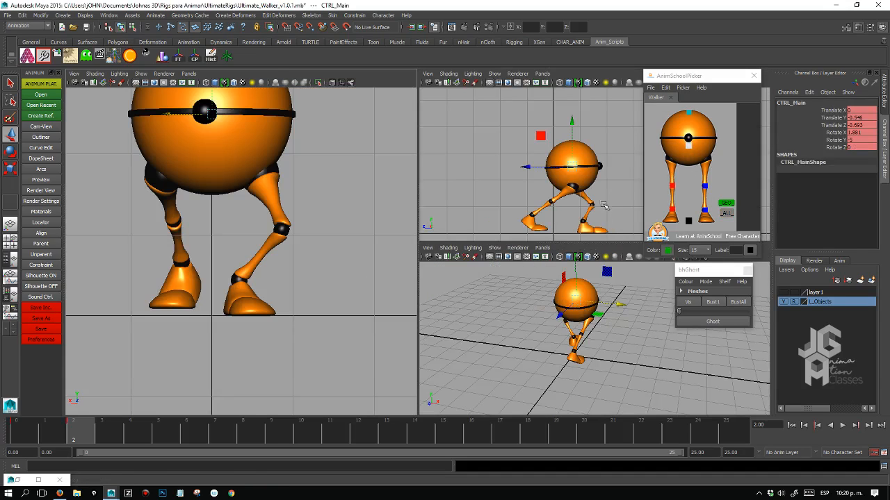
click(688, 146)
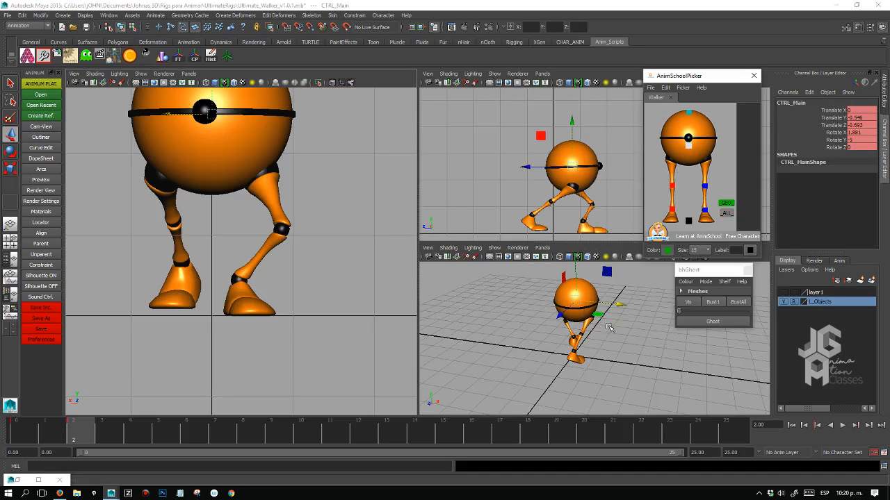
key(space)
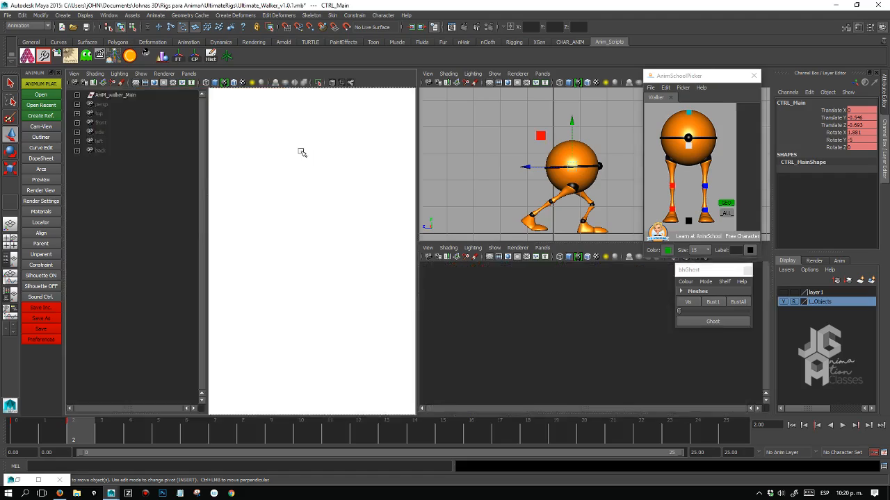
alt+right_drag(502, 185, 356, 182)
key(e)
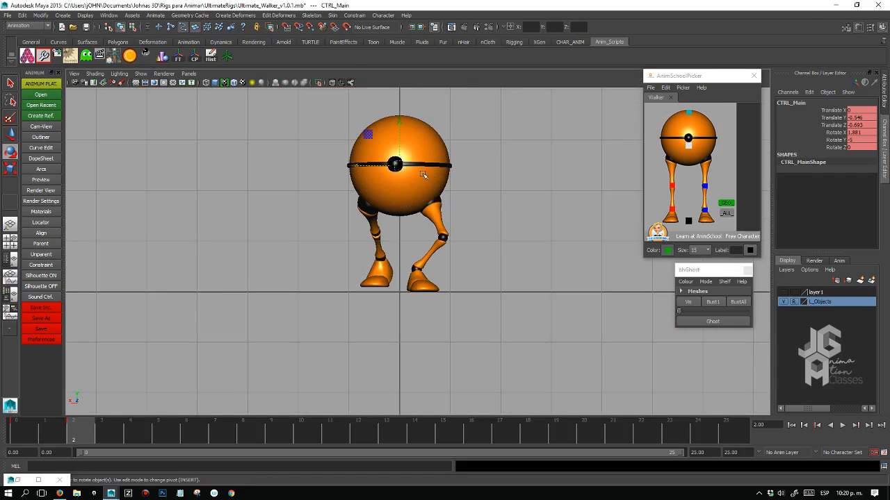
drag(415, 167, 419, 167)
key(s)
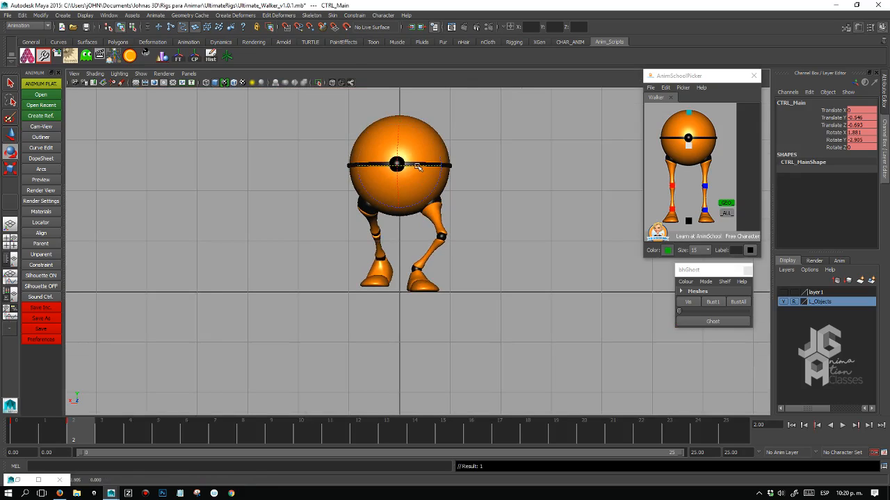
Shift the main body control sideways toward the planted left foot, to a Translate X of about -0.046, and key it.
key(w)
drag(356, 167, 361, 170)
key(s)
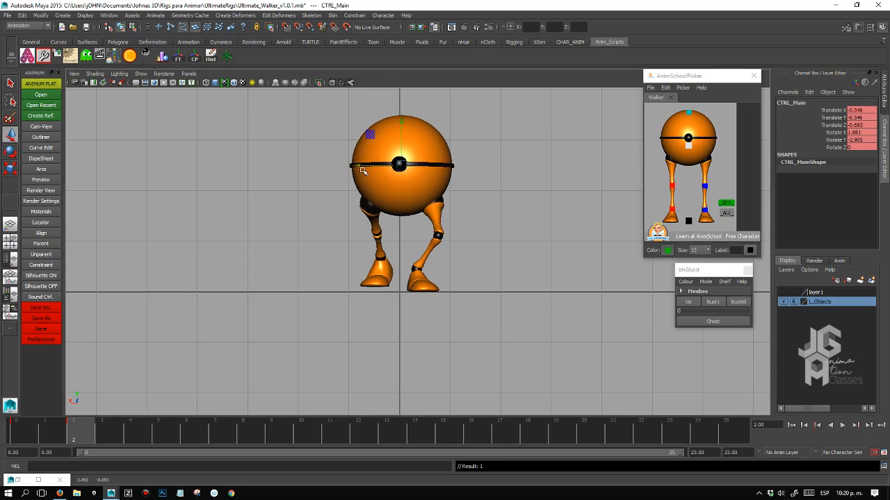
Show the ghost outline again and compare the keyed poses at frames 0 and 2.
click(694, 303)
key(comma)
key(period)
key(comma)
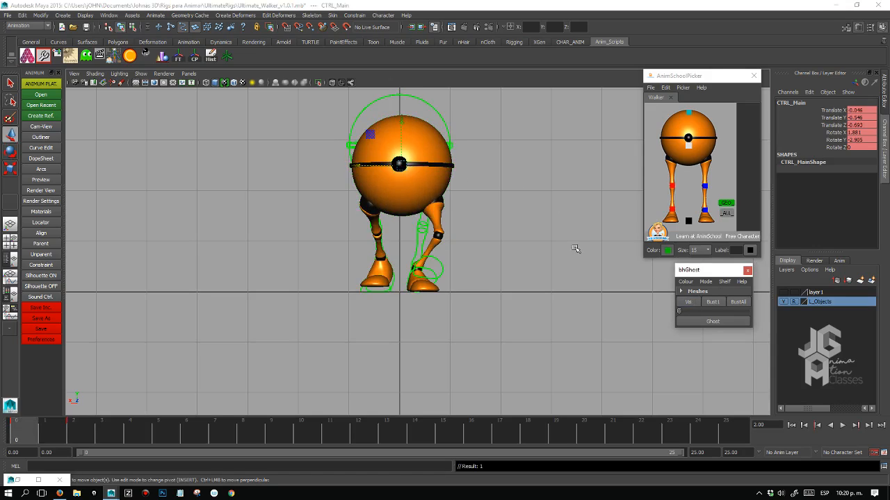
Rotate the main body control at frame 2 in the front view to a Rotate Z of about -1.794.
key(period)
key(comma)
key(period)
key(comma)
key(period)
key(comma)
key(period)
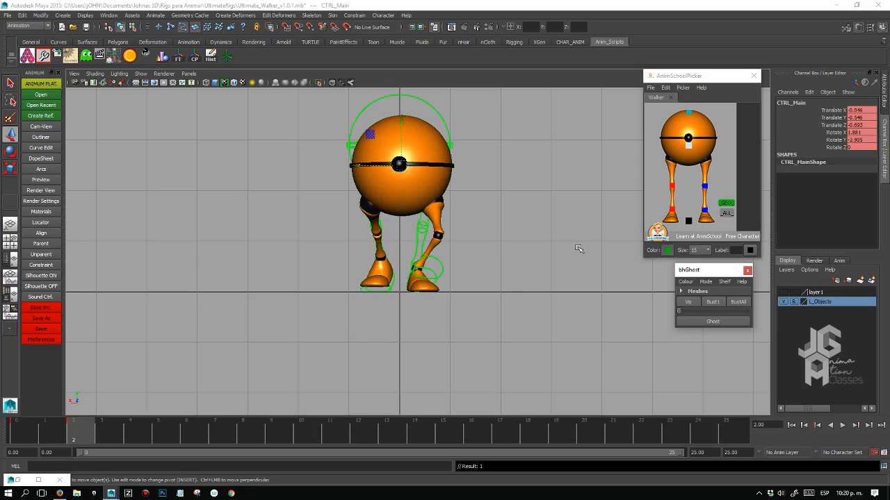
key(e)
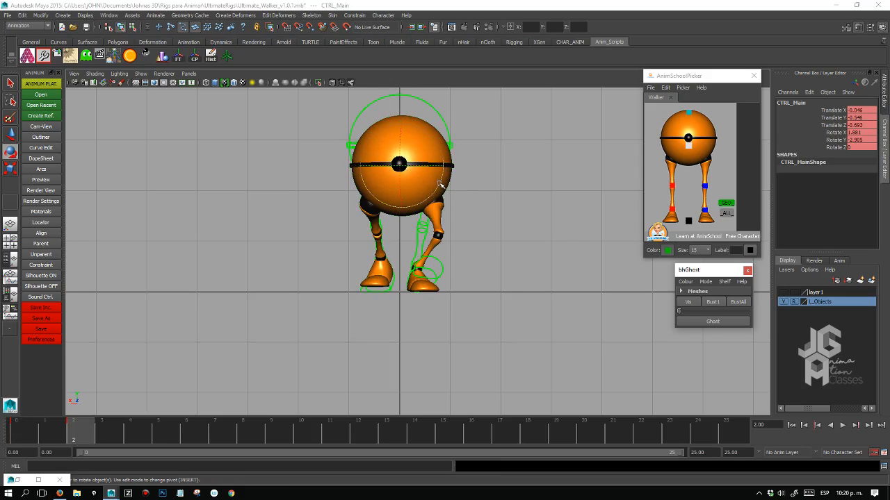
click(439, 183)
drag(439, 183, 439, 183)
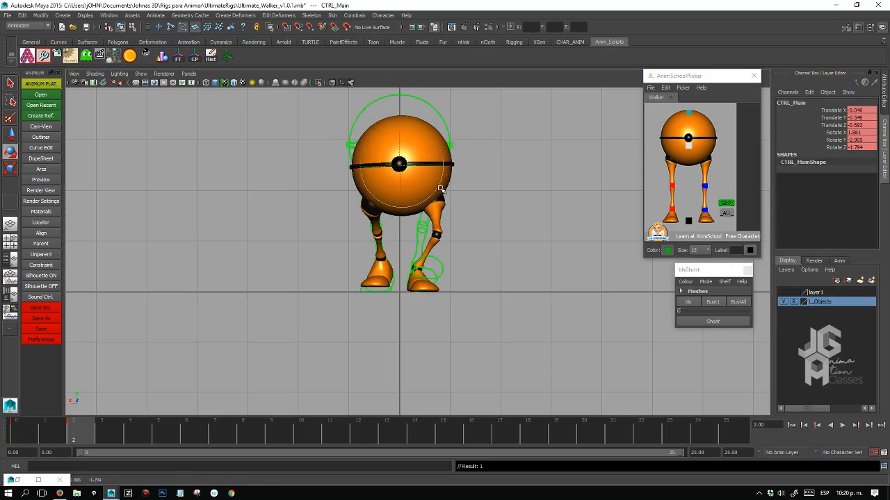
Flip repeatedly between frames 0 and 2 to check how the body tilt reads from the first pose to the down pose.
key(comma)
key(period)
key(comma)
key(period)
key(comma)
key(period)
key(comma)
key(period)
key(comma)
key(period)
key(comma)
key(period)
key(comma)
key(period)
key(comma)
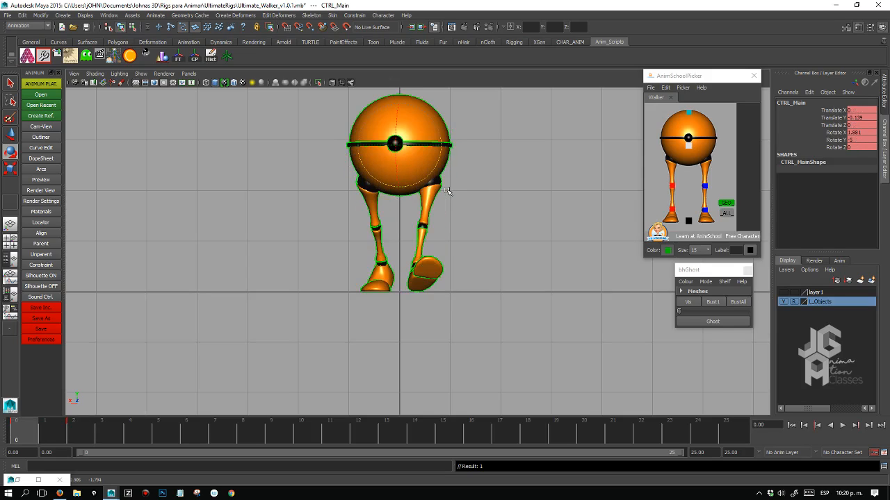
key(period)
key(comma)
key(period)
key(comma)
key(period)
key(comma)
key(period)
key(comma)
key(period)
key(comma)
key(period)
key(comma)
key(period)
key(comma)
key(period)
key(comma)
key(period)
key(comma)
key(period)
key(comma)
key(period)
key(comma)
key(period)
Select the right heel control, maximize the side view, and enable stroke display there so the ghost outline can be shown.
click(672, 208)
key(space)
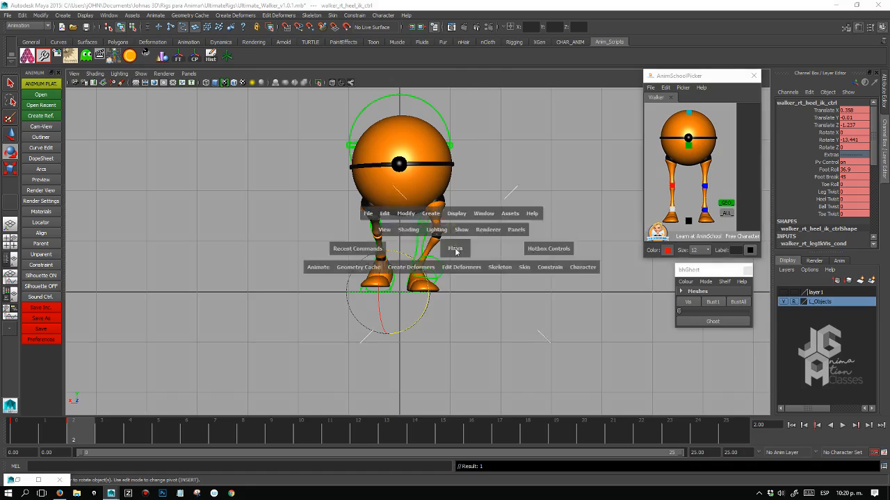
key(space)
key(space)
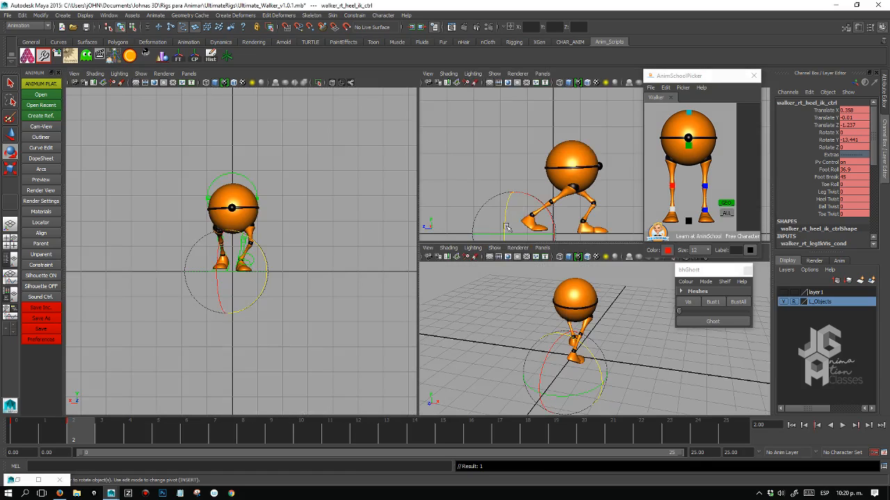
key(space)
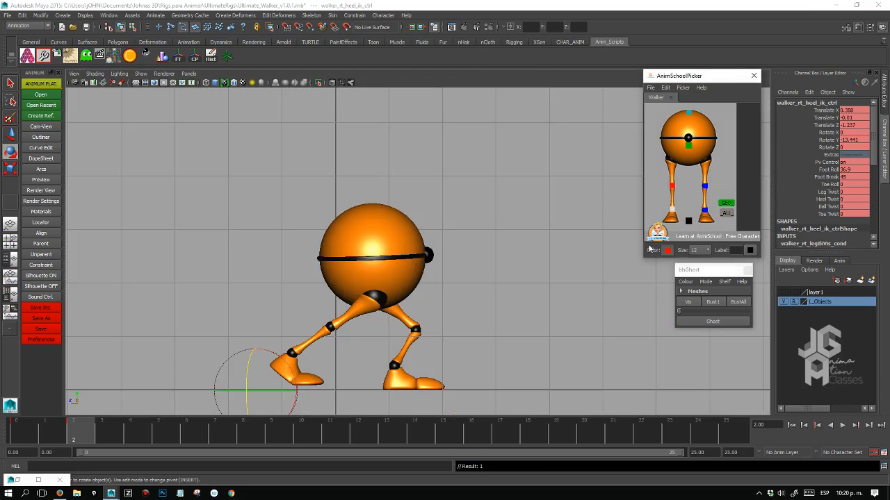
key(comma)
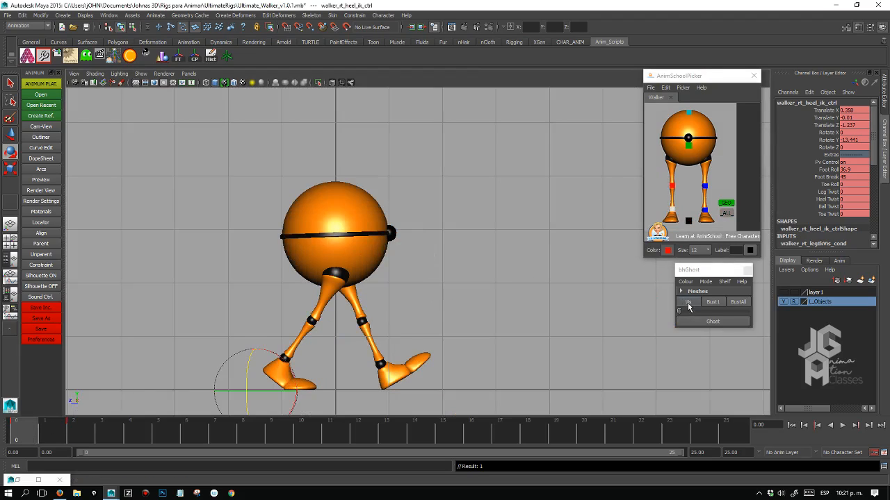
click(141, 74)
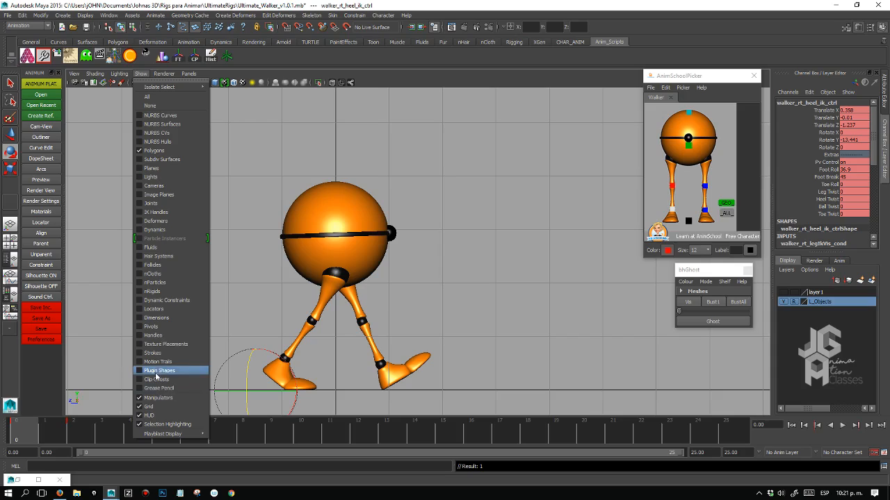
click(168, 354)
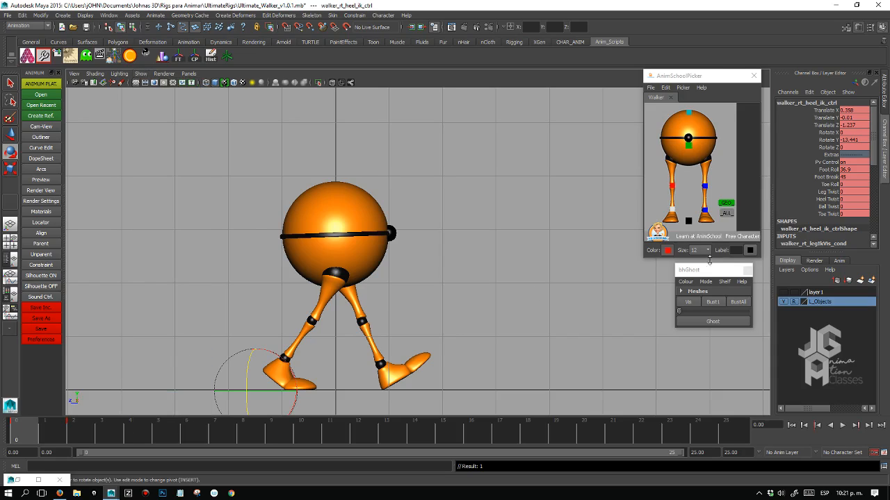
click(688, 302)
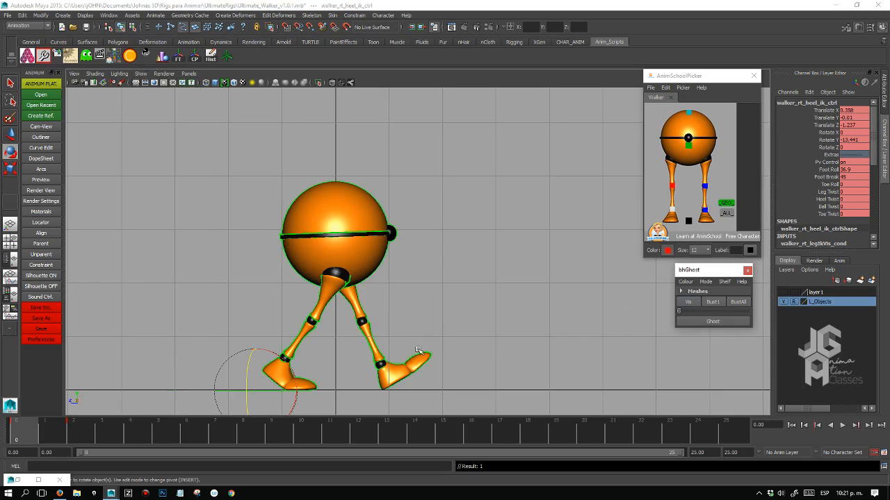
At frame 2, set the right heel control's Foot Break to about -1.1 and its Foot Roll to about 40.5.
click(675, 209)
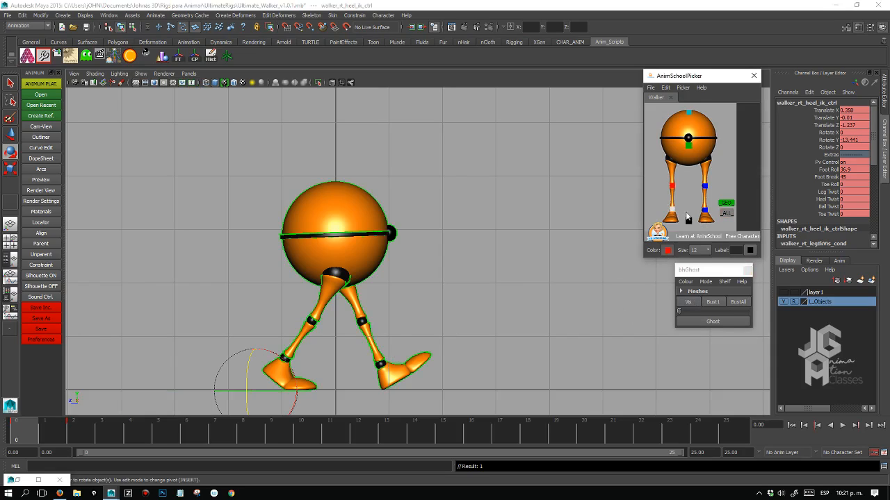
click(82, 424)
click(829, 176)
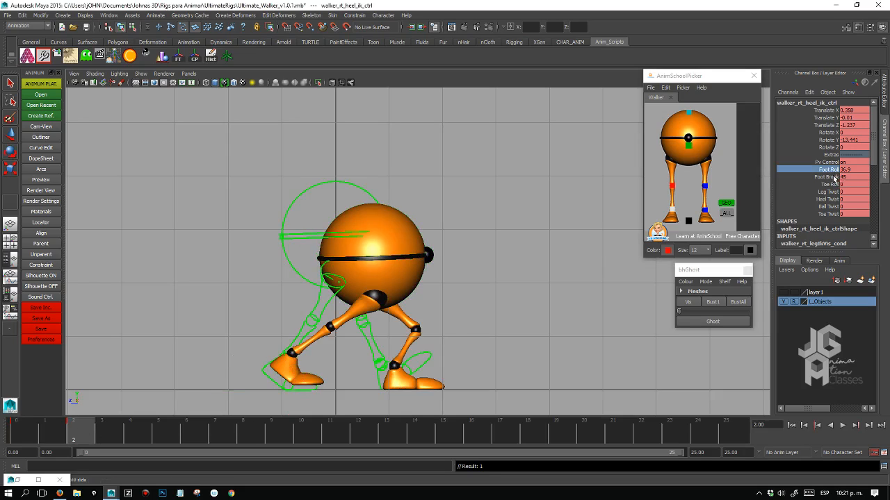
middle_drag(451, 296, 270, 317)
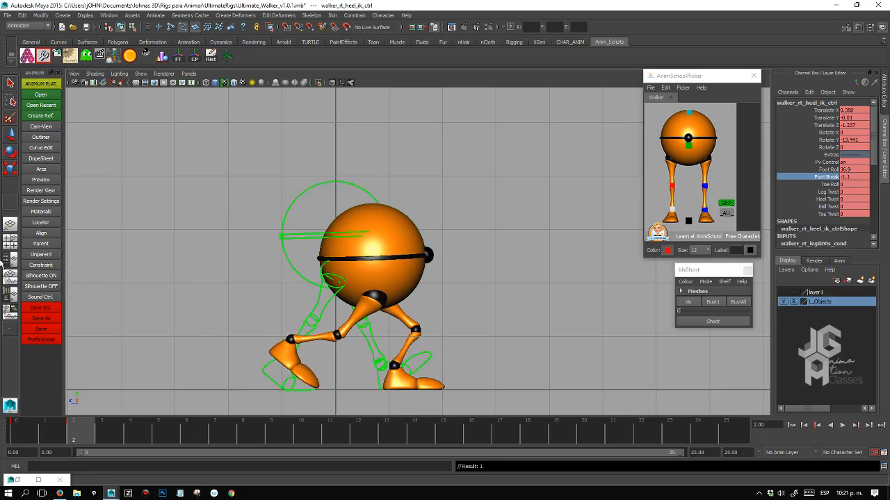
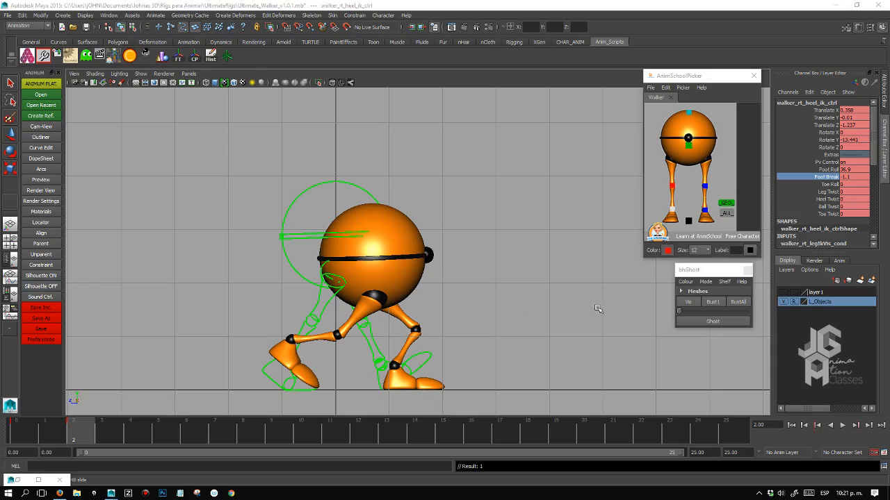
click(830, 170)
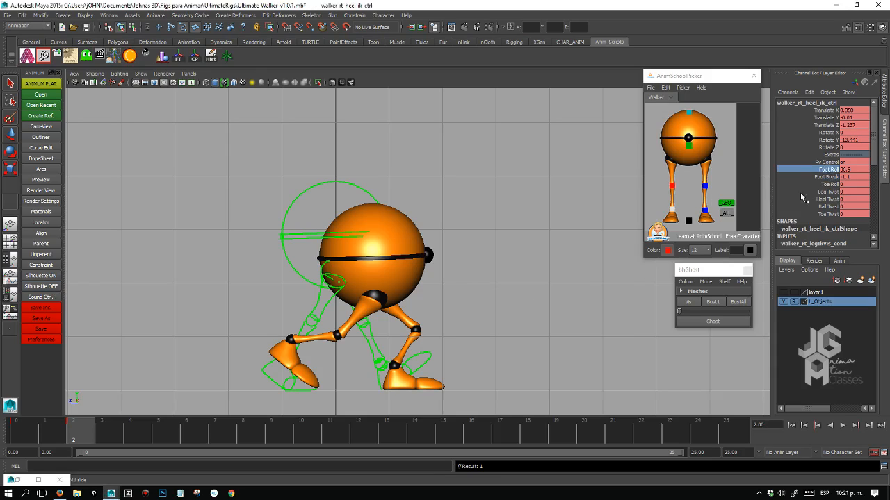
middle_drag(518, 298, 538, 294)
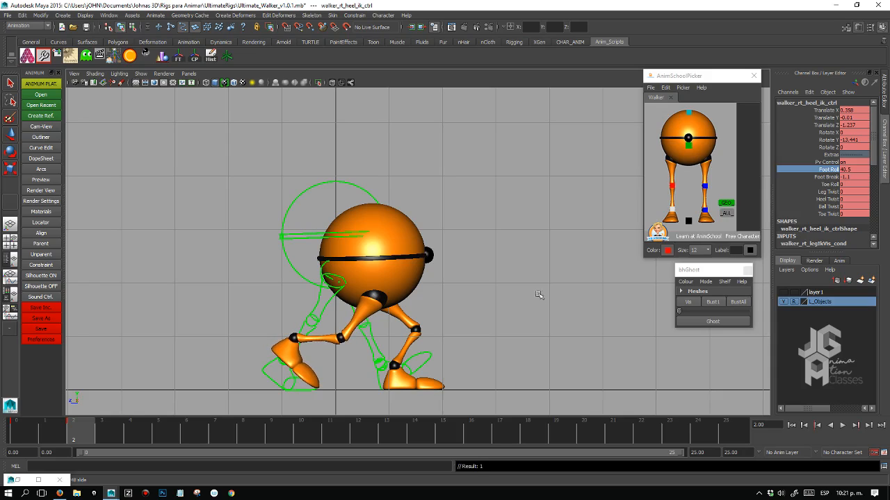
Alternately raise the right heel control's Foot Break to about 25.6 and its Foot Roll to about 51.8.
click(827, 177)
middle_drag(454, 304, 510, 306)
click(830, 169)
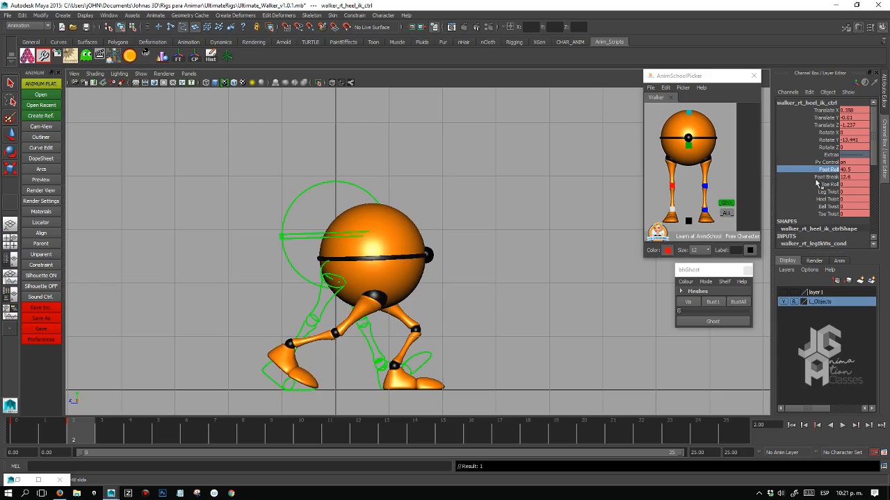
middle_drag(452, 304, 508, 311)
click(827, 178)
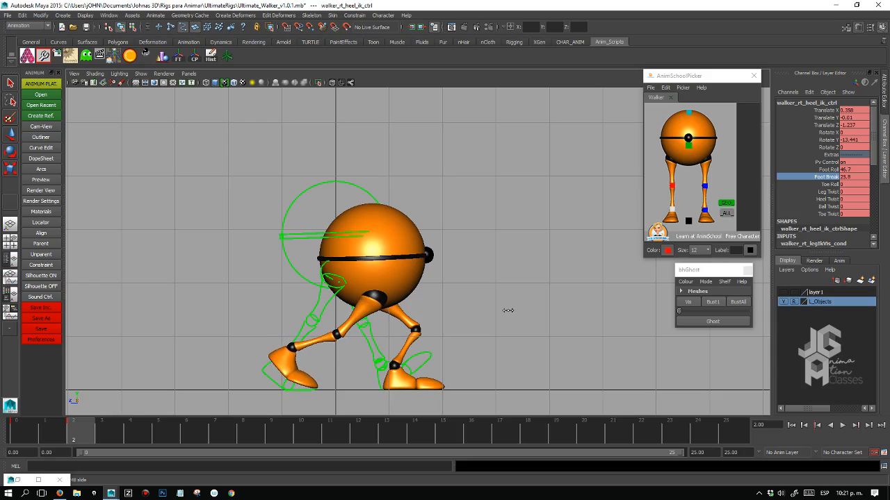
click(829, 170)
middle_drag(453, 306, 479, 307)
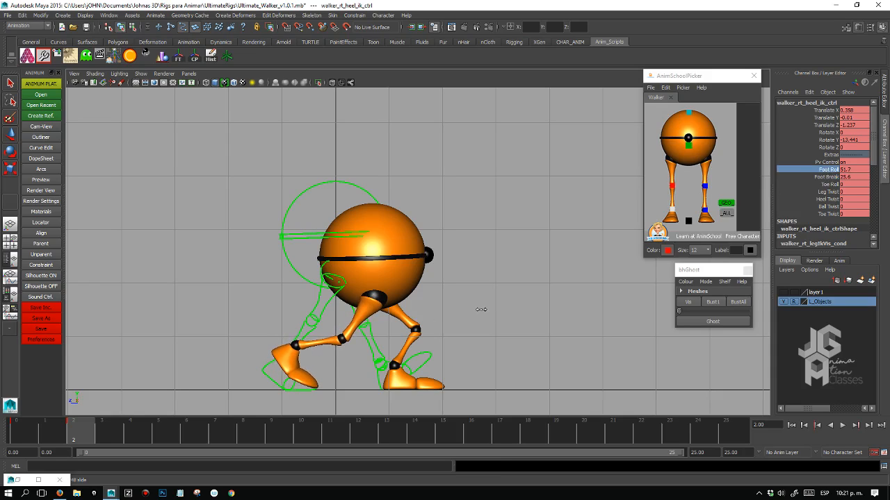
Increase the right heel control's Foot Break to about 34.8 and its Foot Roll to about 59.6.
click(688, 145)
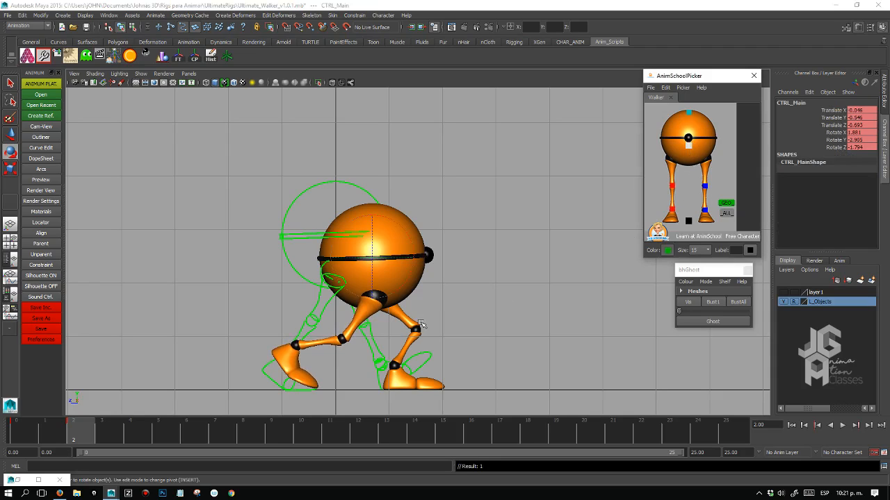
click(670, 208)
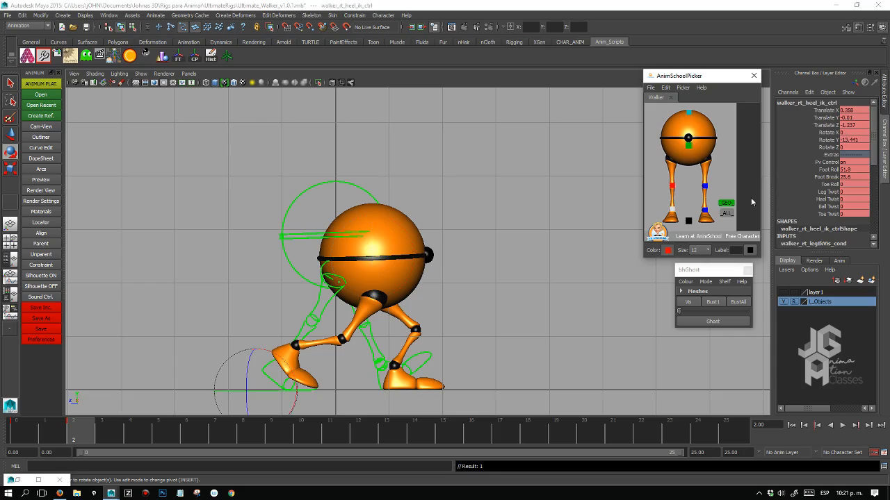
click(827, 177)
middle_drag(484, 297, 535, 285)
click(827, 169)
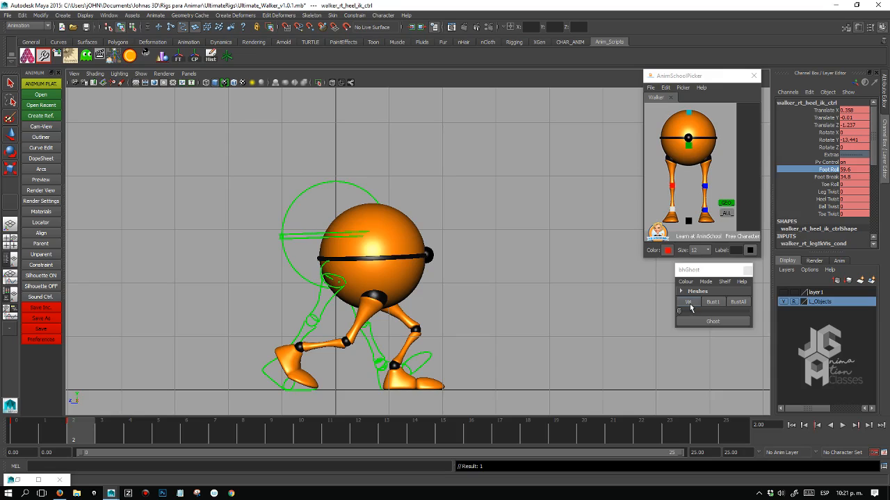
Hide the ghost outline and lower the right heel control to a Translate Y of about -0.04 so the toe meets the ground.
click(688, 302)
key(w)
scroll(520, 307, up, 3)
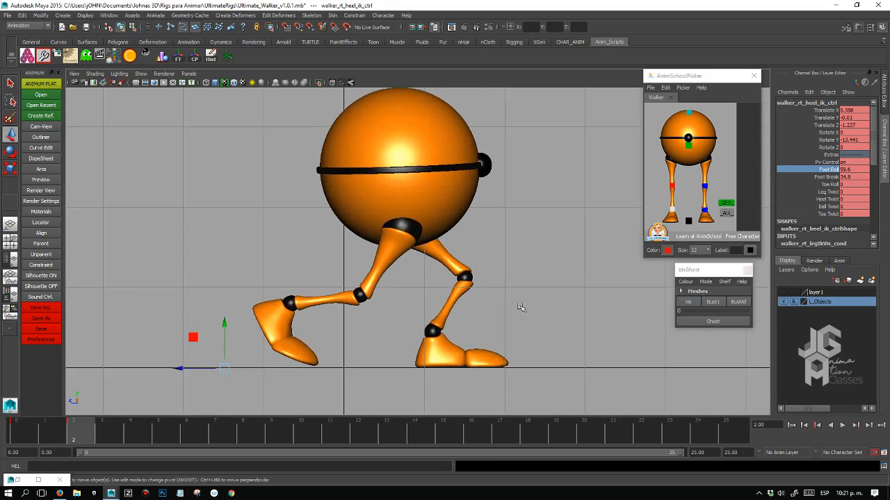
scroll(520, 308, up, 5)
drag(288, 227, 290, 232)
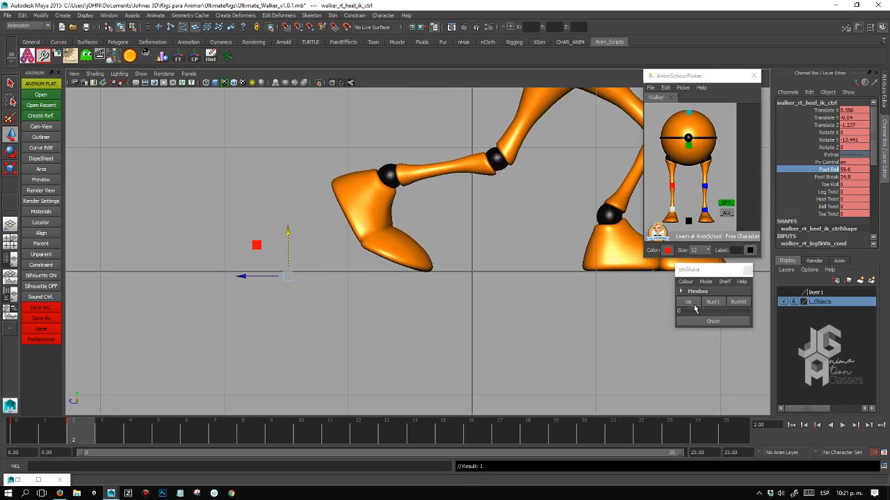
In wireframe, align the right toe with the ghost at a Translate Z of about -1.252, then restore shading and key the control.
click(694, 304)
key(4)
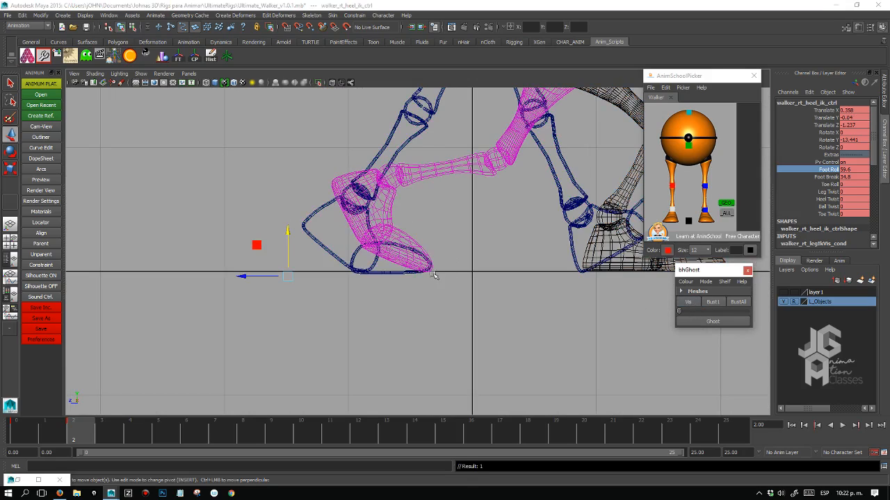
mouse_move(425, 273)
alt+right_down()
mouse_move(471, 299)
mouse_move(520, 309)
alt+right_up()
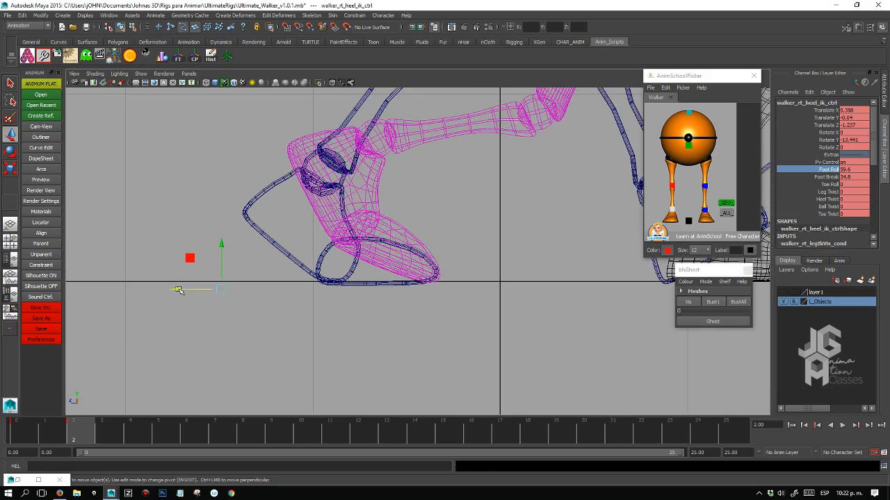
drag(179, 290, 176, 290)
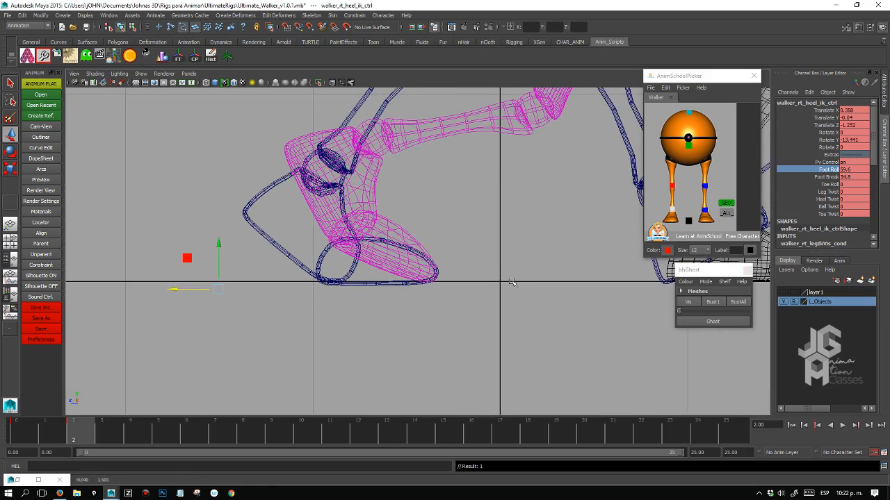
click(688, 302)
click(687, 302)
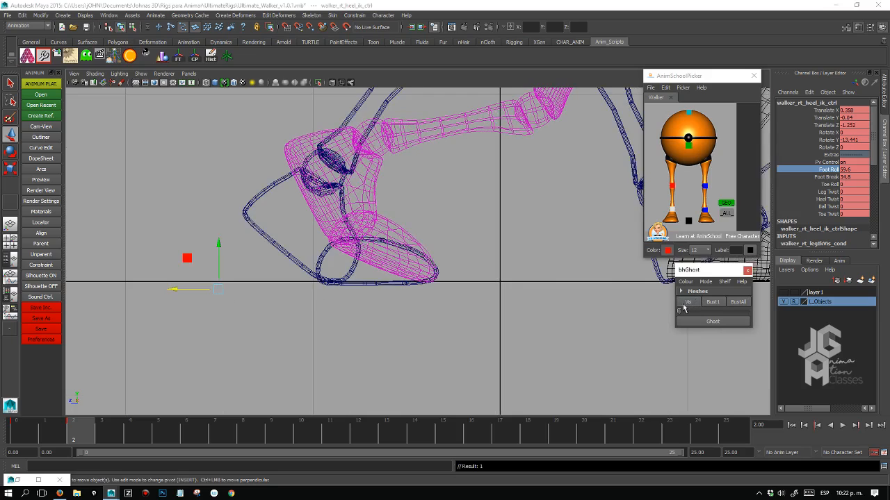
key(5)
key(a)
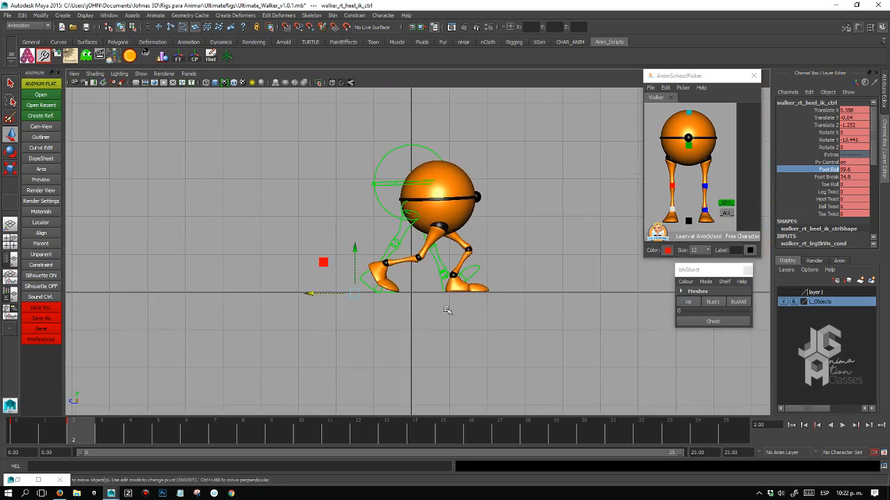
key(alt+v)
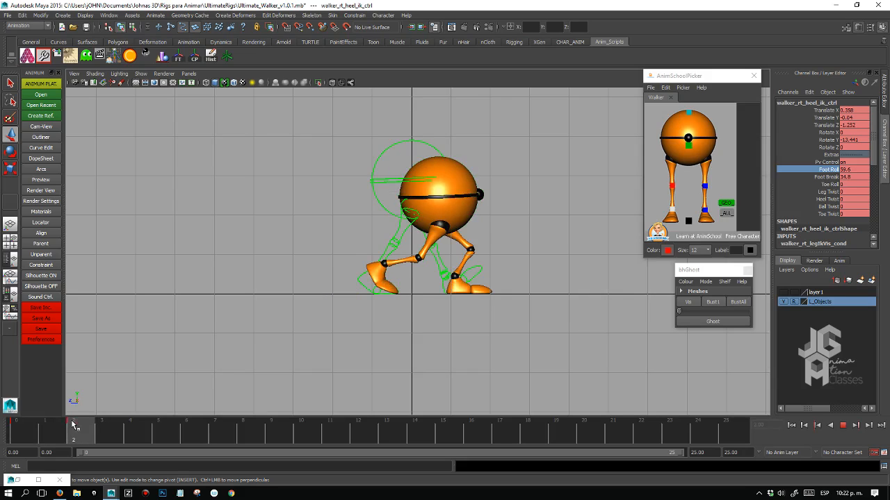
key(alt+v)
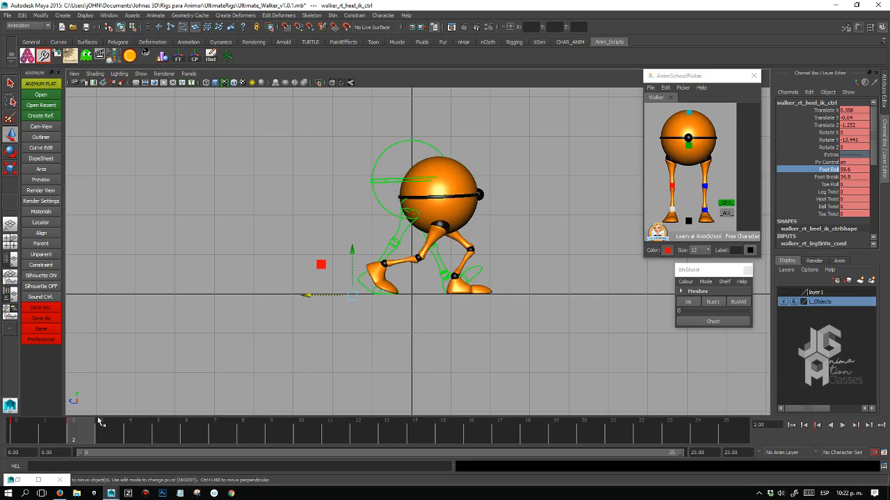
Rotate the main body control at frame 2 to a Rotate X of about 4.165 and check it against frame 0.
click(688, 145)
key(e)
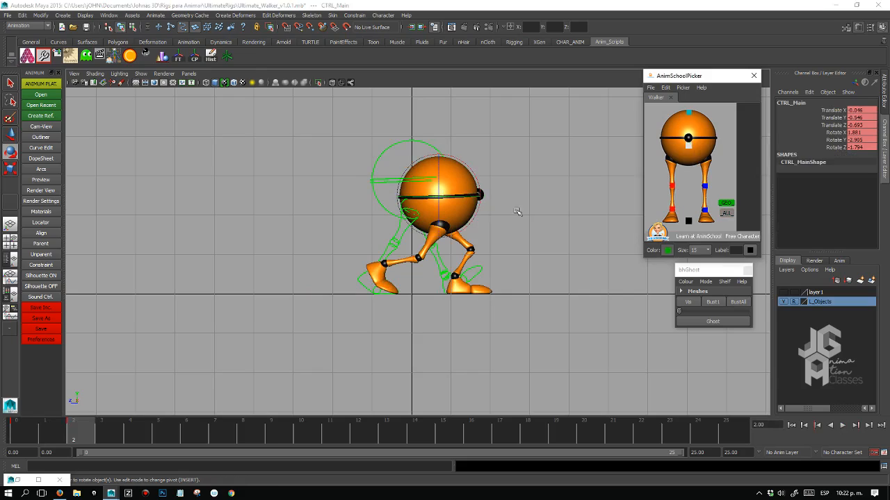
drag(475, 182, 478, 193)
key(comma)
key(period)
Move the main body control at frame 2 back along the world Z axis to a Translate Z of about -0.529.
key(w)
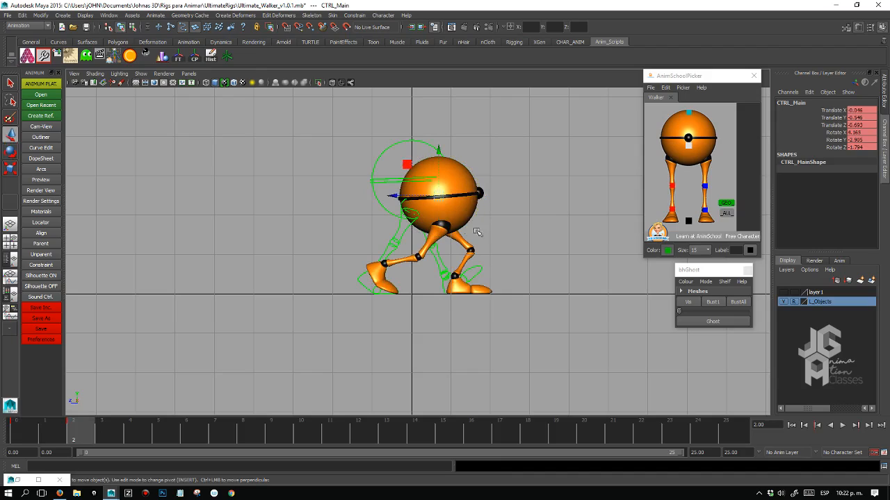
click(440, 197)
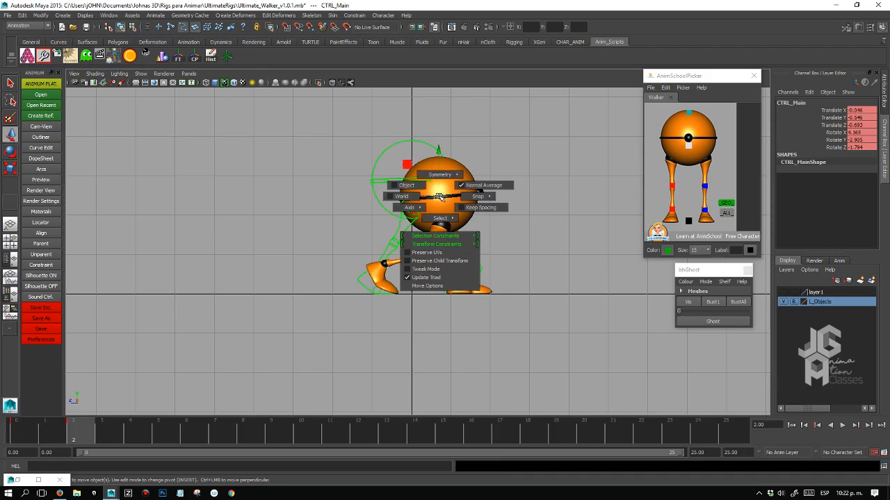
click(396, 196)
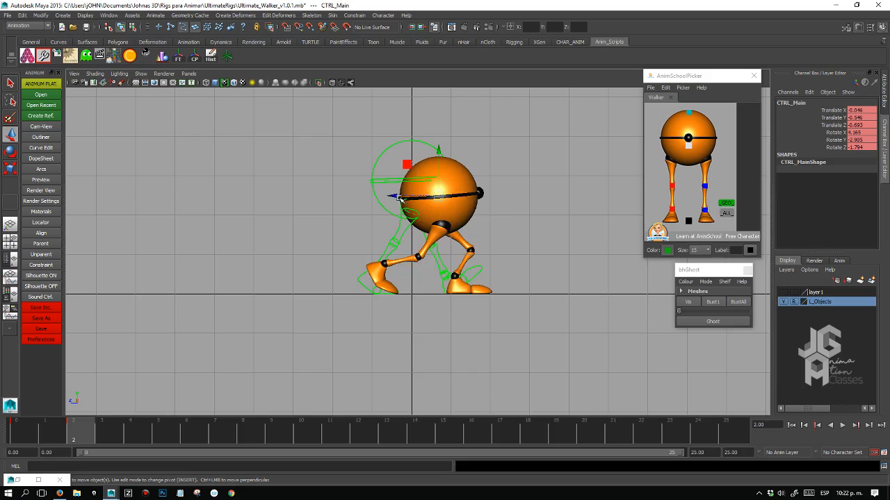
drag(395, 196, 387, 194)
key(comma)
key(period)
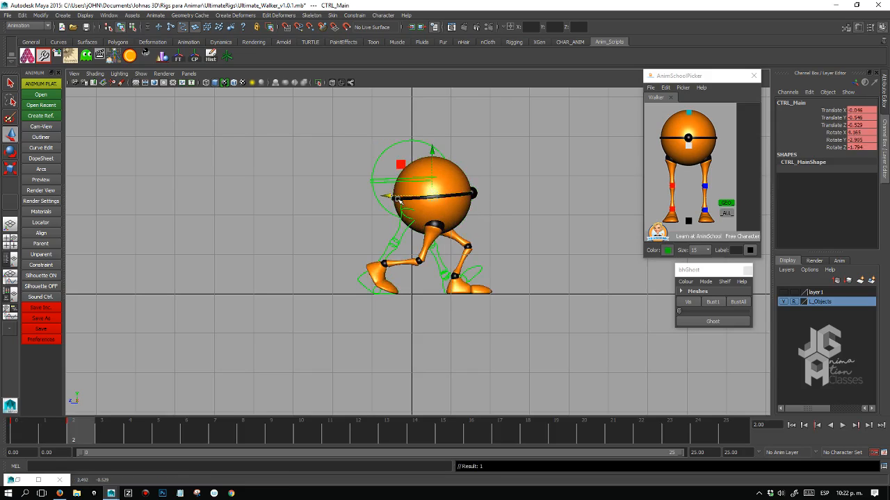
Flip repeatedly between frames 0 and 2 to examine the body's forward travel and drop between the two poses.
key(comma)
key(period)
key(comma)
key(period)
key(comma)
key(period)
key(comma)
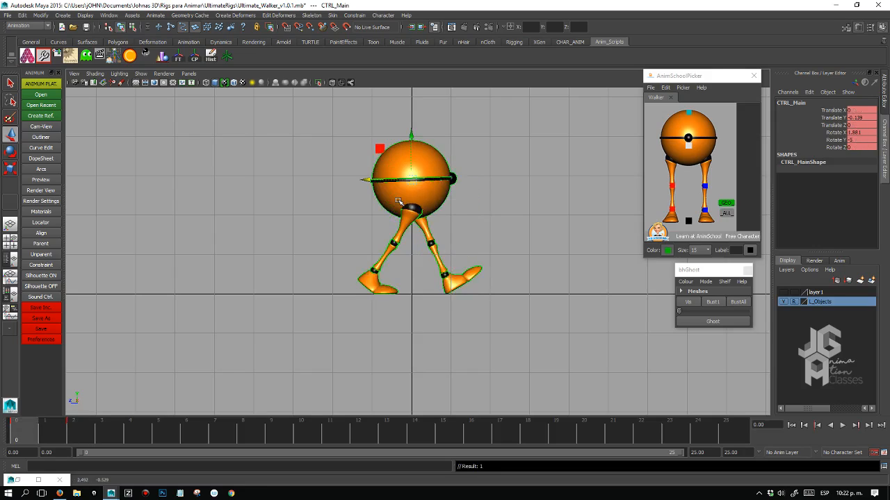
key(period)
key(comma)
key(period)
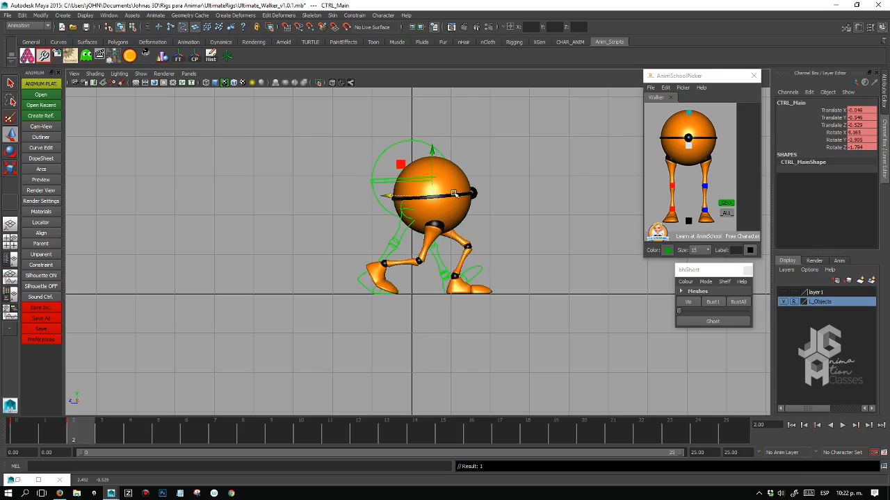
key(comma)
key(period)
Raise the main body control at frame 2 to a Translate Y of about -0.311, comparing its height with frame 0.
drag(431, 155, 432, 146)
key(comma)
key(period)
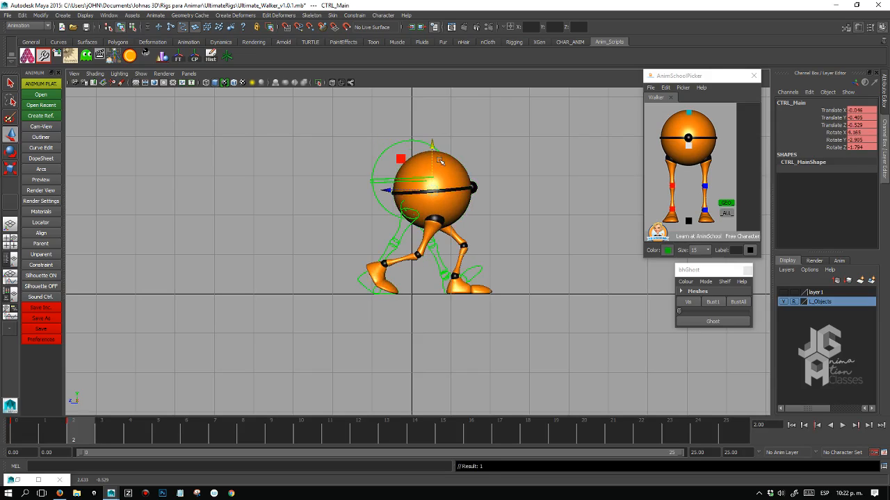
key(comma)
key(period)
key(comma)
key(period)
drag(432, 146, 432, 143)
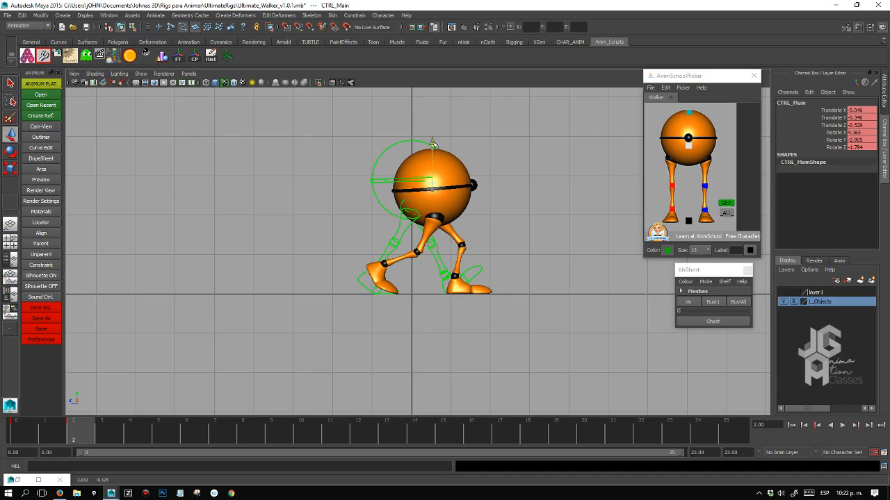
key(comma)
key(period)
key(comma)
key(period)
key(comma)
key(period)
key(comma)
key(period)
key(comma)
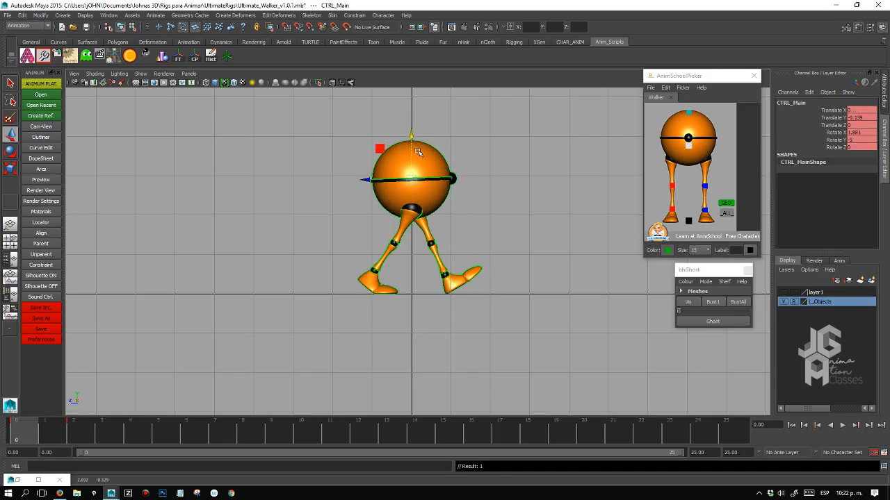
key(period)
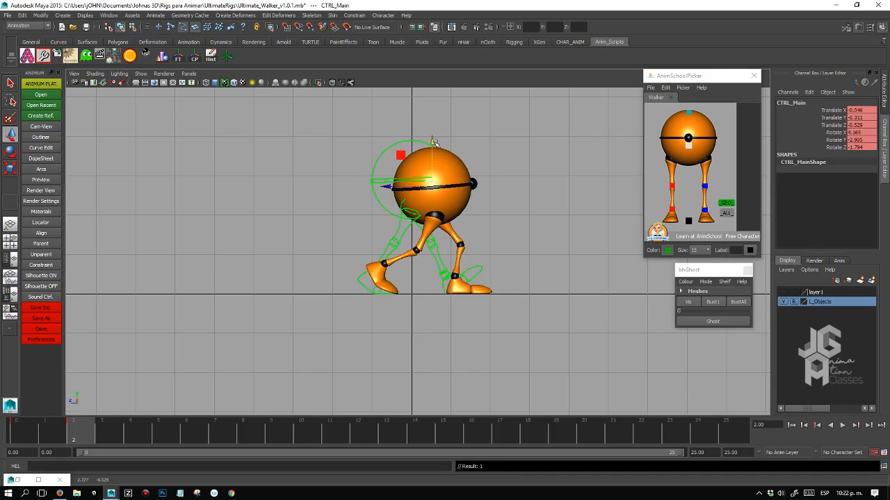
Alternate between frames 0 and 2 to review the body's height change in the side view.
key(comma)
key(period)
key(comma)
key(period)
key(comma)
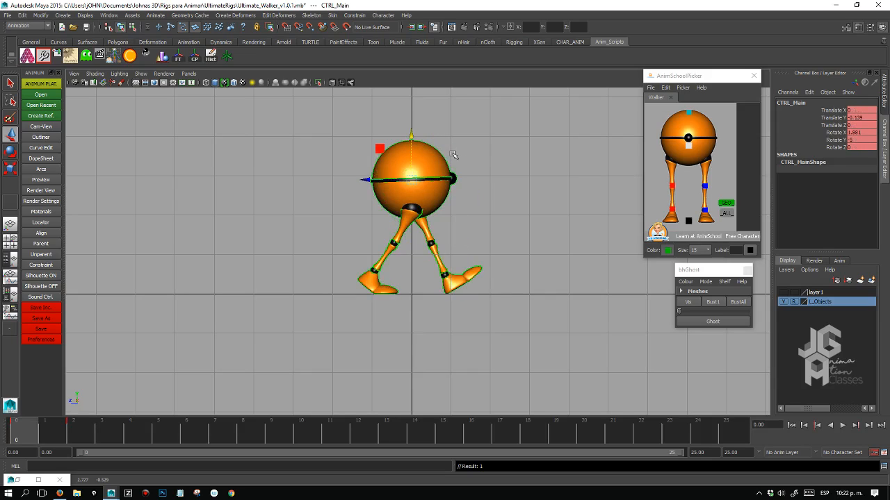
key(period)
key(comma)
key(period)
key(comma)
key(period)
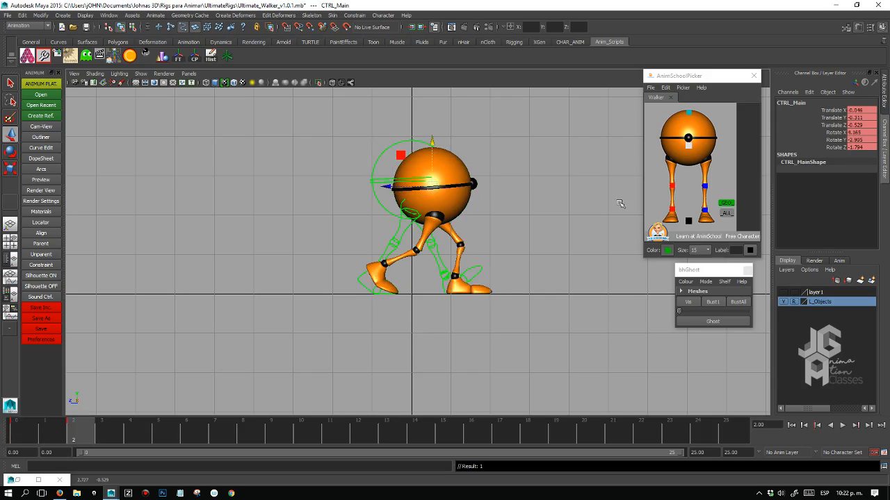
Set the right heel control's Foot Break to 36 and Foot Roll to 61 at frame 2, and check the motion from frame 0.
click(671, 207)
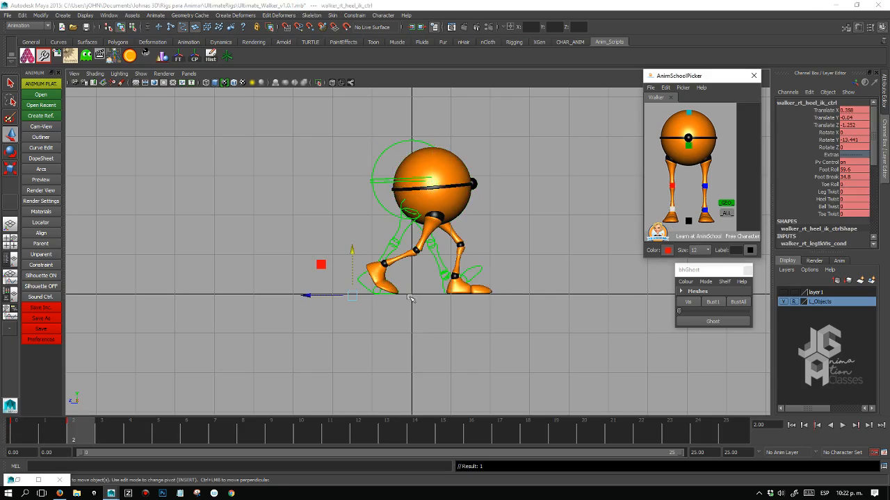
click(830, 178)
mouse_move(489, 283)
middle_down()
mouse_move(509, 286)
mouse_move(479, 270)
middle_up()
click(827, 171)
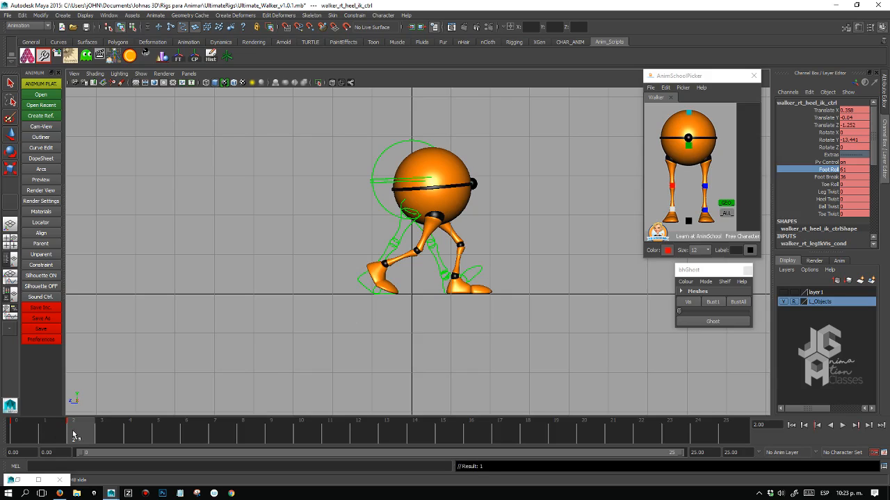
key(alt+v)
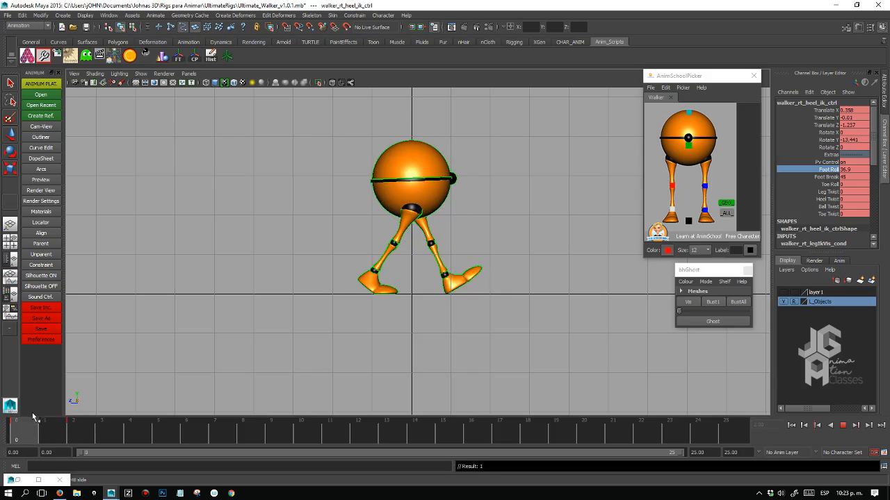
mouse_move(33, 416)
mouse_down()
mouse_move(48, 418)
mouse_move(26, 417)
mouse_up()
key(alt+v)
key(alt+v)
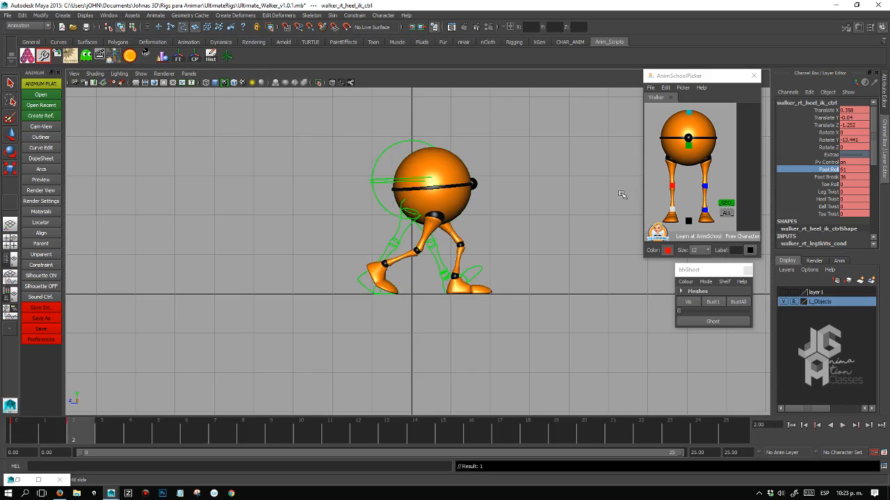
Compare the poses at frames 0 and 2 in the front view, then return to the side view at frame 2.
key(space)
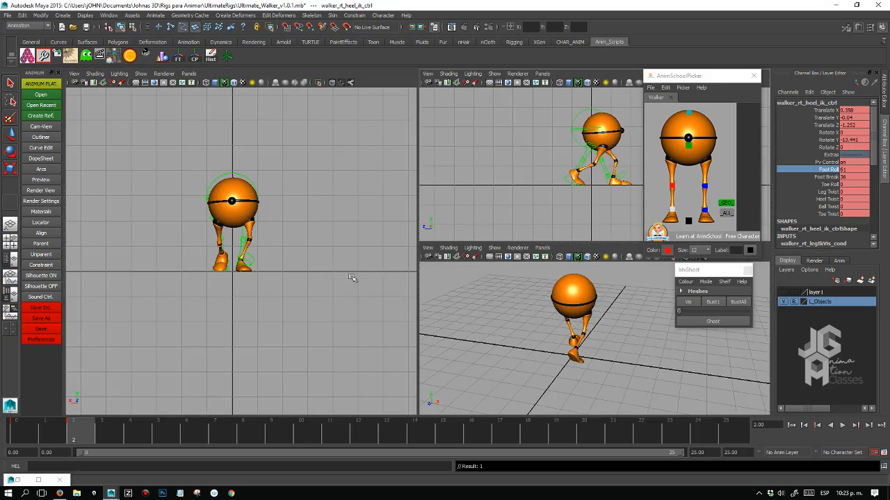
key(space)
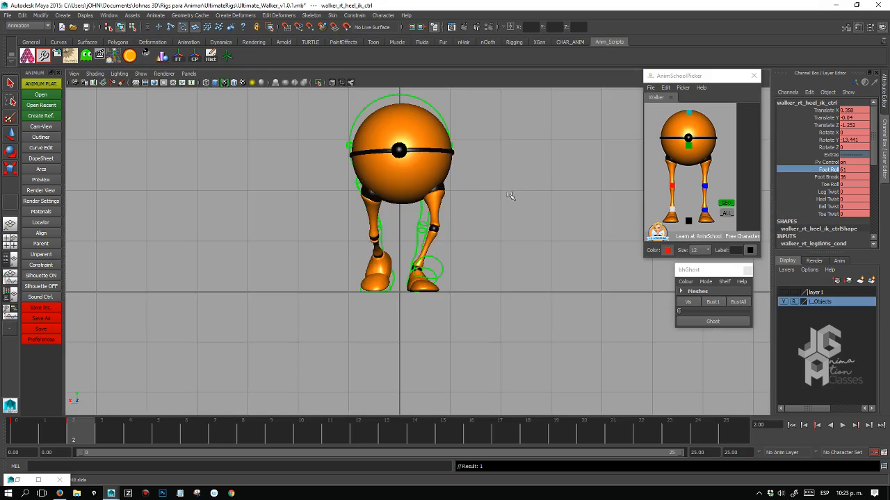
key(comma)
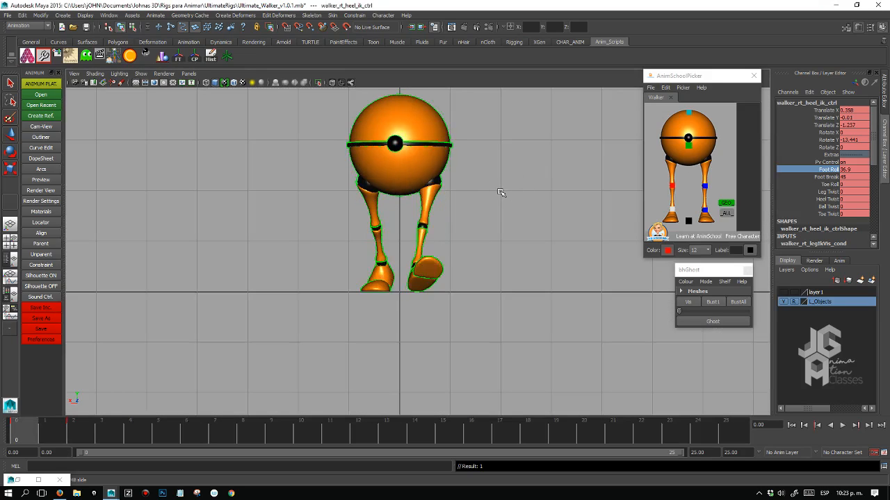
key(period)
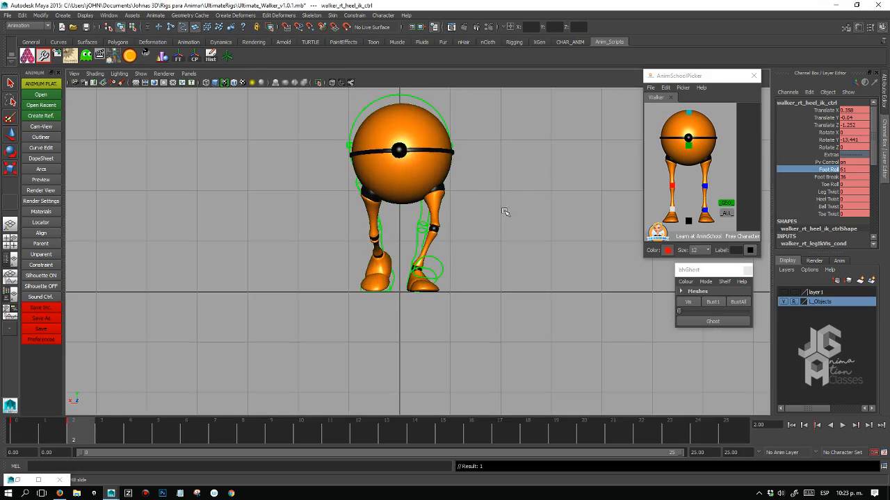
key(space)
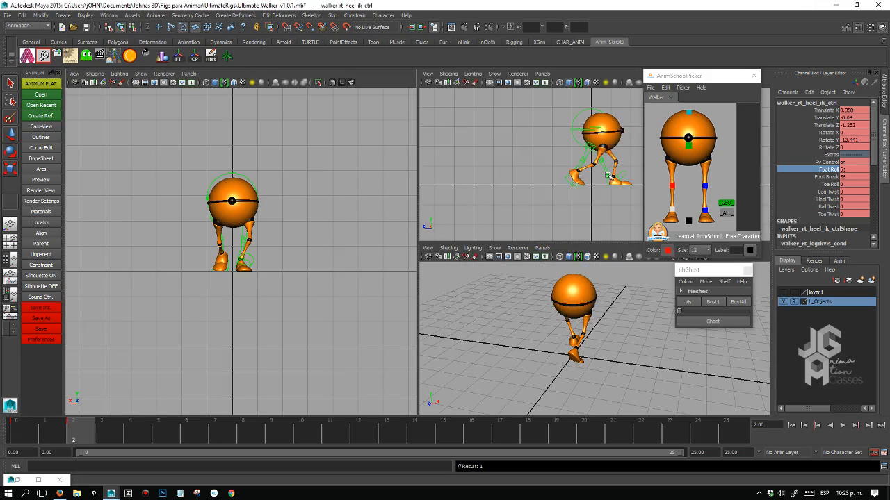
key(space)
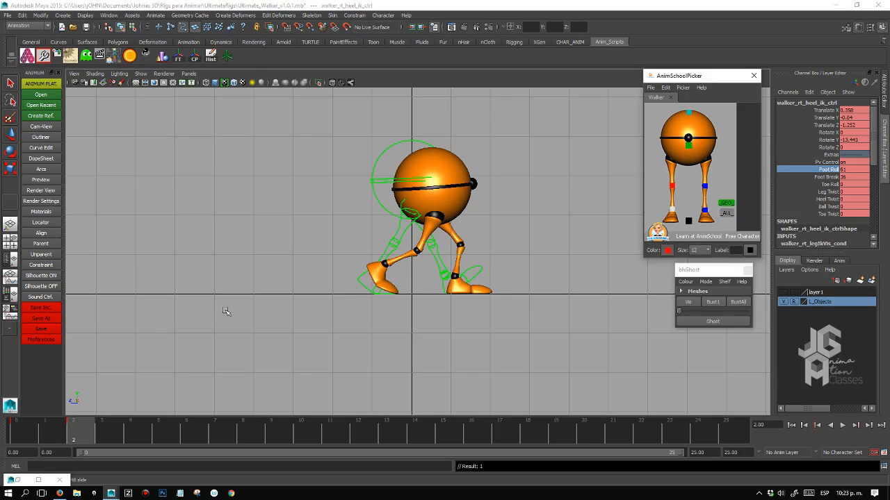
mouse_move(88, 425)
mouse_down()
mouse_move(28, 427)
mouse_move(79, 432)
mouse_up()
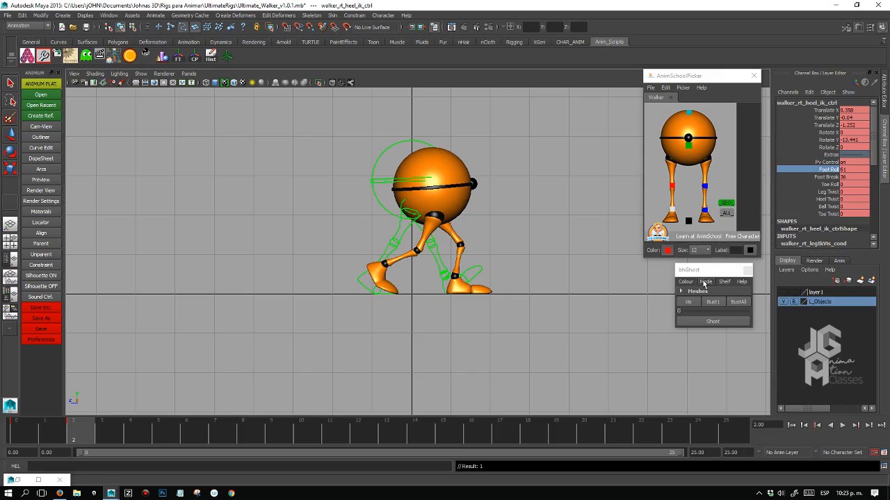
Create a ghost of the frame 2 pose, carry that pose over to frame 6 and key all controls there.
click(705, 322)
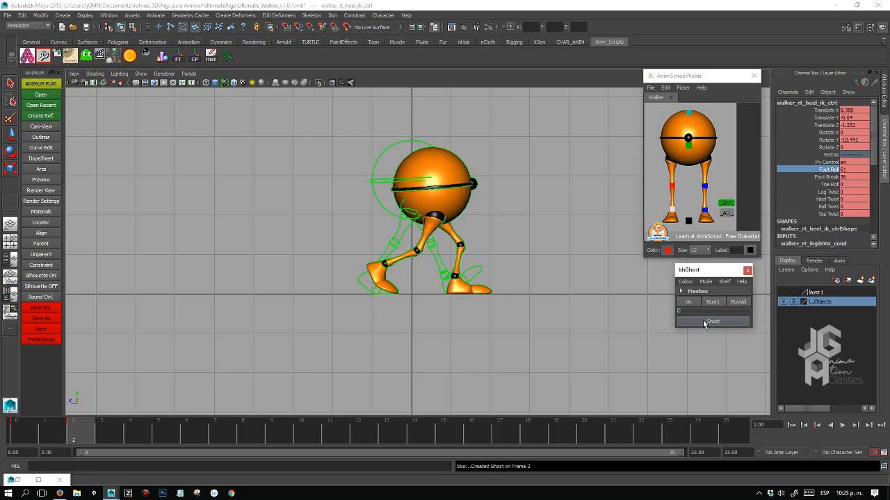
drag(88, 433, 184, 435)
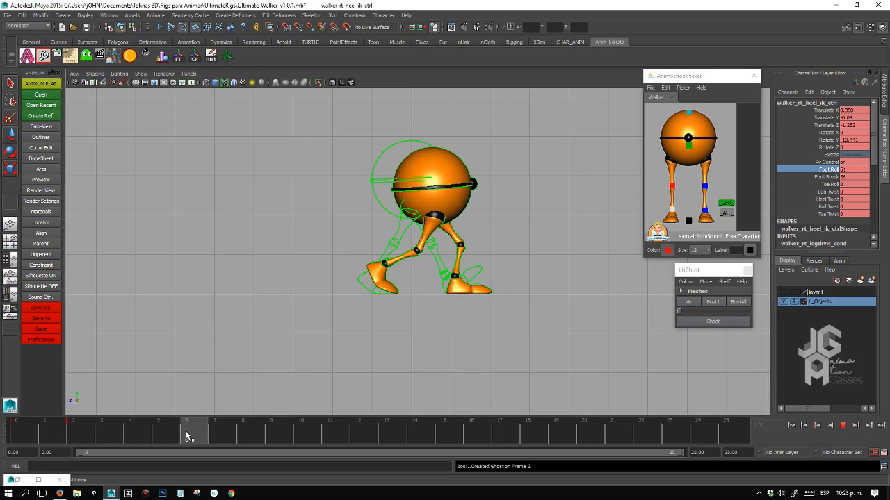
click(726, 212)
key(w)
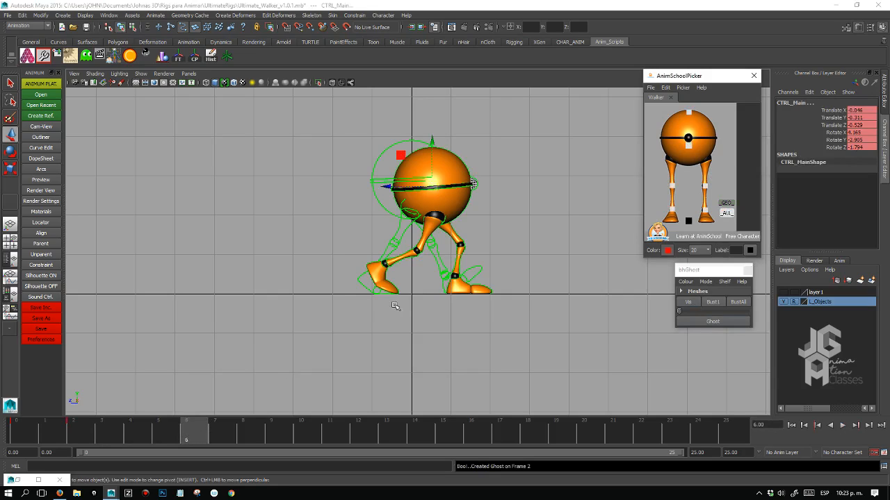
click(689, 141)
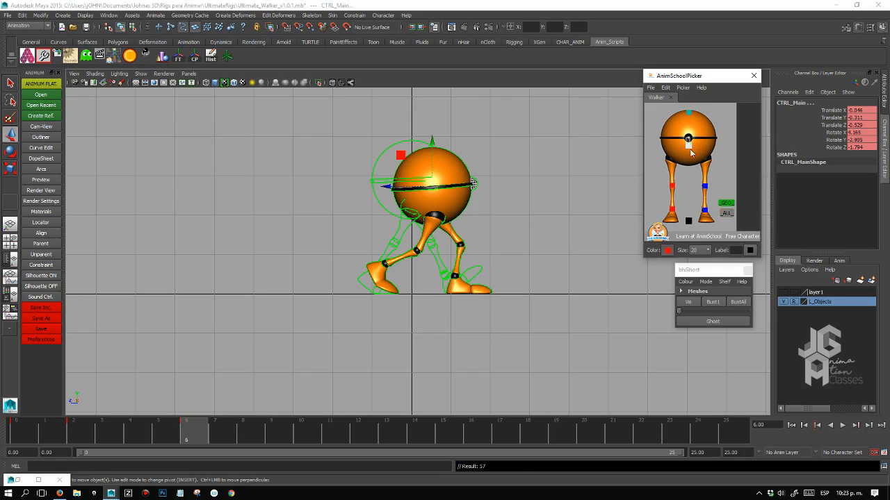
drag(389, 187, 414, 190)
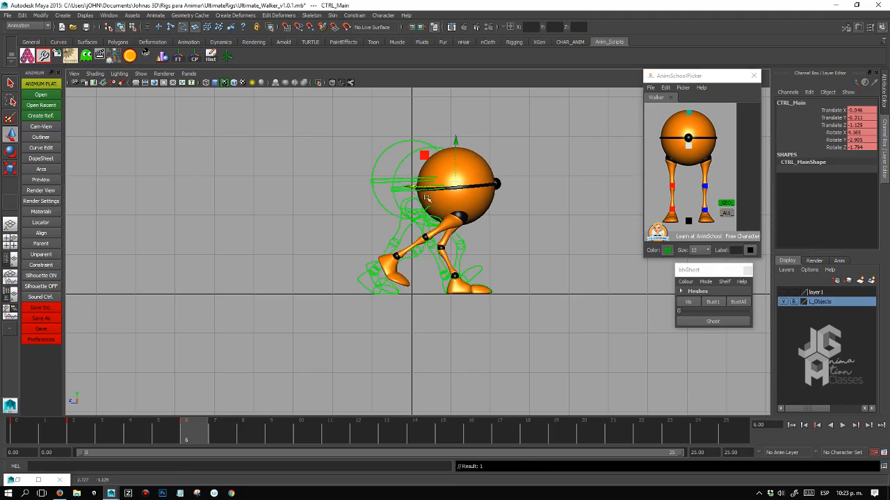
key(ctrl+z)
Select both knee pole vector controls, show NURBS curves in the side view and return to frame 2.
click(671, 187)
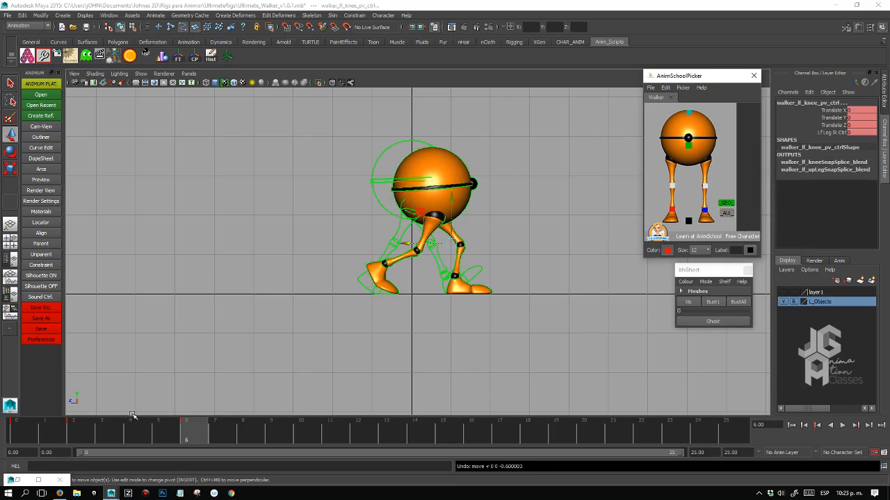
click(141, 73)
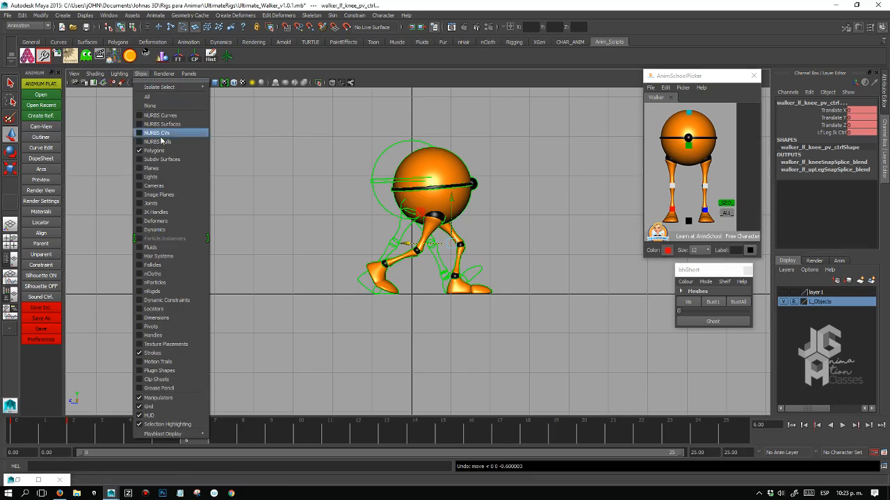
click(163, 116)
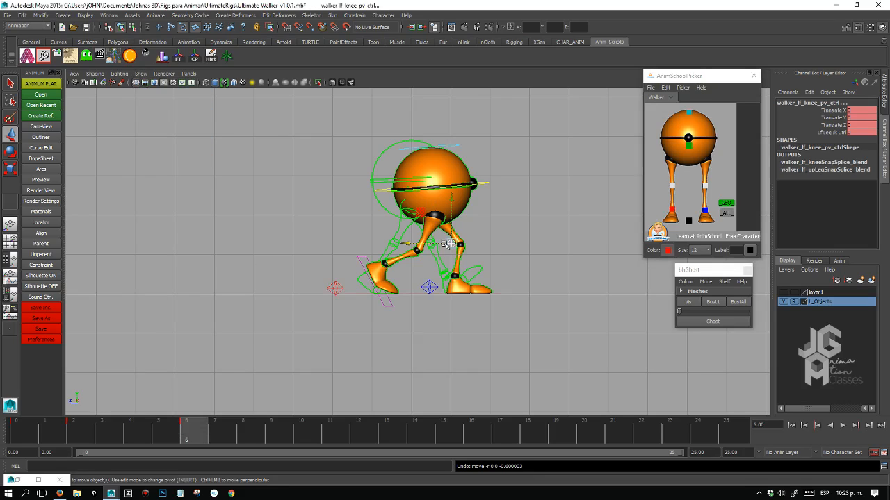
mouse_move(84, 433)
mouse_down()
mouse_move(29, 433)
mouse_move(76, 427)
mouse_up()
Display NURBS curves in the perspective view, orbited to see the knee controls.
key(space)
key(space)
key(space)
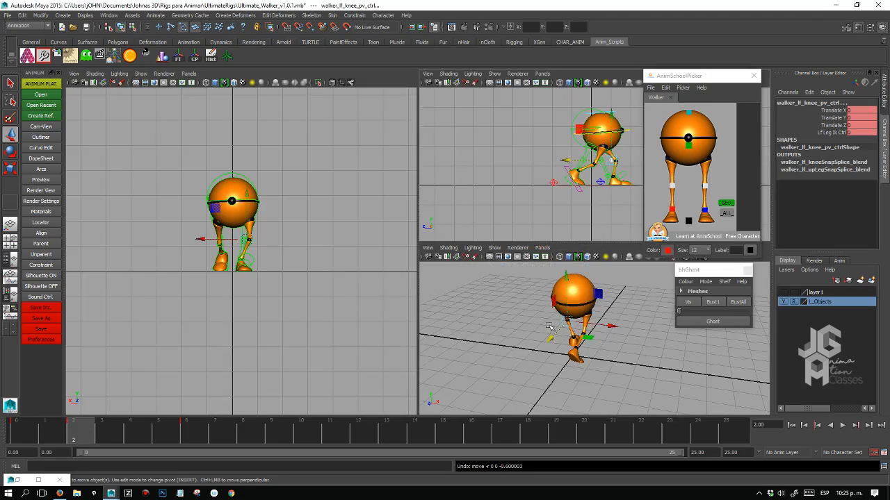
key(space)
alt+drag(436, 315, 333, 196)
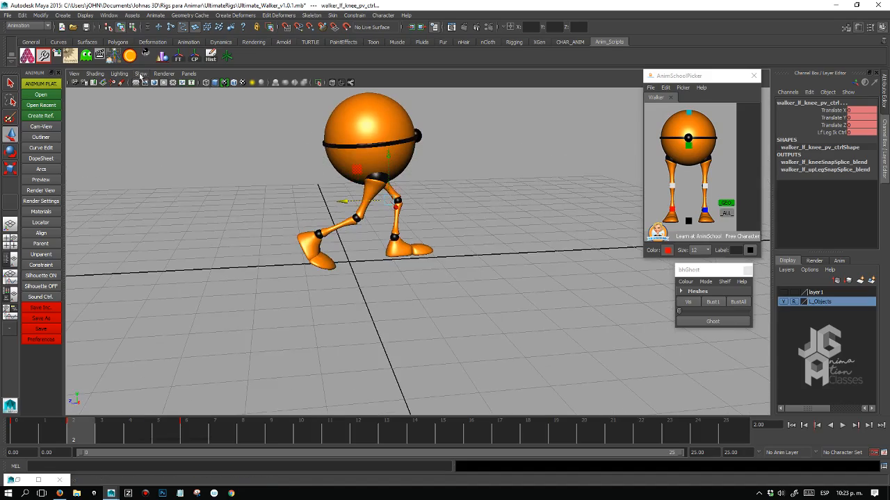
click(141, 74)
click(150, 117)
Select only the left knee pole vector control at frame 2 and move it along Z in front of the knee.
alt+drag(446, 220, 526, 184)
click(704, 187)
alt+drag(490, 214, 397, 217)
alt+drag(526, 192, 452, 235)
Switch to the front view and hide the ghost outlines.
key(space)
key(space)
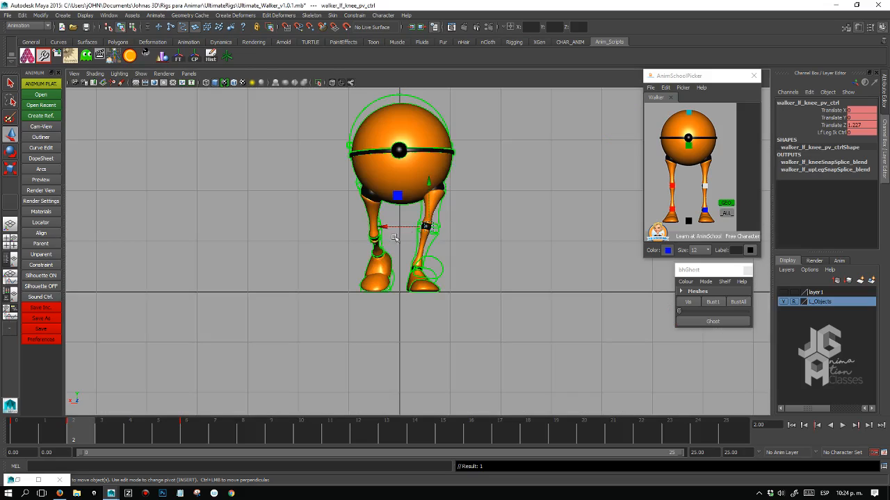
click(698, 311)
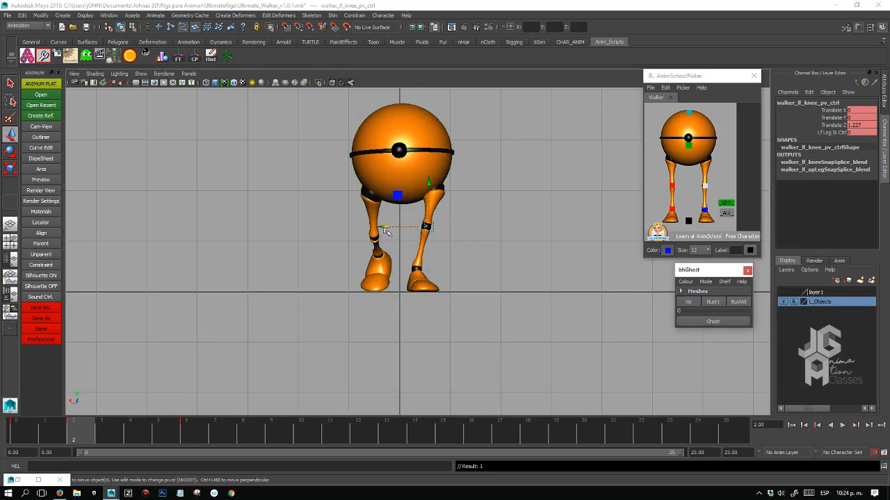
Move the left knee pole vector control at frame 2 to about 0.101 in X and 1.45 in Z.
drag(387, 231, 402, 227)
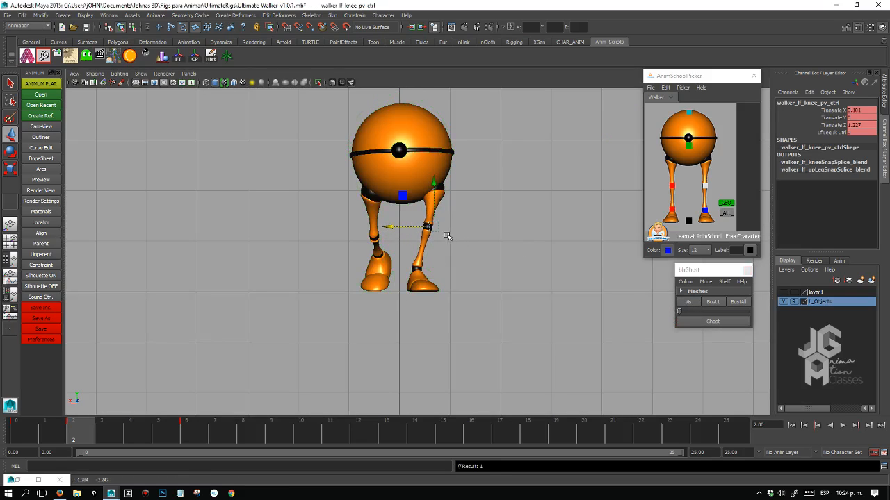
key(space)
key(space)
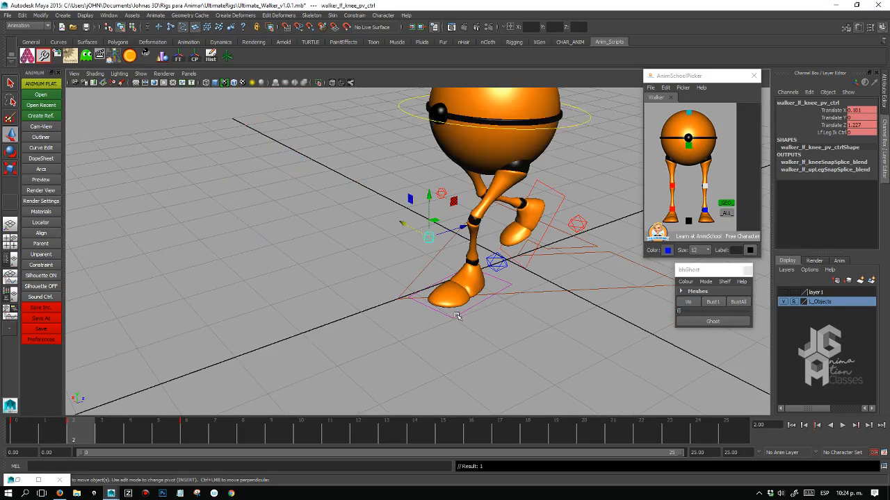
alt+drag(528, 261, 425, 223)
key(space)
key(space)
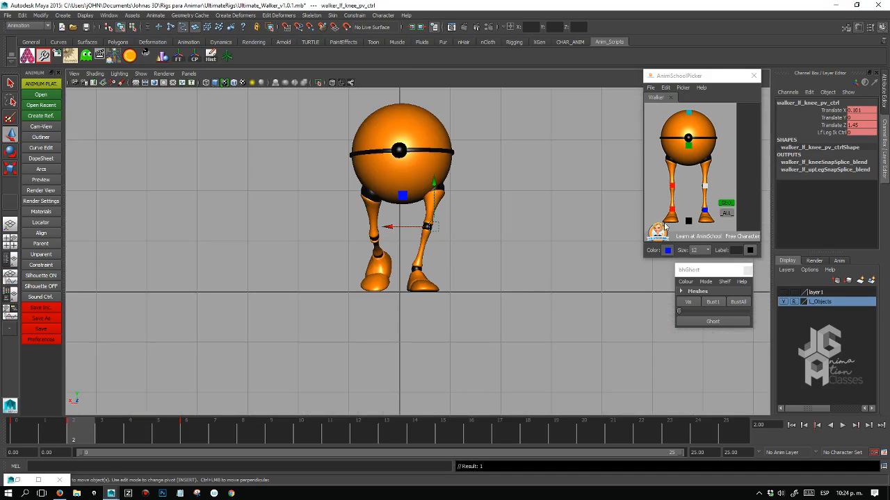
Select the right heel IK control and compare the frame 0 and frame 2 poses in the front view.
click(671, 209)
key(comma)
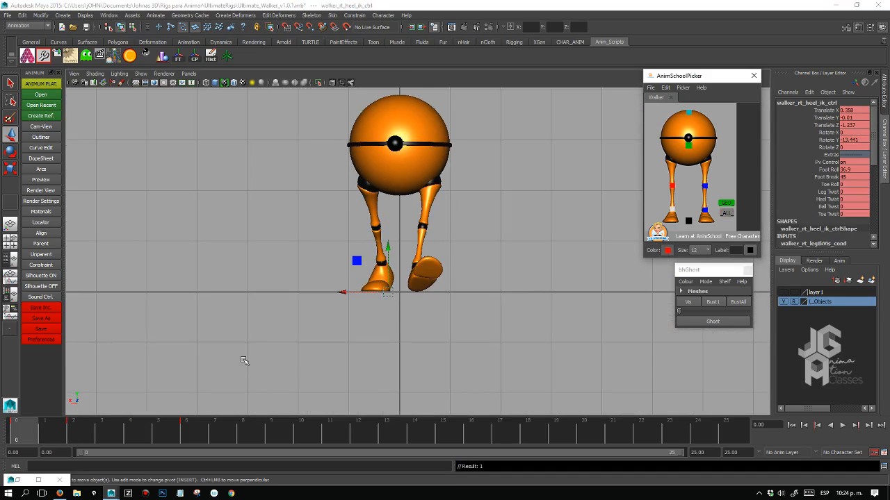
key(period)
key(comma)
key(period)
key(comma)
key(period)
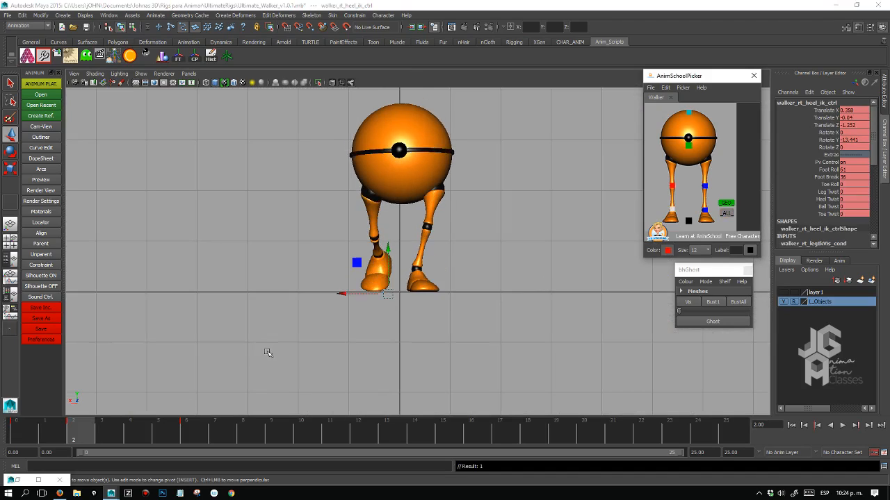
key(comma)
key(period)
key(comma)
key(period)
key(comma)
key(period)
Move the right knee pole vector control at frame 2 to about -0.026 in X, -0.311 in Y and 0.134 in Z.
click(671, 186)
key(space)
key(space)
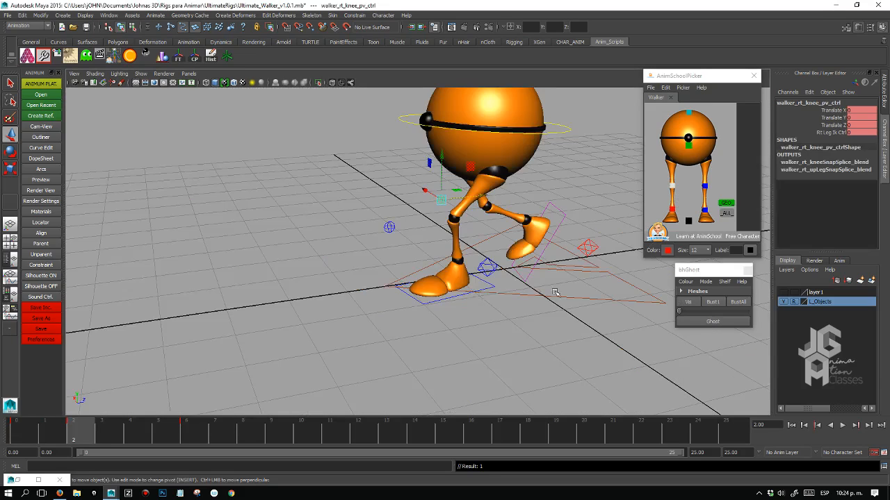
alt+drag(431, 284, 612, 278)
drag(400, 156, 391, 241)
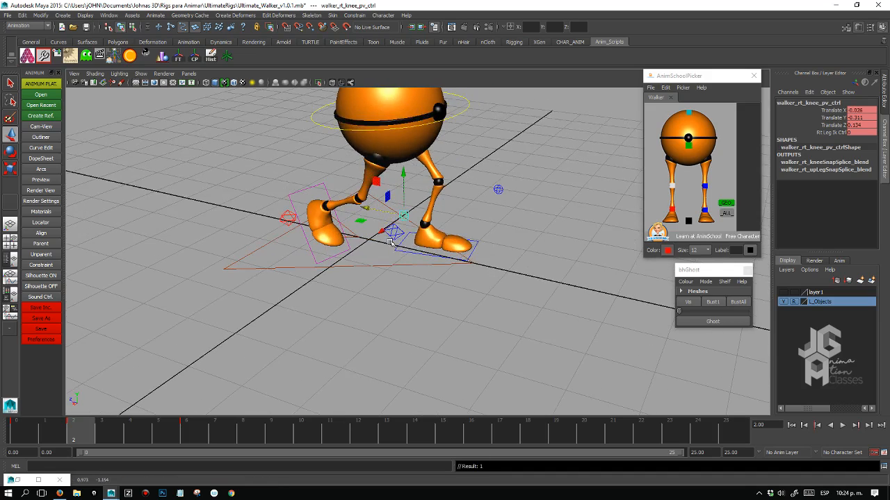
At frame 6, apply a tweenMachine value of -100 to both knee pole vector controls to copy their frame 2 pose.
key(period)
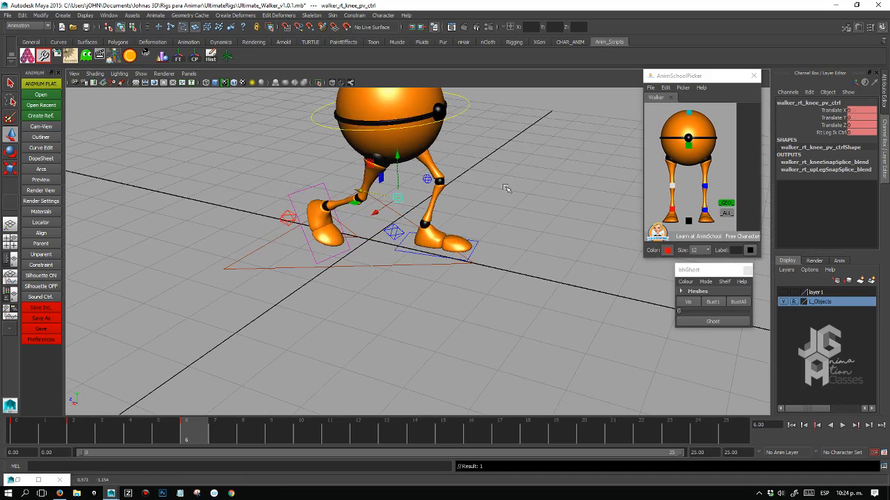
click(427, 179)
click(71, 54)
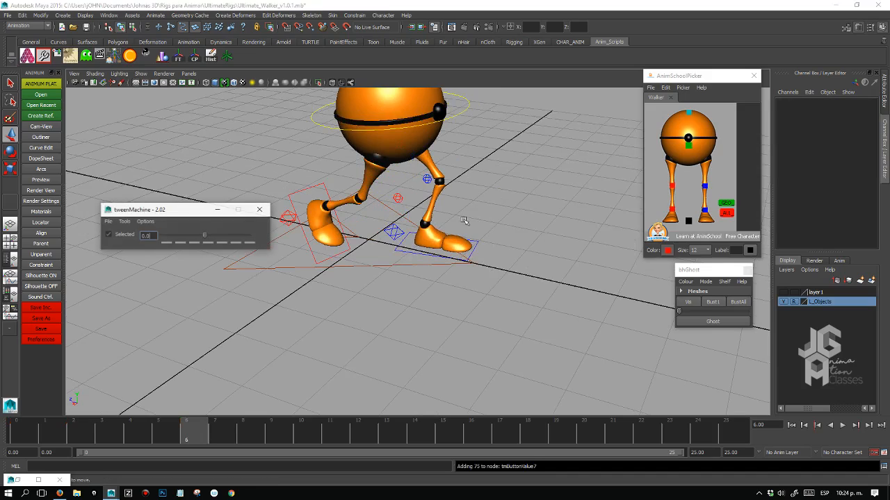
drag(209, 206, 486, 228)
click(427, 179)
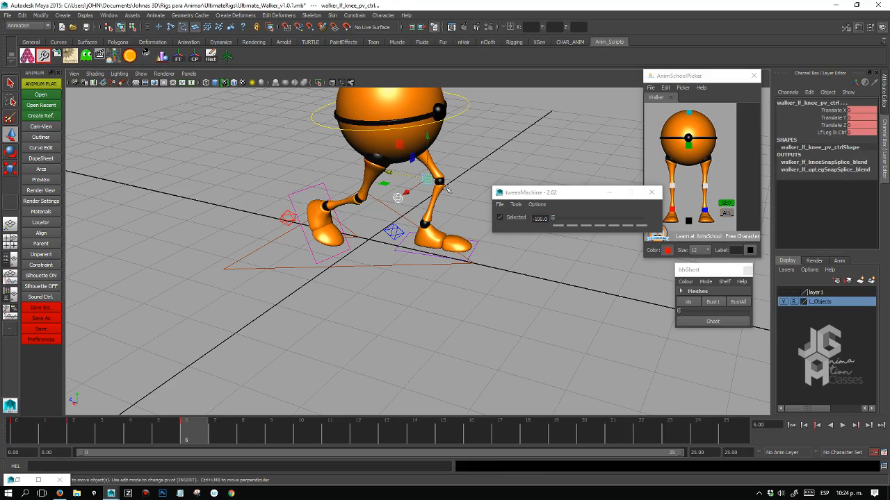
drag(558, 218, 535, 218)
click(651, 193)
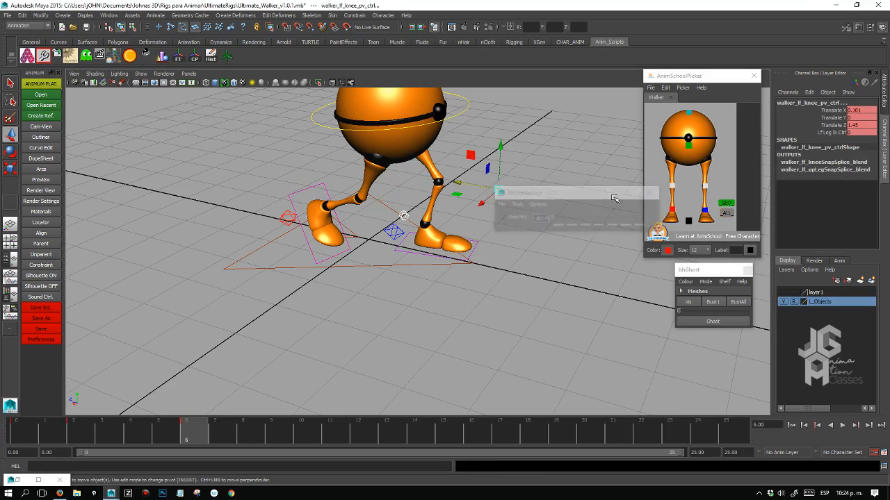
click(514, 204)
click(407, 216)
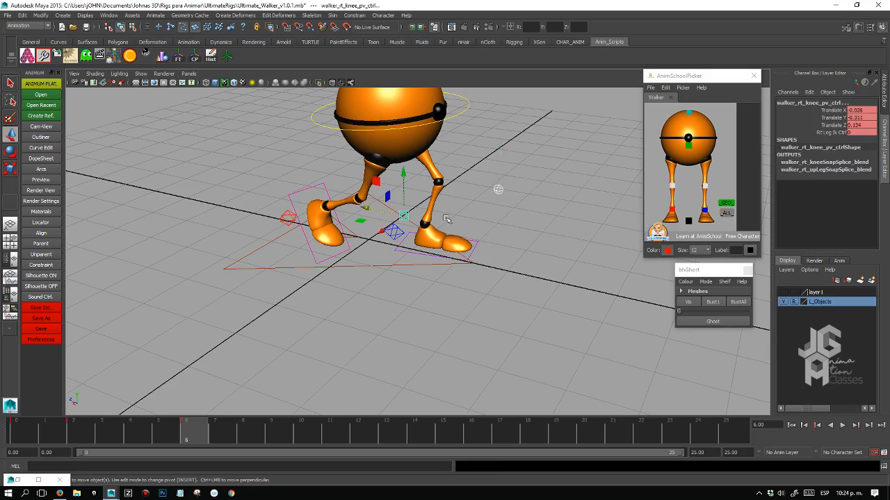
Check the frame 6 pose in the front view, switch to the side view and select the main body control.
key(space)
key(space)
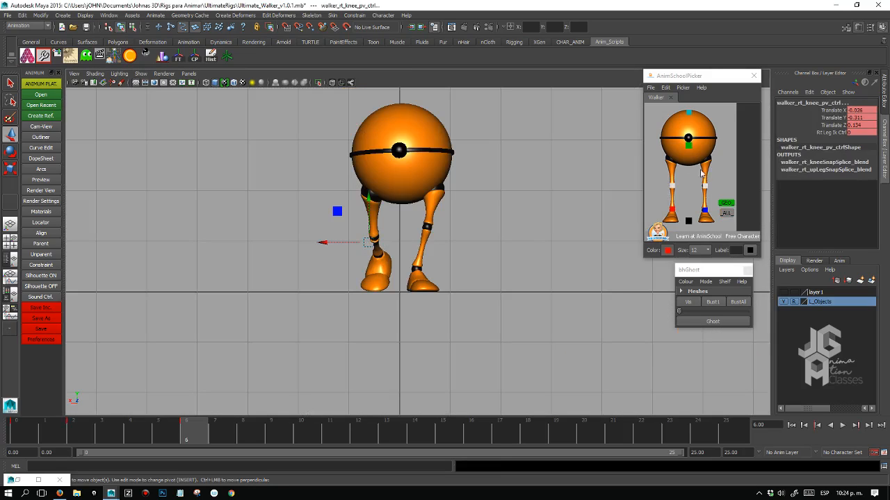
key(space)
key(space)
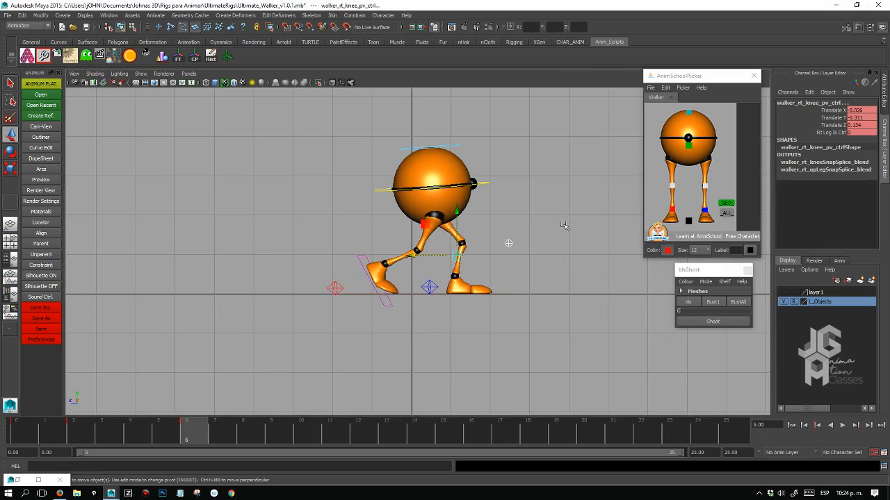
click(686, 140)
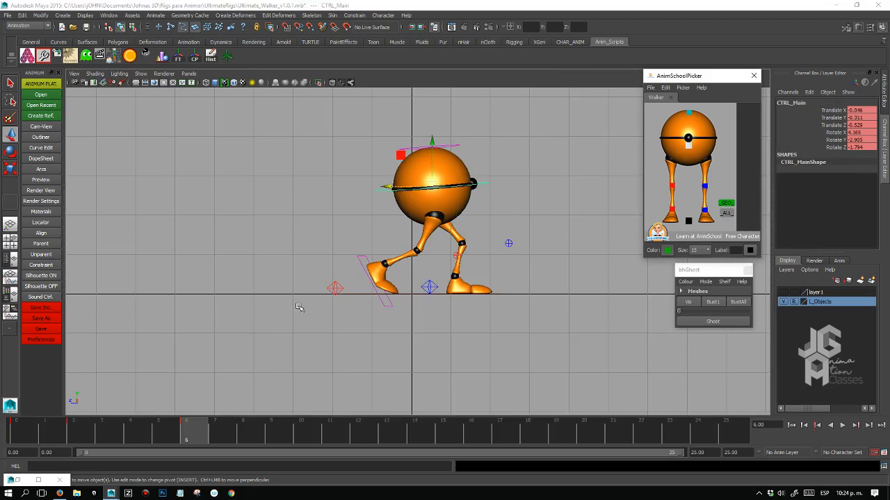
At frame 6, move the body's main control up and forward to about -0.05 Translate Y and -1.08 Translate Z.
key(comma)
key(comma)
key(period)
key(comma)
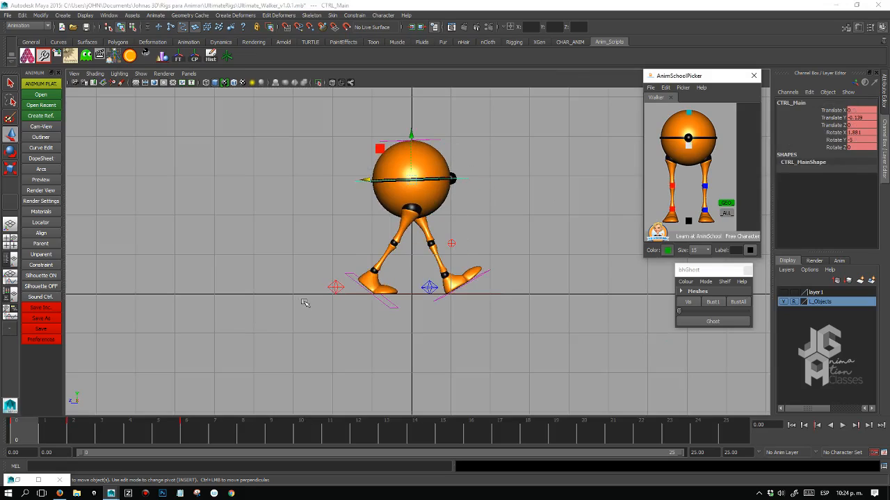
key(period)
key(period)
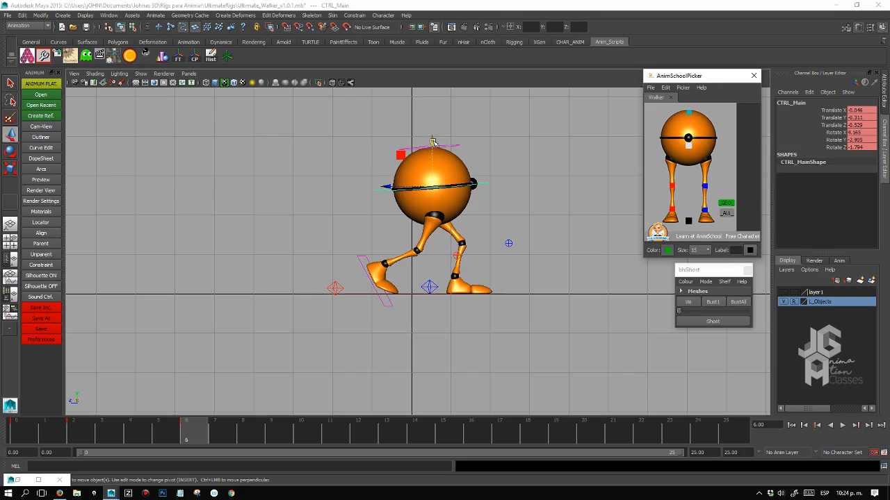
drag(432, 142, 432, 132)
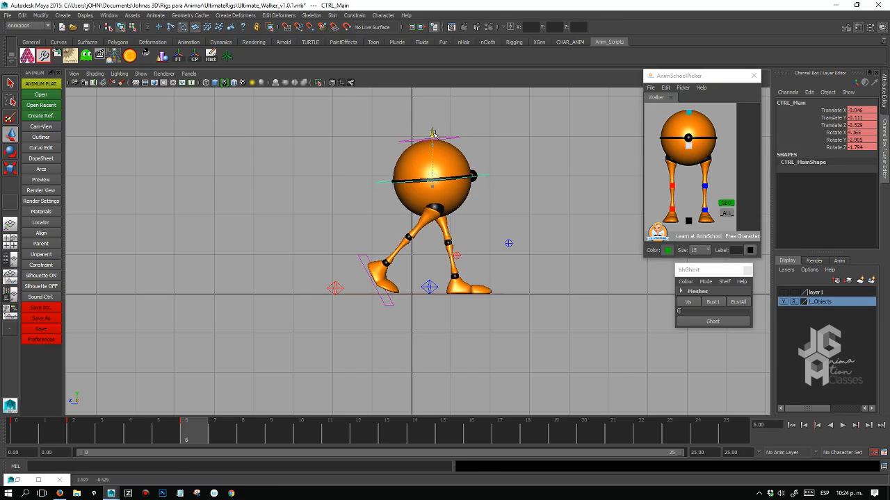
drag(388, 180, 409, 180)
drag(455, 135, 454, 134)
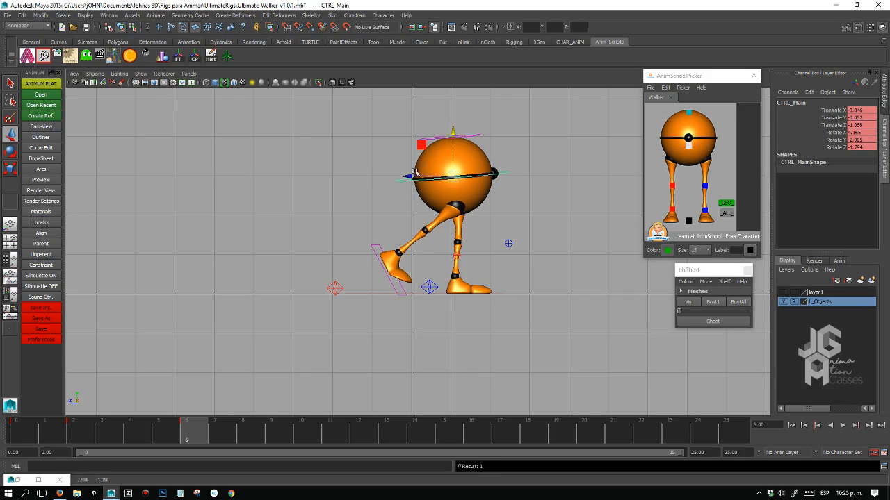
drag(415, 172, 412, 177)
Tilt the main control to about -4.6 Rotate X, and shift it sideways in front view to about -0.13 Translate X.
key(e)
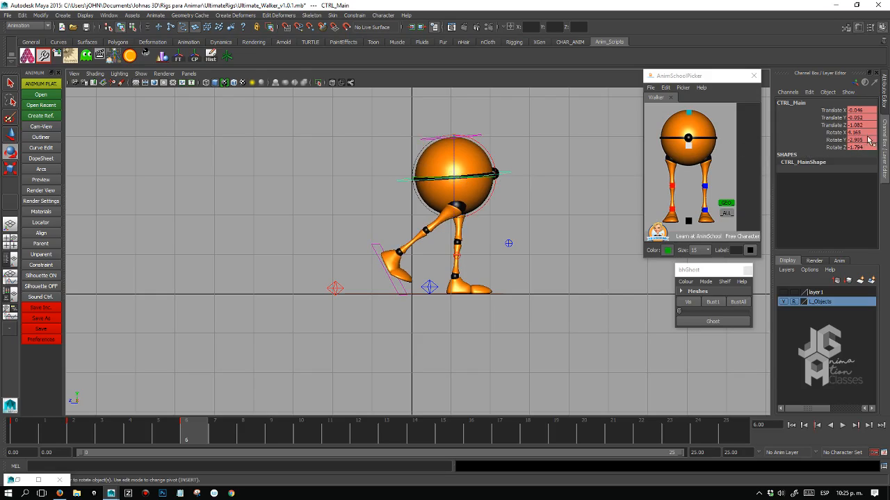
drag(492, 159, 495, 169)
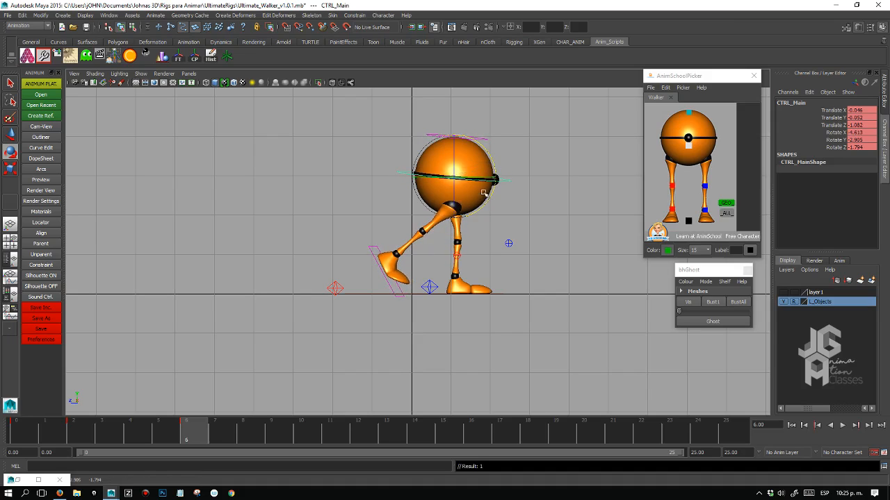
key(space)
key(space)
key(w)
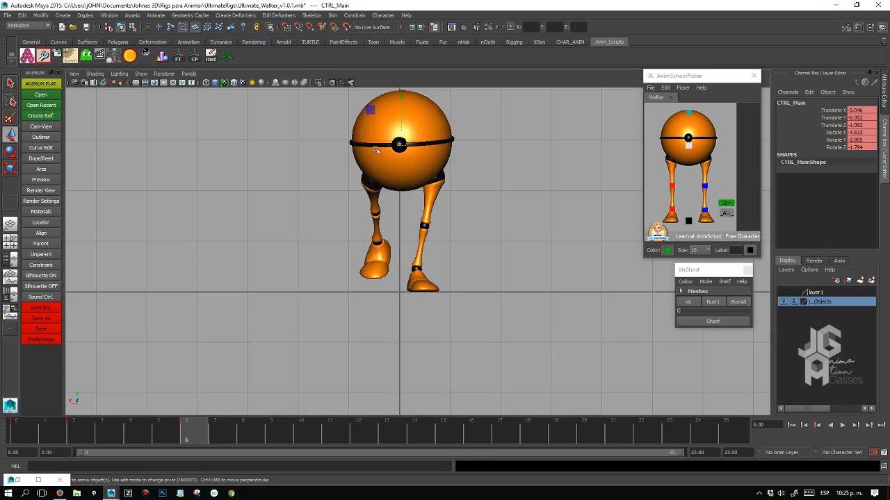
middle_drag(360, 142, 362, 143)
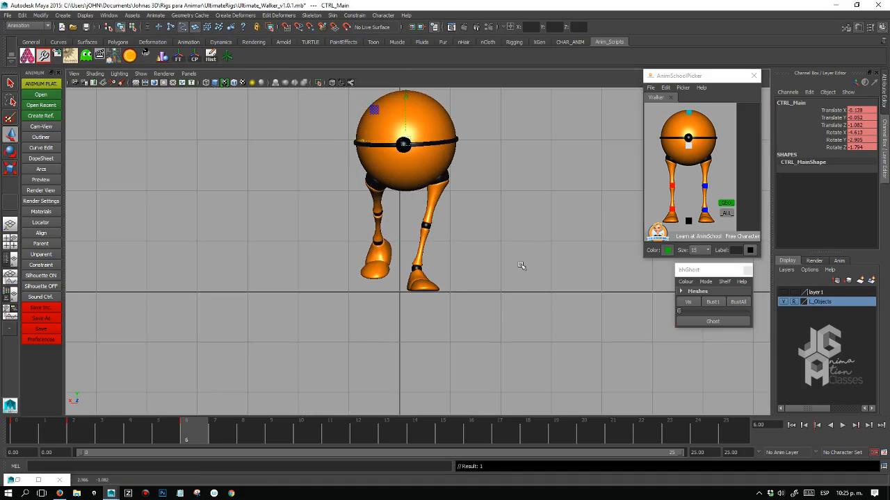
Compare the body poses at keyframes 0, 2 and 6 in the front view.
key(comma)
key(period)
key(comma)
key(comma)
key(period)
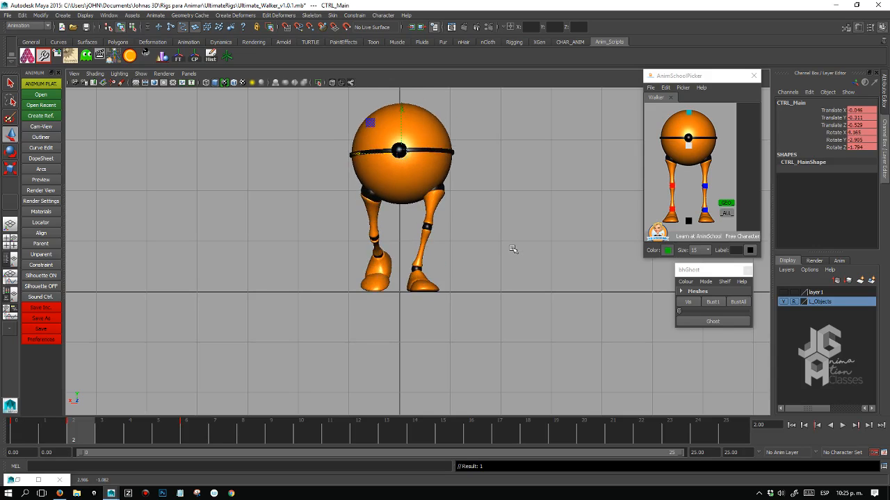
key(comma)
key(period)
key(period)
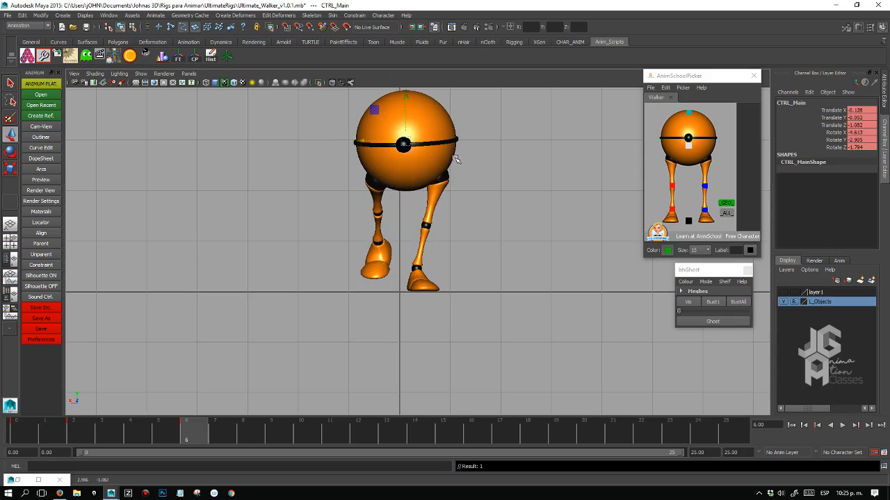
Roll the main control at frame 6 to about 3 on Rotate Z and set its Rotate Y to 0.
key(e)
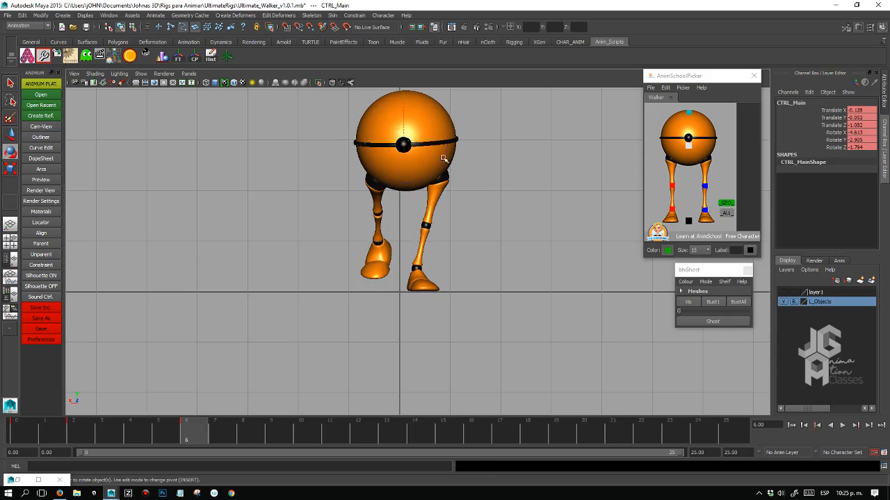
drag(448, 148, 428, 146)
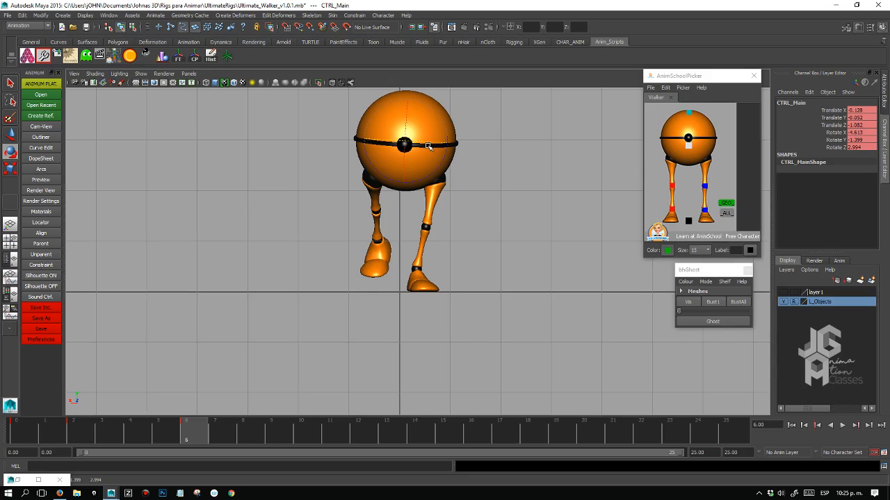
click(50, 161)
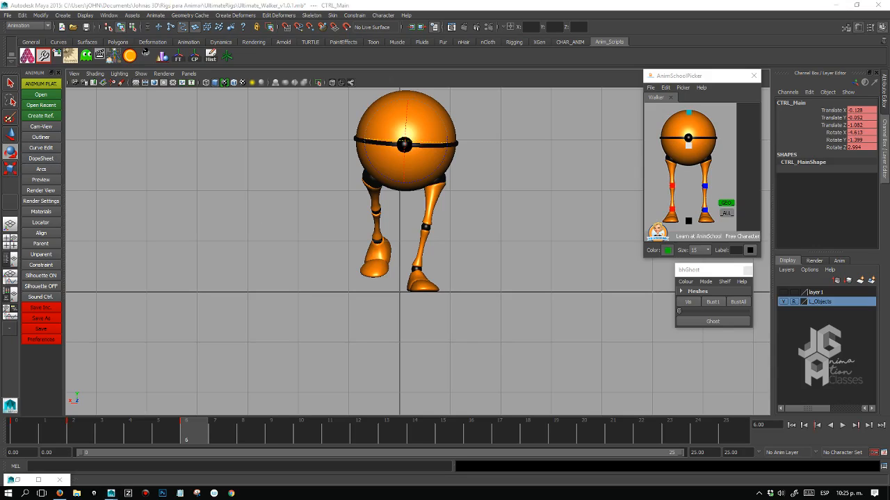
click(431, 142)
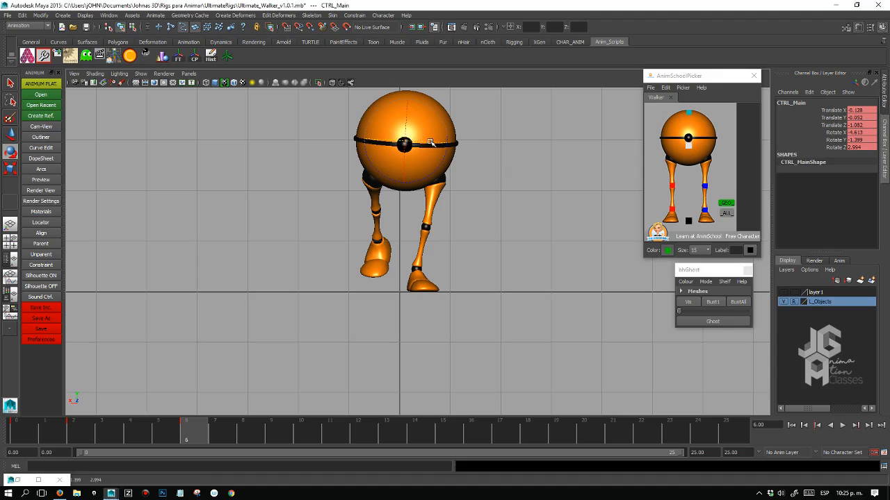
drag(430, 143, 430, 145)
click(856, 140)
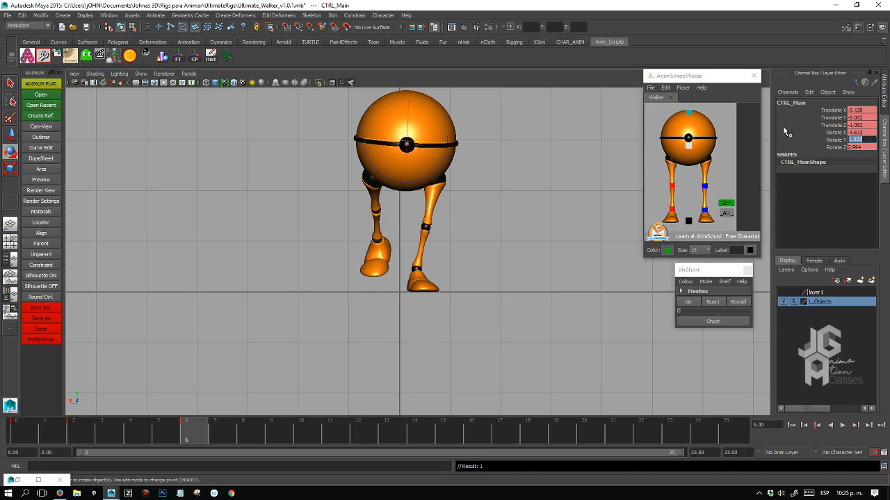
text(0)
mouse_move(186, 429)
mouse_down()
mouse_move(55, 407)
mouse_move(111, 415)
mouse_move(189, 397)
mouse_move(88, 431)
mouse_move(191, 425)
mouse_up()
click(686, 146)
Compare with frame 2, increase the main control's Rotate Z to about 3.6, and raise it to 0.003 on Translate Y.
key(comma)
key(period)
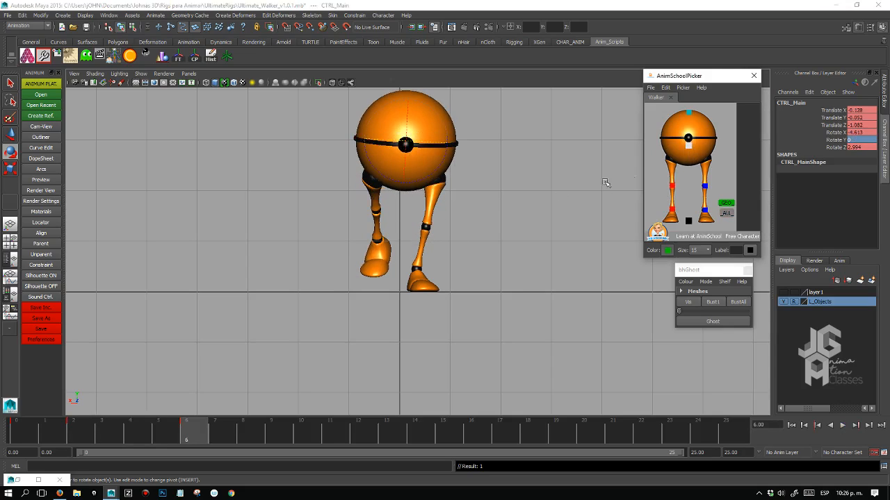
key(comma)
key(period)
key(comma)
key(period)
drag(445, 151, 446, 151)
key(w)
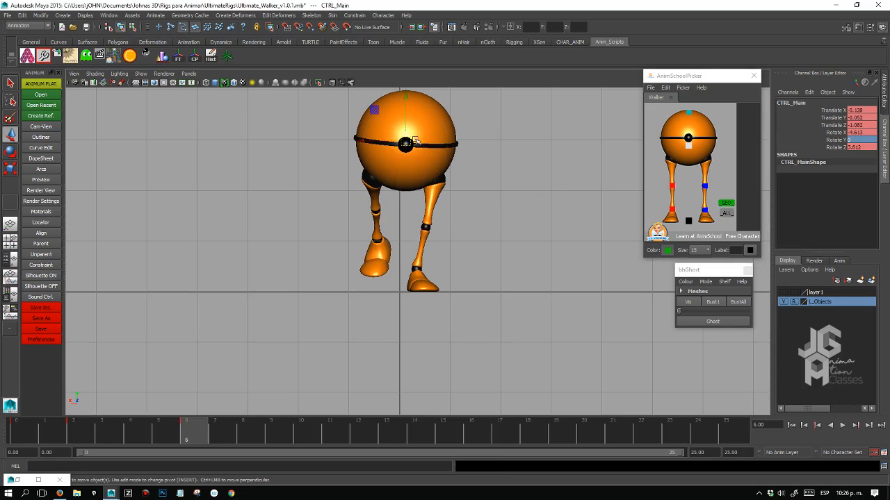
drag(406, 109, 405, 105)
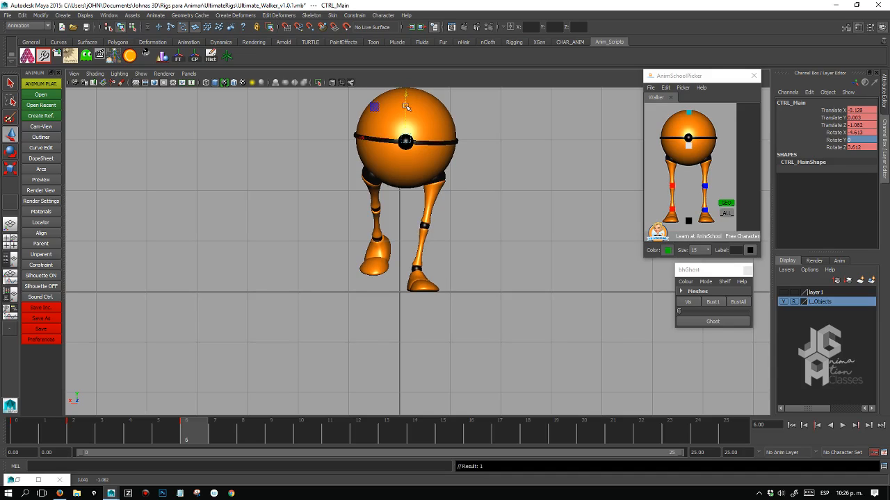
In the side view, move the main control forward to about -1.25 on Translate Z.
key(space)
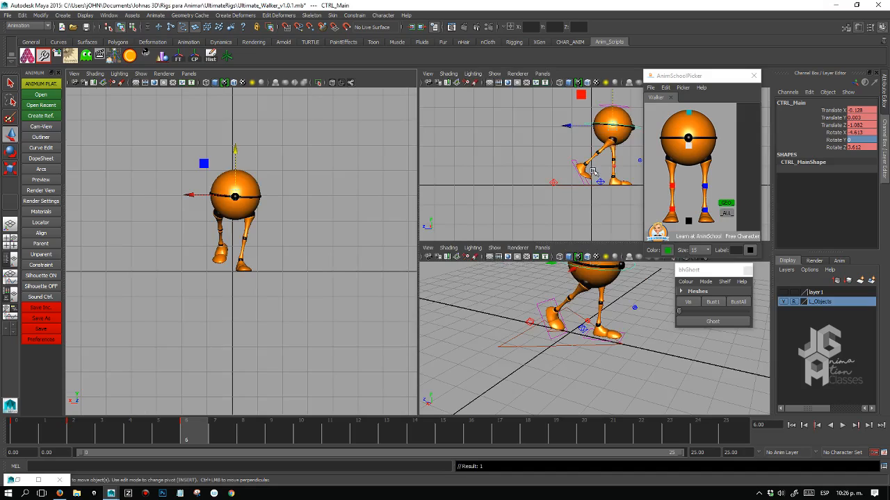
key(space)
drag(407, 179, 415, 178)
Inspect both knee controls and compare the body's side pose between frames 2 and 6.
click(706, 188)
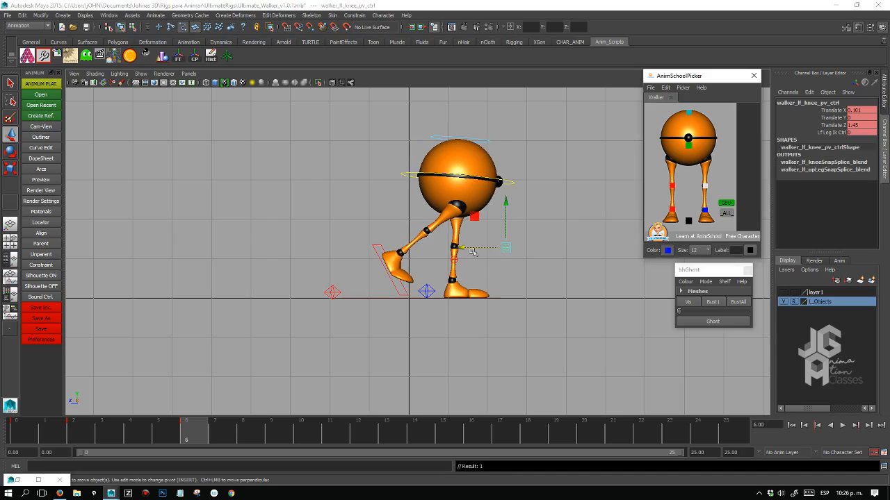
click(460, 250)
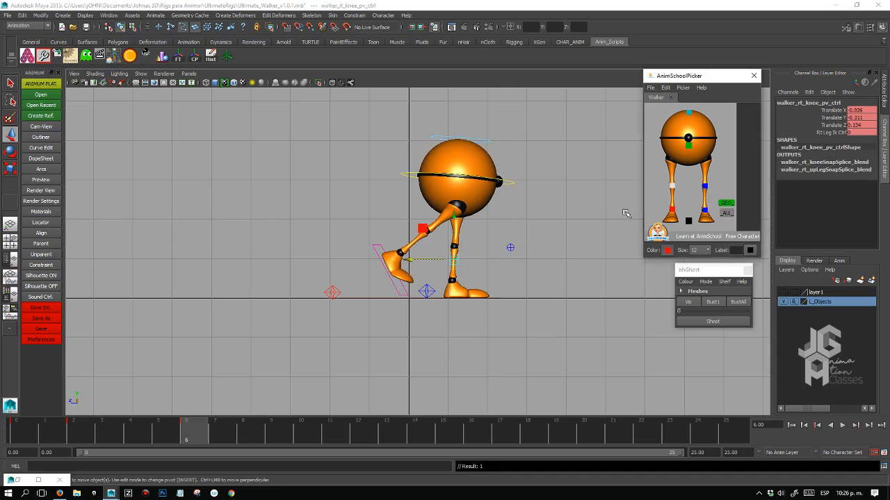
click(688, 145)
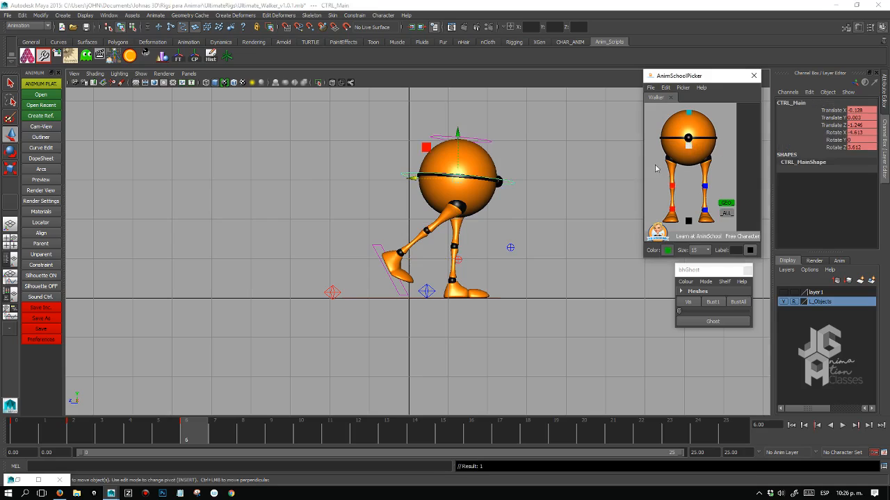
key(e)
key(comma)
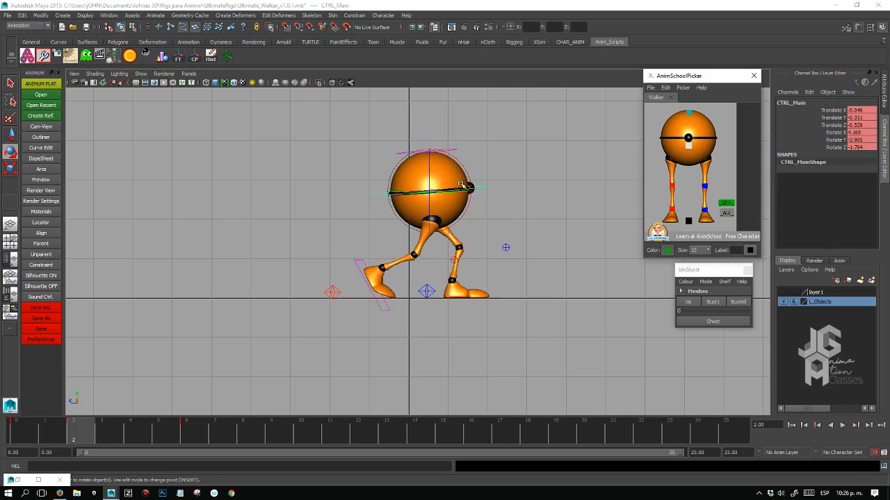
key(period)
key(comma)
key(period)
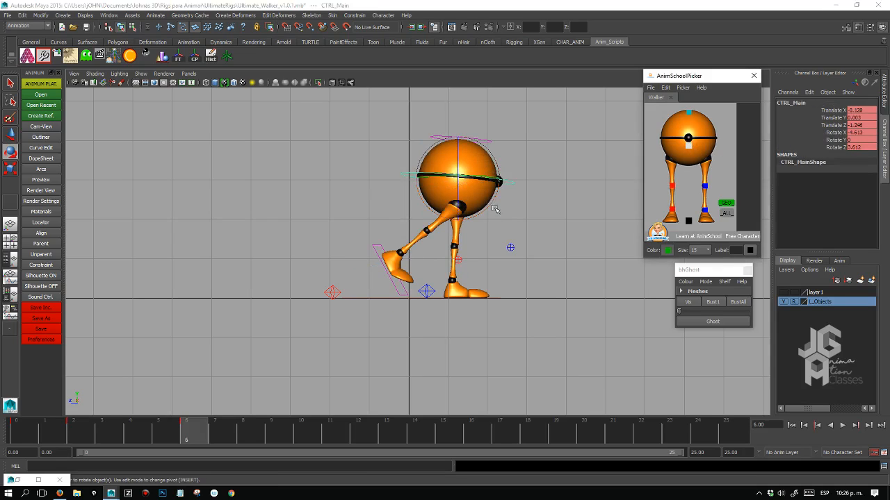
Set the right heel control's Foot Roll and Foot Break to 0 at frame 6.
click(672, 211)
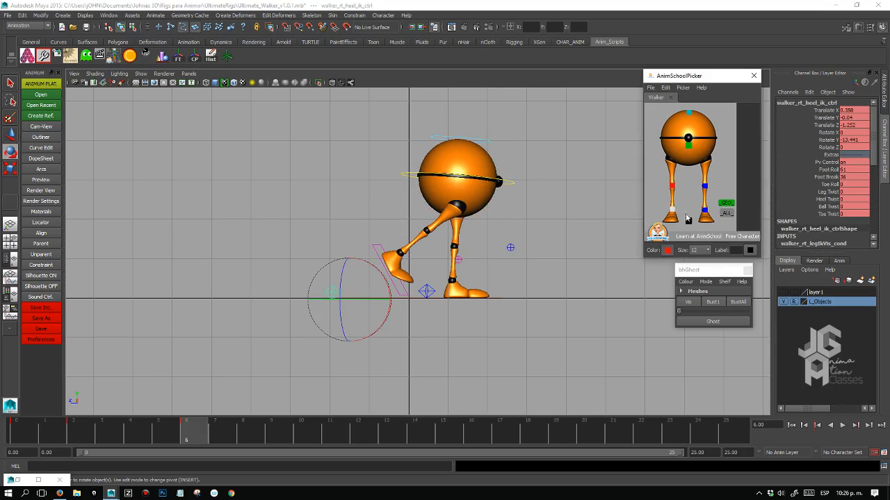
key(comma)
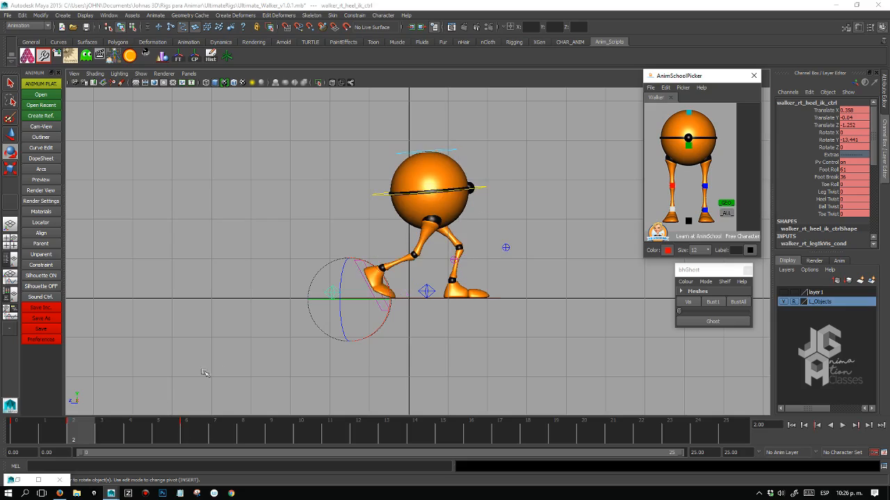
key(period)
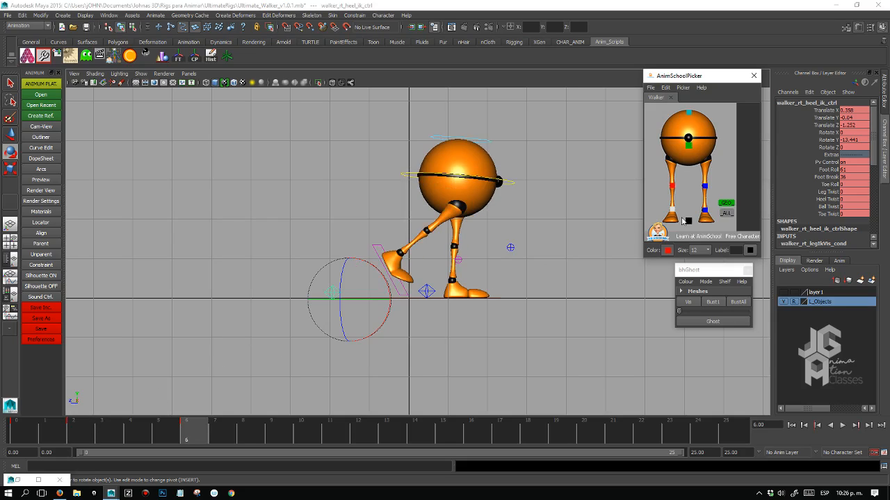
double_click(850, 176)
text(0)
key(Return)
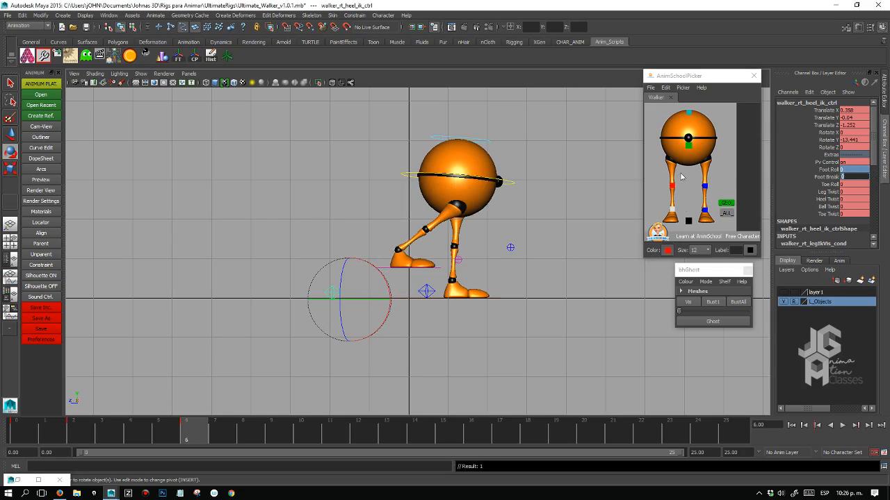
Move the right heel control to about 0.7 Translate Y and 0.83 Translate Z, and hide the control curves in the side view.
click(671, 209)
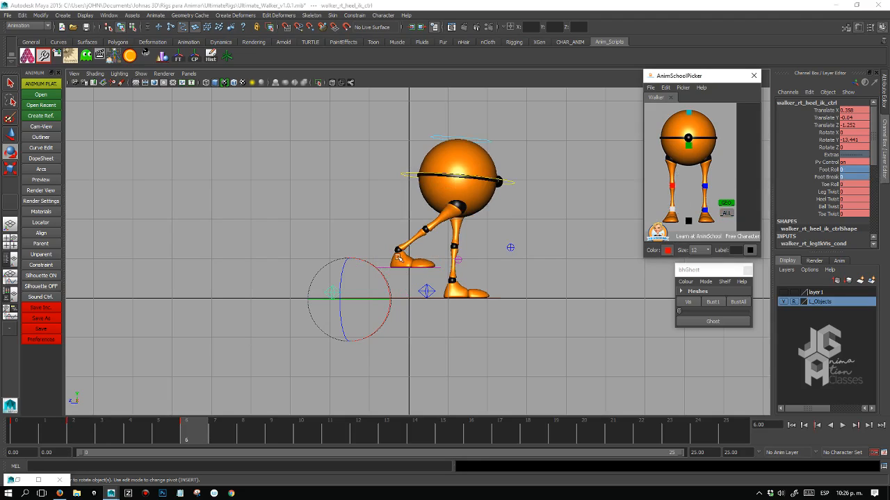
key(w)
drag(349, 299, 433, 271)
click(141, 74)
click(160, 116)
Rotate the right heel control to about 57.4 on Rotate X and reposition it to about 0.94 Translate Y and 0.73 Translate Z.
key(e)
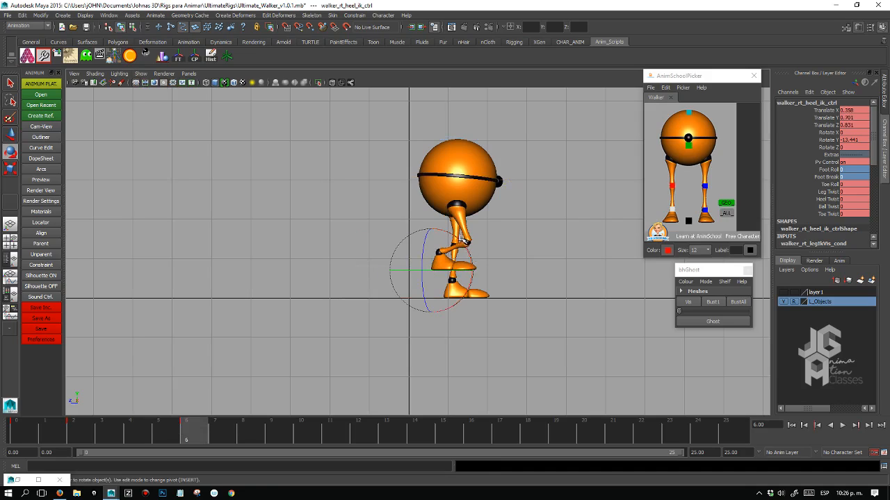
drag(461, 238, 452, 283)
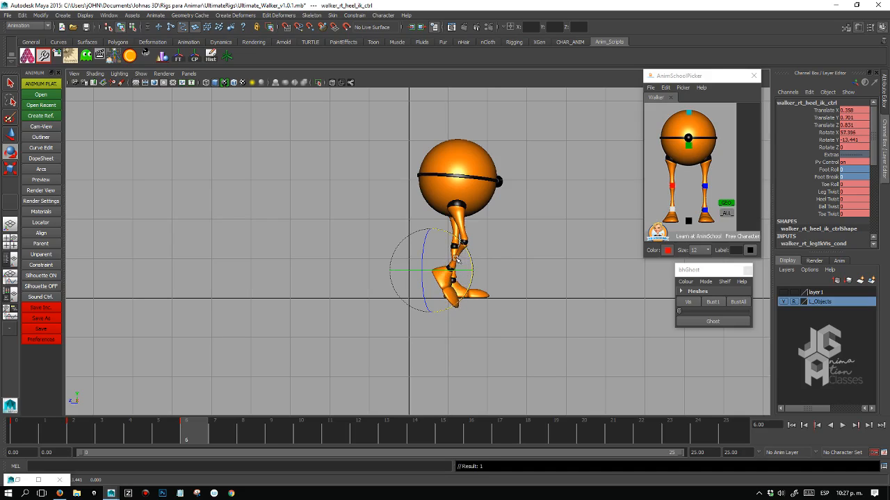
key(w)
drag(432, 272, 520, 247)
click(671, 187)
click(425, 262)
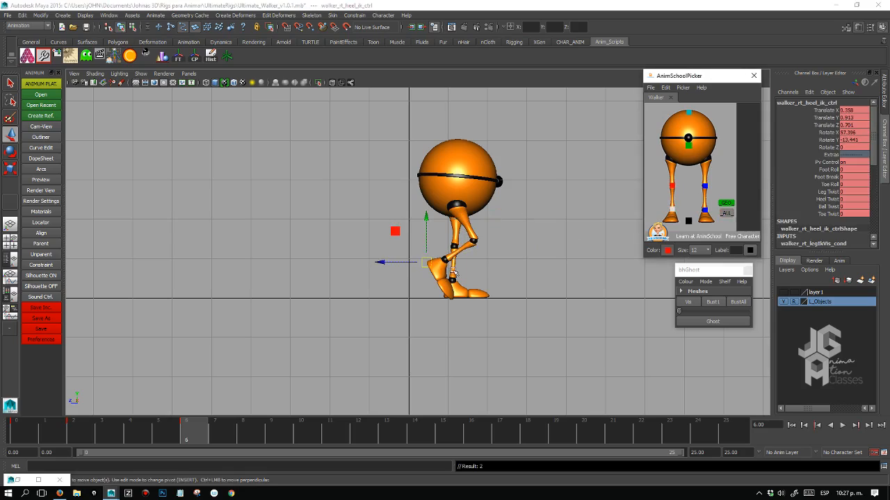
drag(424, 261, 423, 262)
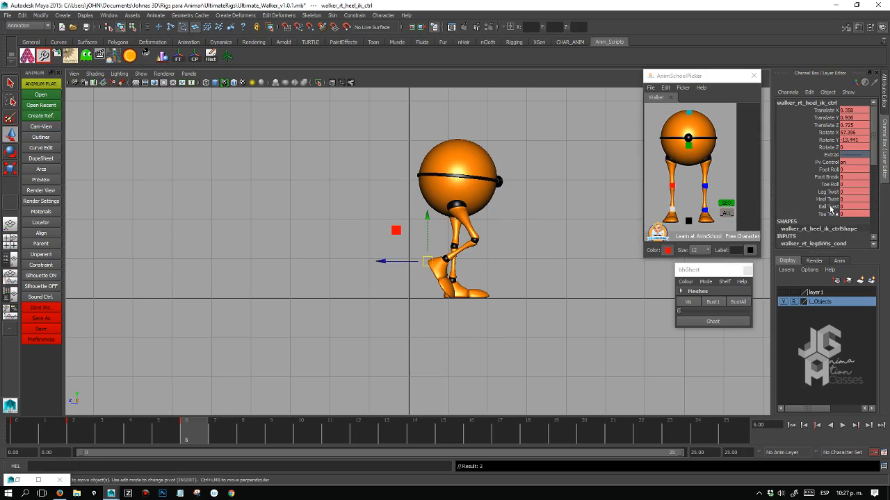
Bend the right foot's toes by setting the heel control's Toe Roll to about 24.3.
click(829, 184)
middle_drag(500, 249, 563, 257)
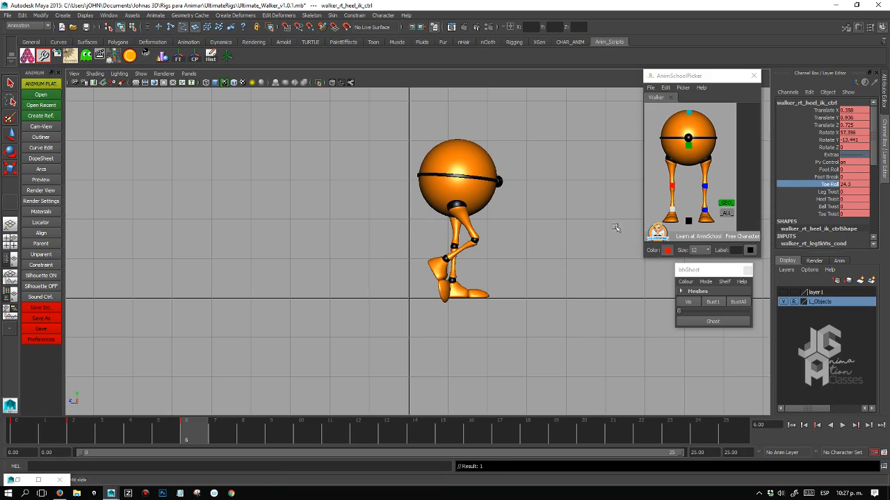
key(w)
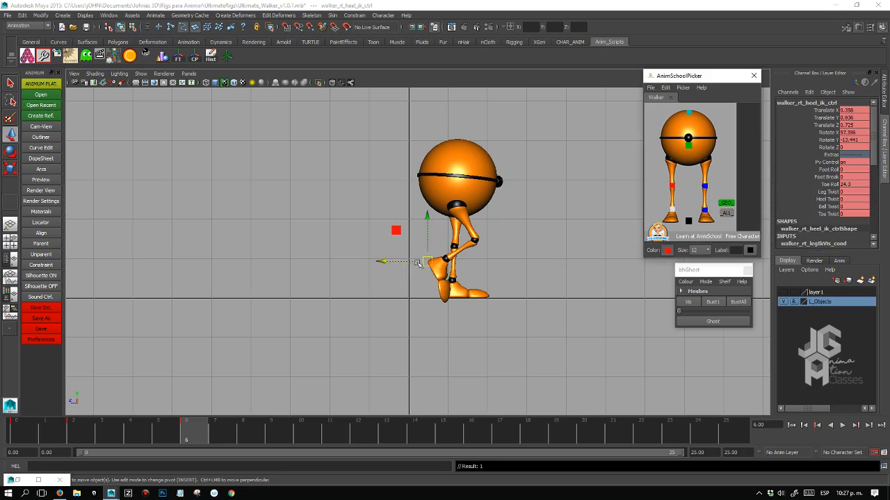
Lift the right heel control to about 1.1 Translate Y and 0.62 Translate Z, and rotate it to about 62.3 on Rotate X.
key(e)
drag(459, 237, 465, 243)
key(w)
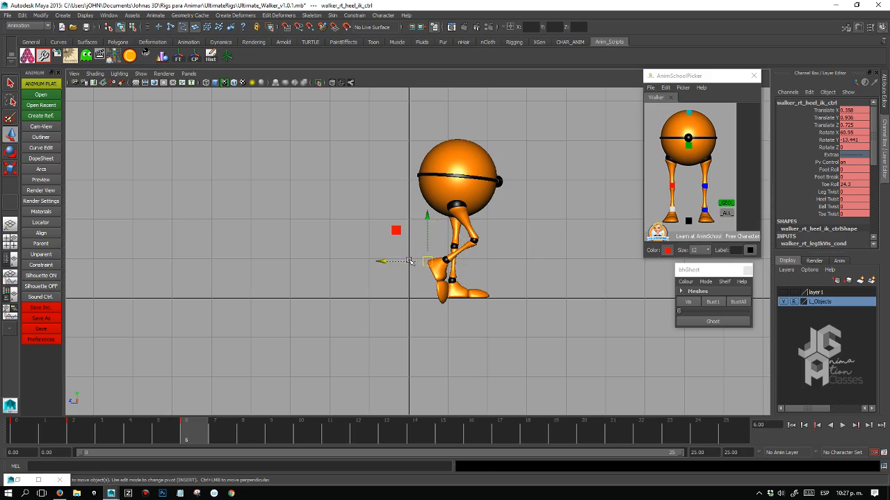
drag(408, 261, 405, 262)
drag(423, 217, 424, 212)
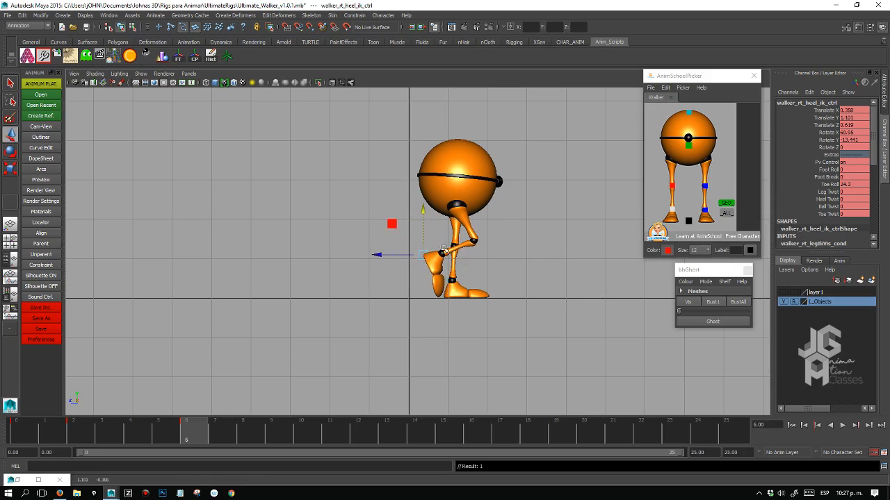
key(e)
drag(462, 262, 461, 267)
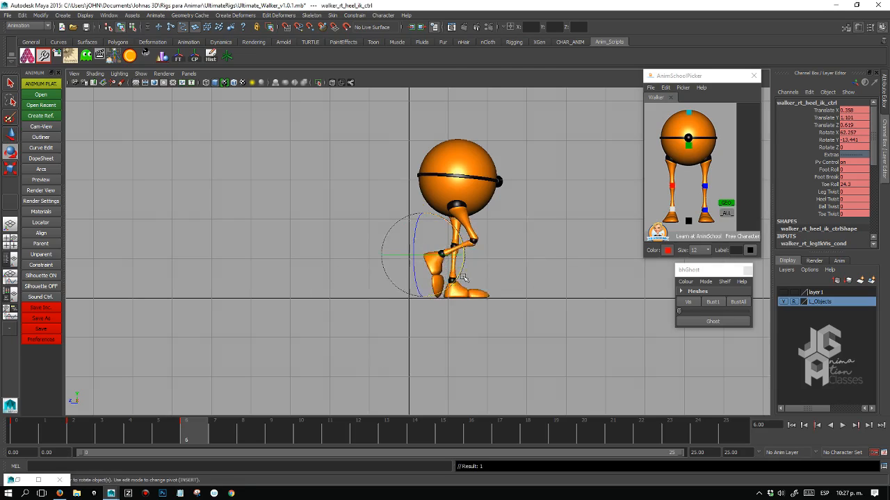
Compare frame 6 with the earlier key poses in the front view and shift the right heel control to about 0.3 Translate X.
key(space)
key(space)
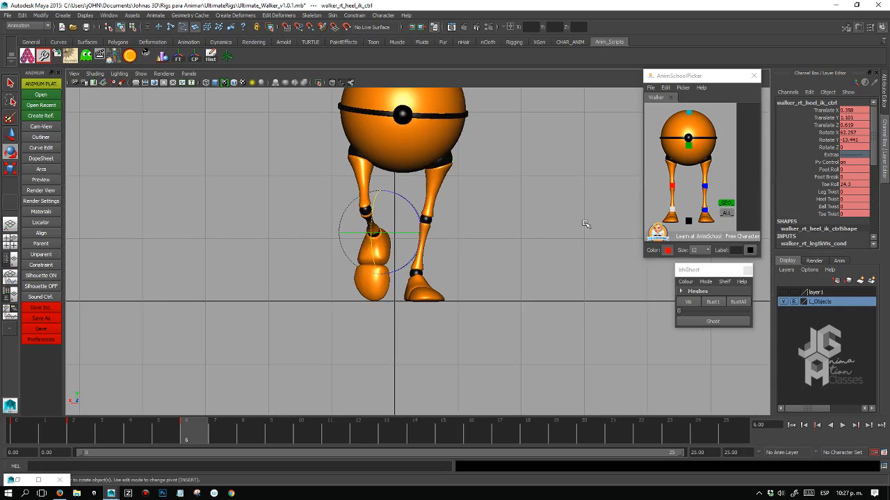
key(comma)
key(period)
key(comma)
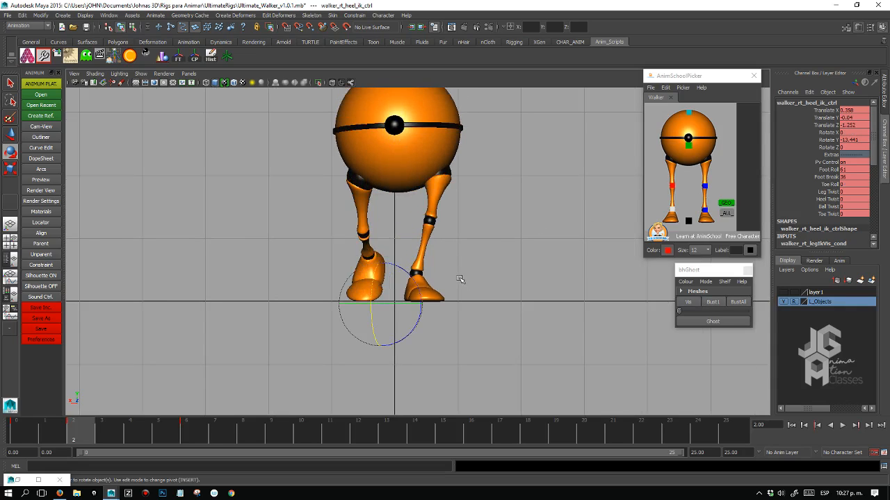
key(comma)
key(period)
key(period)
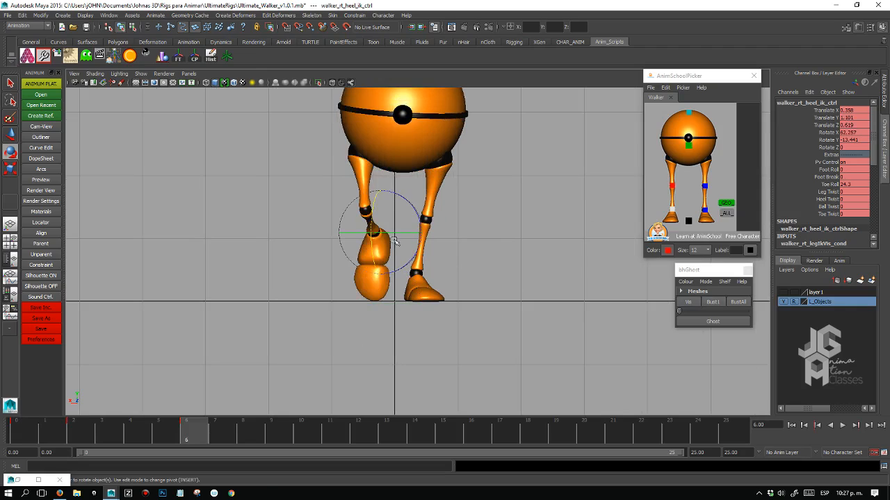
key(w)
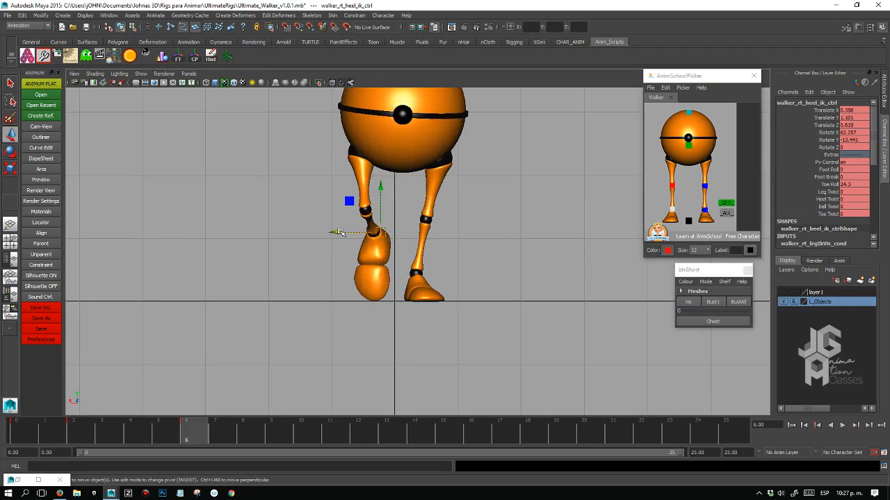
mouse_move(342, 233)
mouse_down()
mouse_move(333, 233)
mouse_move(342, 221)
mouse_move(328, 221)
mouse_move(339, 223)
mouse_up()
Examine both knee pole vector controls and the frame 6 leg pose in the front and perspective views.
click(671, 186)
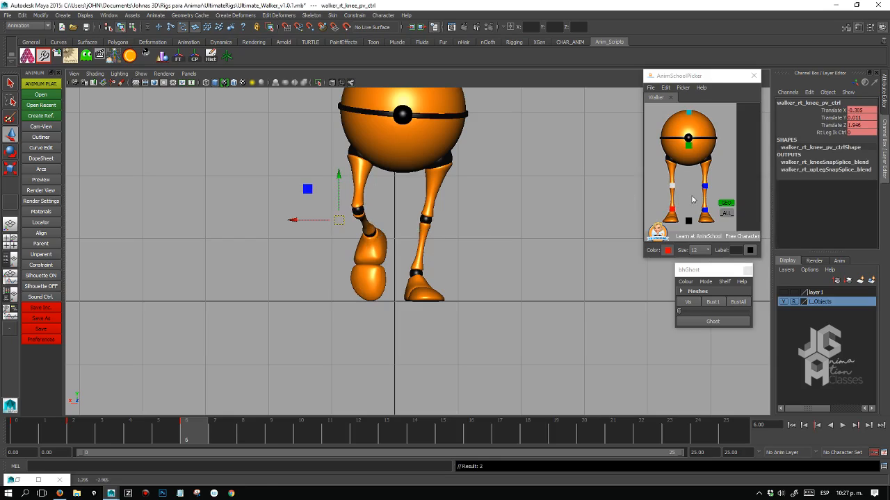
click(704, 186)
drag(440, 221, 456, 223)
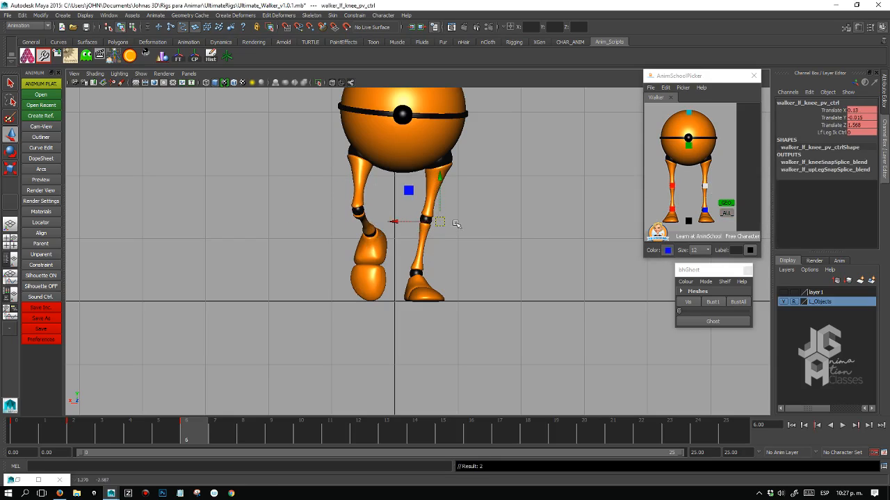
scroll(490, 230, down, 4)
key(space)
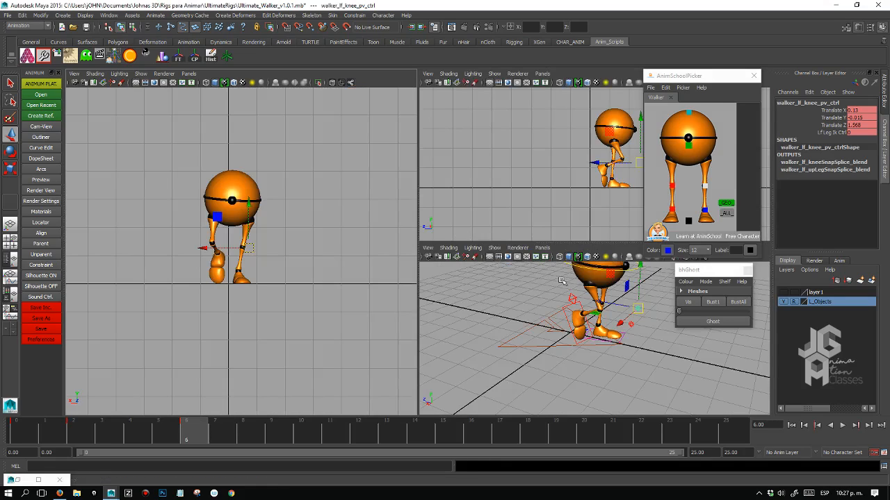
key(space)
alt+drag(603, 313, 520, 252)
key(space)
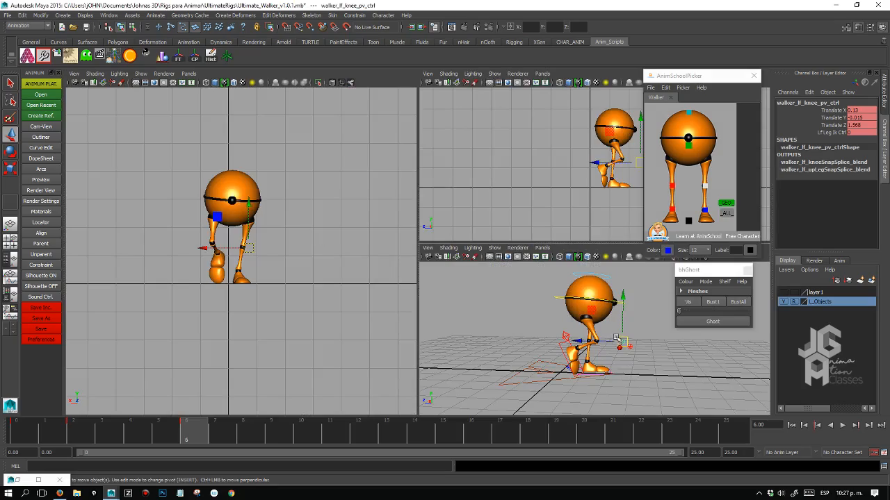
key(space)
alt+drag(472, 327, 407, 314)
Clear all existing ghosts and create a ghost of the frame 2 pose as reference for frame 6 in the front view.
click(673, 210)
key(space)
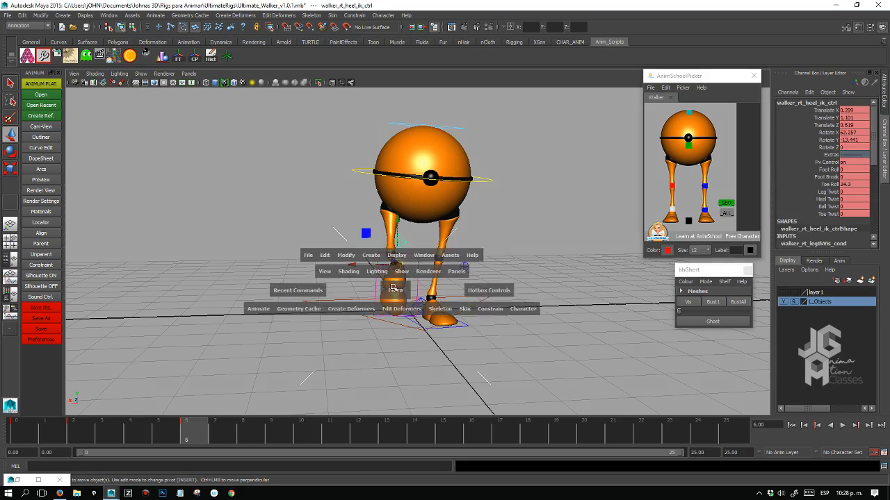
key(space)
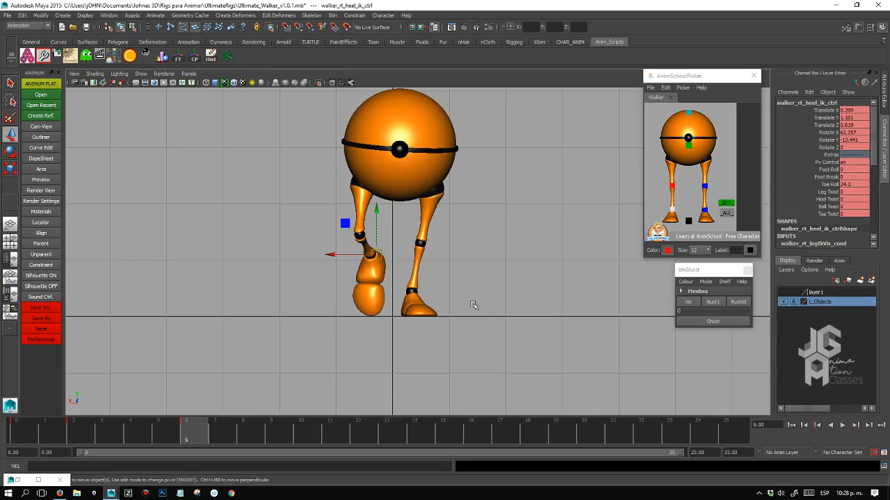
key(comma)
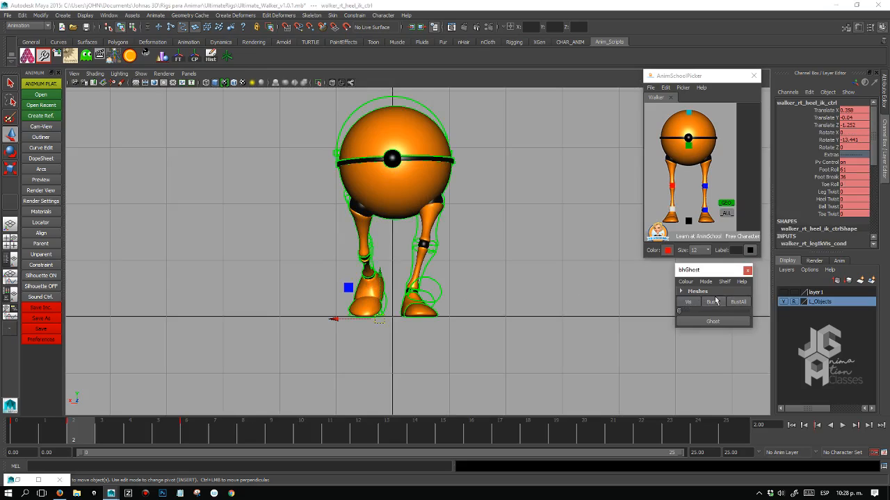
click(738, 301)
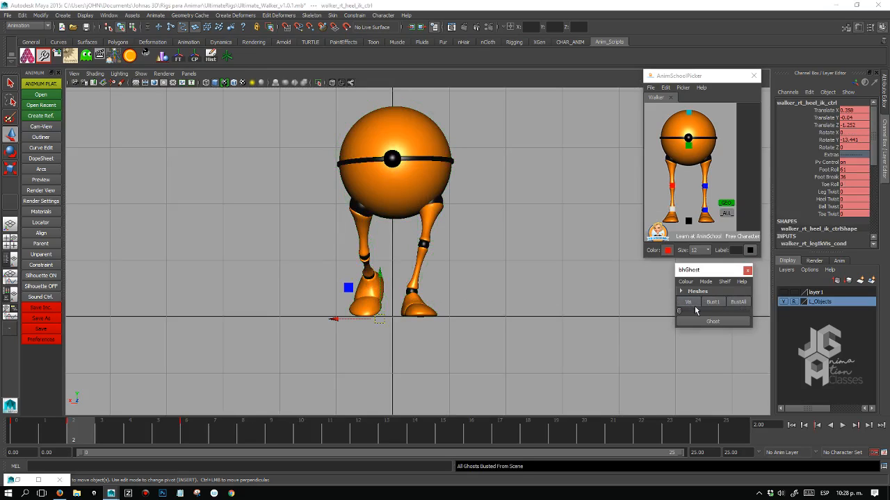
click(709, 321)
key(period)
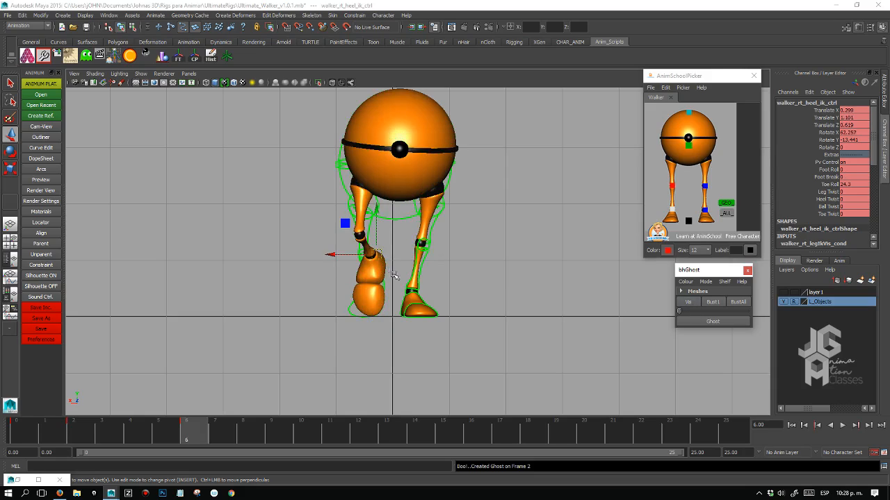
Move the right heel control inward to about 0.24 Translate X and rotate it to about -16 on Rotate Y.
click(727, 214)
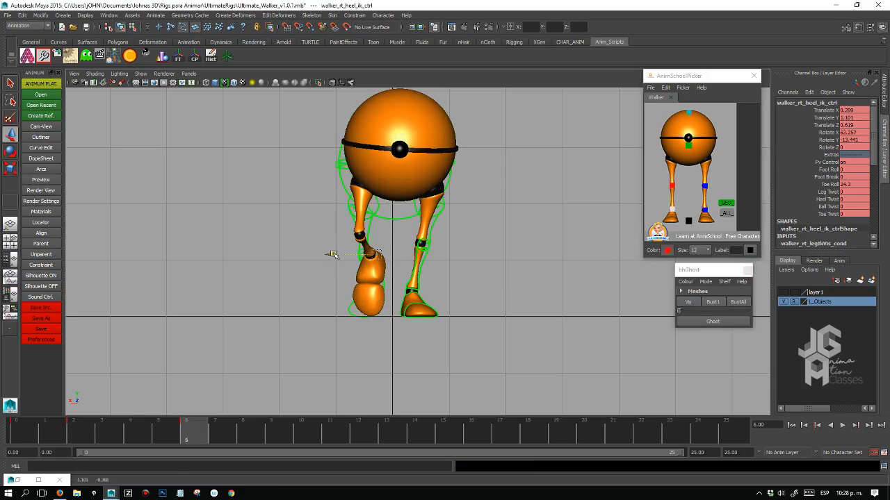
drag(330, 254, 365, 250)
key(e)
Check the key poses in the side view and adjust the right heel control to about 64.3 Rotate X, 1.13 Translate Y and 0.64 Translate Z.
key(space)
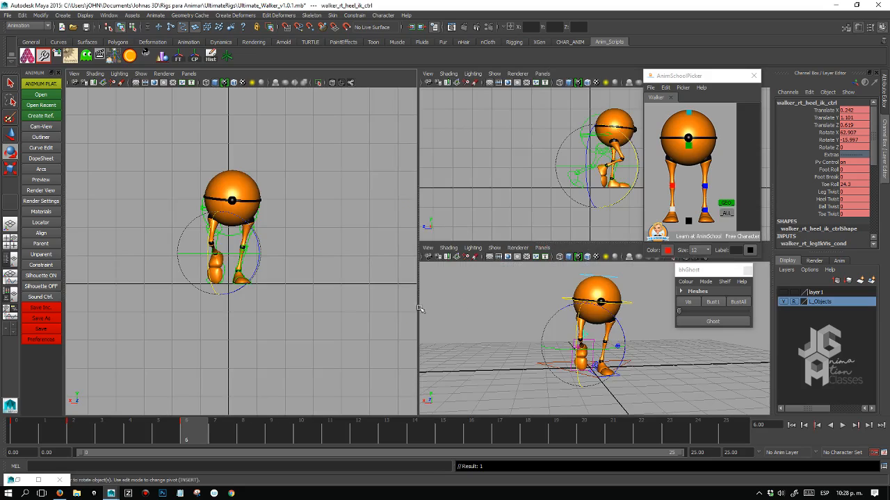
key(space)
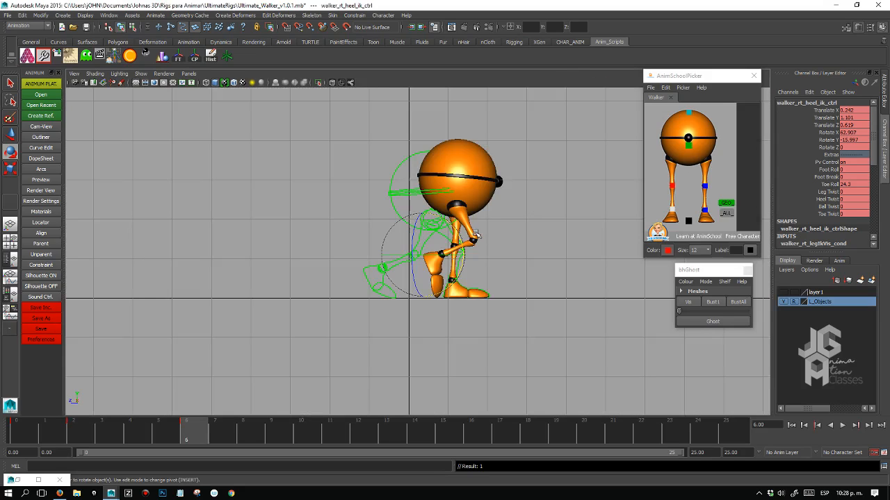
key(comma)
key(comma)
key(period)
key(period)
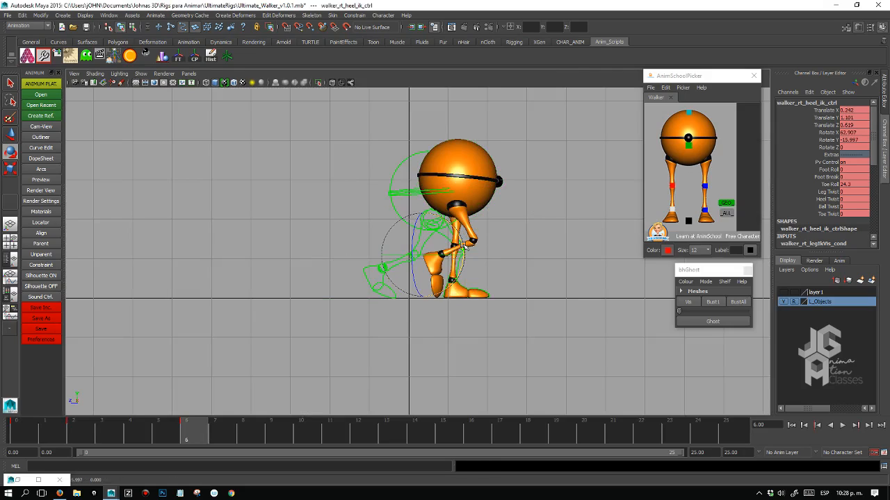
drag(464, 247, 426, 259)
key(s)
key(w)
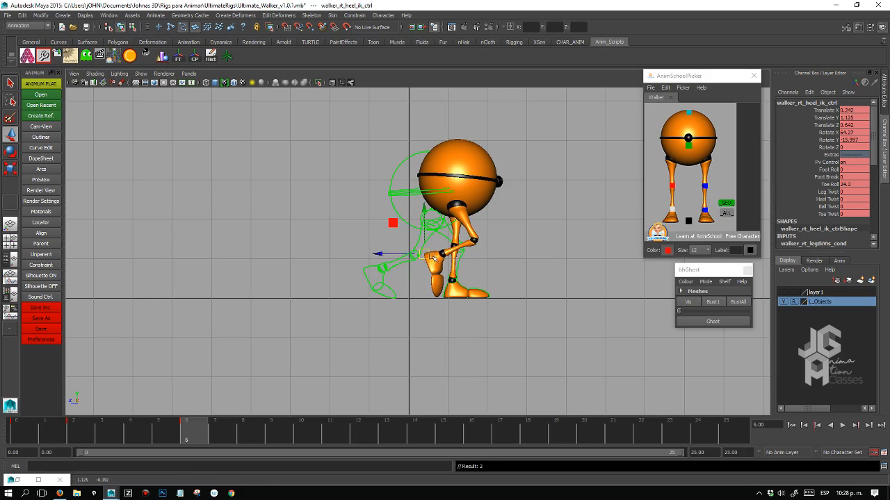
drag(424, 211, 430, 214)
Move the right knee pole vector control to about -0.34 Translate X, -0.01 Translate Y and 2.09 Translate Z.
click(669, 185)
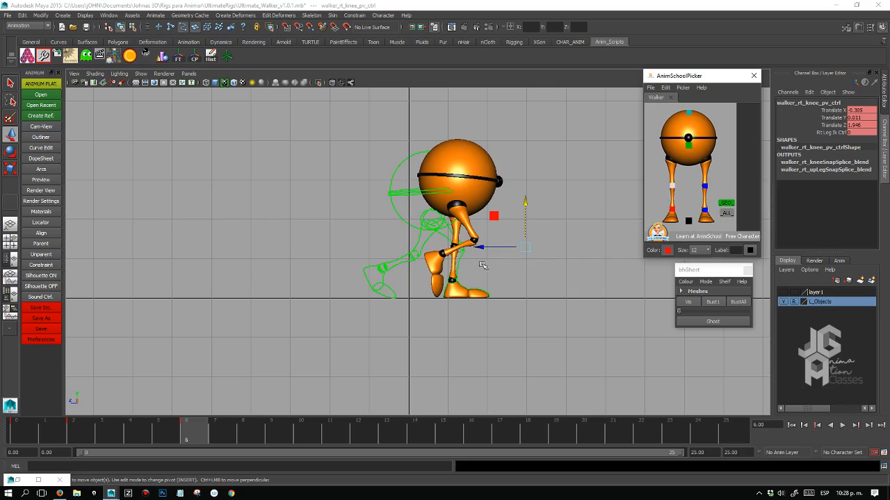
key(space)
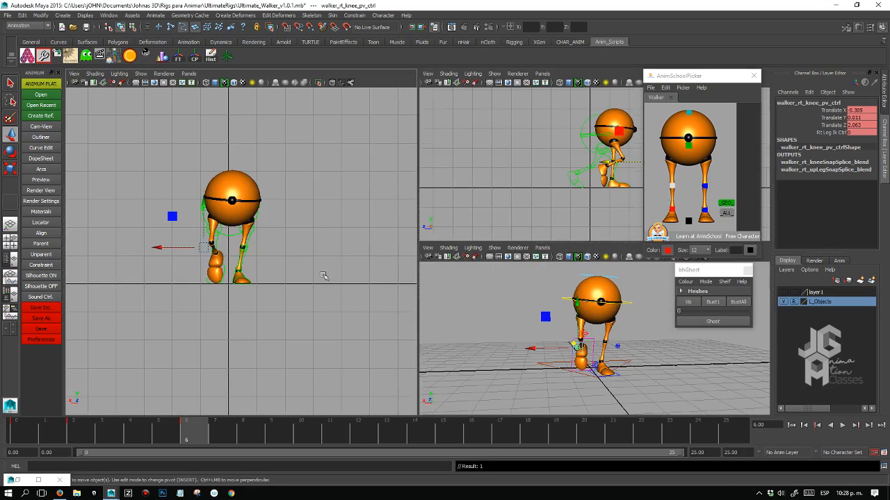
key(space)
drag(333, 243, 334, 243)
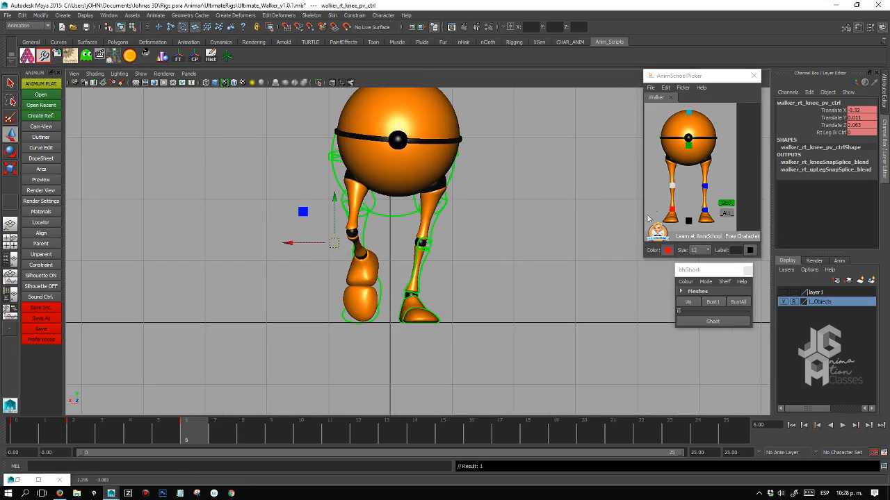
click(669, 207)
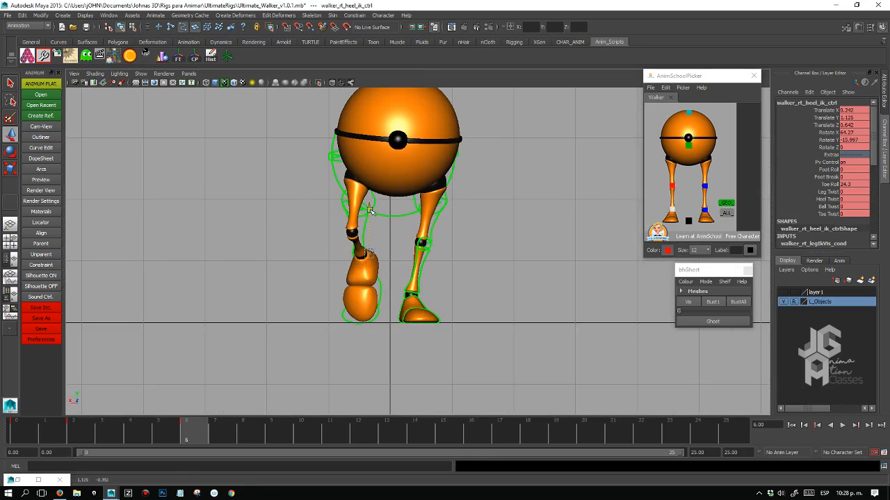
click(671, 186)
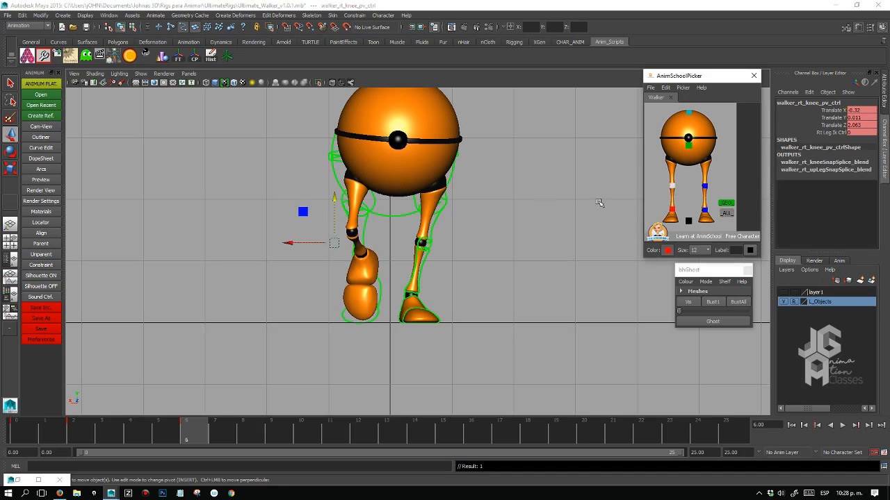
drag(331, 243, 328, 245)
key(space)
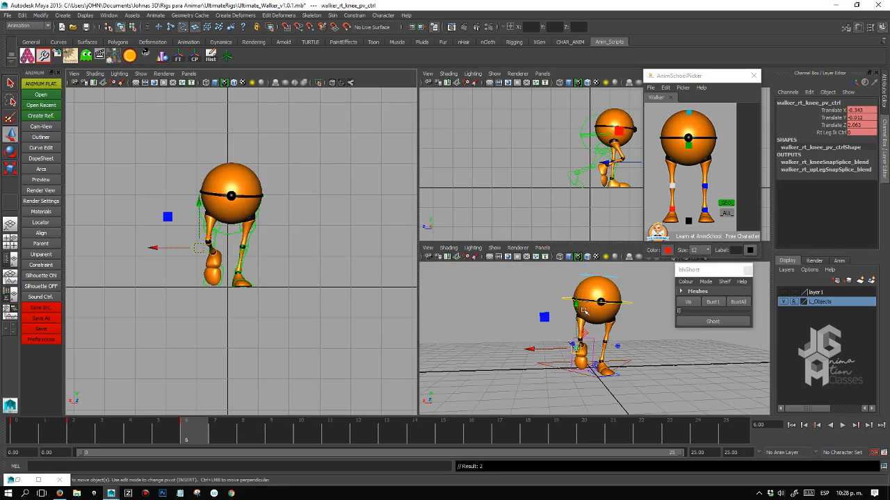
key(space)
drag(485, 248, 493, 248)
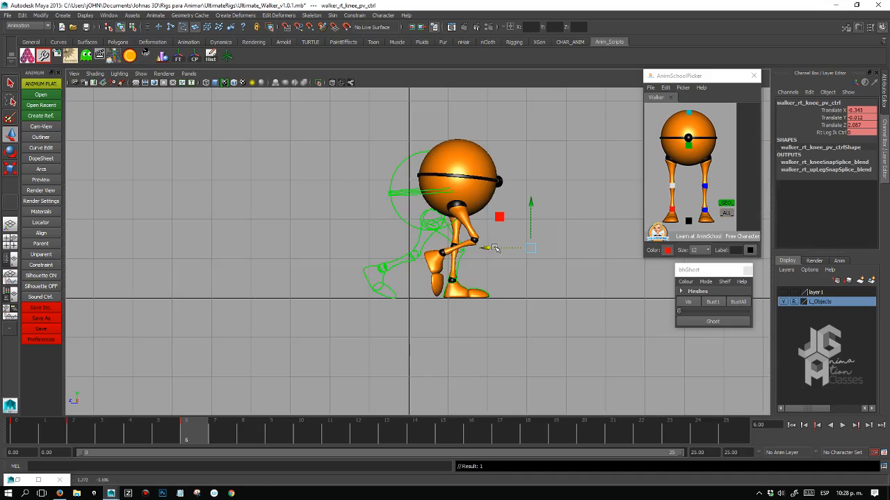
Select the main body control and review the walk poses in the front view.
click(682, 150)
key(space)
key(space)
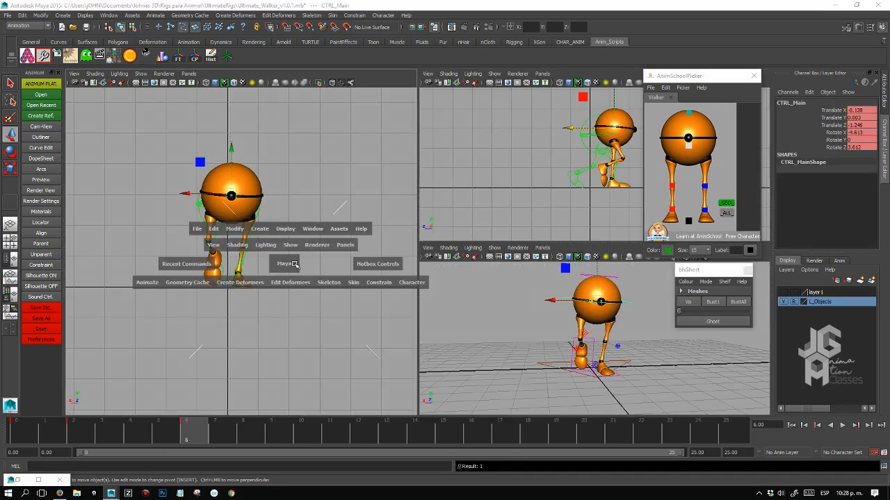
key(alt+v)
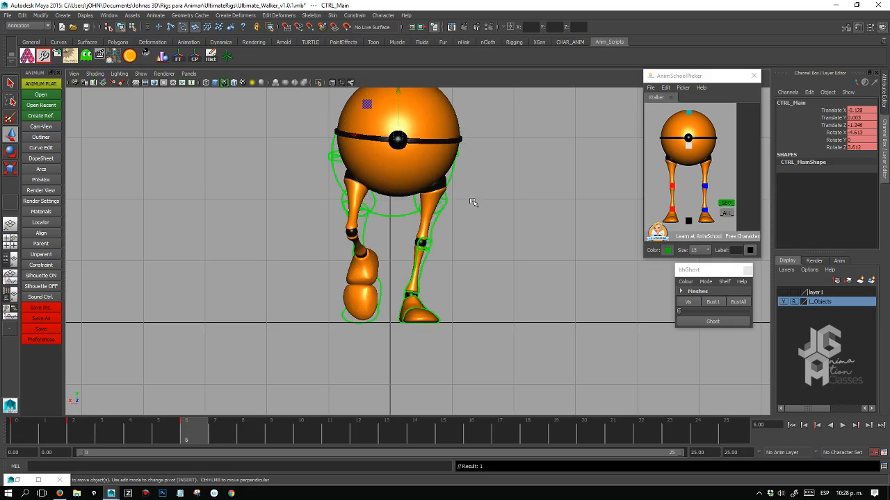
key(comma)
click(741, 141)
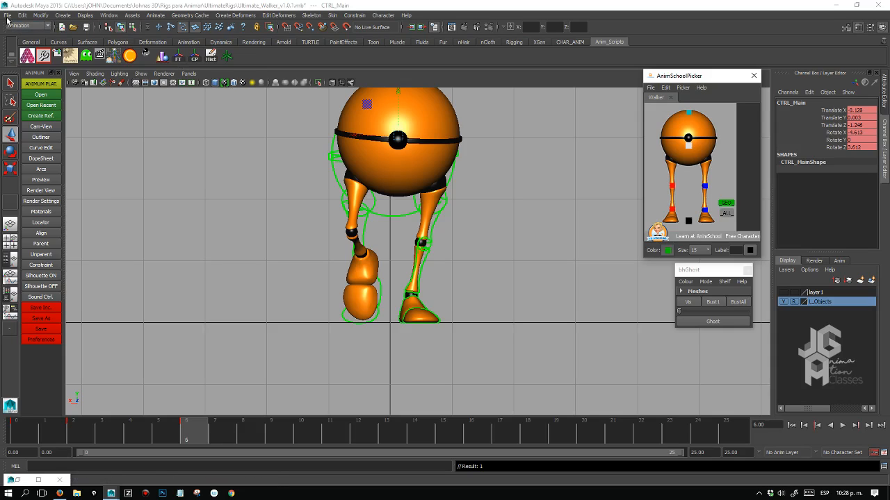
Save the scene as a new Maya Binary file named walker_ciclo_blocking_01.
click(7, 17)
click(39, 60)
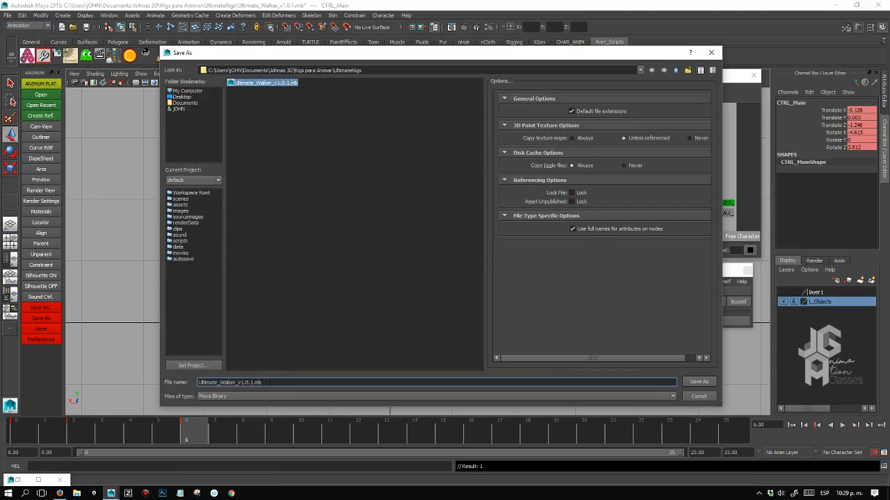
drag(271, 382, 186, 381)
text(wal)
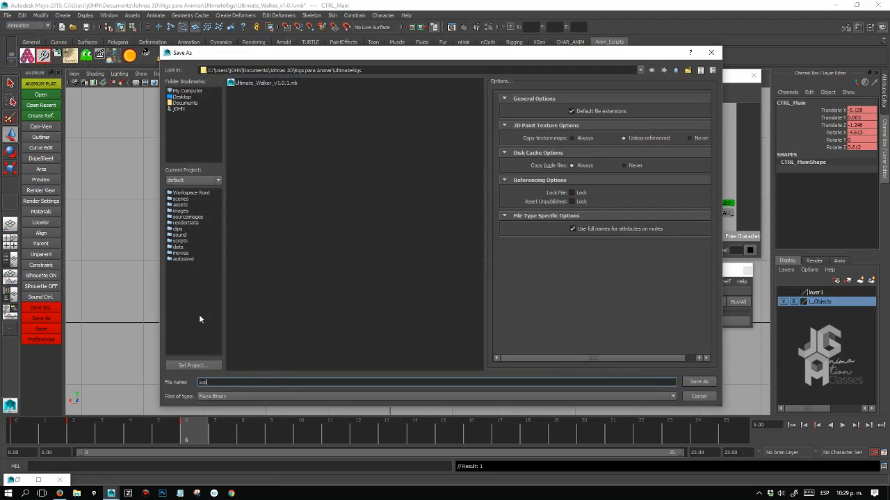
text(ker_ciclo_blocking_01)
click(698, 382)
Select the main body control and show only its Translate Z curve in the Graph Editor.
click(688, 145)
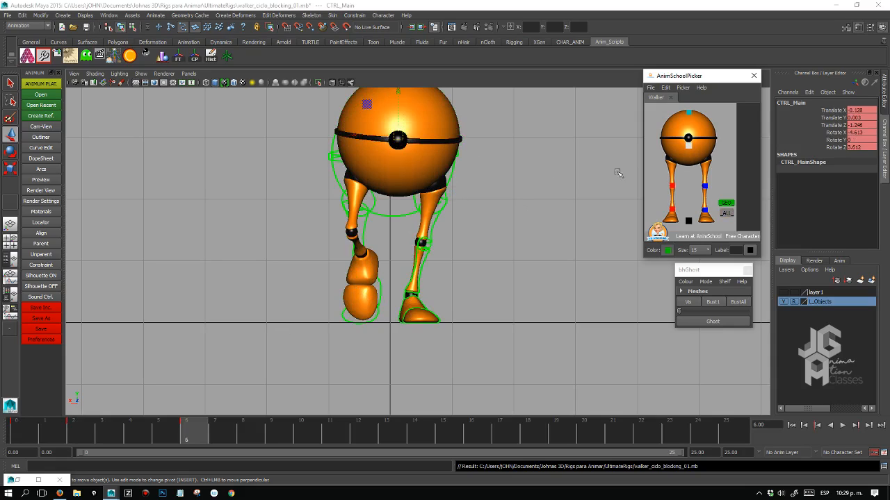
click(47, 148)
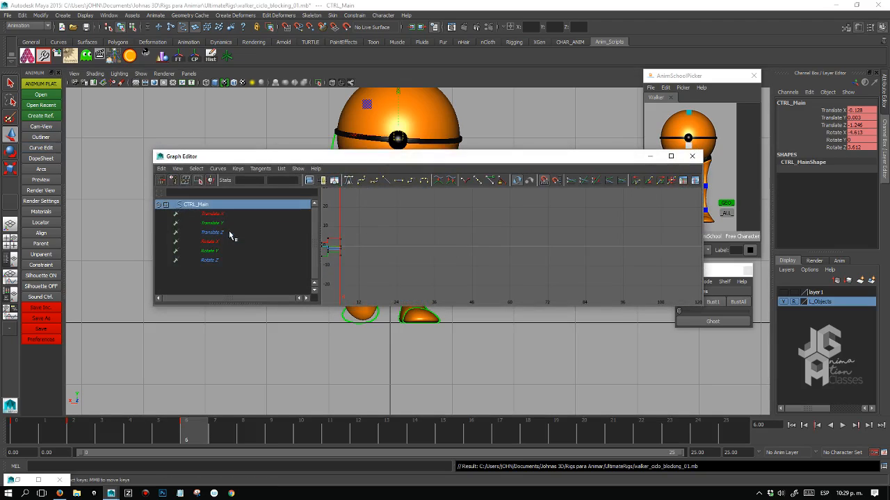
click(230, 234)
key(f)
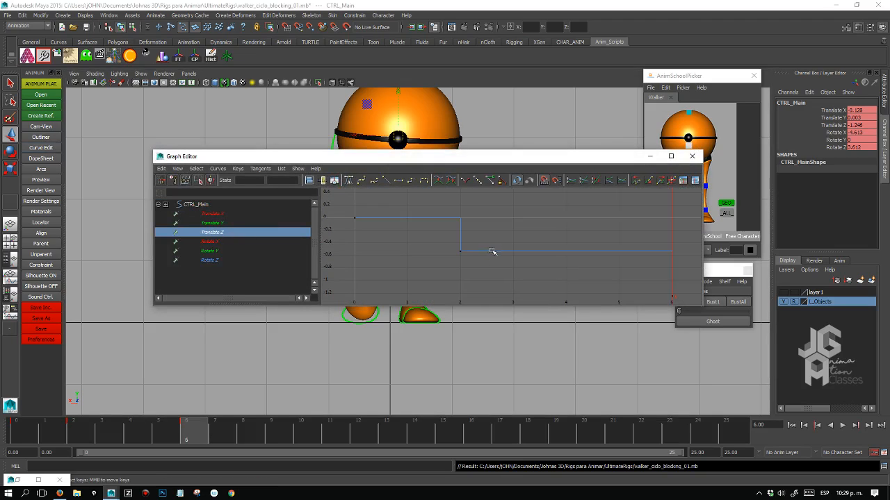
Try lowering the frame 0 key of the body's Translate Z curve to -0.34, and undo the move.
drag(356, 214, 362, 228)
middle_drag(361, 239, 398, 233)
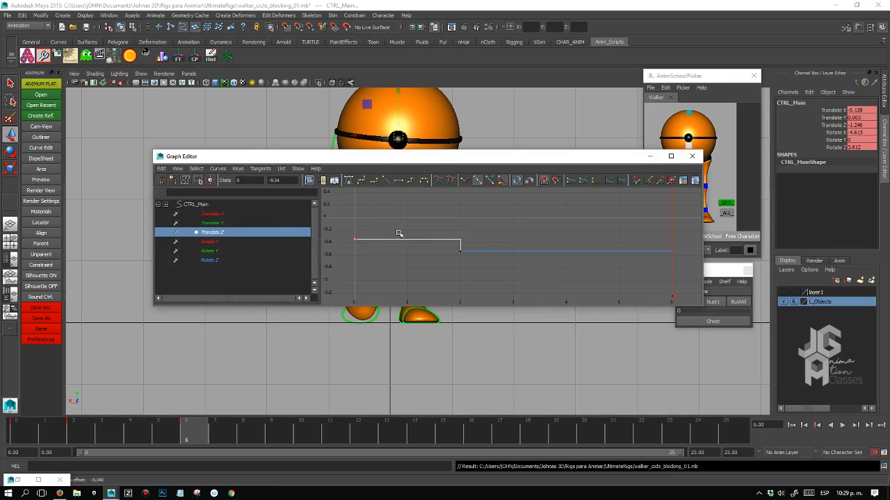
key(ctrl+z)
Inspect the body's Translate Z keys at frames 2 and 6.
drag(434, 233, 474, 260)
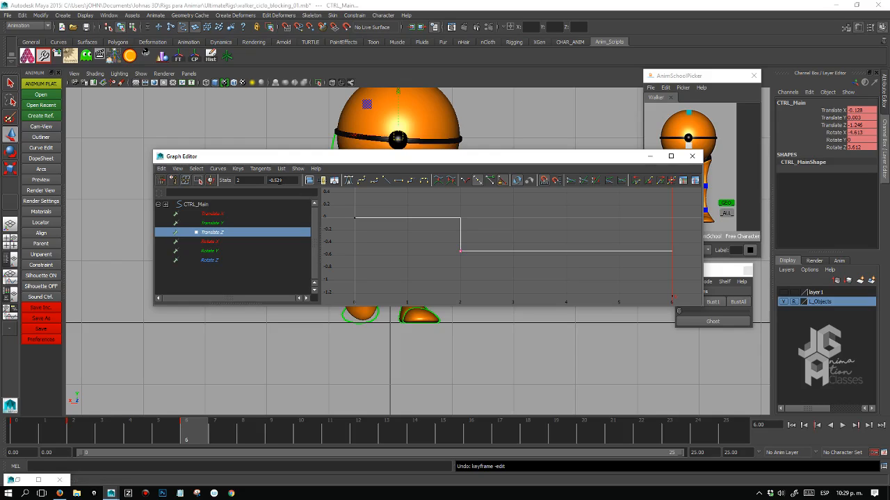
drag(656, 284, 685, 304)
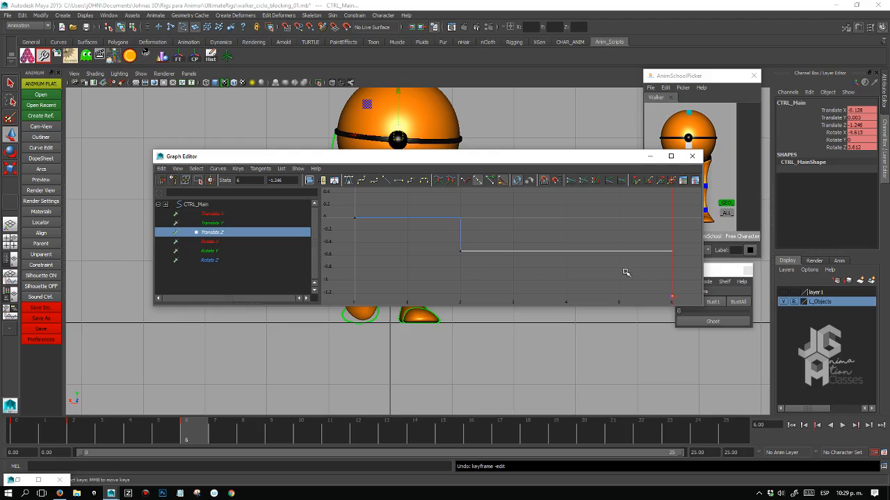
alt+middle_drag(586, 262, 562, 243)
alt+right_drag(569, 248, 554, 234)
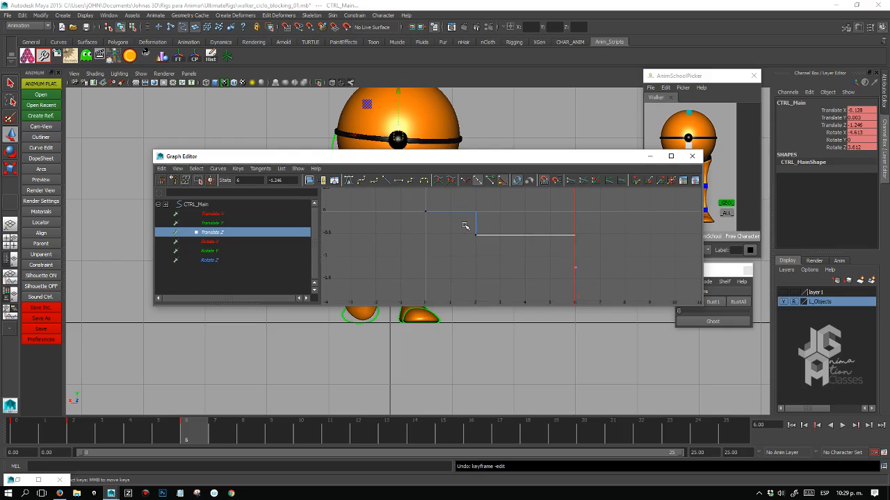
drag(466, 225, 500, 249)
Go to frame 0 and show the walker in the side view, with the Graph Editor moved lower to reveal the body.
click(33, 426)
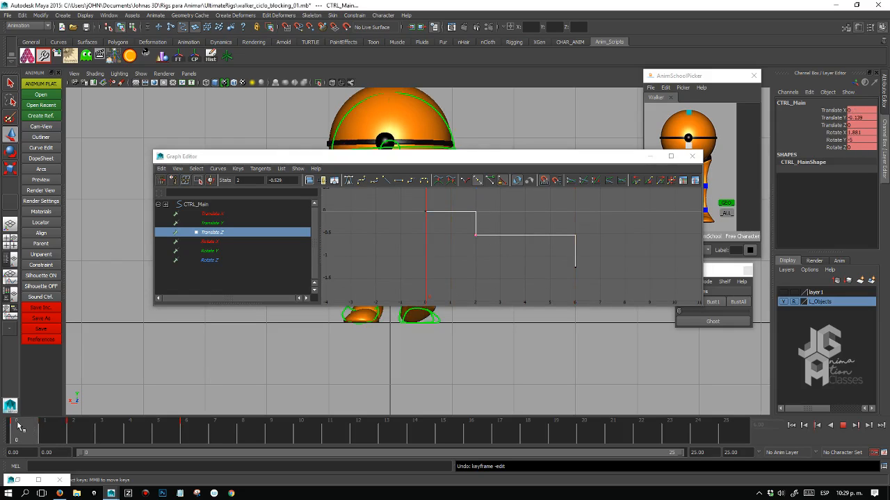
drag(494, 157, 444, 231)
key(space)
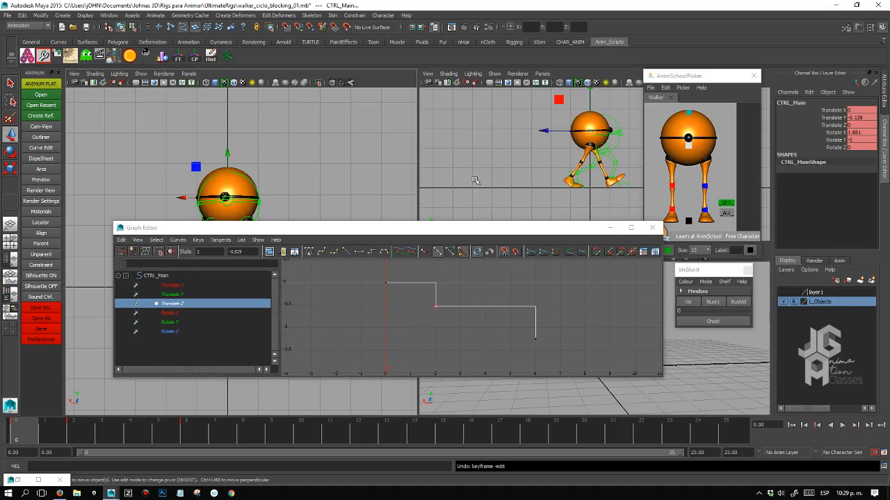
key(space)
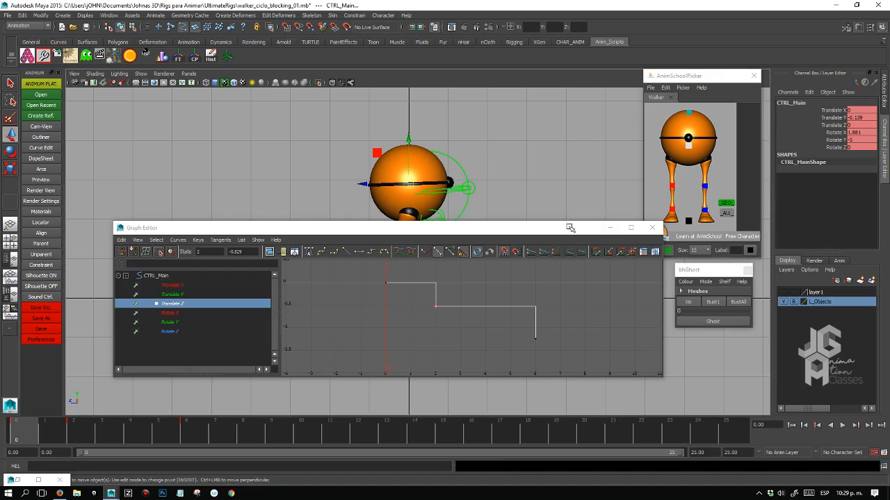
Set the frame 2 key of the body's Translate Z curve to -0.5.
click(569, 227)
click(687, 142)
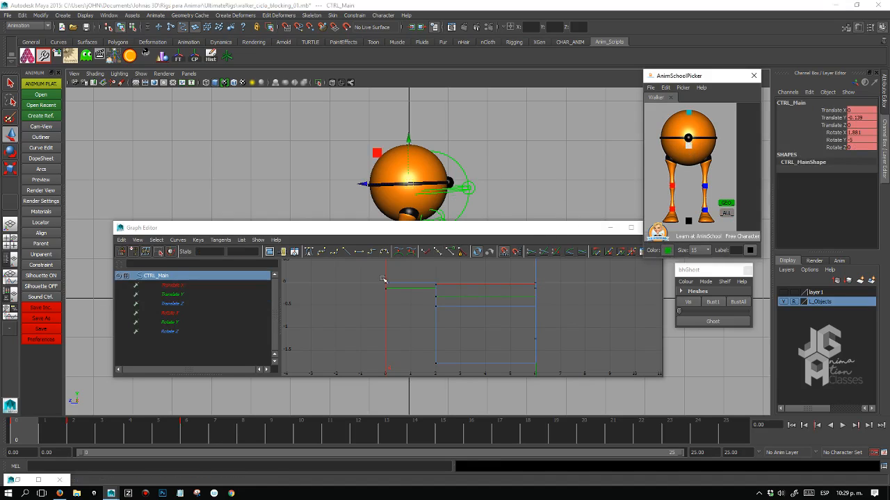
click(177, 304)
click(436, 307)
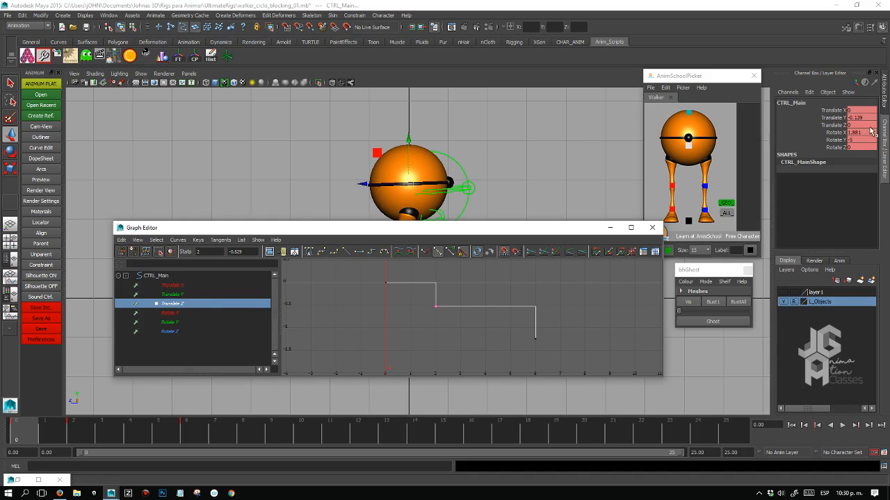
click(439, 321)
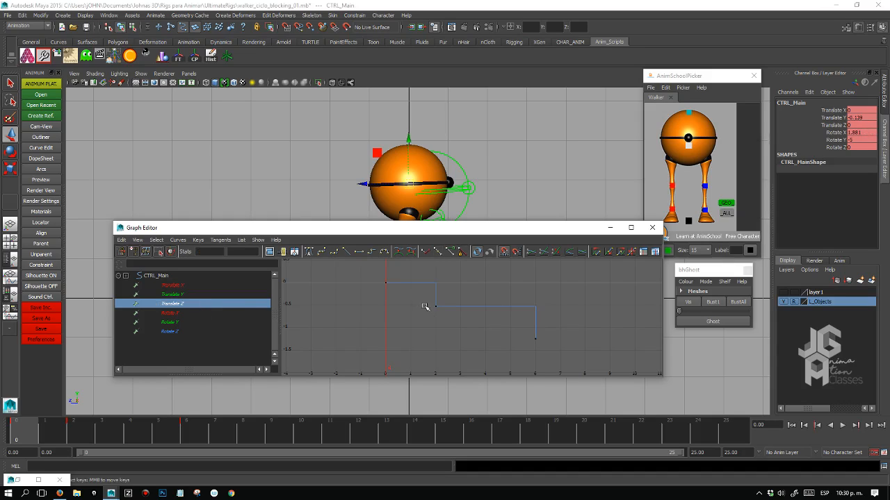
drag(425, 305, 444, 312)
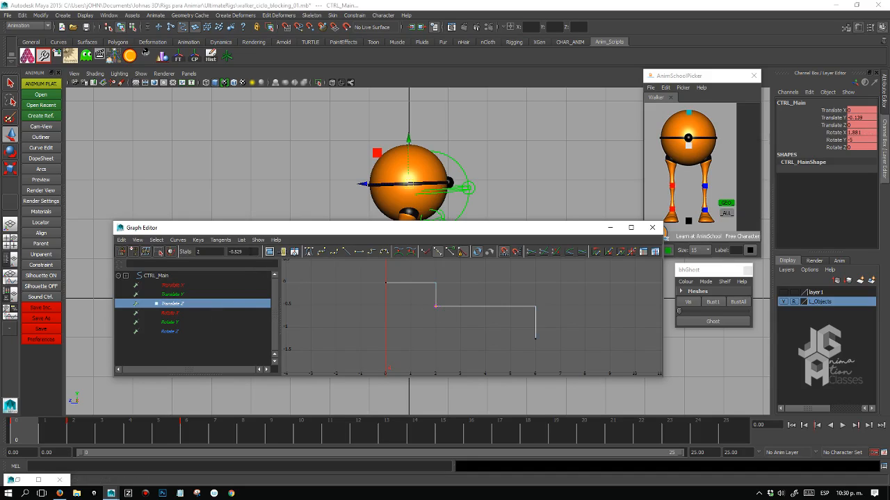
drag(247, 252, 240, 252)
key(Return)
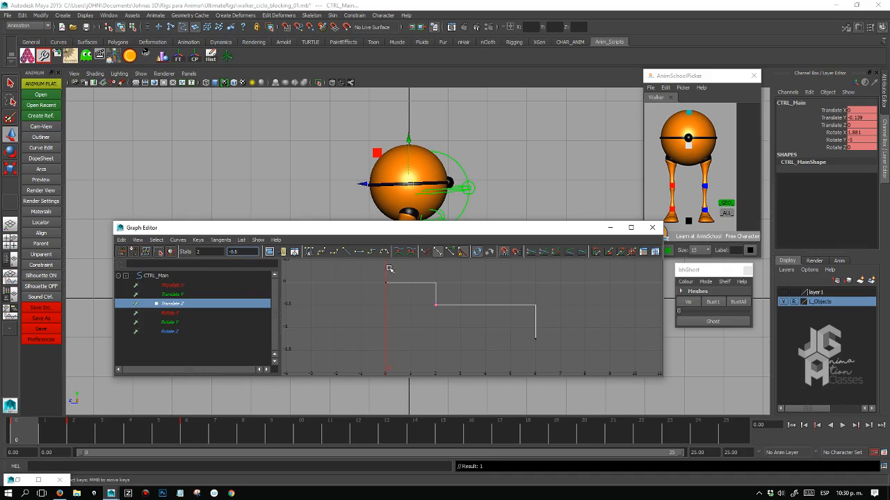
Set the frame 6 key of the body's Translate Z curve to -1 and isolate the curve again.
click(535, 339)
text(-1)
key(Return)
click(685, 163)
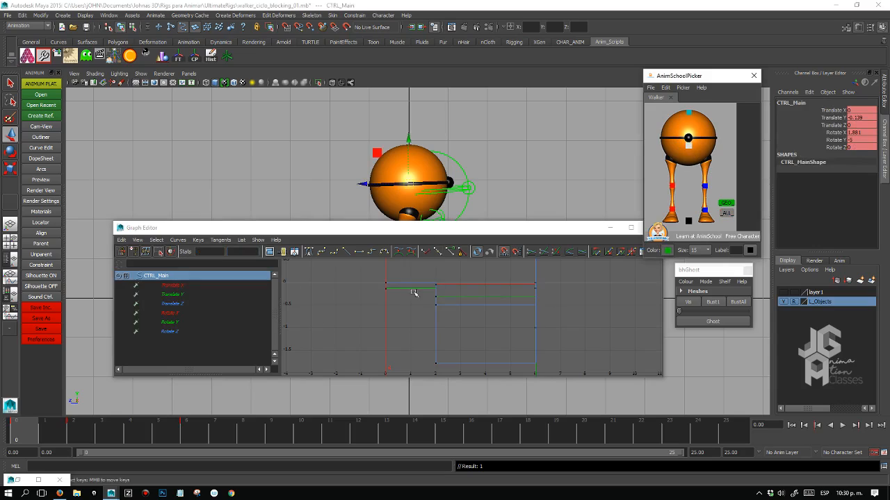
click(189, 304)
click(532, 328)
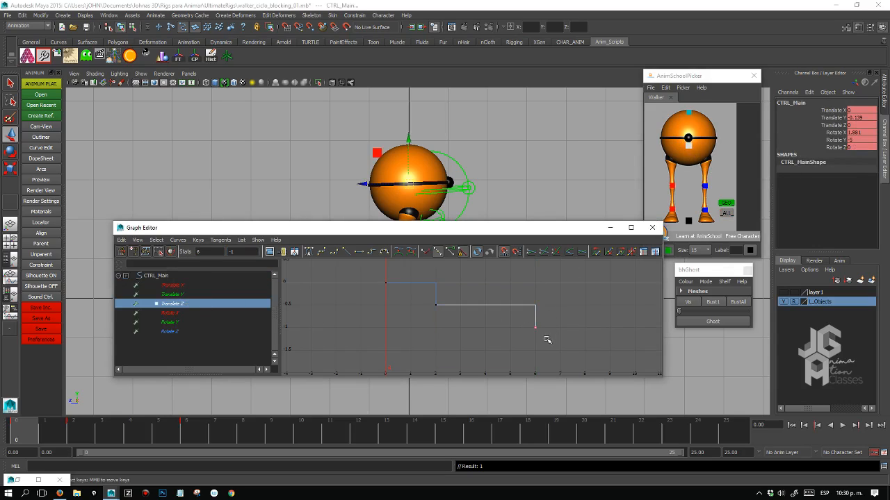
Try shifting the value of the first Translate Z key, and undo the move.
drag(377, 277, 402, 287)
shift+middle_drag(418, 297, 416, 290)
key(ctrl+z)
Go to frame 2 and set its body Translate Z key to -0.529.
click(68, 439)
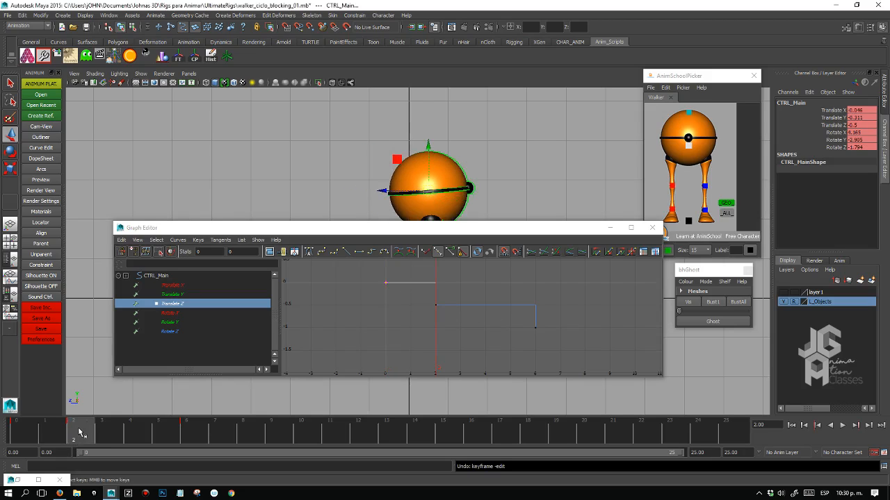
click(435, 303)
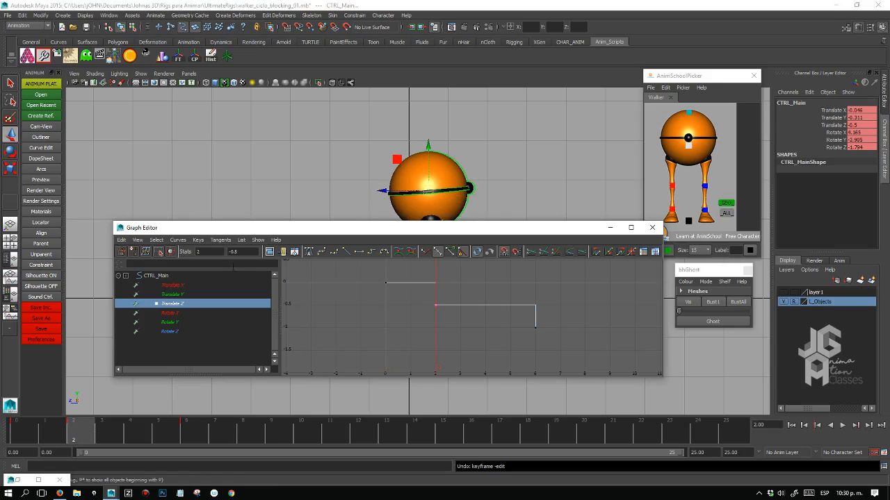
text(9)
key(Return)
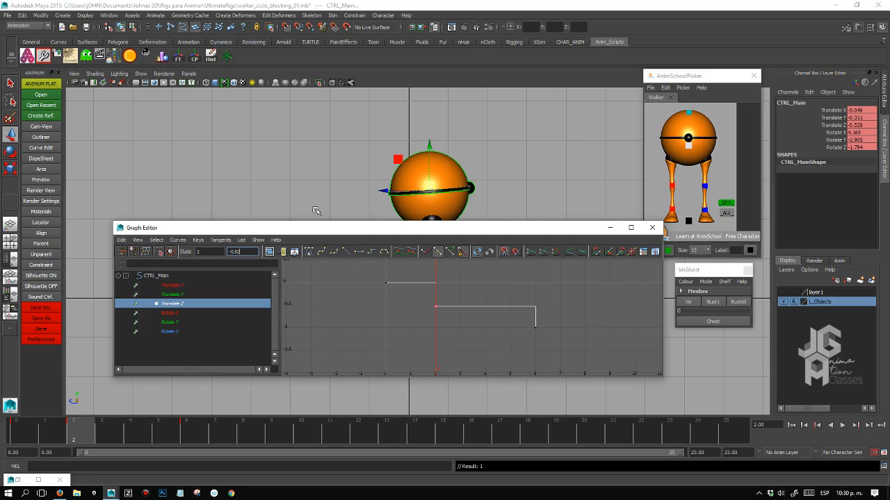
At frame 6, move the body backward in the side view and set its Translate Z key to -1.2.
drag(476, 231, 447, 293)
click(533, 273)
click(186, 431)
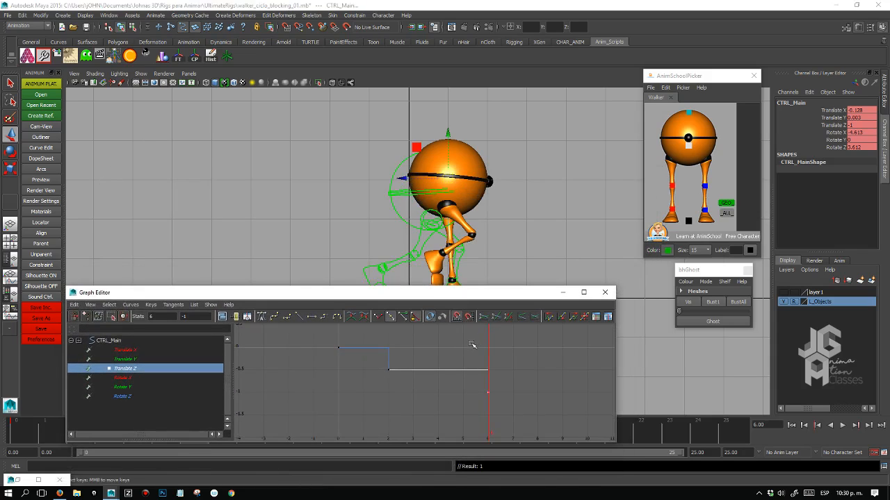
drag(402, 179, 412, 179)
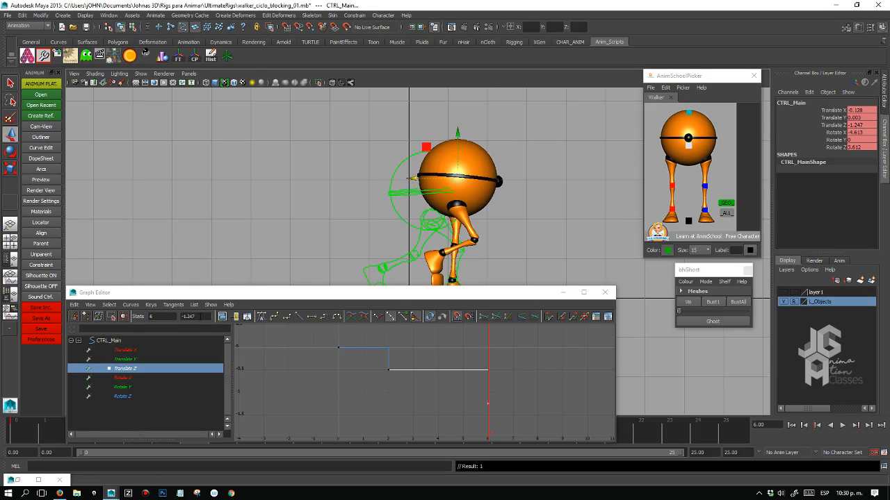
double_click(182, 316)
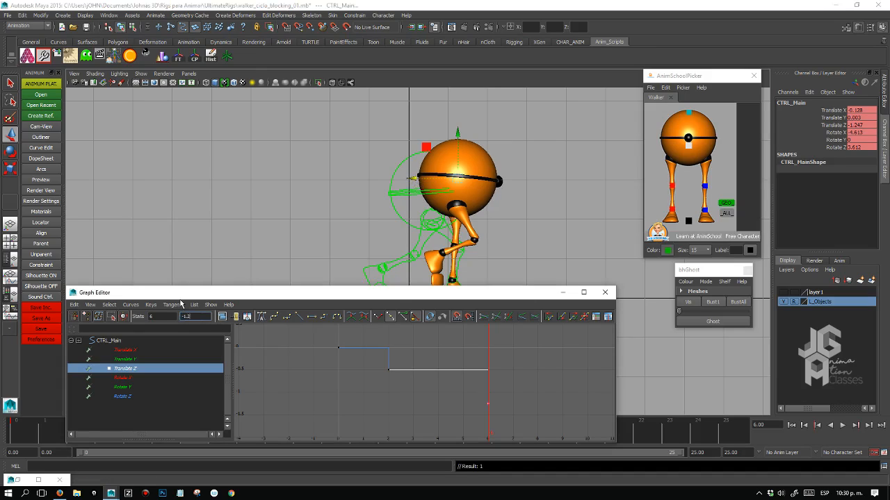
key(Return)
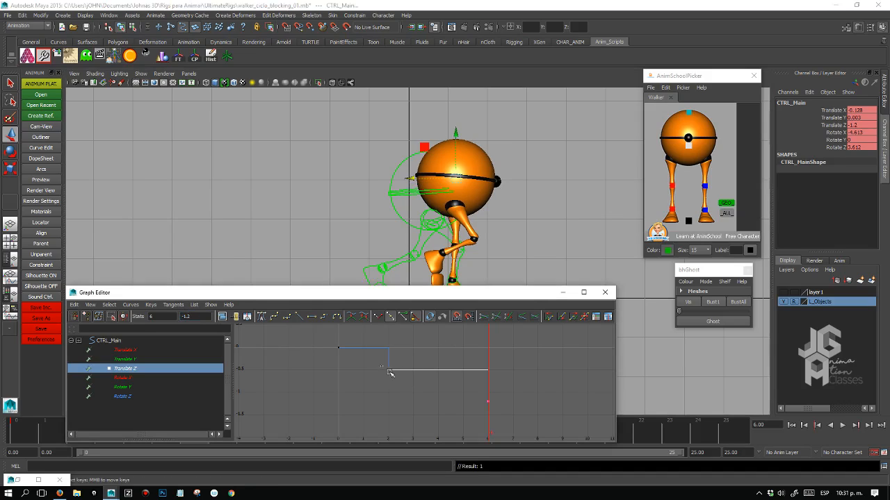
Set the frame 2 key of the body's Translate Z curve to -0.6.
click(389, 370)
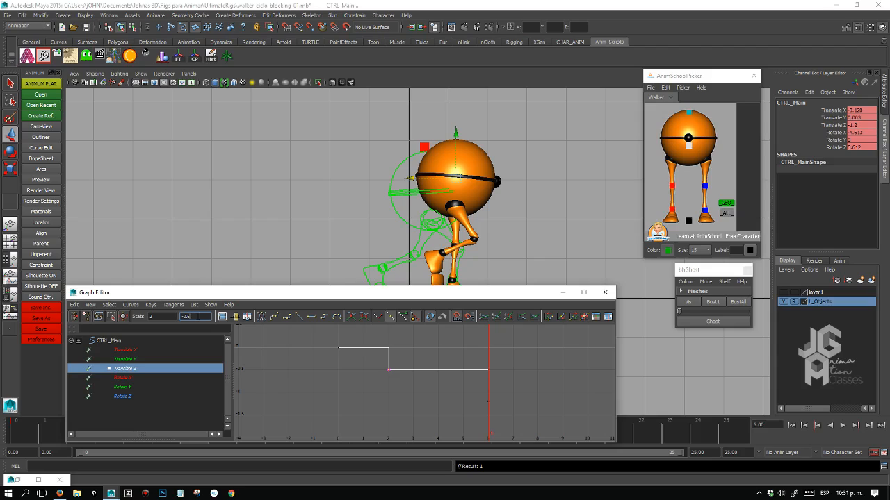
text(-0.6)
key(Return)
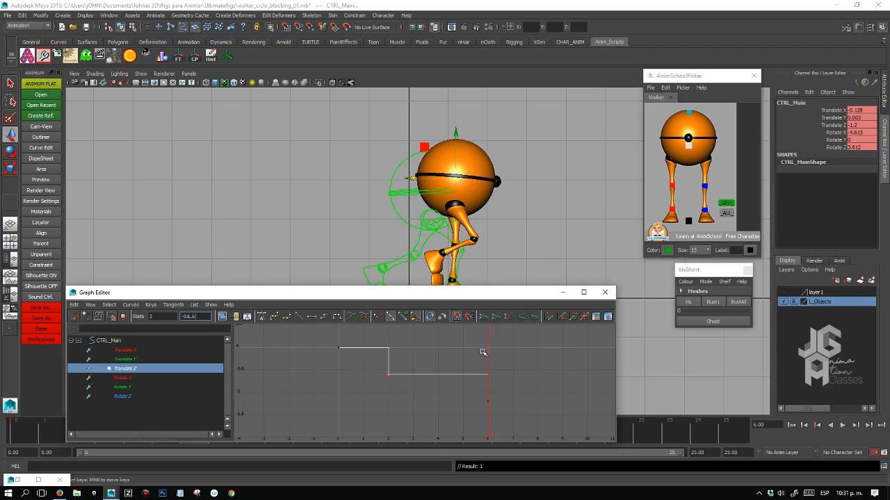
Scrub between frames 6 and 2, minimize the Graph Editor and play back the walk to check the body's travel.
click(487, 352)
key(q)
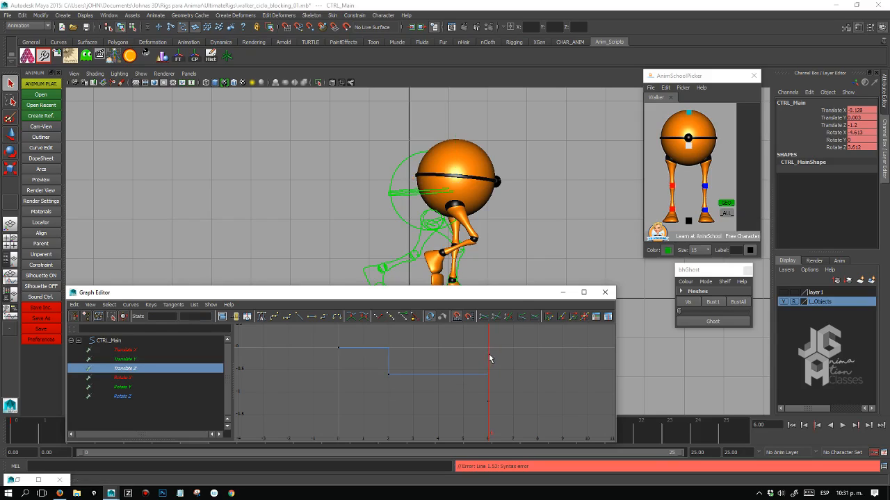
drag(487, 354, 399, 352)
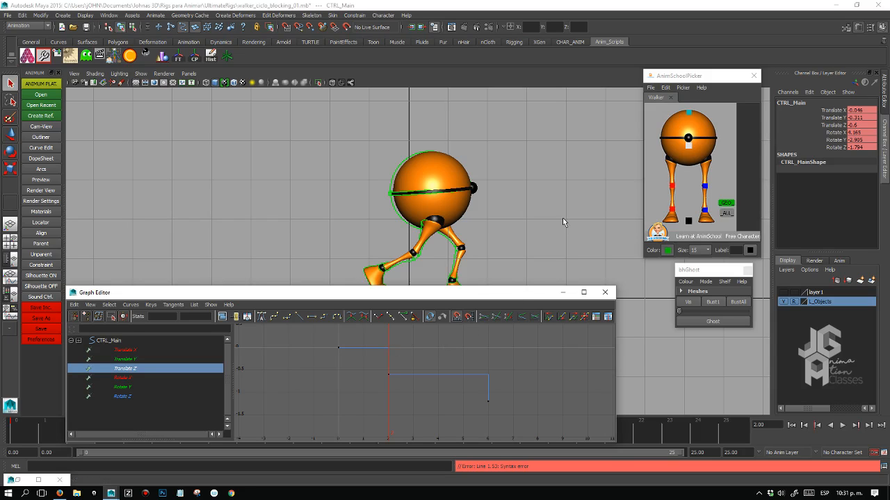
mouse_move(461, 295)
mouse_down()
mouse_move(447, 392)
mouse_move(465, 289)
mouse_up()
click(569, 284)
key(alt+v)
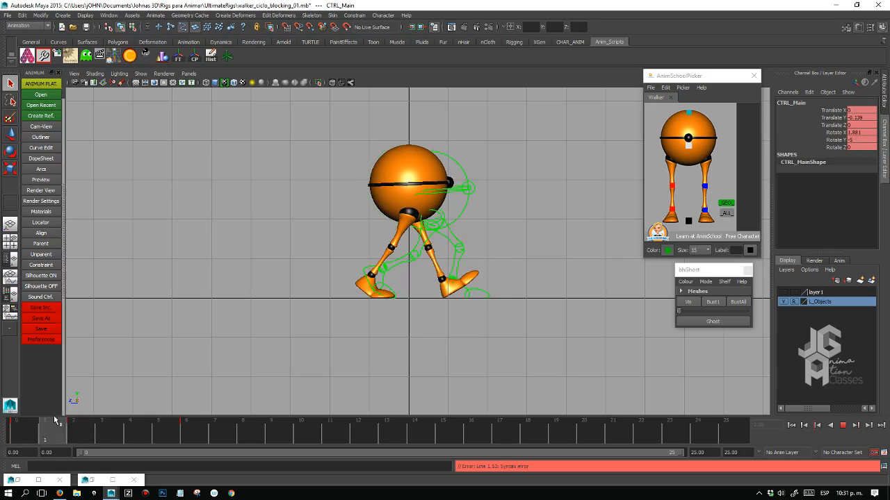
At frame 2, set the right heel control's Foot Roll to 65.2.
click(83, 424)
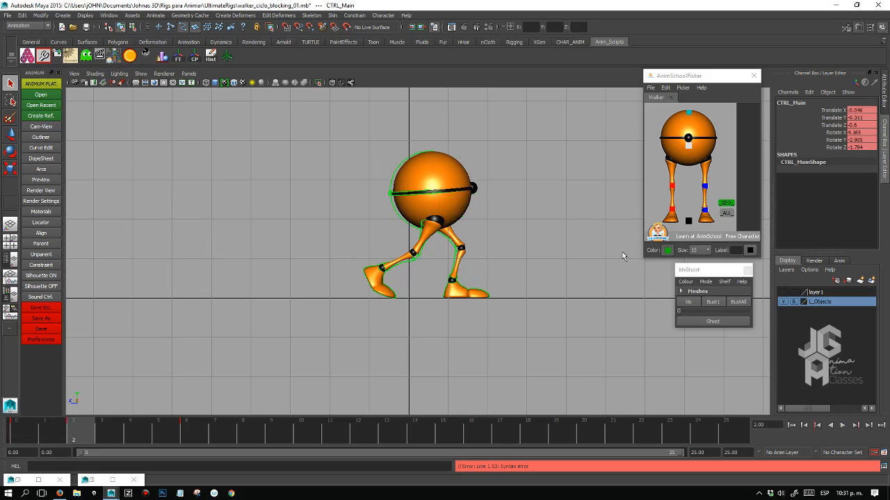
click(671, 209)
click(828, 169)
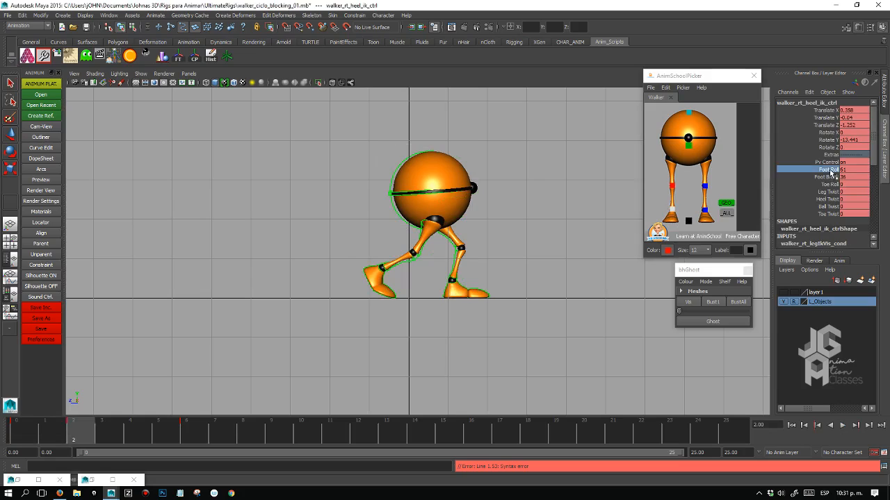
middle_drag(496, 254, 514, 263)
Hide the bhGhost ghosts and play back the animation to check the feet up close in the side view.
alt+right_drag(376, 292, 518, 326)
alt+middle_drag(390, 316, 430, 256)
alt+right_drag(626, 303, 663, 310)
click(687, 303)
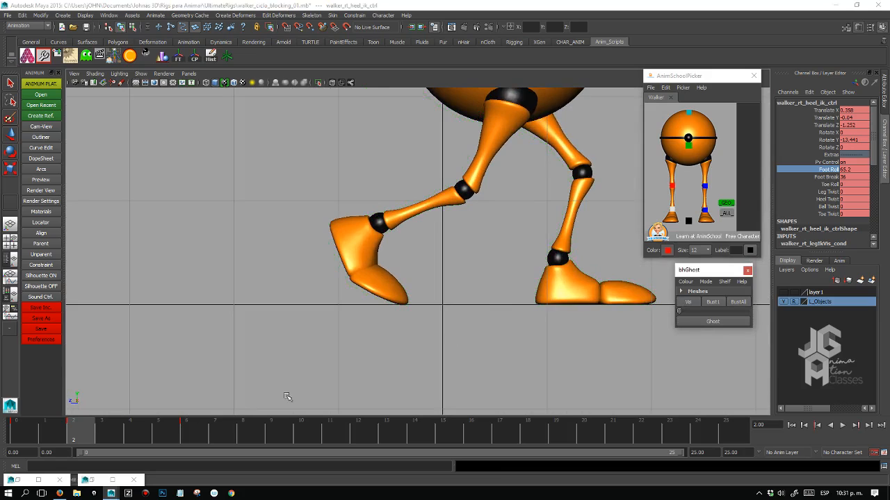
key(alt+v)
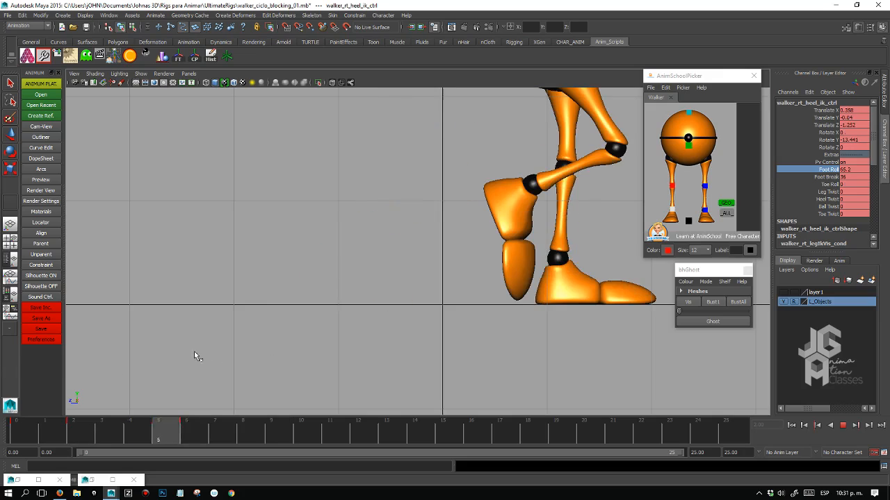
key(alt+v)
Check the right foot's pose and heel control at frame 7 in the perspective view.
click(660, 225)
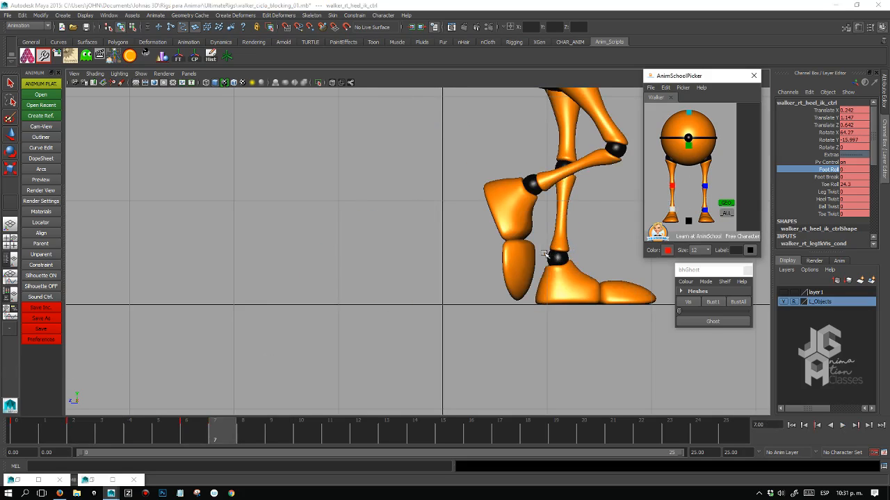
key(space)
key(space)
key(f)
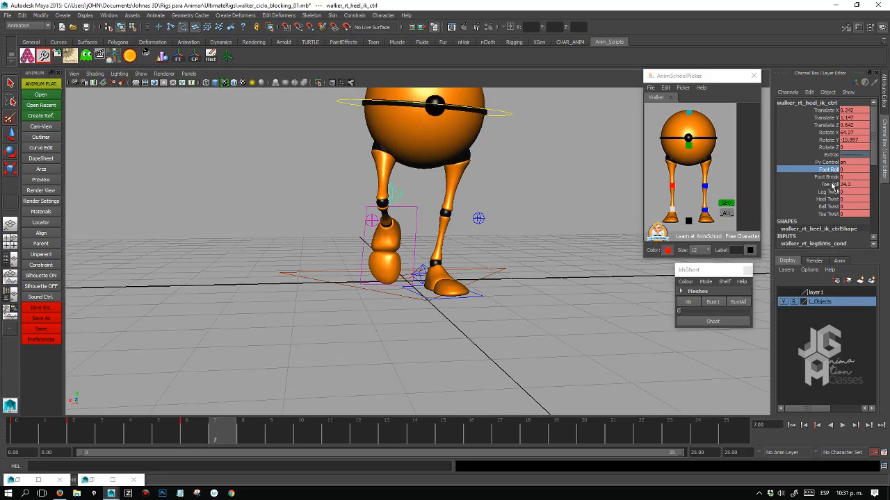
click(844, 147)
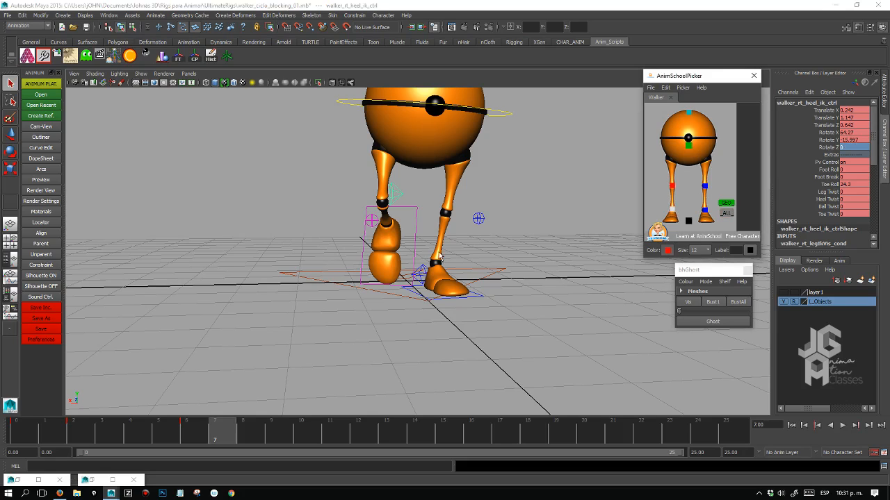
key(space)
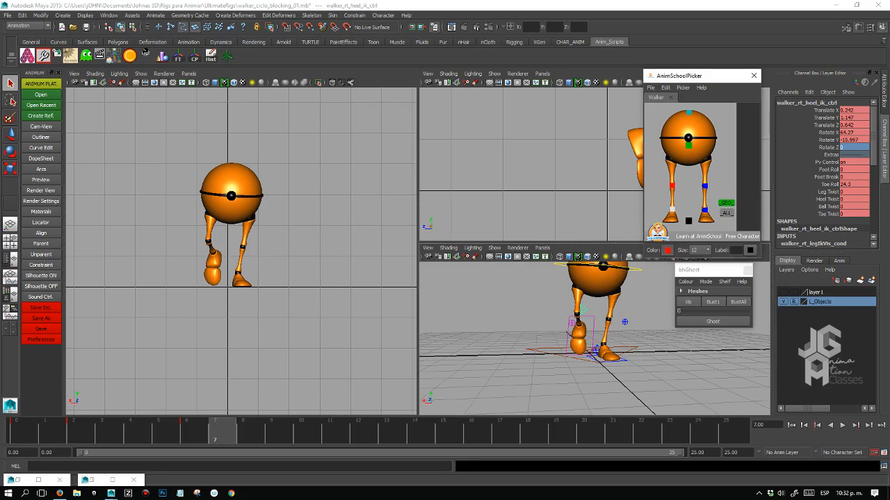
click(631, 334)
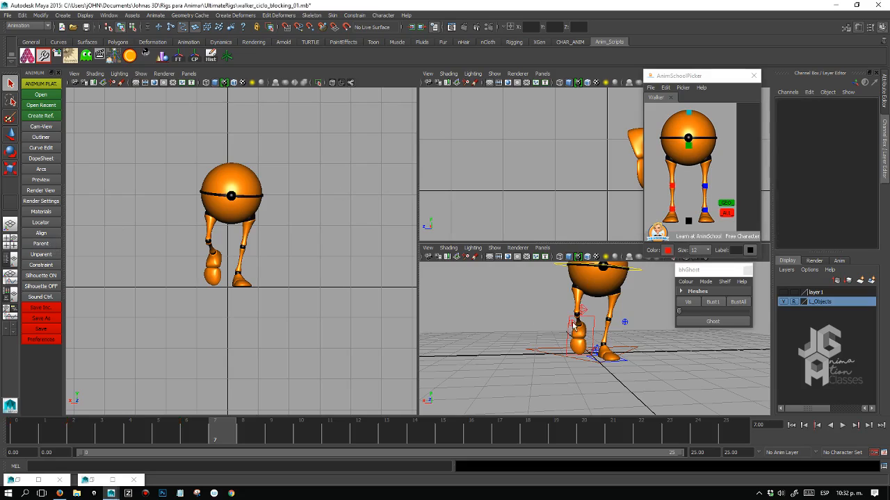
key(space)
click(672, 210)
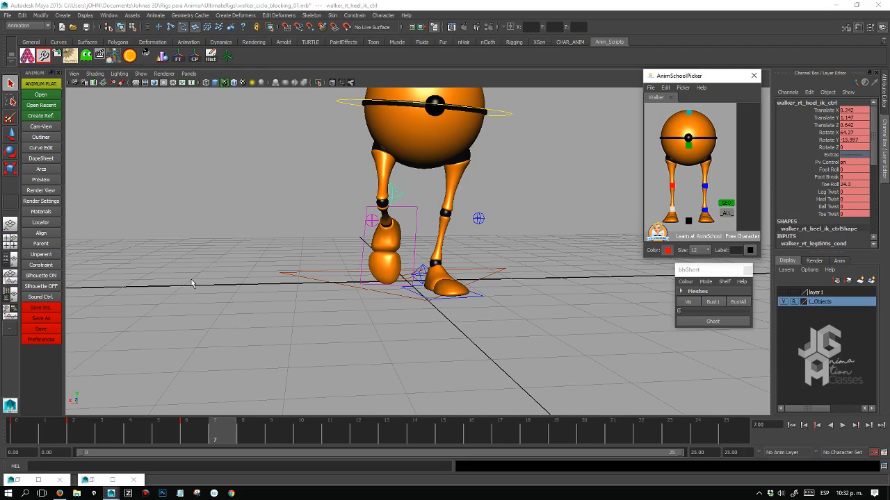
Key all of the rig's controls at frame 9, working in the front view.
click(688, 144)
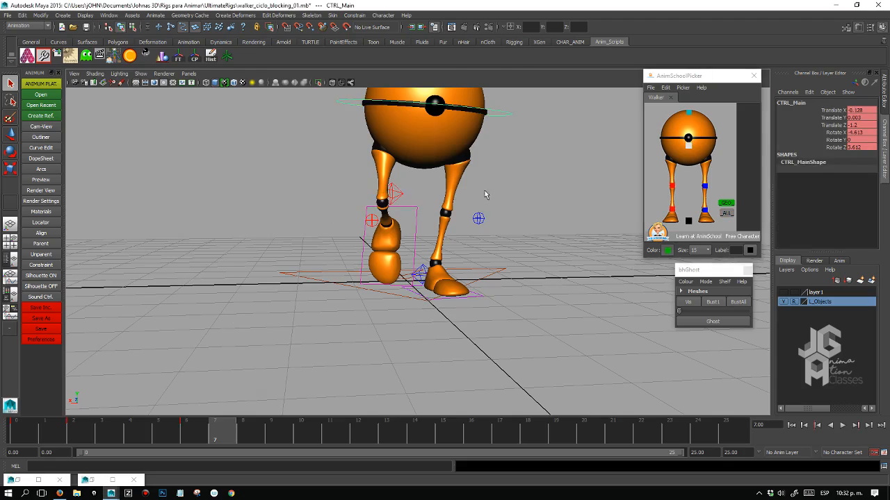
key(space)
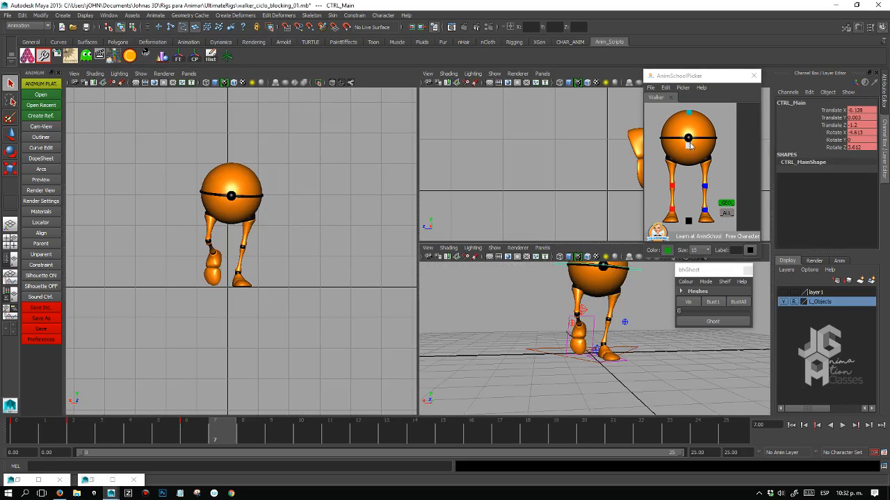
key(space)
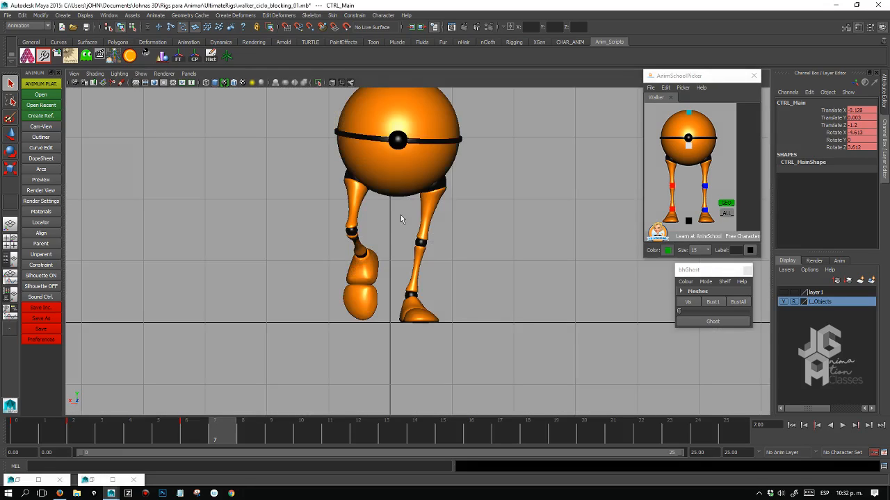
alt+middle_drag(500, 176, 481, 209)
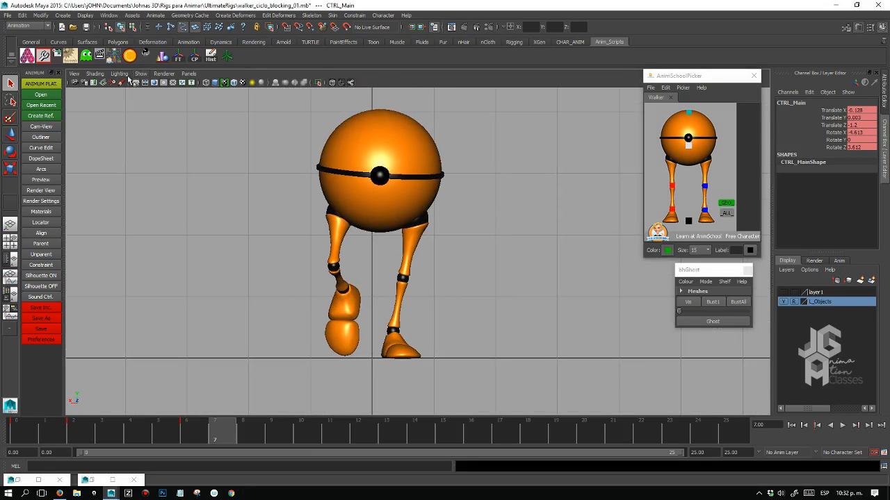
drag(219, 425, 292, 426)
click(726, 214)
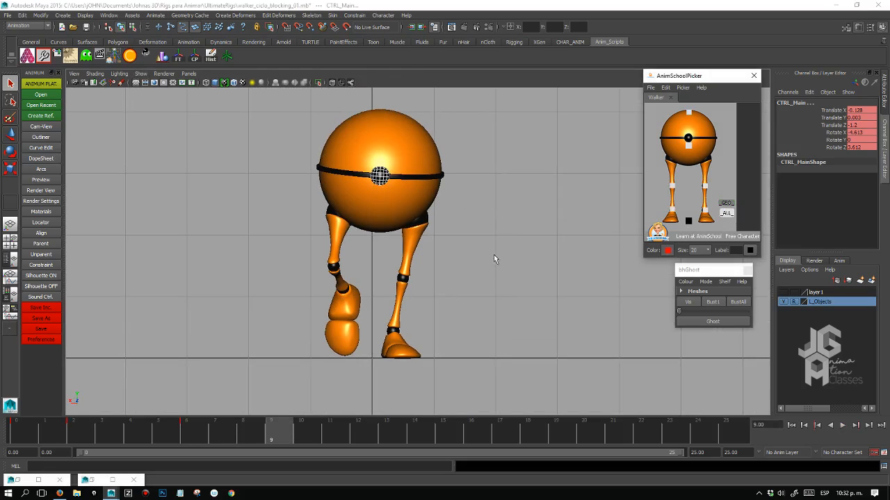
key(s)
Set the main body control's Translate Z to -1.8 at frame 9.
click(688, 144)
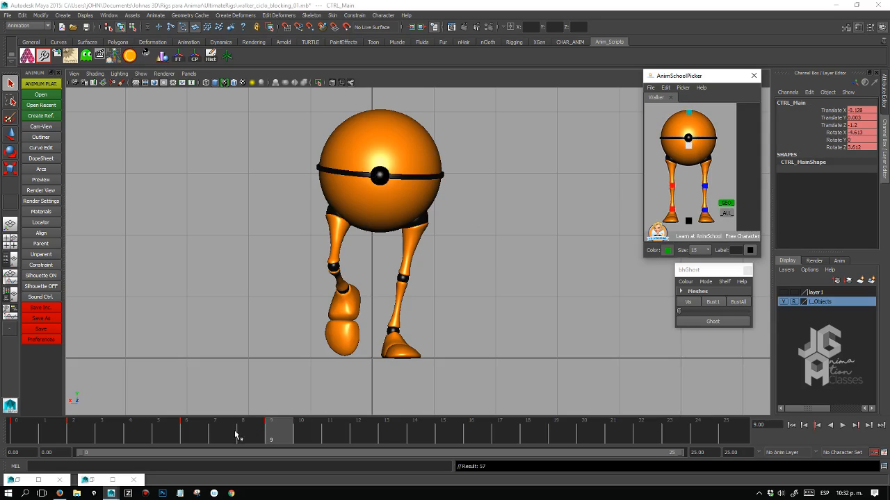
click(861, 125)
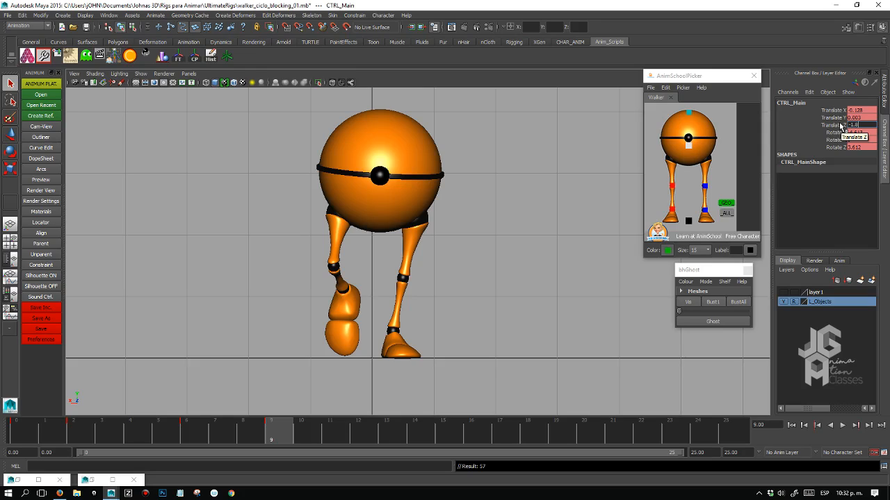
key(Return)
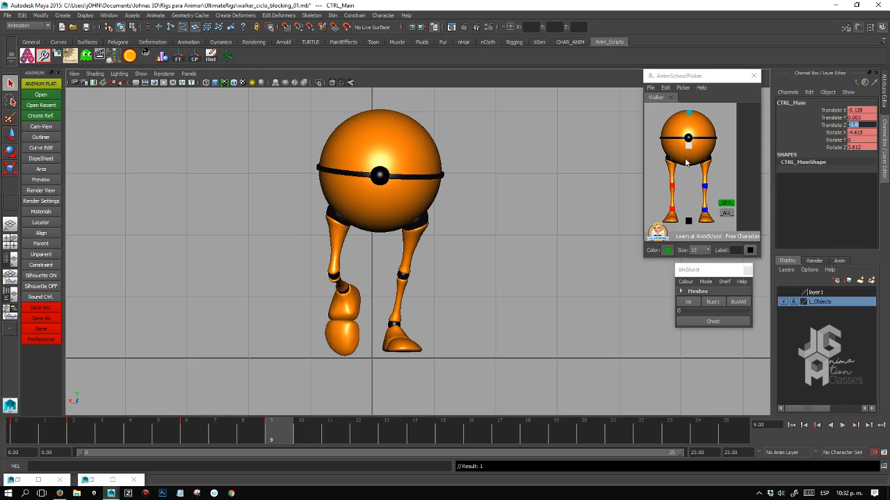
In the side view, replace the old ghosts with one of the frame 6 pose and return to frame 9.
key(space)
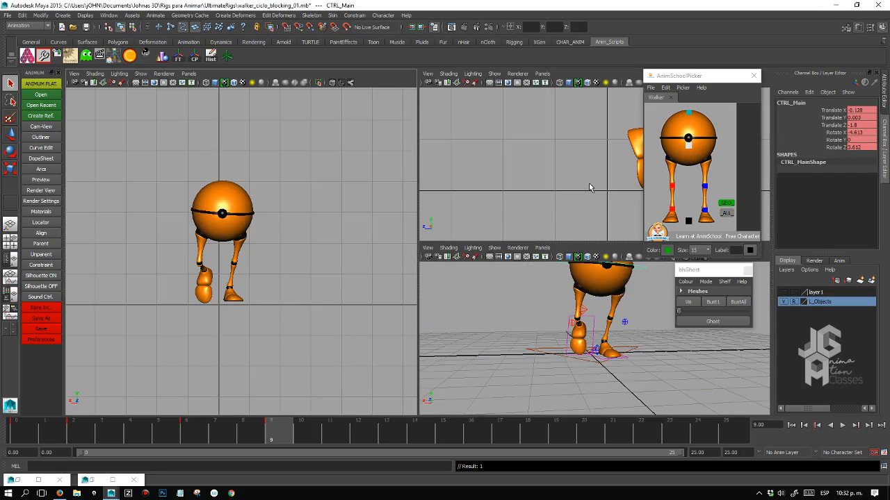
key(space)
scroll(514, 205, down, 5)
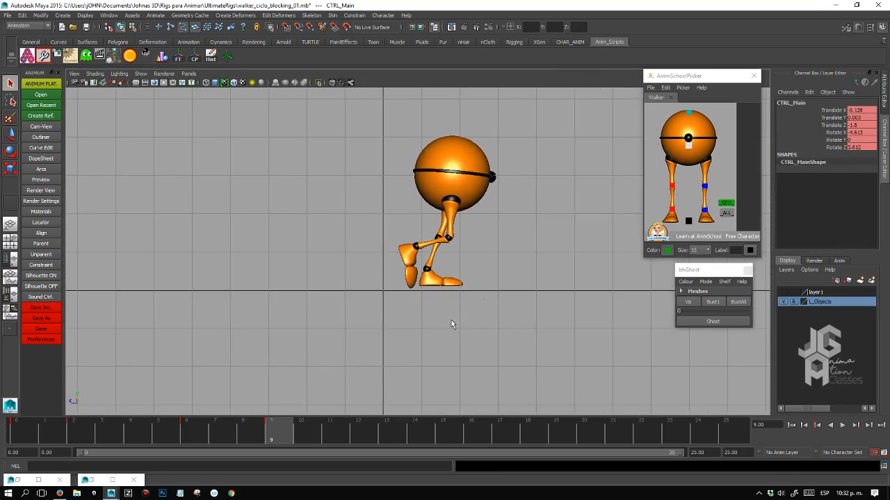
drag(207, 431, 276, 426)
click(687, 304)
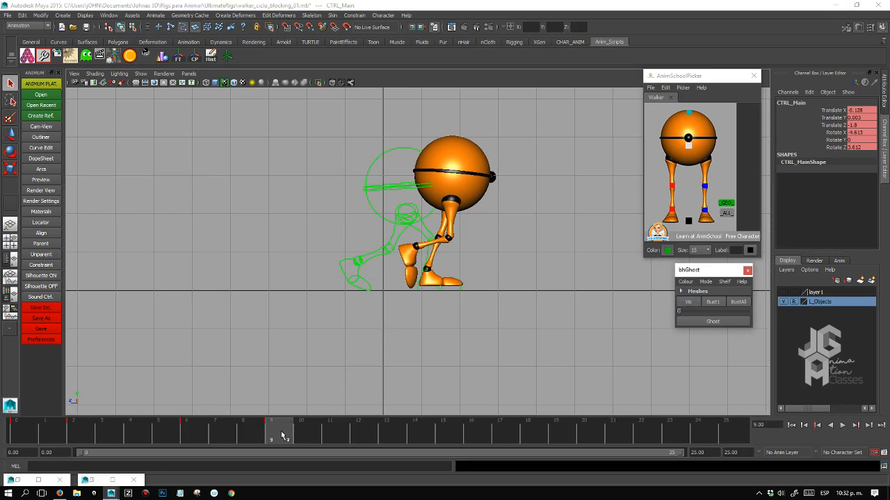
click(186, 431)
click(738, 303)
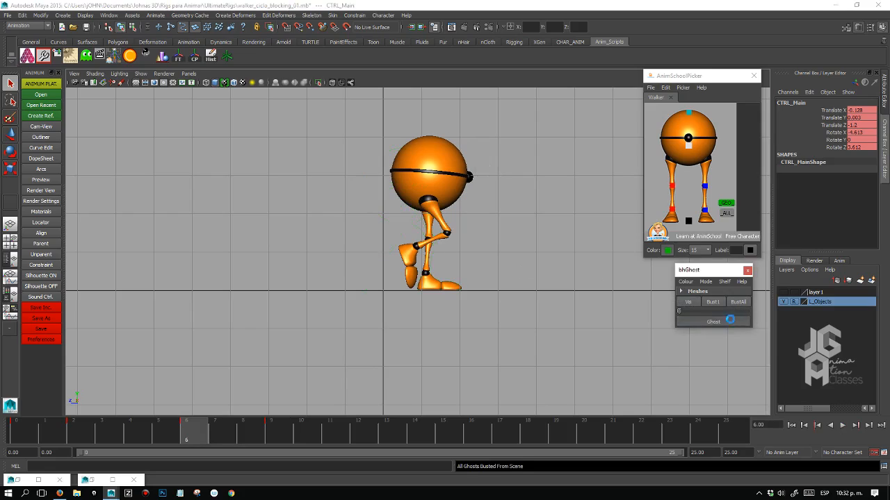
click(712, 321)
click(271, 427)
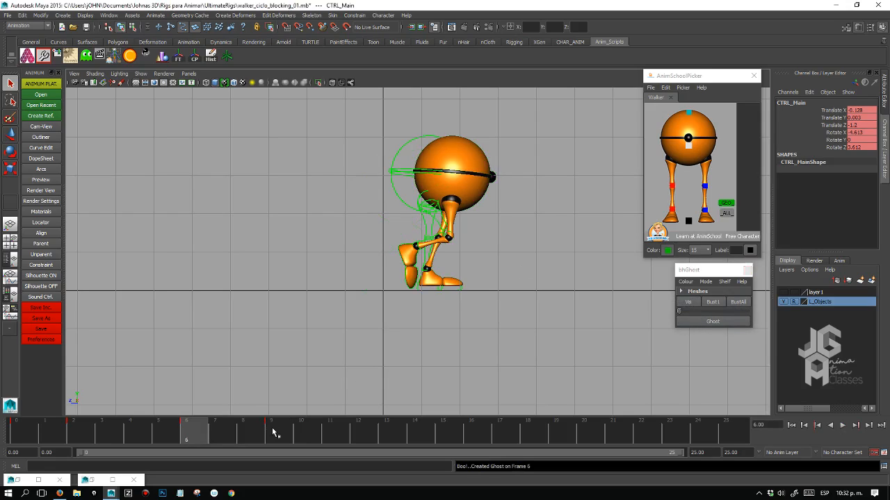
At frame 9, tilt the body to a Rotate X of about -2.887 and raise its Translate Y to about 0.076.
click(688, 142)
key(w)
alt+right_drag(467, 170, 541, 197)
key(e)
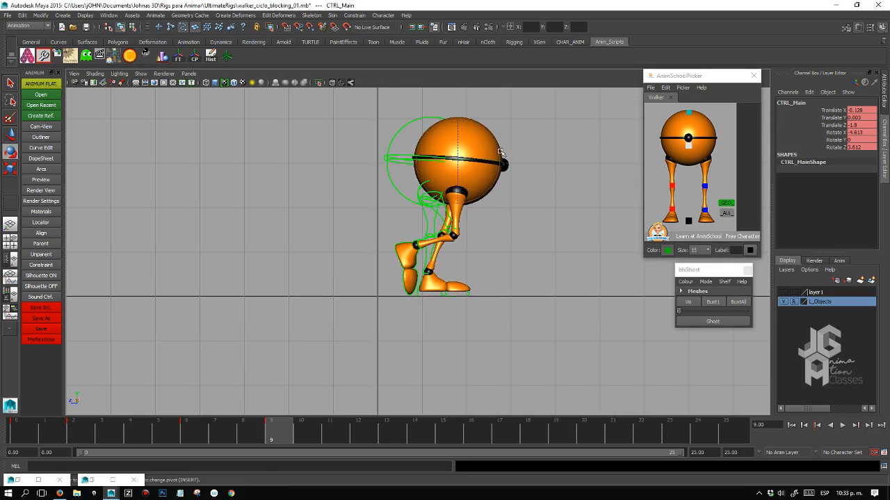
drag(493, 186, 494, 184)
key(w)
drag(459, 125, 457, 116)
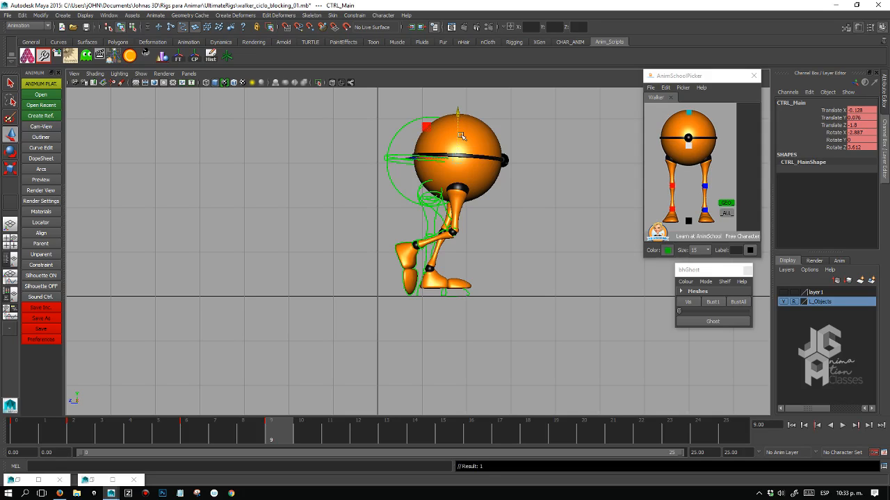
Compare the body's height across the keyed poses and raise its Translate Y to about 0.097 at frame 9.
key(comma)
key(comma)
key(comma)
key(period)
key(comma)
key(period)
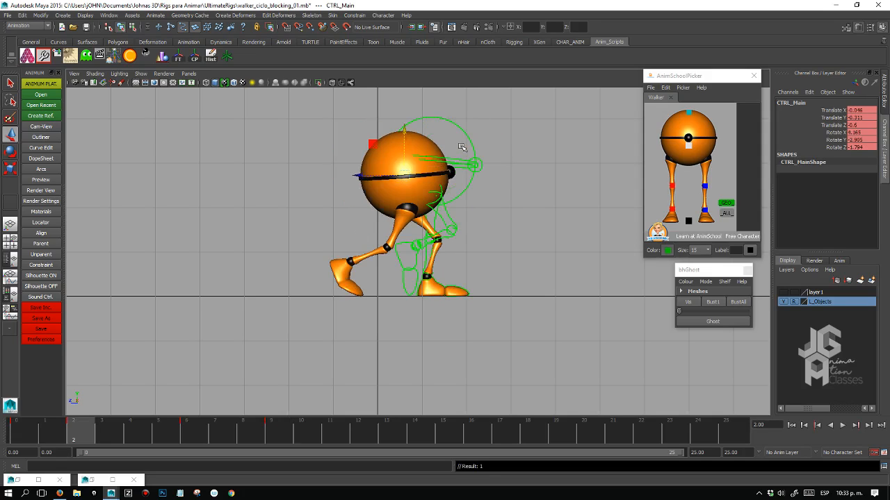
key(period)
key(period)
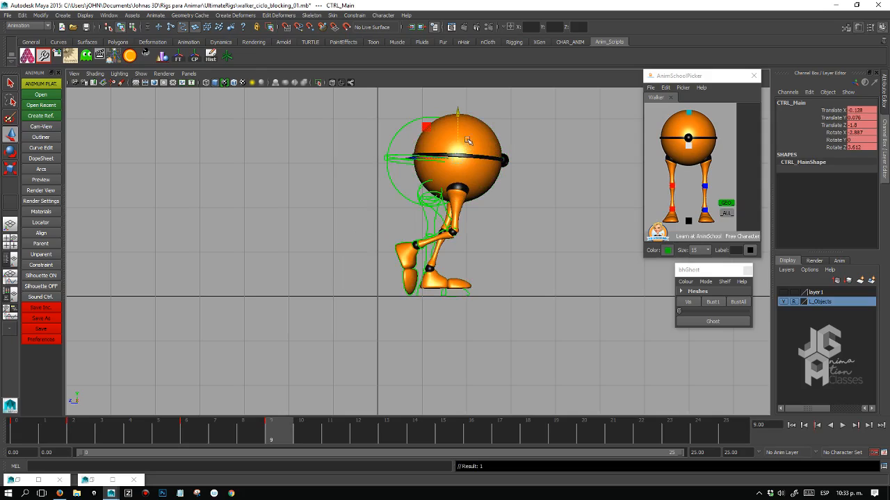
drag(458, 115, 459, 111)
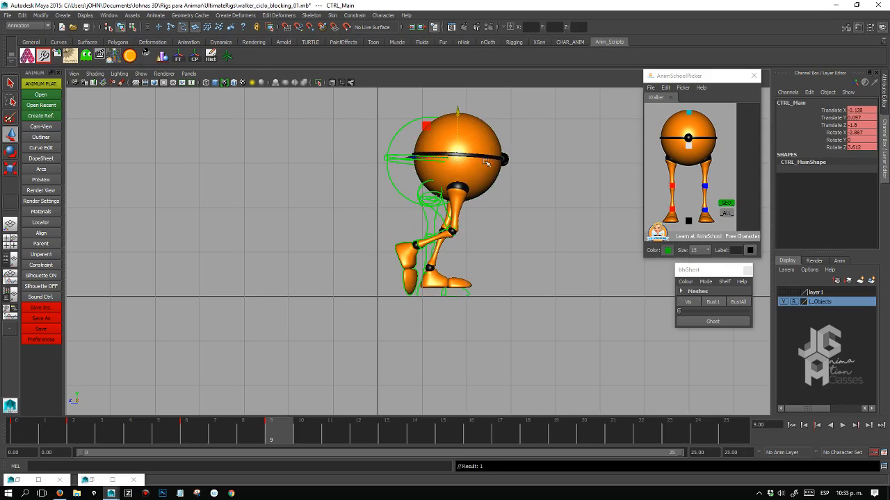
In the front view at frame 9, adjust the body to Translate X about -0.083, Rotate Z about 2.362 and Rotate X about -5.807.
key(space)
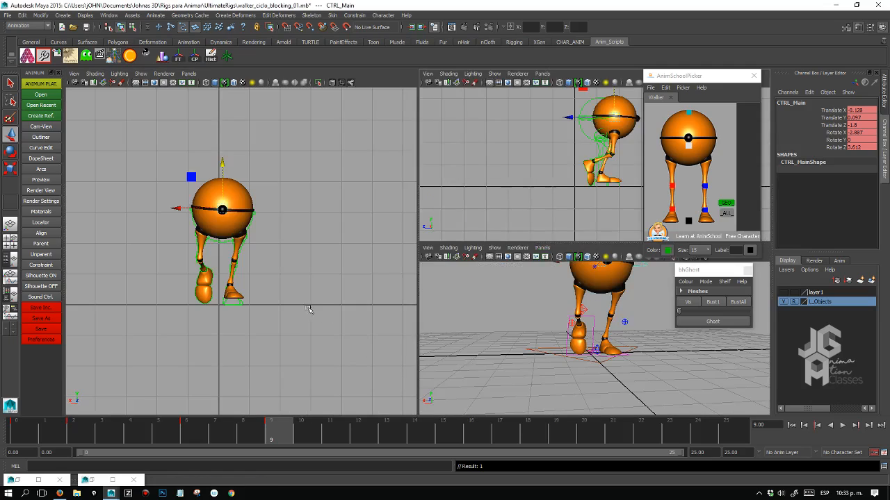
key(space)
drag(337, 165, 334, 164)
key(e)
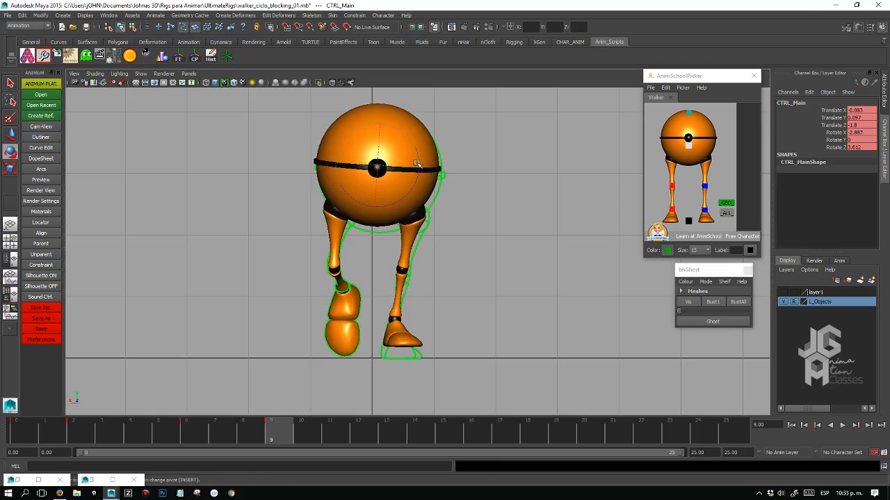
drag(417, 162, 420, 158)
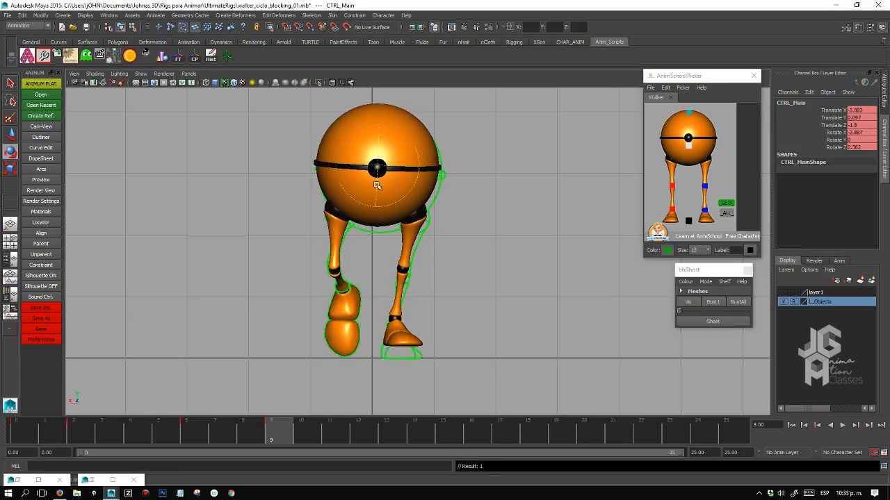
drag(377, 184, 378, 189)
Flip through the keyed poses, turn the body to a Rotate Y of about 1.508 at frame 9 and key it.
key(period)
key(period)
key(period)
key(period)
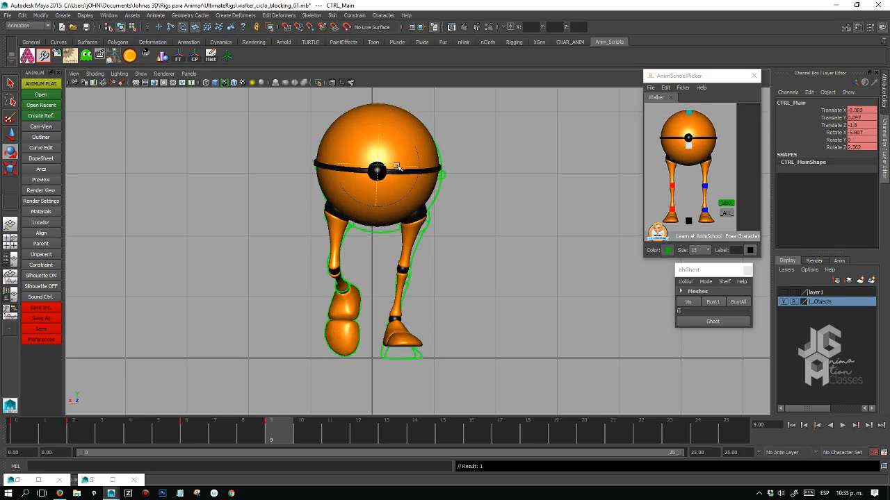
drag(396, 167, 396, 167)
key(s)
Flip between the keyed poses and add a ghost of the frame 2 pose for comparison.
key(comma)
key(comma)
key(comma)
key(period)
key(period)
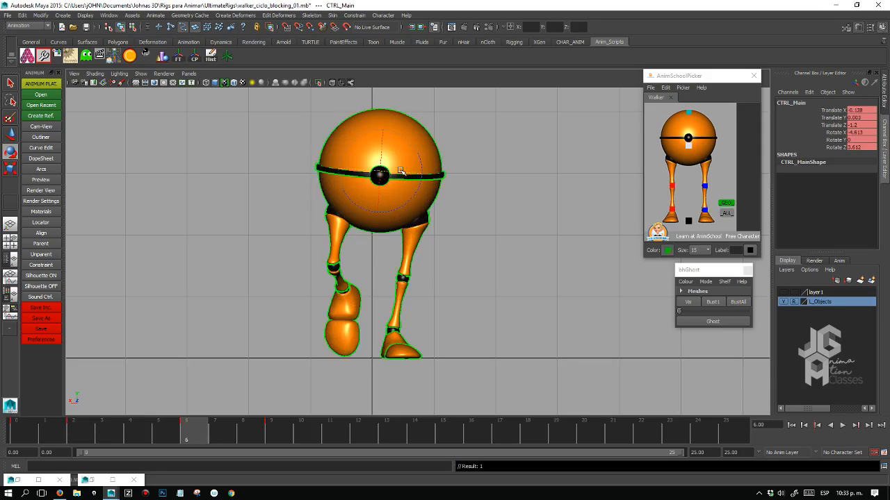
key(comma)
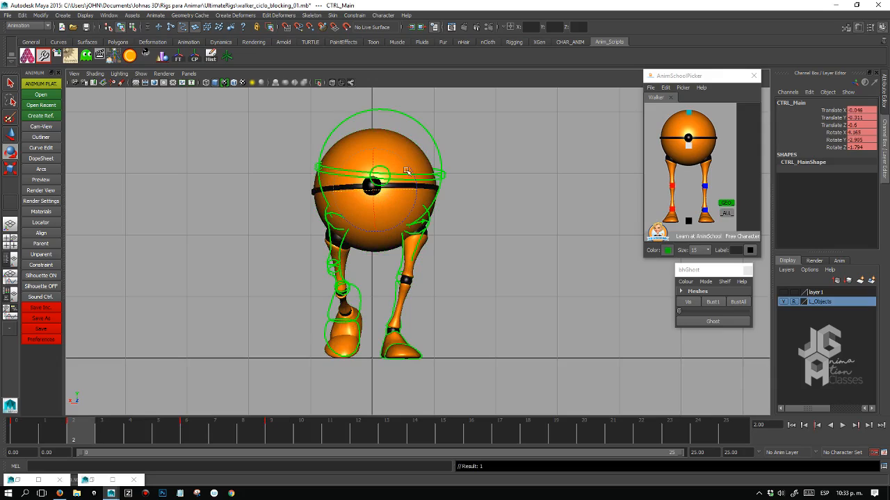
click(713, 321)
key(comma)
key(period)
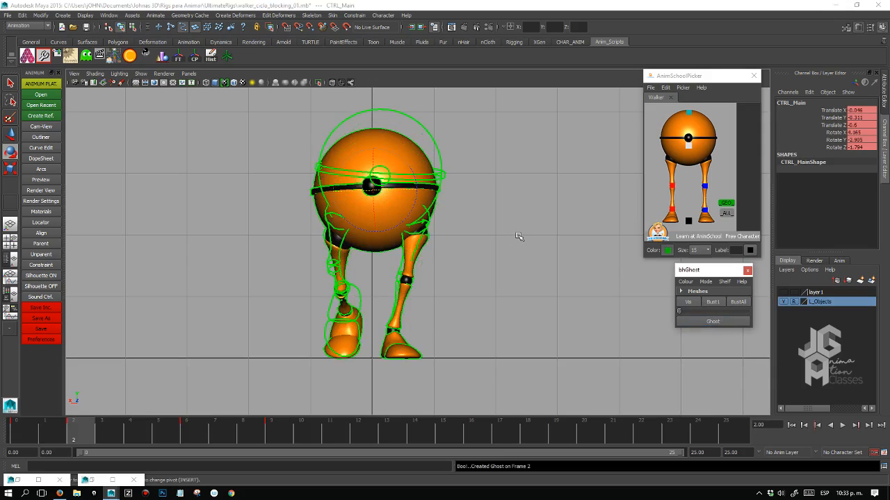
Turn the body further to a Rotate Y of about 3.4 at frame 9, comparing it with the earlier keyed poses.
key(period)
key(period)
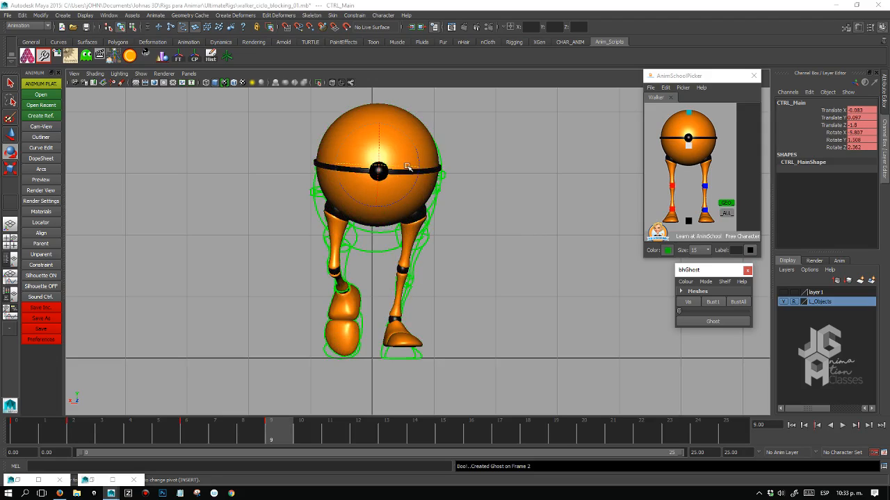
drag(407, 167, 408, 167)
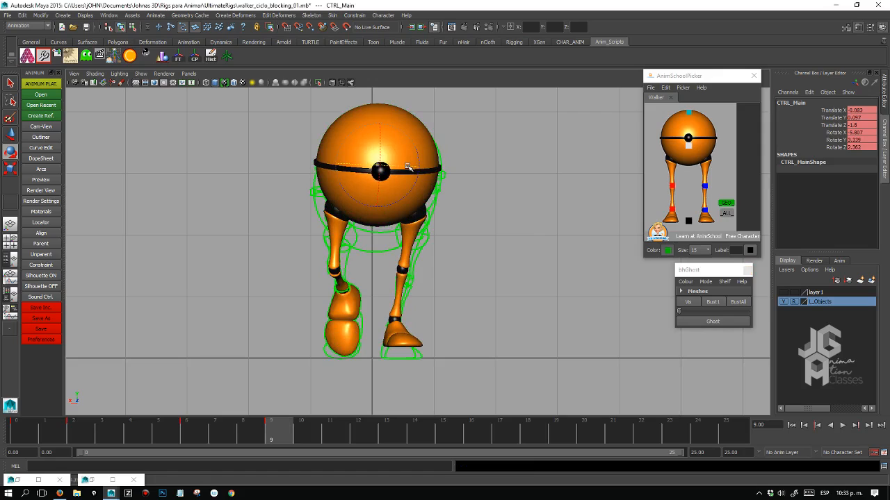
key(comma)
key(comma)
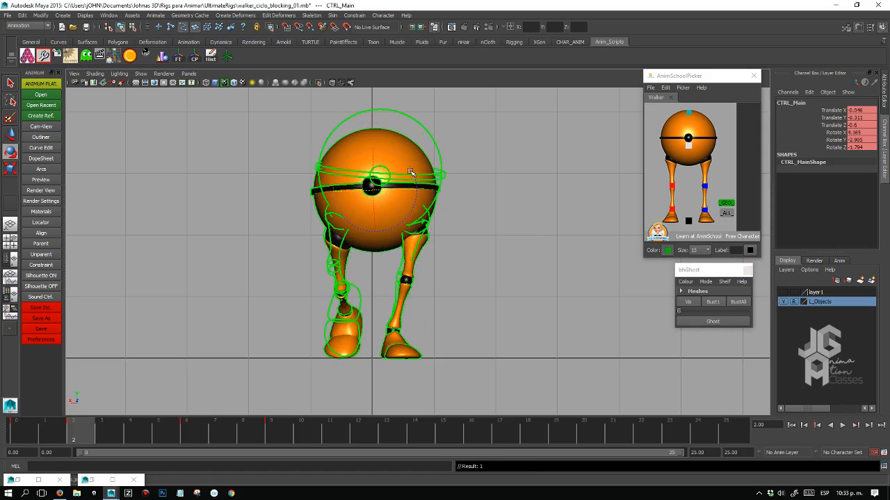
key(period)
key(period)
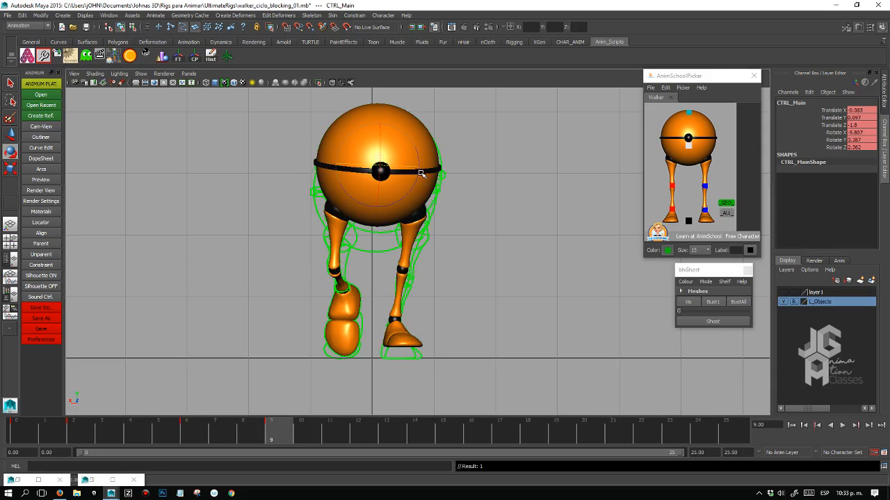
Shift the body sideways at frame 9 to a Translate X of about -0.076.
key(w)
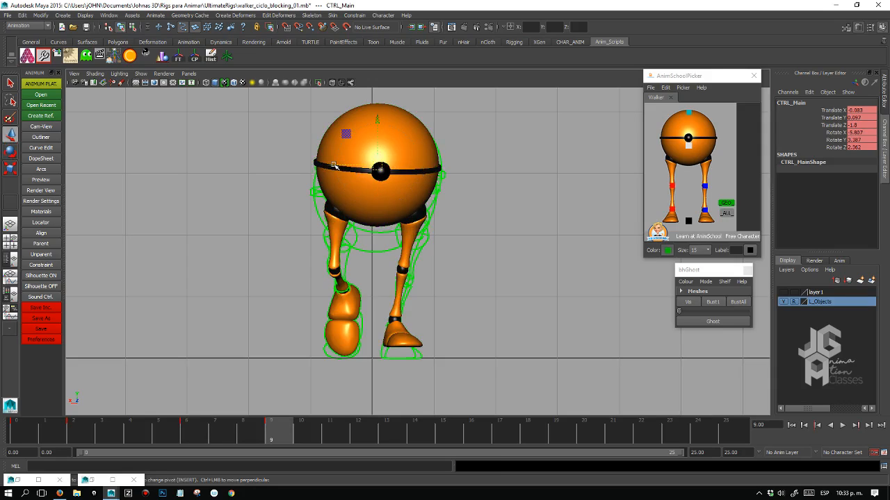
drag(333, 166, 333, 165)
Compare the left foot with frame 6, and at frame 9 set its Foot Break to 45 and Foot Roll to 28.
click(705, 210)
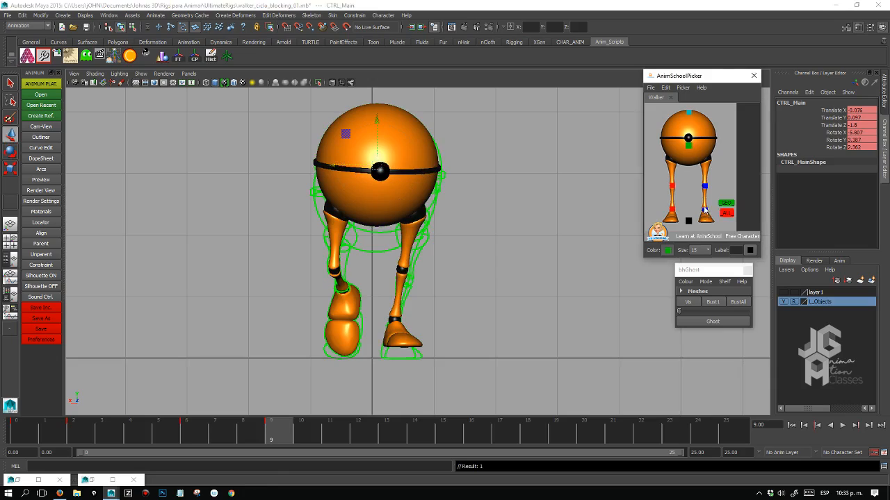
click(704, 210)
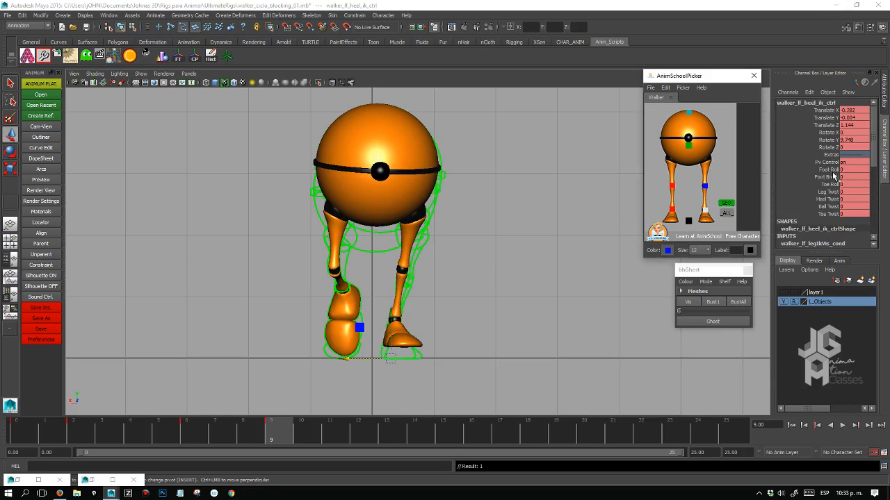
click(198, 426)
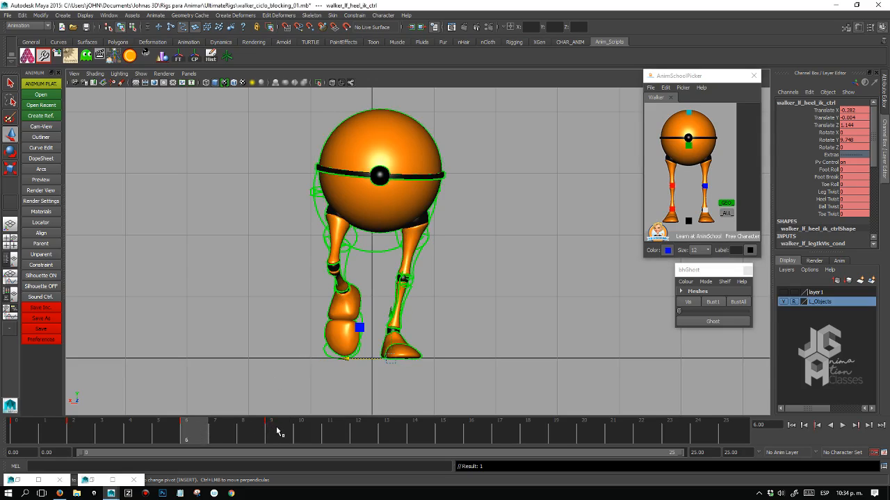
click(275, 426)
double_click(854, 176)
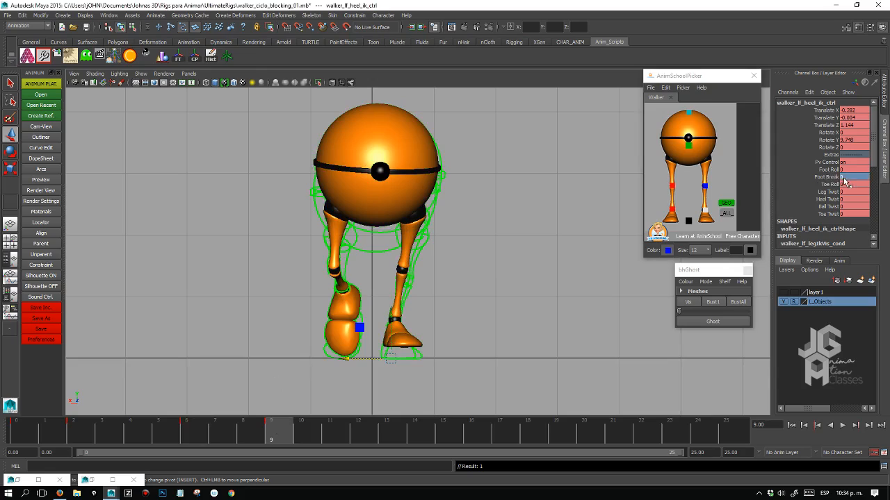
text(45)
click(831, 169)
middle_drag(472, 274, 563, 303)
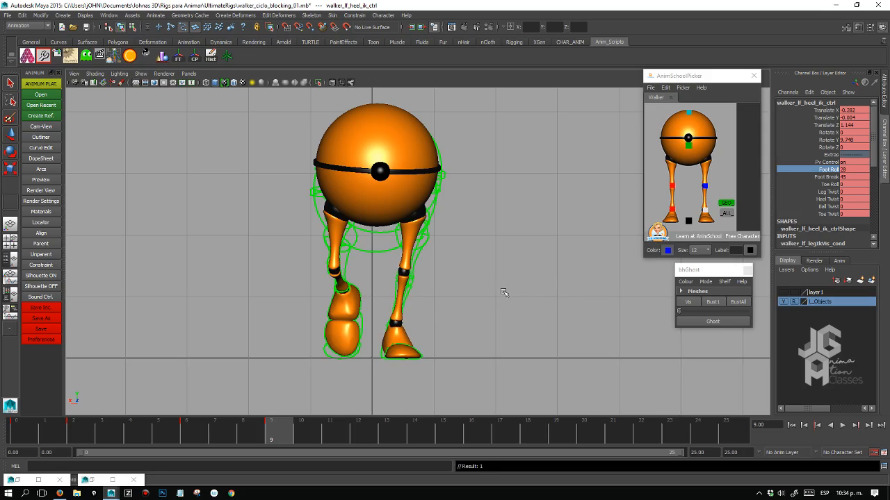
Switch to the side view and hide the ghosts.
key(space)
key(space)
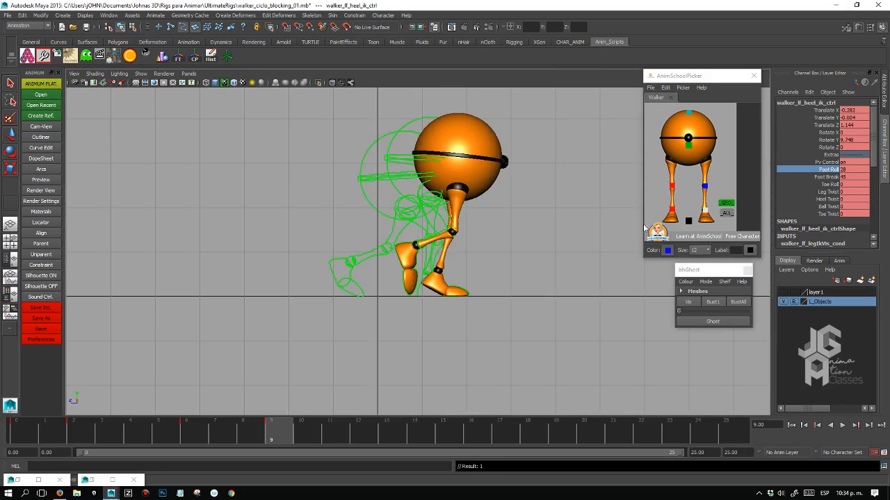
click(688, 302)
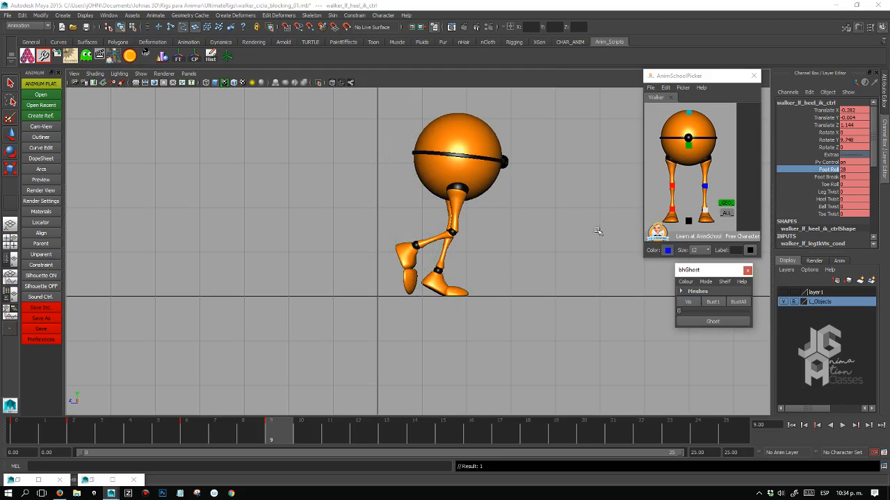
Try moving the right foot back and up to a Translate Y of about 1.679 and Translate Z of about -0.233.
click(673, 209)
key(w)
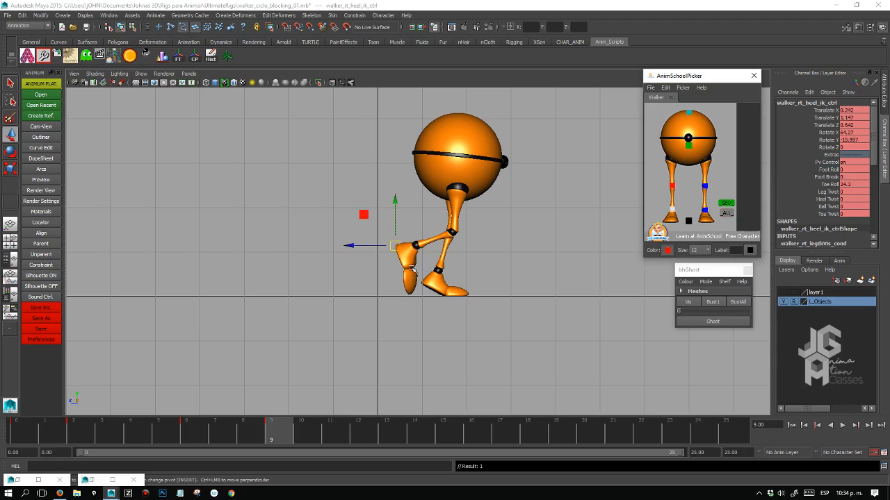
drag(413, 269, 355, 222)
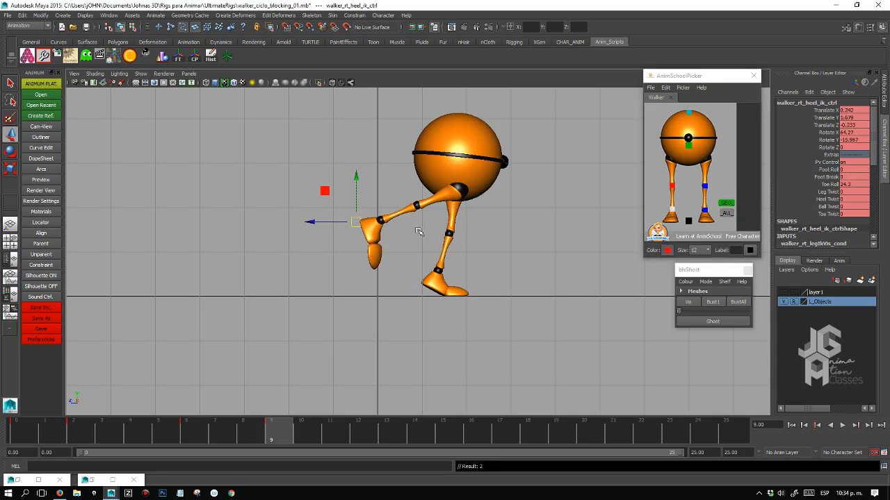
Undo the accidental left foot move and raise that foot's Foot Roll to about 35.2.
click(702, 208)
click(702, 208)
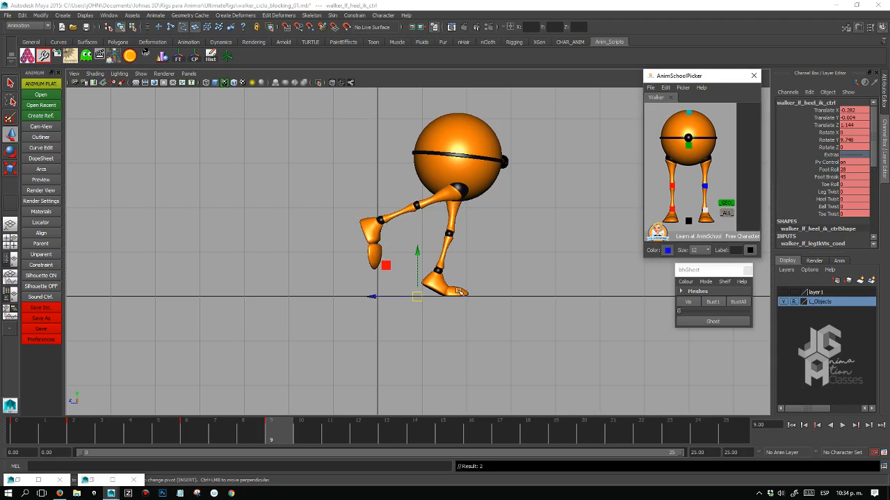
middle_drag(552, 255, 557, 257)
key(ctrl+z)
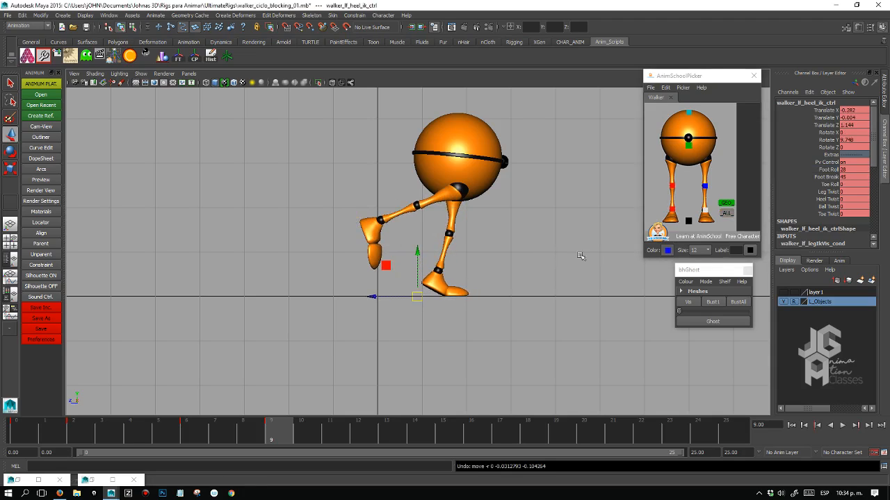
click(828, 169)
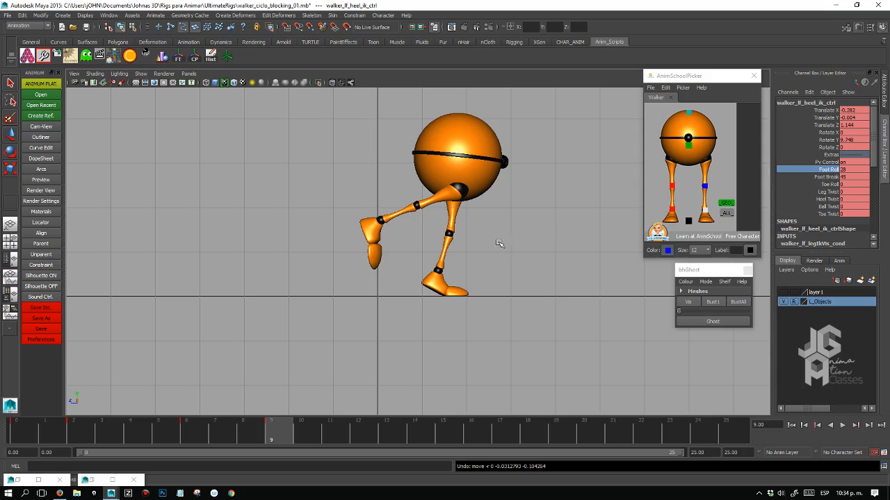
middle_drag(496, 243, 532, 244)
Raise the body at frame 9 to a Translate Y of about 0.128.
click(688, 139)
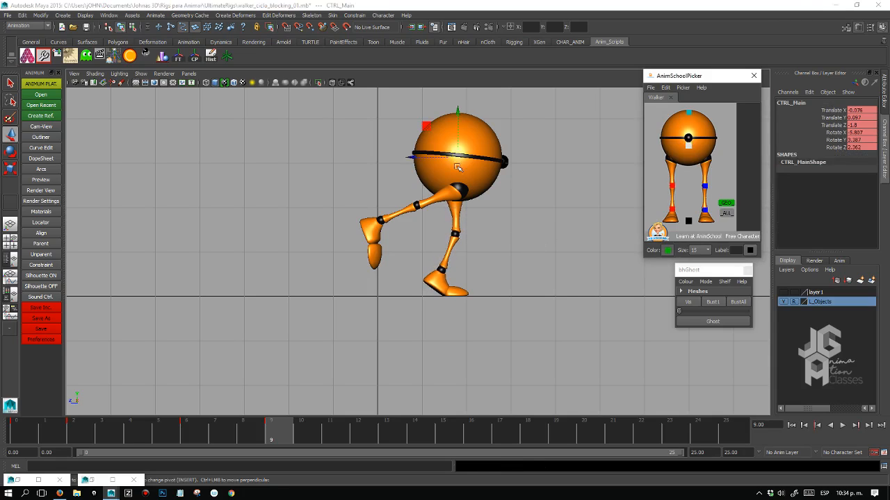
key(w)
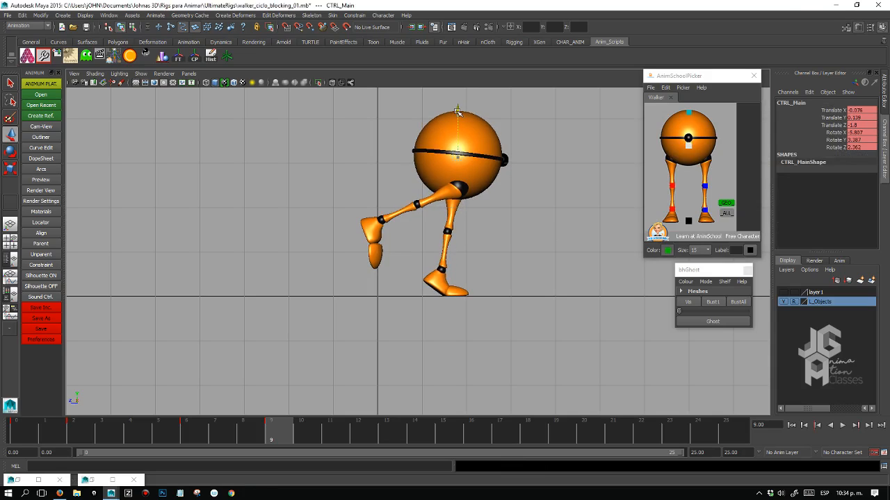
drag(457, 111, 456, 116)
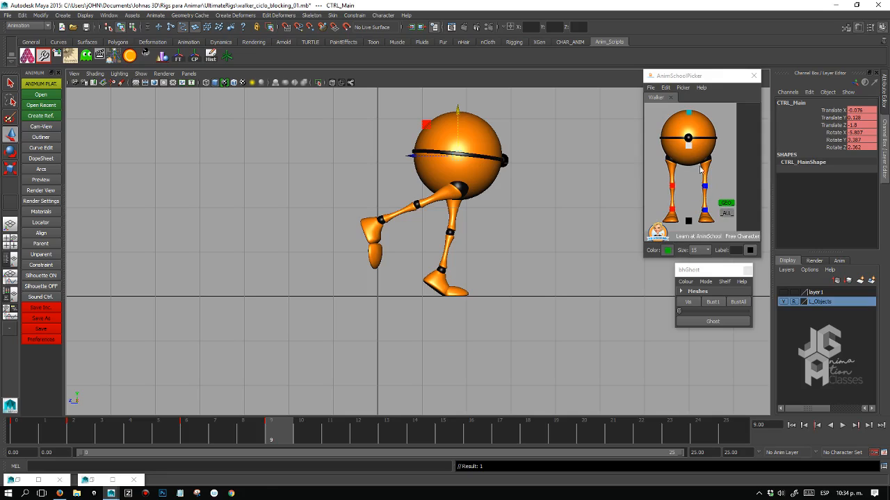
Set the left foot's Foot Break to 40 and adjust its Foot Roll to about 33.4.
click(704, 209)
click(827, 176)
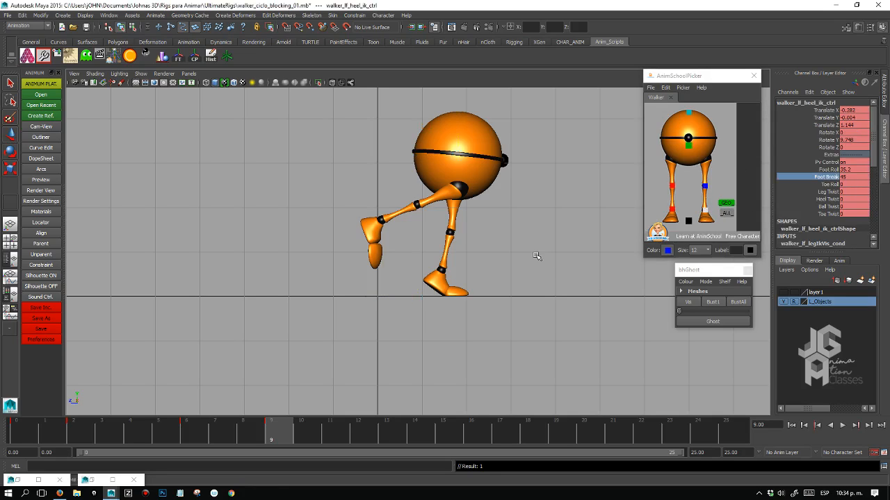
mouse_move(537, 256)
middle_down()
mouse_move(491, 253)
mouse_move(540, 258)
middle_up()
click(854, 177)
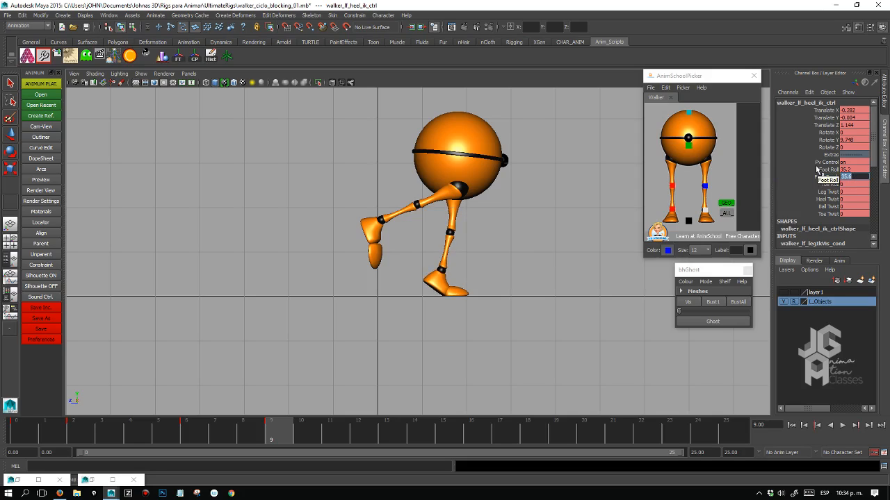
text(40)
key(Return)
click(830, 171)
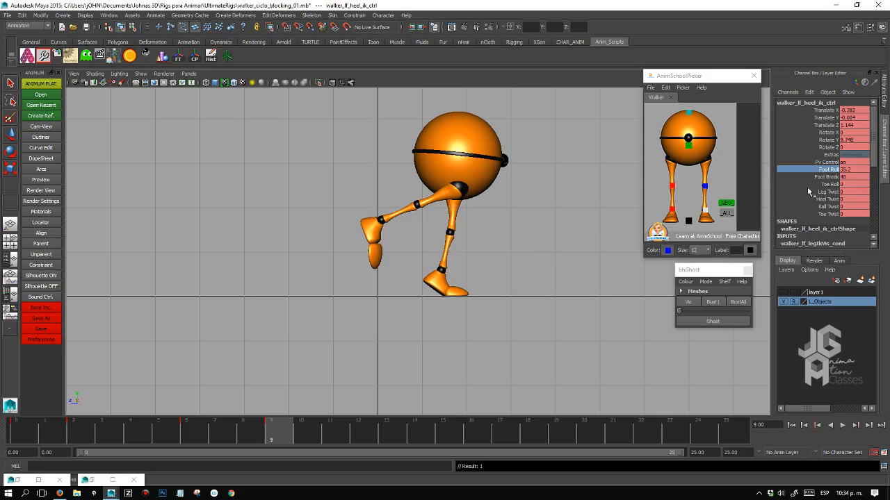
middle_drag(524, 256, 514, 274)
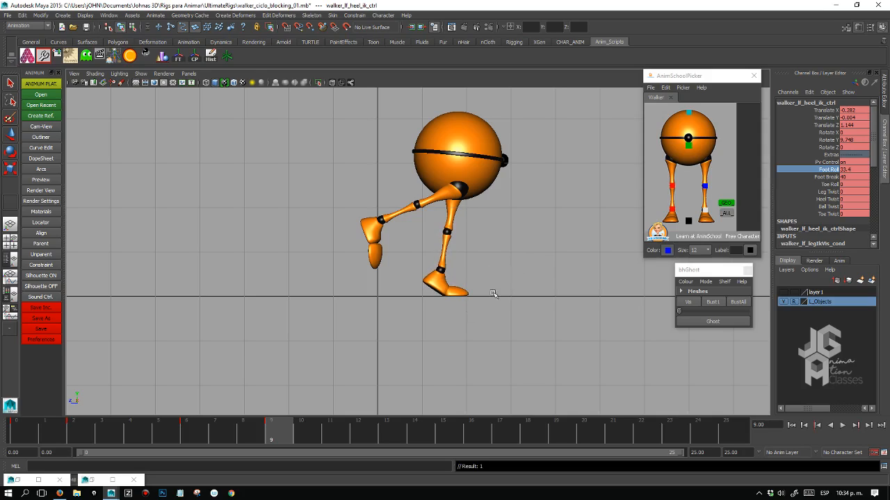
Flip between the keyed poses to check the motion leading into frame 9.
key(comma)
key(comma)
key(period)
key(period)
key(comma)
key(period)
Copy the right foot's frame 6 pose to frame 9 and key it.
click(672, 209)
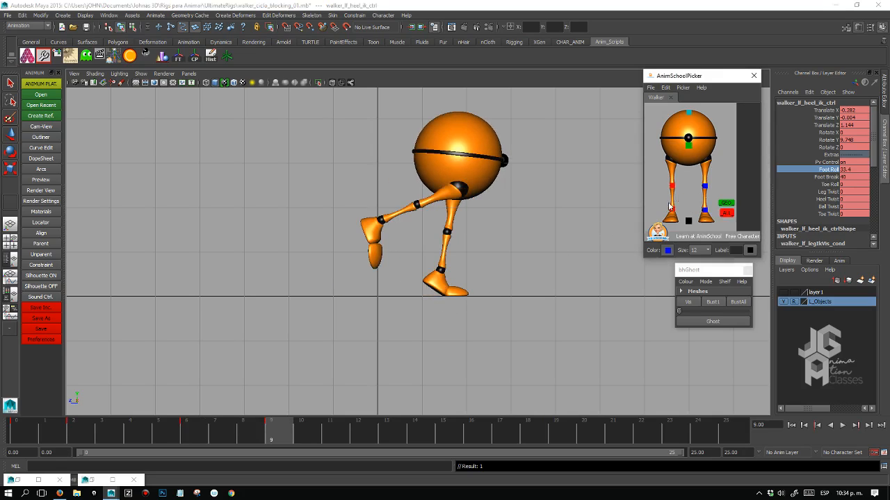
click(196, 435)
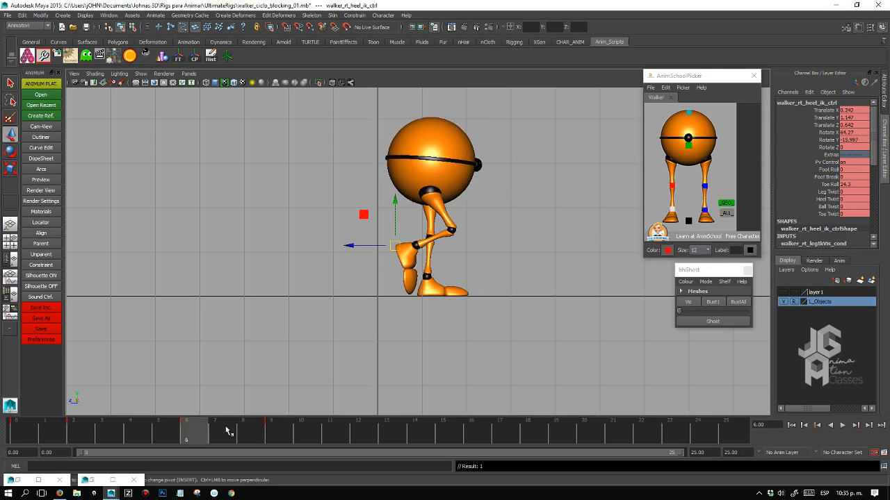
click(275, 426)
drag(198, 435, 285, 426)
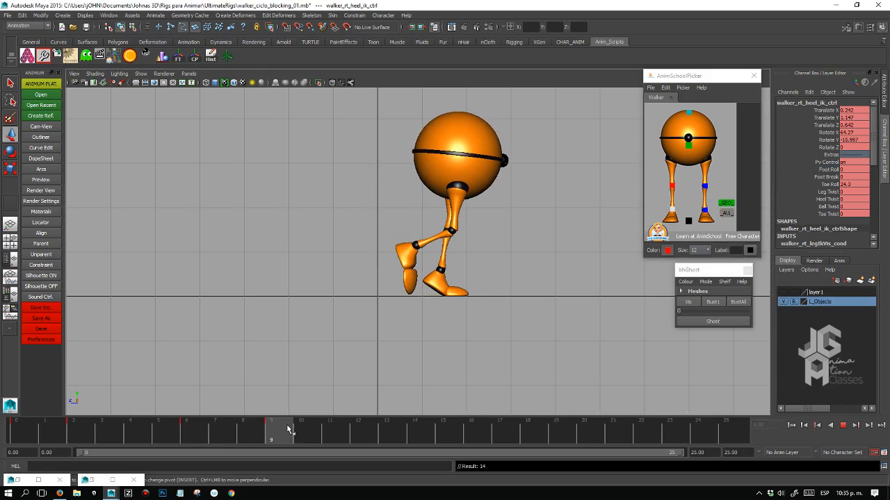
Move the right knee's pole vector control forward to a Translate Z of about 2.806.
click(712, 198)
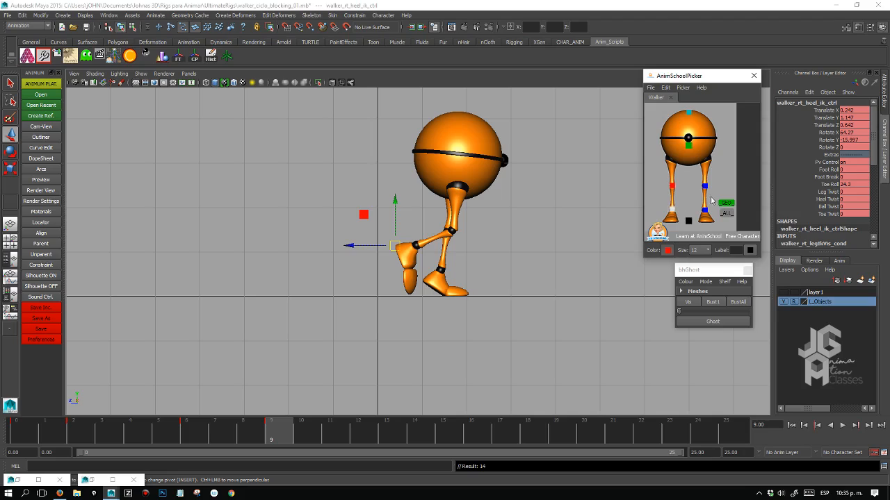
click(672, 186)
click(705, 187)
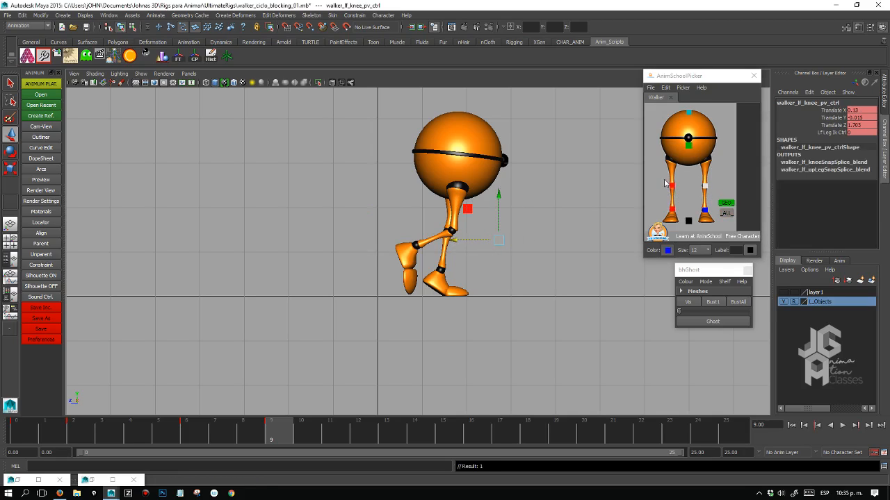
click(671, 186)
drag(471, 241, 501, 241)
Pose the right foot at Translate Y about 1.074, Translate Z about 2.071 and Rotate X about 49.724, and check it in the front view.
click(669, 206)
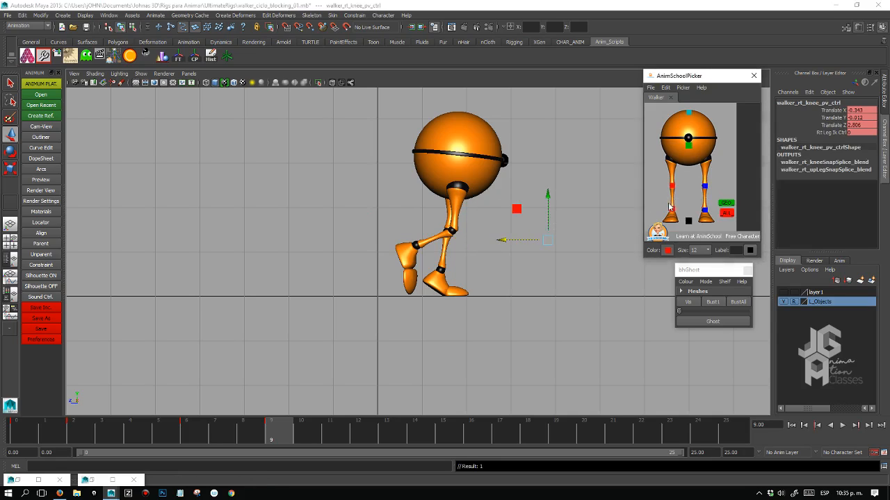
drag(392, 248, 491, 230)
key(e)
key(space)
key(space)
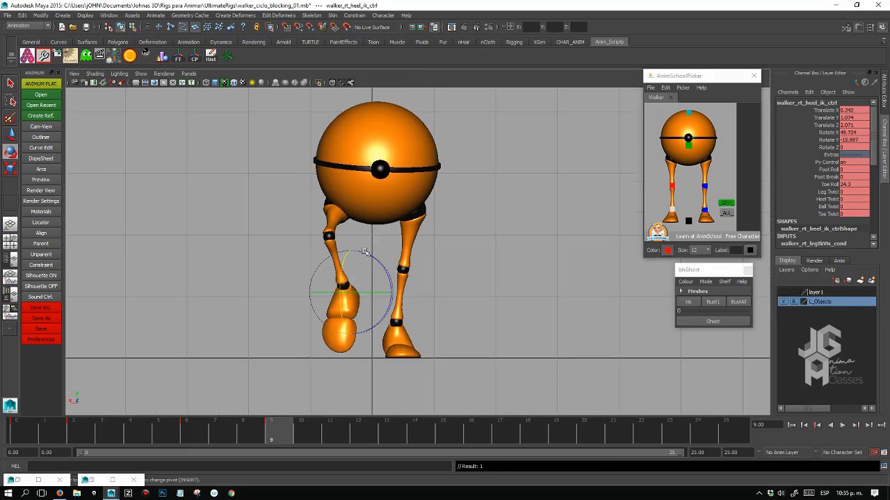
drag(344, 292, 346, 295)
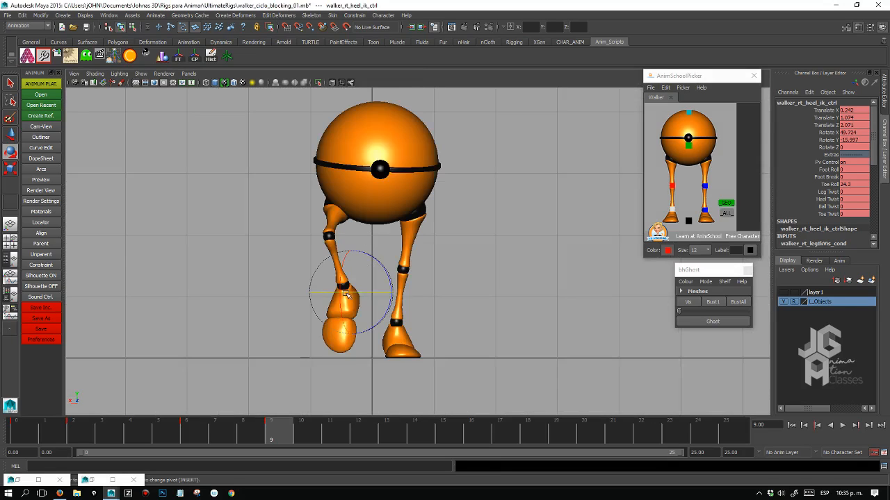
Open the Graph Editor for the body control and examine its Translate Y and Translate Z curves.
click(690, 144)
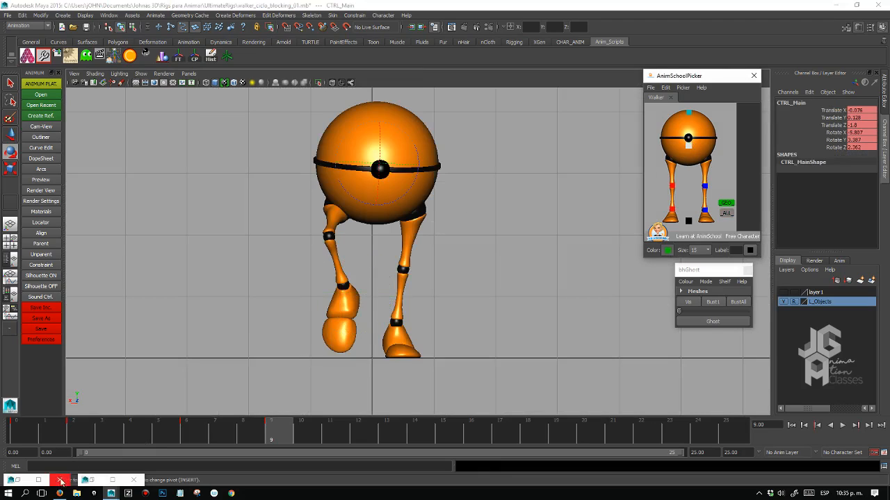
click(41, 148)
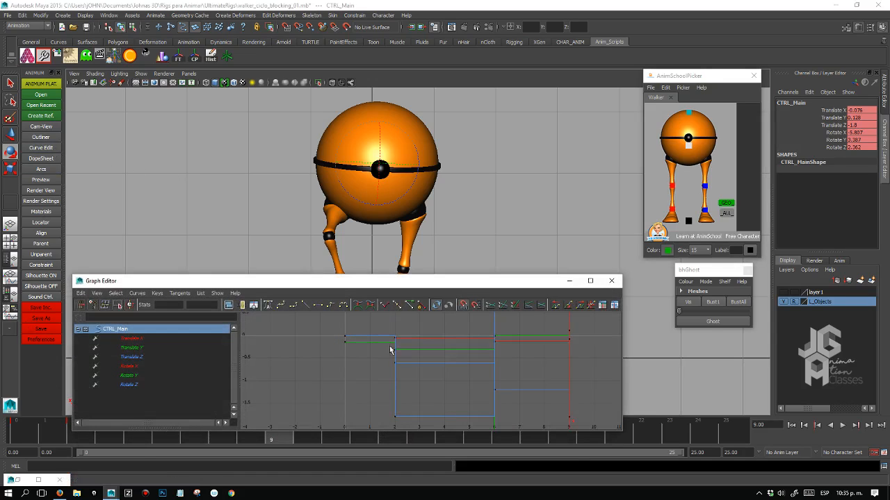
click(155, 349)
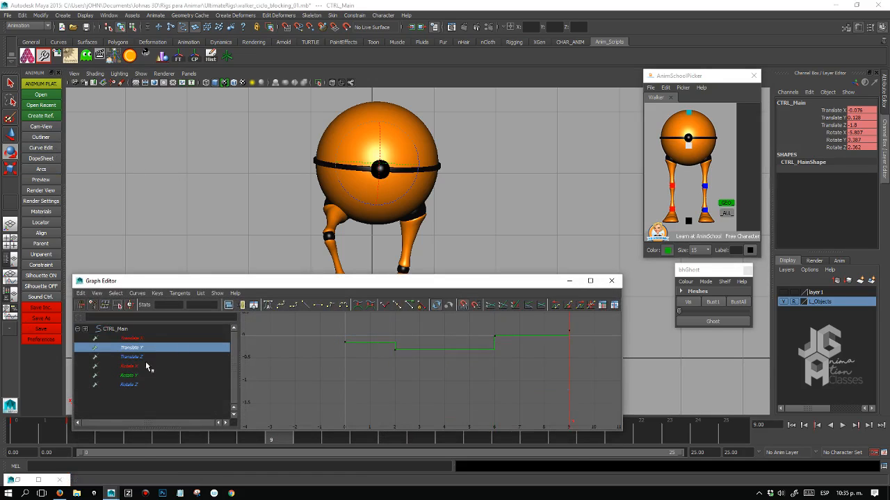
key(f)
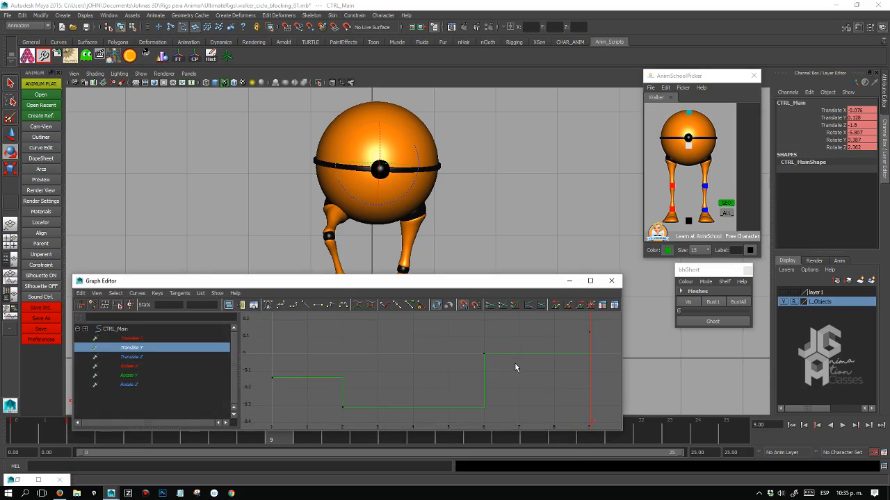
alt+right_drag(531, 375, 519, 360)
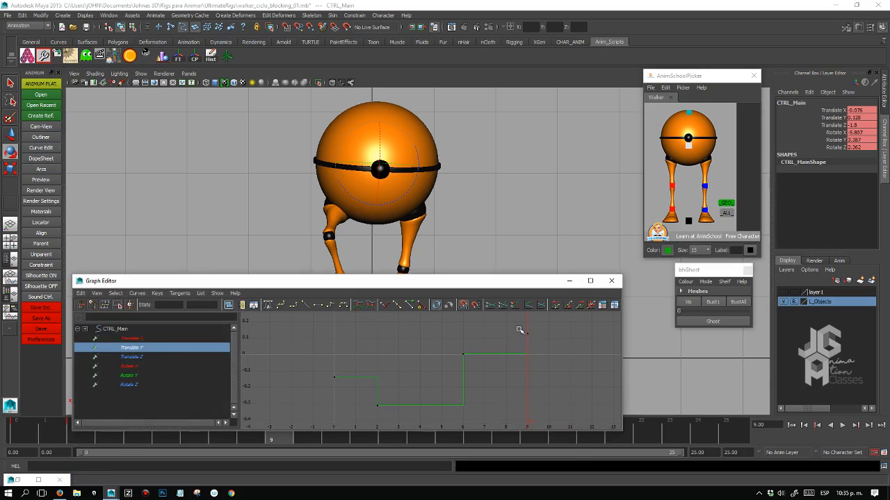
drag(520, 329, 537, 343)
shift+middle_drag(544, 344, 543, 345)
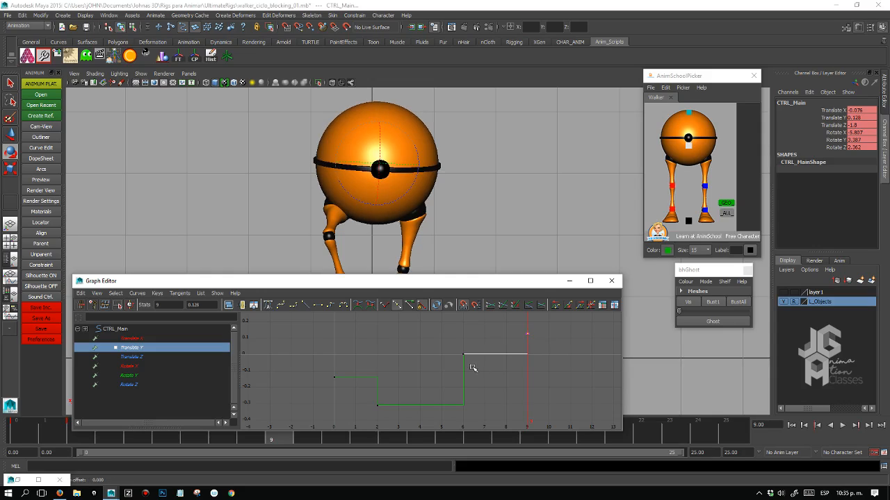
click(142, 357)
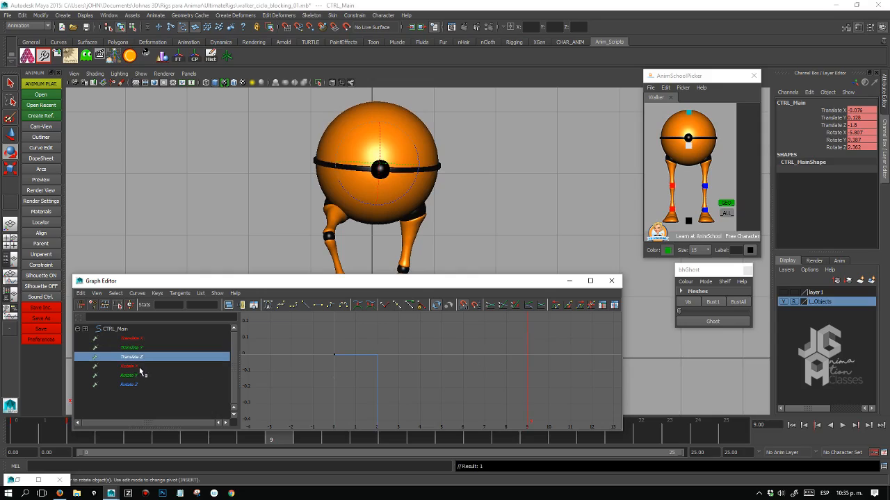
Examine the body control's Rotate Y curve in the Graph Editor and play back the animation in the front view.
click(140, 376)
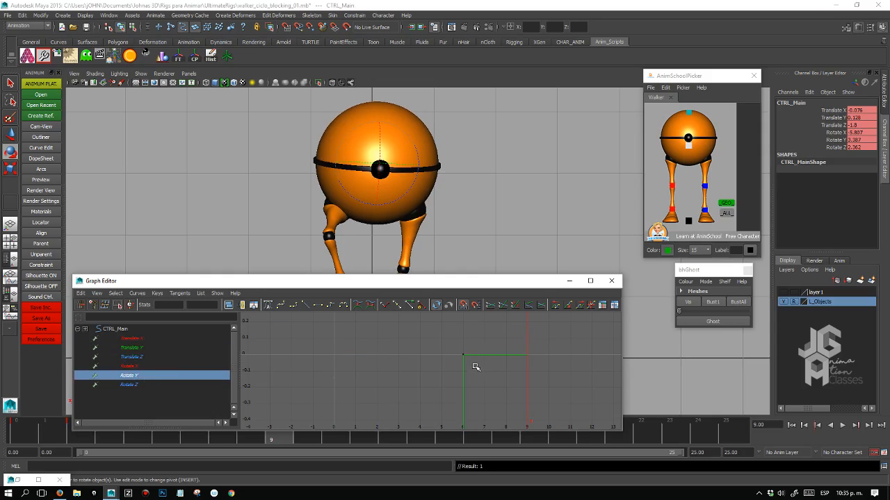
key(a)
scroll(508, 368, down, 2)
drag(539, 333, 582, 345)
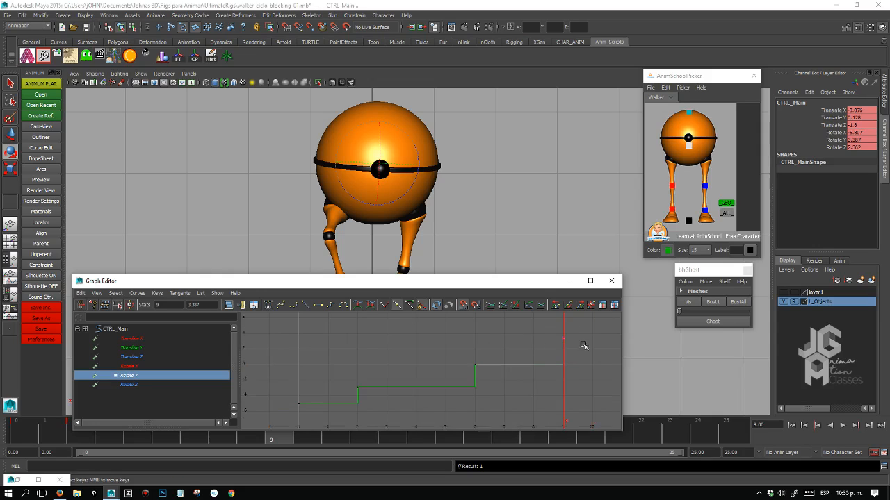
click(569, 281)
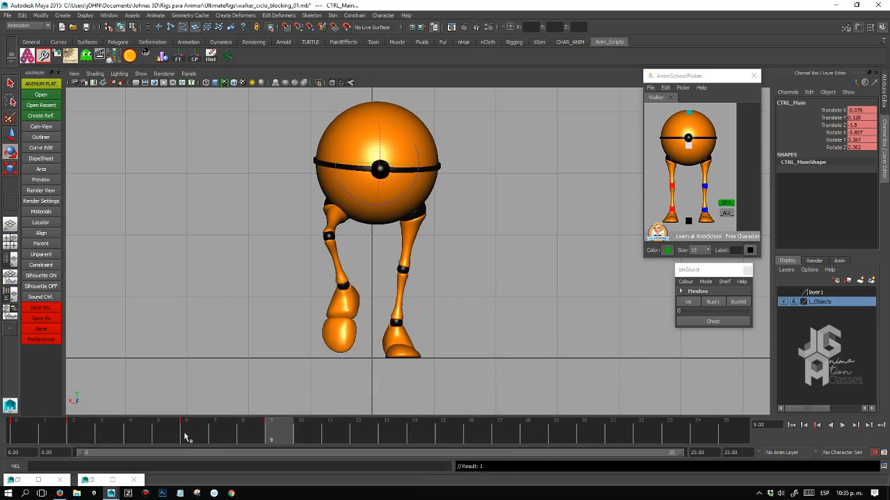
key(alt+v)
key(alt+v)
Clear all existing ghosts, create a new ghost of the frame 6 pose and return to frame 9.
click(672, 210)
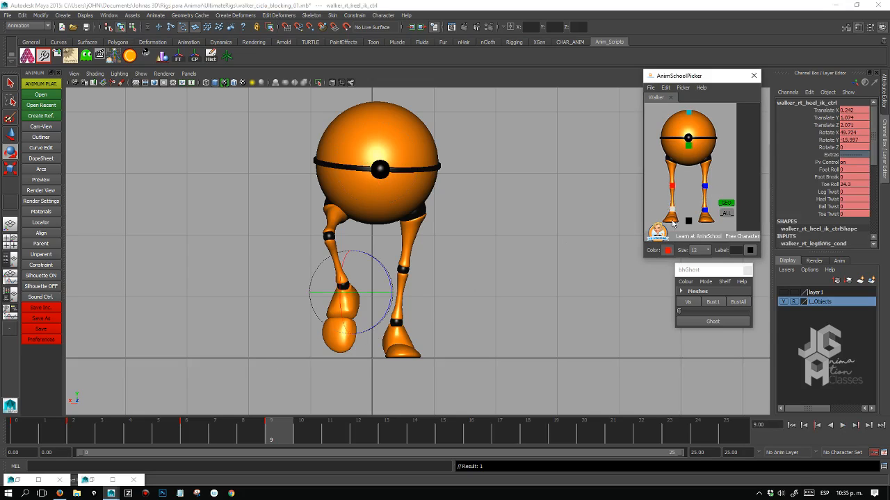
click(694, 304)
click(202, 429)
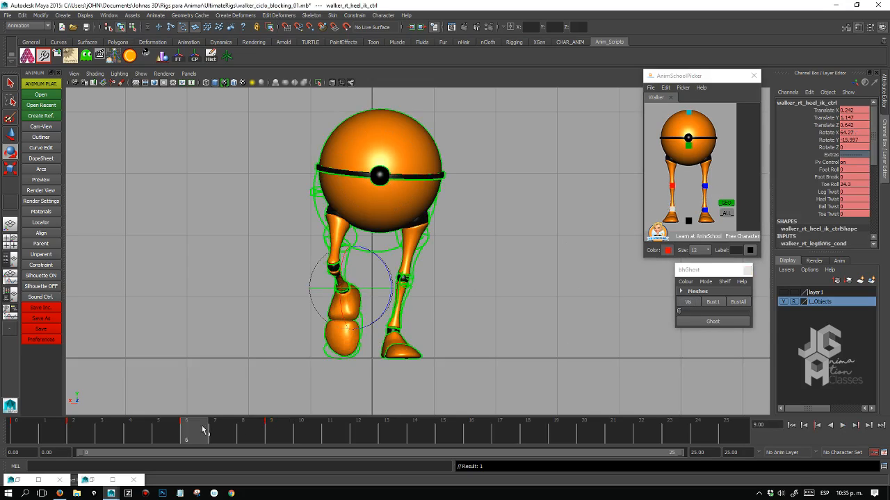
click(740, 303)
click(722, 321)
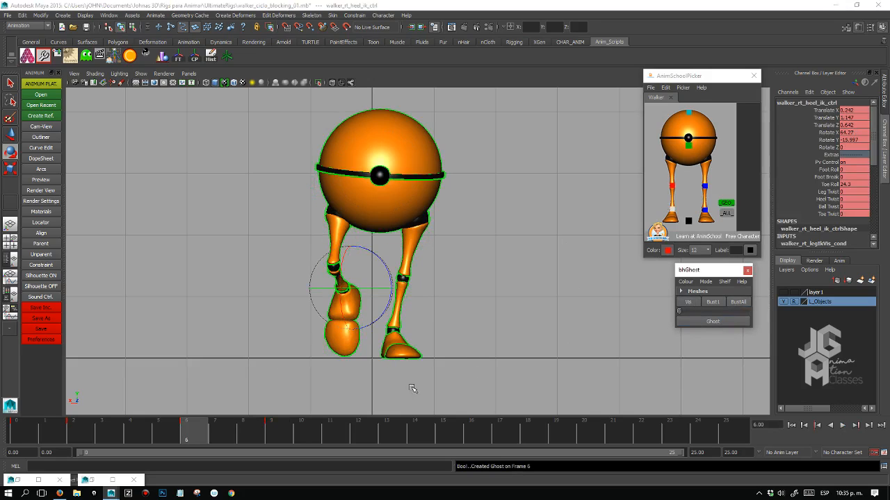
click(274, 434)
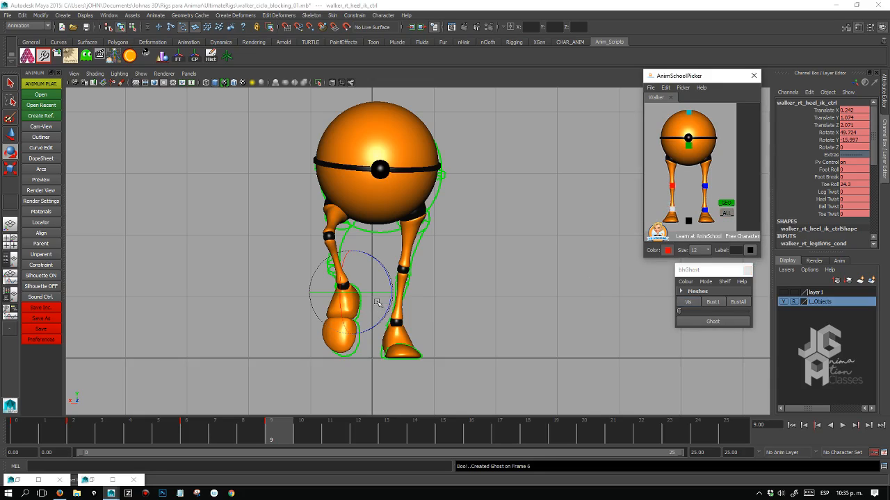
Lower the right foot control to a Translate Y of about 0.922 in the front view at frame 9.
key(w)
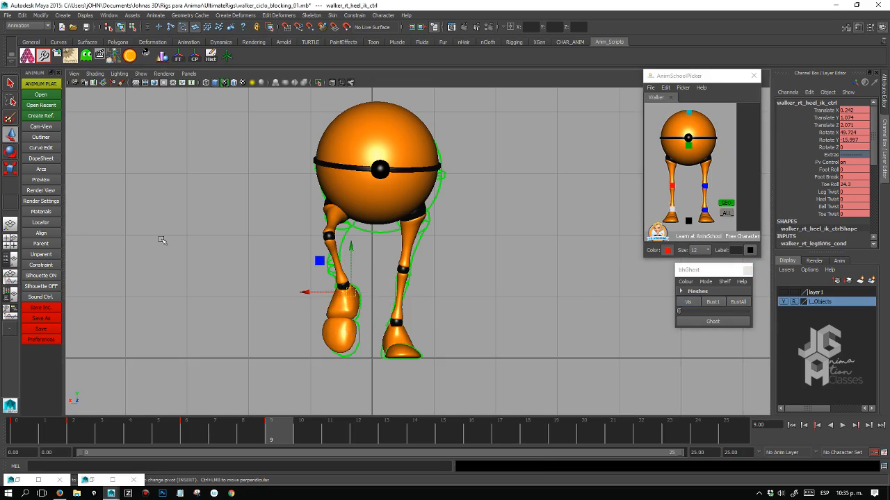
scroll(87, 135, up, 1)
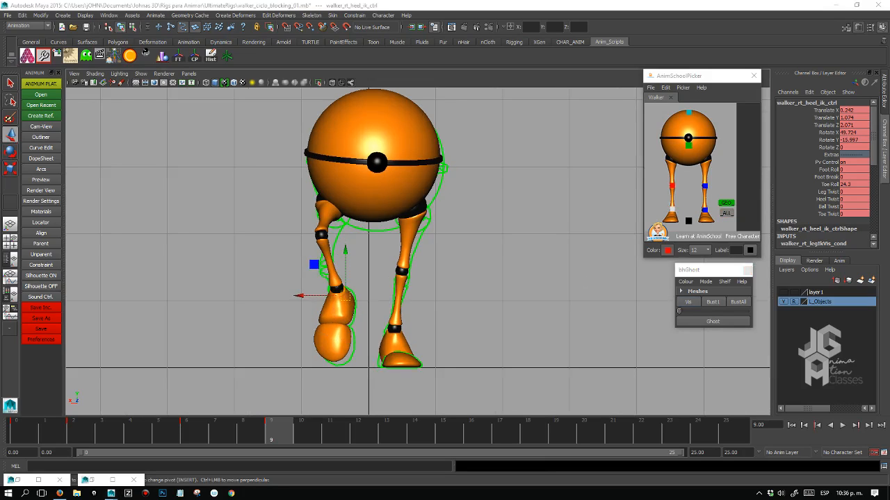
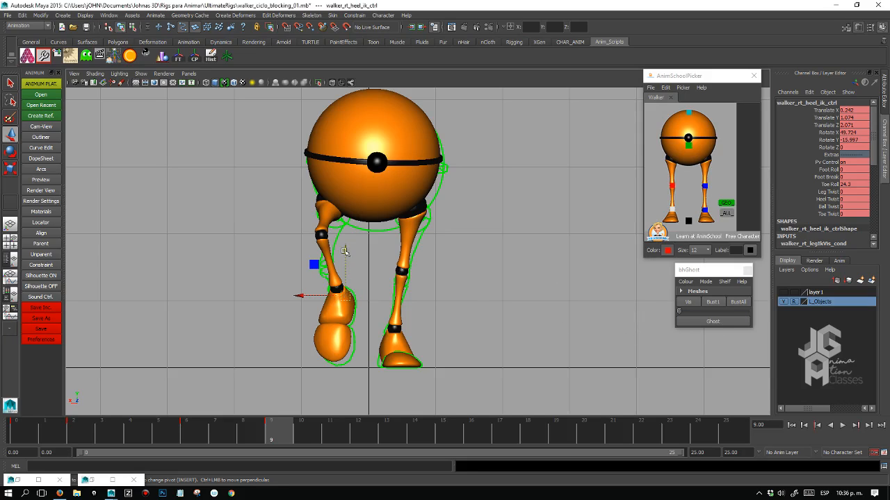
click(670, 210)
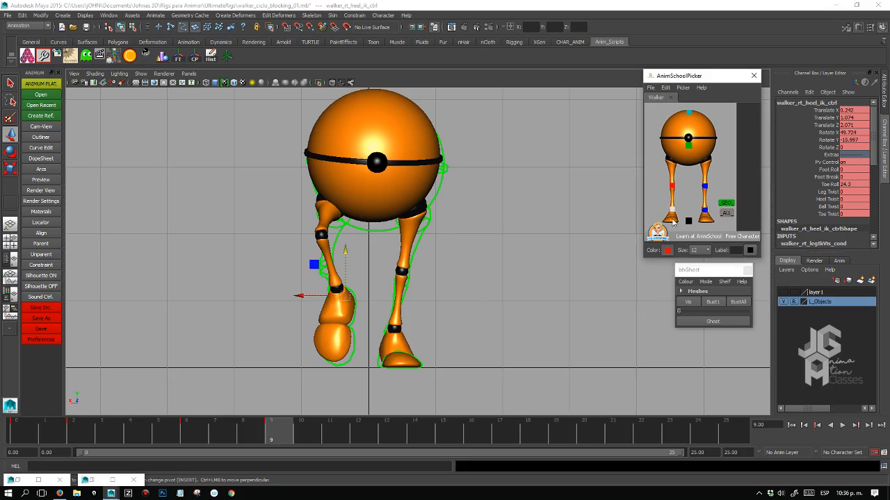
drag(342, 248, 344, 260)
Pose the right foot in the side view at Rotate X about 22.678, Translate Y about 0.672 and Translate Z about 2.186.
key(space)
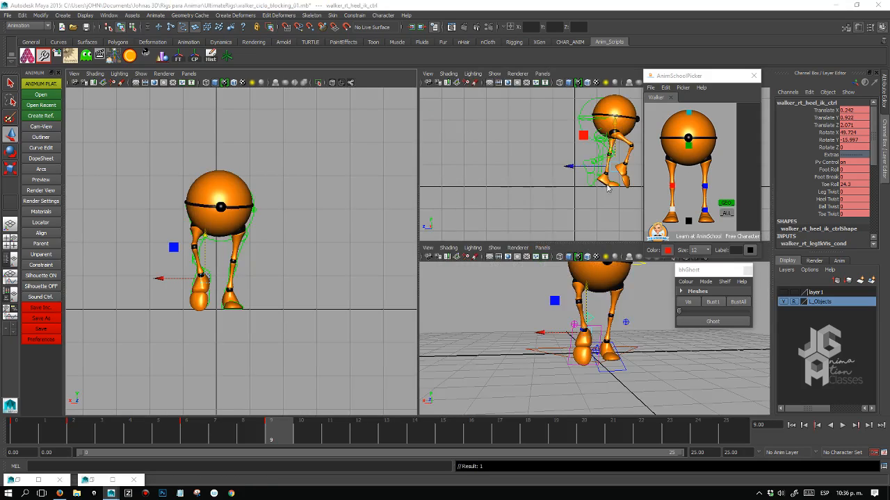
key(space)
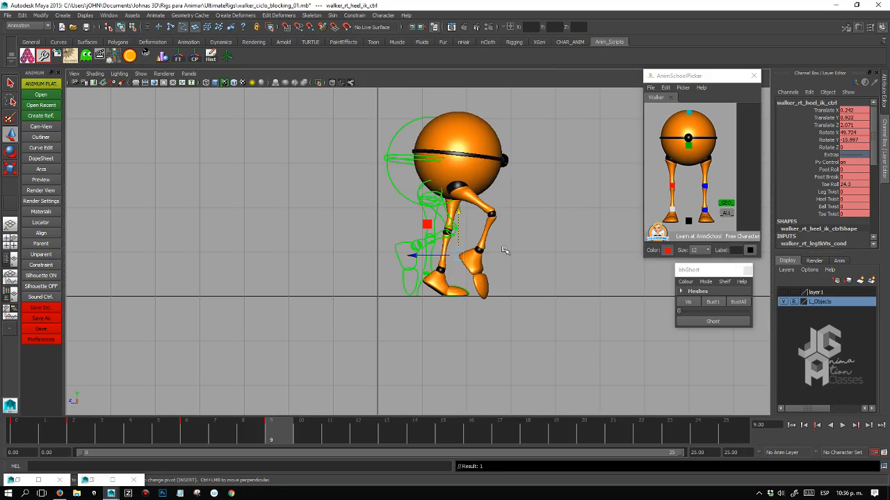
key(e)
drag(496, 248, 492, 231)
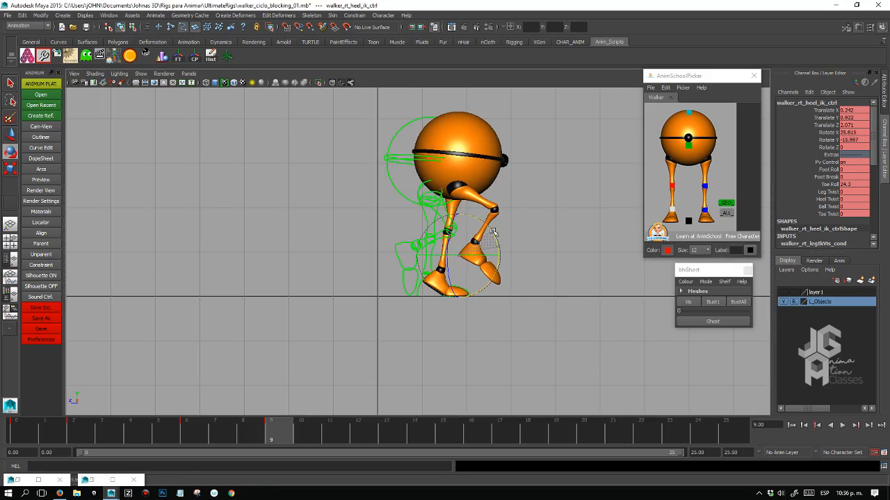
key(w)
mouse_move(461, 256)
mouse_down()
mouse_move(476, 270)
mouse_move(496, 248)
mouse_move(465, 270)
mouse_move(499, 255)
mouse_move(466, 267)
mouse_up()
key(e)
key(w)
key(e)
key(w)
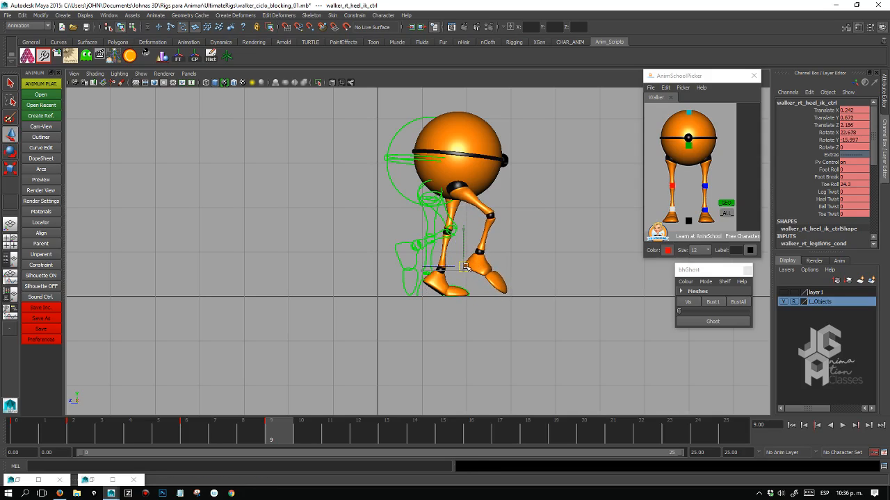
Move the right knee's pole vector control forward and up, with Translate X about -0.28 and Translate Y about 0.39.
click(672, 187)
drag(543, 244, 565, 223)
key(space)
key(space)
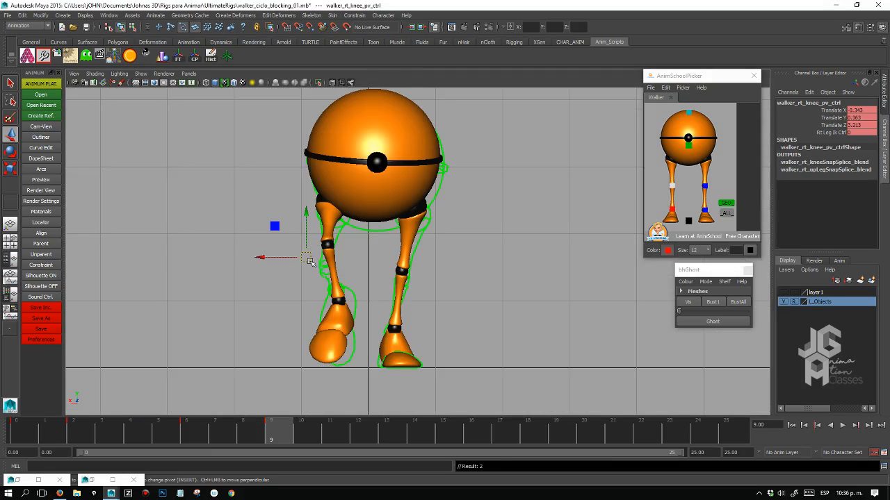
drag(310, 262, 314, 257)
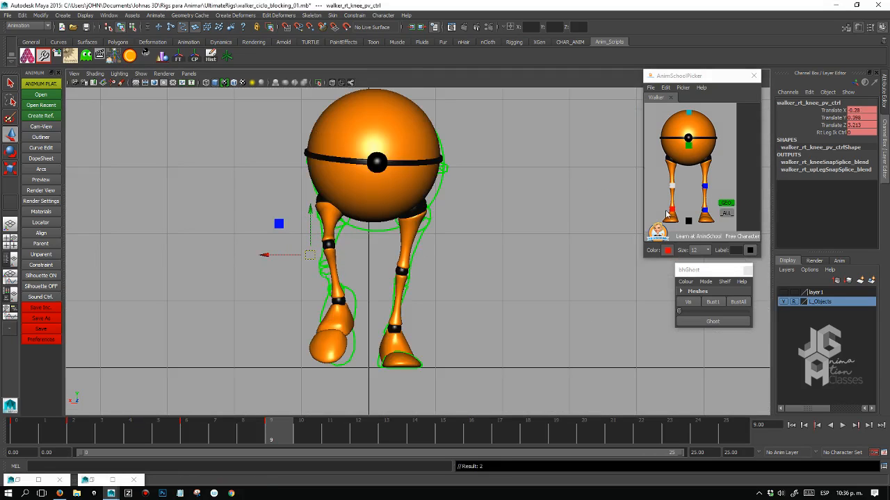
Adjust the right foot in the front view to Translate X about 0.297, Translate Y about 0.748 and Rotate X about 27.92.
click(668, 210)
key(e)
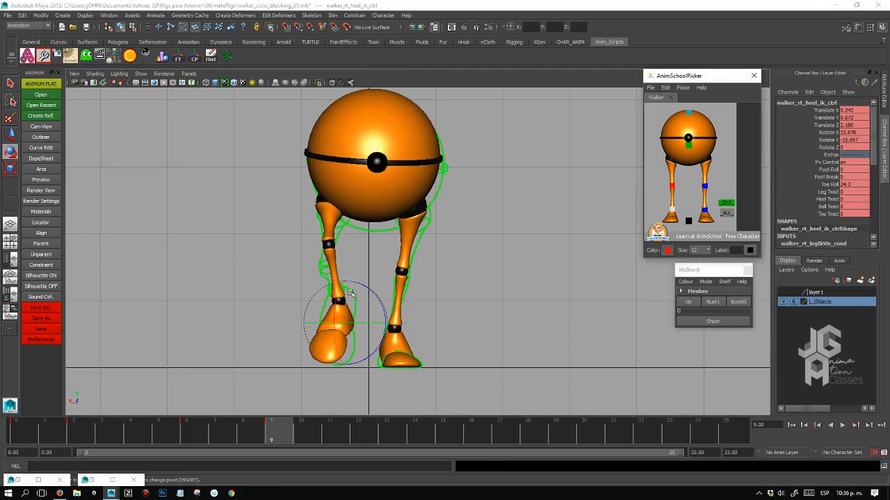
mouse_move(336, 306)
mouse_down()
mouse_move(335, 298)
mouse_move(349, 316)
mouse_up()
key(w)
Compare the frame 9 pose with the earlier key poses in the front view by stepping between the keyed frames.
click(30, 434)
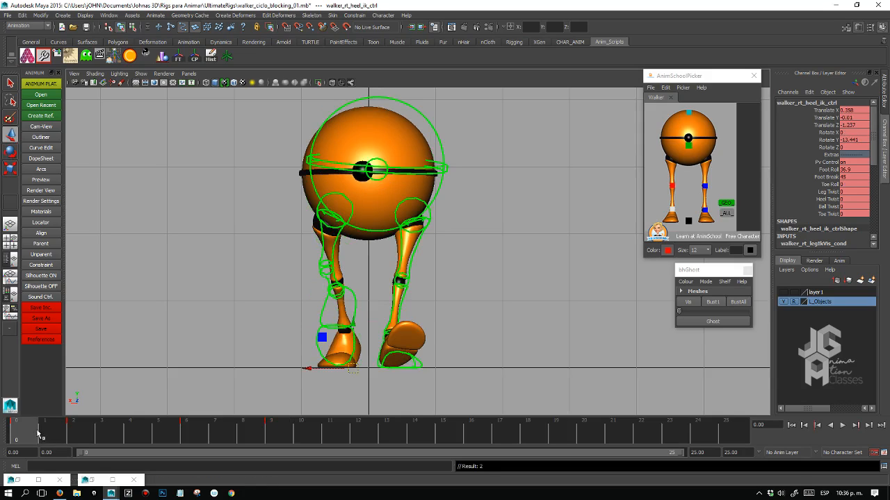
click(282, 433)
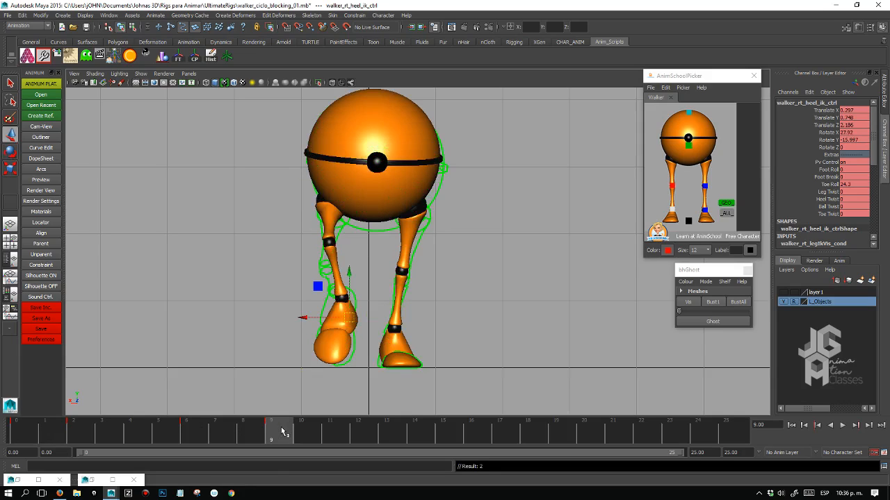
click(33, 430)
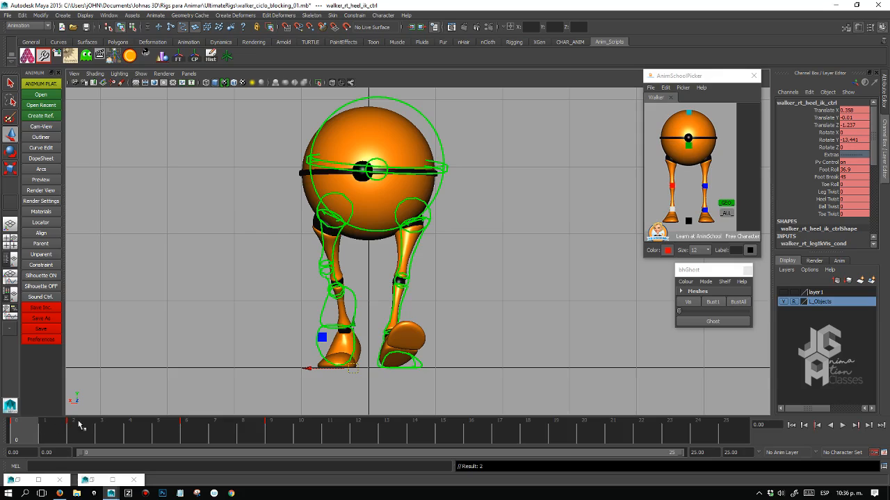
click(188, 436)
click(280, 428)
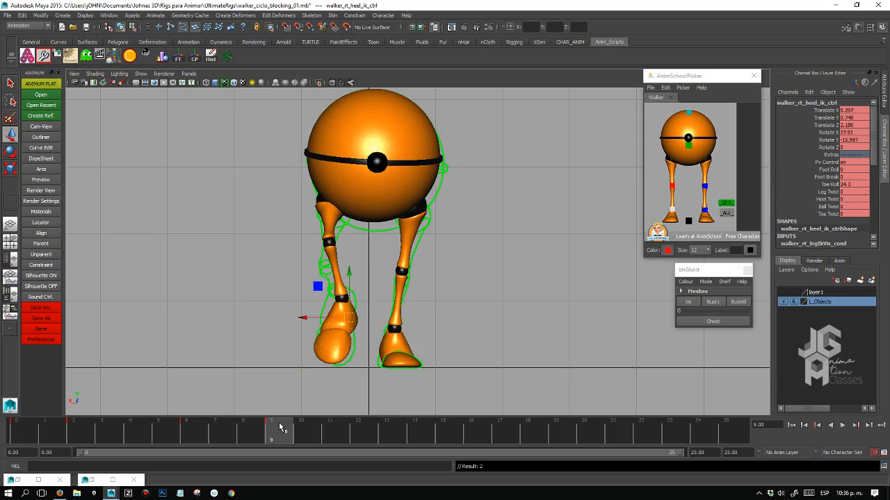
key(comma)
key(comma)
key(comma)
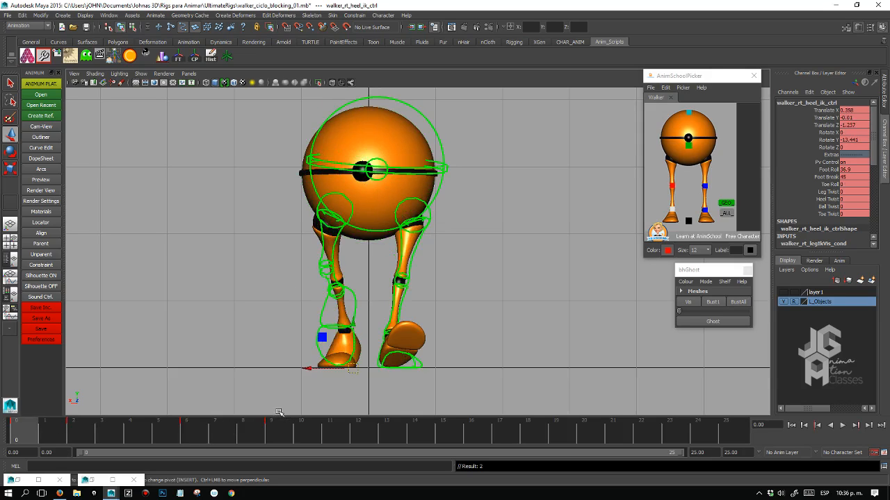
key(period)
key(period)
key(period)
key(comma)
key(period)
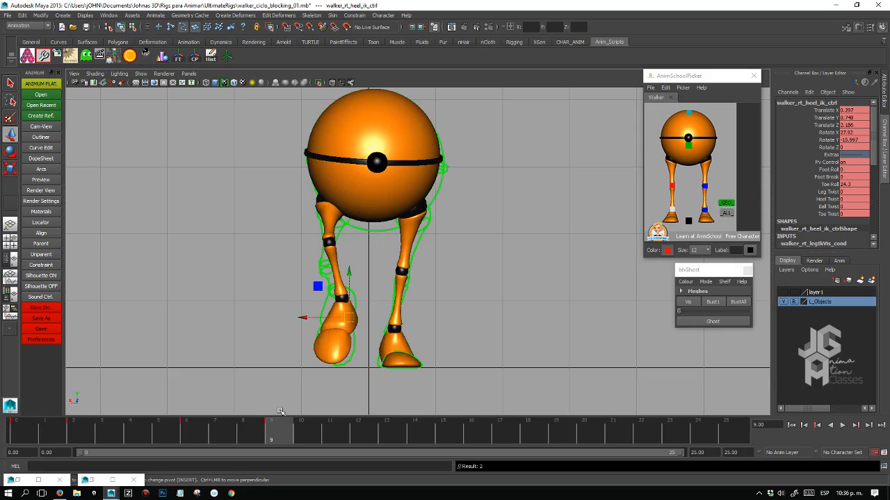
Rotate the right foot control around its Y axis so the toes point more toward the front at frame 9.
click(672, 186)
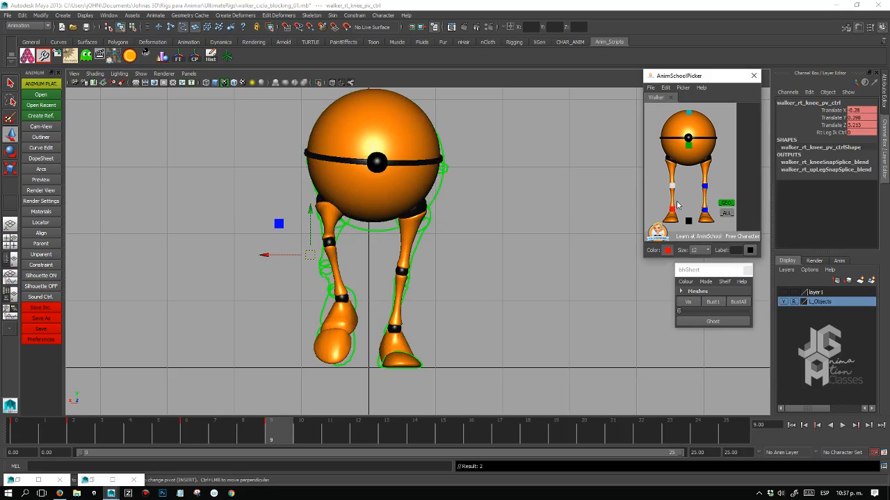
click(673, 208)
key(e)
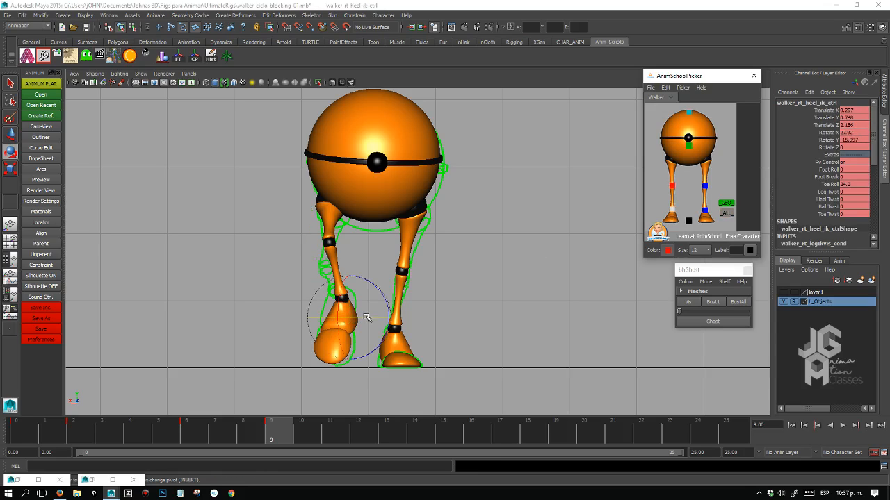
drag(367, 318, 386, 304)
Nudge the right knee's pole vector control to Translate X about -0.287 and Translate Y about 0.405, and check it in perspective.
click(673, 187)
key(w)
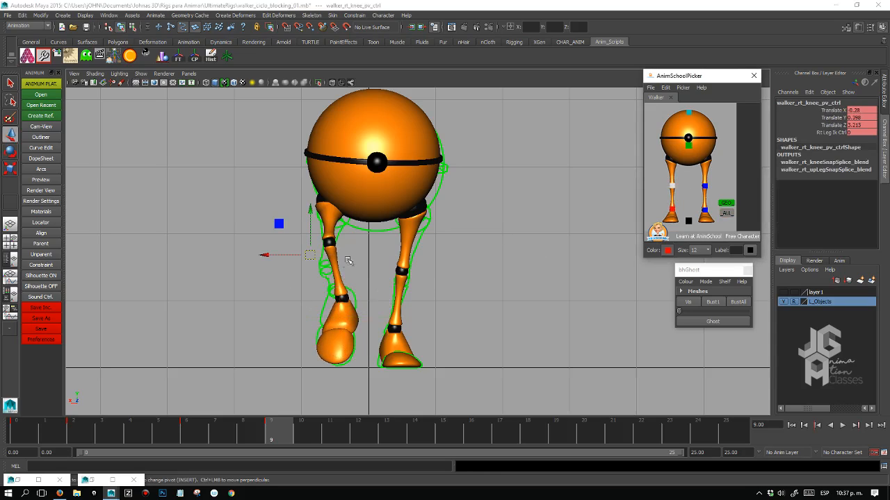
drag(309, 259, 309, 258)
key(space)
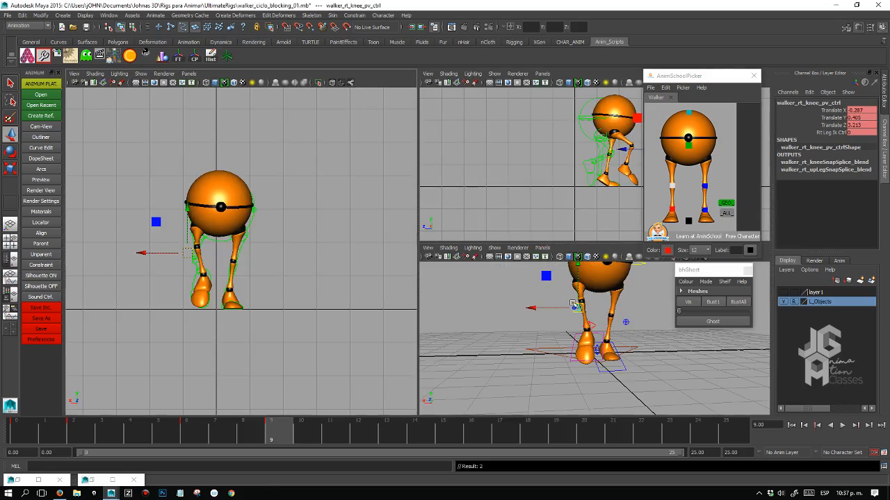
key(space)
alt+drag(471, 306, 432, 226)
Select the main body control and step through the keyed poses in the front view to examine the body's motion.
click(688, 145)
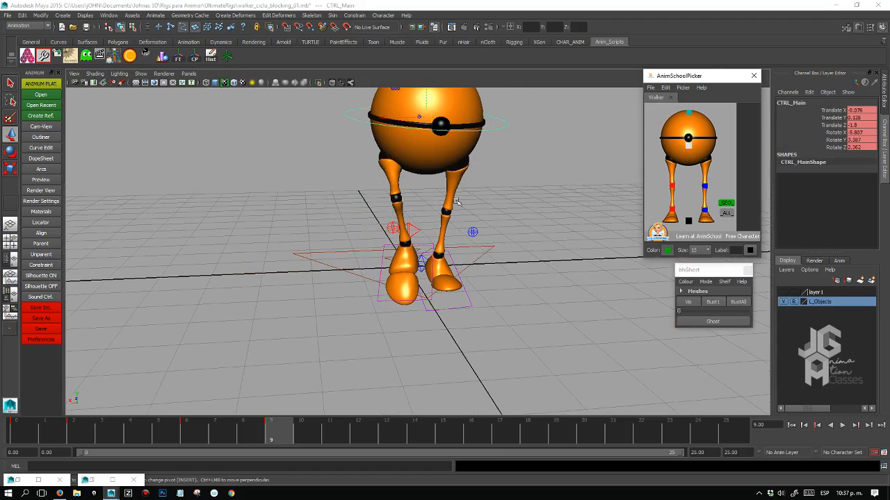
key(space)
key(space)
key(comma)
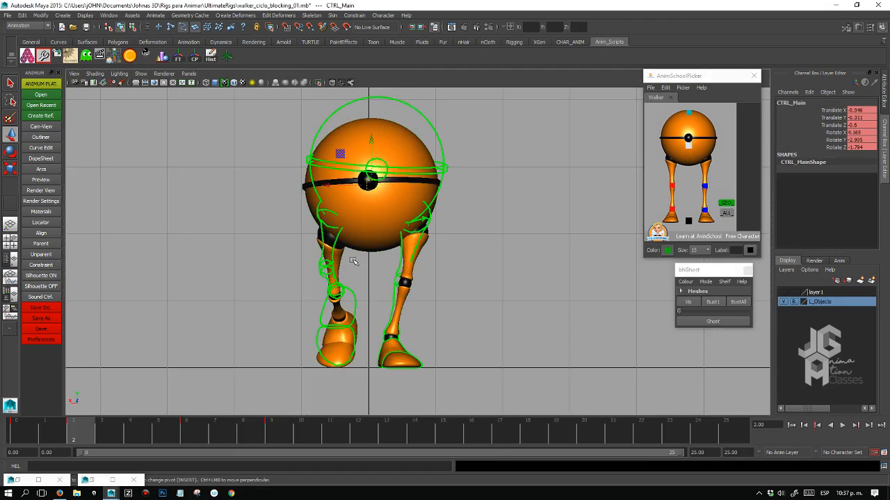
key(period)
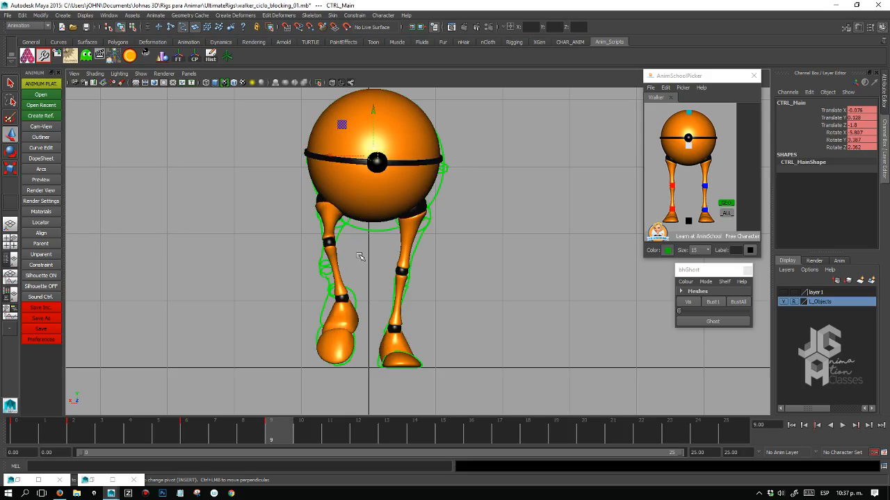
key(alt+shift+v)
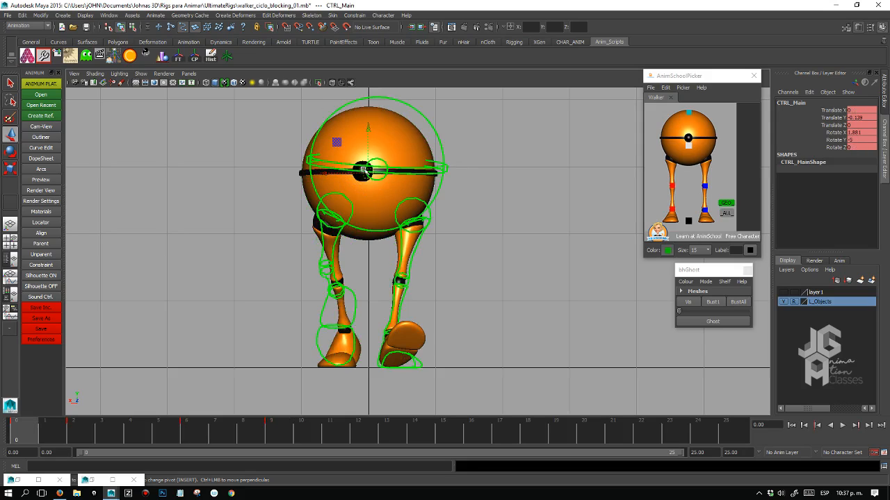
key(period)
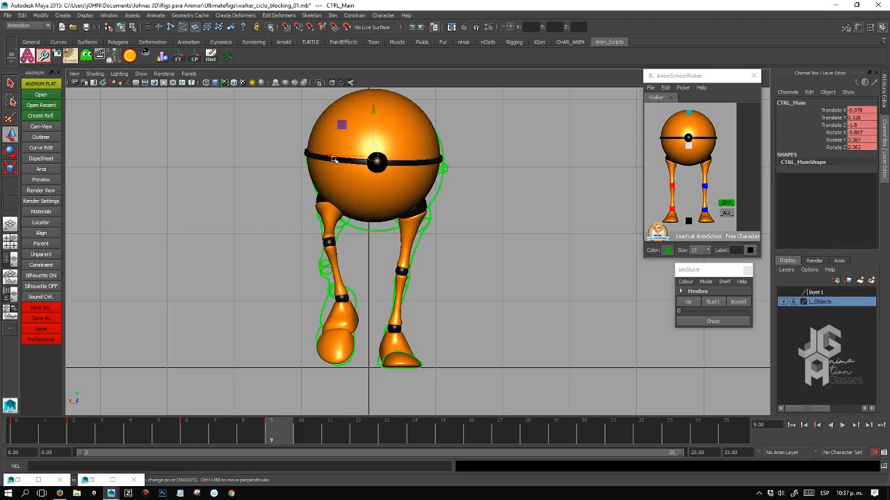
key(comma)
key(comma)
key(comma)
key(period)
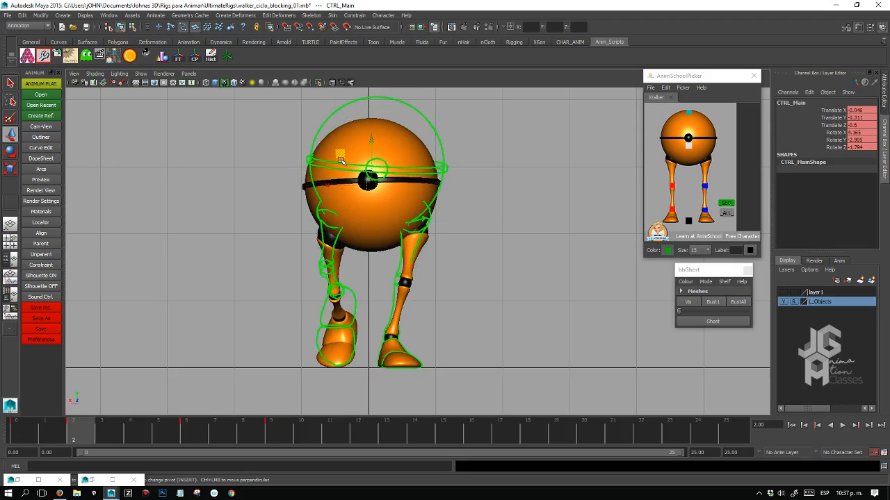
key(period)
key(period)
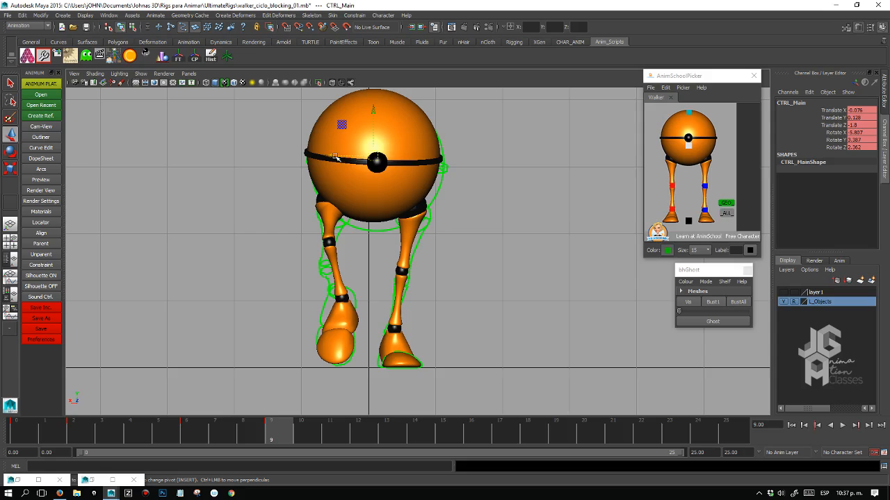
Nudge the main body control to Translate X about -0.083 at frame 9 and compare it with the keys at frames 2 and 6.
drag(332, 153, 332, 154)
key(comma)
key(comma)
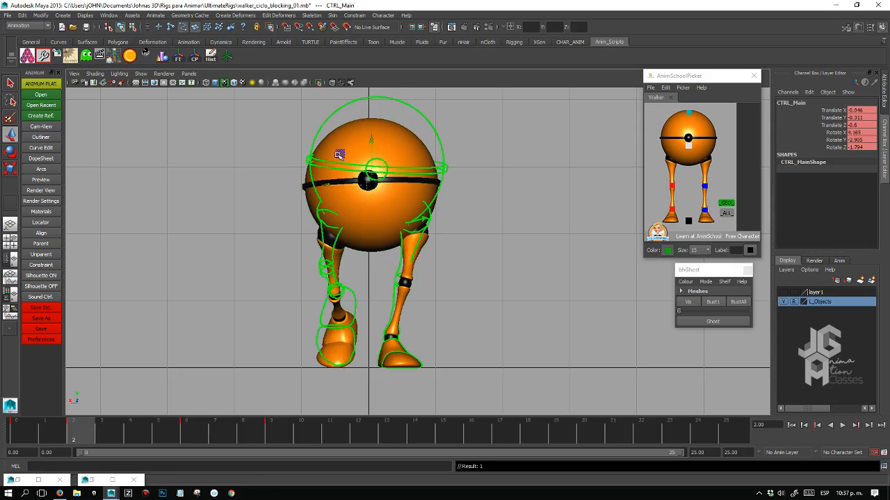
key(period)
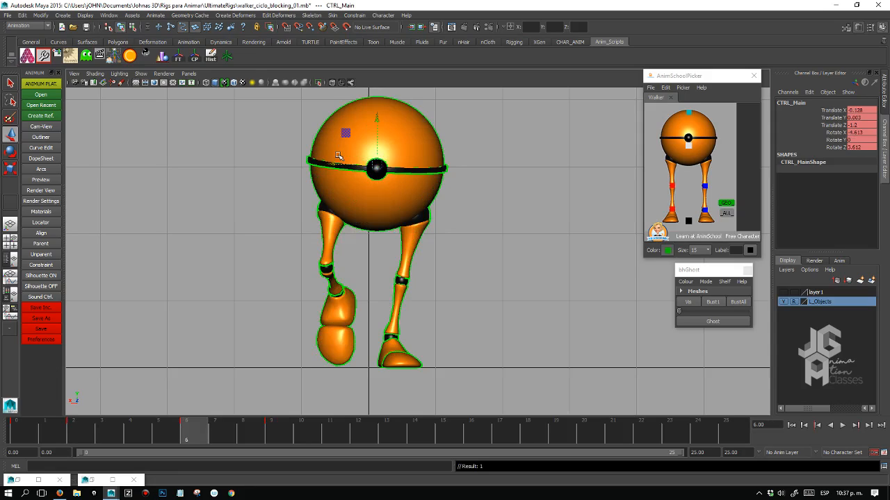
key(period)
key(comma)
key(period)
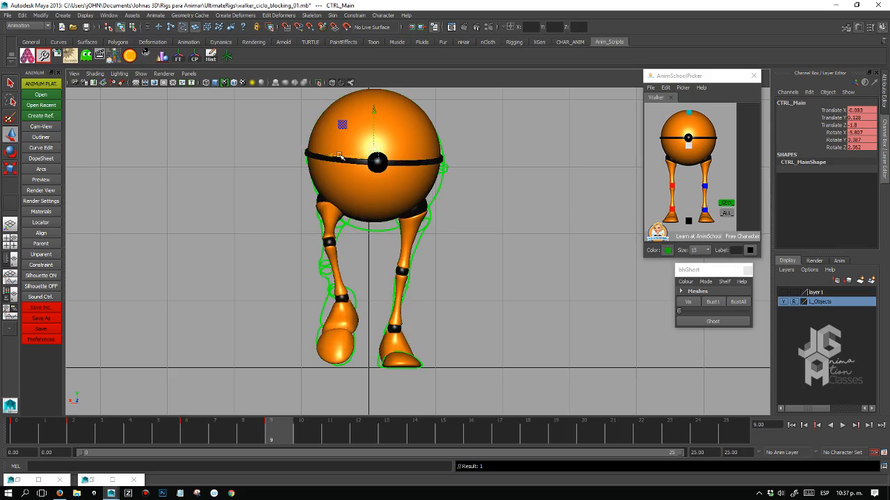
Lower the frame 9 key on the main control's Translate X curve to -0.088 in the Graph Editor.
key(alt+shift+v)
key(comma)
click(40, 148)
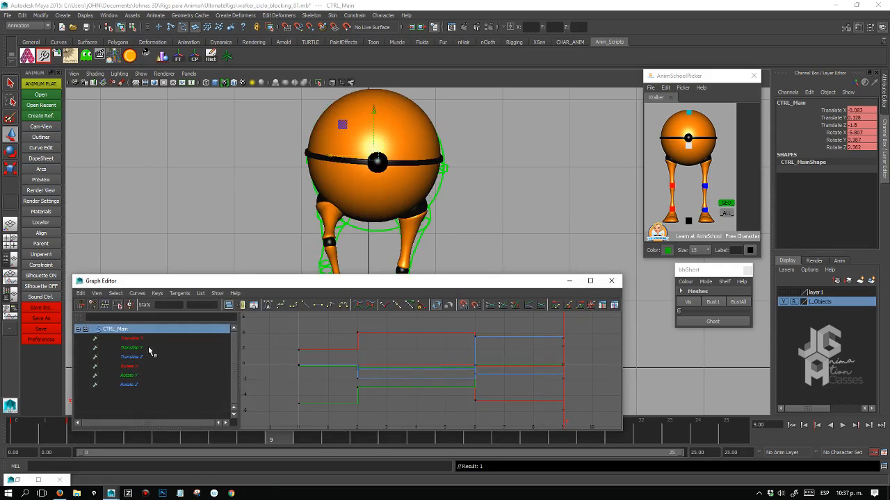
click(179, 338)
key(f)
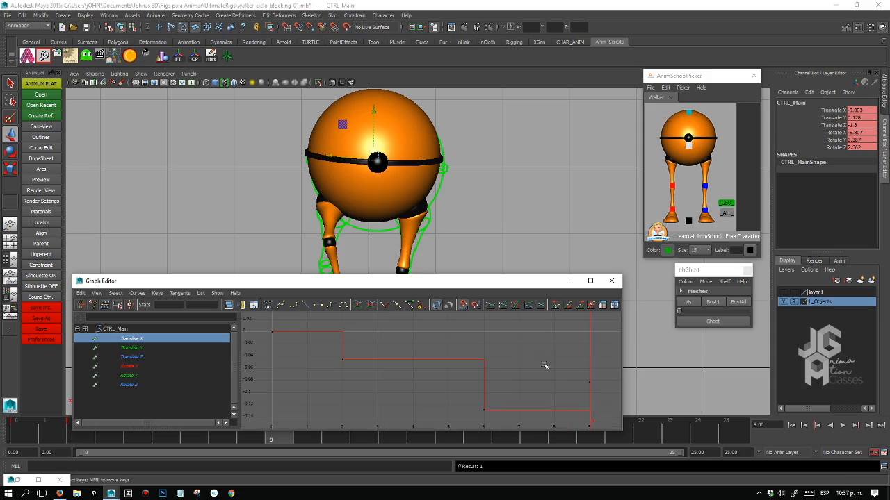
click(589, 382)
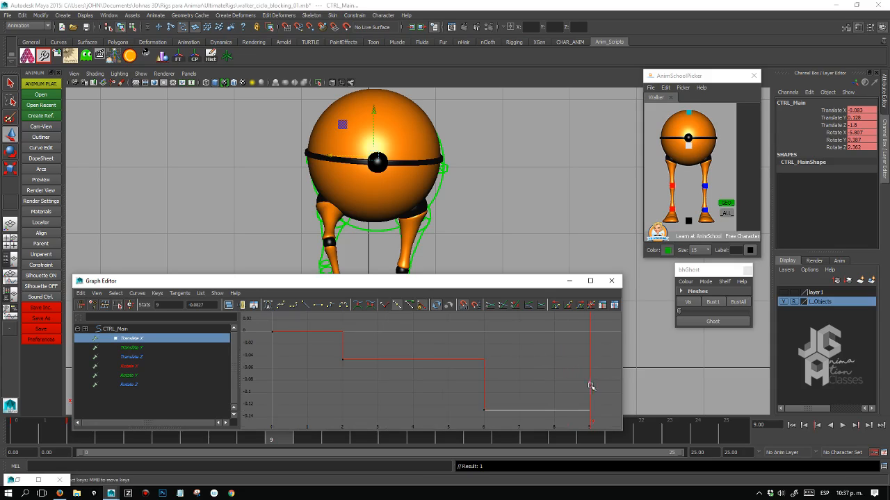
drag(491, 285, 612, 241)
middle_drag(675, 317, 677, 323)
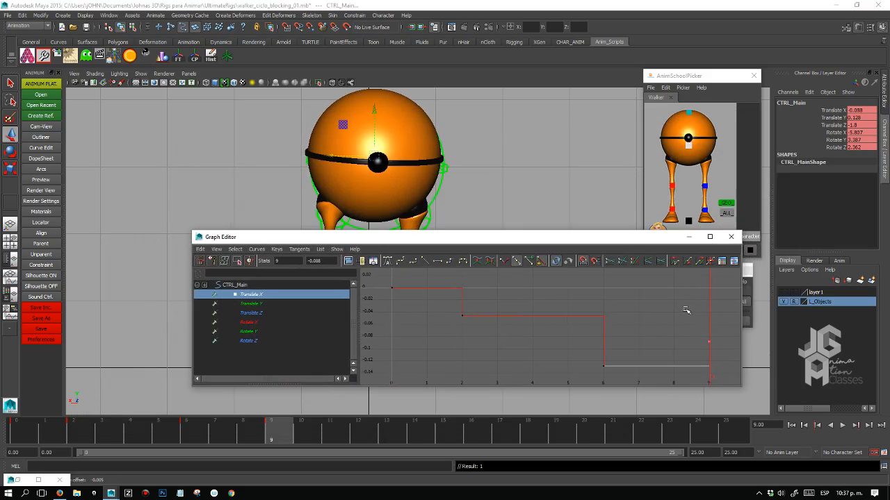
click(688, 237)
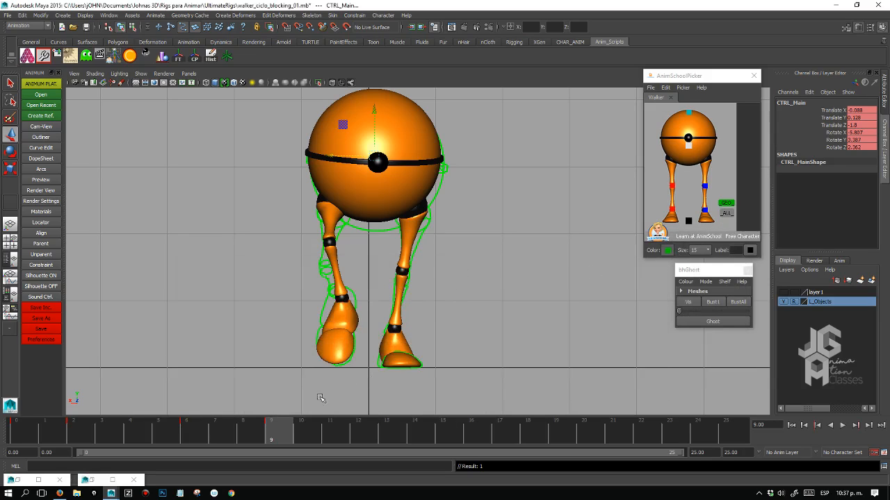
Remove all ghosts from the scene and step through the keyed poses in the front view to review the body's motion.
key(comma)
key(comma)
key(comma)
key(comma)
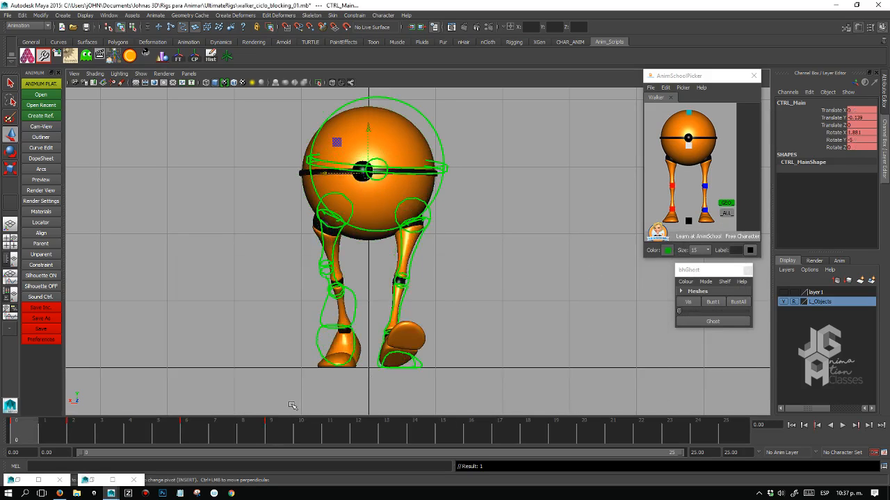
click(737, 302)
key(comma)
key(comma)
key(comma)
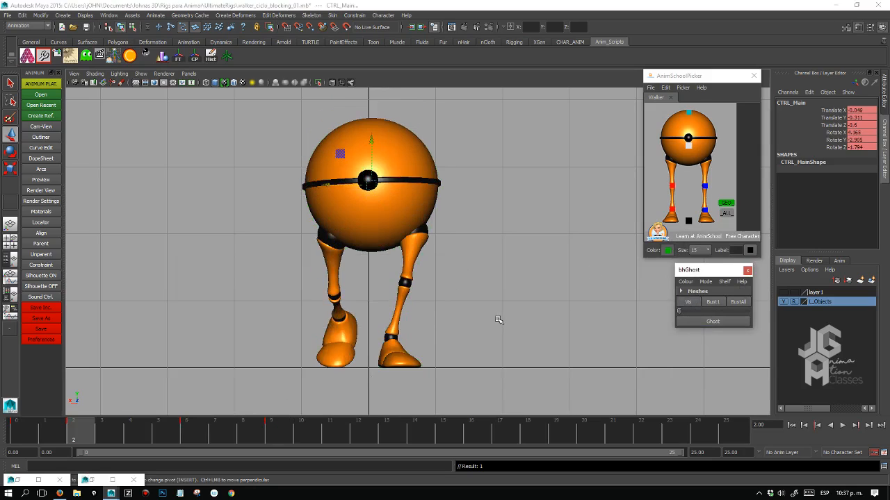
key(period)
key(period)
key(period)
key(period)
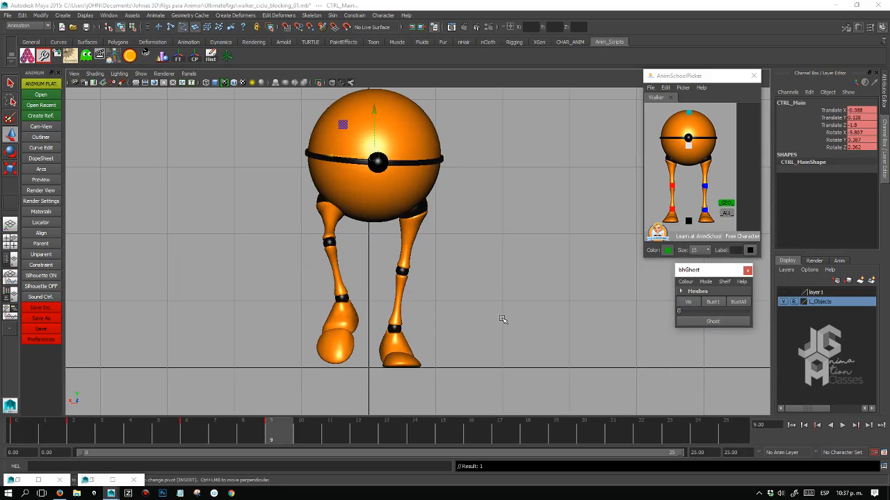
Select the right heel IK control and step through the keys from frame 0 to 9 to examine the foot's path.
key(comma)
click(653, 213)
click(672, 210)
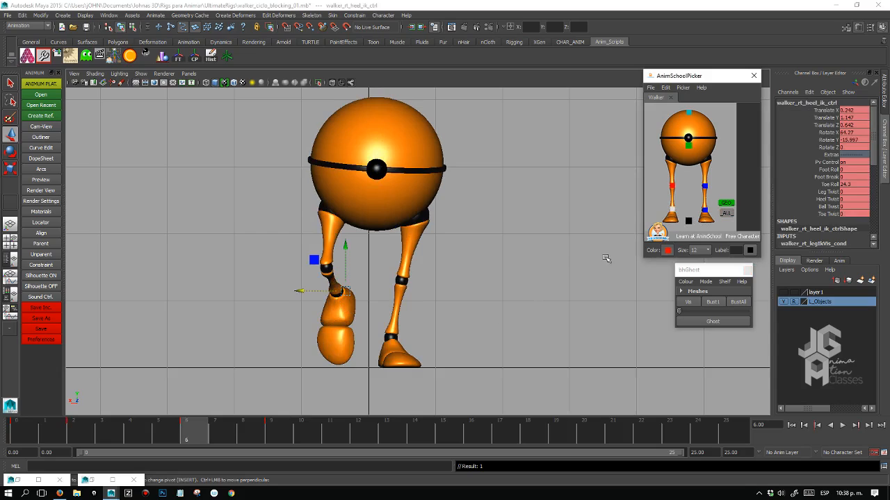
key(comma)
key(comma)
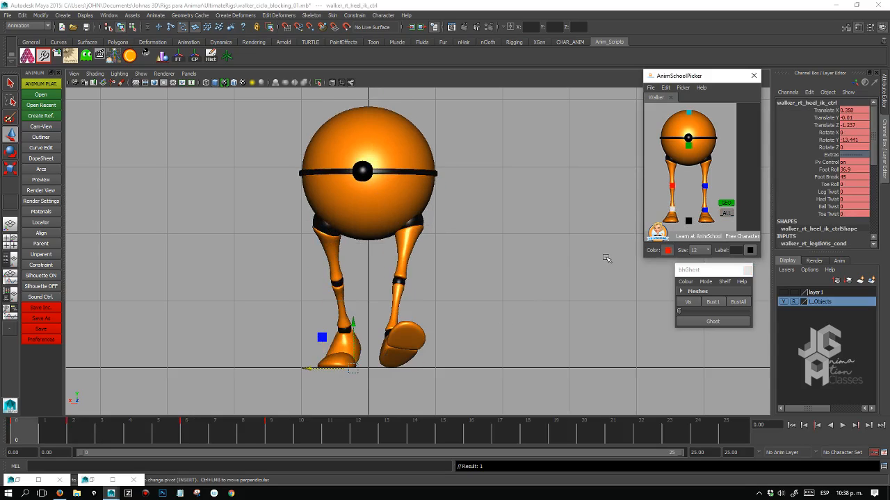
key(period)
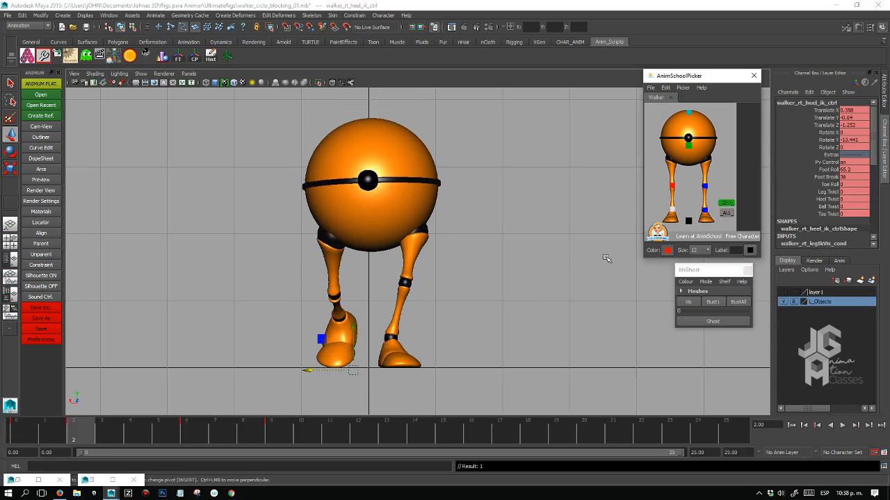
key(period)
key(period)
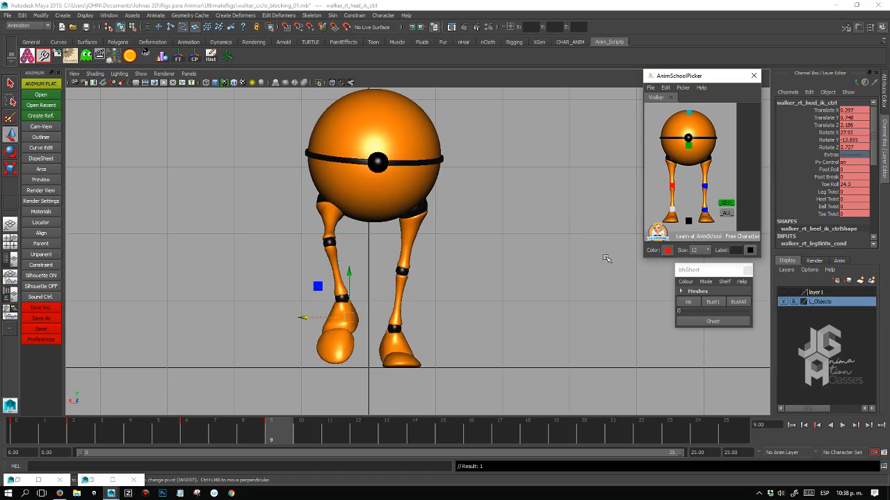
Try a slight vertical shift of the left heel IK control at frame 9, comparing the foot's ground contact with frame 6.
click(705, 209)
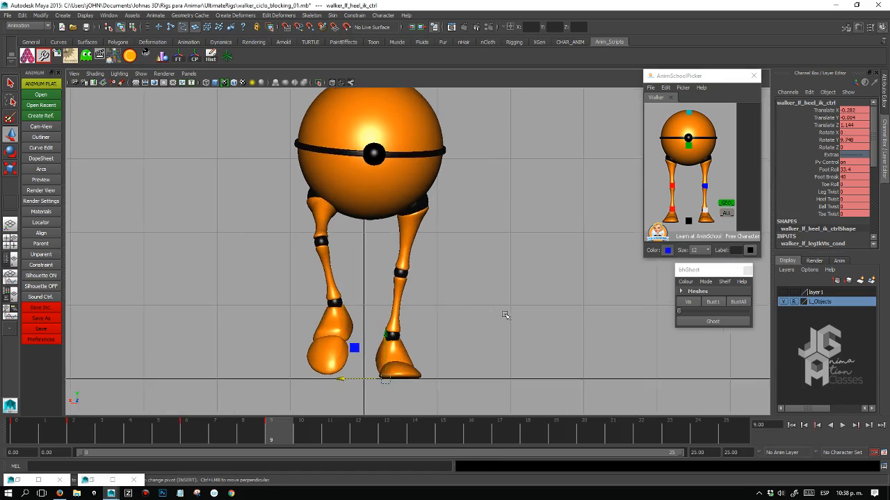
scroll(506, 315, up, 8)
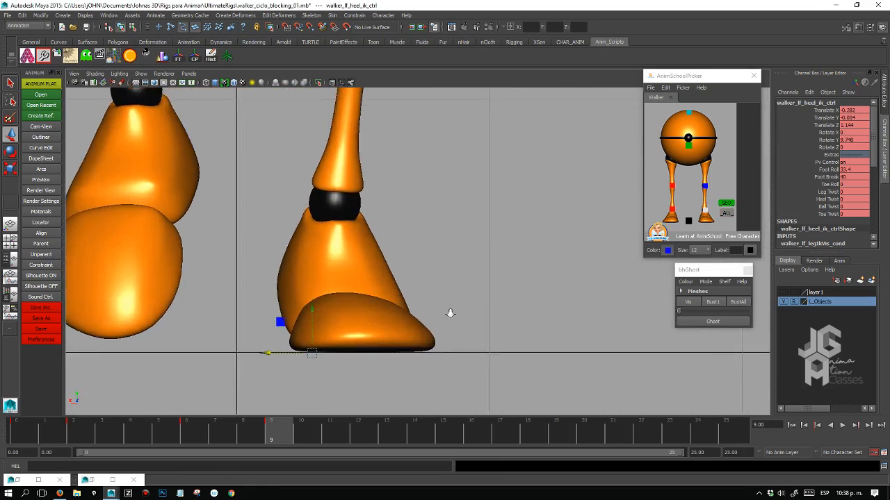
scroll(449, 313, up, 3)
key(comma)
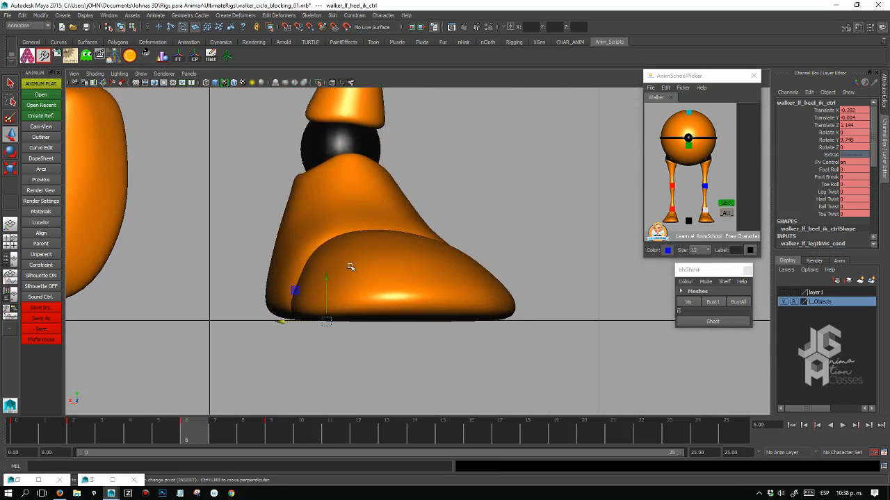
key(period)
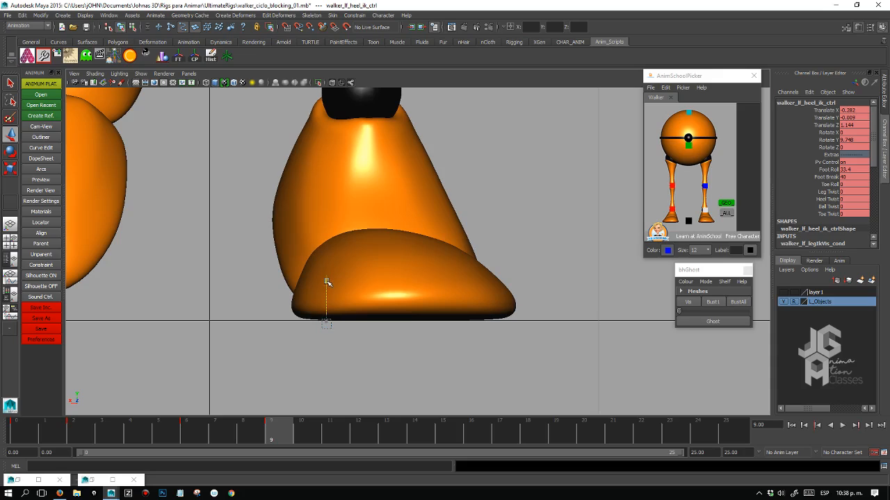
drag(327, 283, 328, 279)
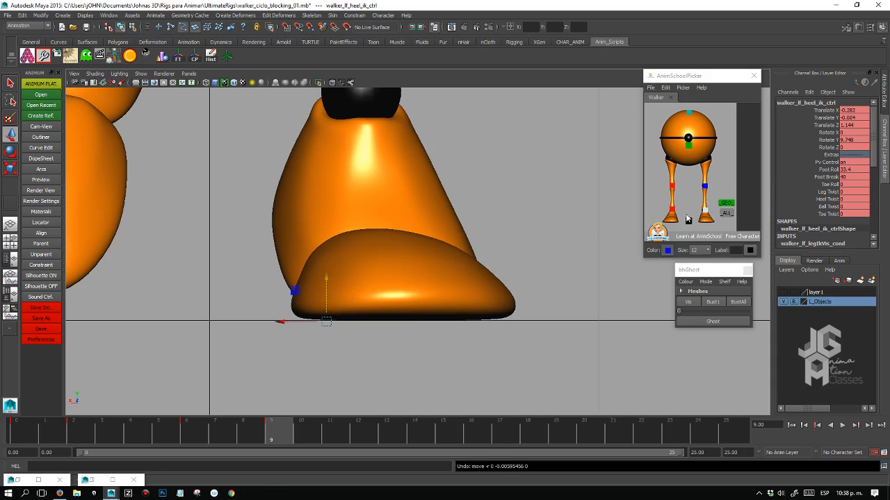
Examine the frame 9 pose in the front, perspective and side views, checking the main body and right heel controls.
key(space)
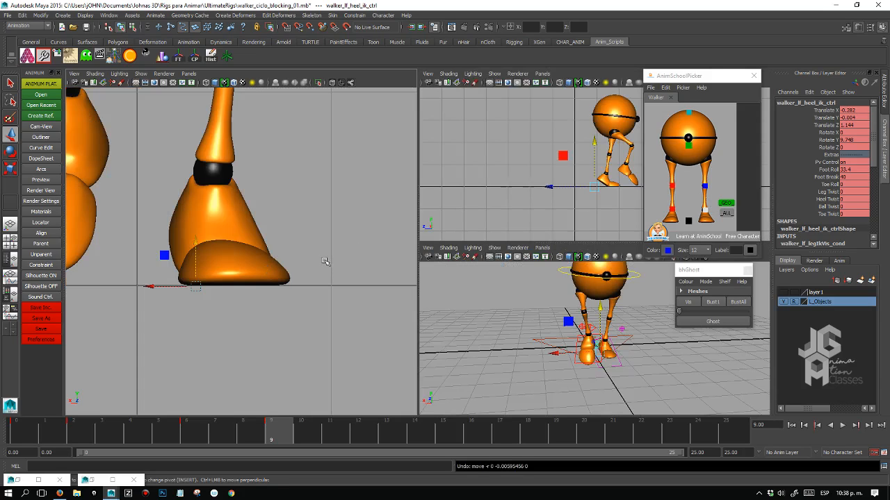
key(space)
scroll(357, 274, down, 10)
alt+middle_drag(421, 219, 413, 256)
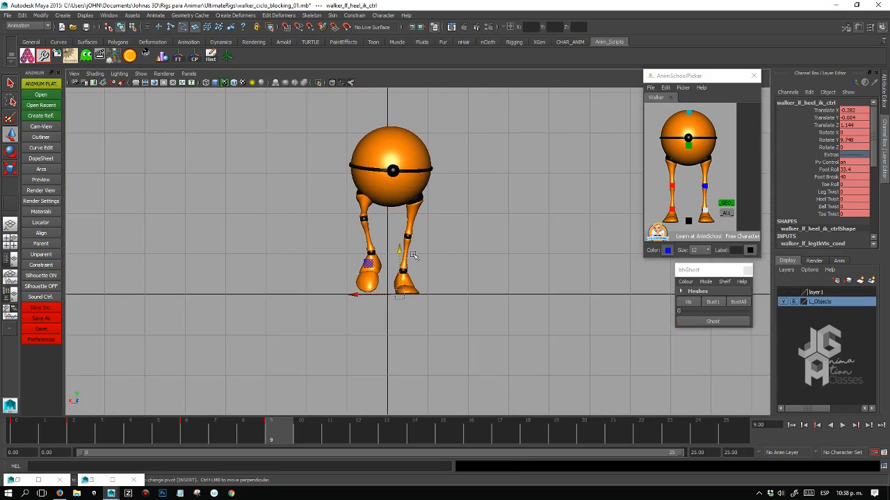
click(687, 145)
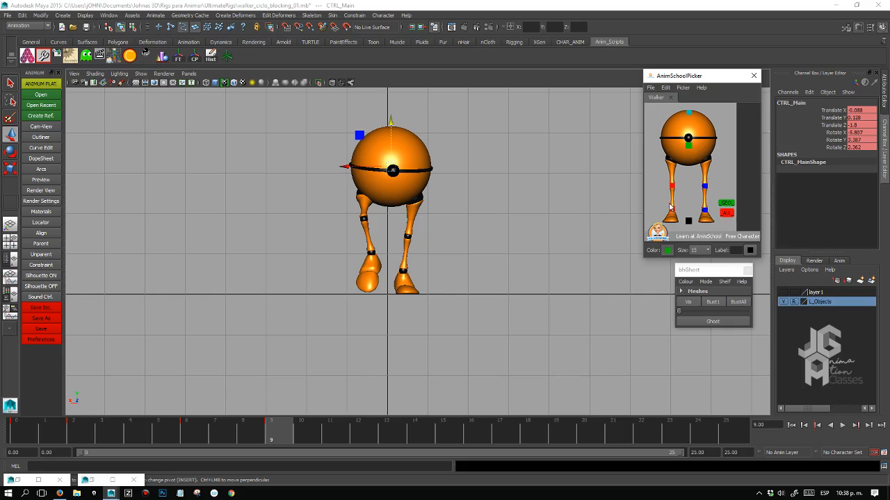
click(671, 209)
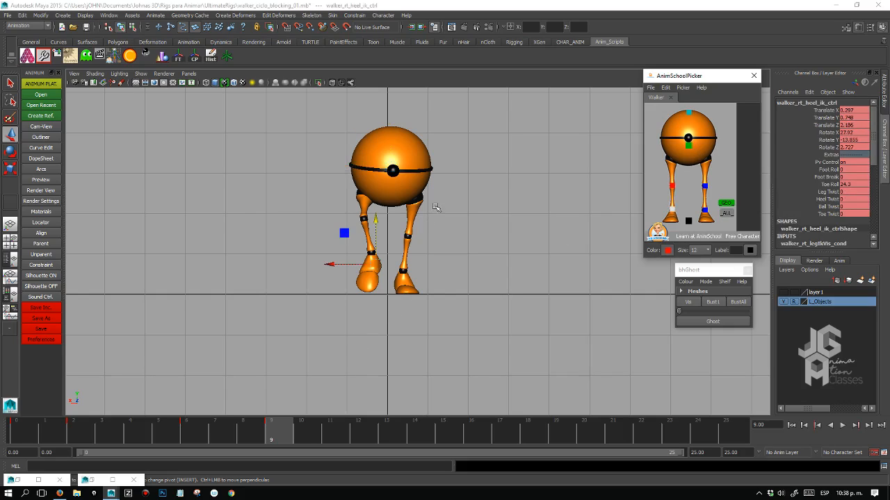
click(688, 142)
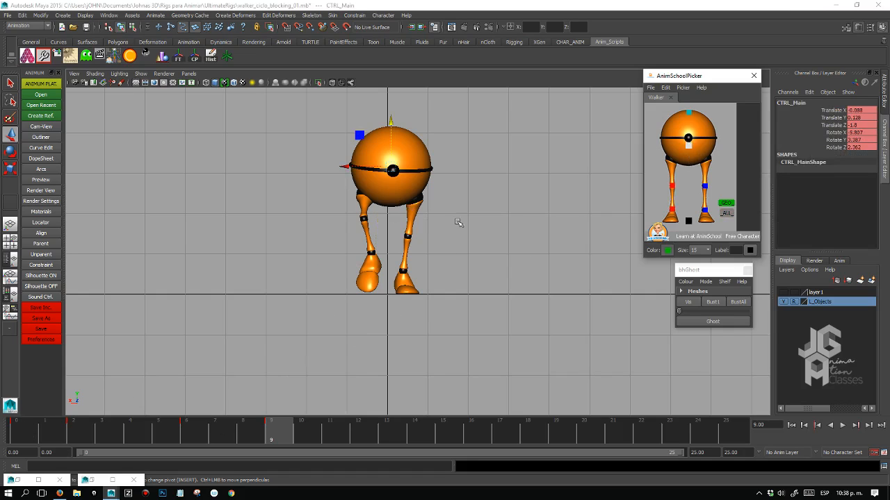
key(space)
key(space)
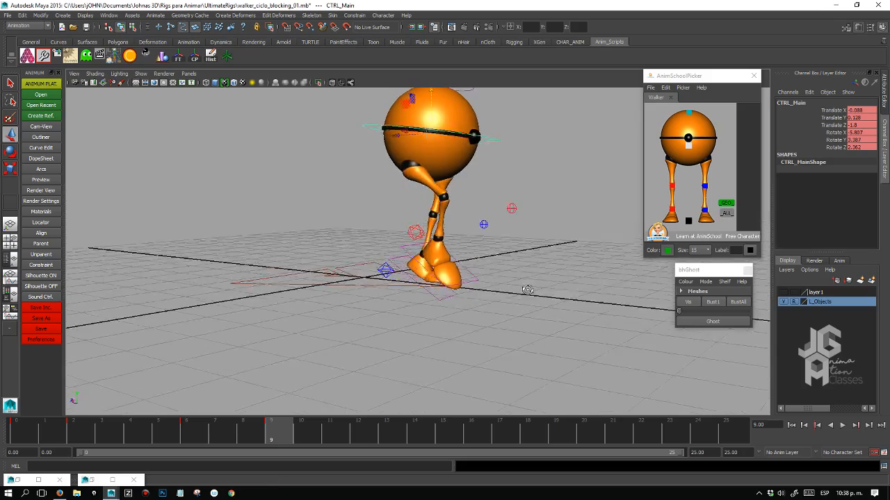
alt+drag(527, 290, 477, 292)
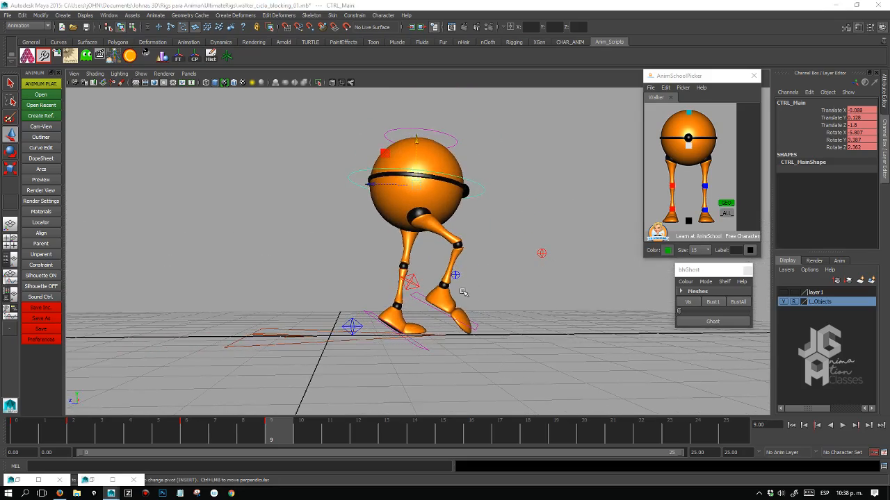
key(space)
key(space)
alt+middle_drag(536, 185, 482, 191)
Pose the right heel IK control at frame 9 with Translate Z about 2.321, Translate Y about 0.623 and Rotate X about 19.404.
click(672, 210)
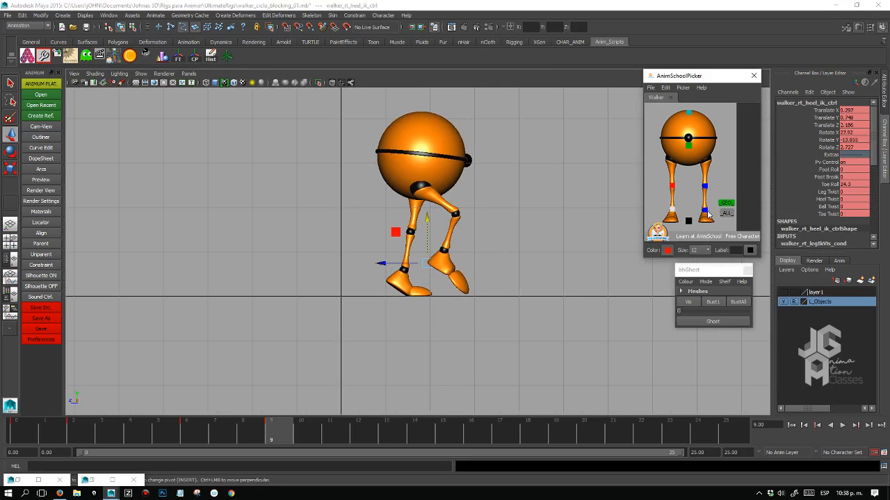
click(706, 211)
click(672, 211)
drag(379, 265, 391, 266)
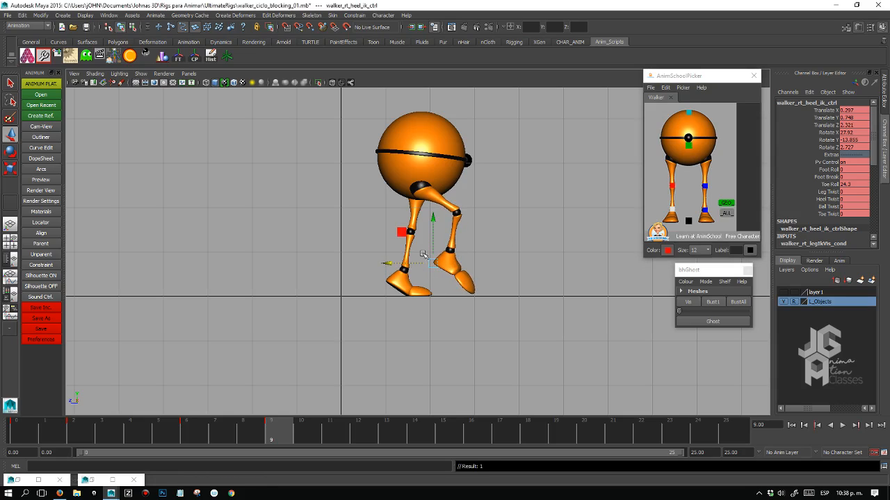
key(e)
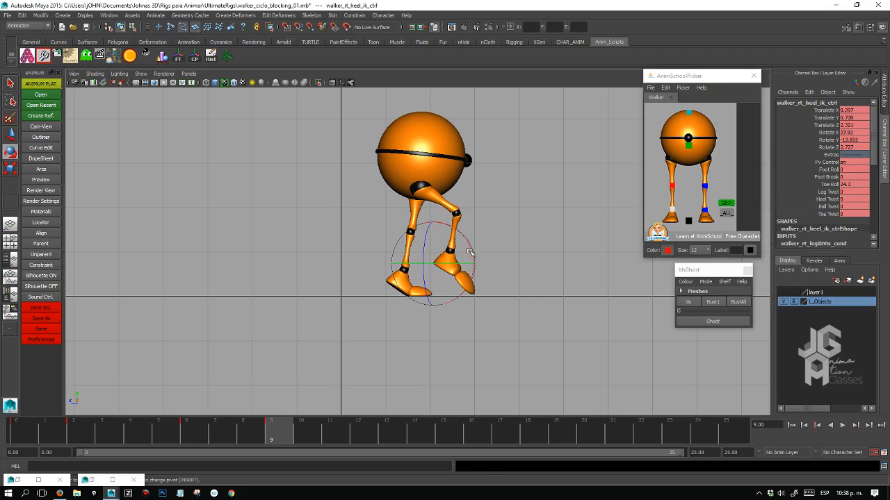
drag(470, 252, 469, 243)
key(w)
drag(432, 218, 432, 226)
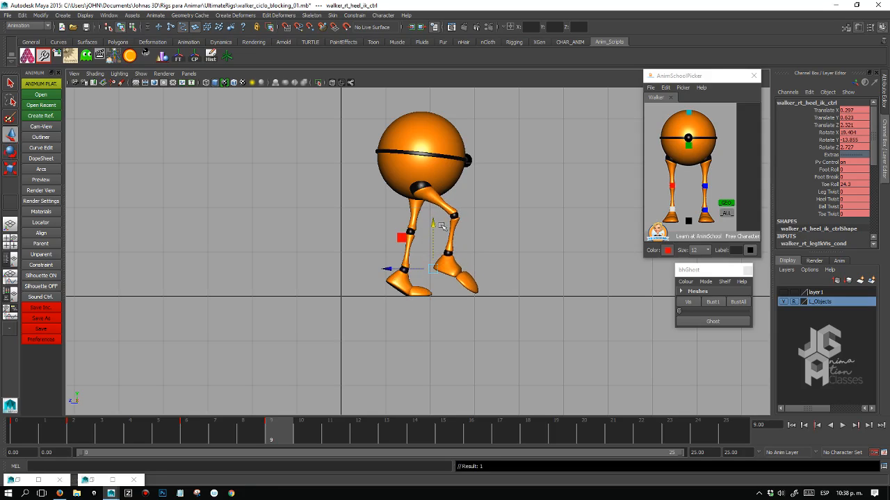
Play the animation briefly and shift the main body control forward to Translate Z about -1.852 at frame 9.
click(691, 149)
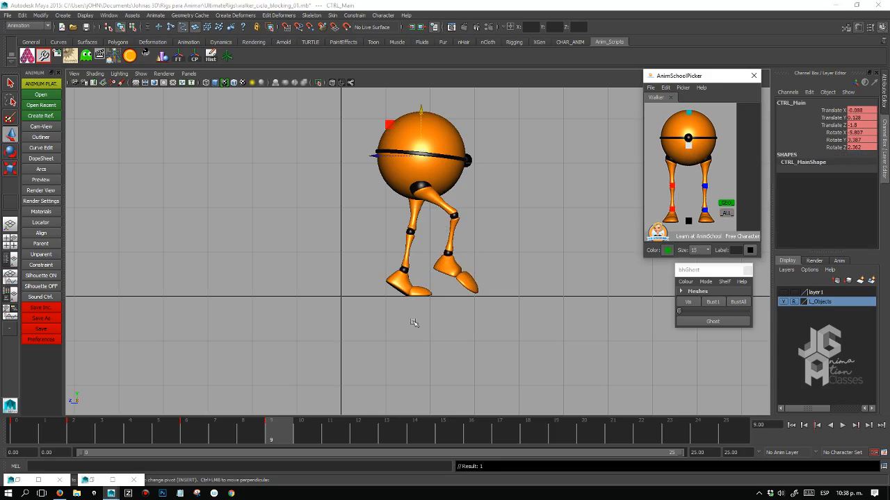
key(alt+v)
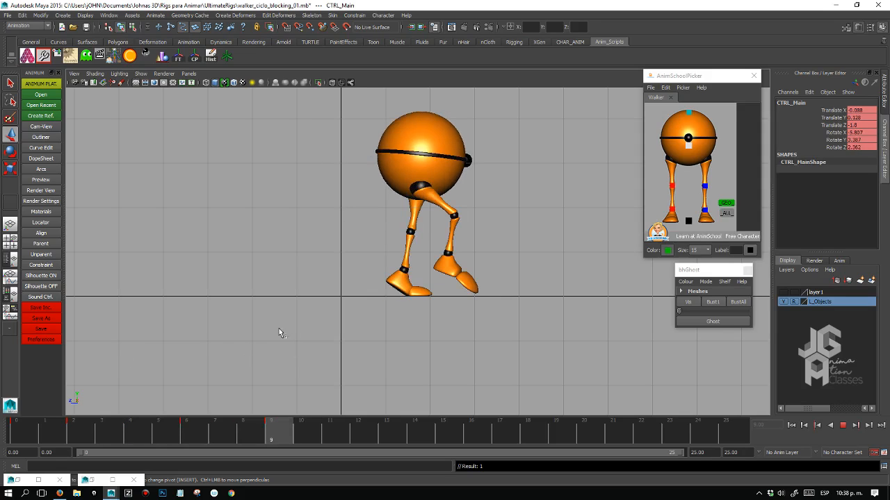
key(alt+v)
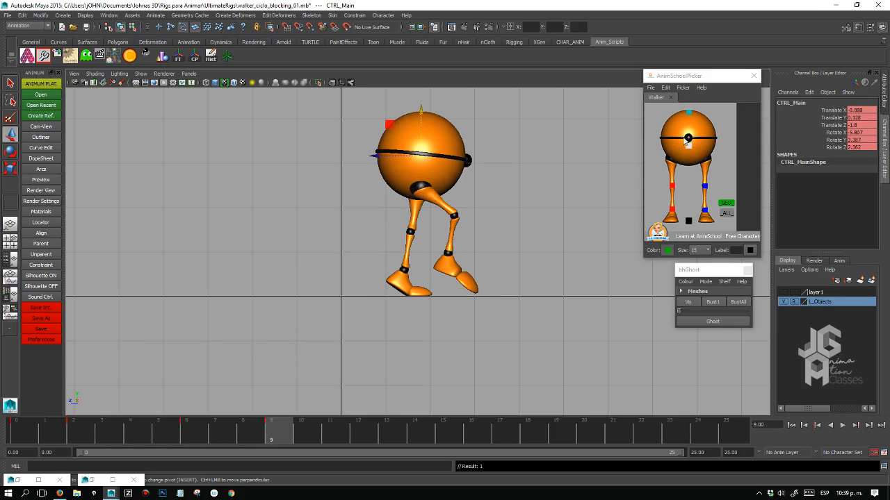
click(685, 140)
drag(376, 155, 380, 155)
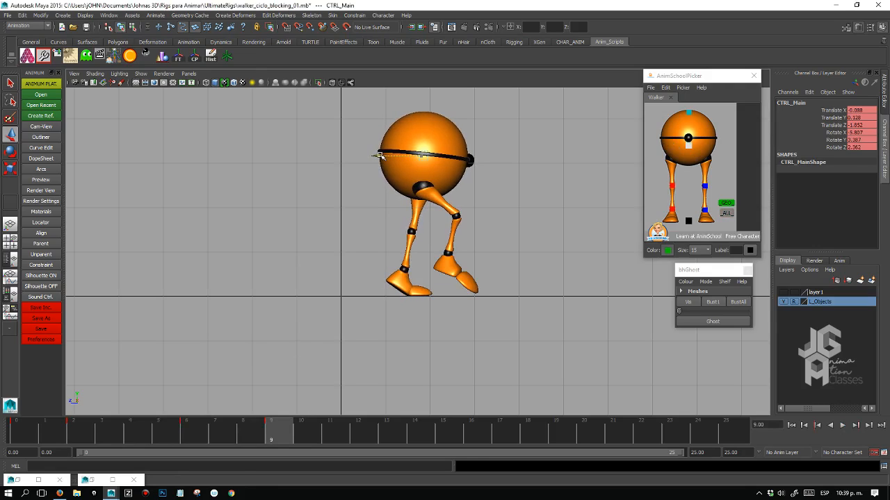
Key the main body control at frame 9 and set the left heel IK control's Foot Break to 31.8.
key(s)
click(672, 209)
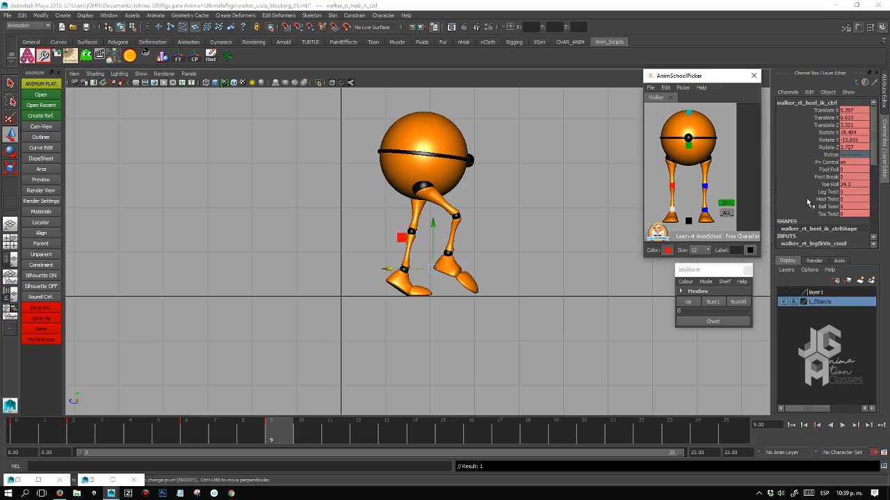
click(705, 210)
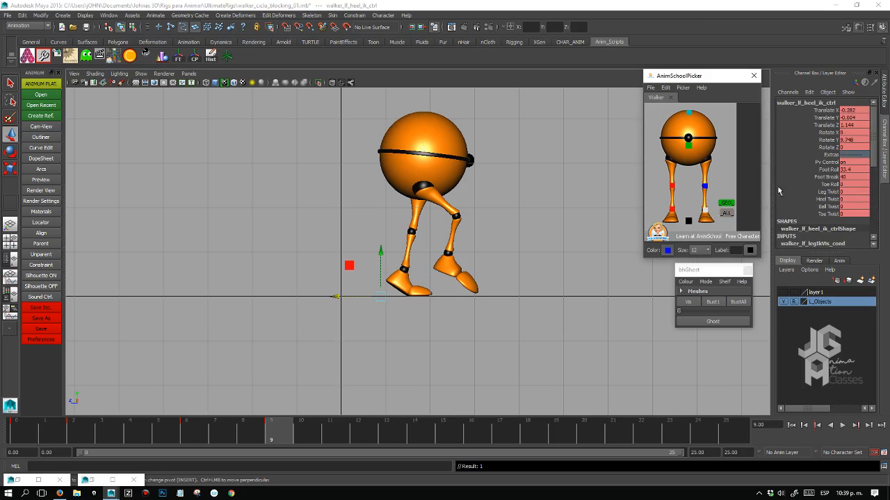
click(831, 177)
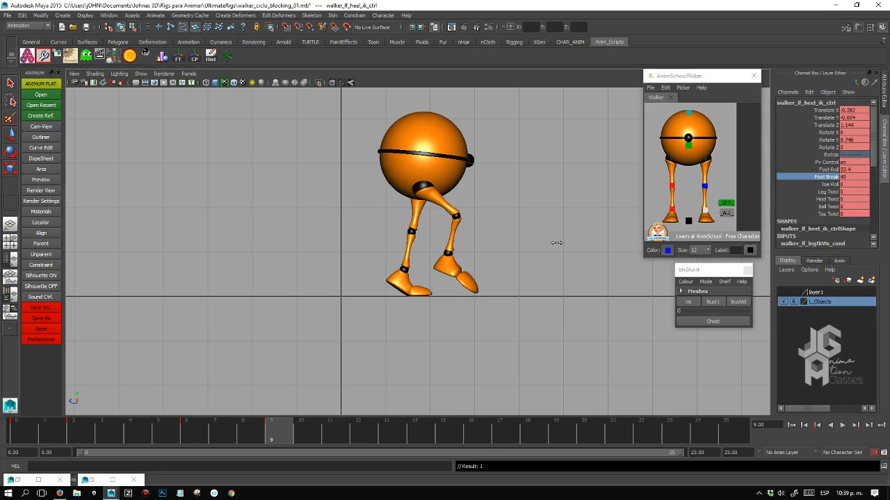
mouse_move(537, 242)
middle_down()
mouse_move(500, 238)
mouse_move(520, 240)
middle_up()
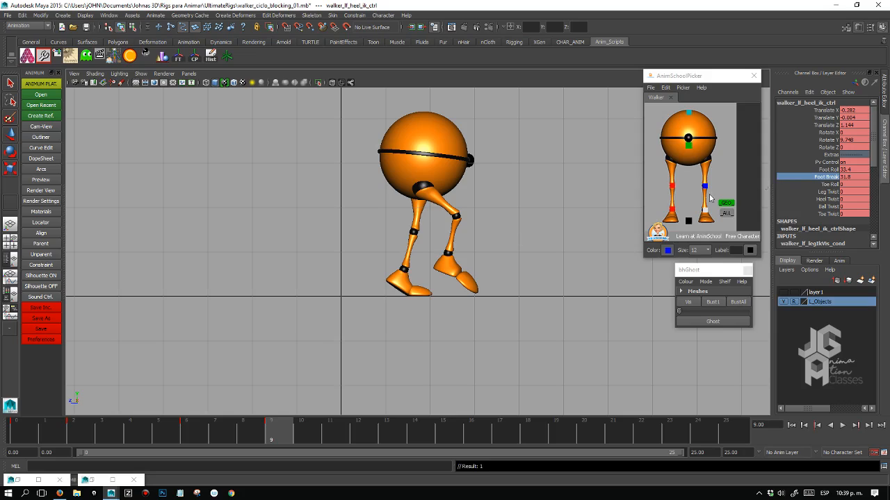
Undo the slight upward shift of the main body control and set the left heel IK control's Foot Roll to 33.2 at frame 9.
click(687, 145)
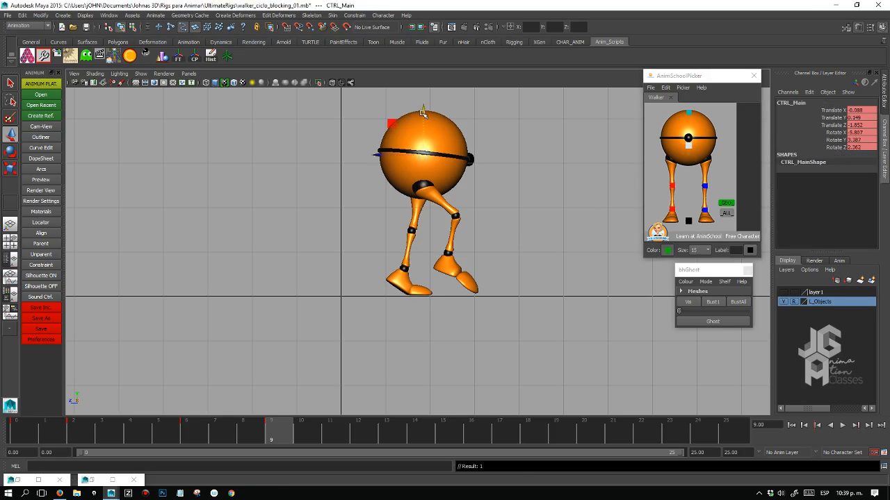
key(ctrl+z)
click(705, 209)
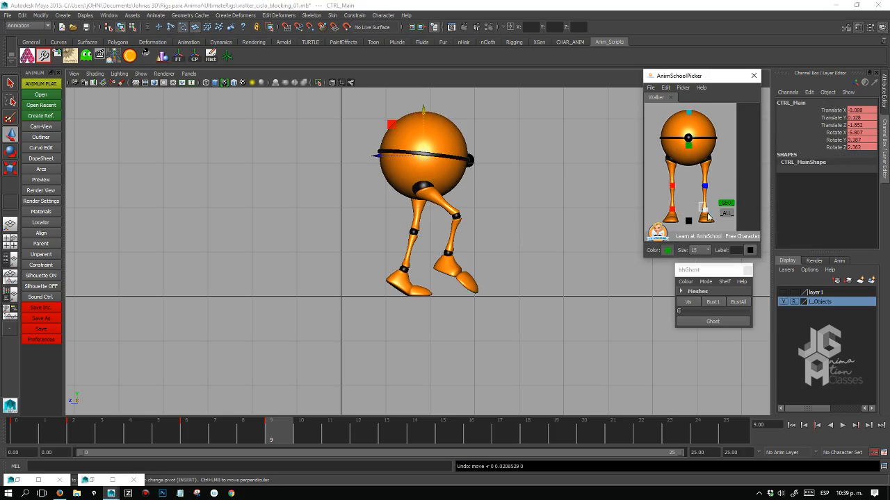
click(827, 169)
middle_drag(564, 211, 569, 211)
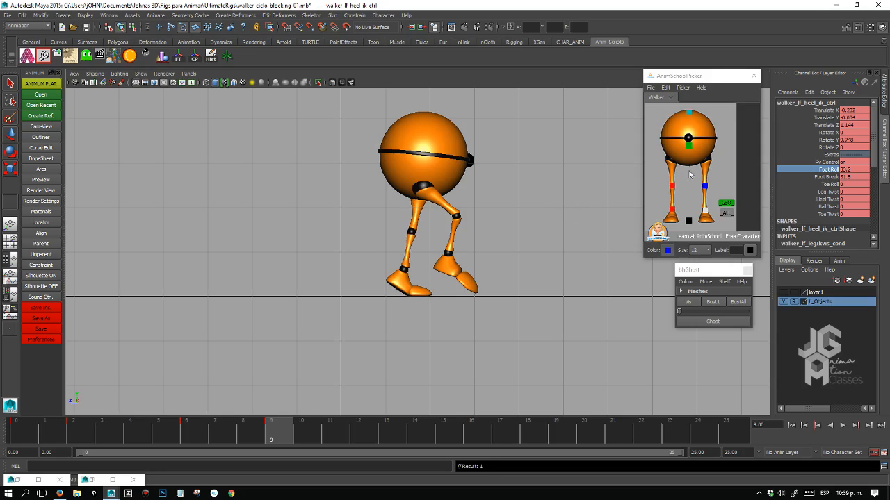
Compare the body tilt at frame 2, and rotate the main body control to Rotate X about -5.855 at frame 9.
click(688, 145)
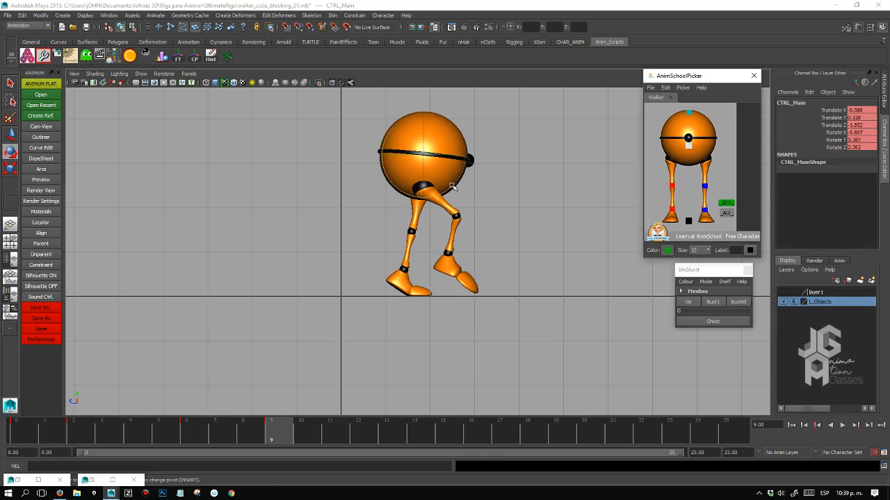
key(comma)
key(comma)
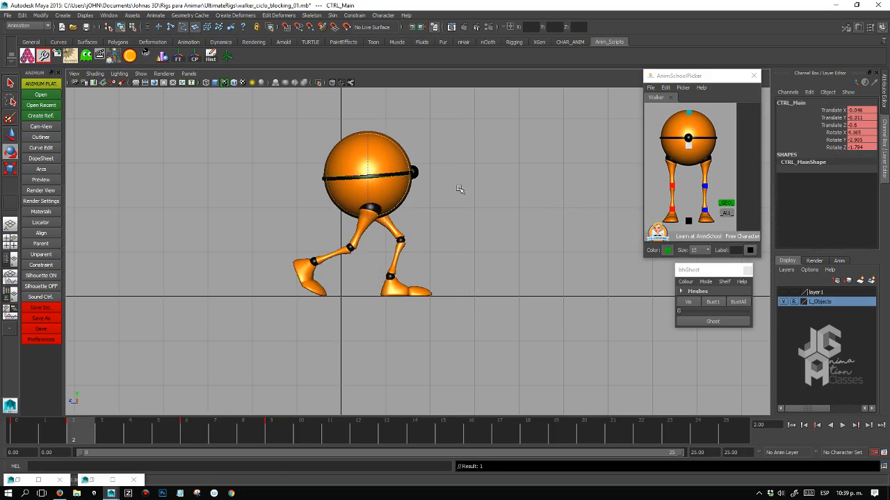
key(period)
key(period)
drag(456, 185, 453, 188)
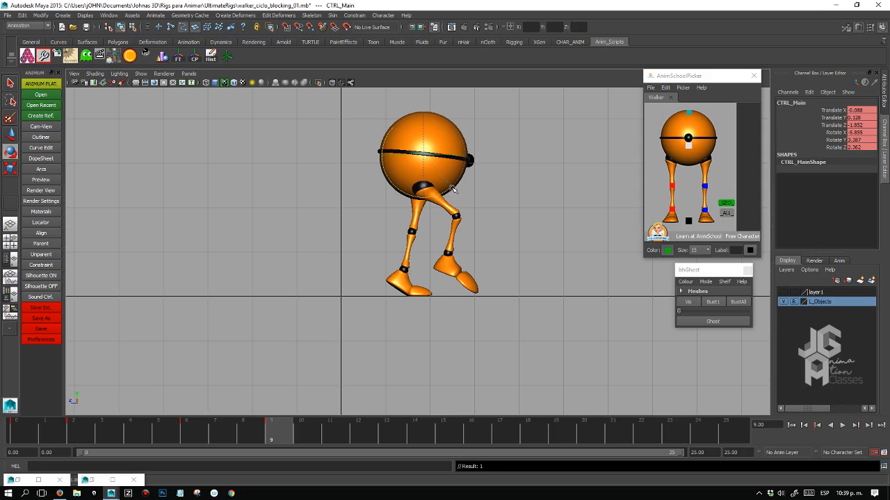
Key all rig controls at frame 12 with the frame 9 pose and bring up the front view.
click(727, 213)
click(367, 425)
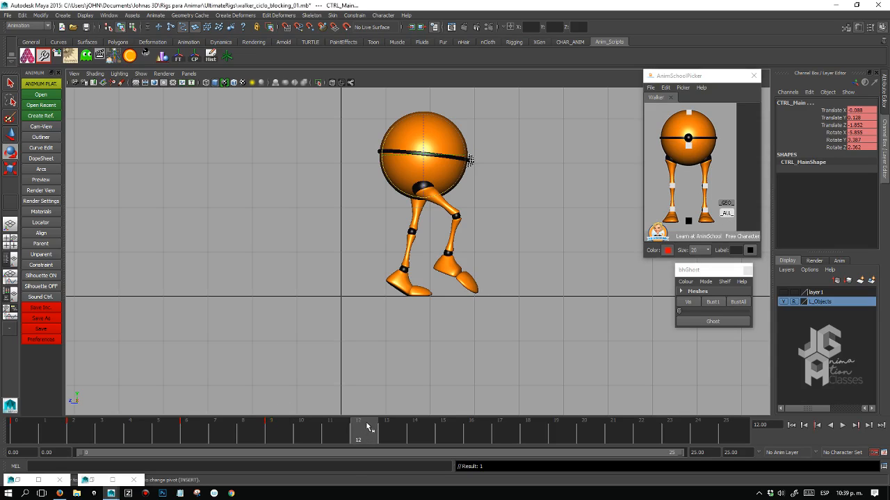
key(space)
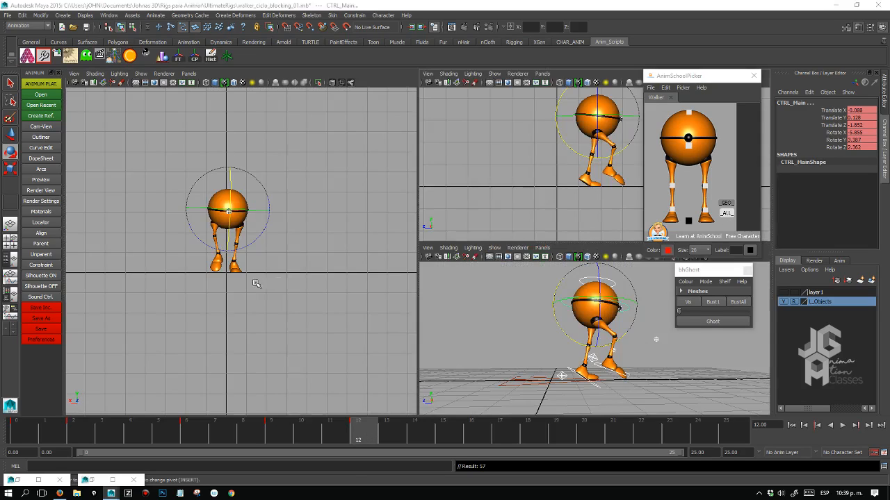
key(space)
Step back and forth through the keyed poses in the front view, comparing the body and foot placement.
key(comma)
key(comma)
key(comma)
key(comma)
key(comma)
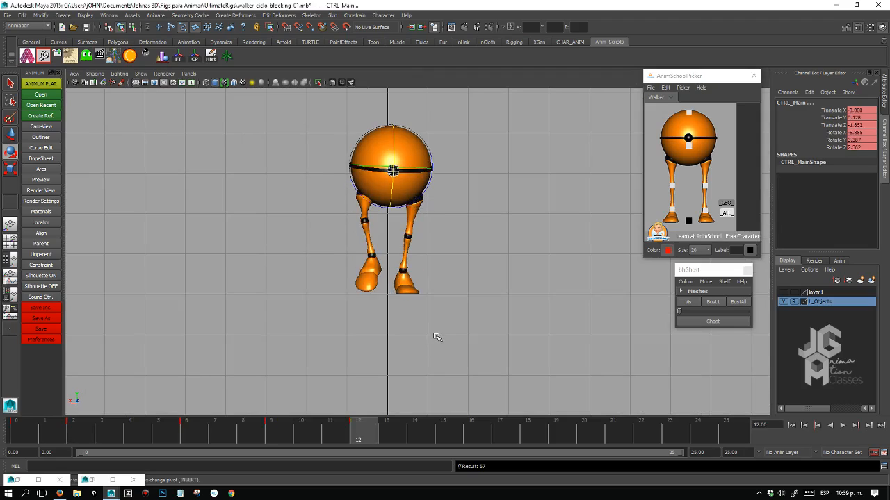
key(period)
key(period)
key(period)
key(period)
key(period)
Set the right heel IK control's Translate X to 0.285 at frame 12, mirroring the left heel's frame 0 value.
click(33, 427)
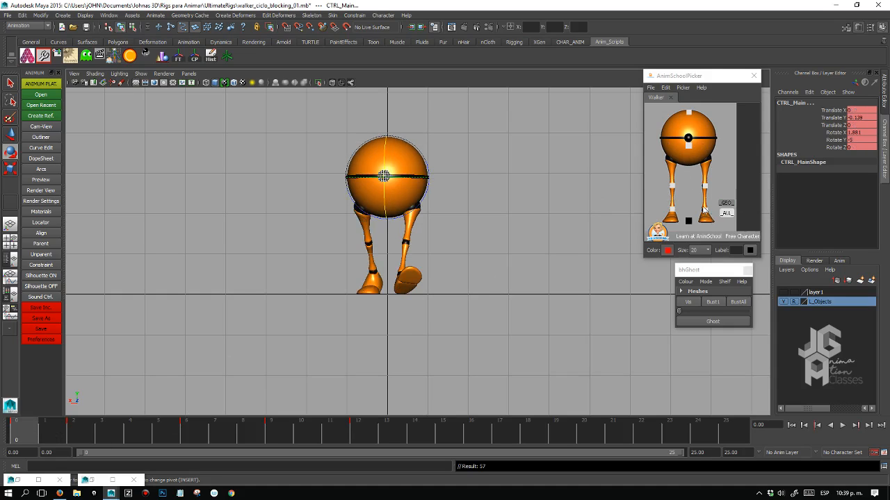
click(704, 209)
key(w)
drag(355, 295, 359, 296)
key(ctrl+z)
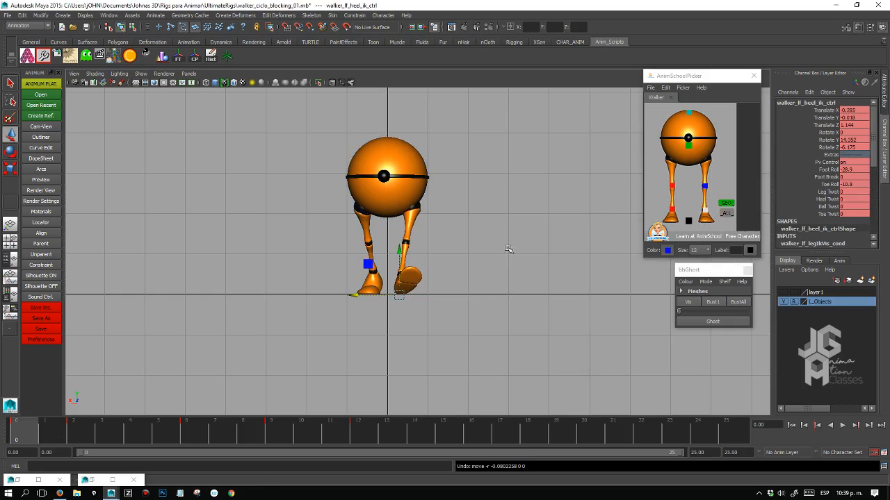
click(854, 109)
click(358, 432)
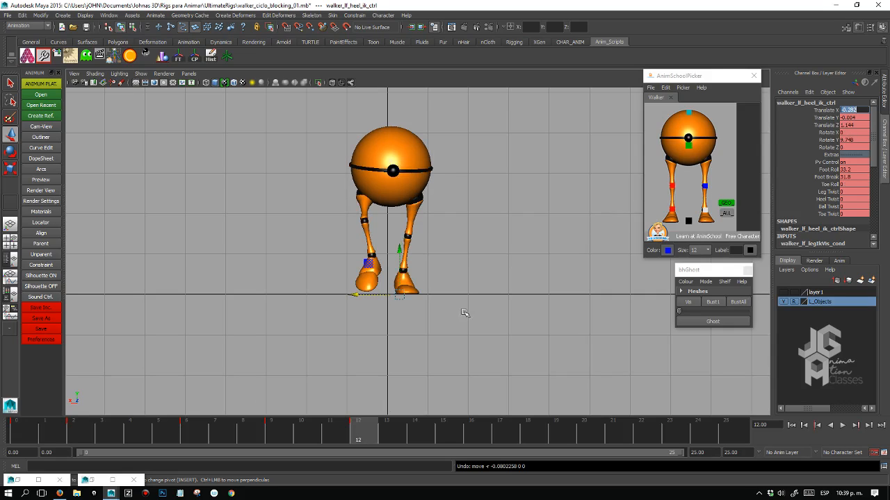
click(673, 209)
click(854, 111)
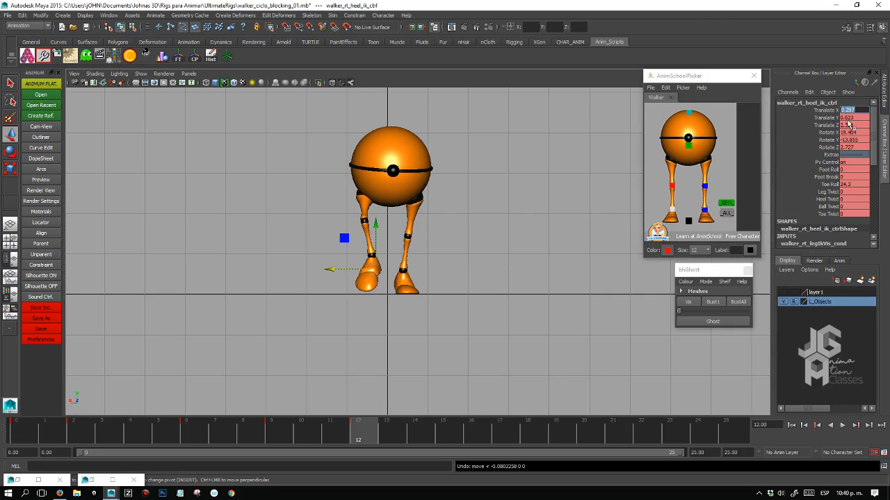
text(-0.285)
key(Return)
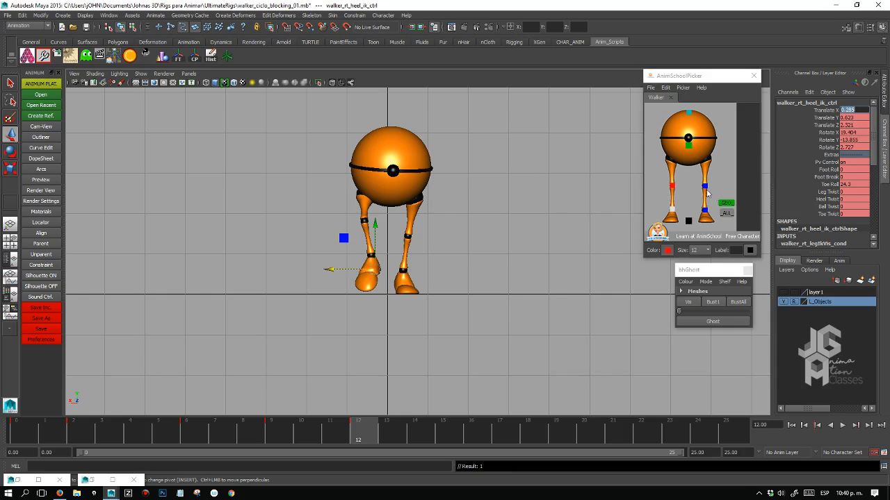
Play the animation from frame 0 in the front view, checking the left heel IK control's movement up to frame 12.
click(704, 210)
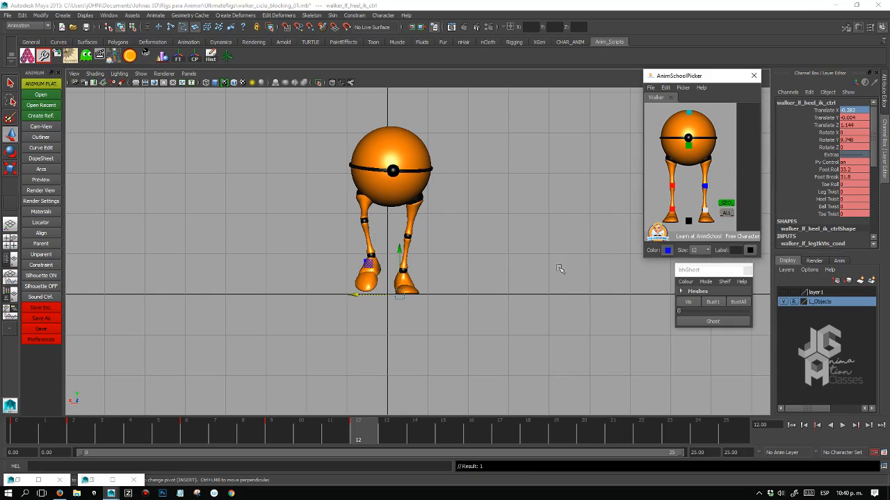
click(25, 434)
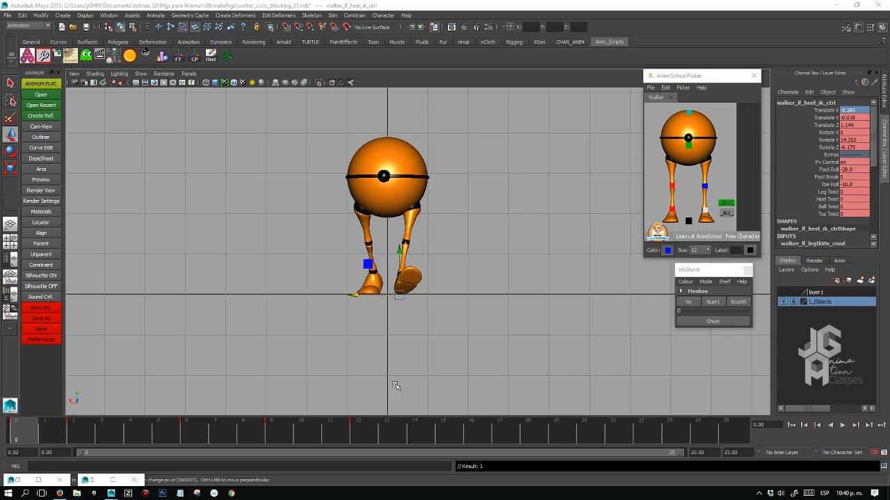
key(alt+v)
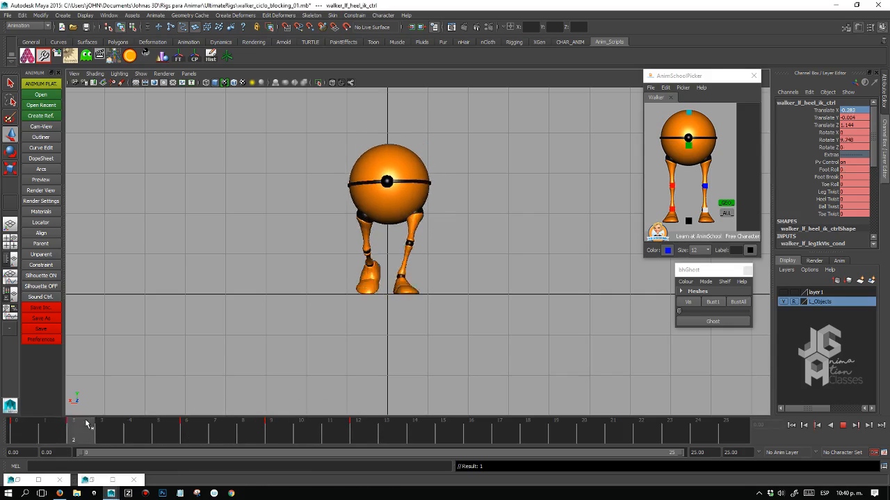
key(alt+v)
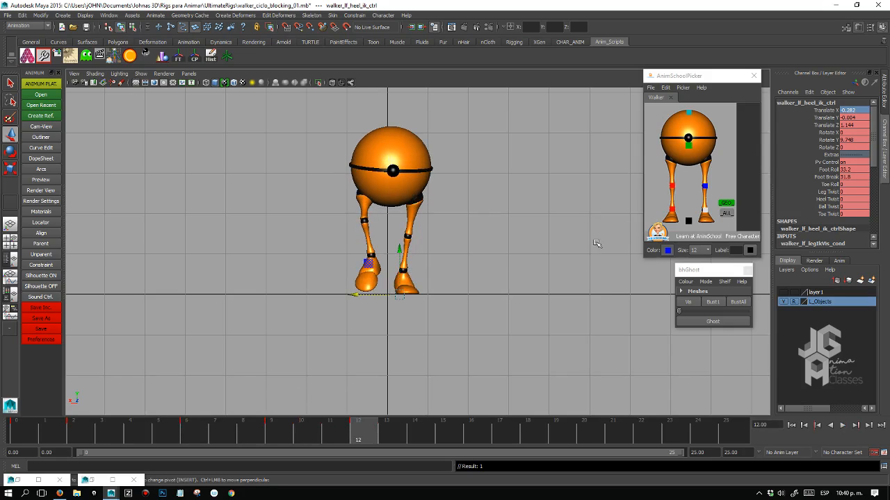
Set the right heel IK control's Toe Roll to 0 and its Rotate Y to -14.352 at frame 12, mirroring the left heel's frame 0 rotation.
click(35, 433)
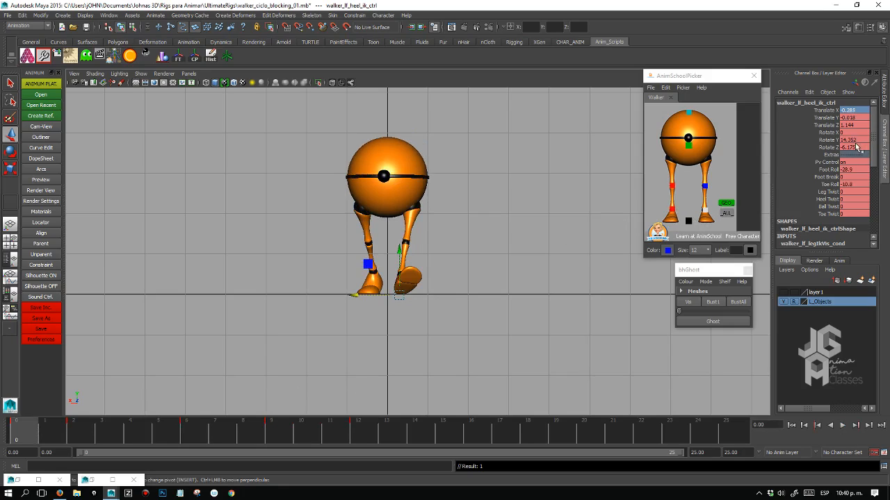
double_click(857, 140)
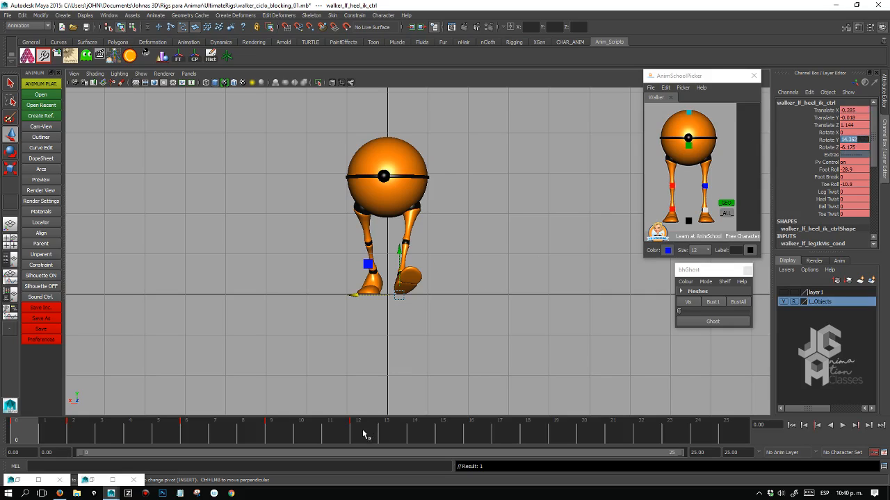
click(358, 432)
click(673, 209)
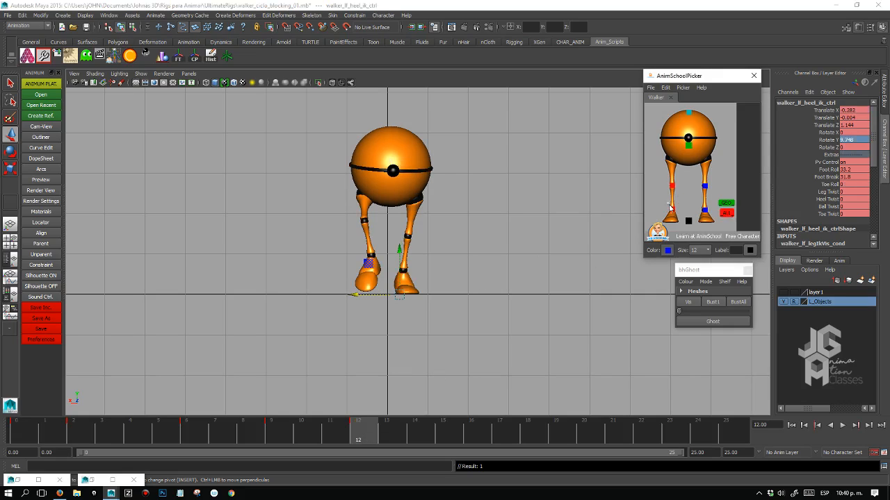
double_click(856, 184)
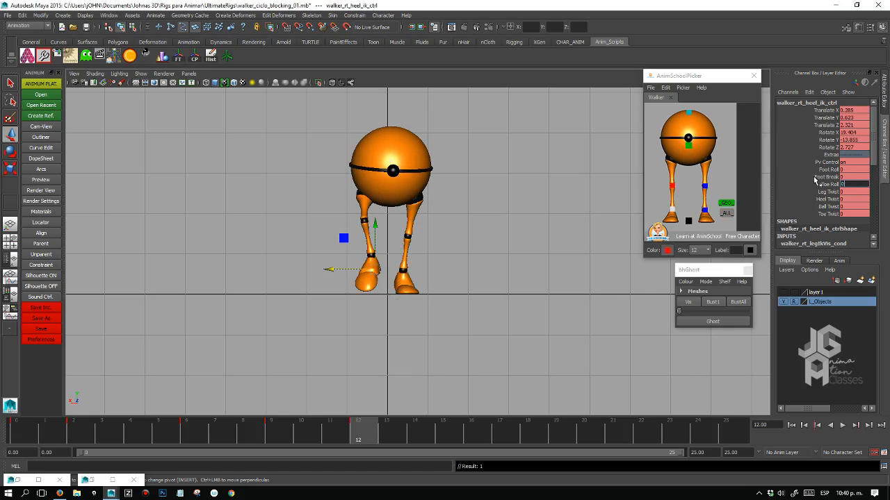
text(0)
key(Return)
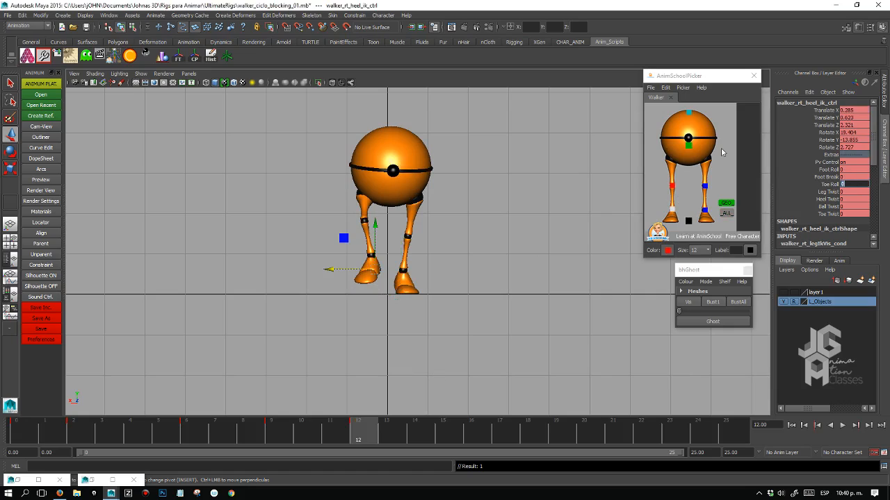
double_click(856, 139)
text(14.352)
key(Return)
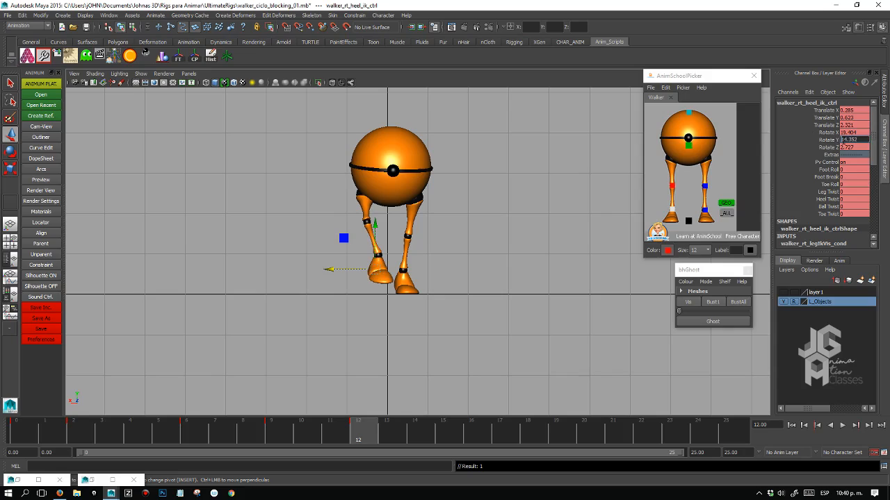
key(Return)
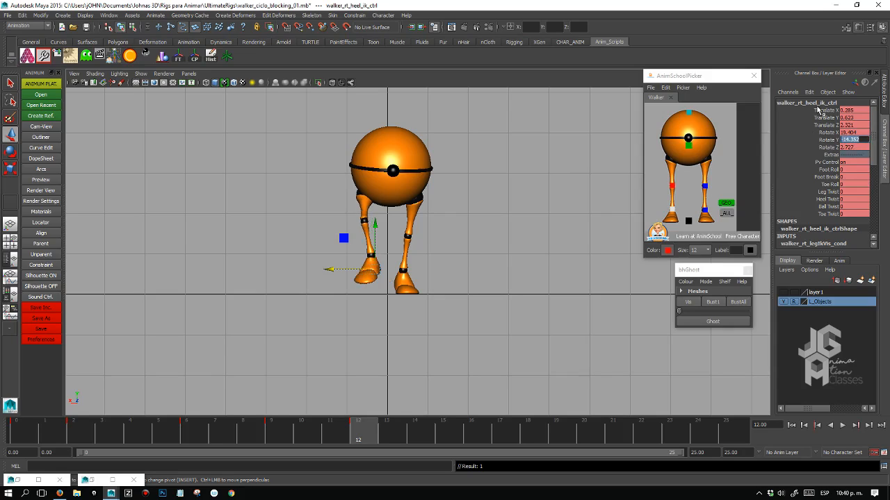
Set the right heel IK control's Foot Roll to -28.9 at frame 12, matching the left heel's value at frame 0.
click(704, 209)
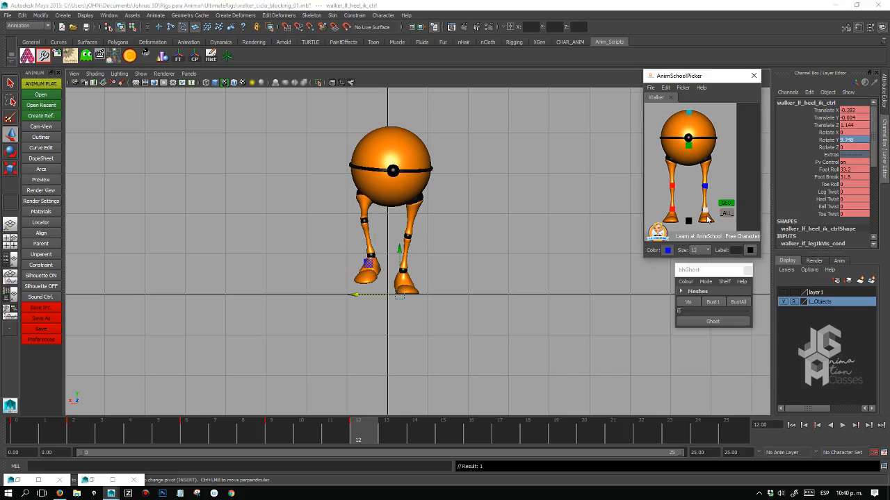
click(16, 434)
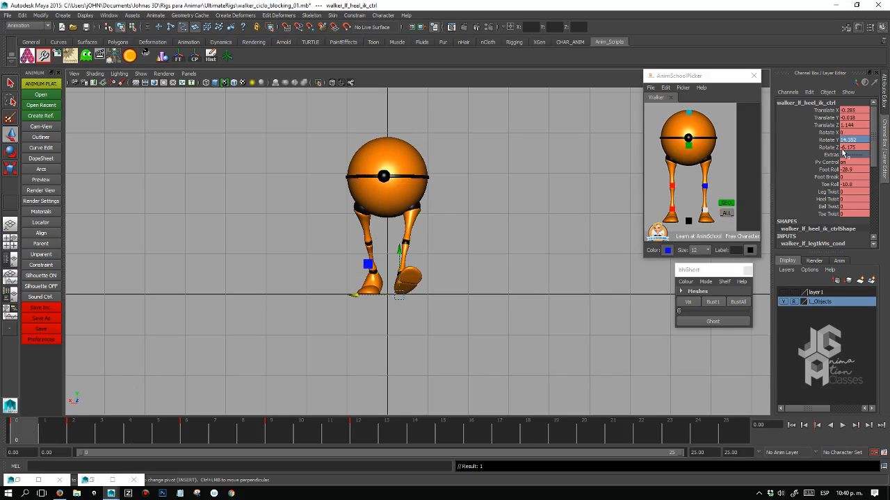
double_click(856, 170)
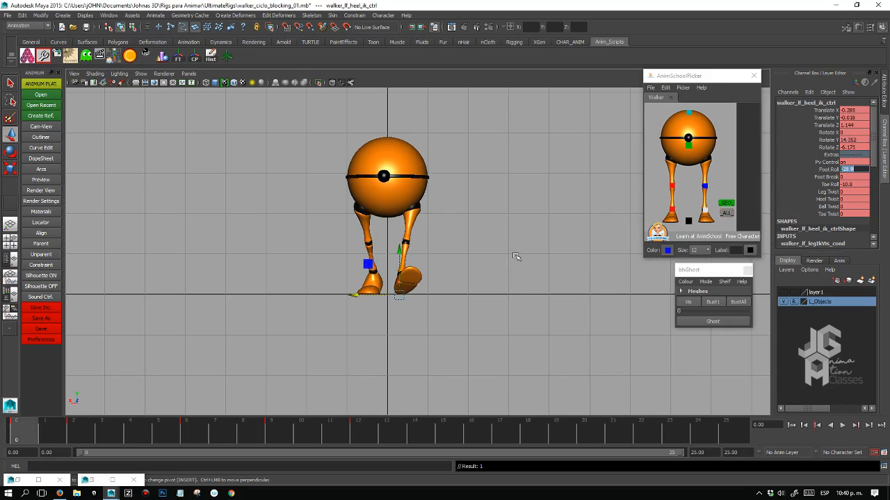
click(673, 210)
click(364, 429)
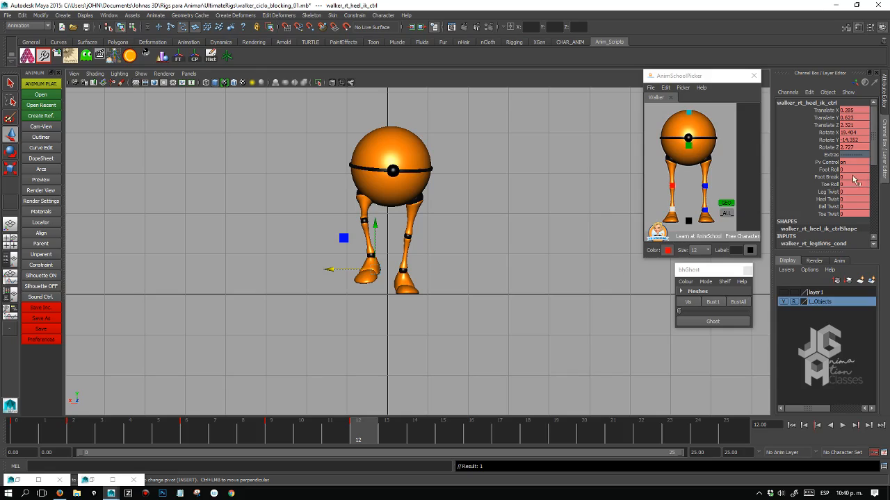
double_click(849, 170)
text(-28.9)
key(Return)
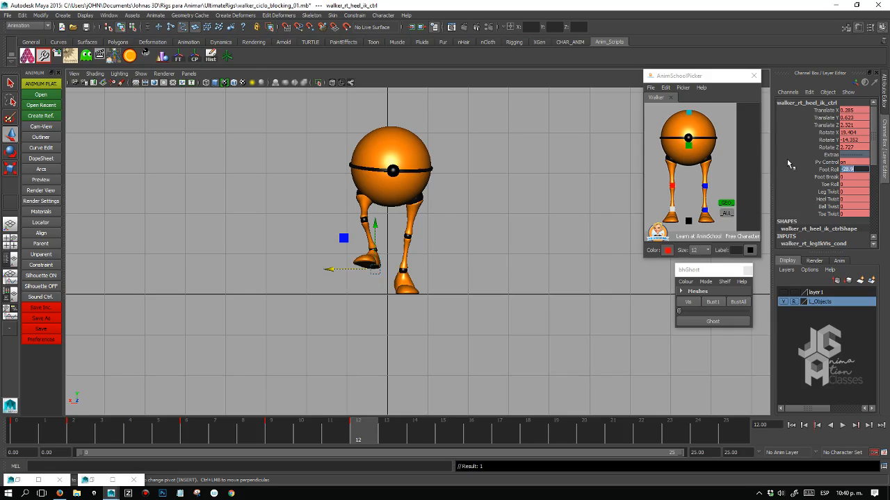
Set the right heel IK control's Translate Y to 0 at frame 12.
double_click(854, 118)
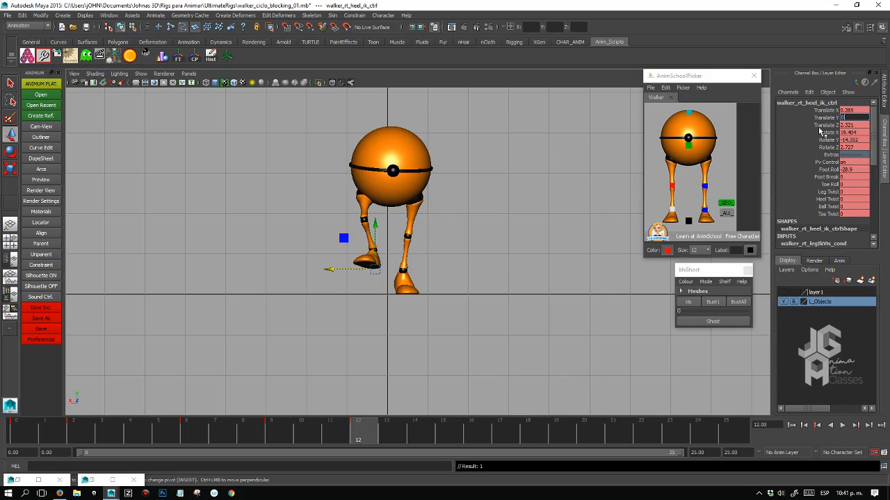
key(Return)
Copy the main body control's Translate Y value of -0.139 from frame 0 to frame 12.
click(688, 146)
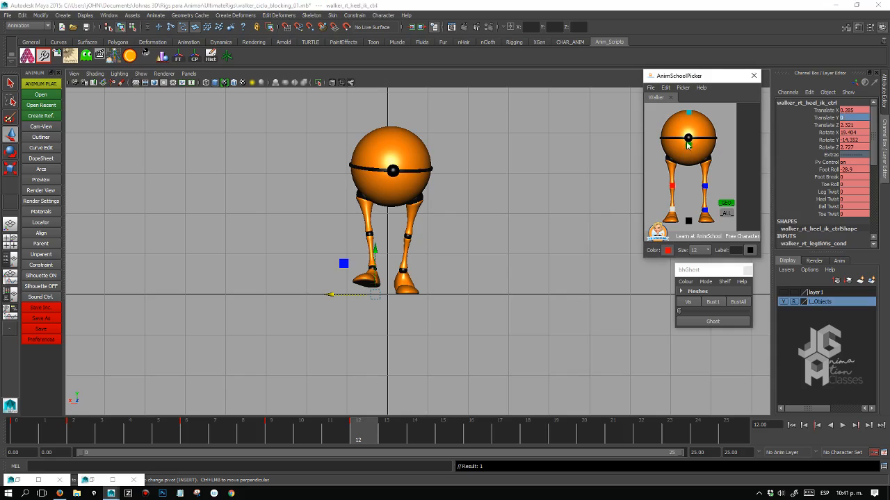
click(27, 431)
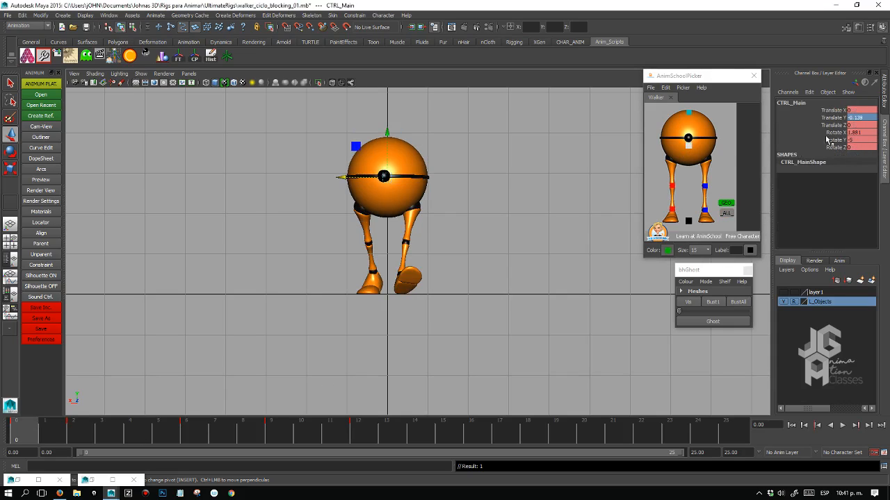
double_click(862, 118)
key(ctrl+c)
click(363, 436)
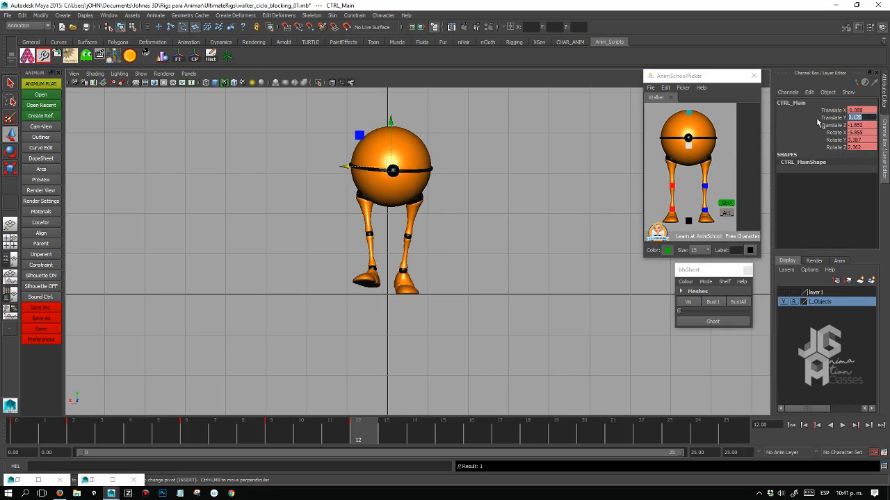
key(ctrl+v)
key(Return)
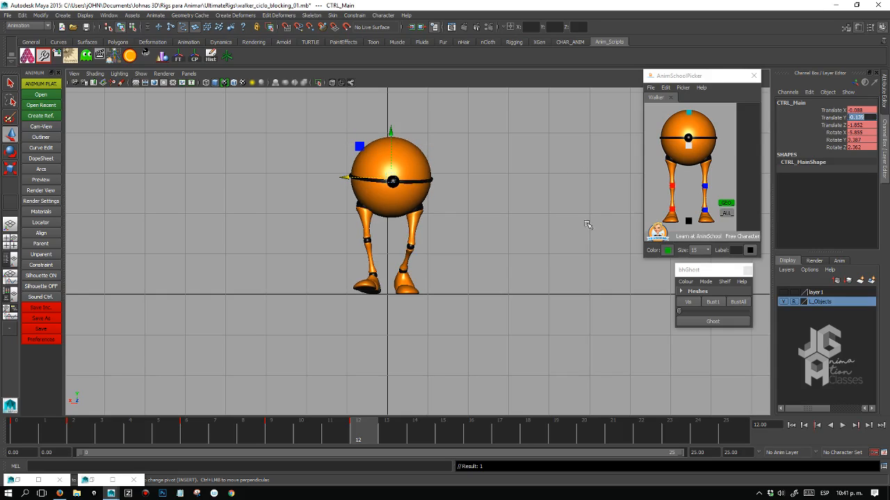
Try to set the main body control's Translate X and Translate Z to 0 at frame 12, and undo it.
key(alt+shift+v)
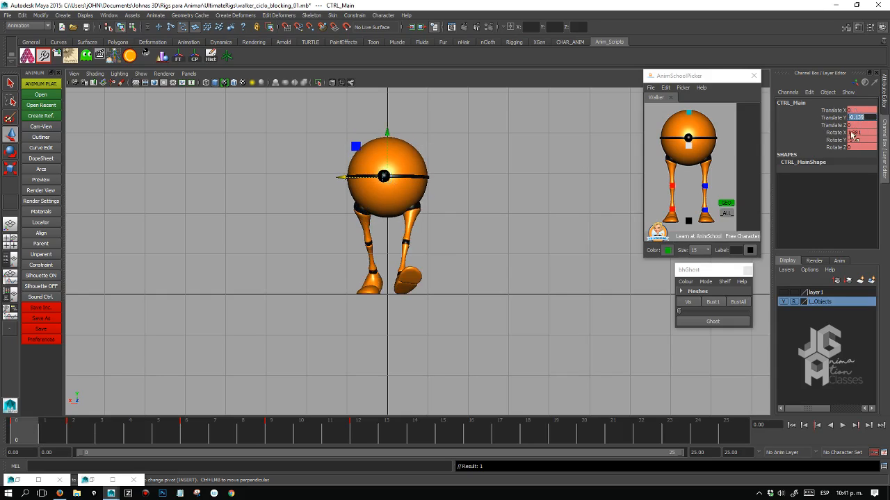
click(366, 436)
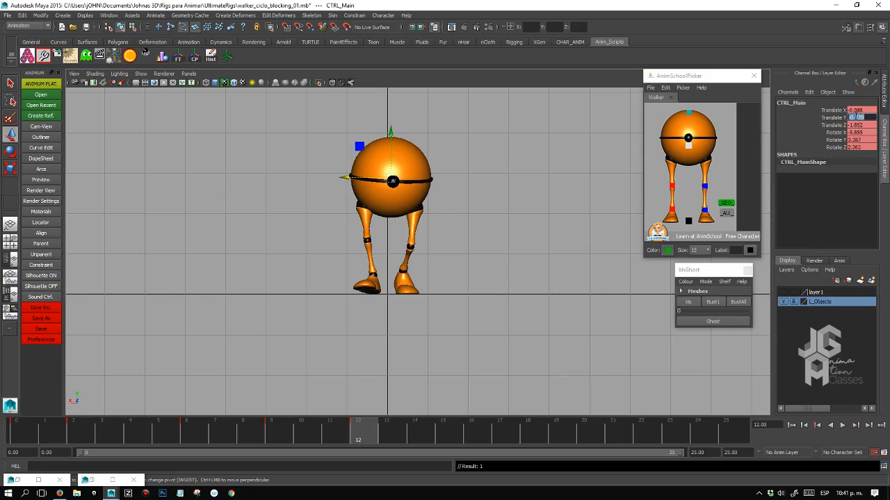
click(861, 111)
ctrl+click(862, 126)
text(0)
key(Return)
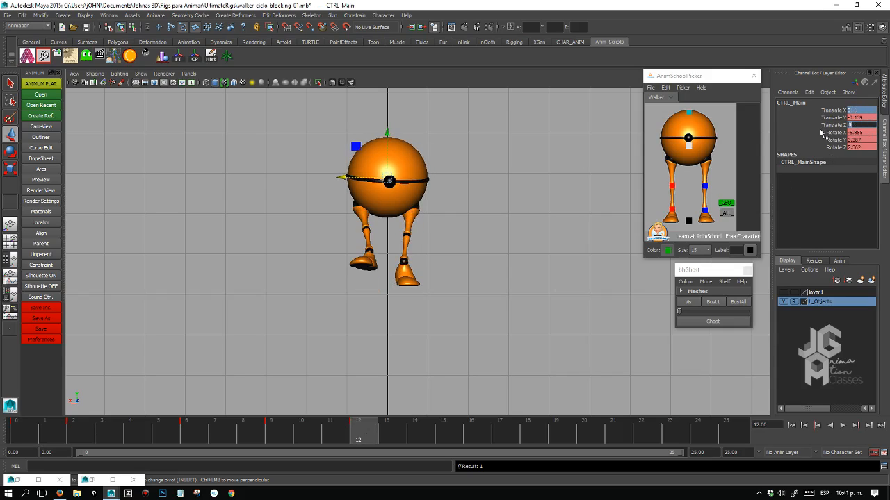
key(ctrl+z)
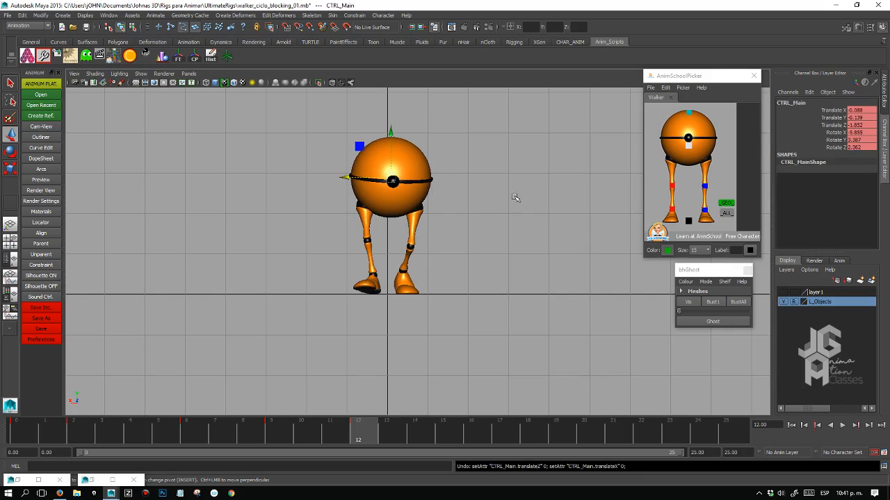
Set the main body control's Translate X to 0 and its Translate Z to -2.4 at frame 12, checking the body's advance in the side view.
click(862, 110)
text(0)
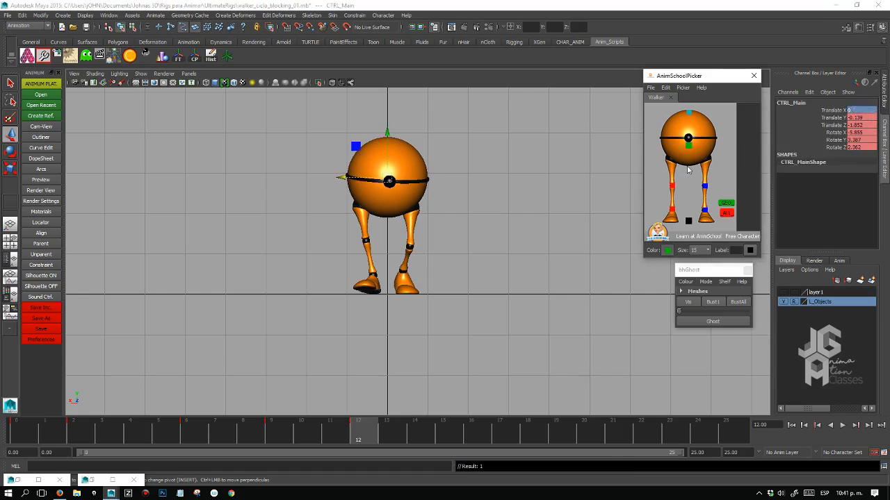
key(space)
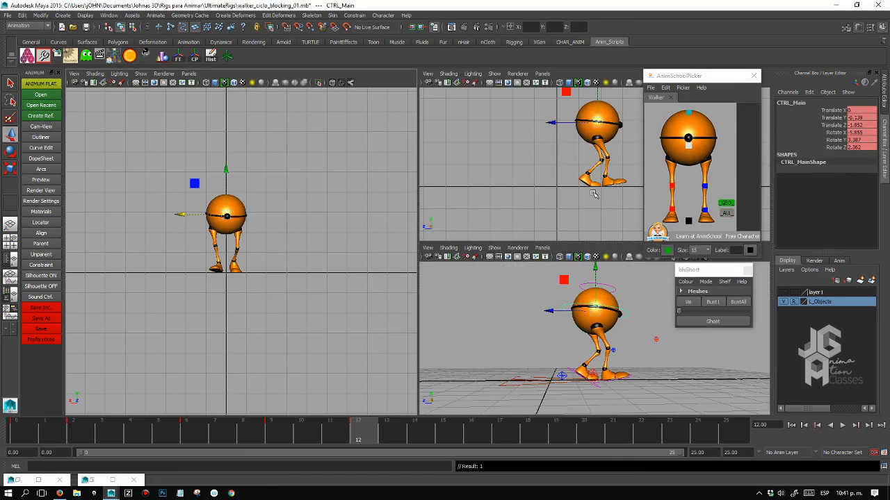
key(space)
key(comma)
key(period)
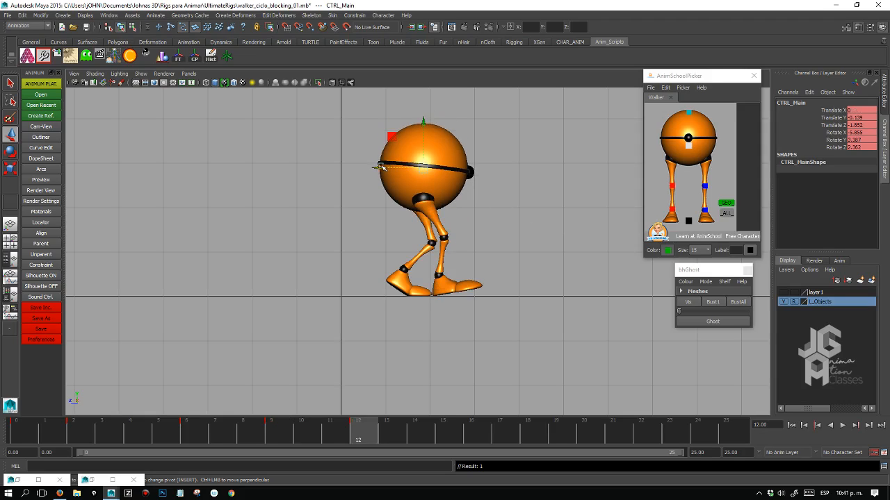
click(278, 435)
click(195, 434)
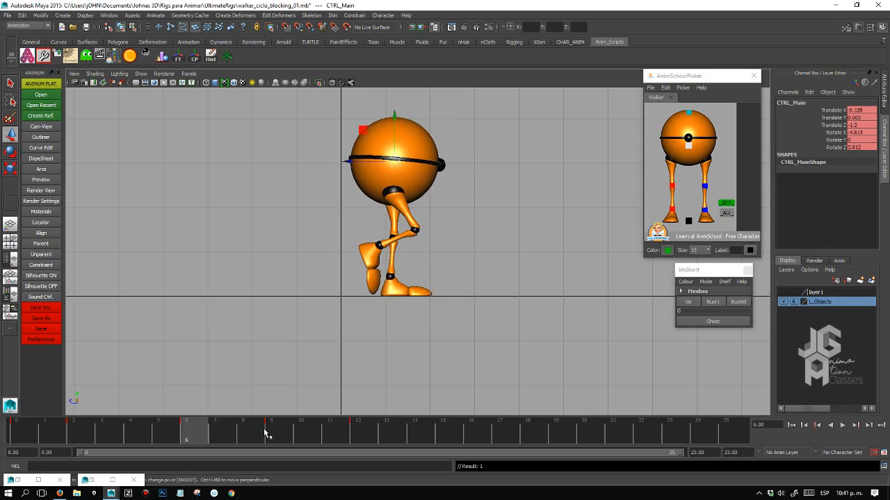
click(281, 432)
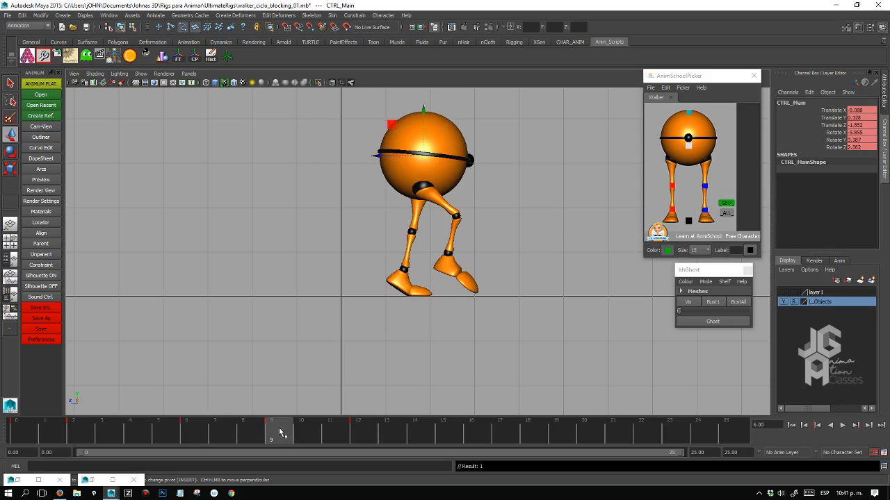
click(367, 429)
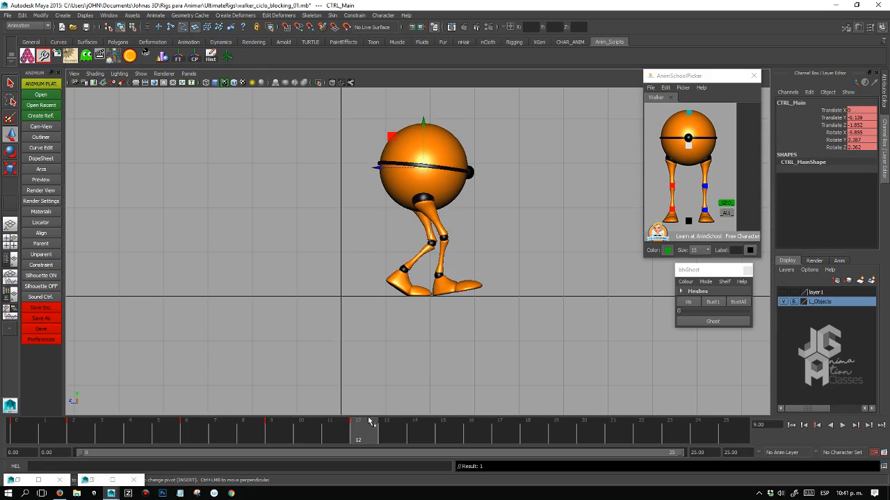
click(837, 125)
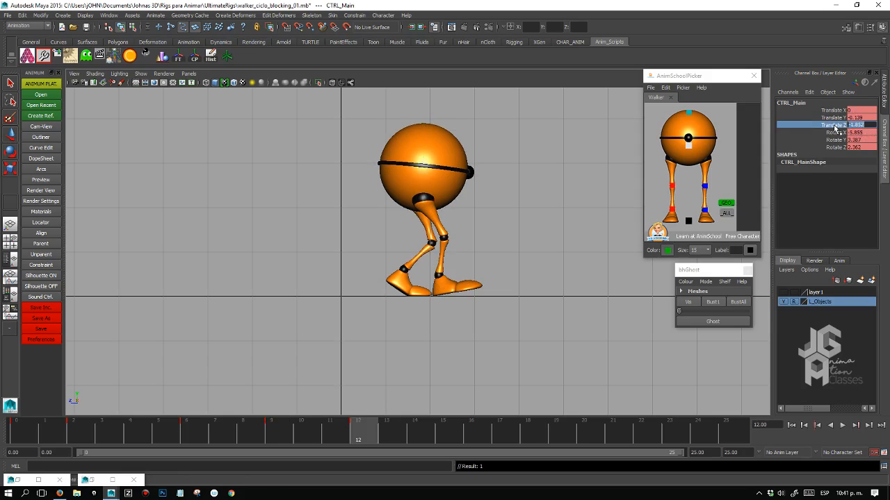
text(-2.4)
key(Return)
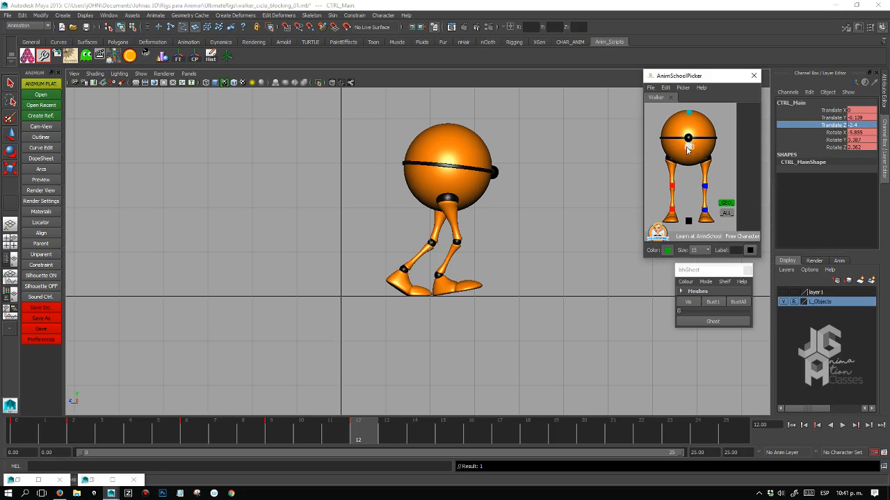
Copy the main body control's Rotate X value of 1.881 from frame 0 to frame 12.
click(694, 159)
click(688, 145)
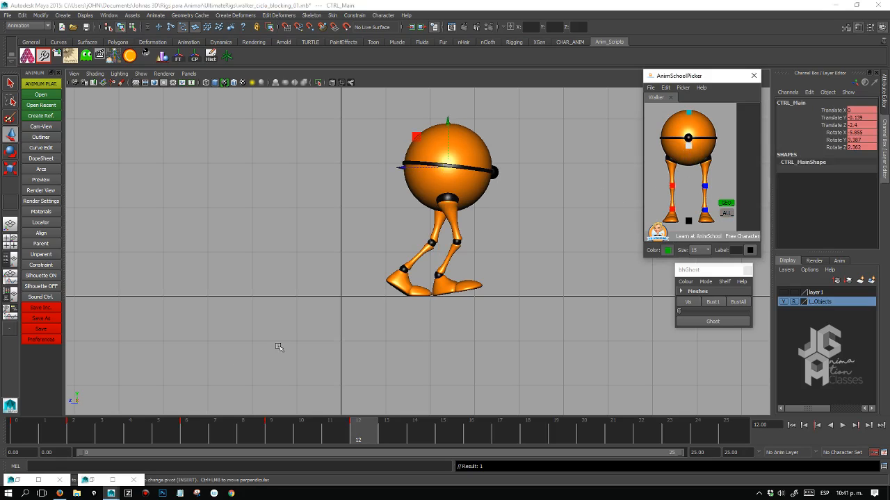
click(27, 434)
click(854, 132)
key(ctrl+c)
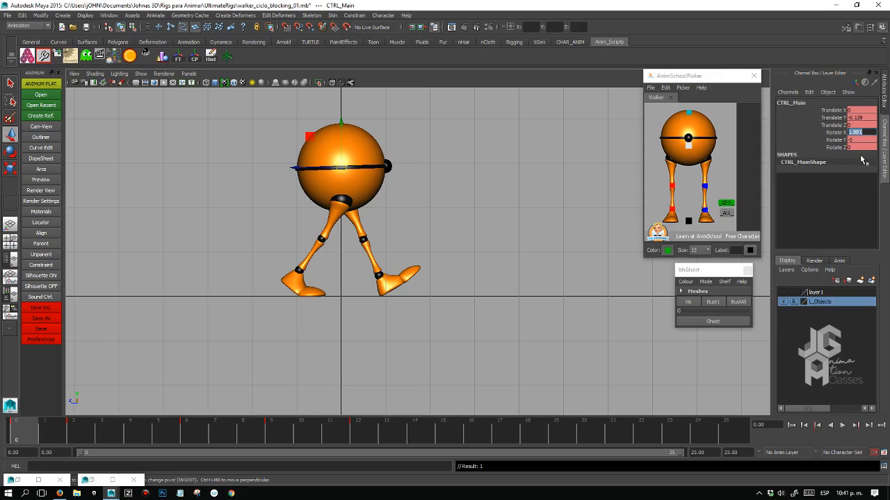
click(360, 432)
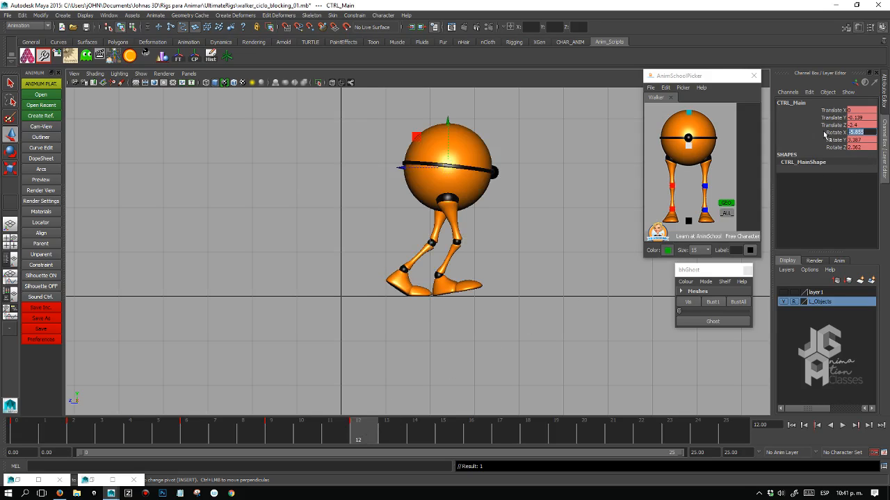
click(867, 134)
drag(873, 132, 805, 128)
key(ctrl+v)
key(Return)
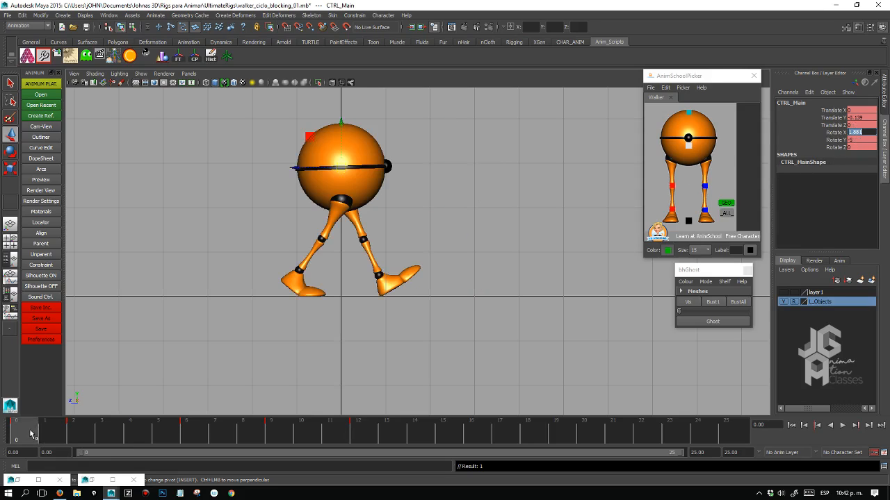
Set the main body control's Rotate Y to 5 at frame 12, the opposite sign of its frame 0 value.
click(21, 435)
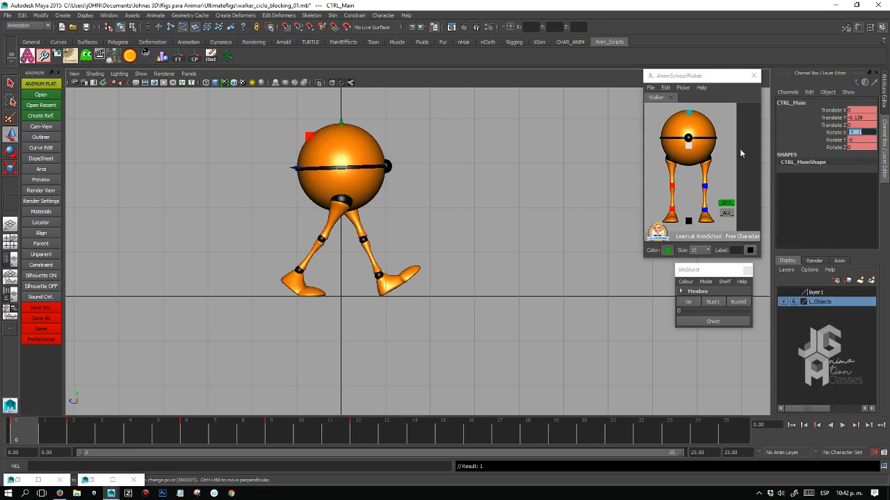
click(859, 141)
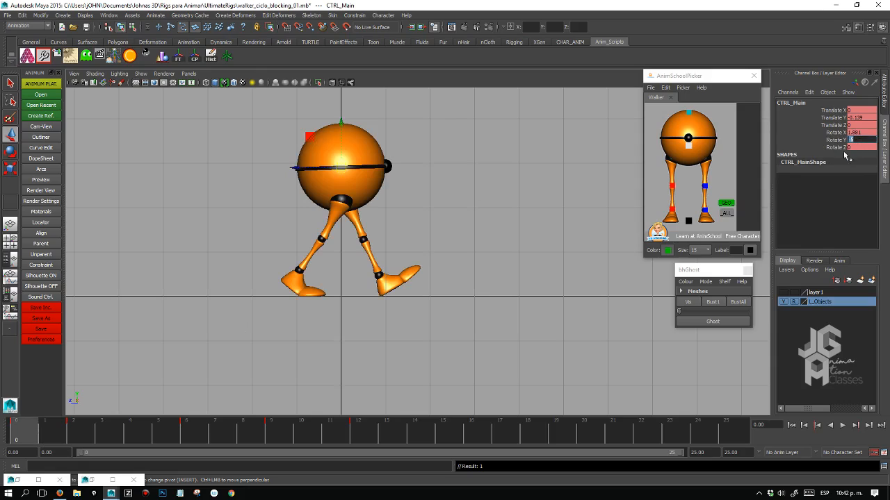
click(360, 427)
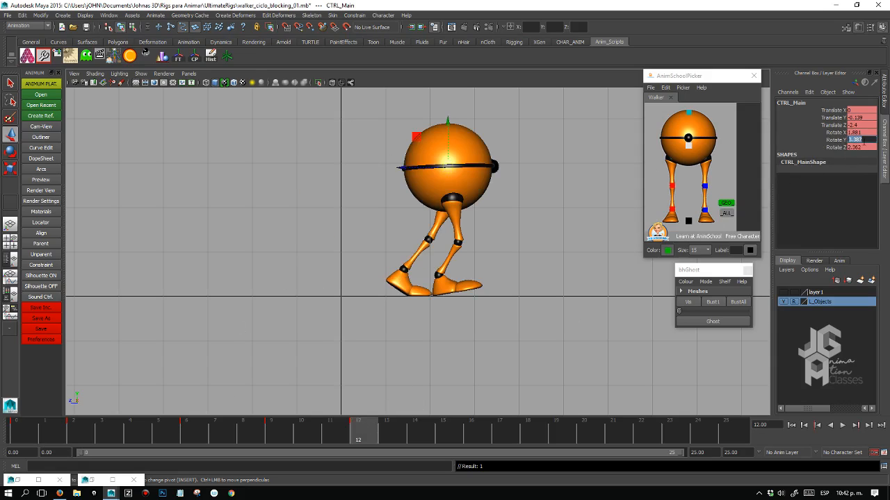
key(Return)
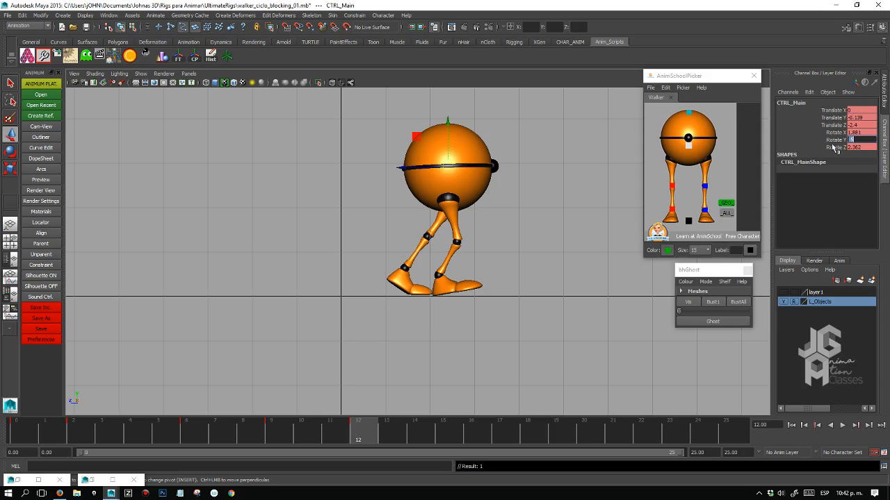
key(space)
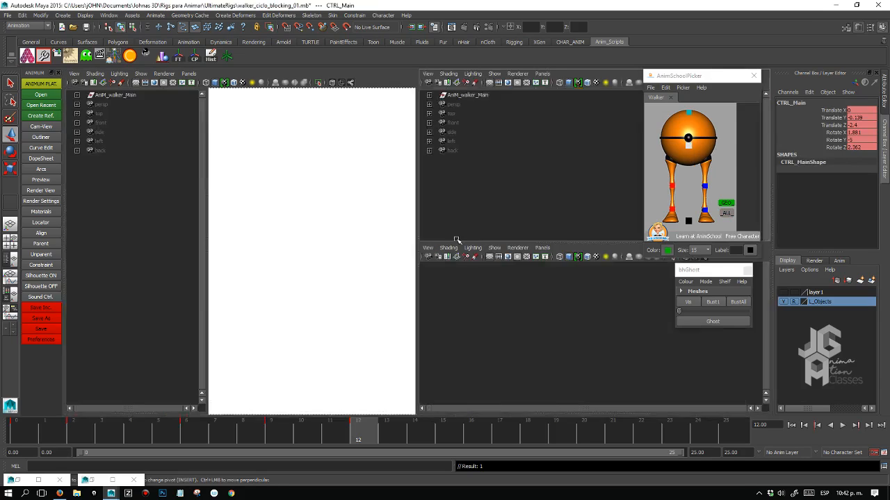
key(space)
double_click(862, 140)
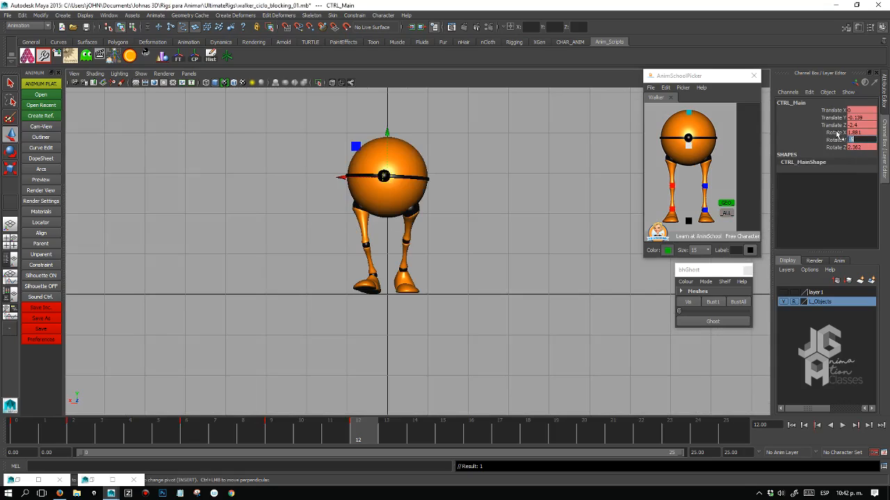
key(Return)
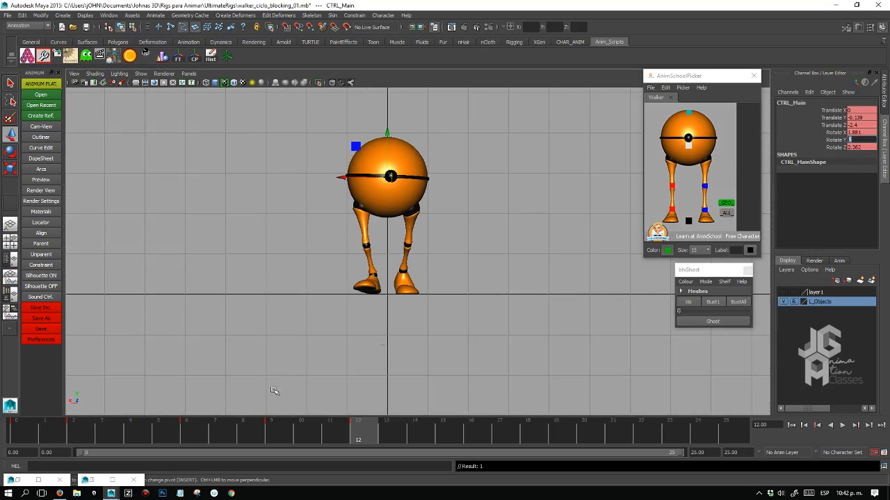
Set the main body control's Rotate Z to 0 at frame 12, matching frame 0.
key(alt+shift+v)
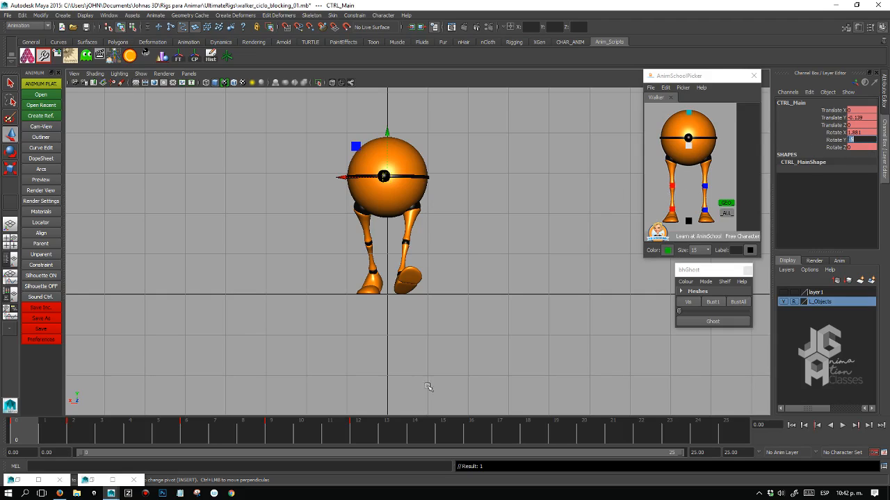
click(370, 432)
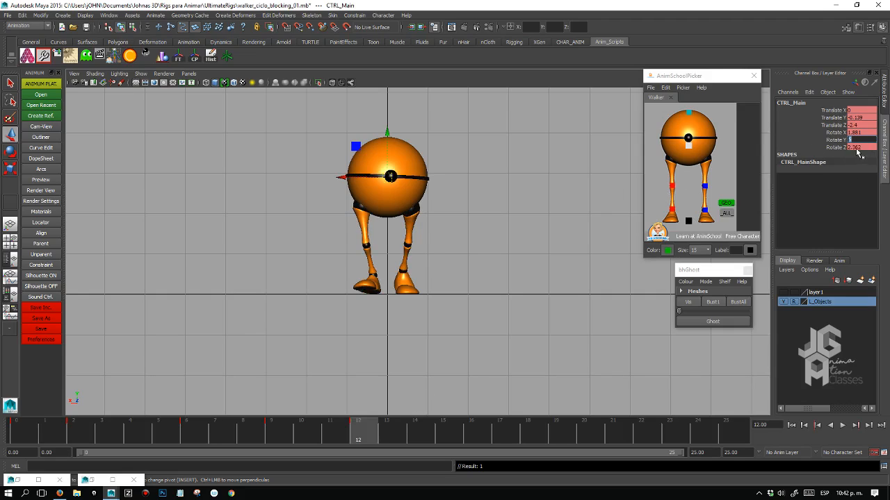
double_click(858, 148)
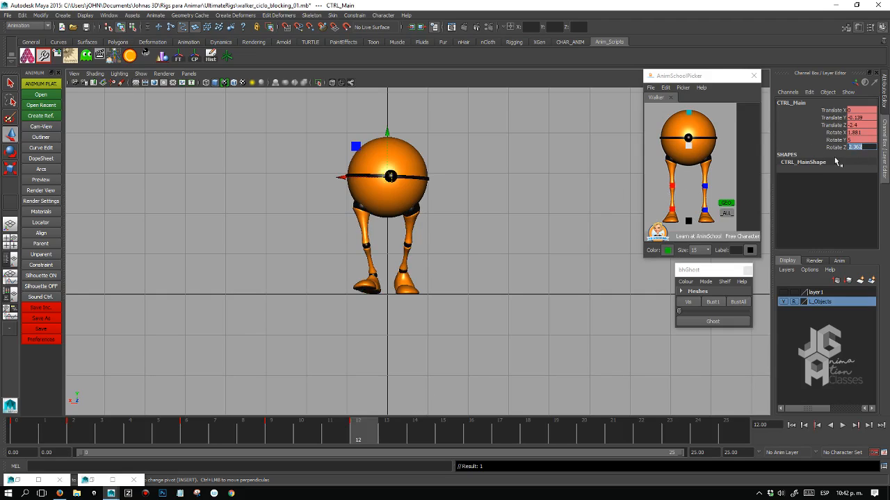
text(0)
key(Return)
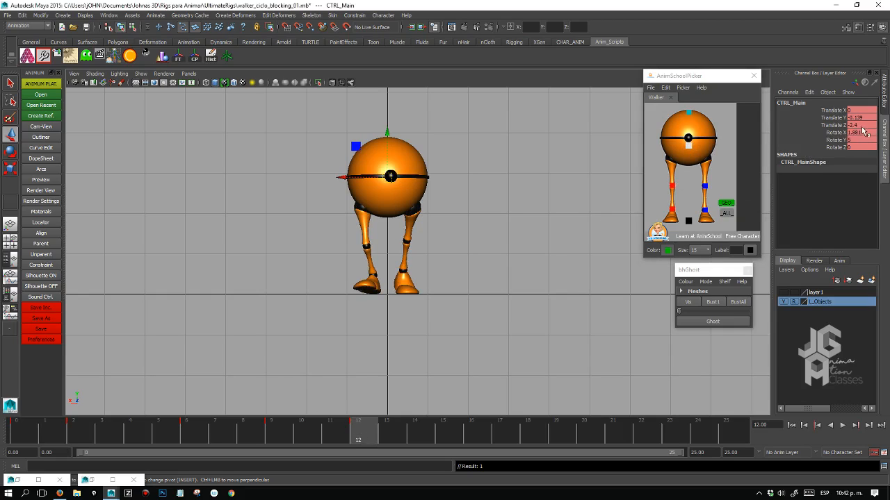
Set the left heel control's Foot Roll to 37 and Foot Break to 45 at frame 12, mirroring the right foot's frame 0 values.
click(27, 433)
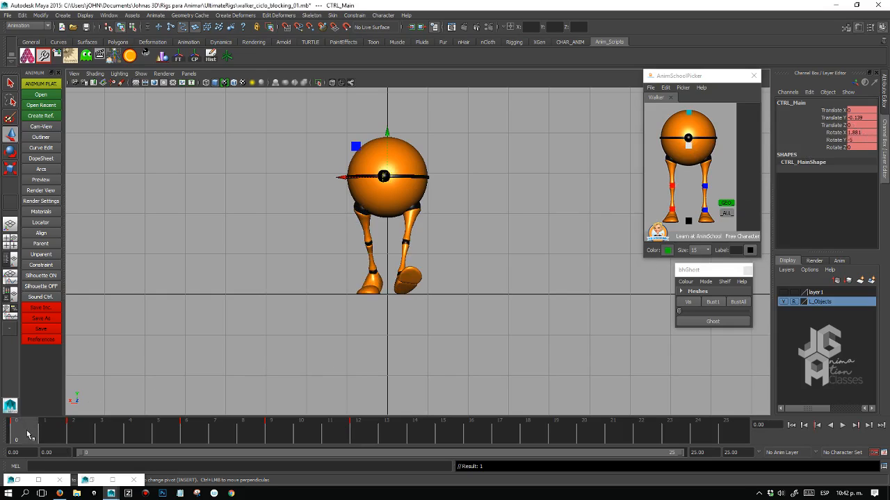
click(365, 426)
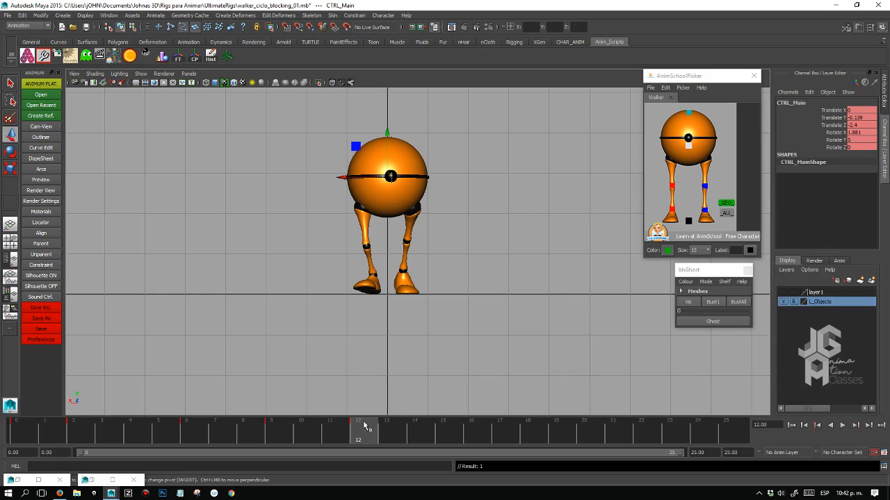
click(672, 208)
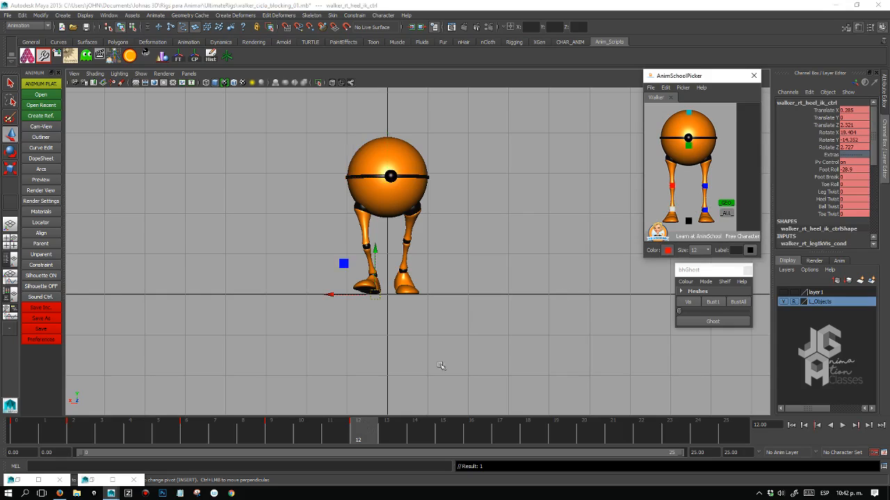
click(27, 433)
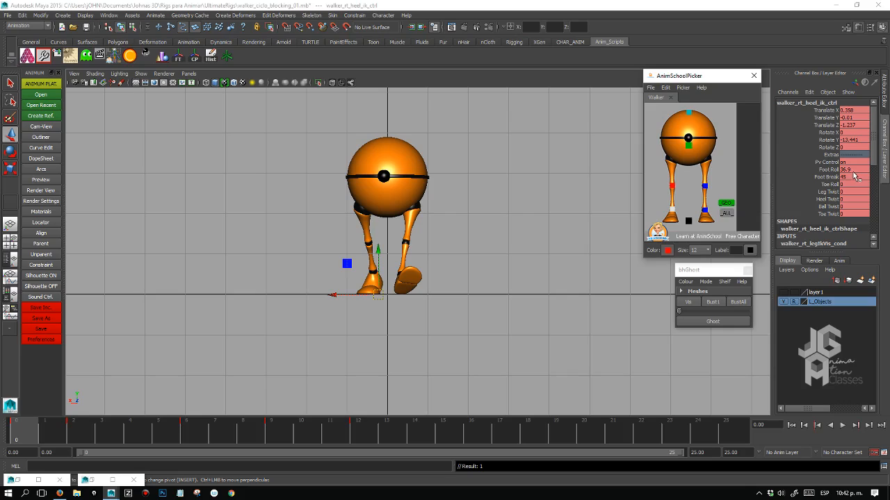
click(359, 432)
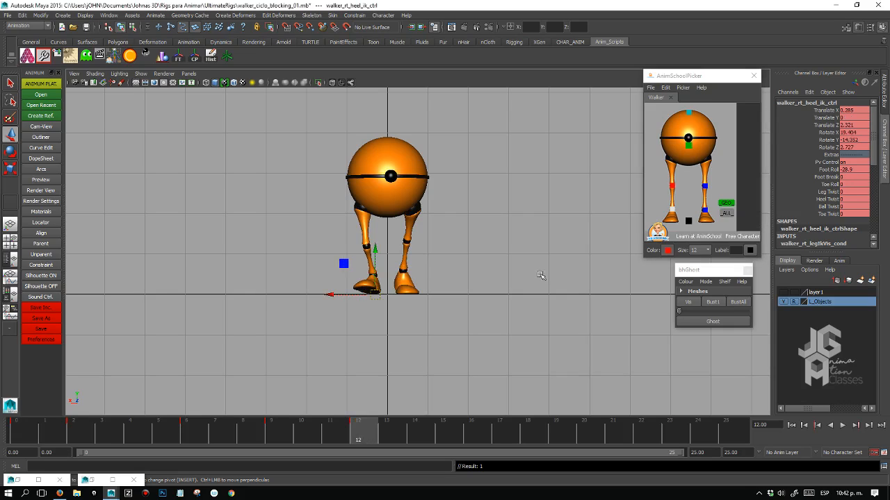
click(705, 208)
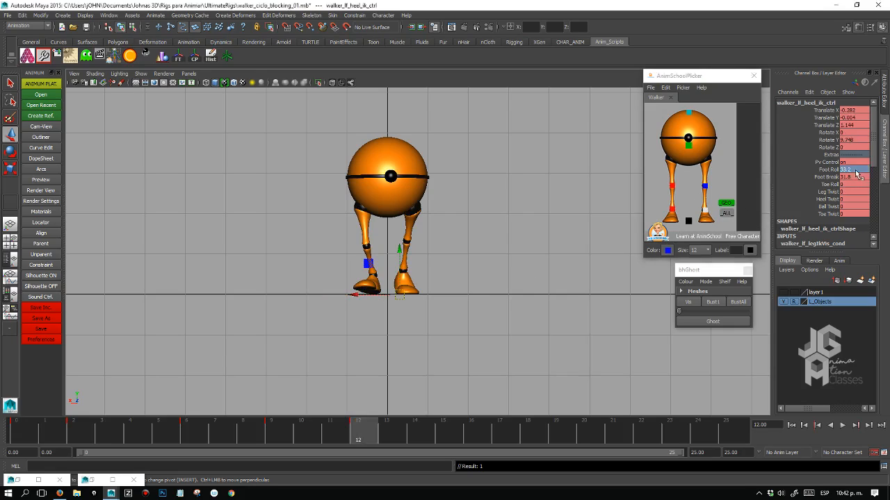
double_click(856, 170)
key(Return)
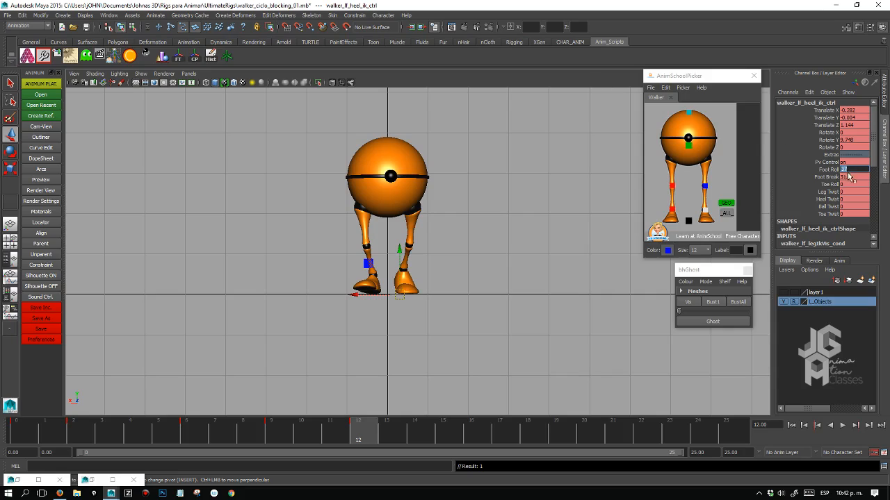
double_click(851, 176)
text(0)
key(Return)
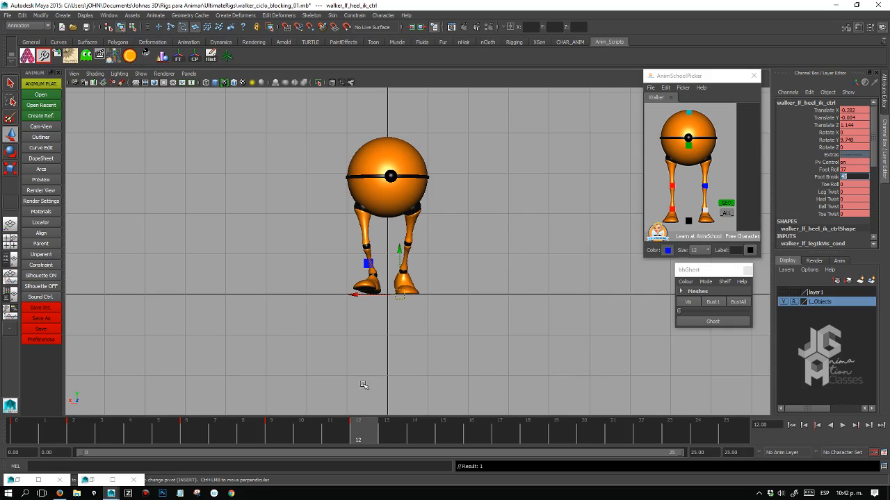
Examine the frame 12 contact pose and the foot motion from frame 9 to 12 in the side view.
drag(272, 438, 360, 416)
click(469, 267)
key(space)
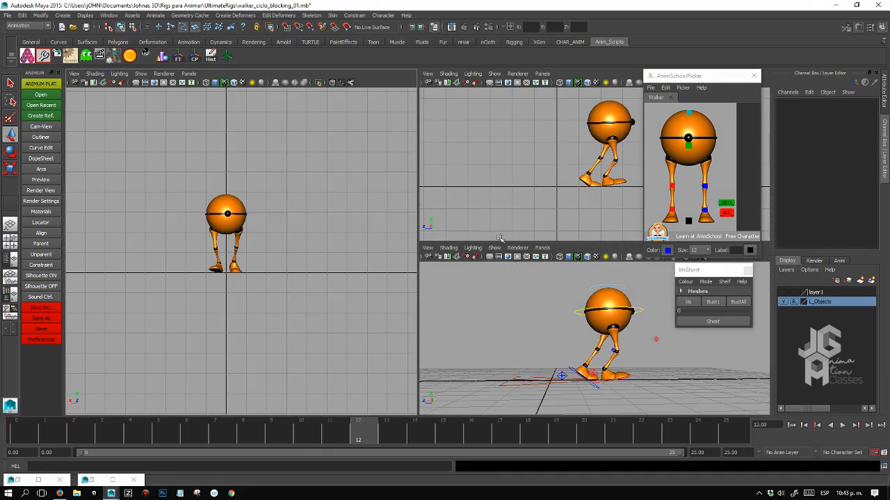
key(space)
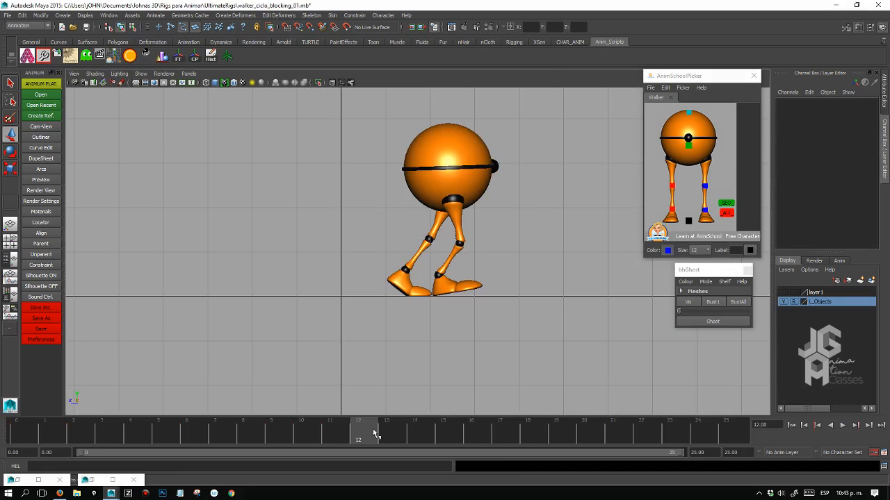
click(703, 210)
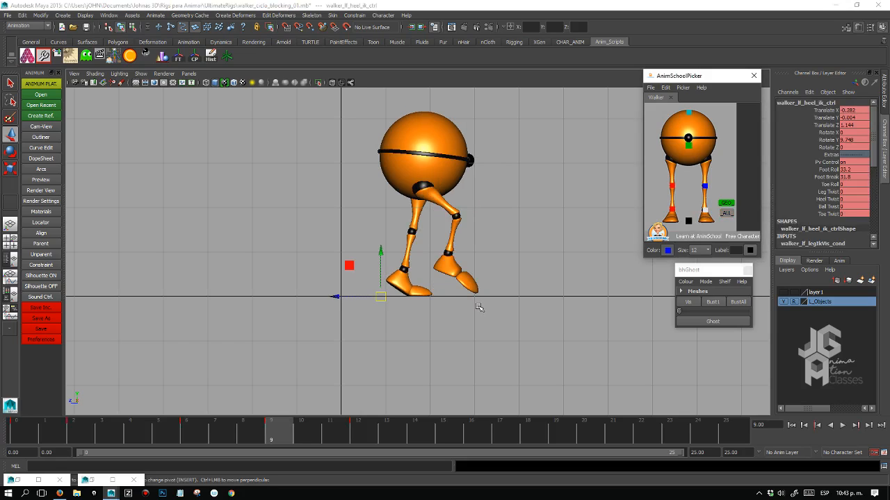
key(.)
key(.)
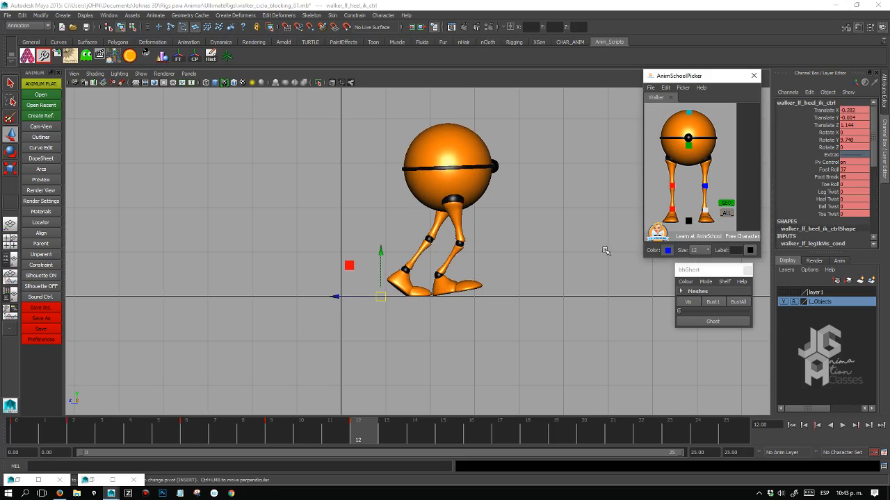
click(673, 210)
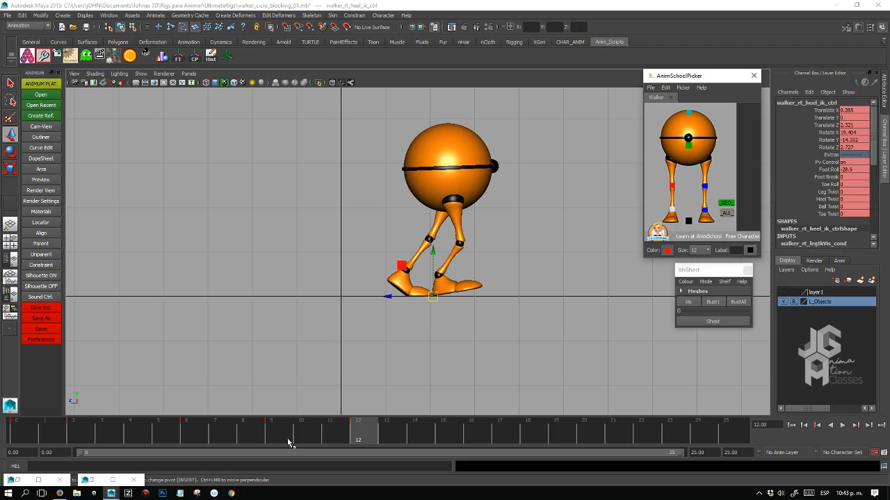
Show layer1 and move the reference cube ahead of the back foot's toe, to Translate Z -2.533.
click(783, 292)
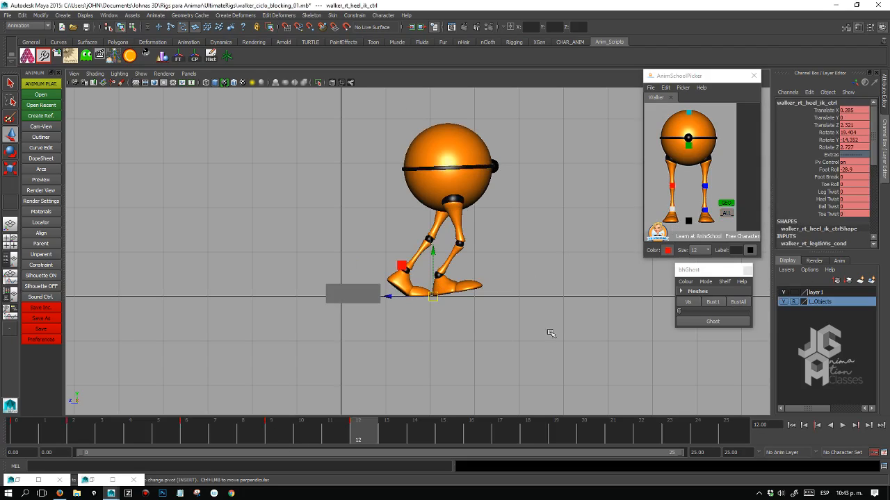
click(355, 299)
drag(312, 296, 413, 289)
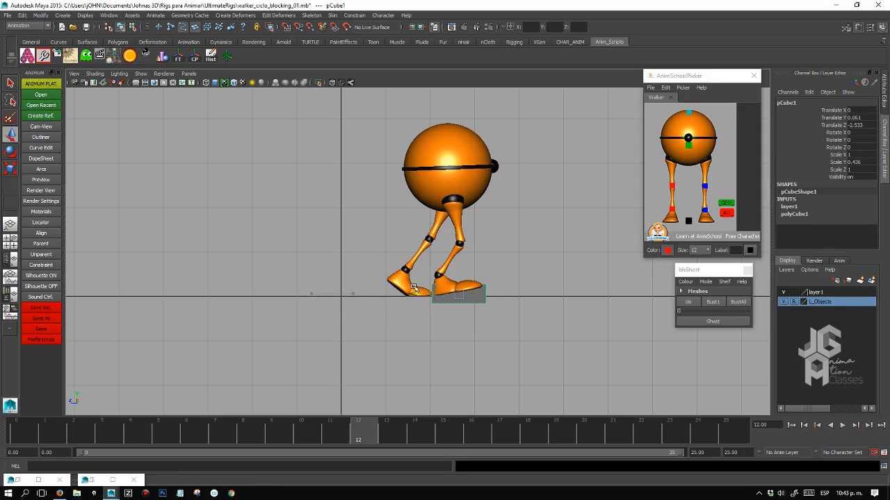
Move the right heel control forward at frame 12 to the reference cube's front edge, and return to frame 0.
click(672, 208)
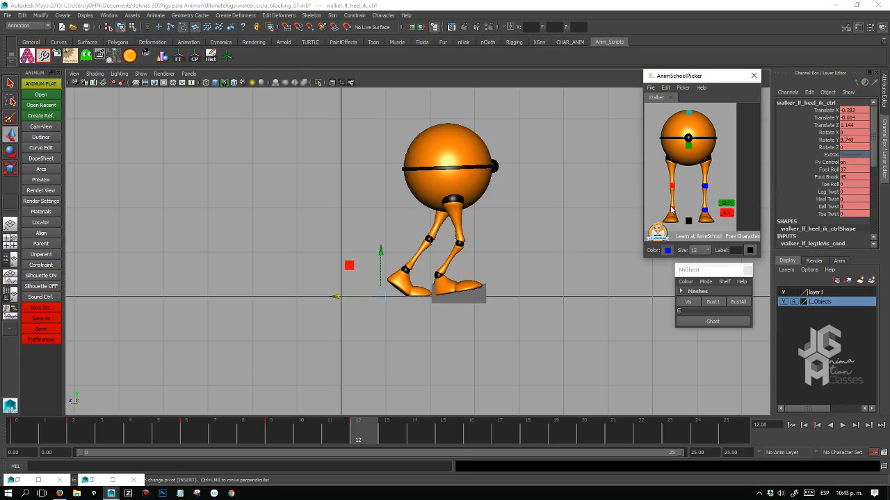
drag(388, 298, 435, 304)
key(alt+shift+v)
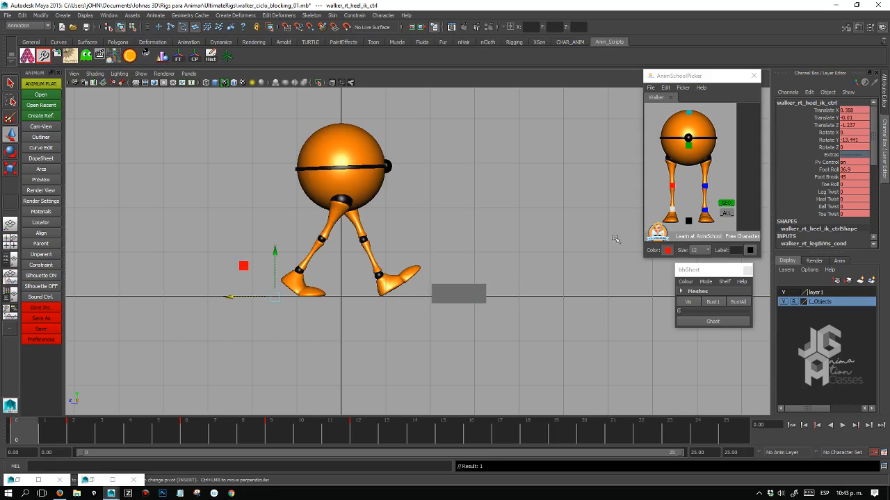
At frame 12, set the right heel control's Toe Roll to -10.
click(706, 211)
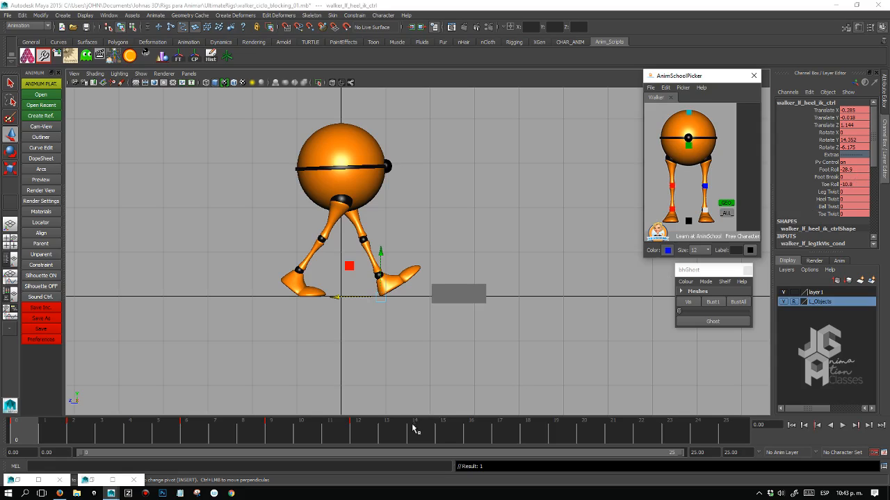
click(358, 431)
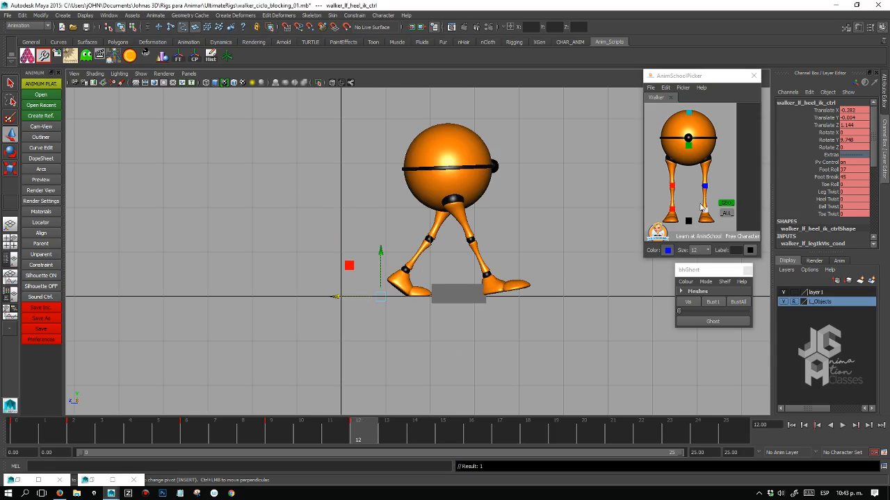
click(704, 209)
click(722, 213)
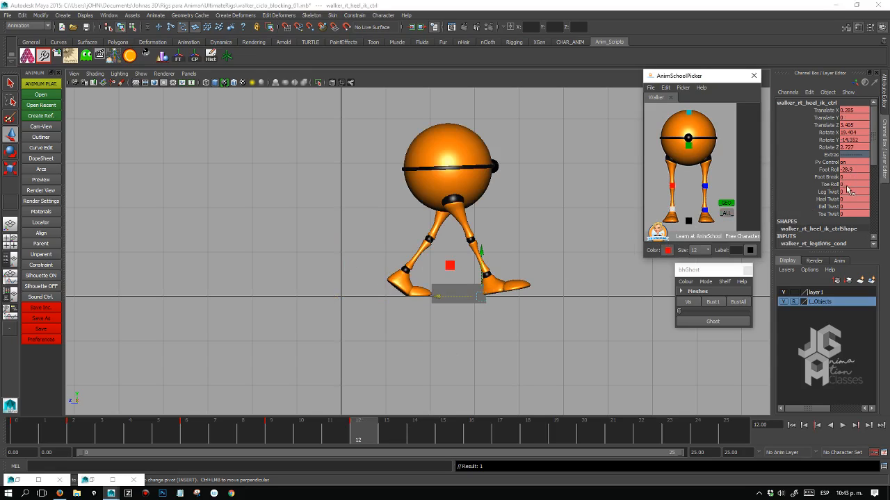
click(848, 185)
text(10)
key(Return)
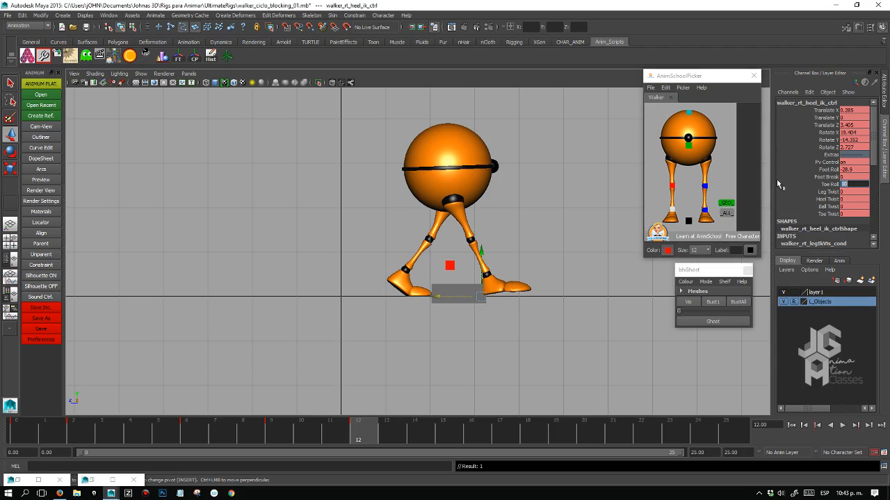
text(-10)
key(Return)
At frame 12, set the left heel control's Rotate Y to 13.441, mirroring the right heel's rotation at frame 0.
click(671, 208)
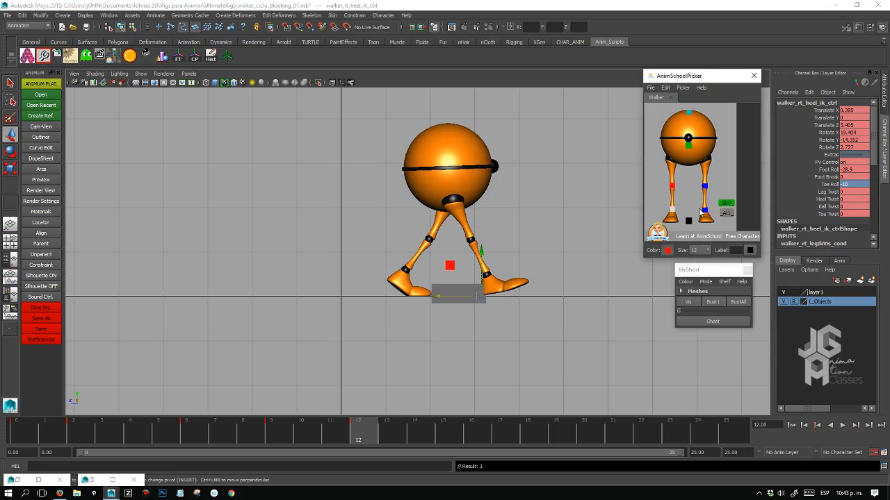
click(26, 431)
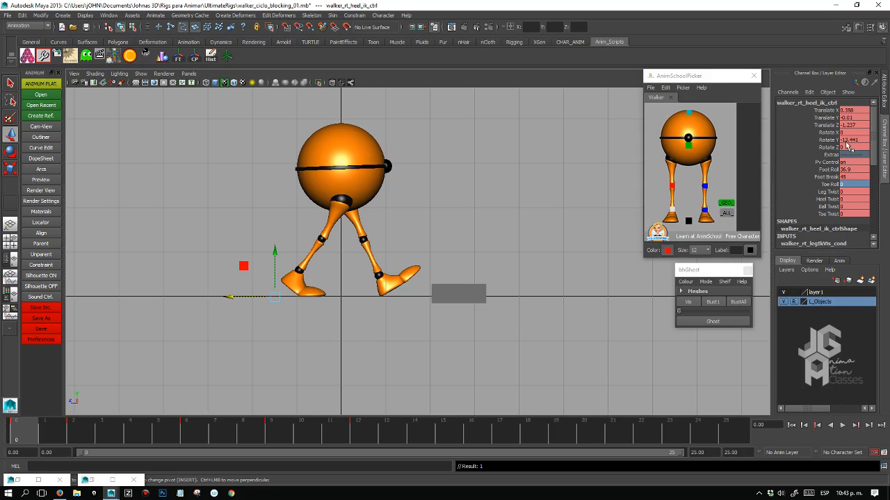
double_click(849, 140)
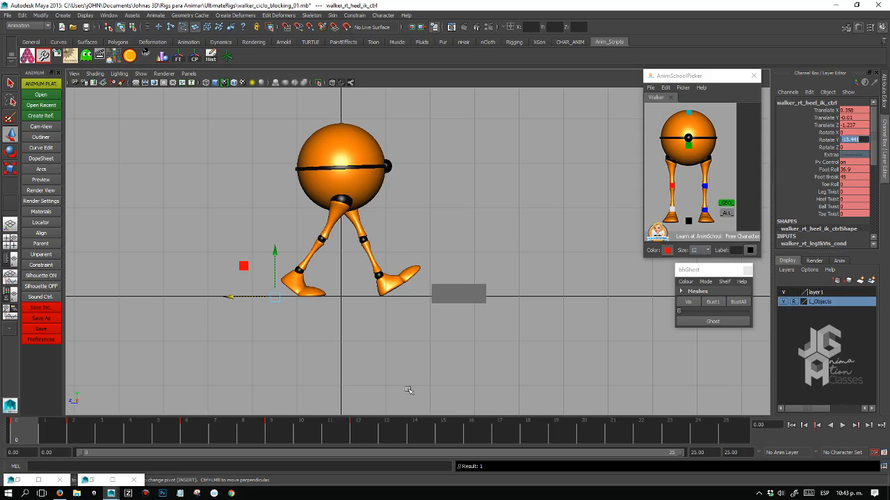
click(367, 433)
click(706, 208)
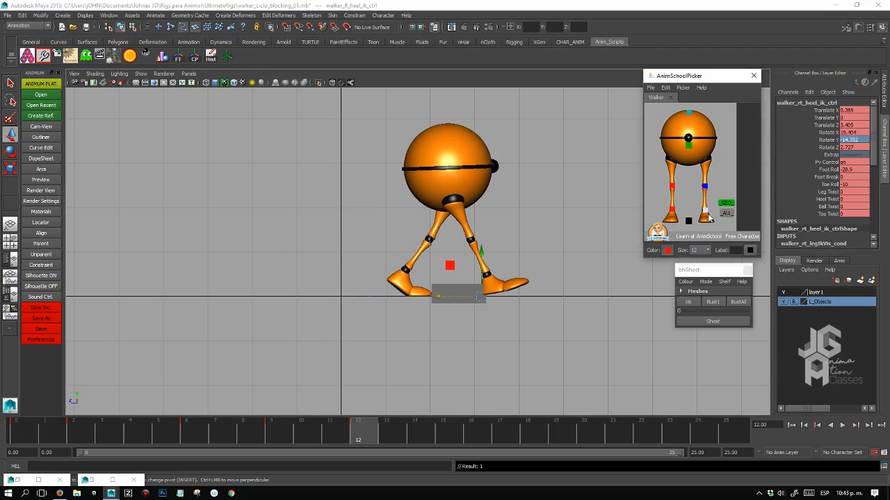
double_click(849, 141)
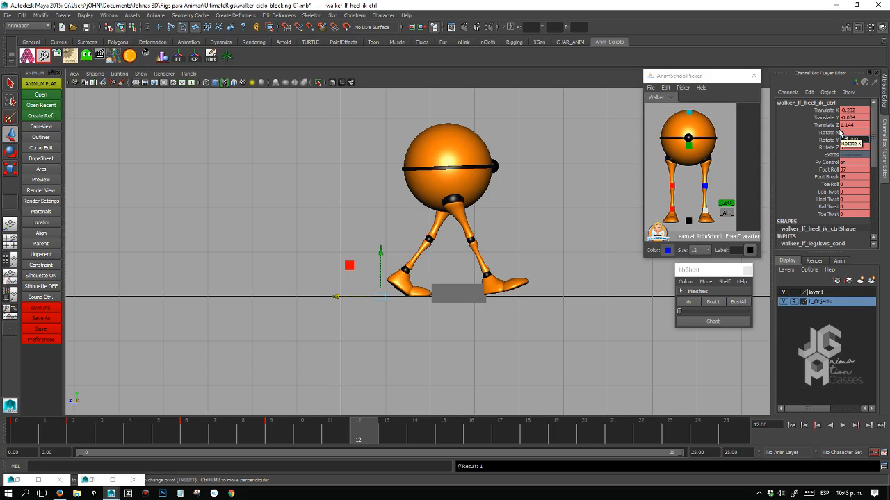
text(13.441)
key(Return)
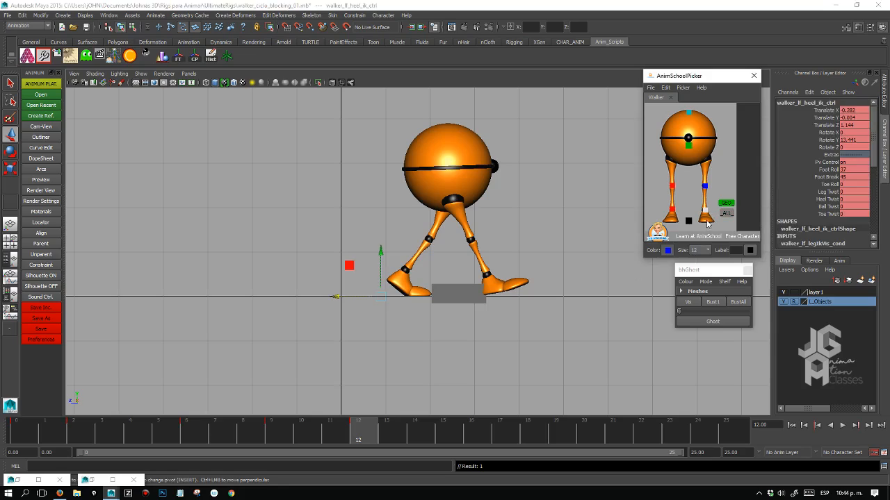
In the front view at frame 0, narrow the gray reference cube to about 0.281 in Scale X.
key(space)
key(space)
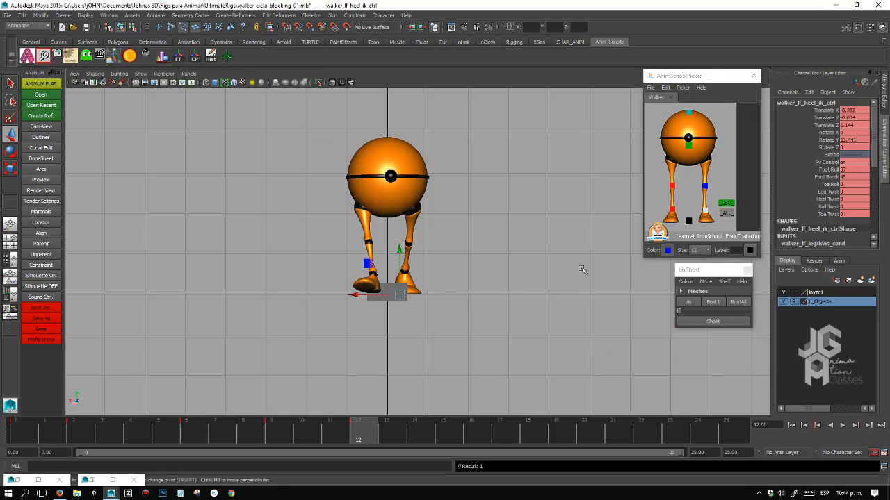
click(783, 292)
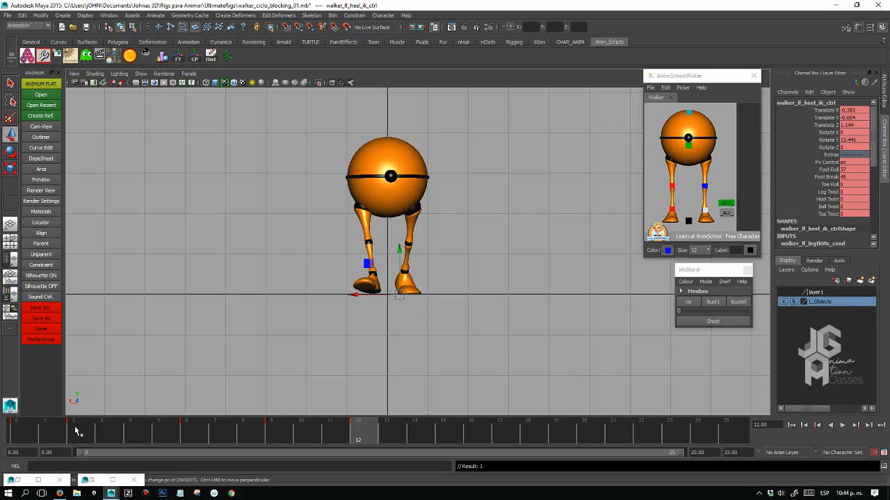
click(31, 429)
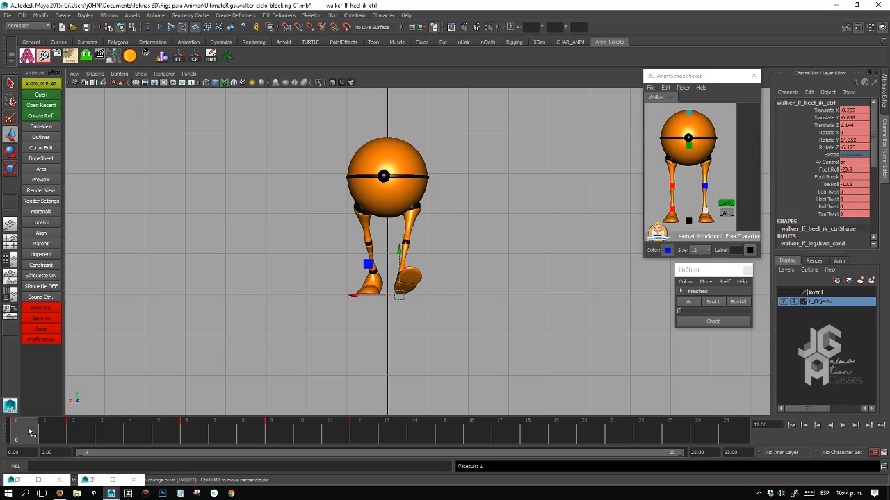
click(783, 292)
scroll(583, 332, up, 5)
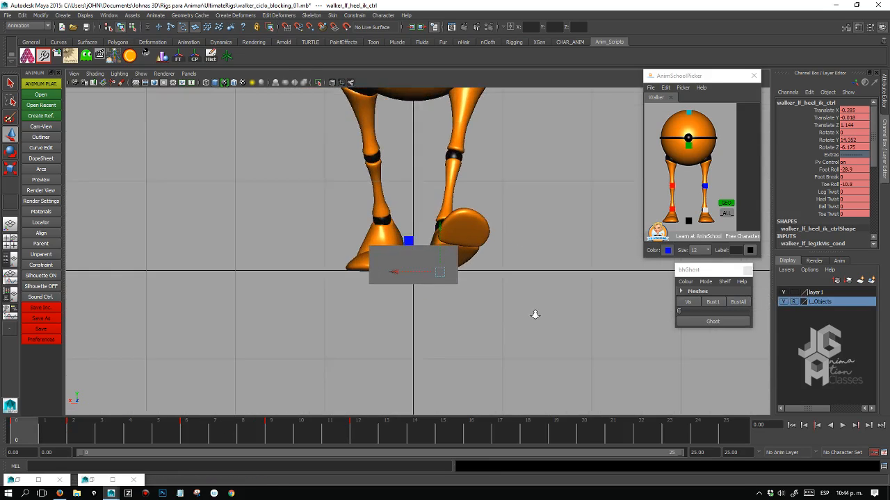
scroll(501, 316, up, 2)
click(433, 263)
key(r)
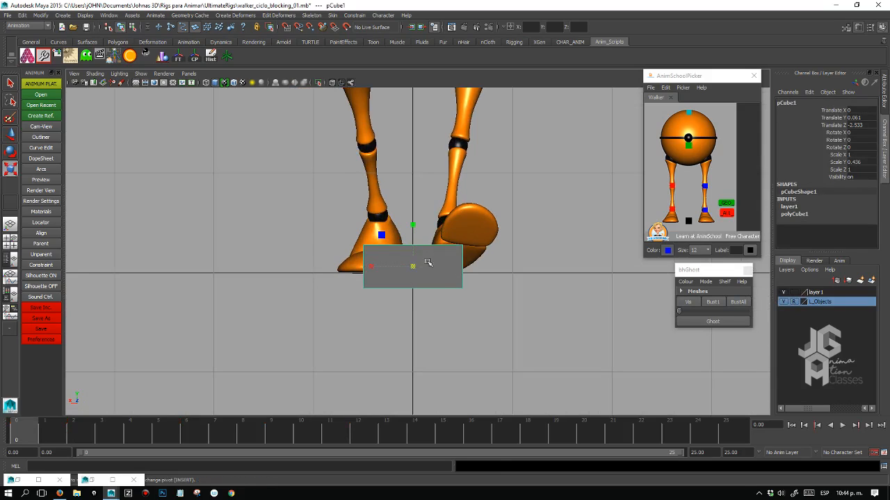
mouse_move(372, 266)
mouse_down()
mouse_move(403, 272)
mouse_move(374, 267)
mouse_up()
Move the cube into the gap between the feet, to about -0.028 in X and 0.159 in Y.
key(w)
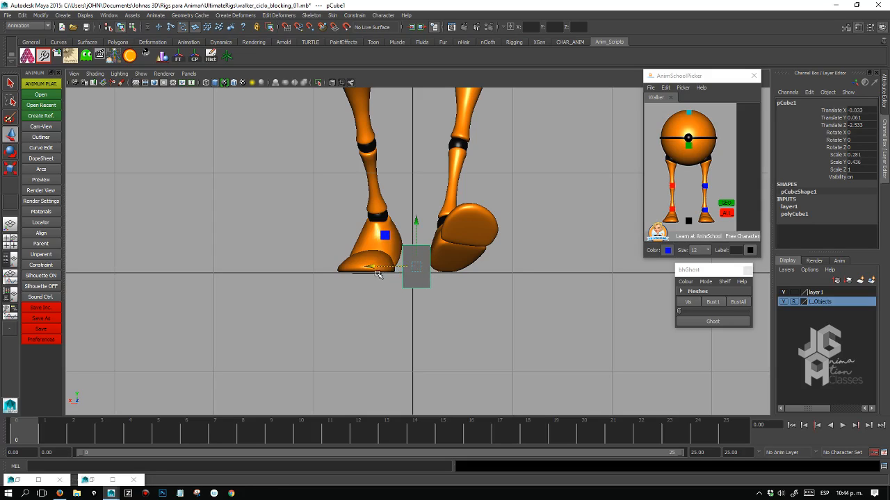
drag(415, 220, 416, 212)
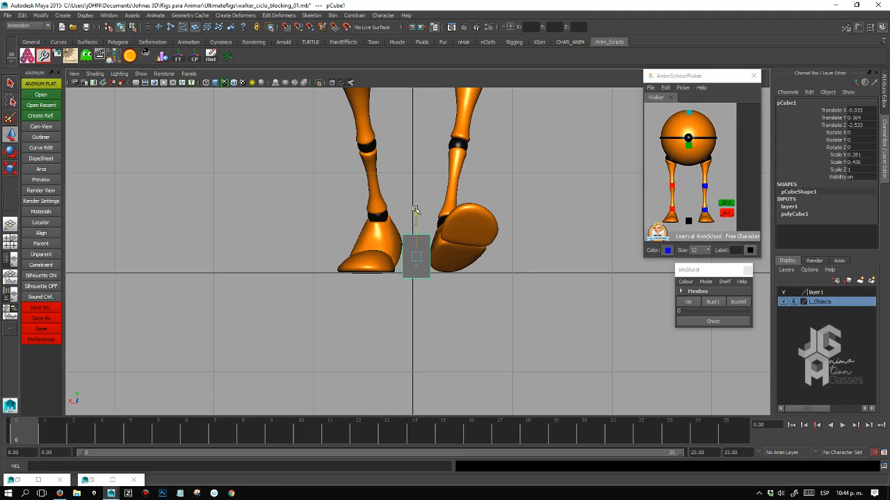
drag(371, 255, 374, 256)
Compare the left and right heel controls' placement and Translate X between frames 0 and 12.
click(353, 433)
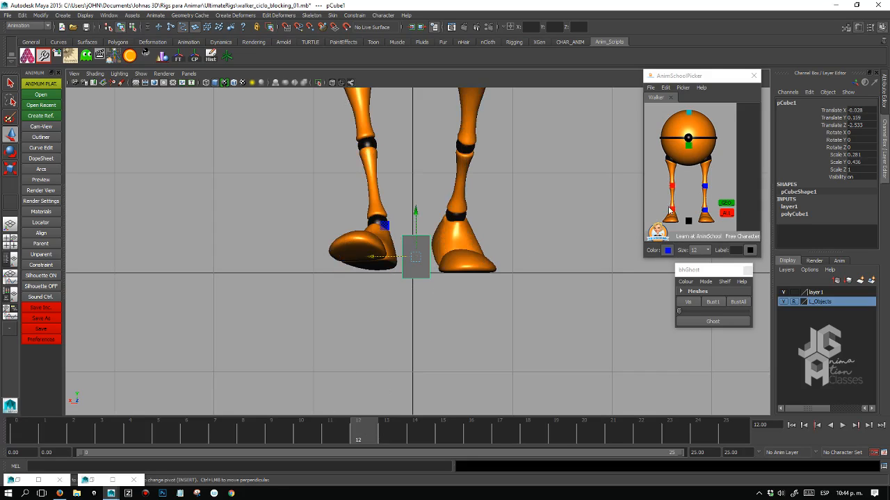
click(670, 209)
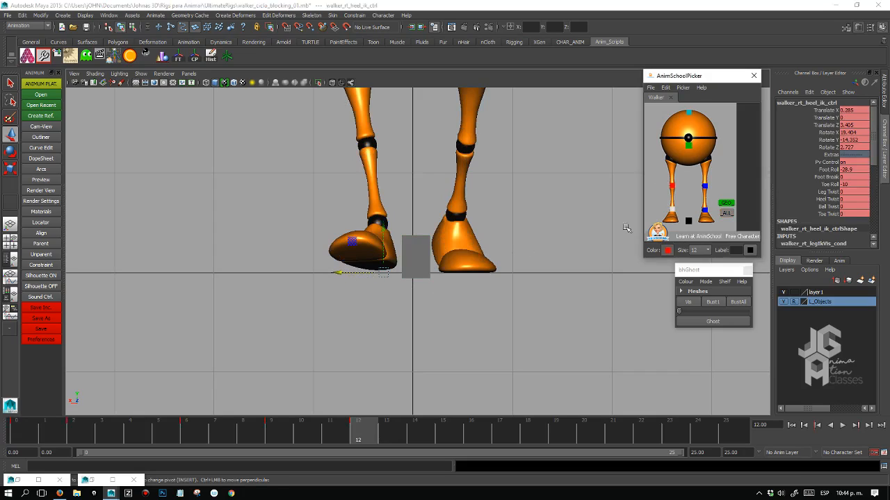
click(704, 209)
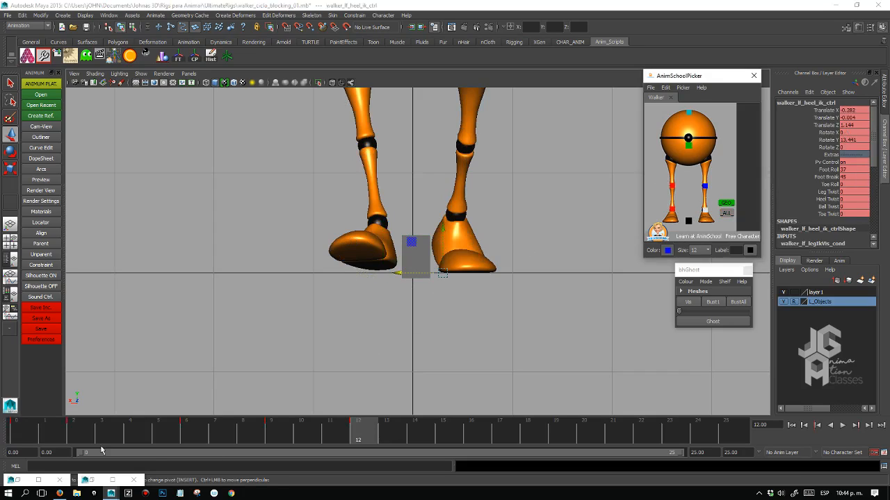
click(31, 434)
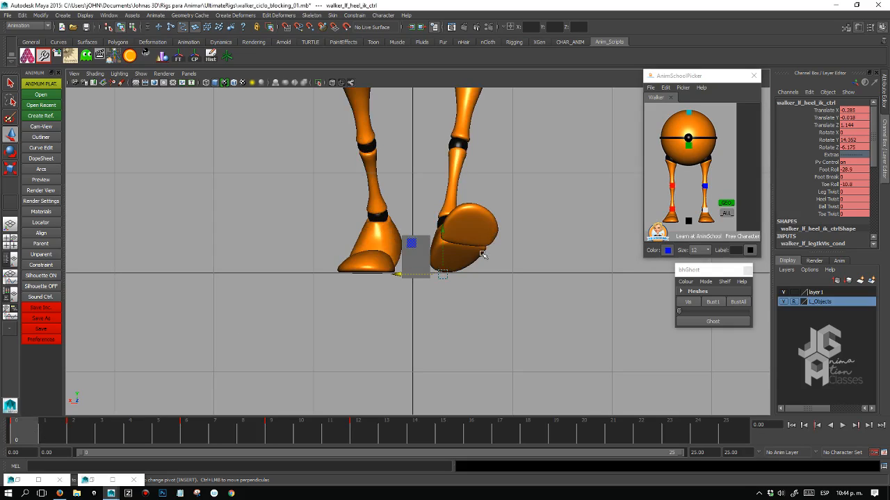
click(671, 207)
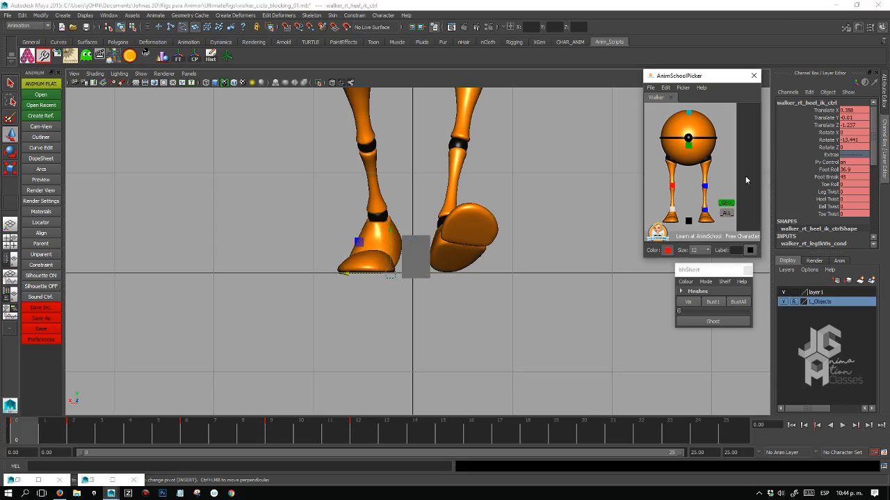
double_click(854, 109)
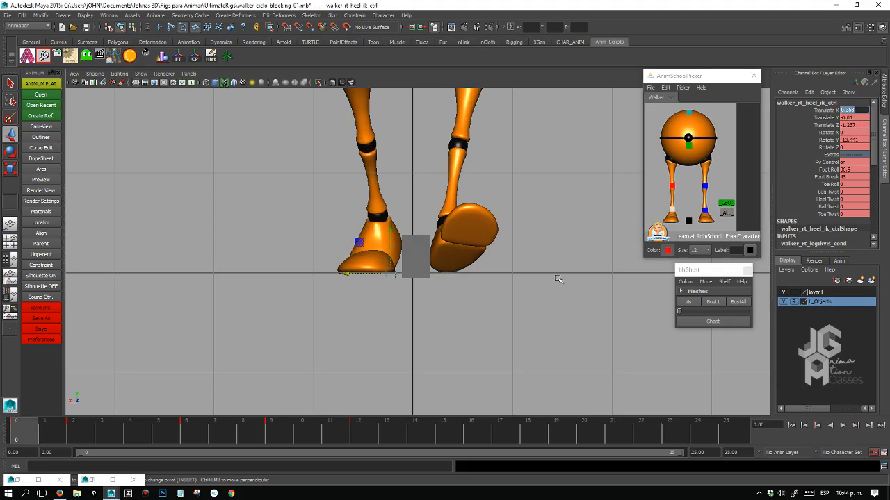
click(360, 437)
click(704, 207)
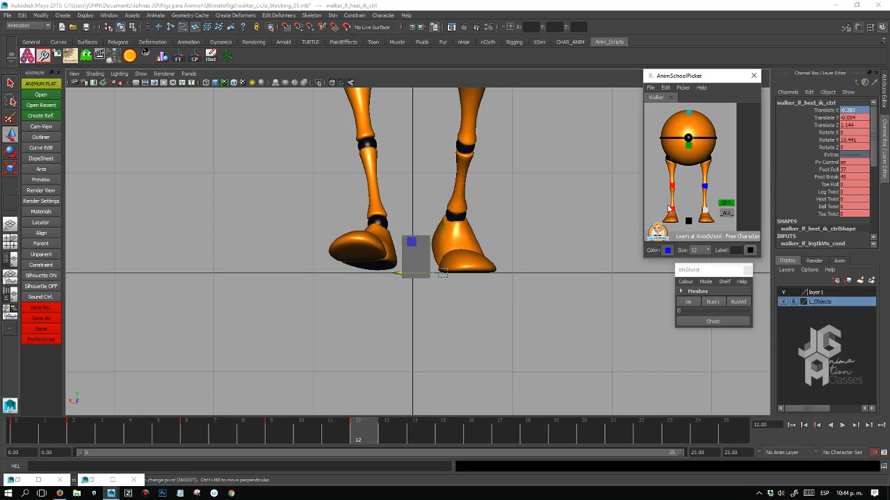
click(669, 208)
At frame 12, set the left heel control's Translate Y to 0.
click(33, 432)
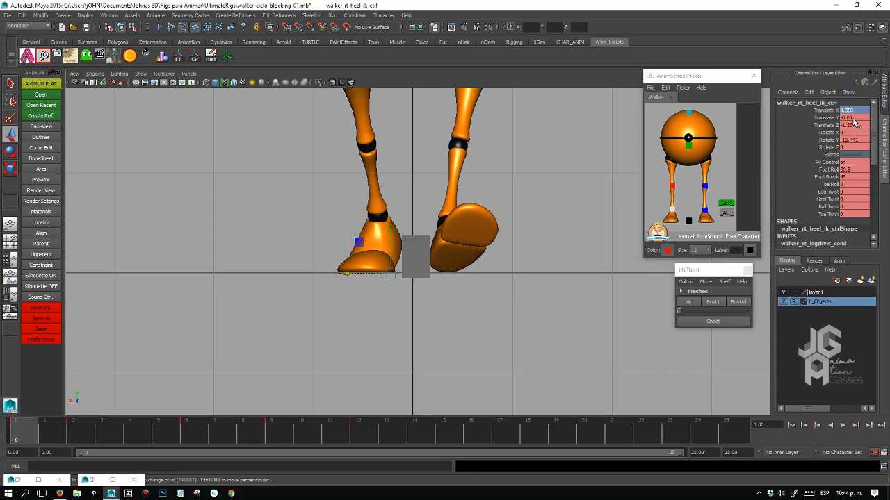
click(363, 432)
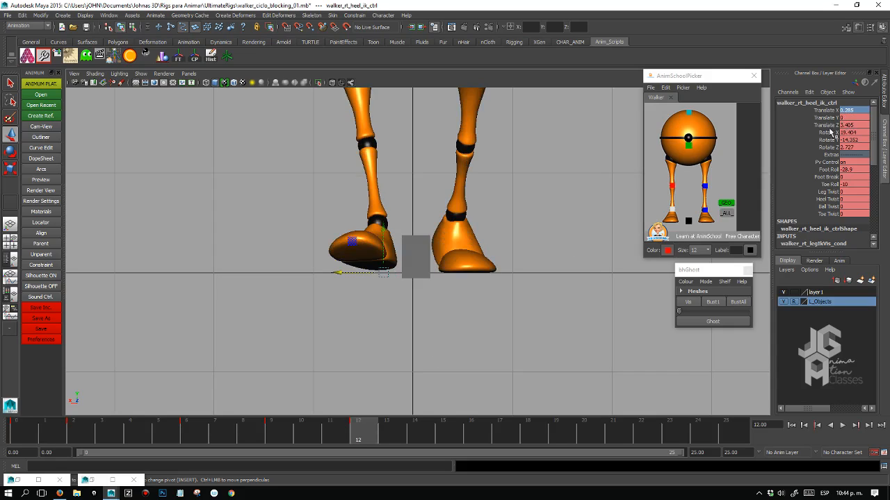
click(704, 209)
click(854, 118)
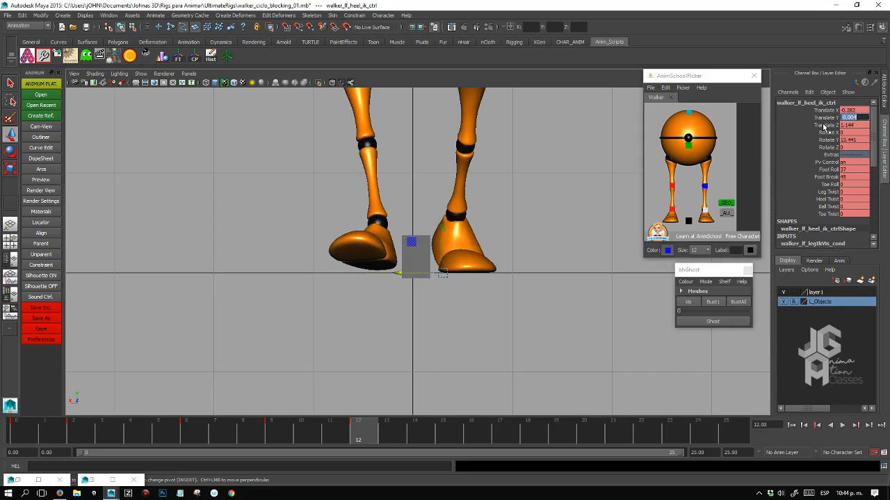
text(0)
key(Return)
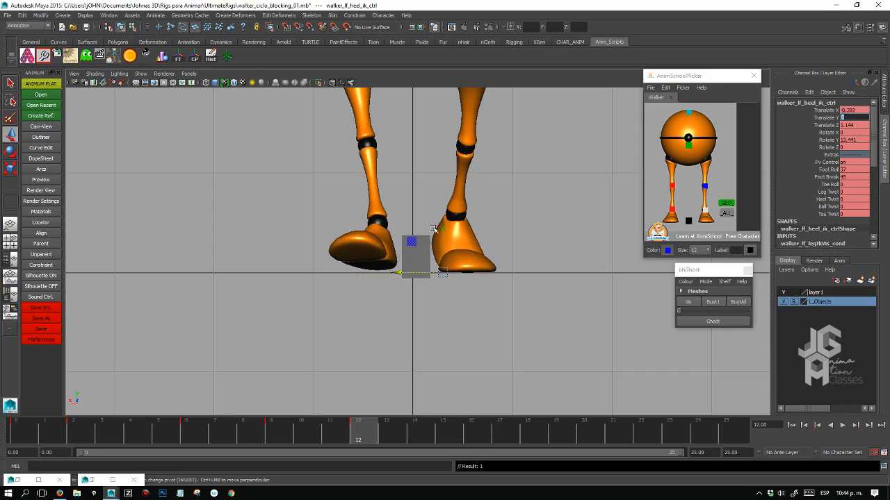
At frame 12, set the left heel control's Translate Z to 1.237 and return to the side view.
click(21, 433)
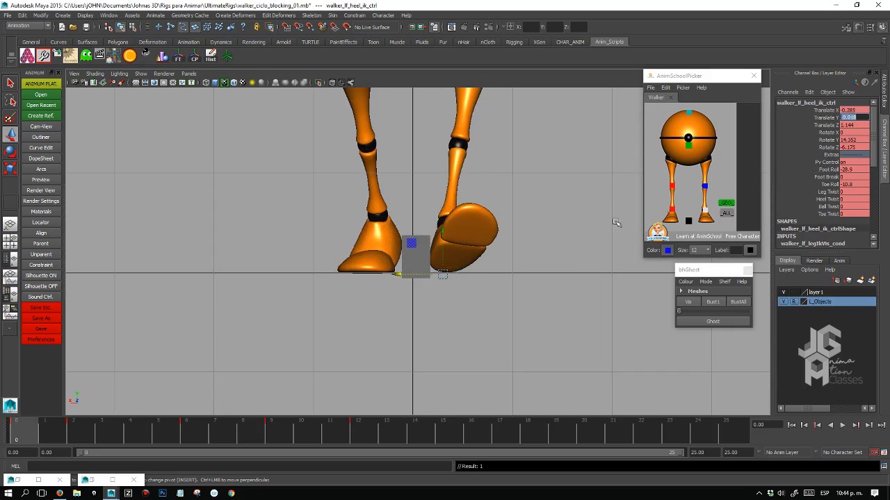
click(671, 209)
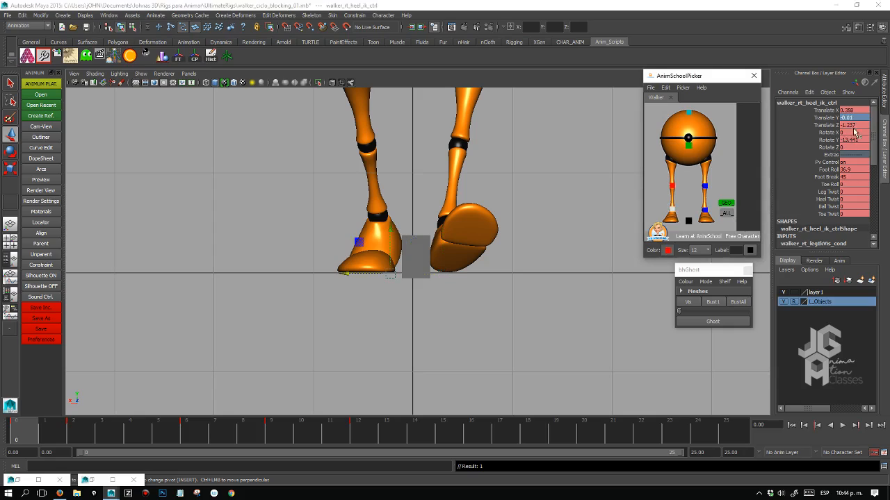
click(854, 124)
click(370, 431)
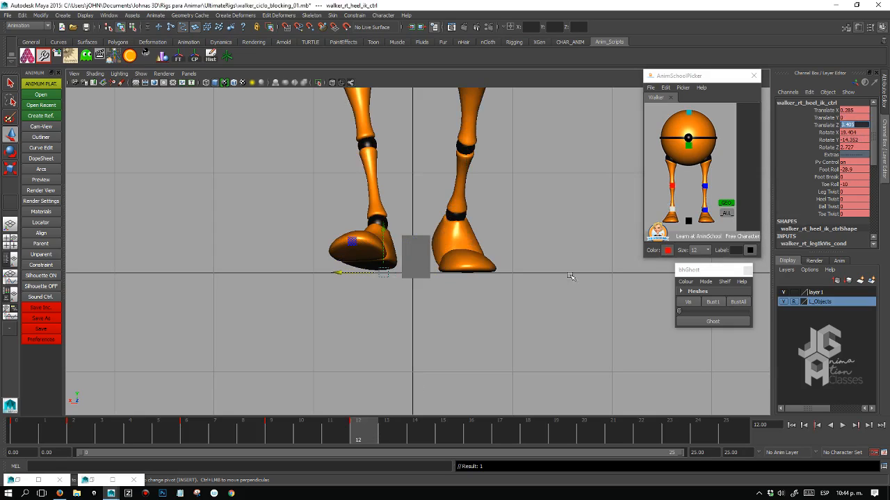
click(704, 208)
click(853, 125)
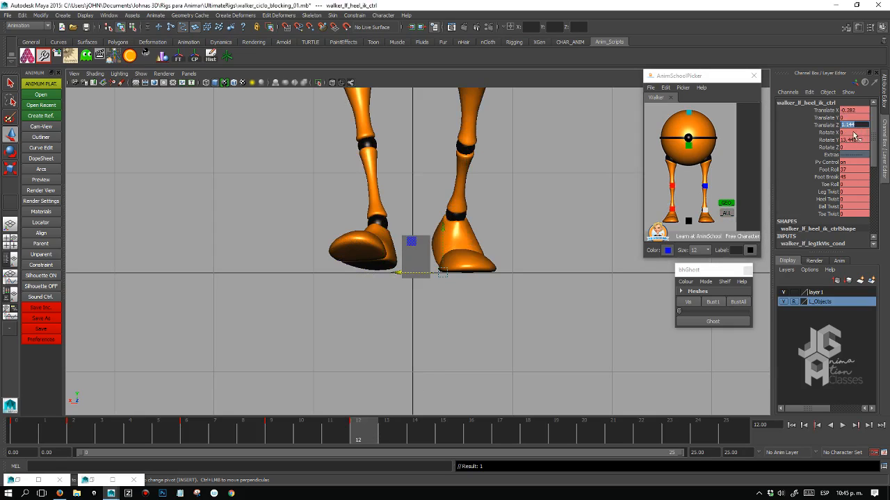
text(-1.237)
key(Return)
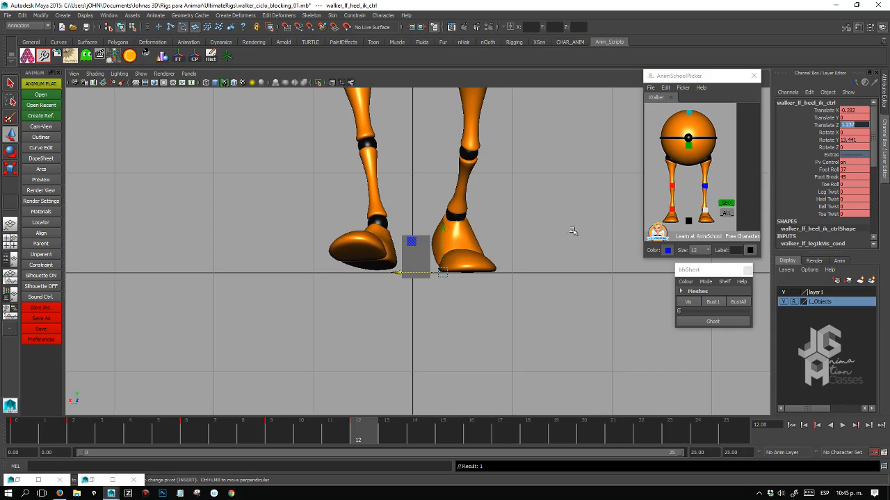
key(space)
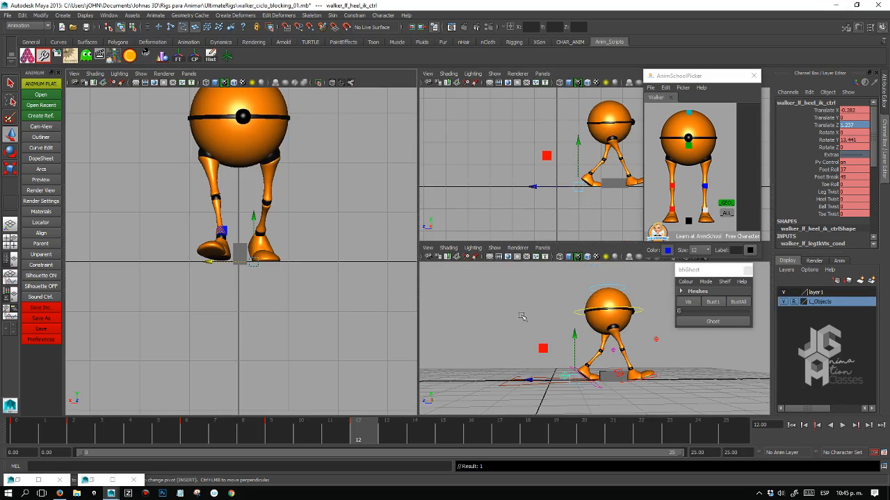
key(space)
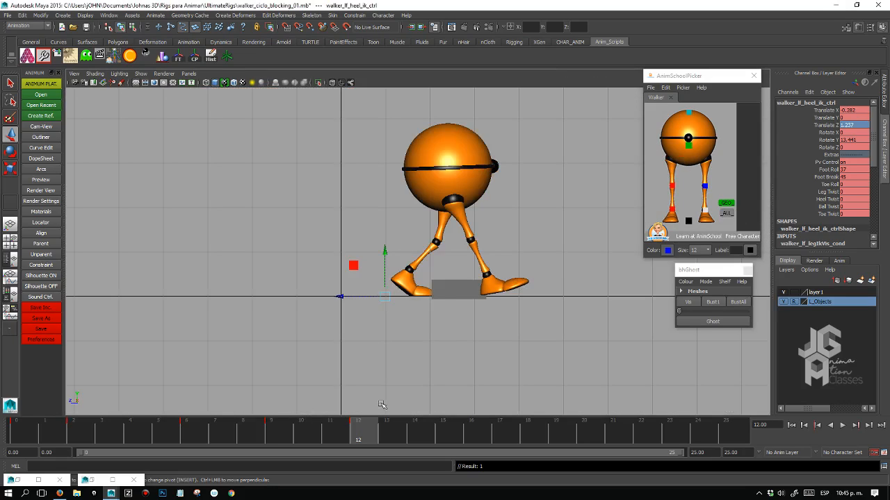
Step through the key poses from frame 0 to 12 in the side view and check the feet's placement against the cube.
key(comma)
key(period)
click(702, 228)
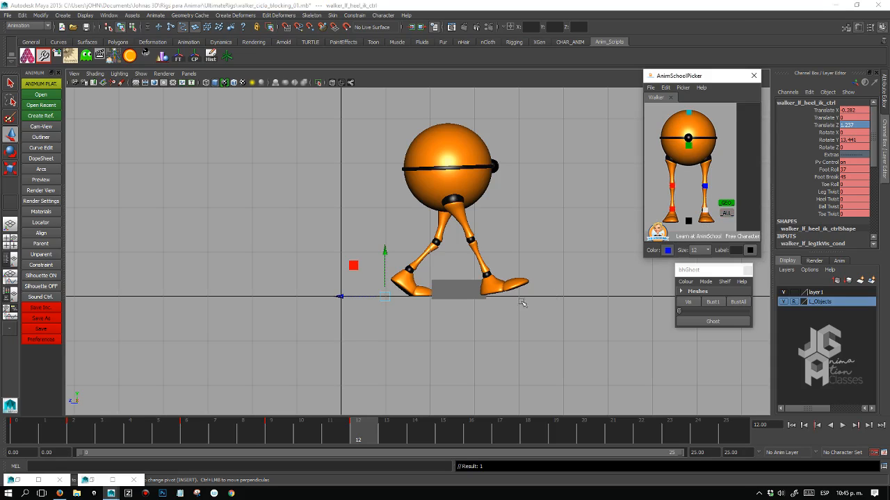
key(comma)
key(comma)
key(comma)
key(comma)
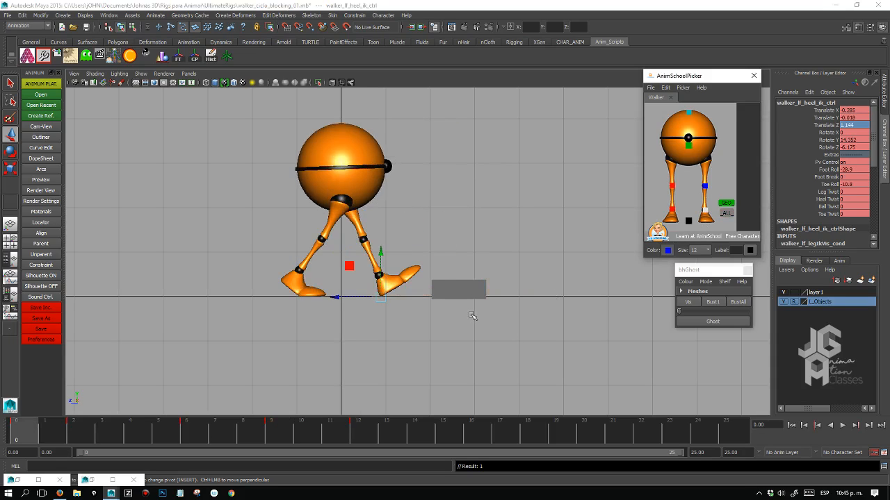
key(comma)
key(period)
key(period)
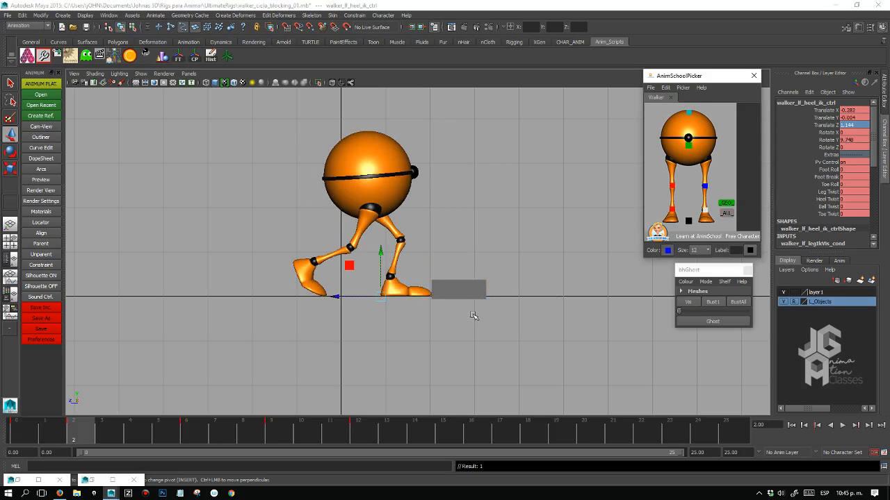
key(period)
key(period)
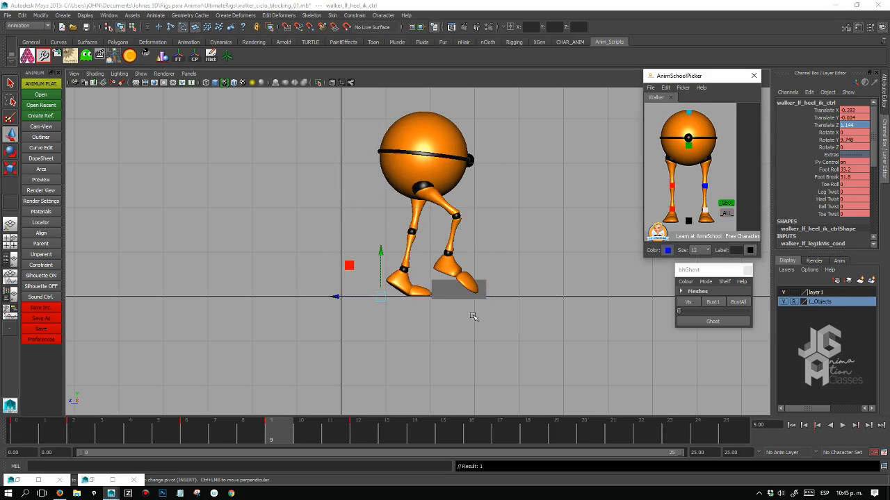
key(period)
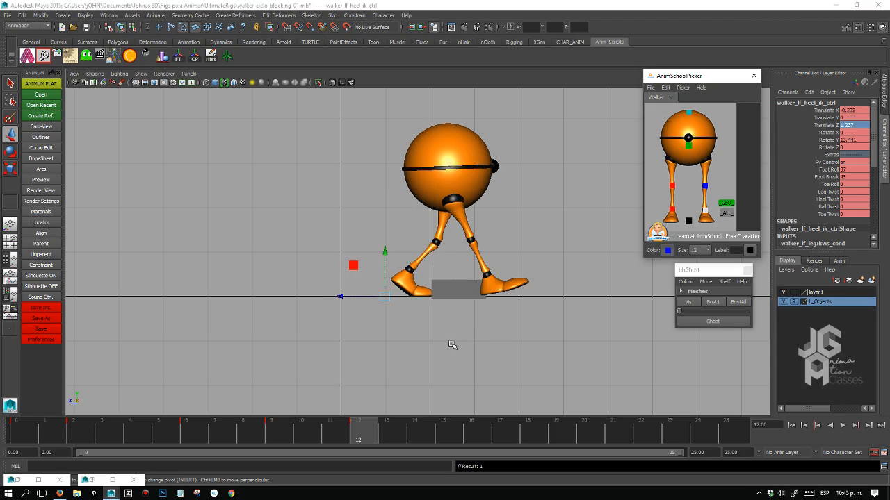
Undo the left heel control's last Translate Z change at frame 12.
key(ctrl+z)
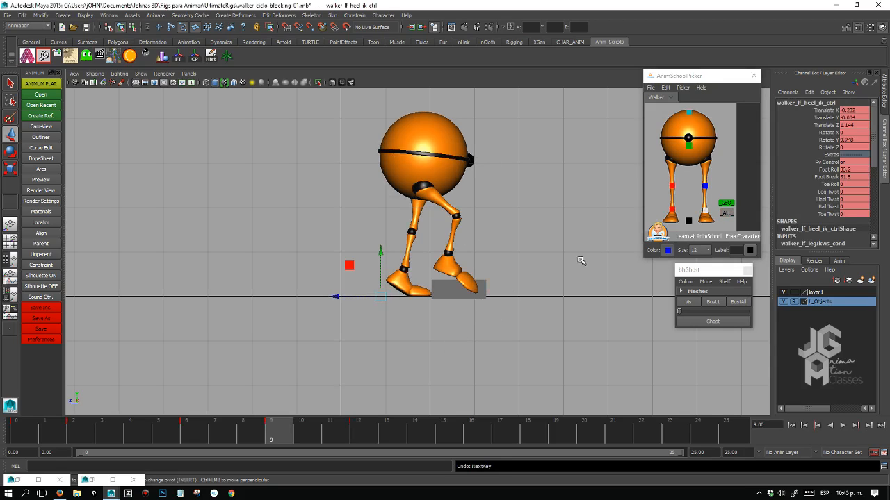
key(comma)
key(comma)
key(comma)
key(comma)
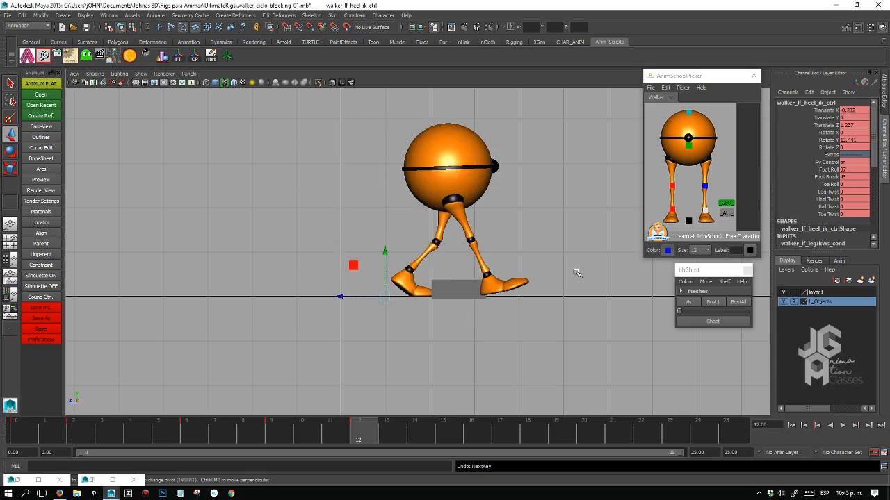
key(comma)
key(comma)
key(comma)
key(comma)
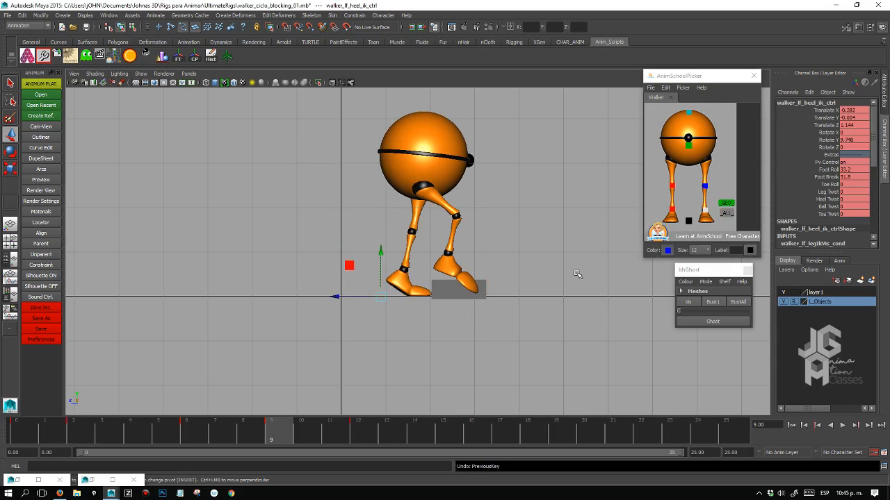
key(comma)
key(period)
key(ctrl+z)
key(ctrl+z)
key(alt+v)
click(360, 422)
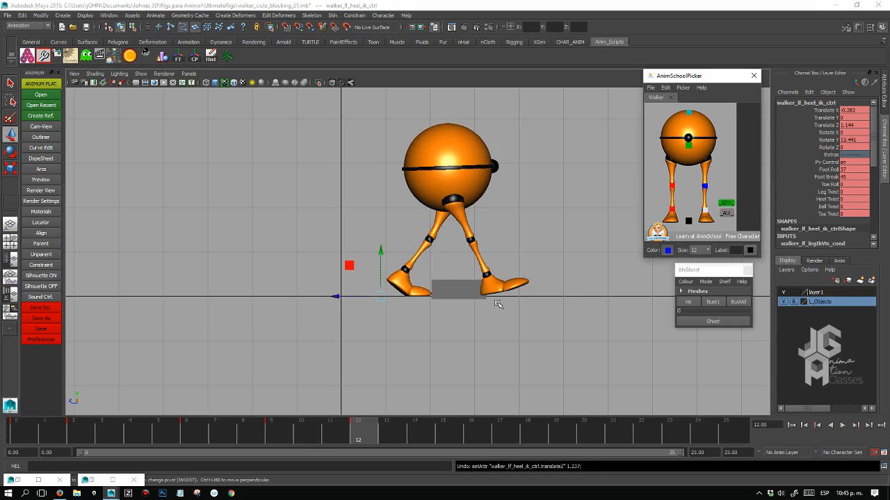
At frame 12, try to lower the right heel control by about 0.023 in Y.
alt+right_drag(500, 301, 695, 289)
click(671, 210)
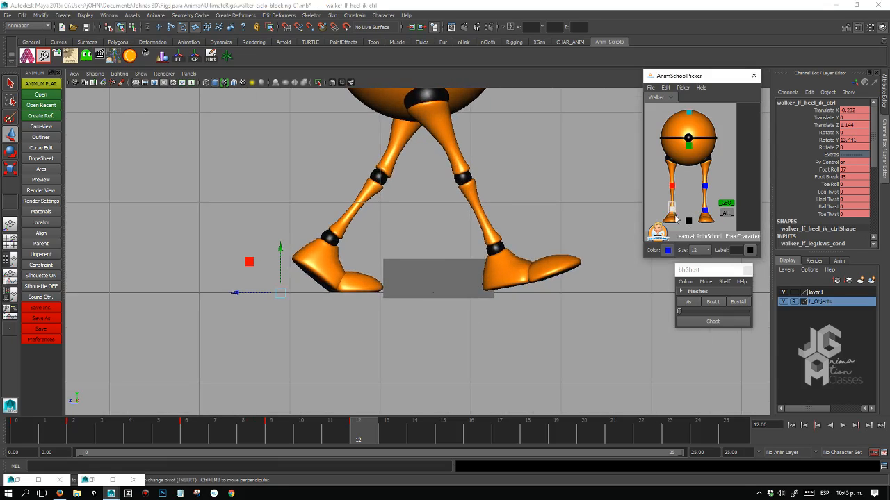
alt+right_drag(483, 275, 505, 273)
drag(491, 253, 492, 255)
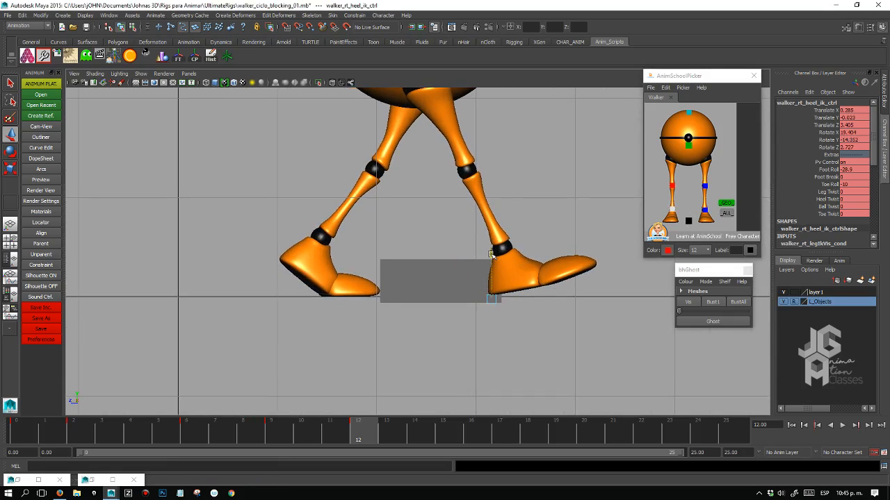
key(ctrl+z)
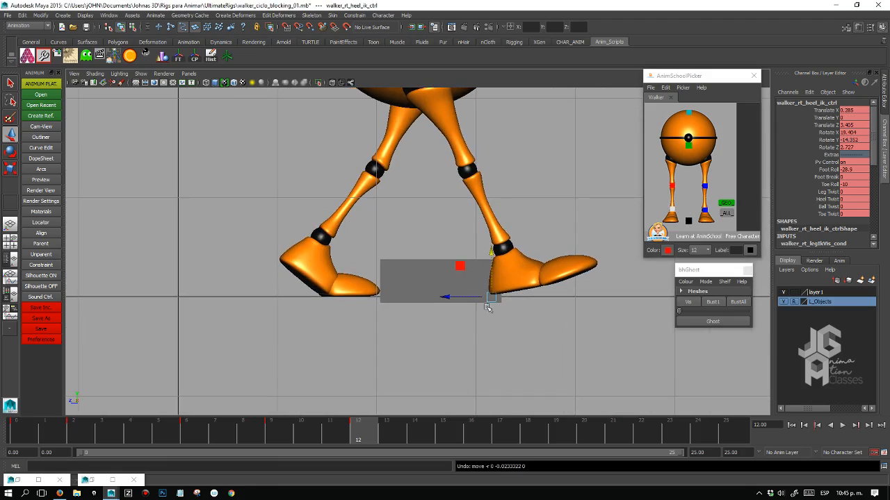
Compare the foot gap at frames 0 and 12 in wireframe by moving the cube to Translate Z -0.158, then back to -2.533.
click(25, 434)
click(452, 283)
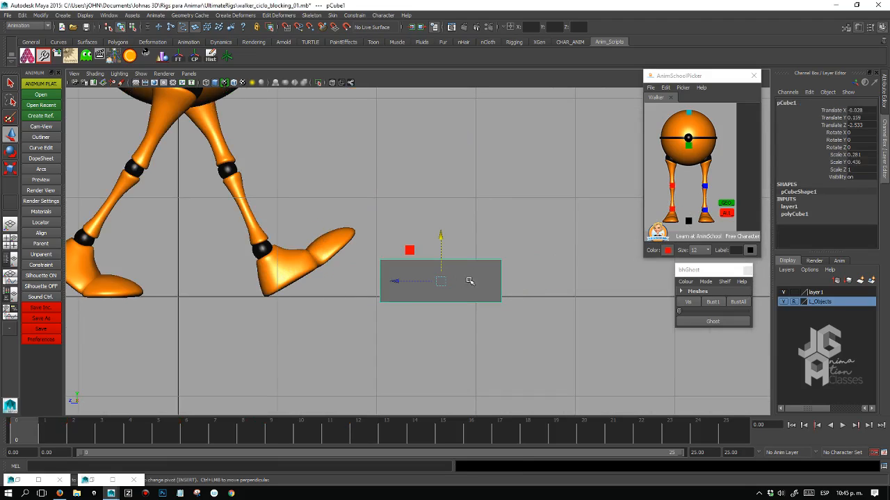
drag(395, 283, 161, 291)
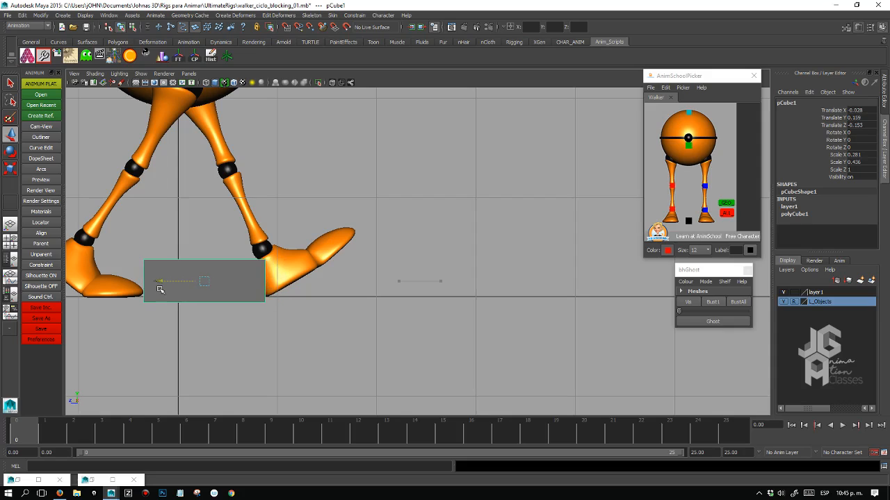
key(4)
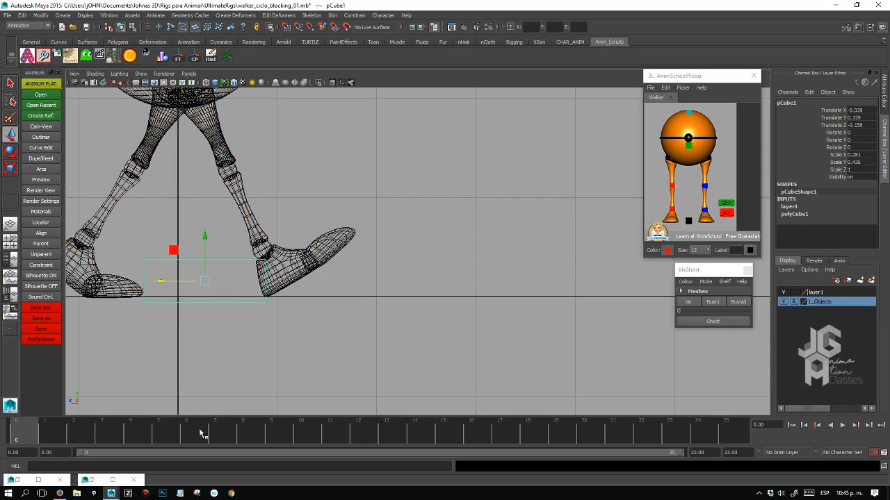
click(360, 431)
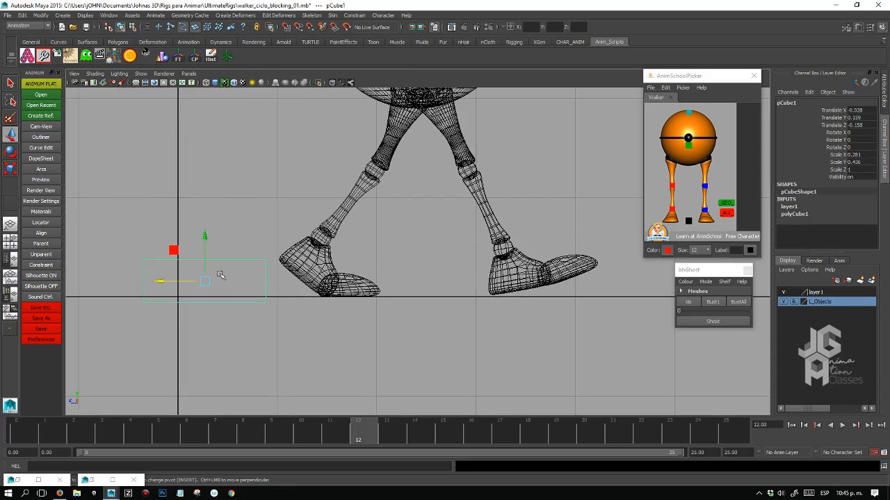
drag(160, 281, 397, 271)
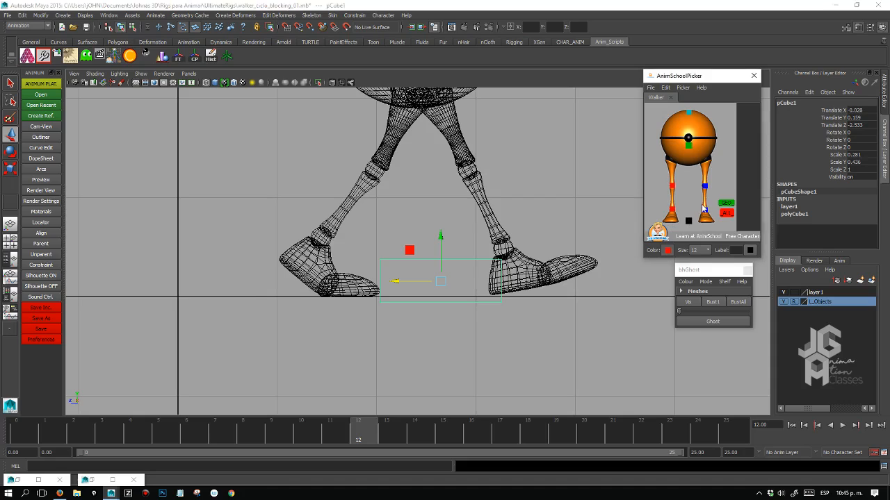
Check the left and right heel controls' channel values at frame 12 and the left heel control's at frame 0.
click(706, 211)
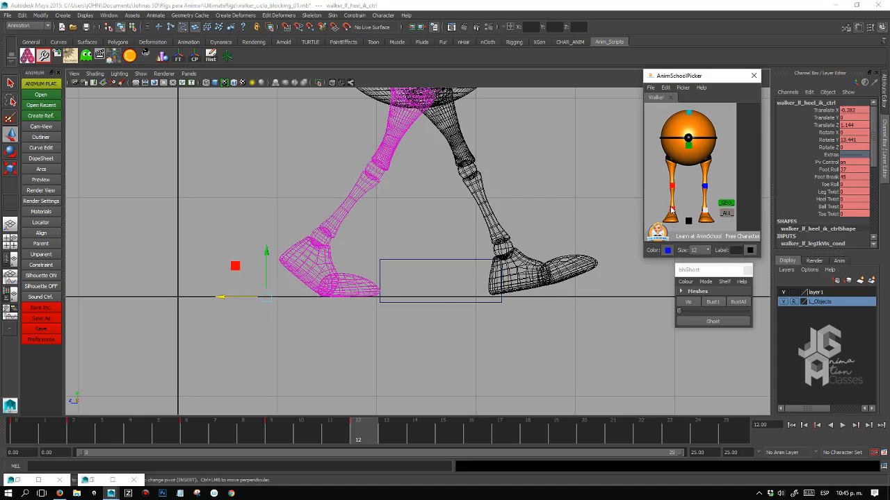
click(672, 209)
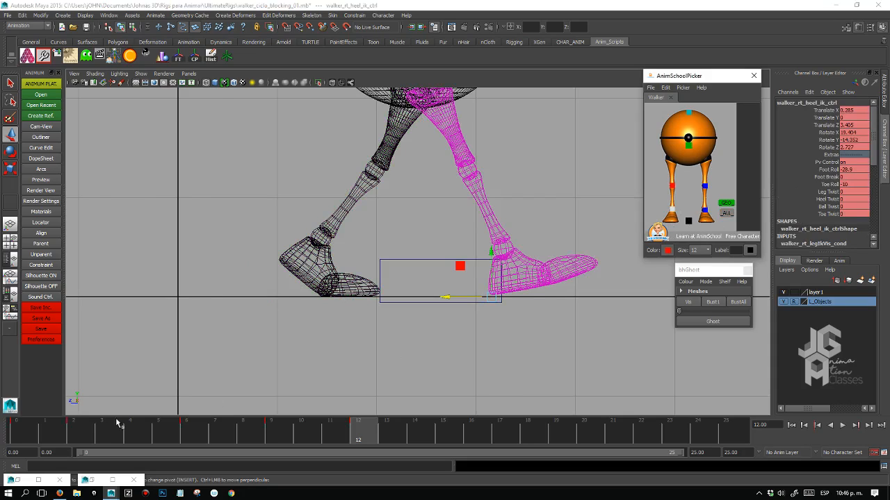
click(31, 428)
click(705, 212)
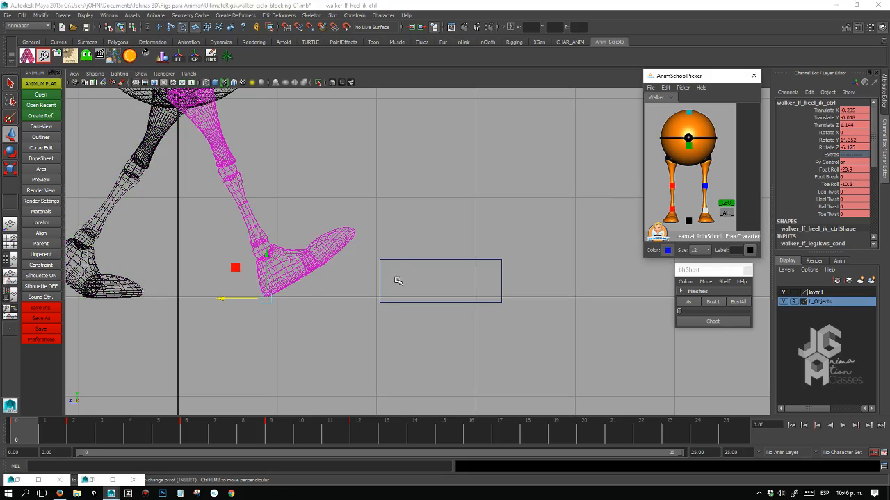
At frame 0, try to rotate the left heel control by about -1.13 degrees in X.
key(e)
drag(230, 275, 232, 275)
key(ctrl+z)
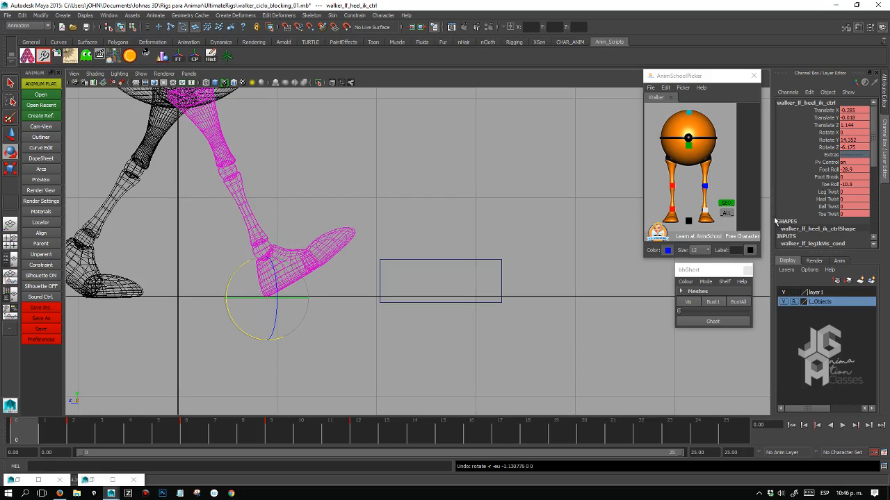
At frame 12, set the right heel control's Rotate Z to 6.
click(366, 433)
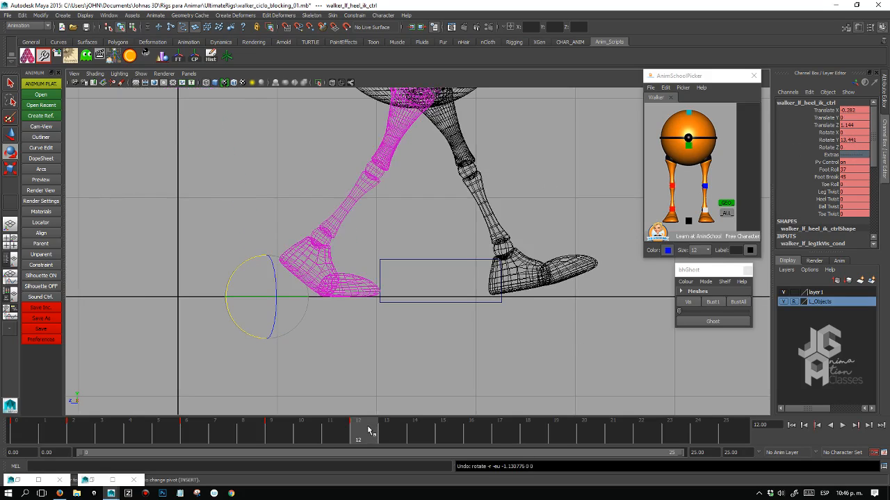
click(705, 216)
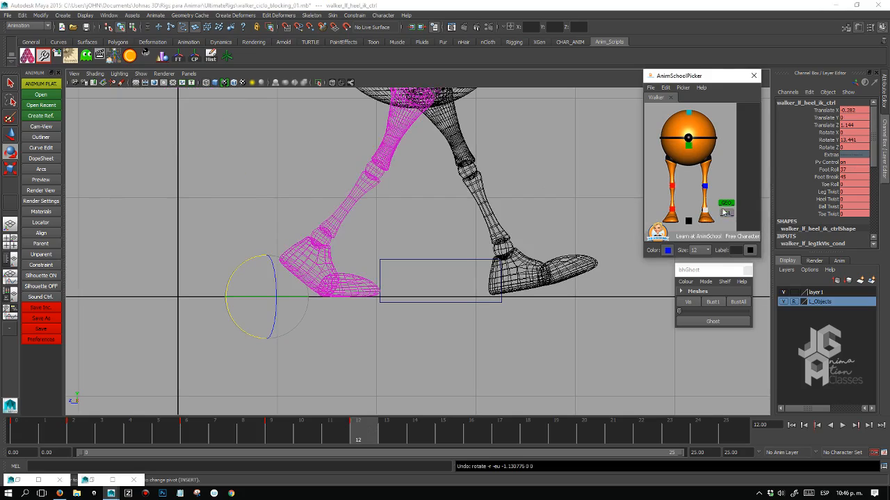
click(673, 211)
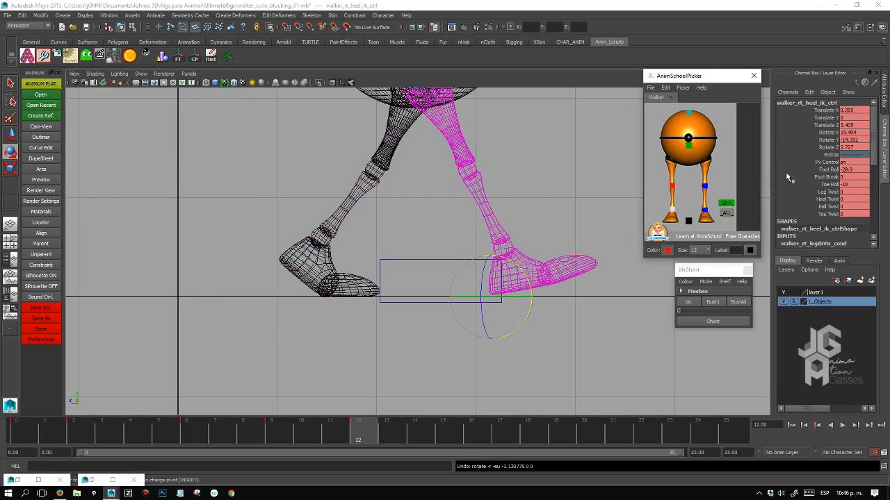
click(854, 147)
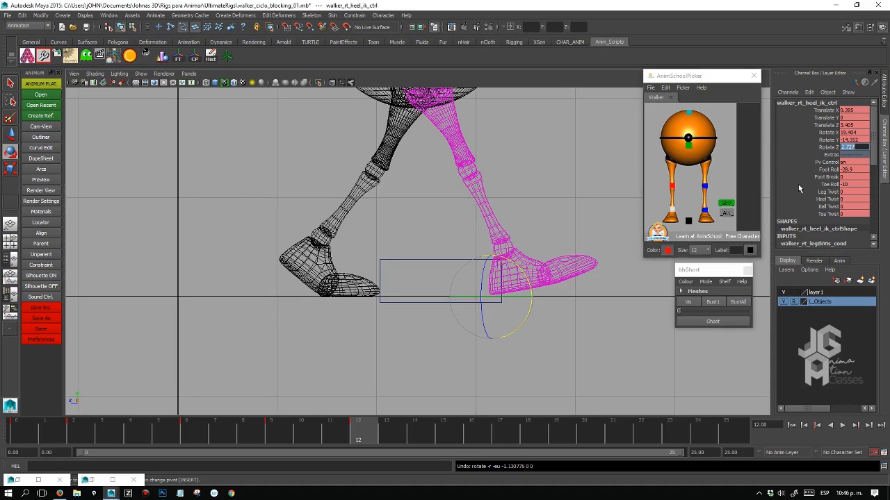
text(0)
key(Return)
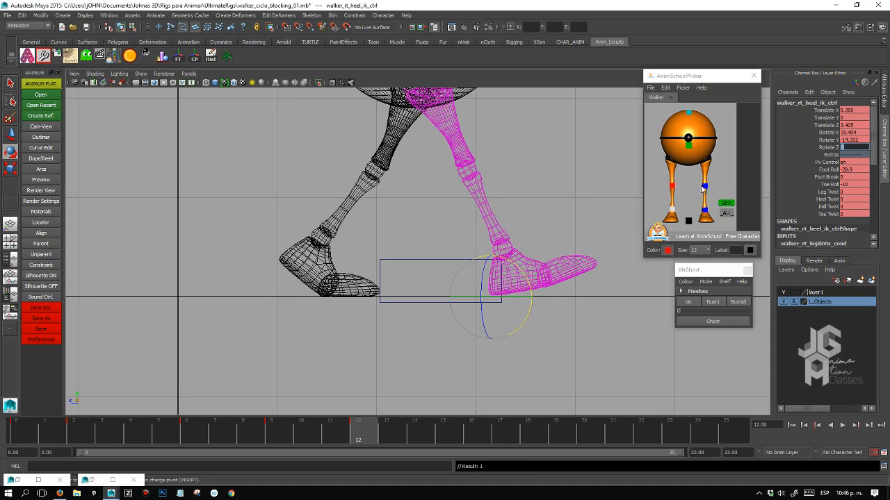
Switch to the front view and check the left and right heel controls' Rotate Z at frame 0.
click(673, 210)
key(space)
key(space)
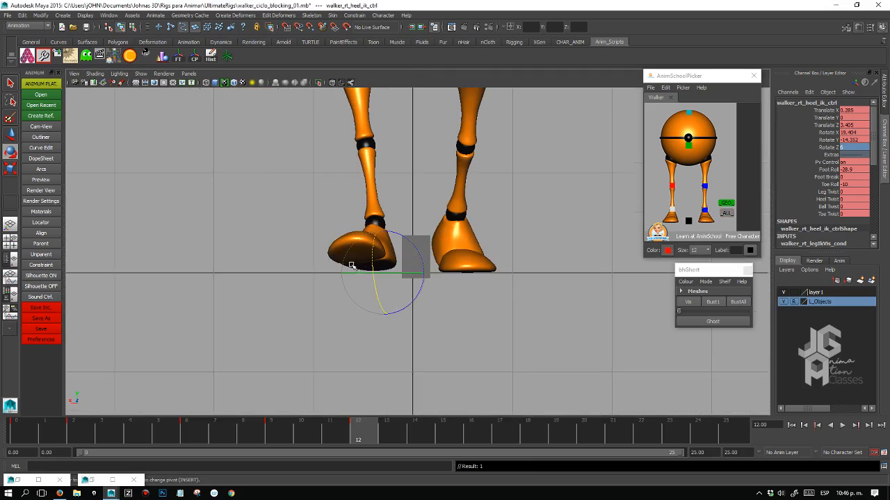
click(24, 434)
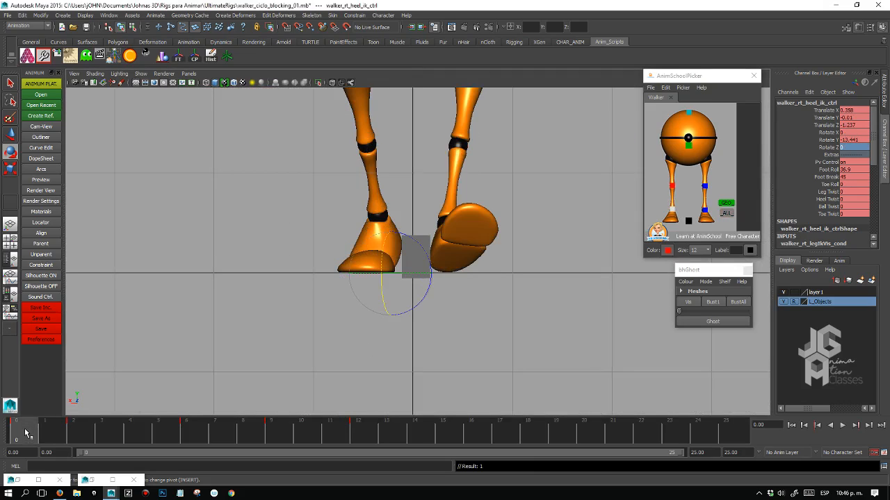
click(706, 209)
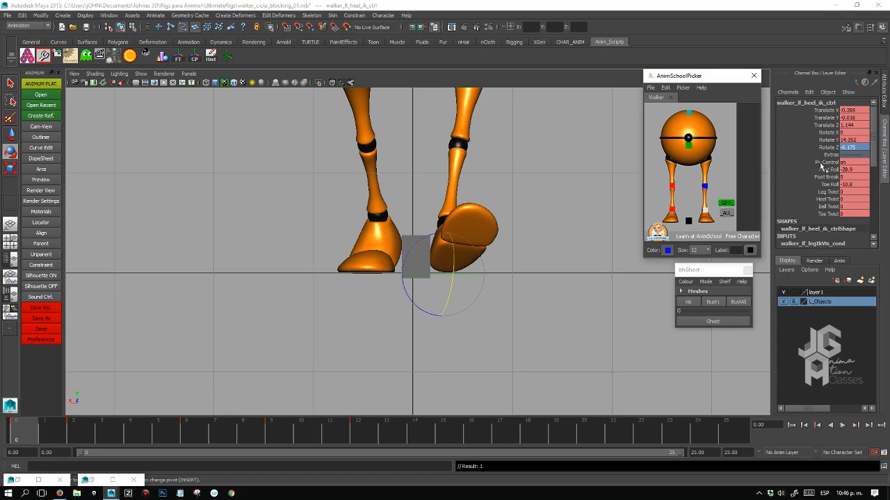
click(860, 148)
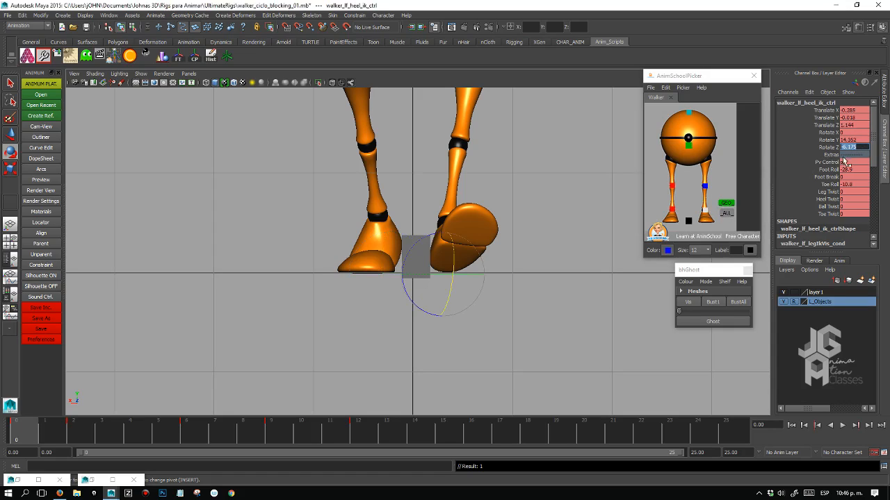
click(673, 209)
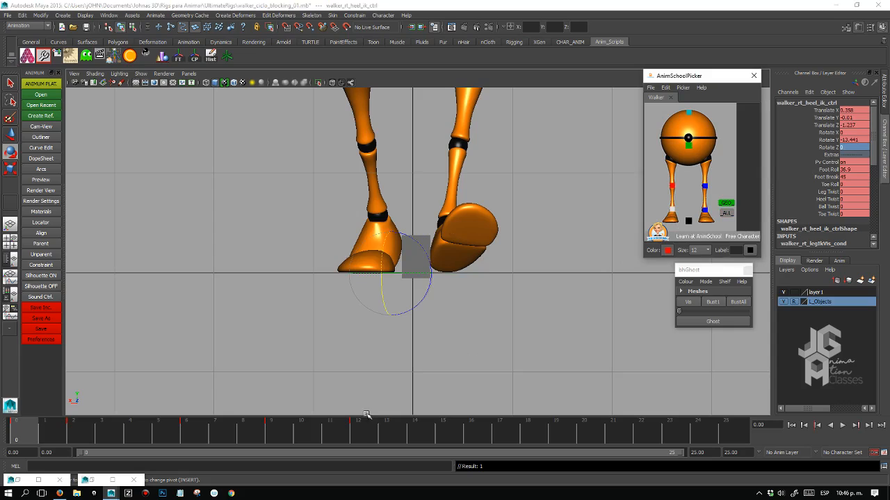
At frame 12, set the right heel control's Rotate Z to 6.175.
click(359, 421)
click(853, 148)
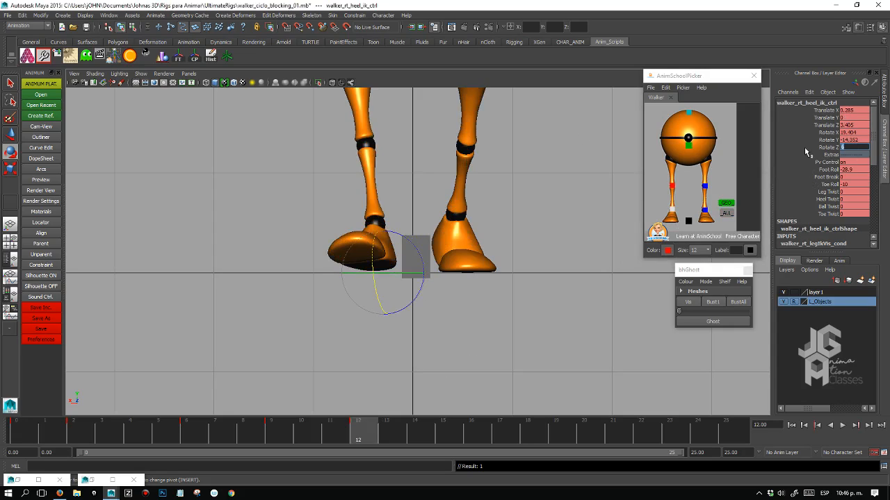
text(-1.175)
key(Return)
Move the right heel control at frame 12 to about -0.079 in Y and 0.346 in X.
click(669, 211)
key(w)
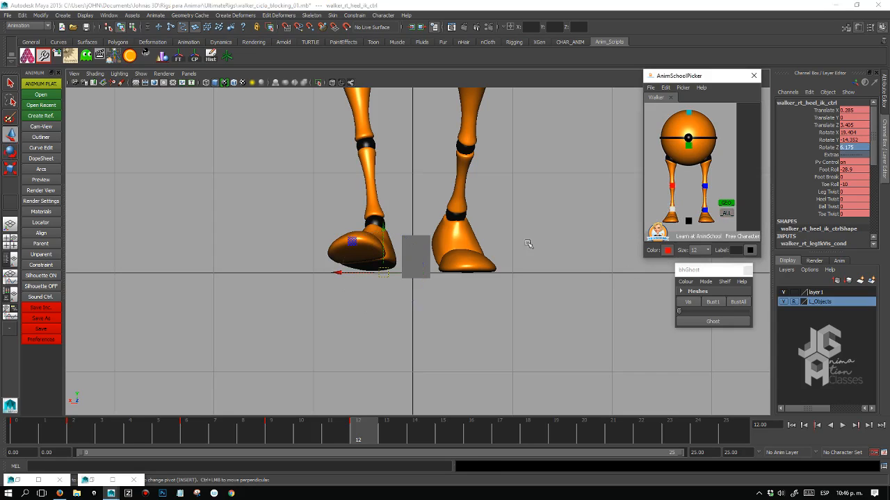
drag(381, 229, 383, 242)
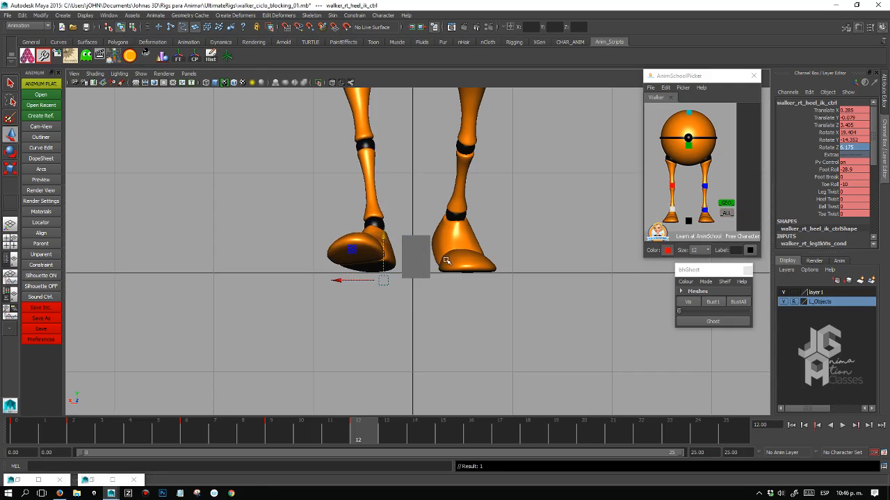
drag(339, 280, 347, 281)
scroll(417, 264, down, 3)
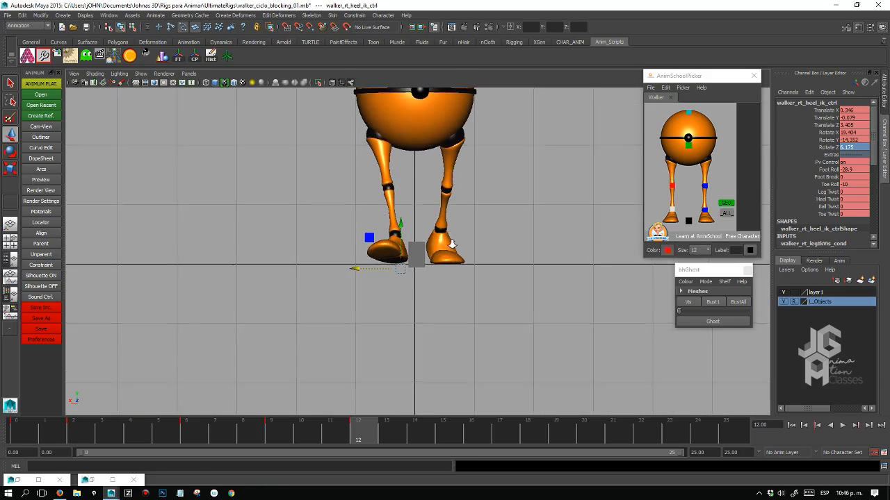
Move the right heel control outward at frame 12 to about 0.283 in Translate X.
scroll(451, 243, up, 5)
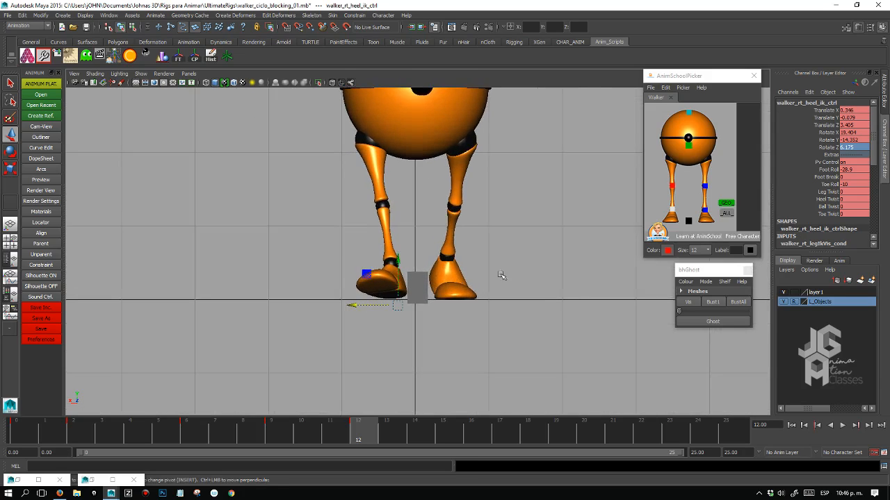
drag(348, 317, 340, 316)
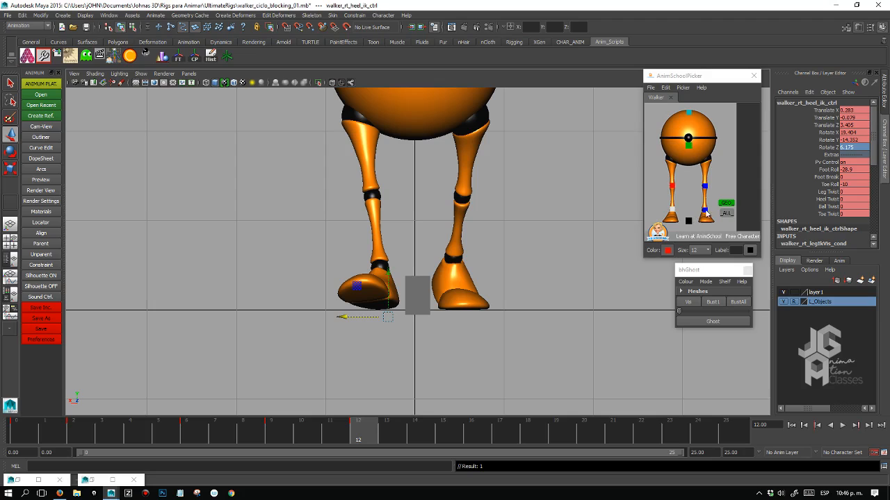
Play the walk and step through its key poses from frame 0 to check the left heel control's foot contact.
click(705, 212)
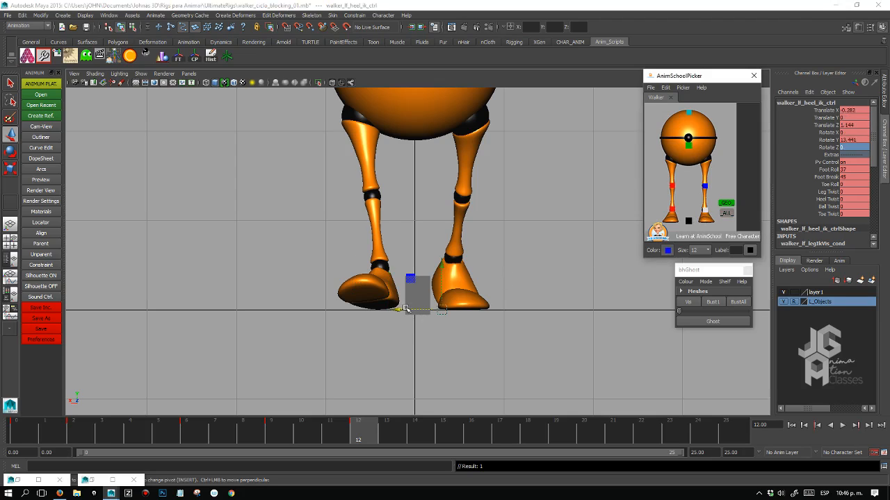
key(alt+v)
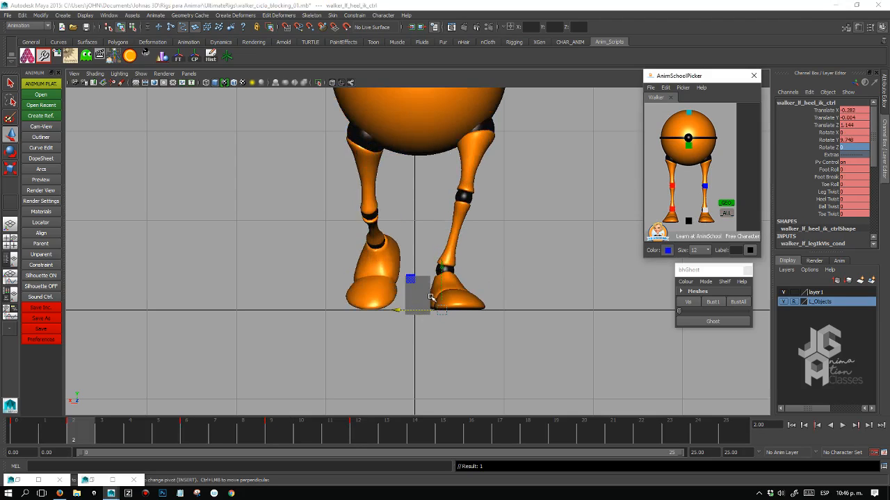
key(alt+v)
click(28, 431)
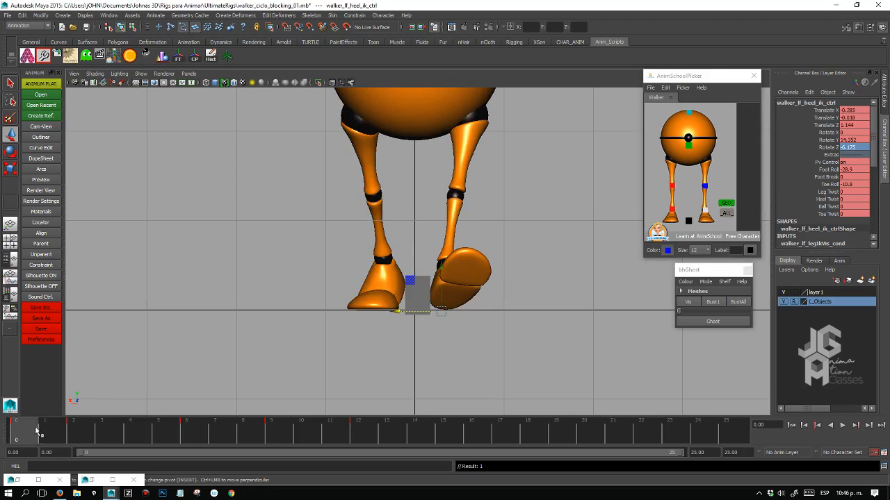
key(period)
key(period)
key(period)
key(period)
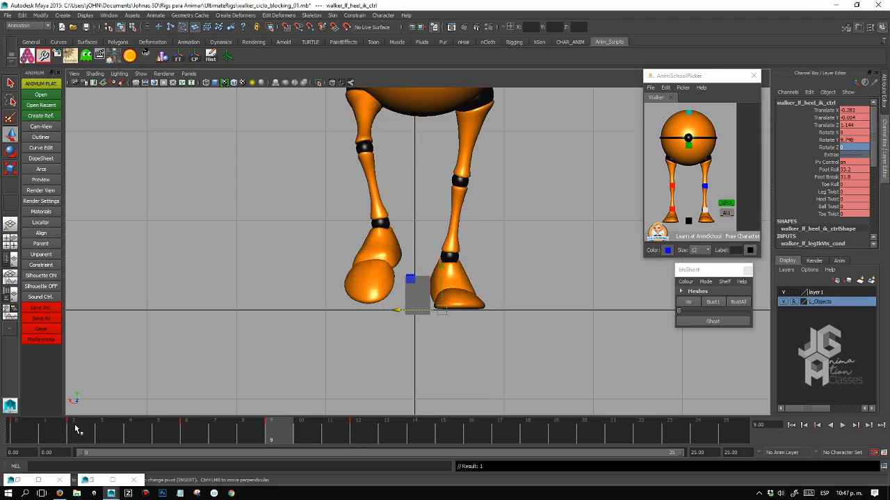
key(comma)
key(comma)
key(comma)
key(comma)
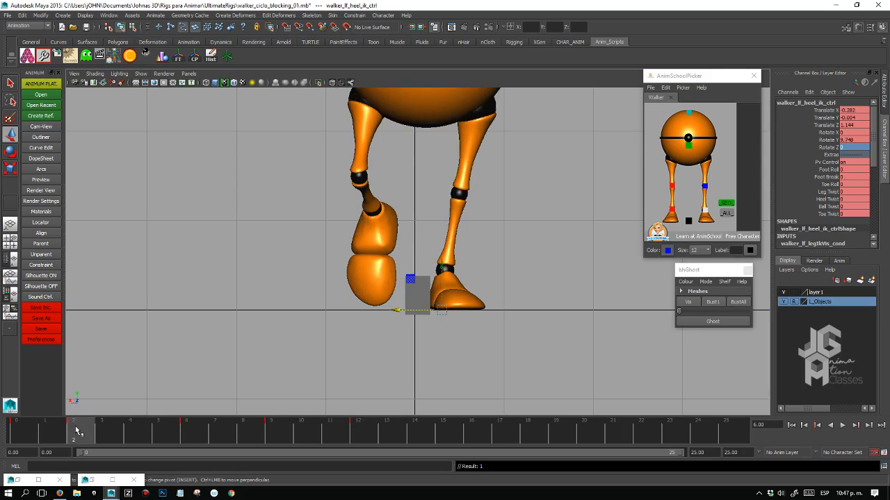
key(period)
key(period)
key(period)
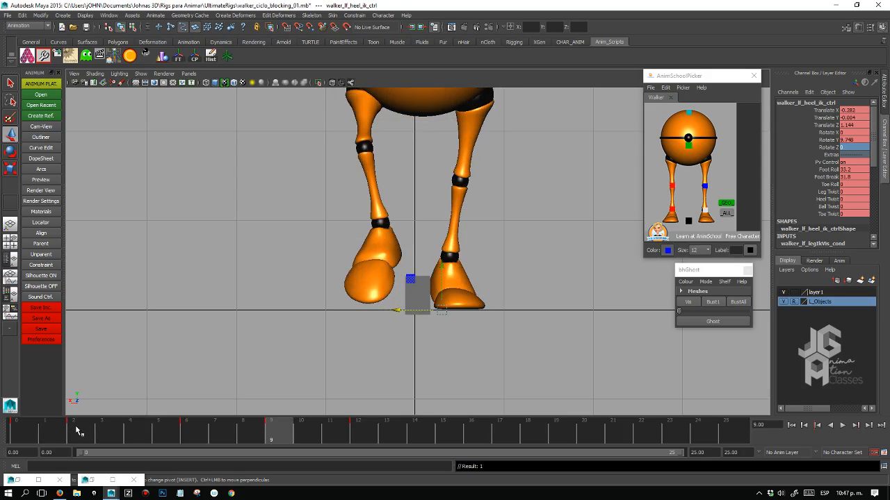
key(comma)
key(period)
At frame 9, try lowering the left heel control and adjusting its Foot Break, and undo these changes.
drag(442, 269, 441, 271)
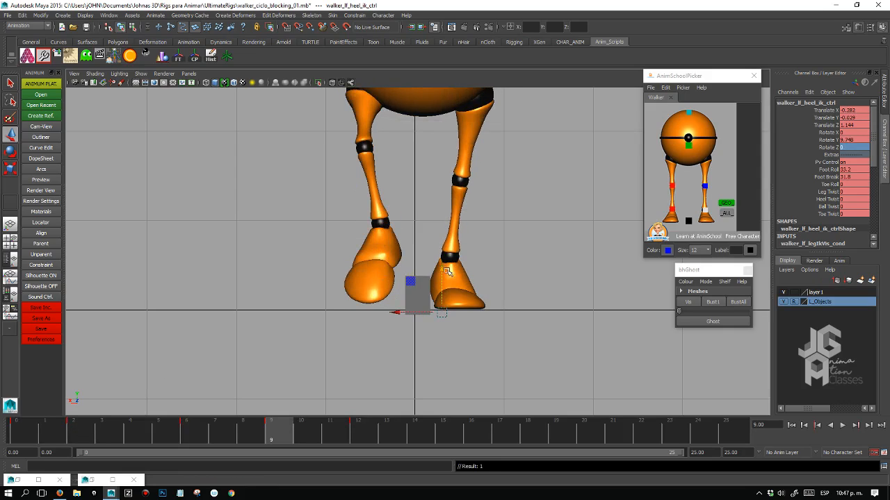
key(ctrl+z)
click(832, 178)
mouse_move(494, 258)
middle_down()
mouse_move(487, 252)
mouse_move(503, 257)
middle_up()
key(ctrl+z)
click(829, 170)
key(ctrl+z)
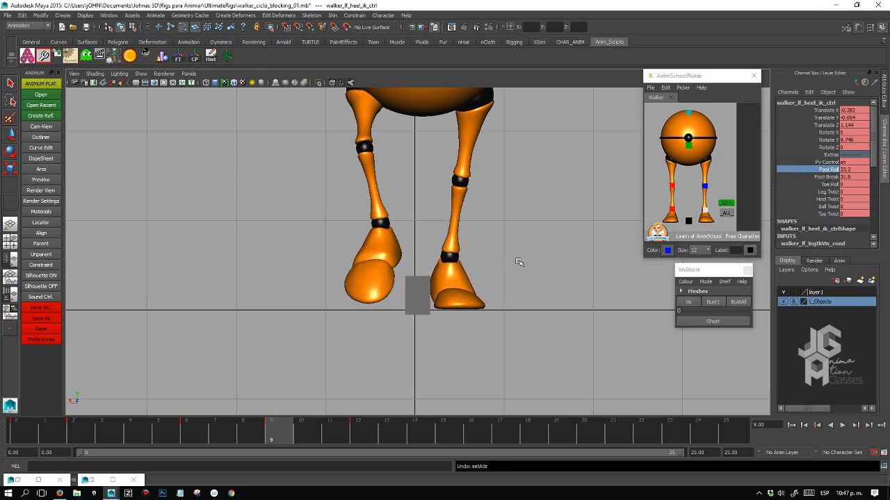
key(w)
key(q)
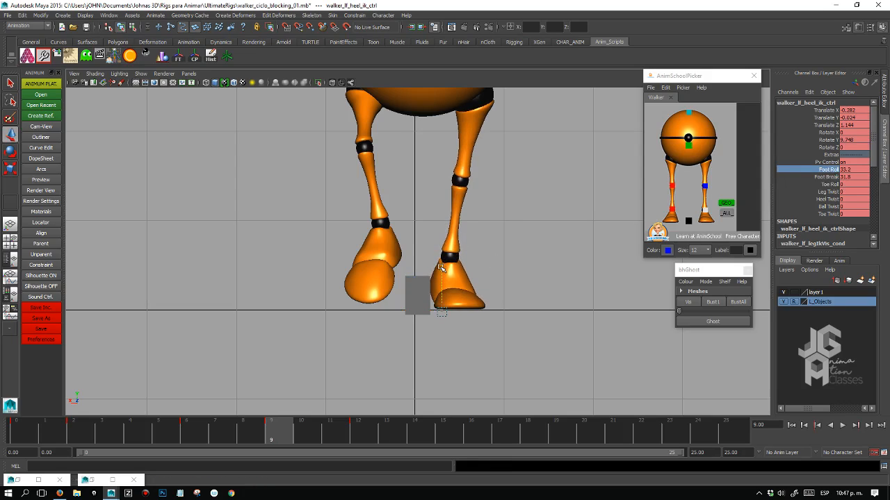
key(w)
key(ctrl+z)
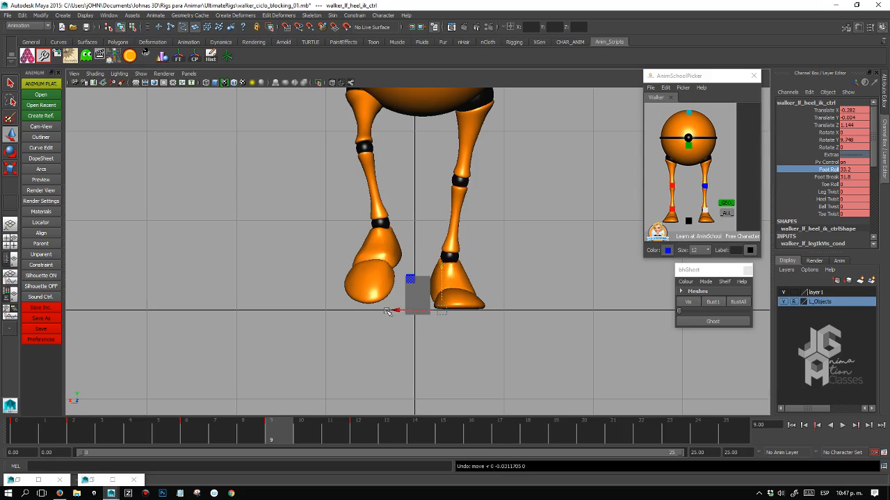
Compare the left foot across the earlier key poses, try a Foot Break of 31.3 at frame 9, and undo it.
key(comma)
key(comma)
key(comma)
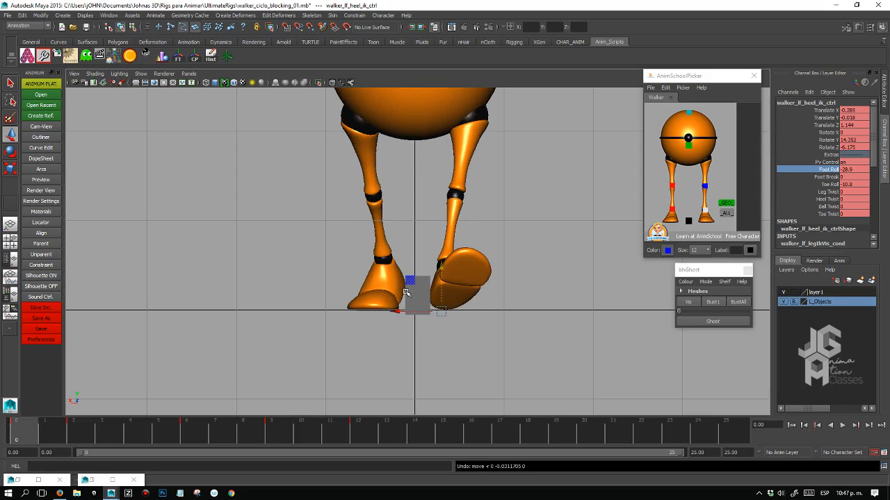
key(period)
key(period)
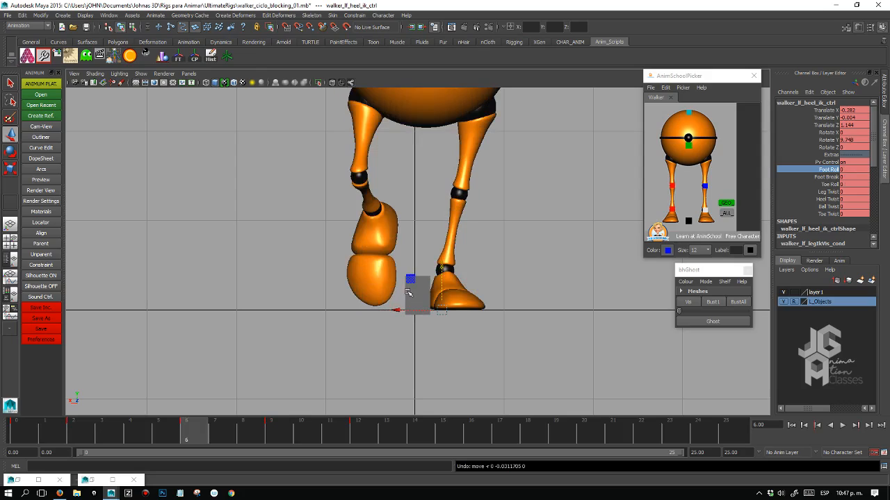
key(period)
click(833, 177)
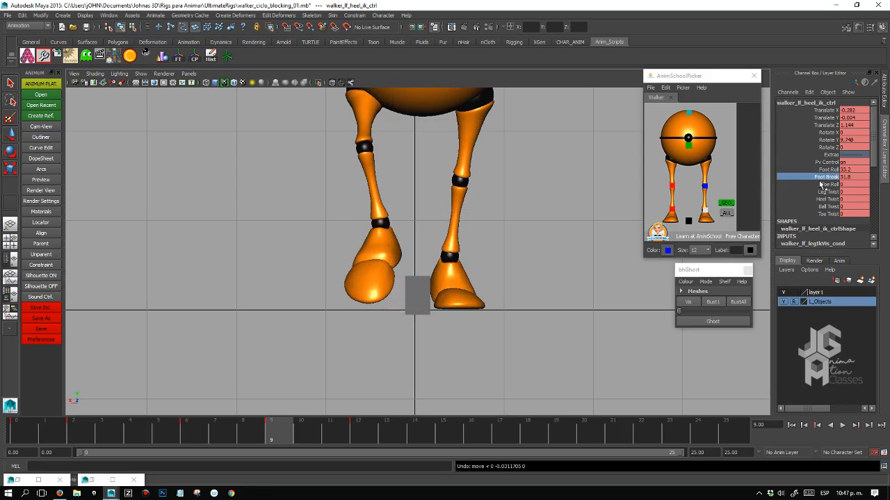
mouse_move(515, 267)
middle_down()
mouse_move(522, 271)
mouse_move(515, 274)
middle_up()
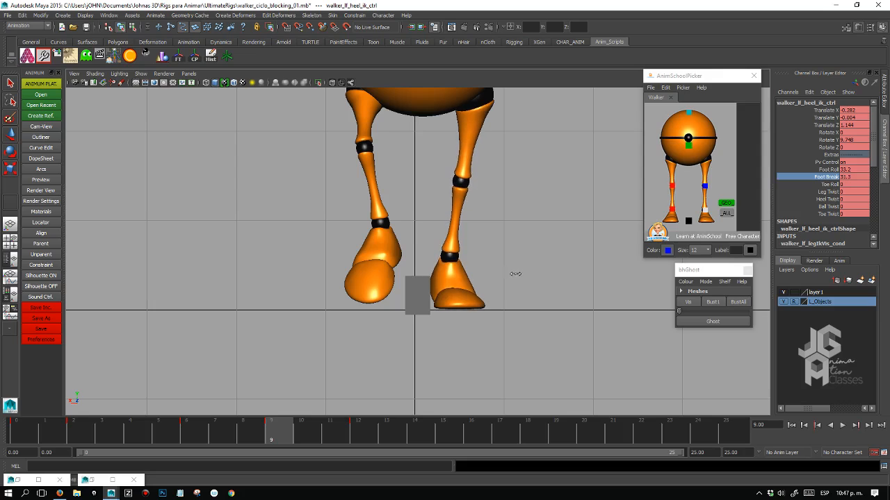
key(ctrl+z)
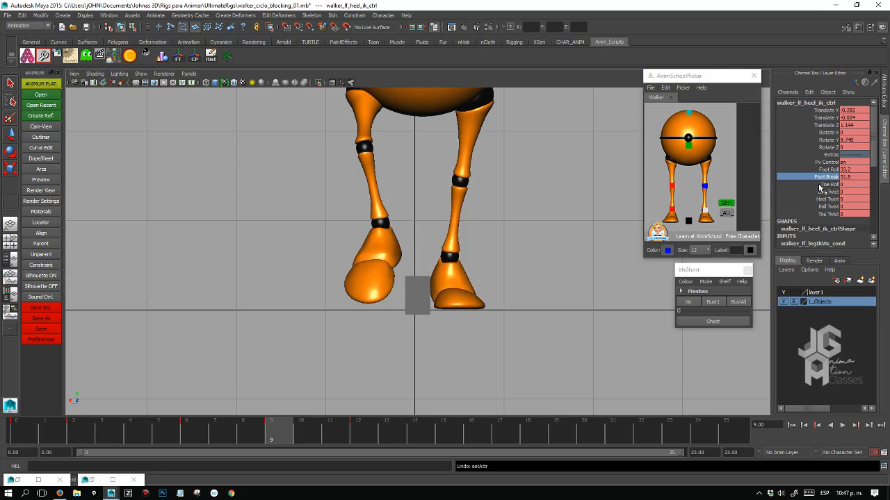
Lower the main body control at frame 9 to about 0.117 in Translate Y.
click(688, 144)
key(f)
scroll(459, 190, down, 5)
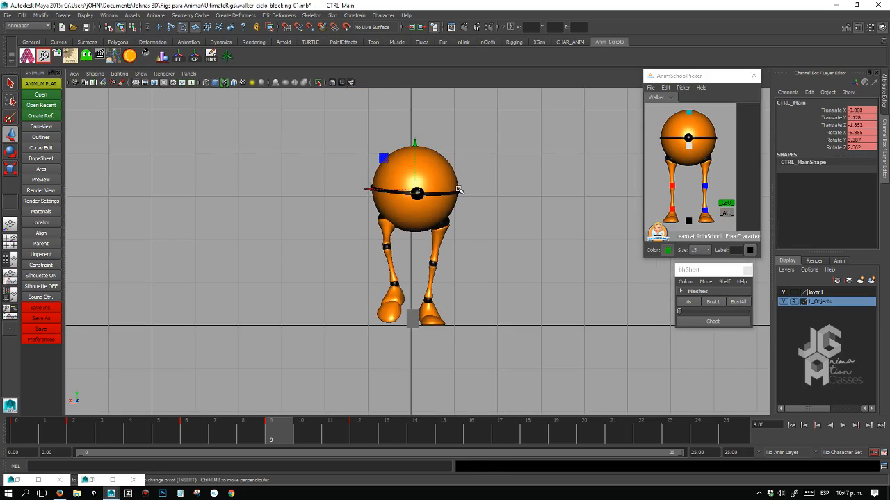
drag(415, 144, 418, 148)
In the side view, lower the left heel control at frame 9 to about -0.018 in Translate Y.
key(space)
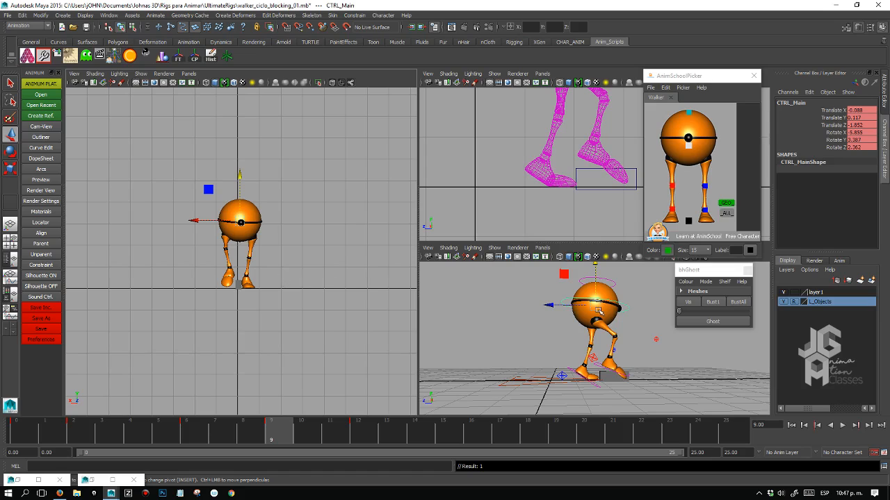
key(space)
key(5)
alt+middle_drag(512, 198, 504, 244)
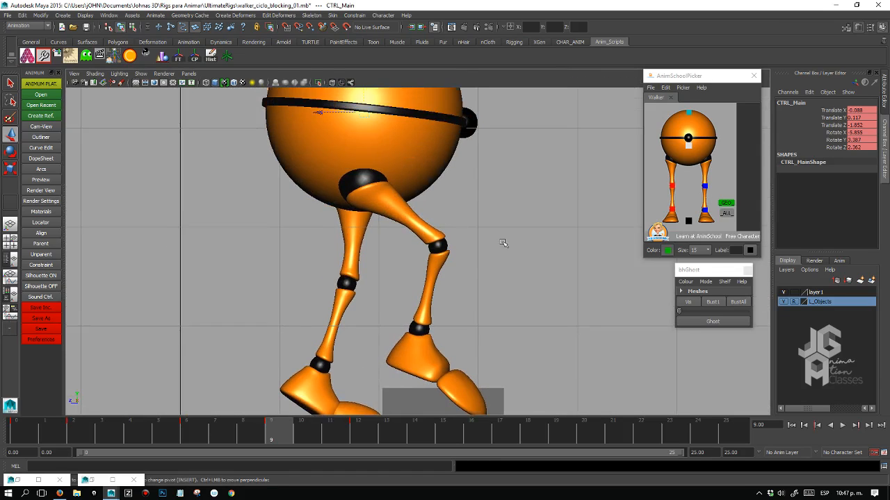
scroll(512, 234, down, 5)
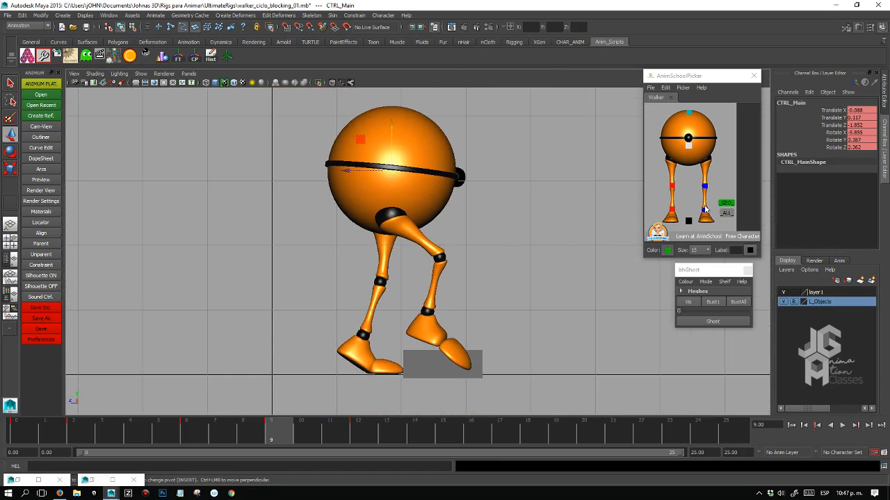
click(704, 208)
scroll(563, 255, up, 3)
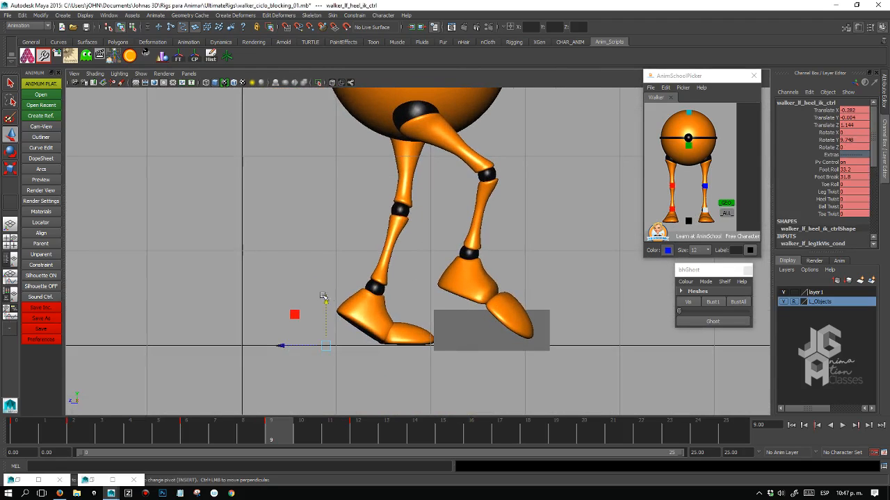
drag(323, 297, 326, 303)
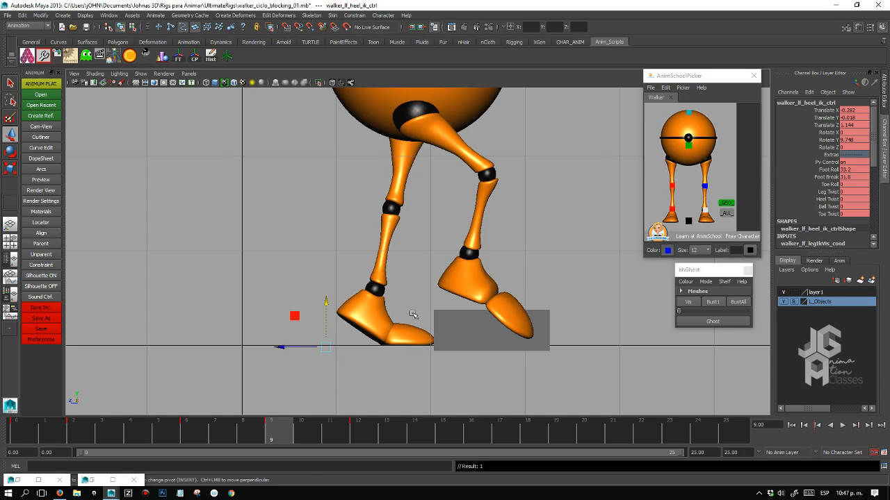
Examine the left foot's ground contact at frame 9 in the front and side views.
key(space)
key(space)
scroll(453, 264, up, 5)
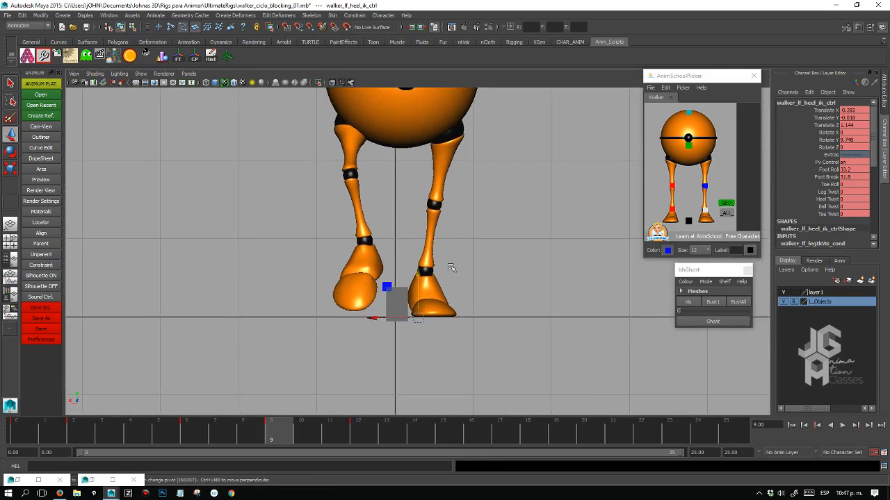
key(space)
key(space)
alt+middle_drag(498, 249, 519, 215)
alt+right_drag(479, 219, 498, 277)
key(space)
key(space)
key(space)
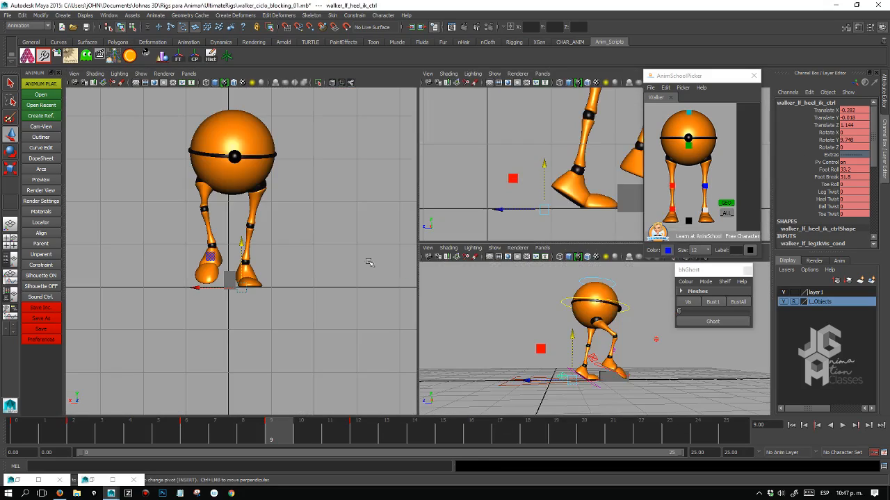
key(space)
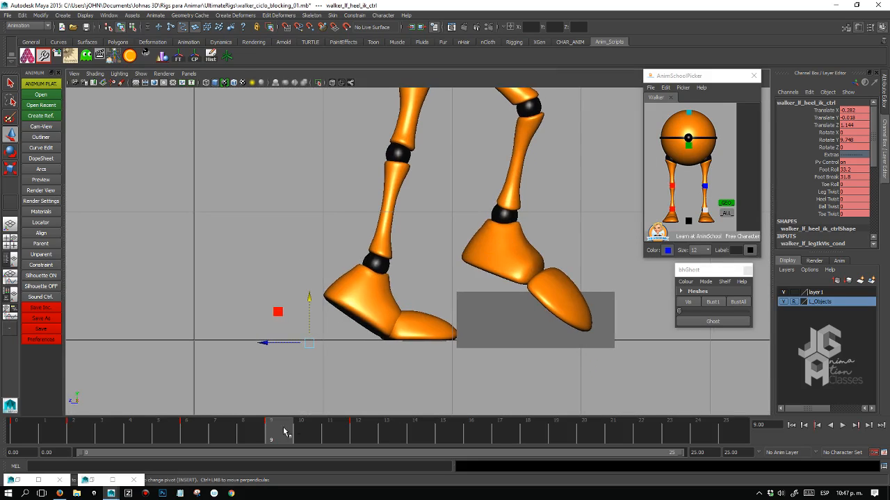
Copy the left heel control's Translate Y of -0.018 from frame 9 to frame 12.
key(comma)
key(period)
click(849, 119)
key(ctrl+c)
click(378, 424)
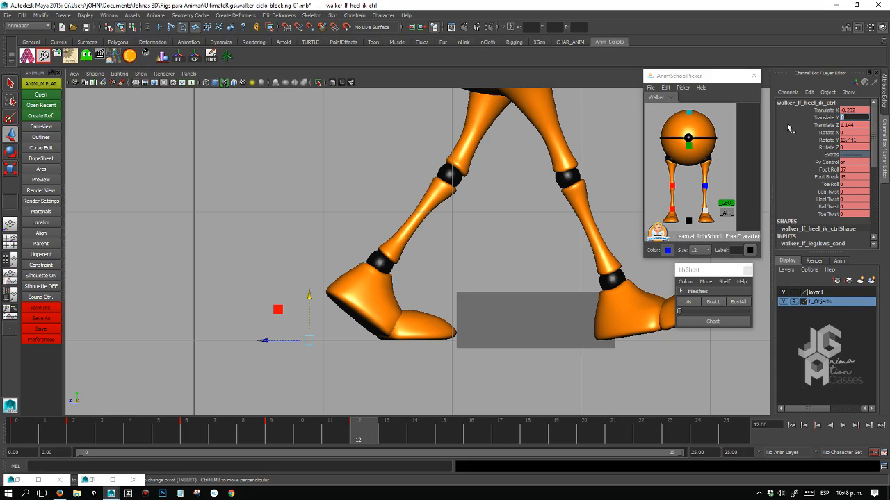
key(ctrl+v)
key(Return)
Clear the old ghosts, create a ghost of the frame 9 pose, and hide layer1 at frame 12.
click(280, 431)
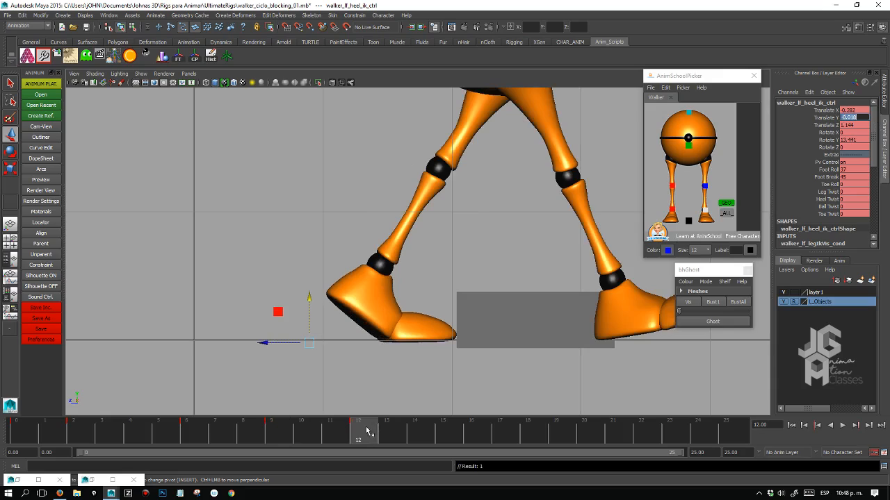
click(280, 432)
click(712, 321)
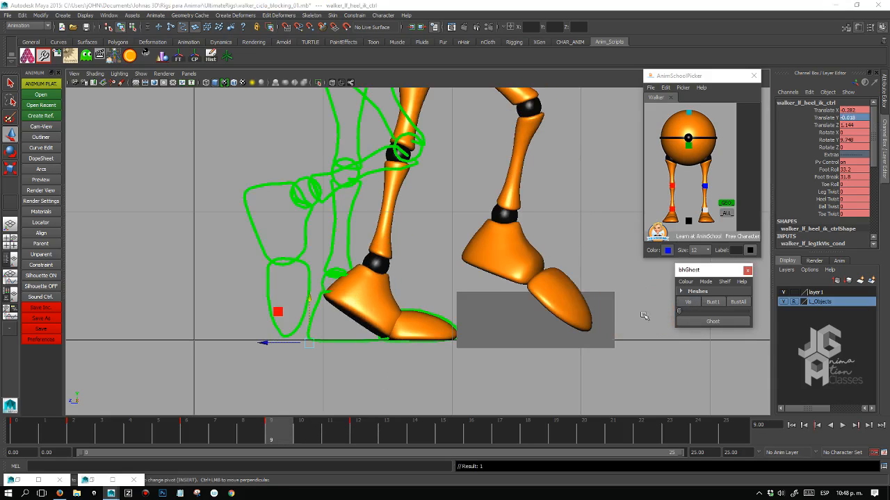
click(738, 302)
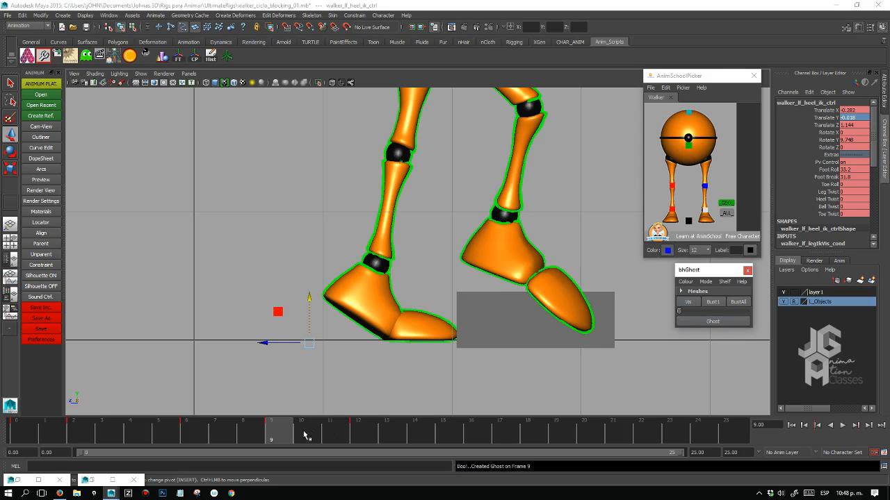
click(358, 432)
click(784, 292)
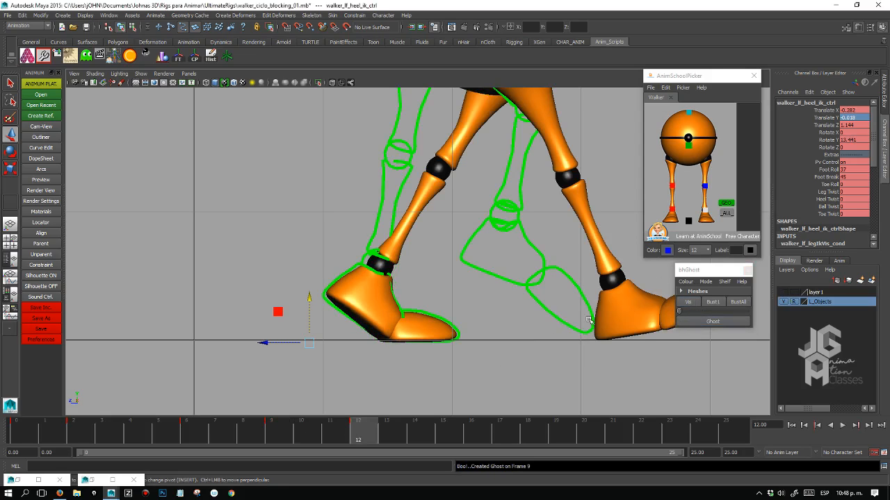
Match the left foot at frame 12 to the ghost with Translate Z at about 1.158 and Foot Break at about 35.6.
scroll(539, 329, up, 2)
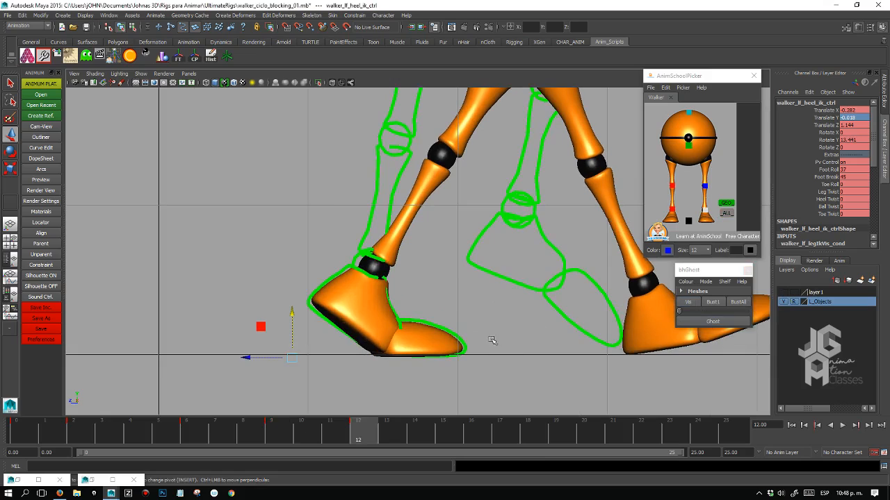
scroll(417, 327, up, 1)
alt+middle_drag(396, 276, 410, 194)
scroll(410, 197, up, 2)
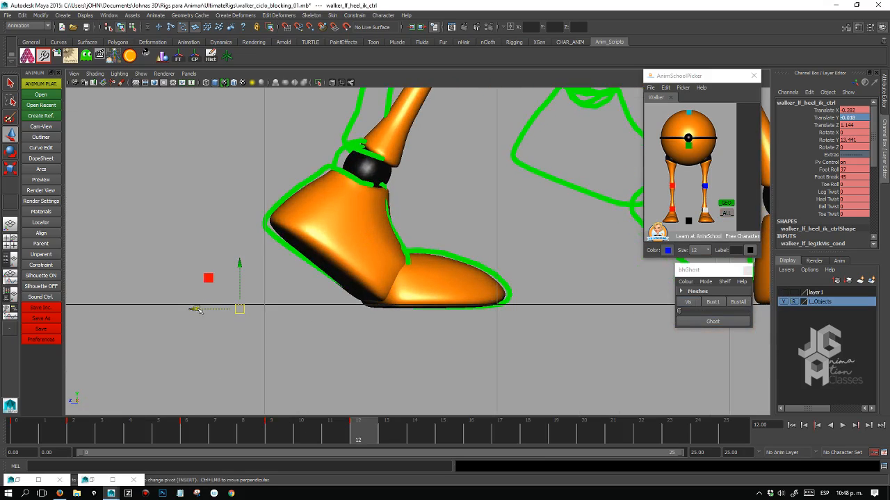
drag(196, 310, 200, 312)
click(827, 176)
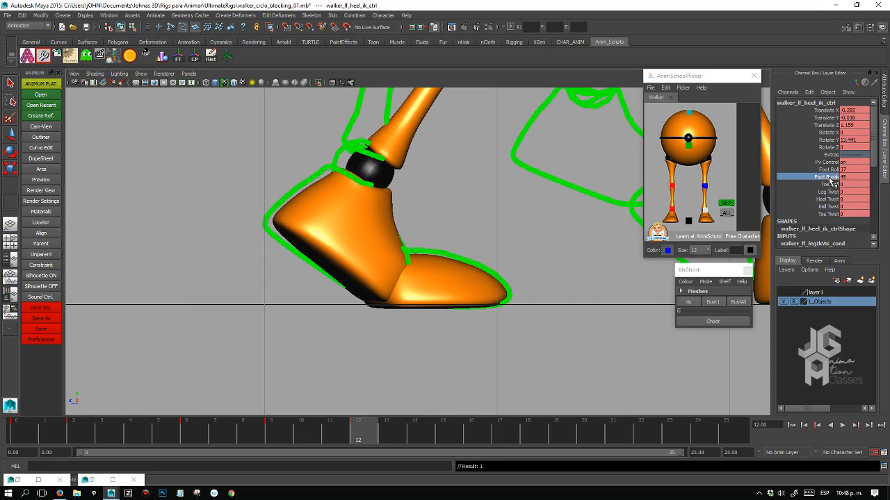
middle_drag(532, 256, 449, 251)
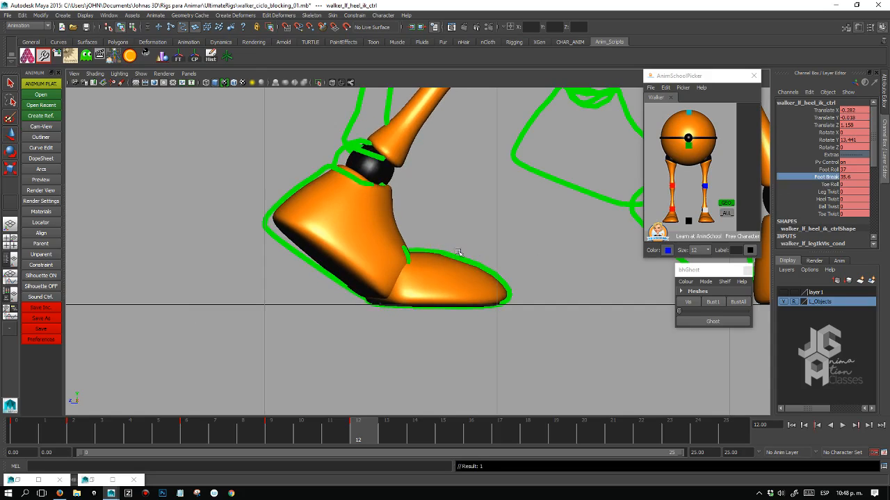
Raise the left heel control at frame 12 to a Translate Y of about -0.014.
click(705, 209)
key(w)
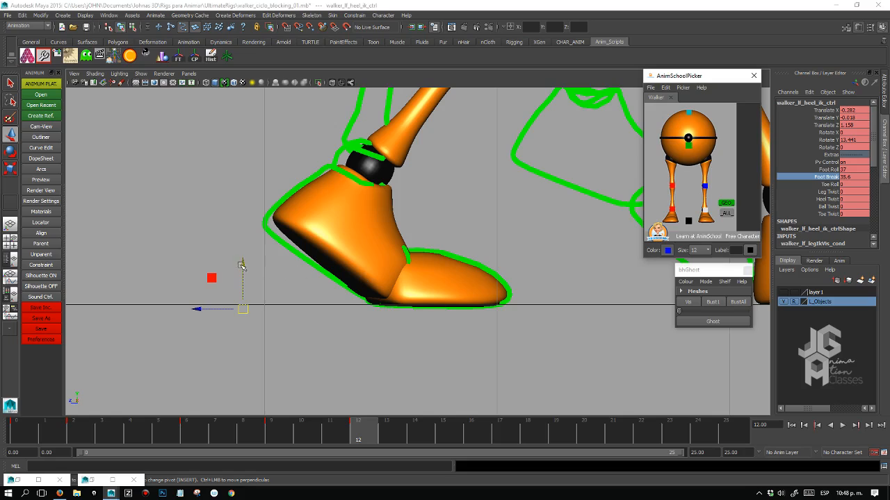
drag(241, 265, 241, 265)
key(.)
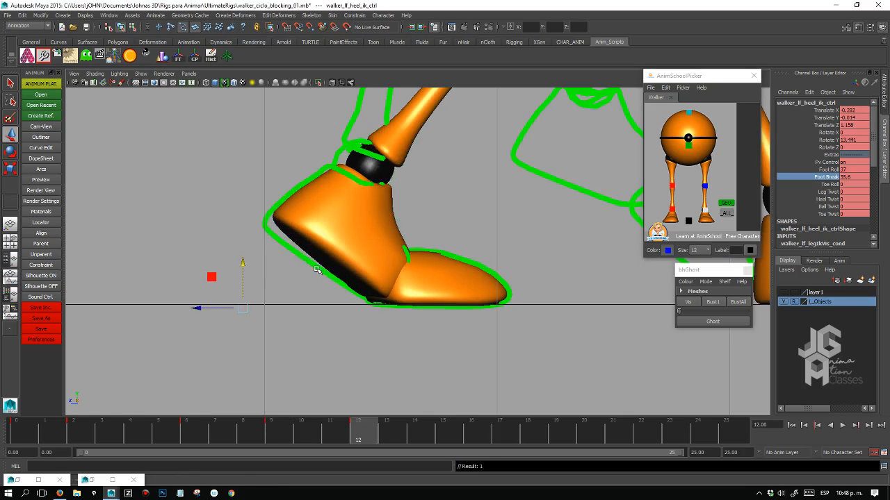
Shift the left heel control sideways at frame 12 to a Translate X of about -0.315, matching the ghost in the front view.
key(space)
key(space)
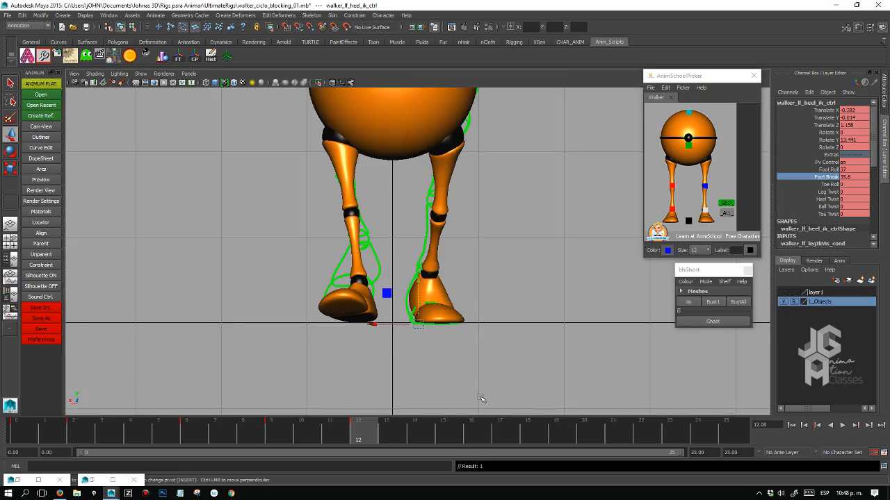
key(.)
drag(369, 322, 374, 324)
key(comma)
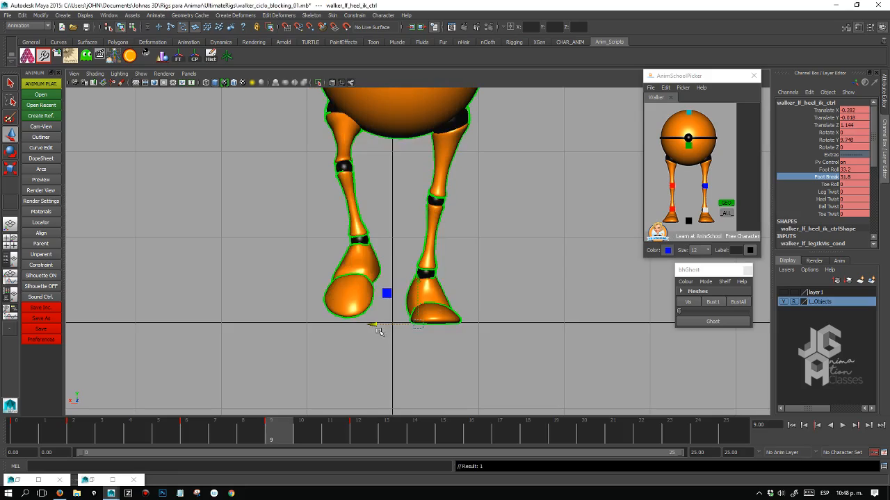
key(period)
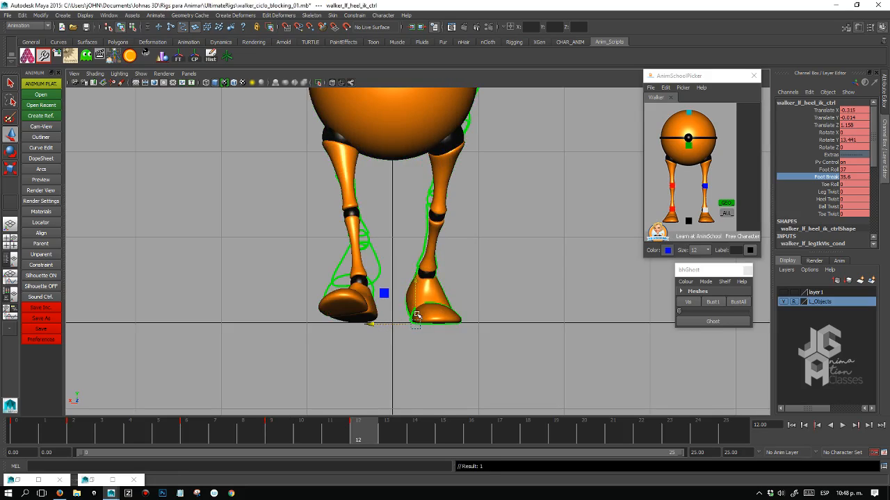
Compare the left foot's position and heel control values between the frame 9 and frame 12 poses in the front view.
key(comma)
key(period)
key(comma)
key(period)
key(comma)
key(period)
key(comma)
key(period)
key(comma)
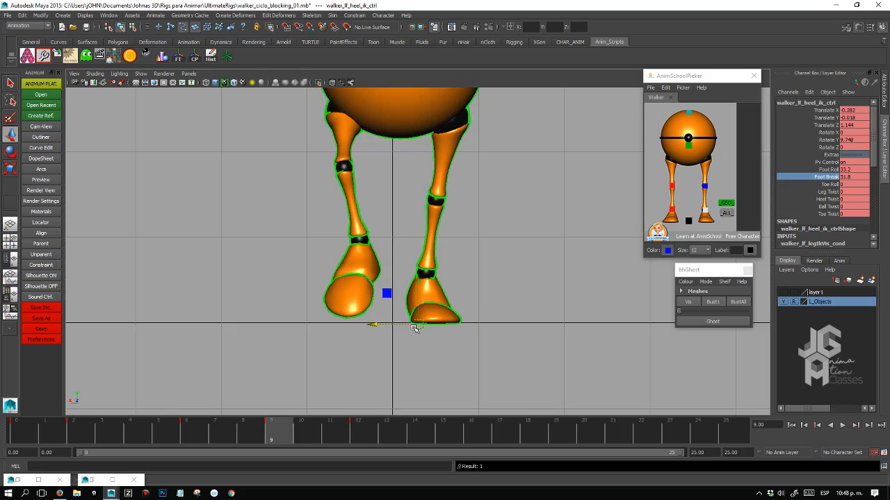
key(period)
key(comma)
click(702, 210)
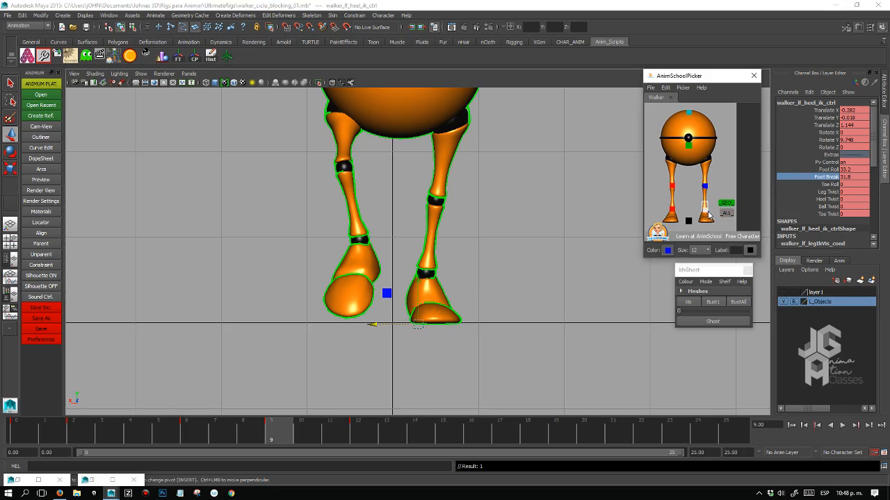
key(comma)
key(comma)
key(period)
key(period)
key(period)
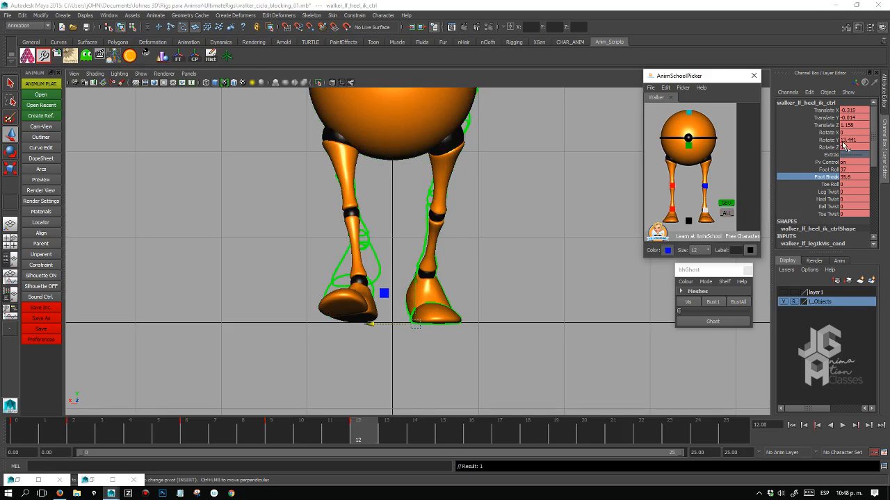
key(comma)
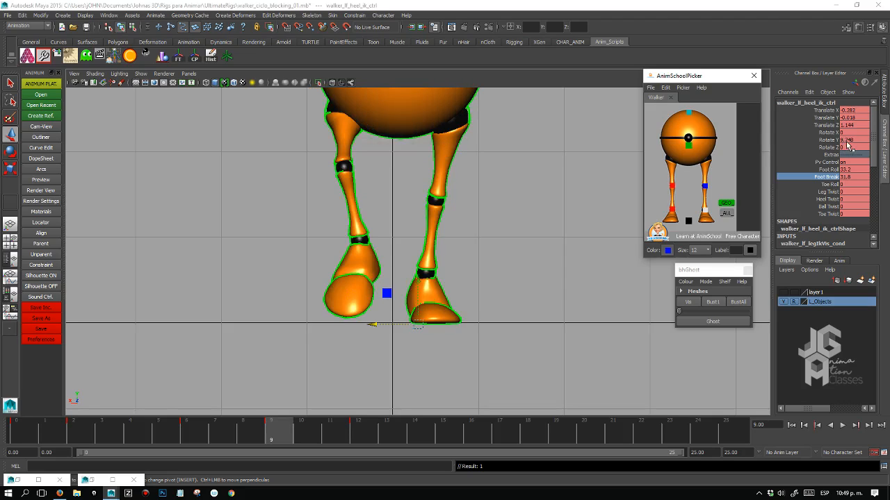
key(period)
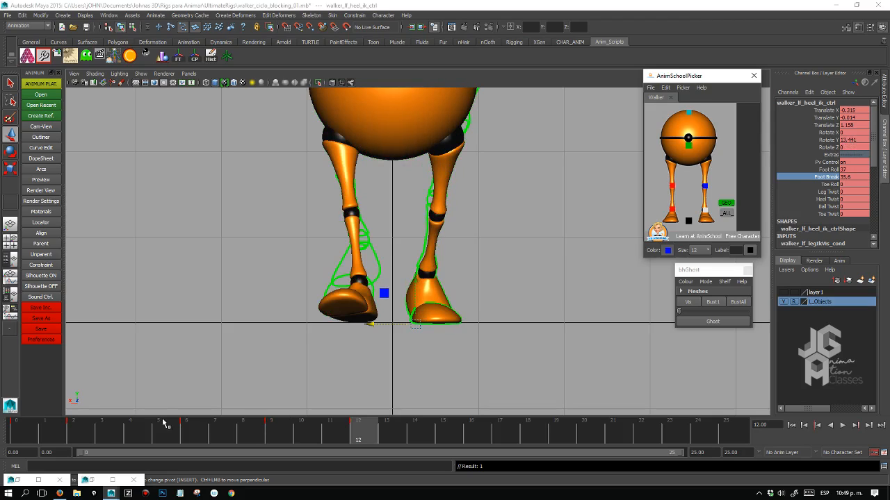
Copy the left heel control's Rotate Y of 13.441 from frame 12 to frame 9 and shift its Translate X to about -0.31.
click(29, 428)
click(673, 206)
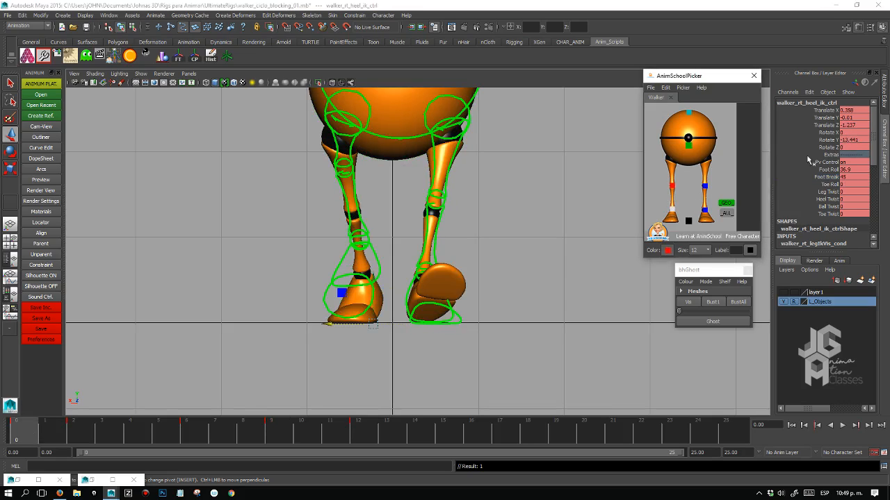
click(287, 429)
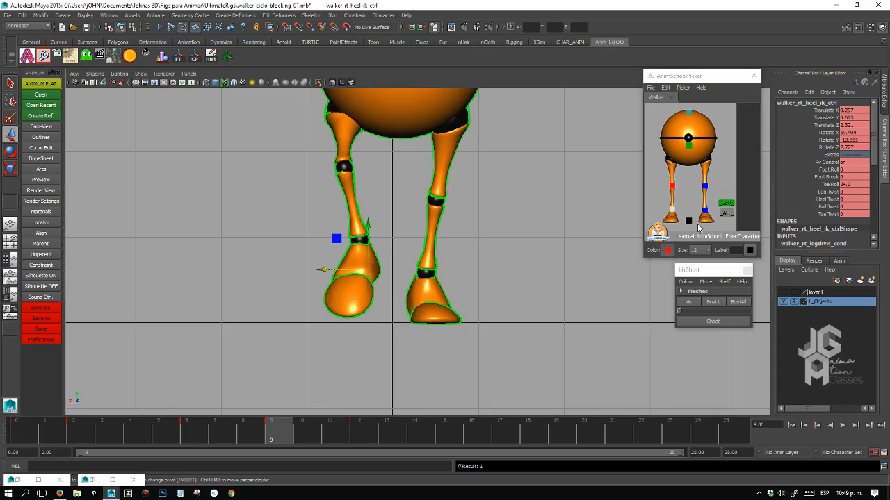
click(704, 208)
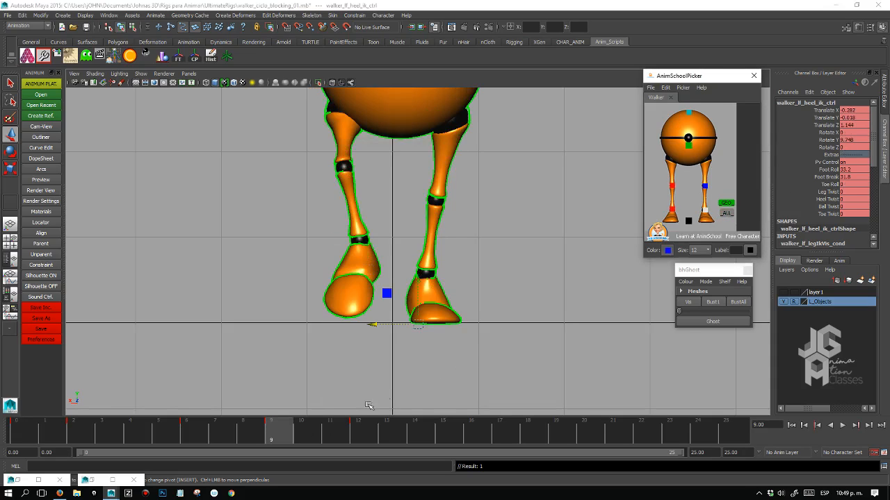
click(368, 425)
double_click(849, 139)
key(ctrl+c)
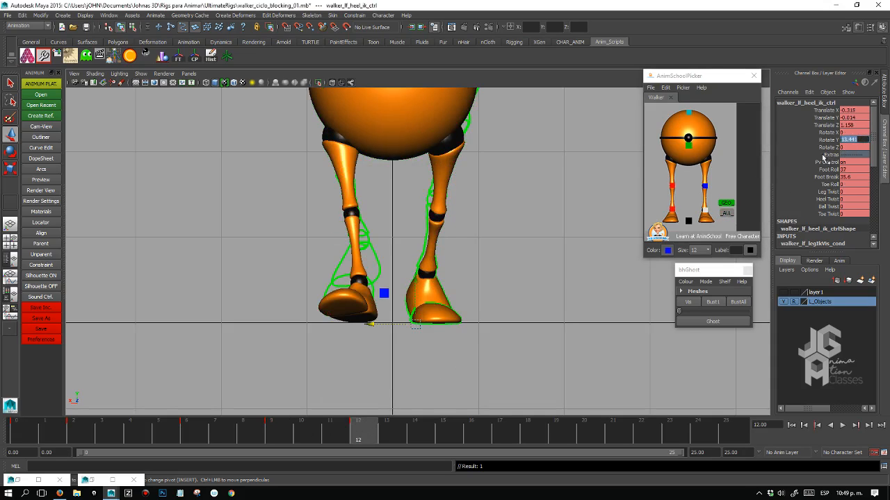
click(283, 435)
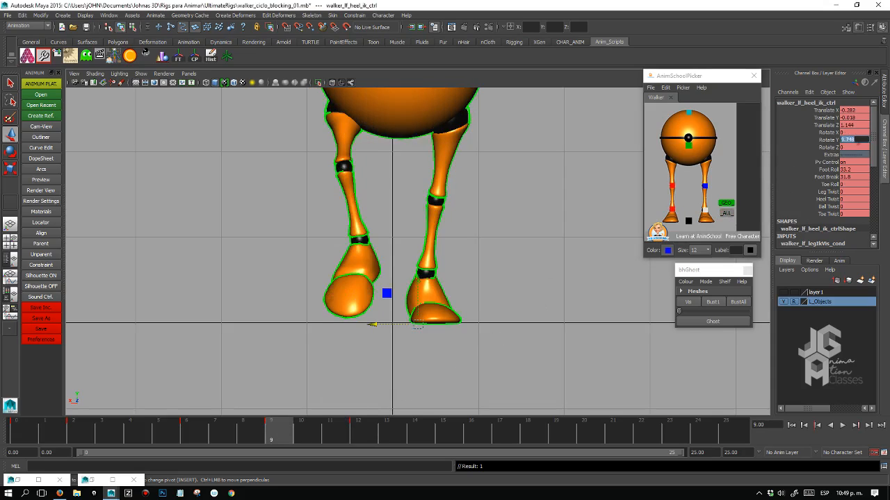
key(ctrl+v)
key(Return)
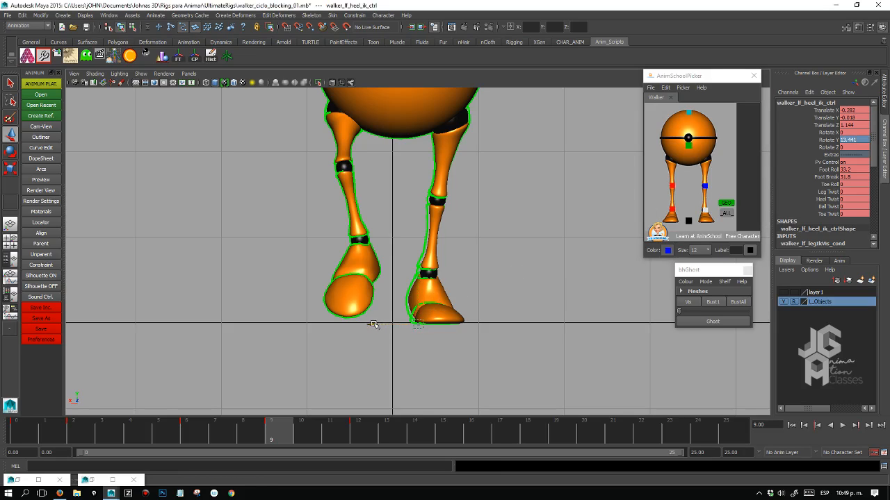
drag(371, 324, 373, 325)
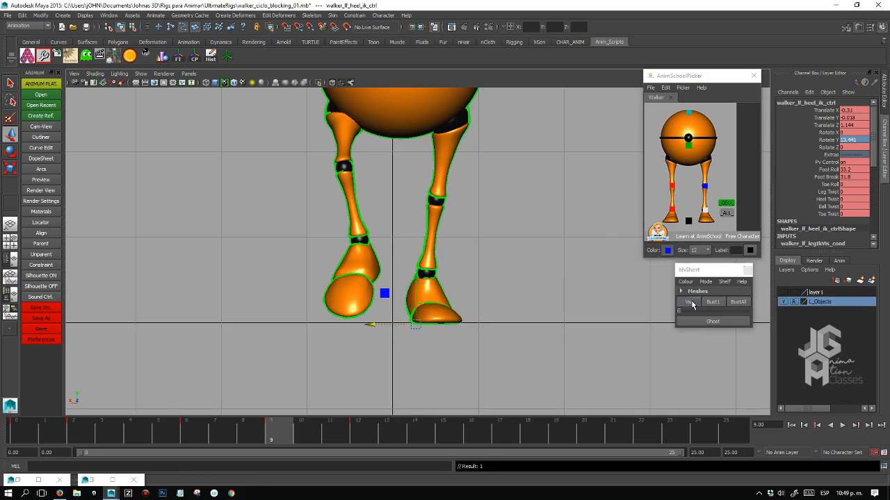
Hide the ghosts and check the motion from frame 9 to frame 12 in the side view.
scroll(566, 333, up, 4)
key(space)
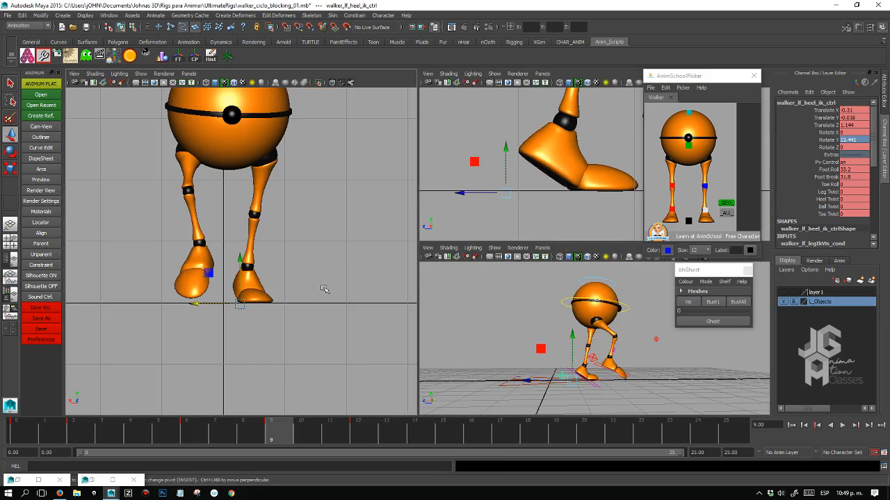
key(space)
alt+right_drag(570, 192, 465, 242)
drag(276, 426, 358, 350)
click(672, 208)
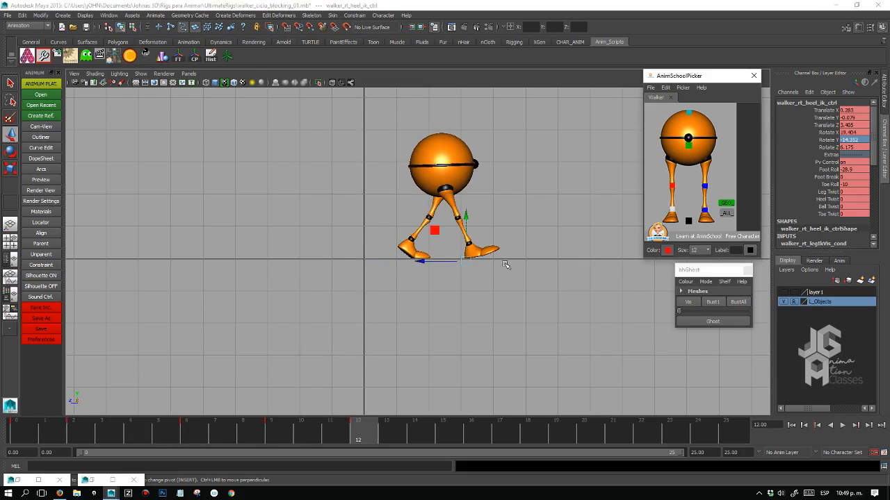
Adjust the left heel control's Foot Roll to about 37.2 at frame 12 and check the foot's ground contact.
click(706, 209)
click(827, 169)
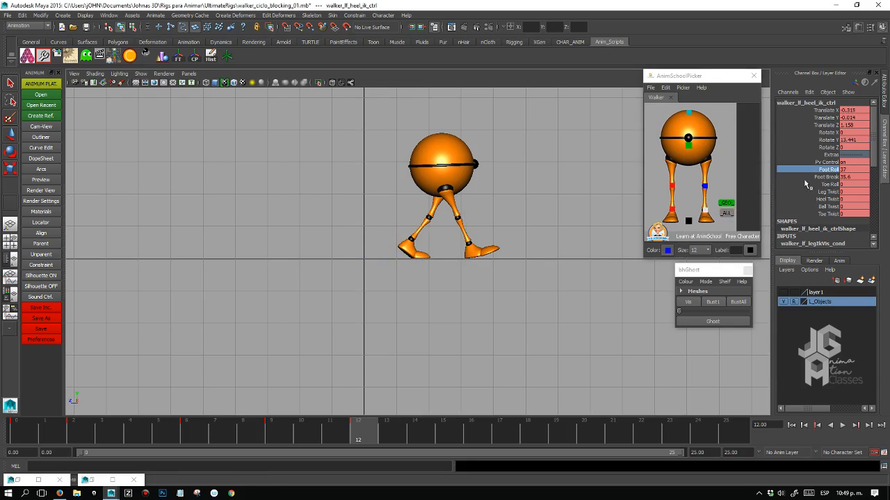
alt+right_drag(508, 254, 681, 281)
alt+right_drag(509, 261, 639, 275)
alt+middle_drag(552, 275, 486, 310)
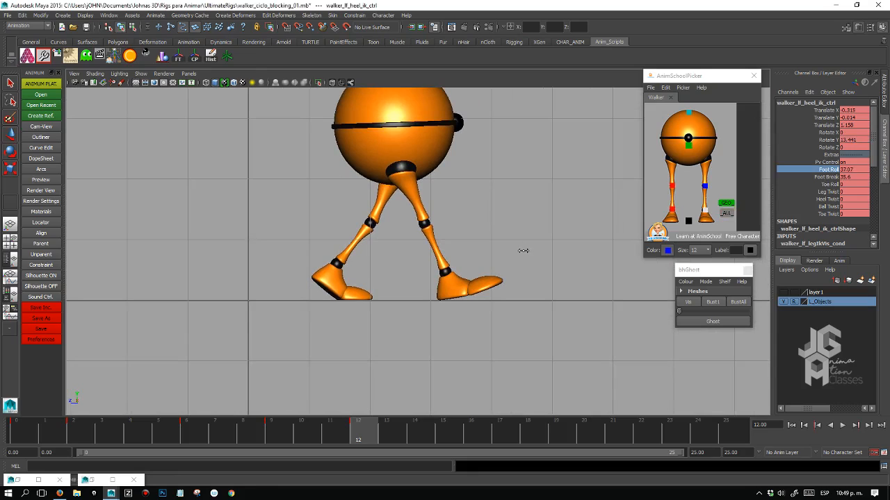
middle_drag(523, 250, 529, 255)
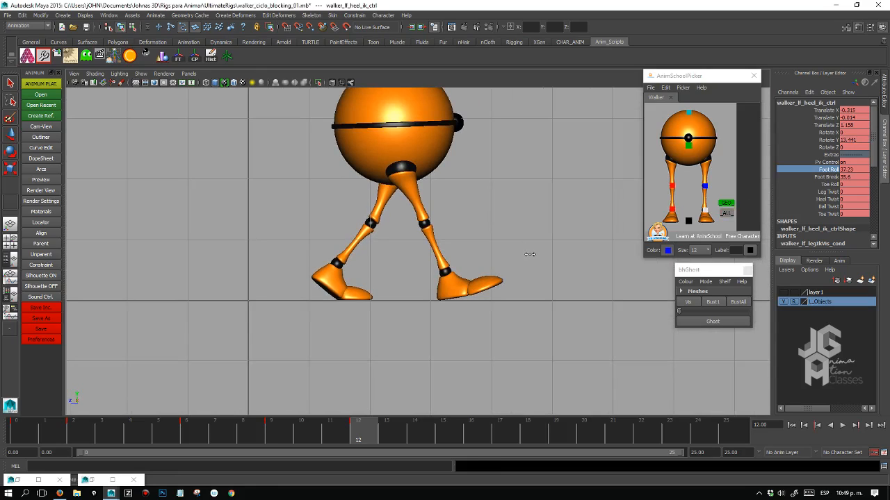
key(w)
alt+right_drag(387, 296, 452, 293)
alt+middle_drag(381, 277, 476, 220)
alt+right_drag(410, 257, 477, 262)
alt+right_drag(361, 278, 465, 274)
drag(214, 243, 215, 244)
alt+right_drag(497, 286, 441, 281)
alt+middle_drag(488, 267, 448, 278)
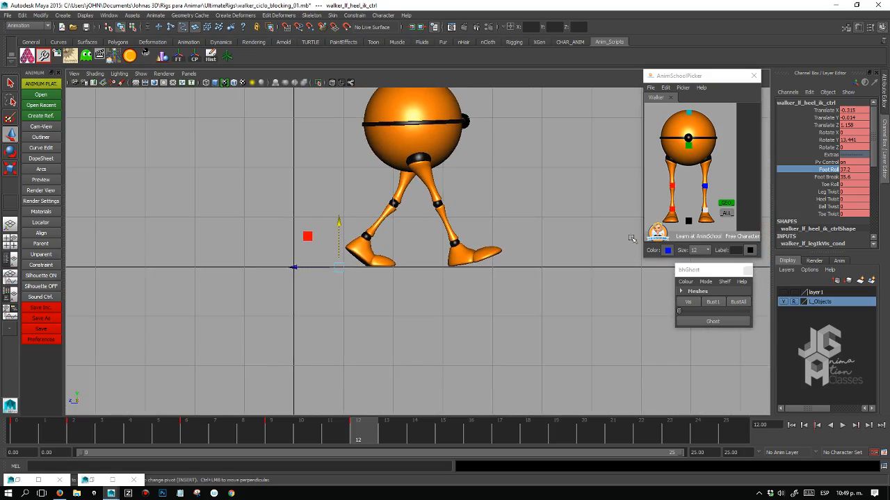
Set the right heel control's Foot Roll to 37 at frame 0.
click(673, 210)
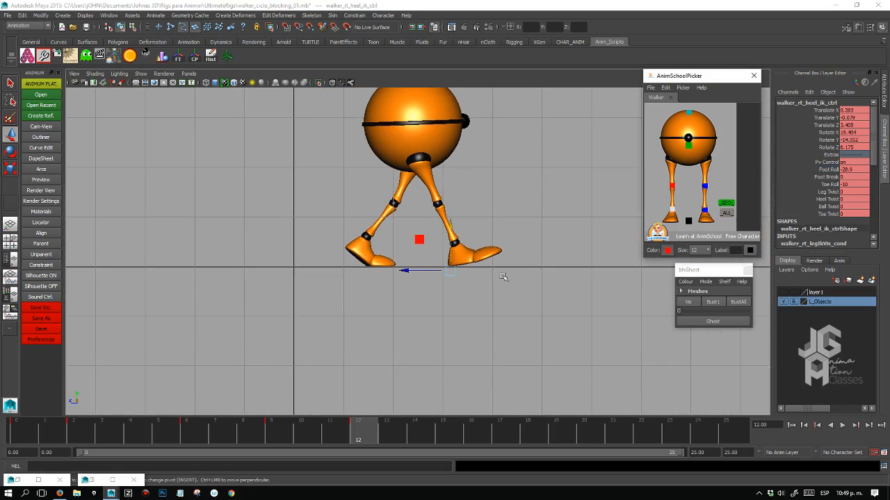
click(32, 432)
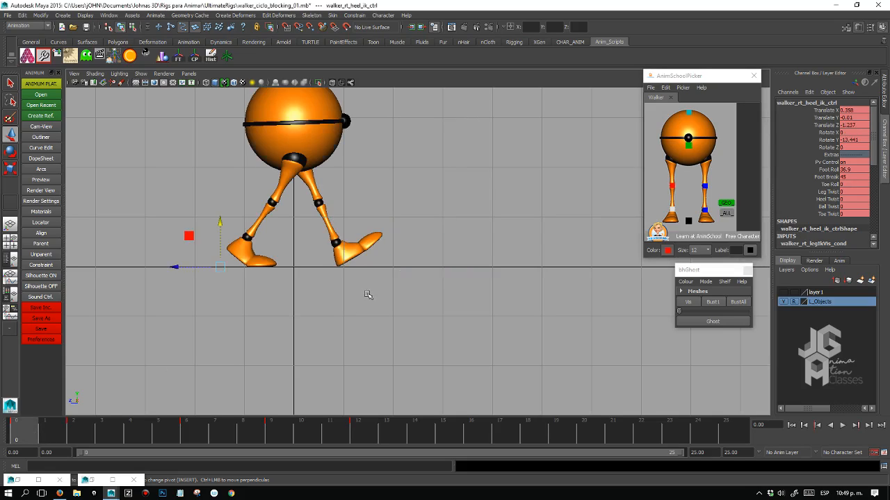
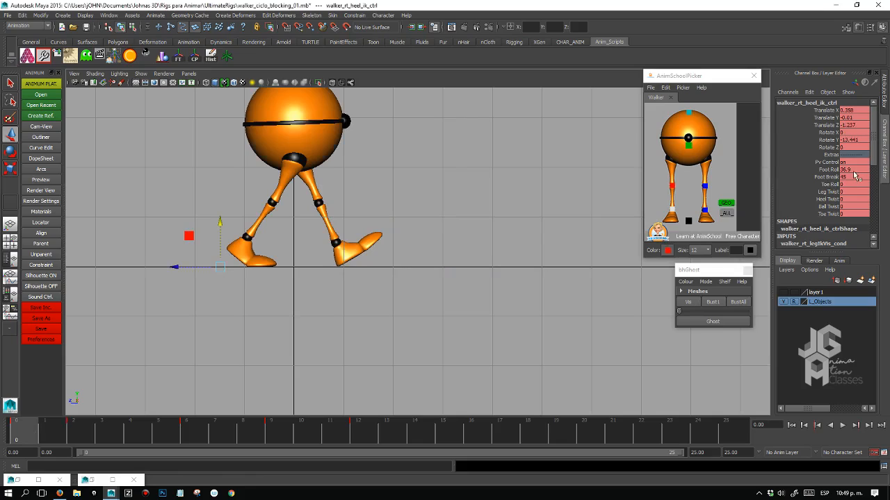
double_click(852, 171)
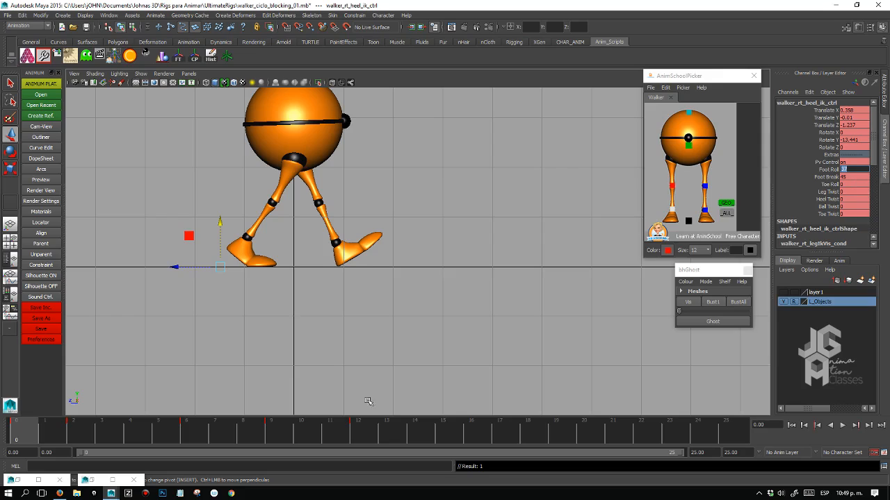
Set the left heel control's Foot Roll to -29 and Toe Roll to -10 at frame 0.
click(367, 431)
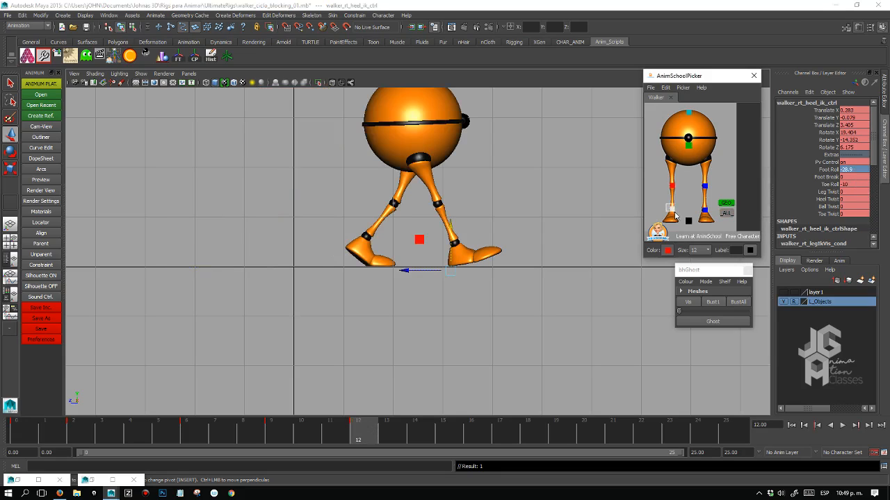
click(703, 215)
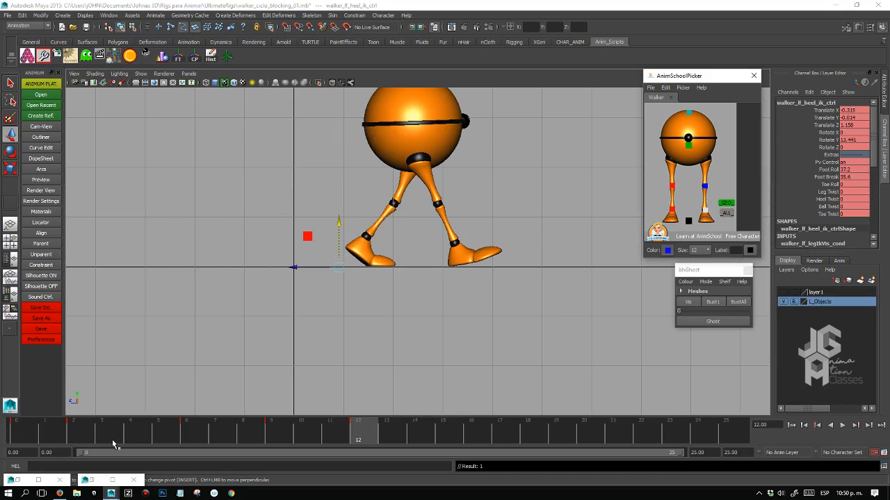
click(31, 432)
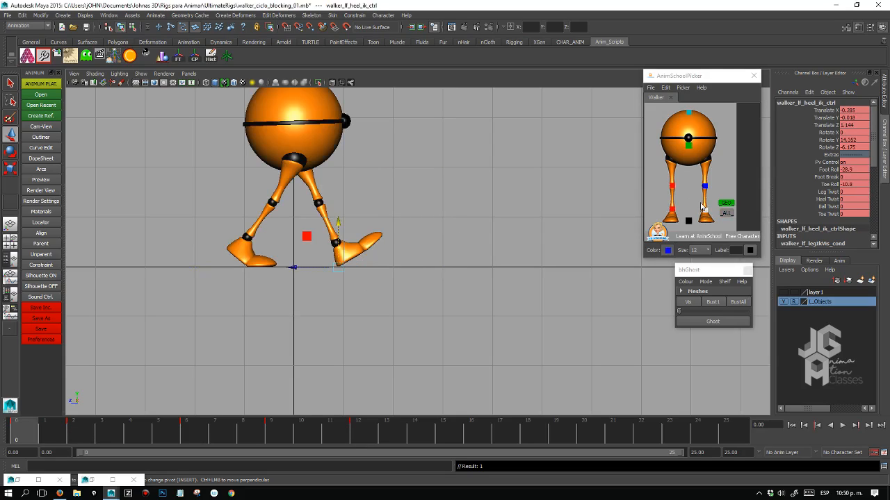
key(ctrl+z)
click(858, 173)
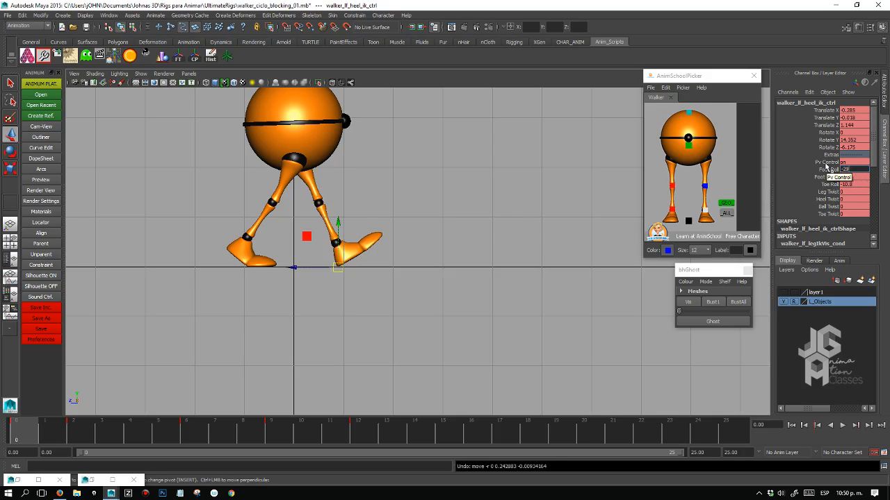
text(-29)
click(854, 184)
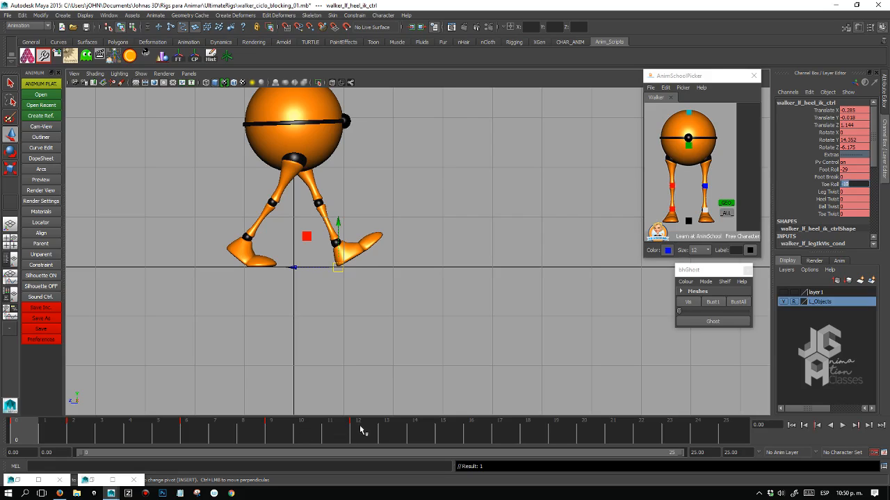
Set the right heel control's Foot Roll to -30 at frame 12.
click(361, 431)
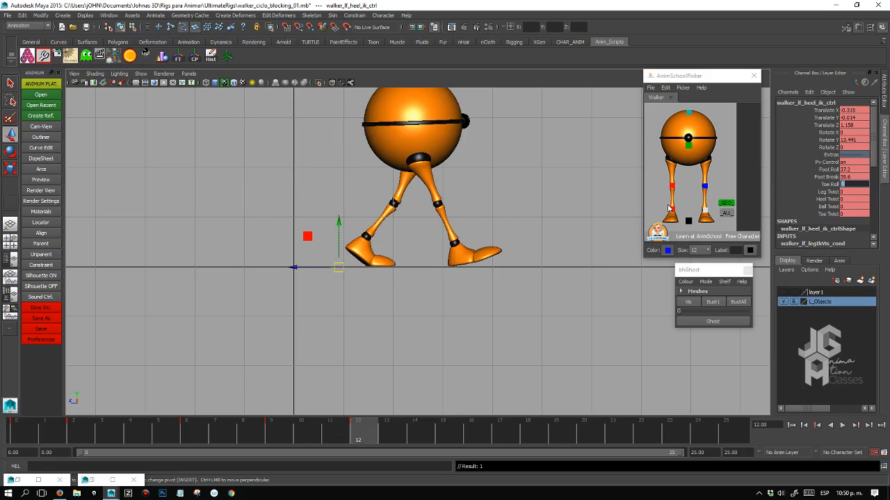
click(668, 208)
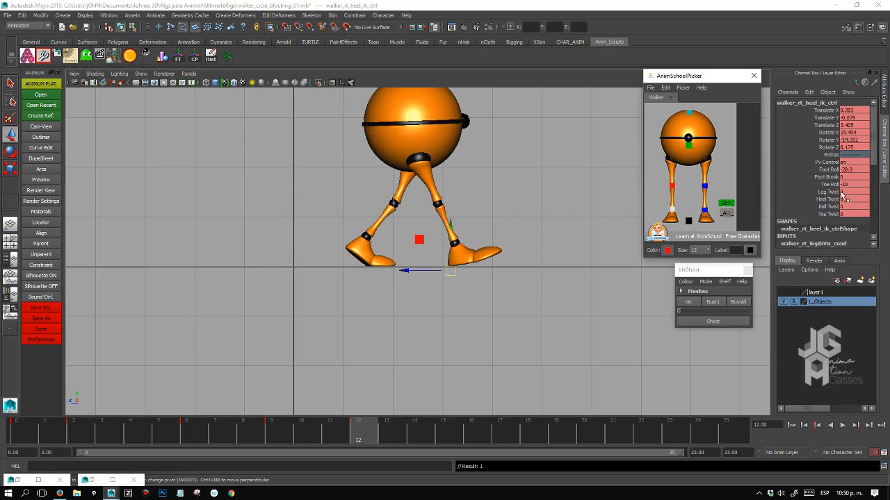
click(851, 169)
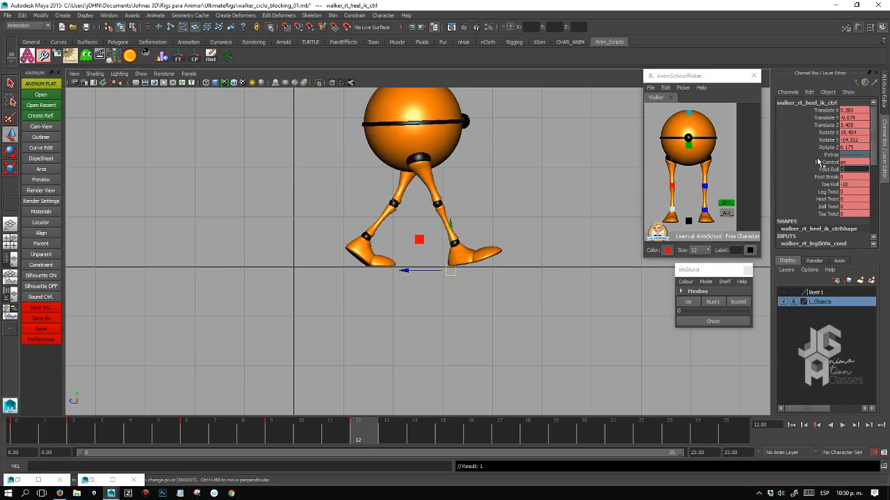
text(-30)
key(Return)
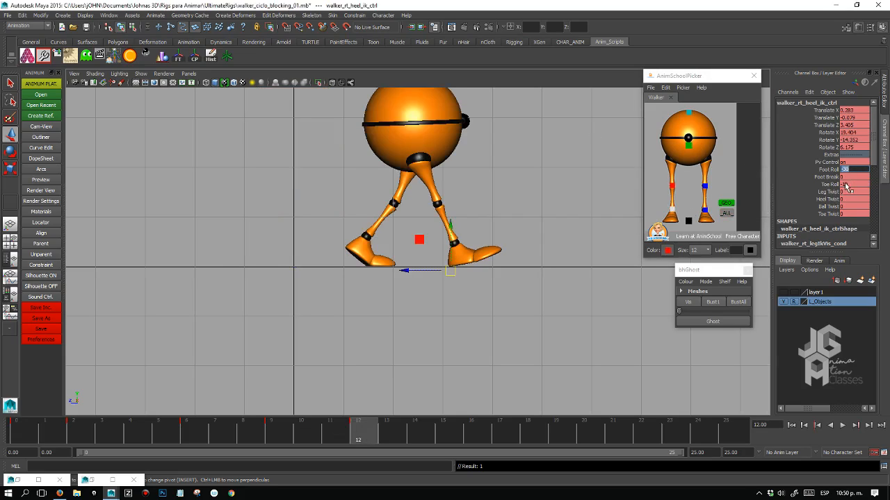
Lower the right heel control's Foot Roll to about -38.1 at frame 12.
click(854, 184)
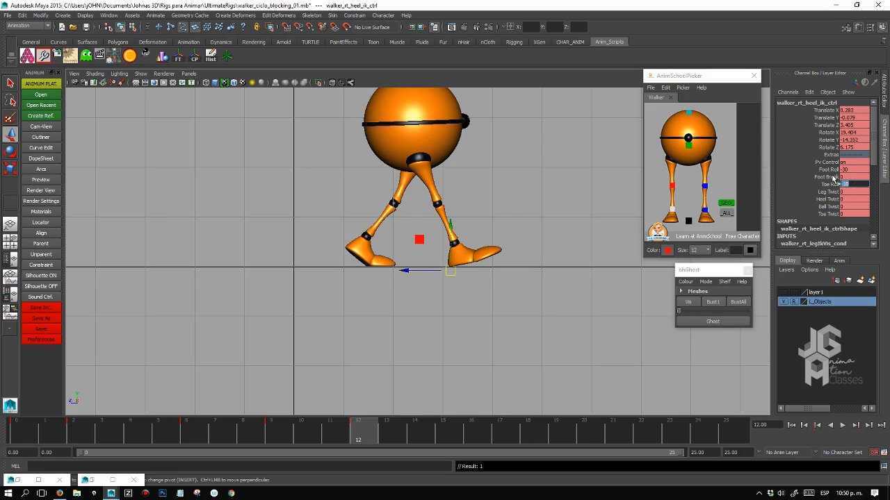
click(840, 177)
click(680, 208)
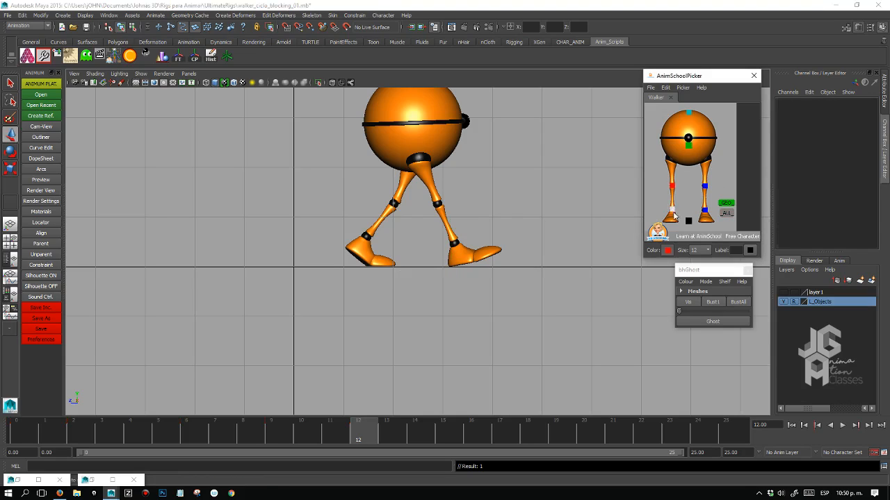
key(w)
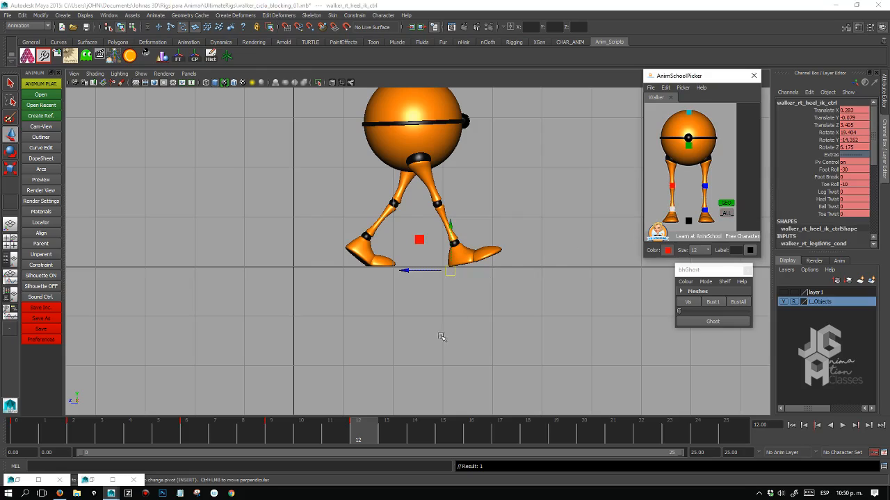
click(833, 175)
middle_drag(560, 235, 526, 238)
Compare the left heel control's pose at frames 0 and 12, viewing frame 12 from the opposite side.
click(30, 436)
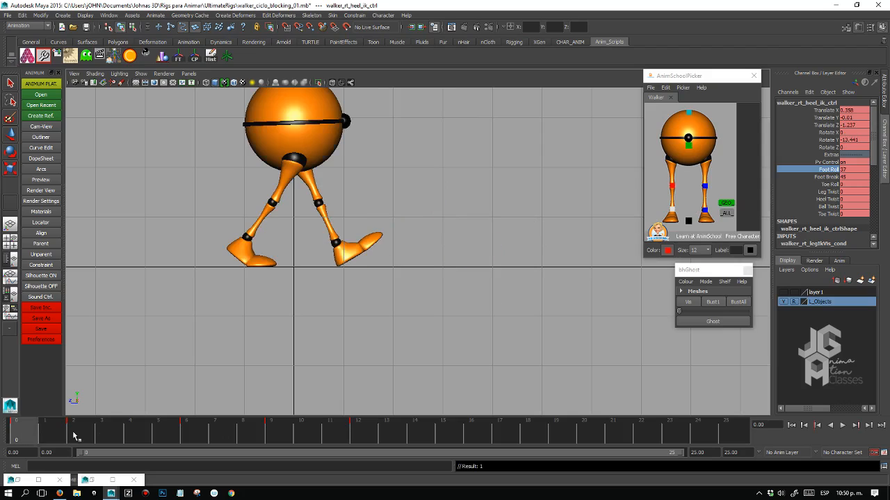
click(707, 210)
key(w)
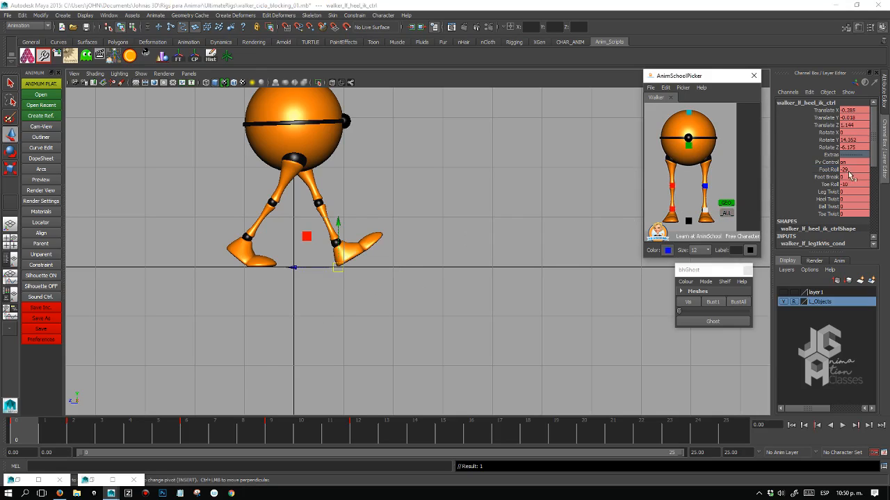
click(367, 434)
key(space)
drag(527, 241, 500, 236)
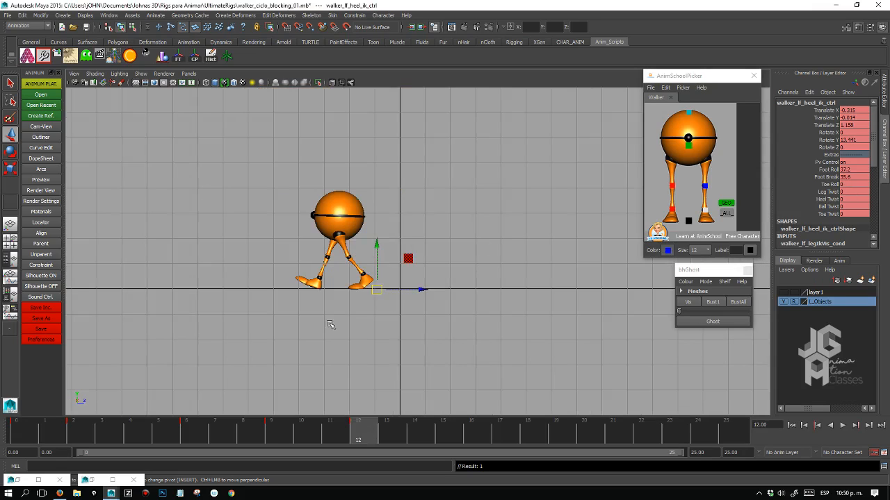
alt+right_drag(343, 314, 638, 244)
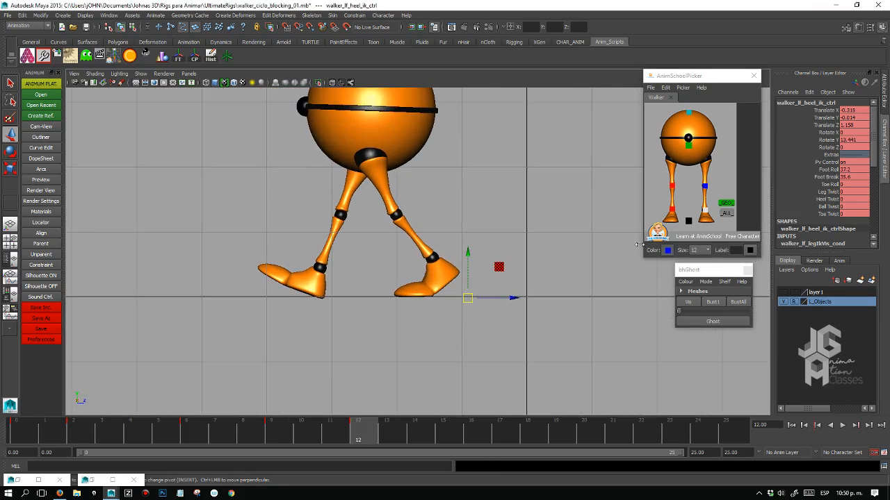
Show the layer1 reference block and slide the right heel control forward to about Translate Z 3.555 at frame 12.
click(673, 208)
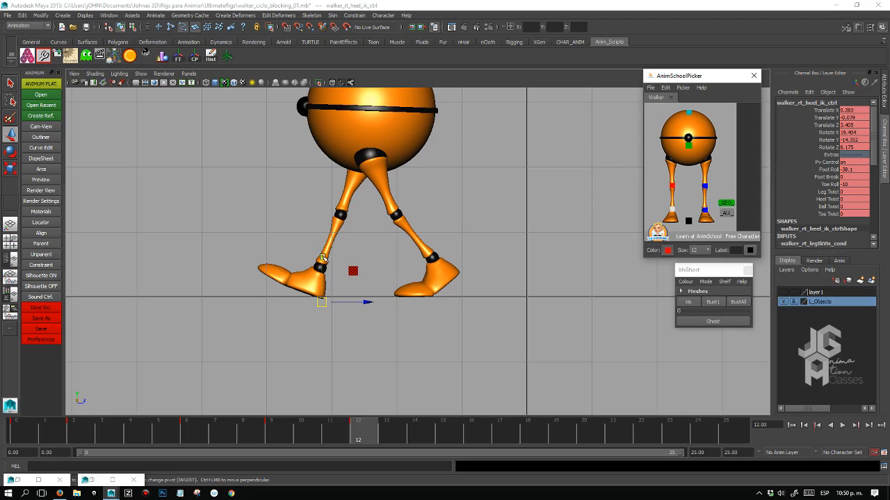
click(784, 292)
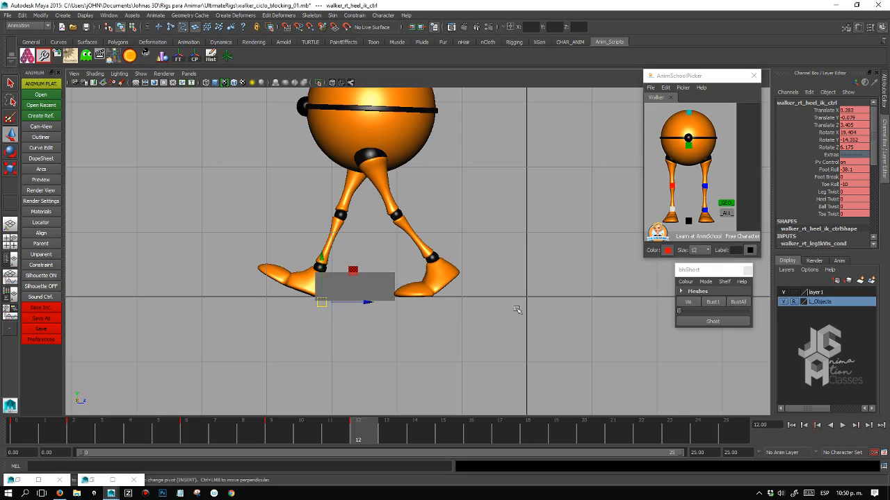
drag(364, 302, 358, 305)
Match the right heel control's Foot Roll at frame 12 to the left heel control's frame 0 value of -29.
double_click(855, 169)
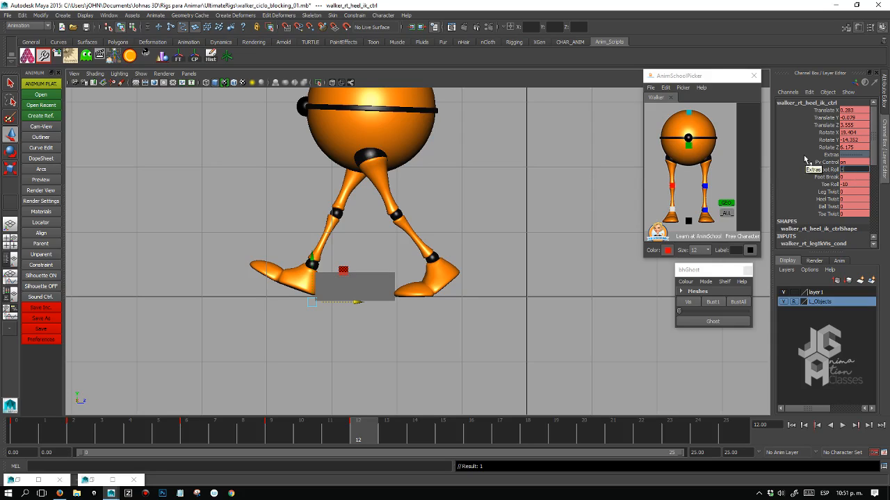
key(Return)
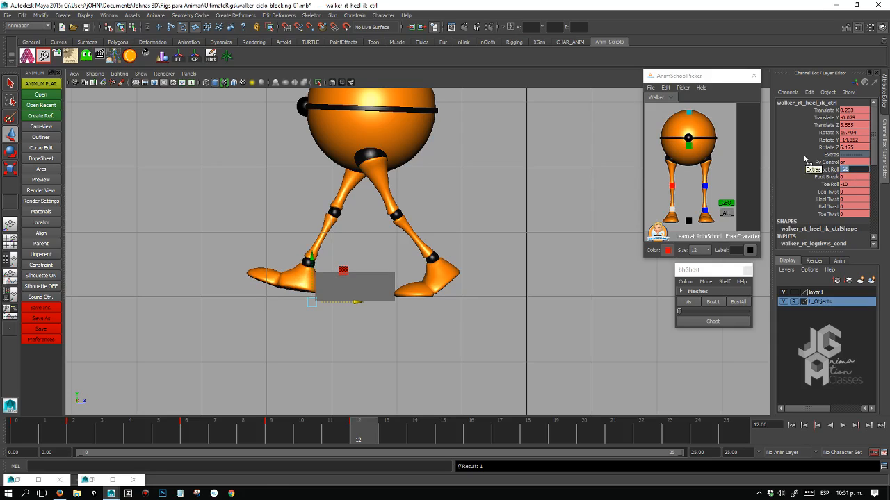
click(31, 430)
click(703, 209)
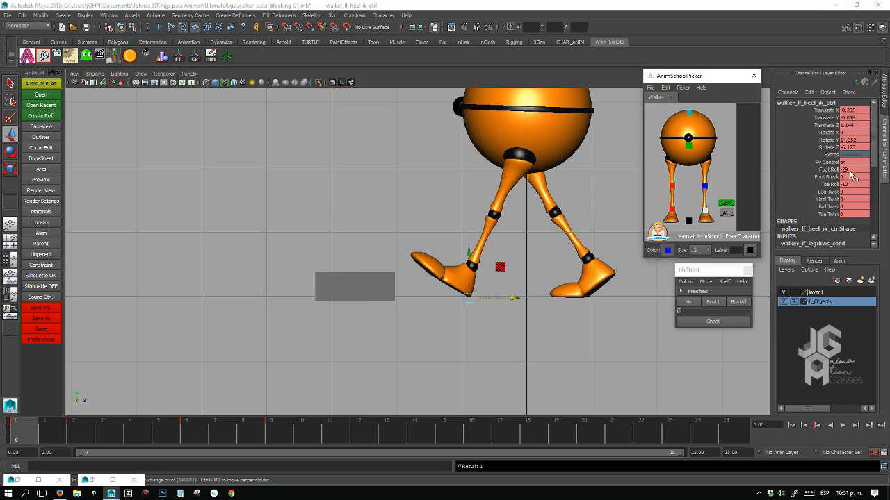
click(671, 209)
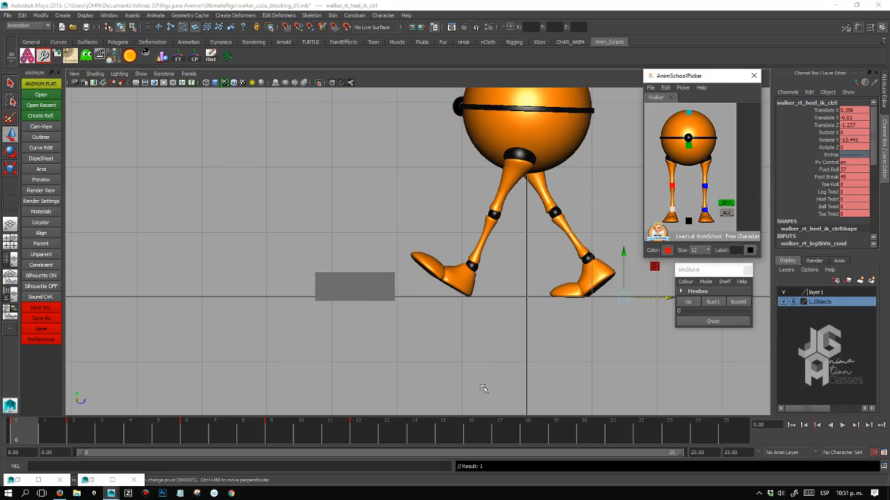
click(368, 430)
click(853, 171)
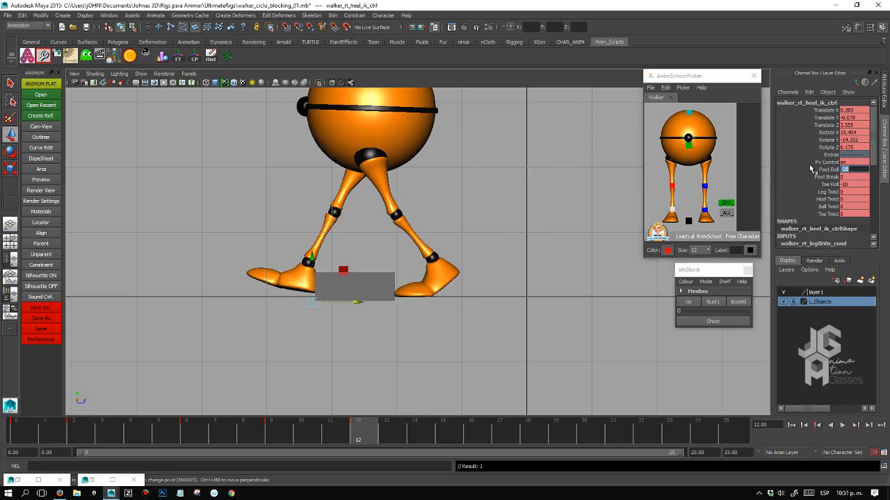
text(20)
key(Return)
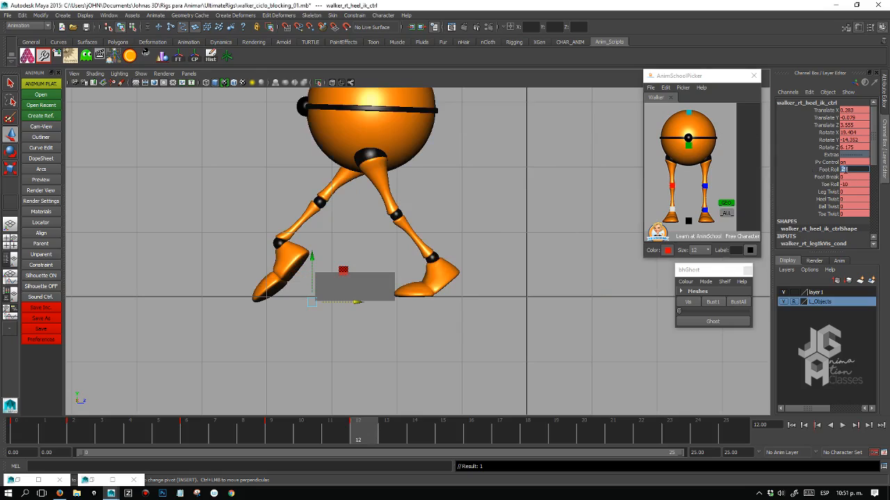
text(-29)
key(Return)
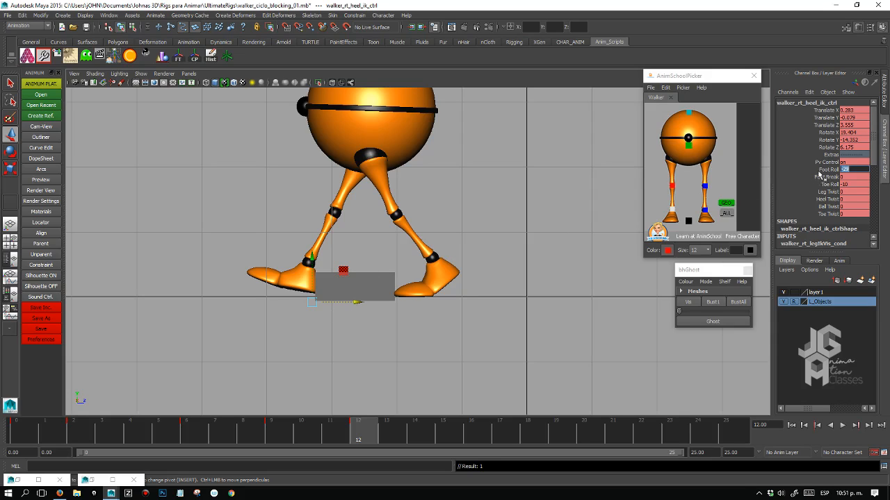
Adjust the right heel control's Foot Roll to about -36.6 and its Translate Z to about 3.534 at frame 12, checking the block in wireframe.
click(821, 171)
middle_drag(526, 252, 469, 259)
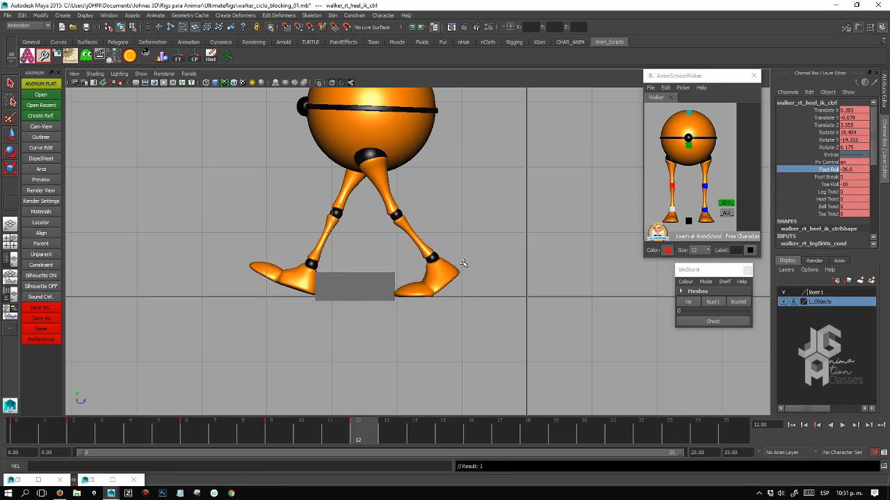
key(4)
alt+right_drag(470, 265, 551, 286)
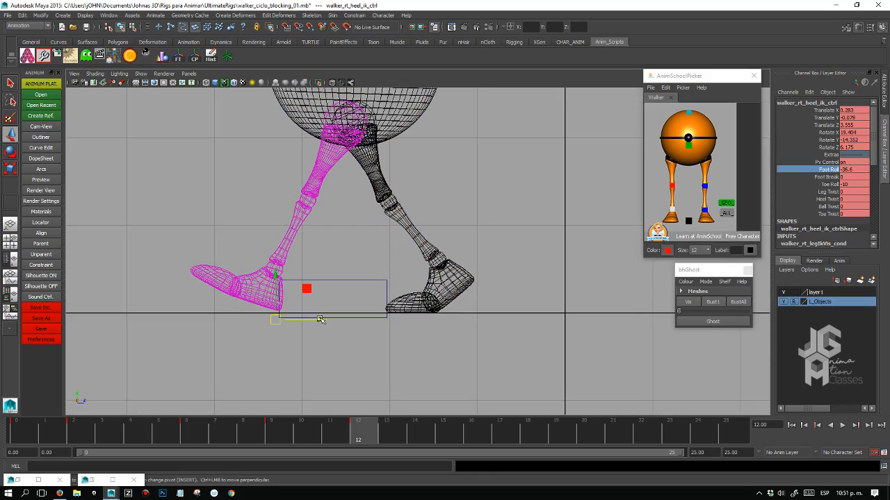
drag(321, 320, 325, 320)
drag(279, 276, 279, 279)
key(ctrl+z)
drag(323, 321, 322, 321)
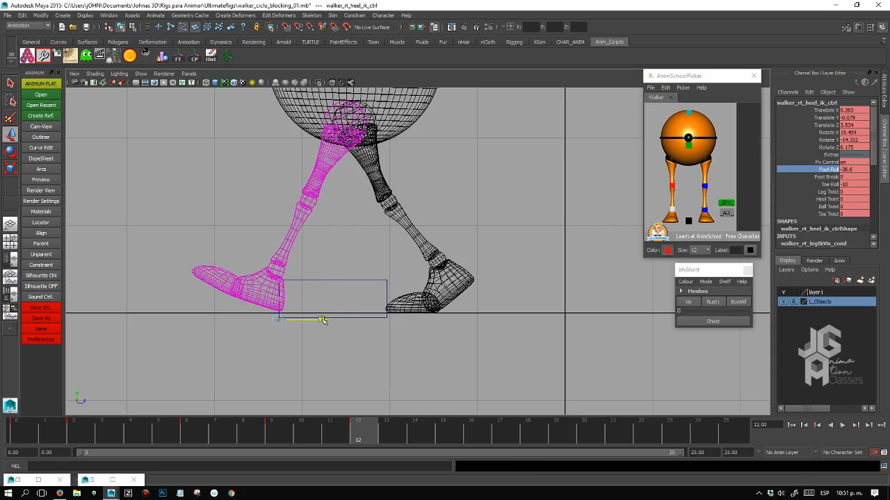
Compare the main body control's translation and rotation values between frames 0 and 12.
click(691, 161)
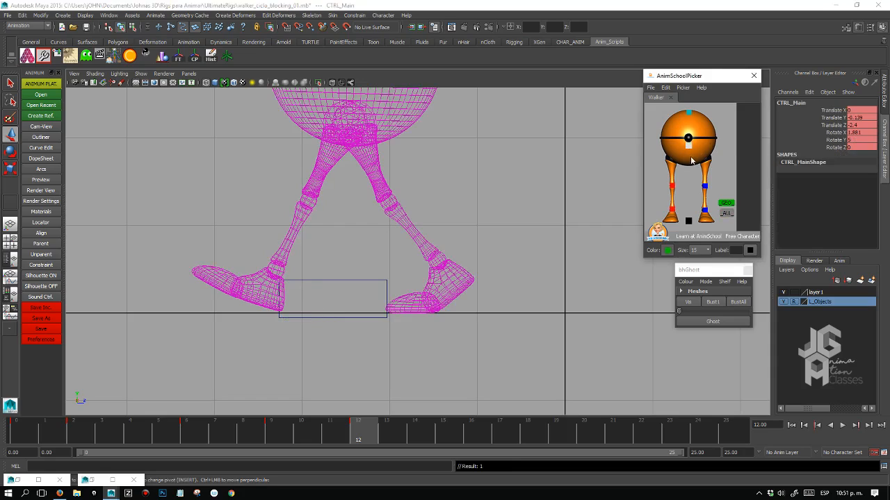
click(23, 434)
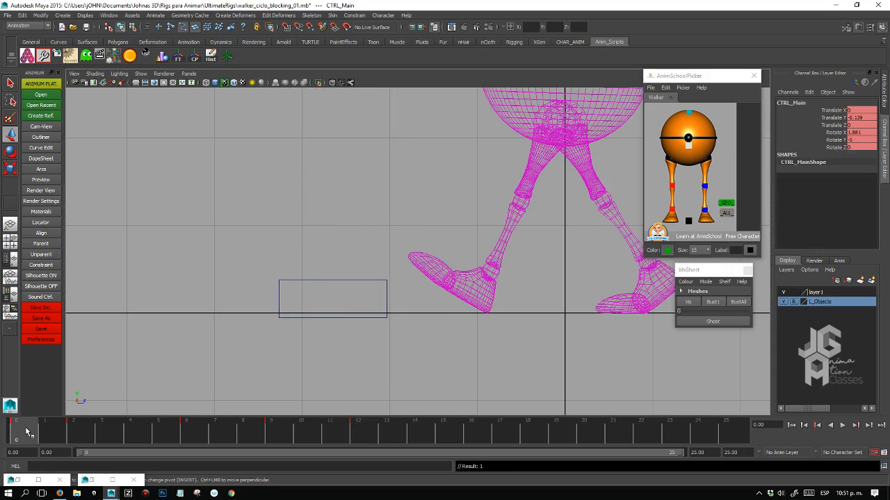
click(369, 430)
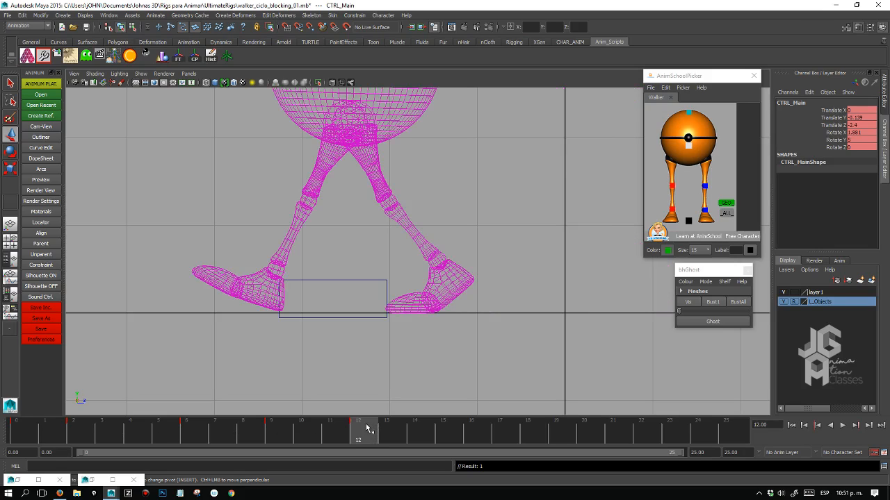
click(28, 434)
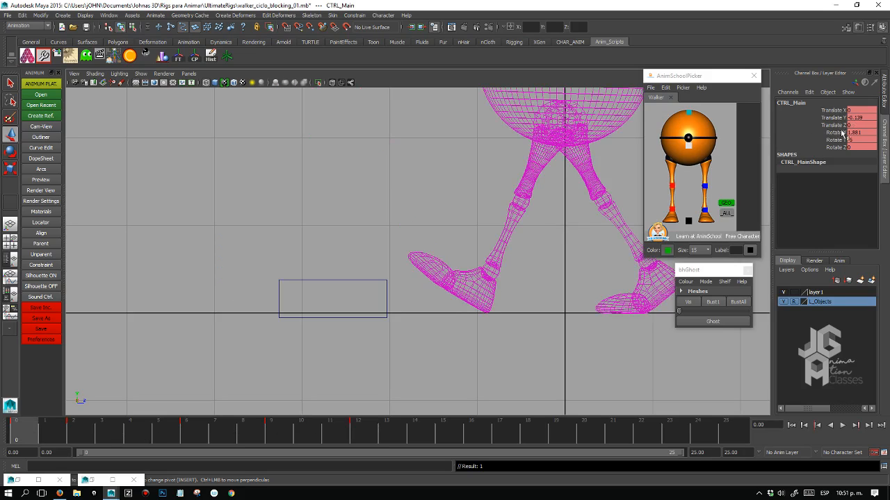
click(367, 428)
alt+middle_drag(504, 220, 546, 322)
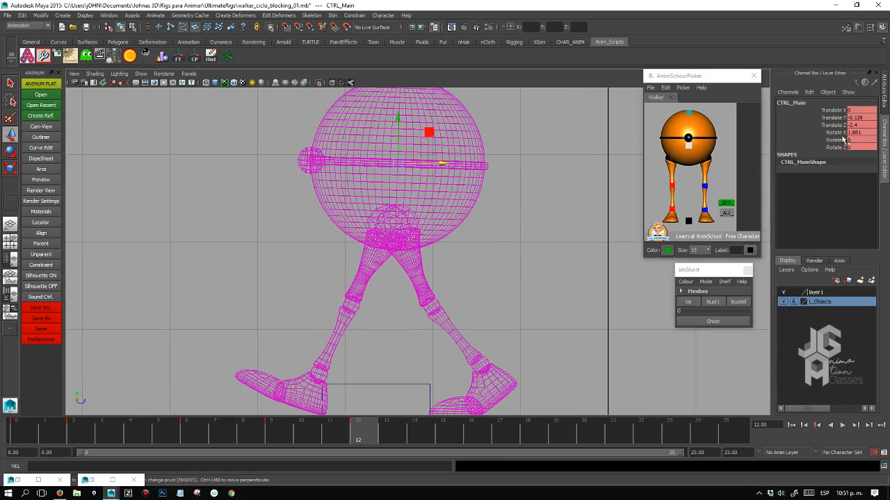
click(27, 431)
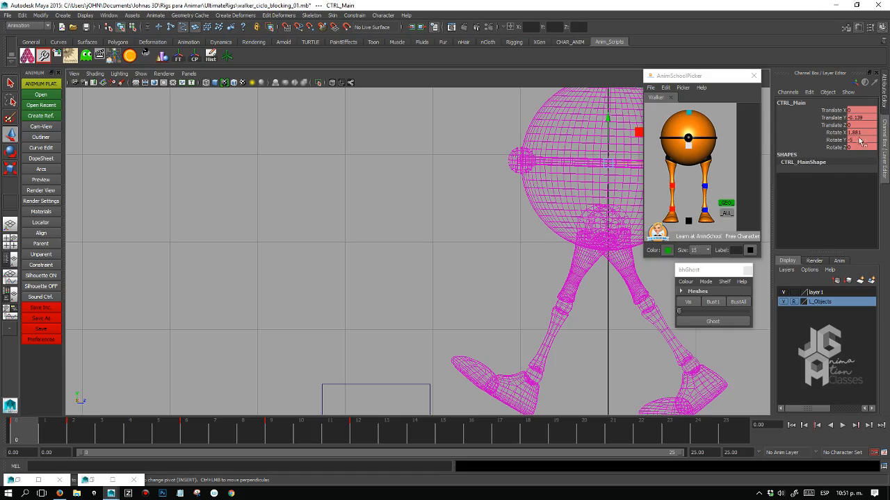
Lower the main body control to about Translate Y -0.16 at frame 12 and compare the shaded pose with frame 0.
click(358, 430)
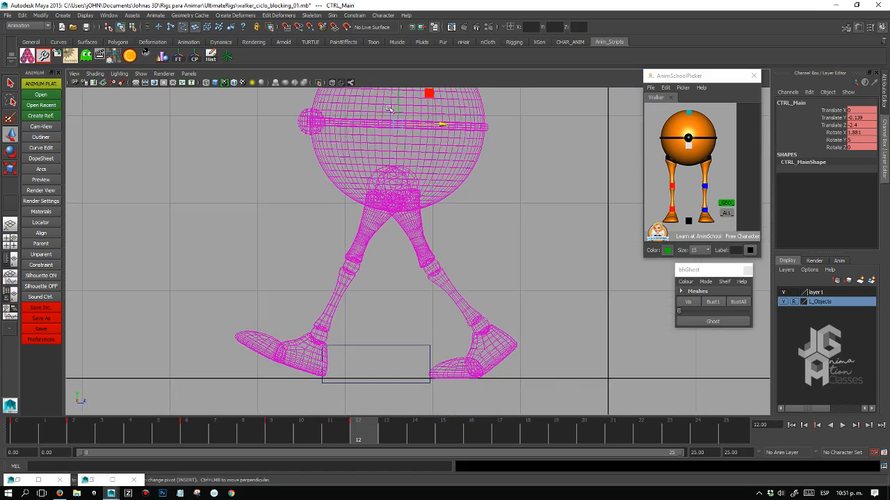
drag(395, 105, 396, 106)
key(5)
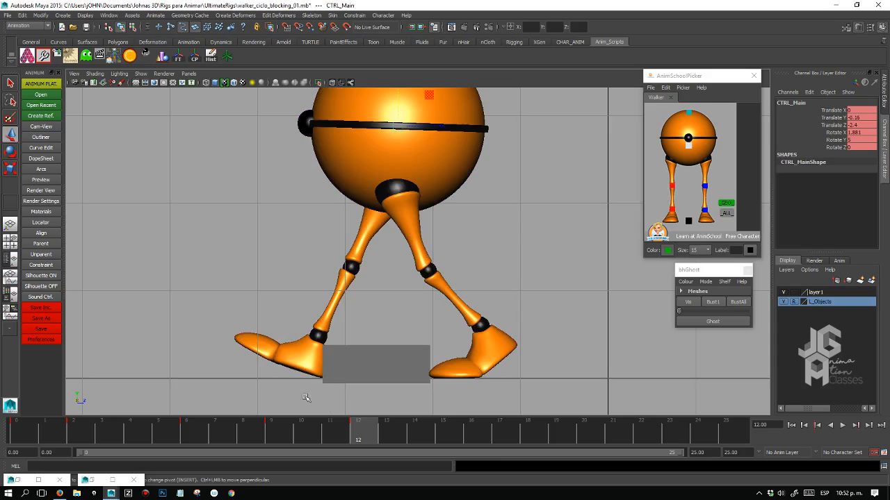
click(29, 435)
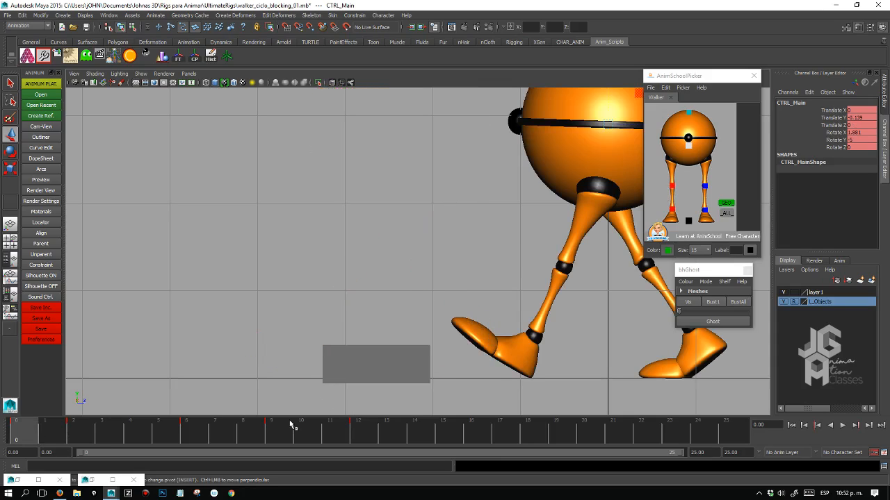
click(357, 431)
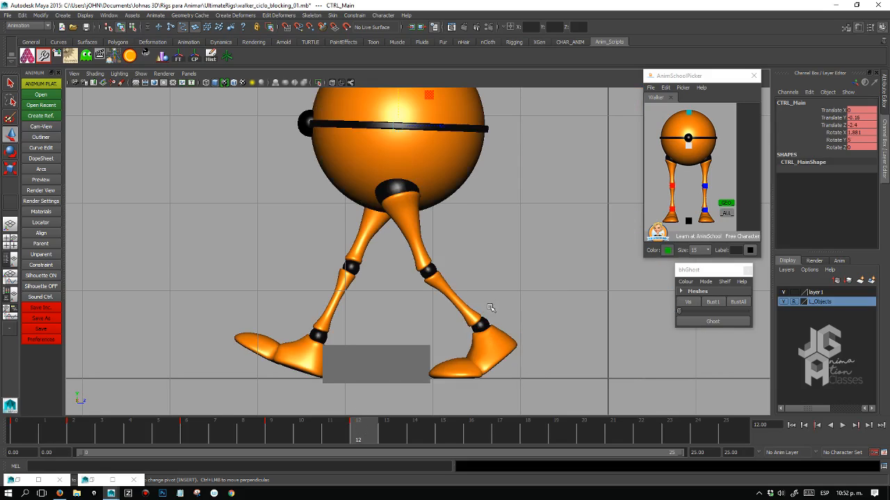
Hide the layer1 reference block and clear the control selection.
click(674, 209)
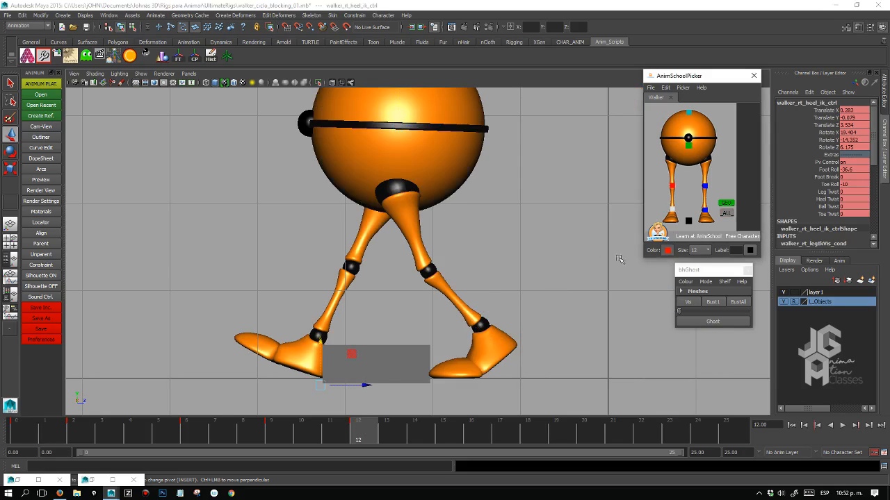
click(784, 292)
click(556, 277)
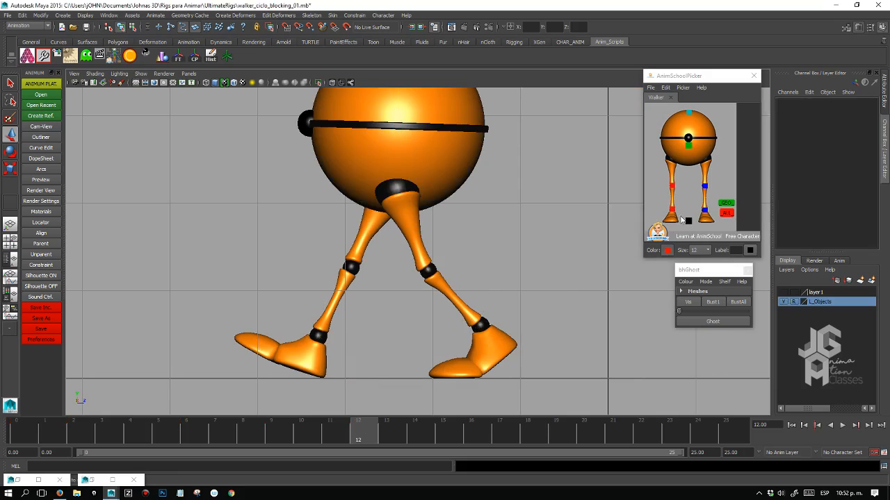
Reduce the left heel control's Foot Roll to 36 at frame 12, and compare the contact pose with frame 0.
click(681, 218)
click(707, 212)
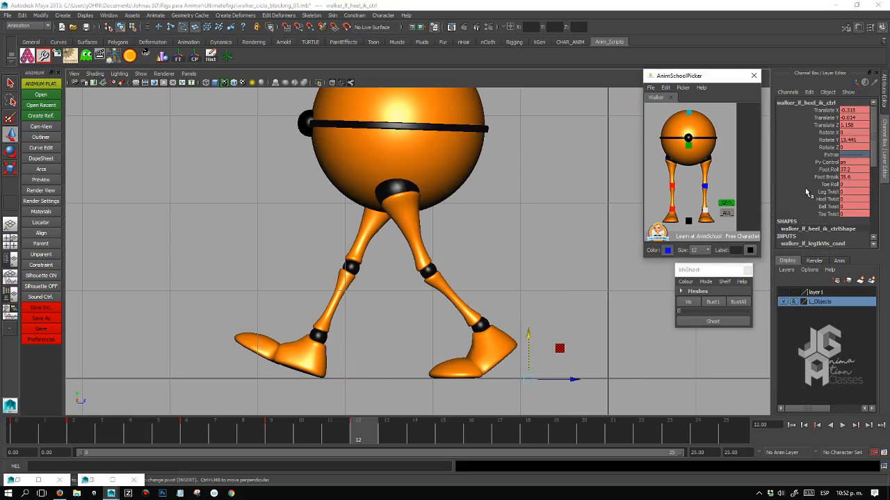
click(828, 169)
middle_drag(553, 250, 544, 251)
click(27, 437)
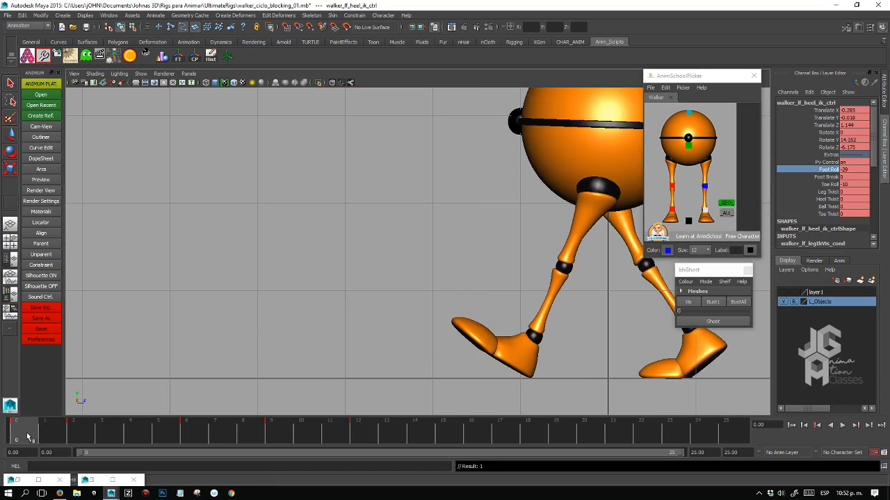
alt+middle_drag(479, 295, 359, 298)
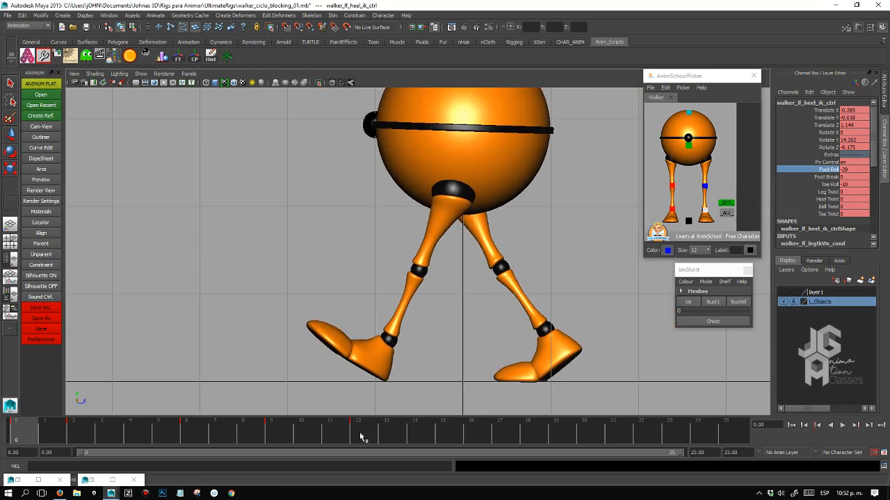
click(358, 434)
Show the layer1 reference block in the front view and compare the foot spacing around it at frames 0 and 12.
click(688, 144)
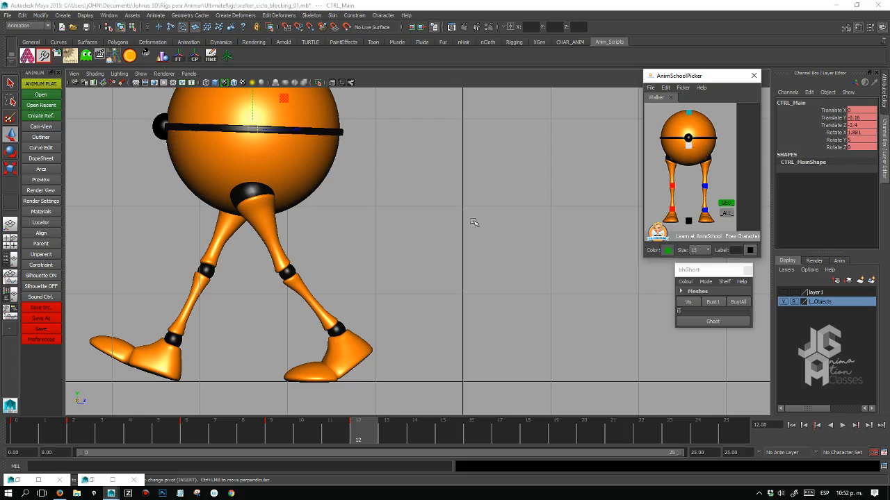
key(space)
key(space)
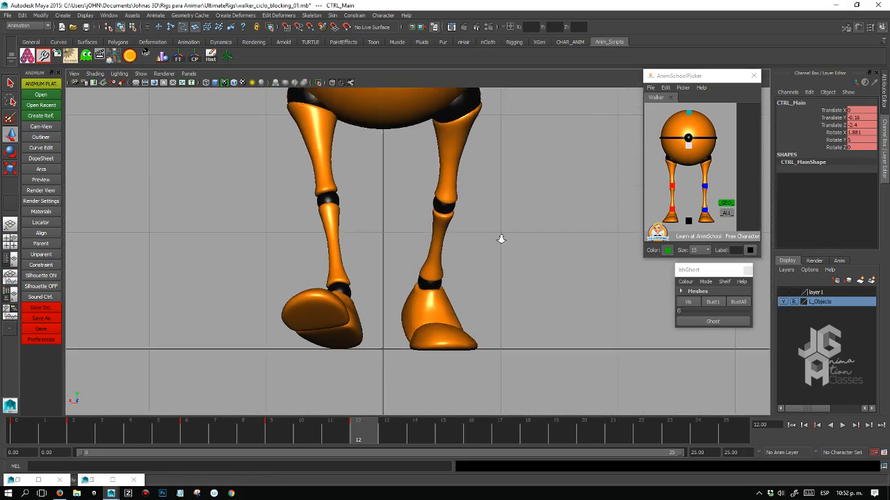
key(f)
click(784, 292)
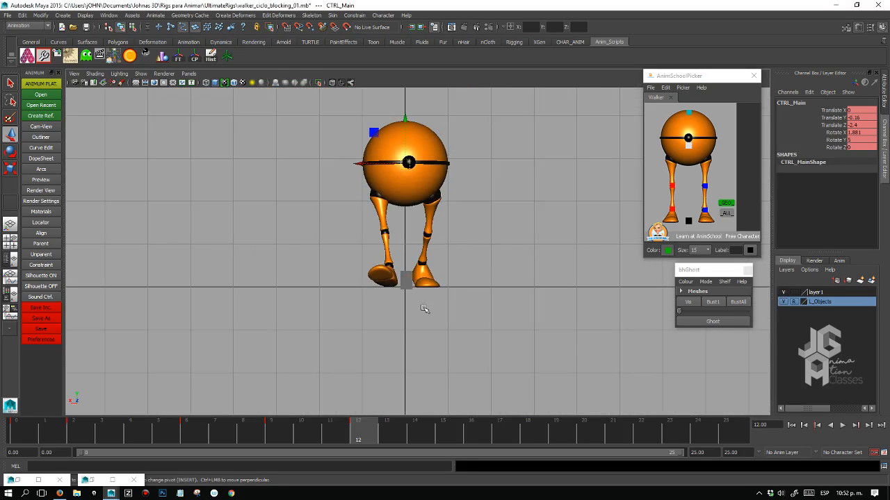
click(25, 431)
alt+right_drag(345, 287, 591, 351)
click(358, 428)
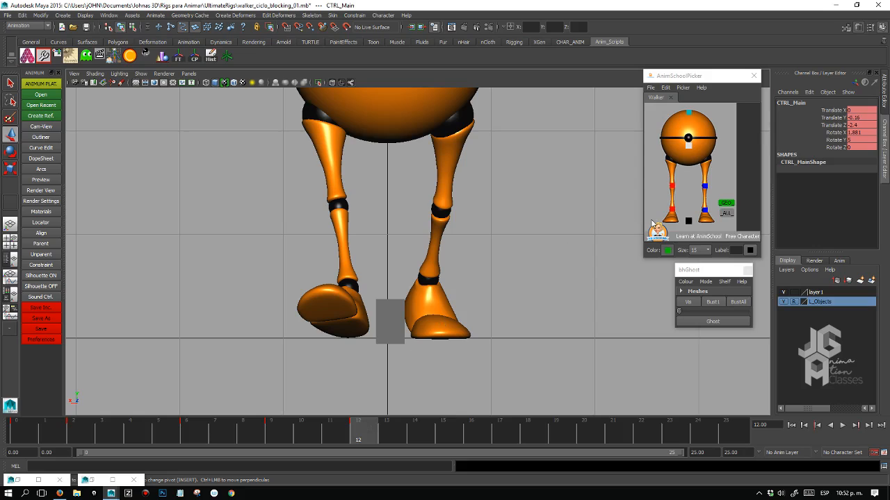
Move the right heel control slightly inward toward the reference block, to about Translate X 0.314 at frame 12.
click(704, 210)
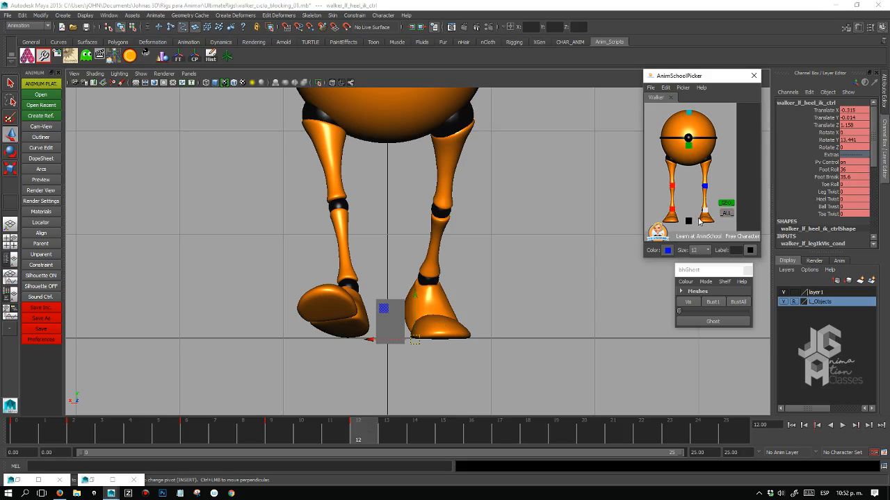
click(391, 322)
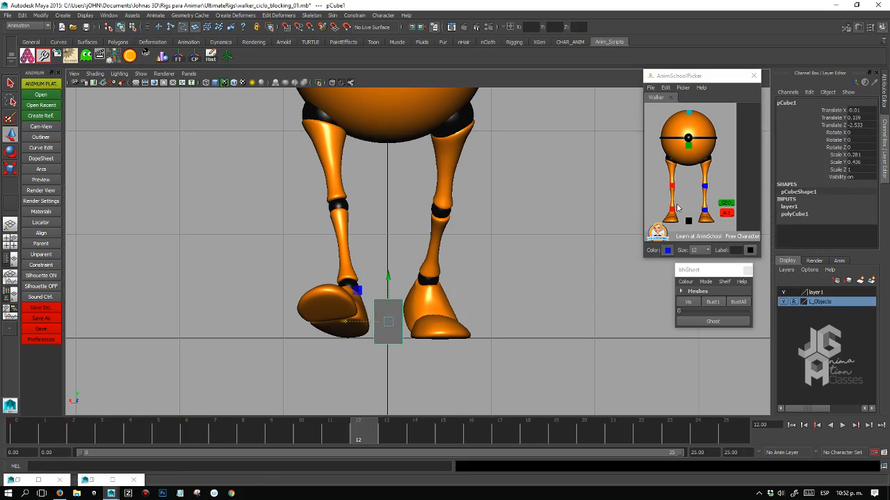
click(672, 208)
key(comma)
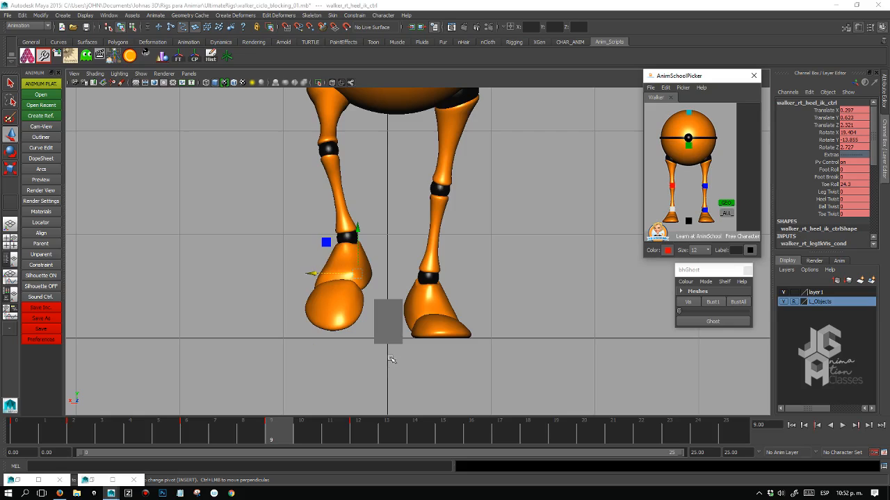
key(period)
drag(312, 346, 315, 345)
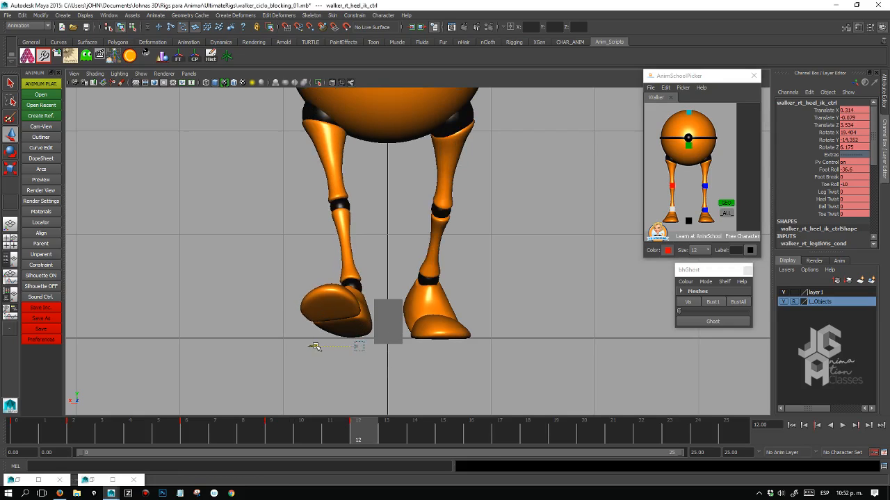
Check frames 9 and 12 in the front view, play back the walk, and clear the selection.
scroll(455, 256, down, 4)
alt+middle_drag(466, 246, 460, 263)
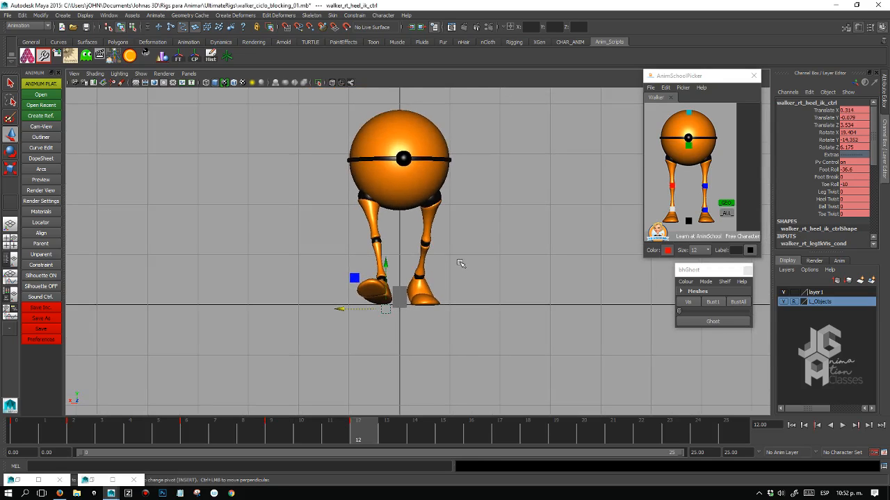
click(290, 442)
click(365, 427)
key(alt+v)
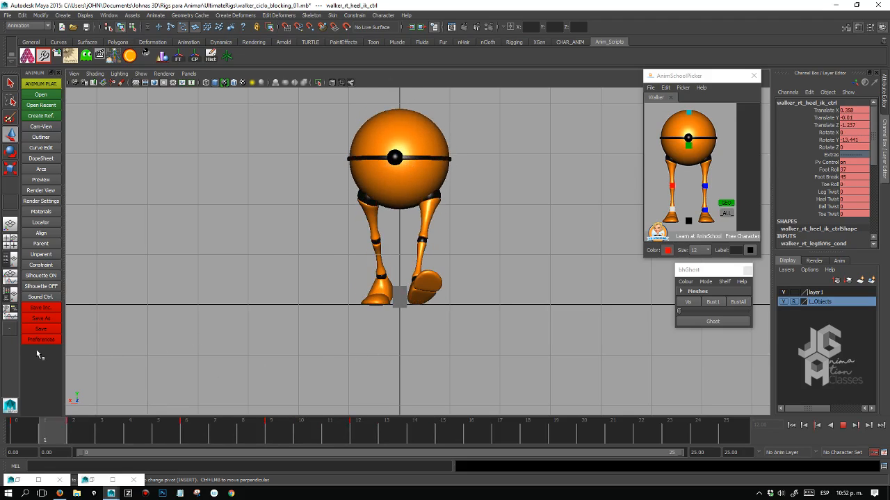
key(alt+v)
click(460, 315)
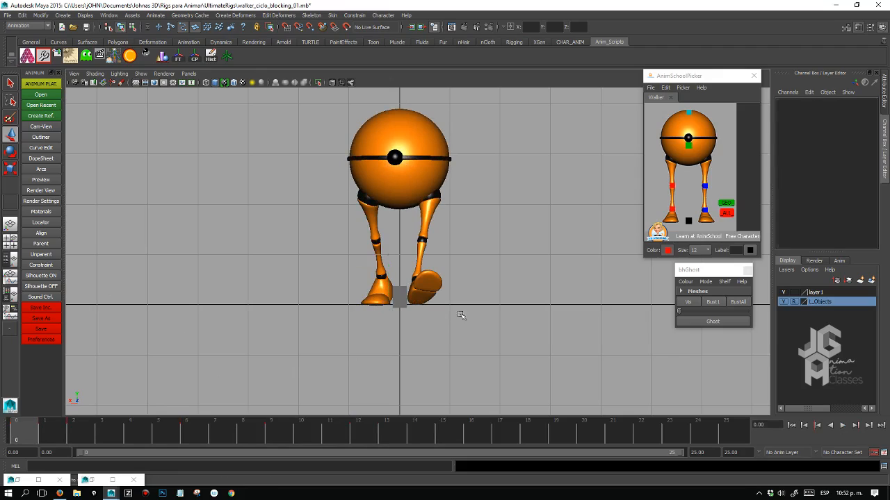
Hide the reference block's layer1 and leave nothing selected.
click(402, 298)
click(784, 292)
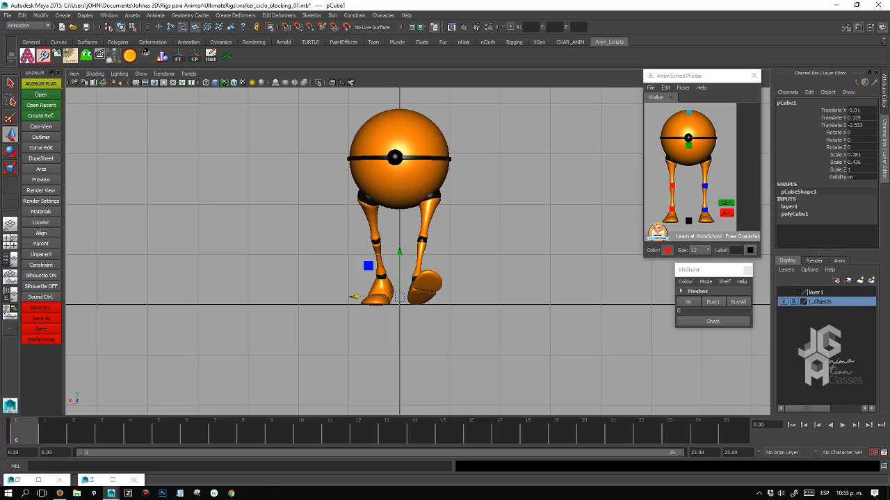
click(537, 215)
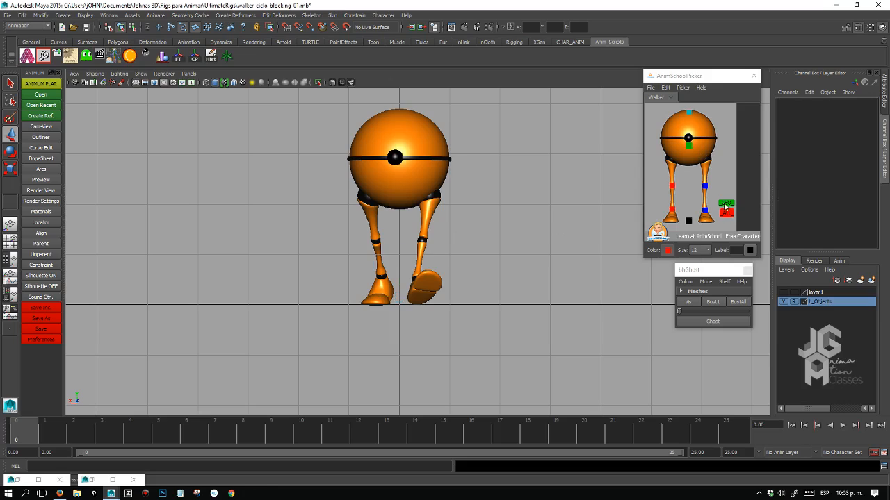
click(724, 205)
click(522, 205)
Switch from the front view to the opposite side view, showing the whole walker facing the other way.
key(space)
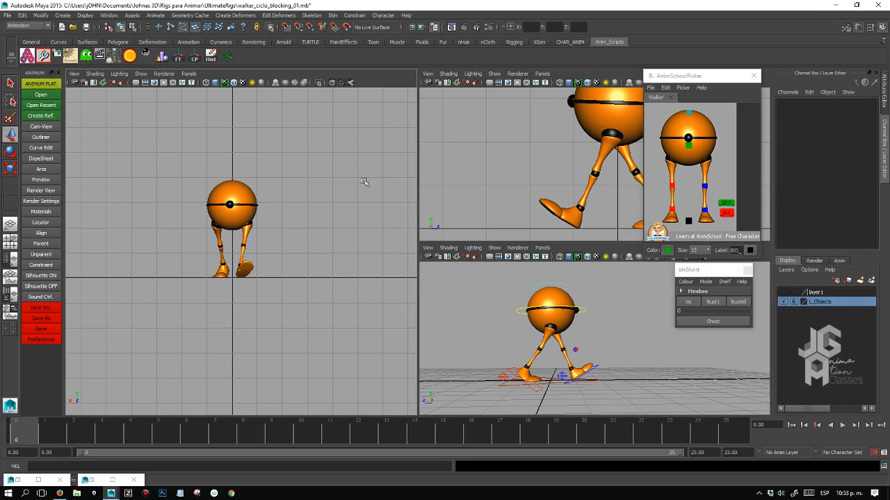
key(space)
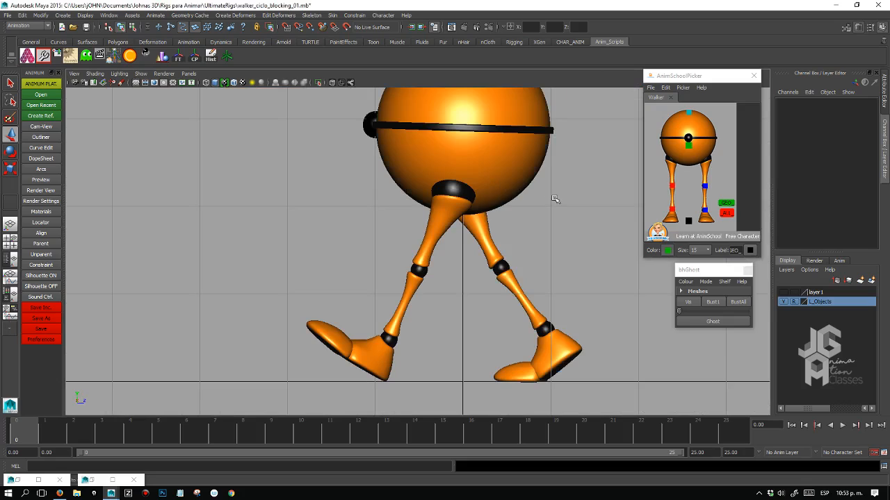
key(space)
click(602, 199)
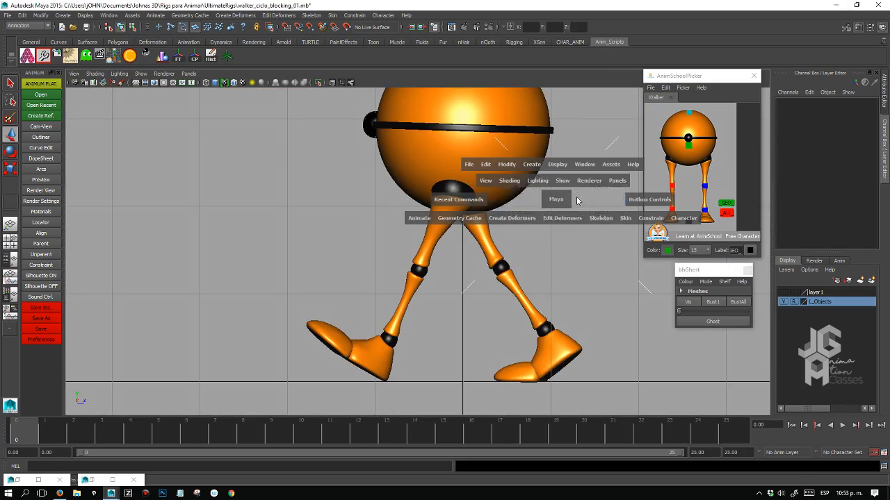
alt+middle_drag(442, 228, 449, 300)
alt+right_drag(448, 299, 431, 308)
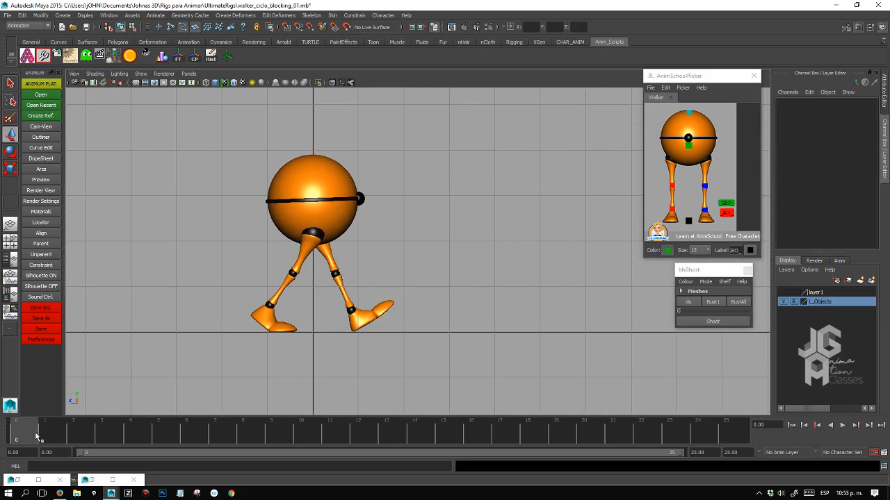
Compare the main body control's position and rotation between the frame 0 and frame 12 contact poses.
click(683, 147)
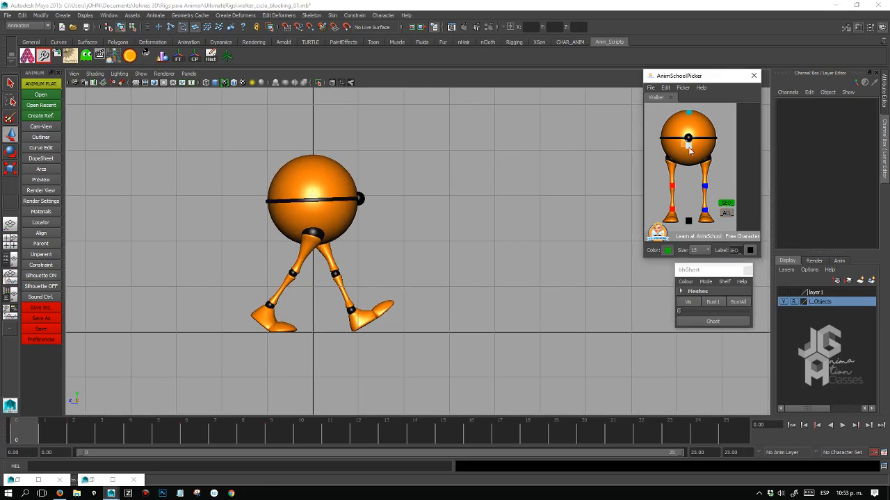
click(353, 436)
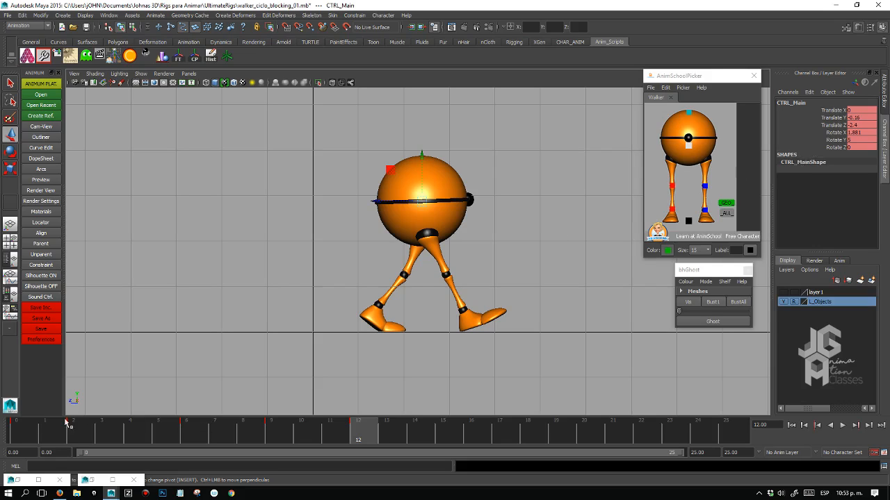
click(14, 431)
click(364, 430)
click(697, 136)
click(689, 144)
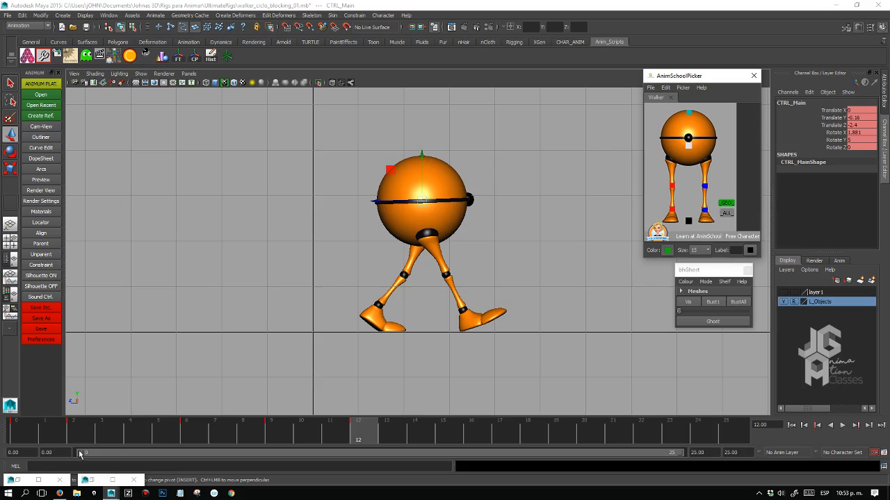
click(33, 434)
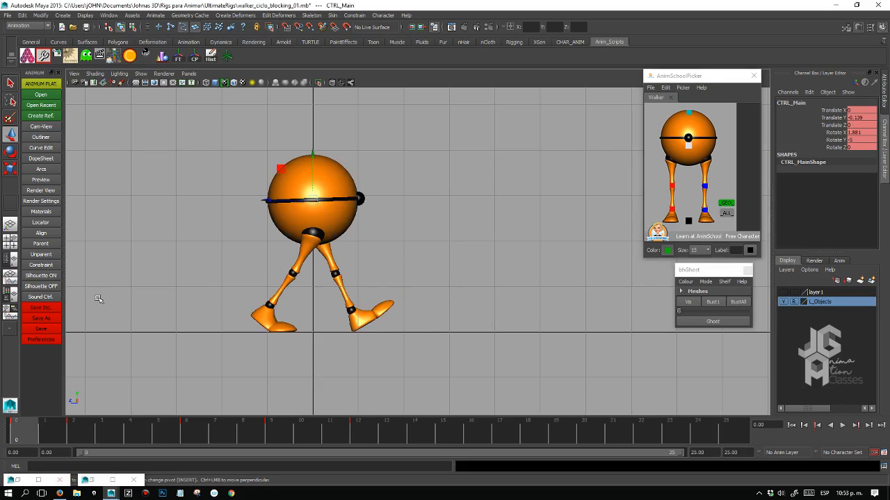
Open the main body control's curves in the Graph Editor and isolate the Translate Z curve from frame 0 to 12.
click(49, 146)
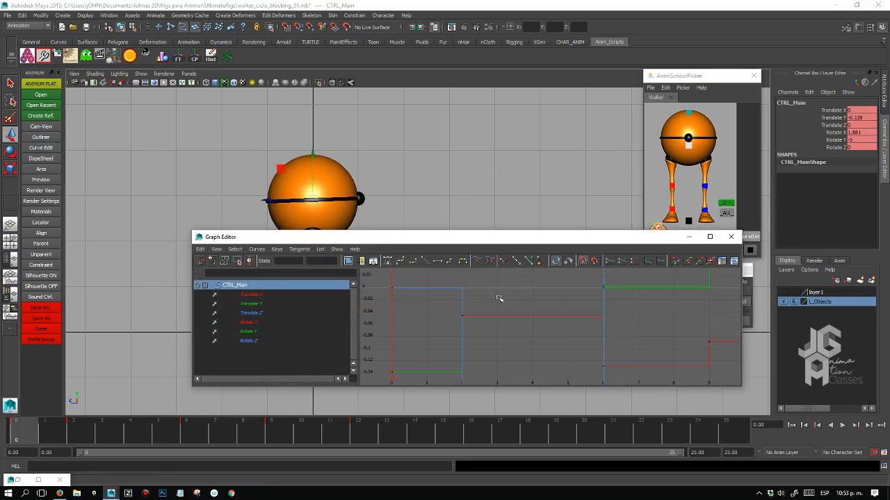
click(254, 313)
scroll(549, 318, down, 5)
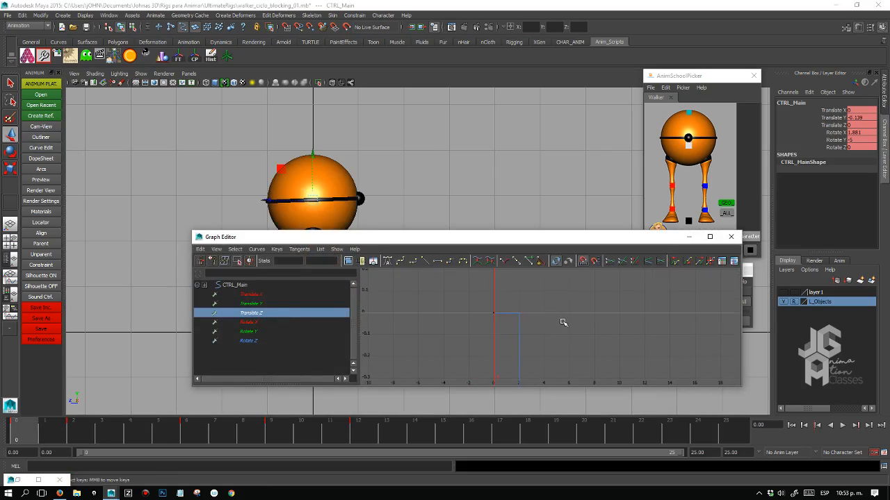
scroll(576, 327, down, 3)
alt+shift+right_drag(579, 330, 616, 336)
alt+middle_drag(615, 336, 621, 321)
scroll(619, 331, down, 3)
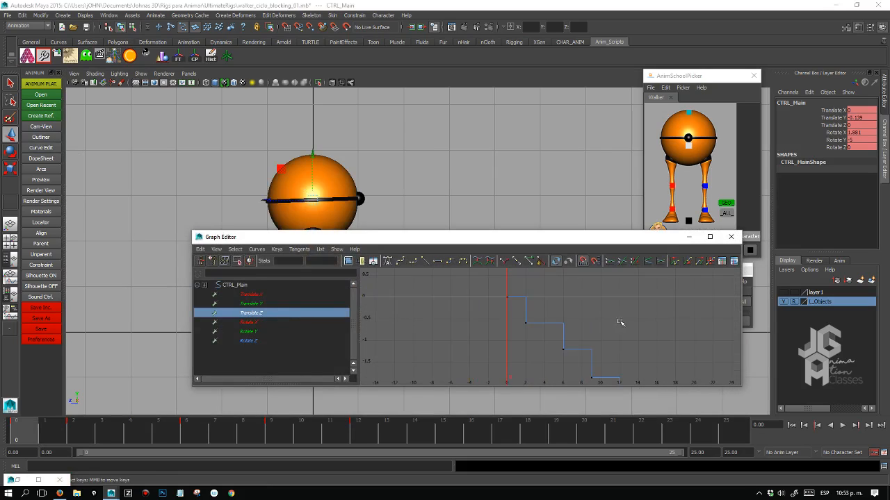
alt+shift+right_drag(620, 322, 633, 331)
alt+middle_drag(655, 351, 632, 310)
scroll(636, 321, down, 1)
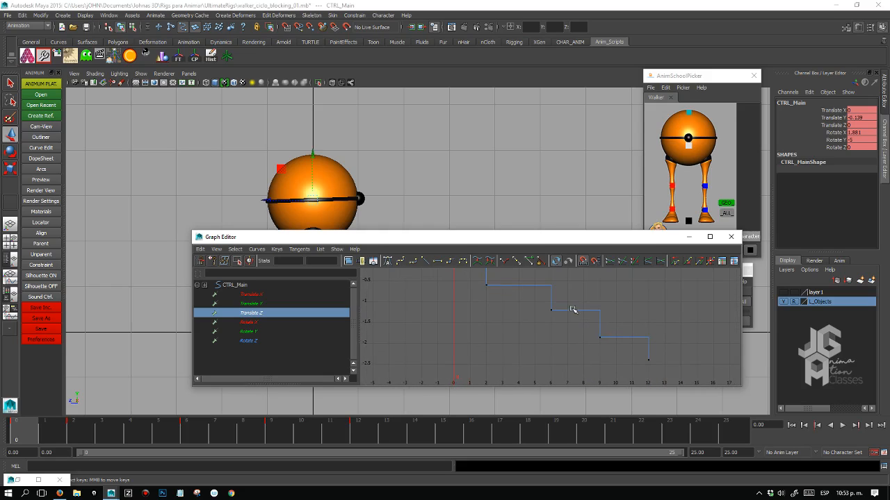
alt+middle_drag(512, 315, 511, 335)
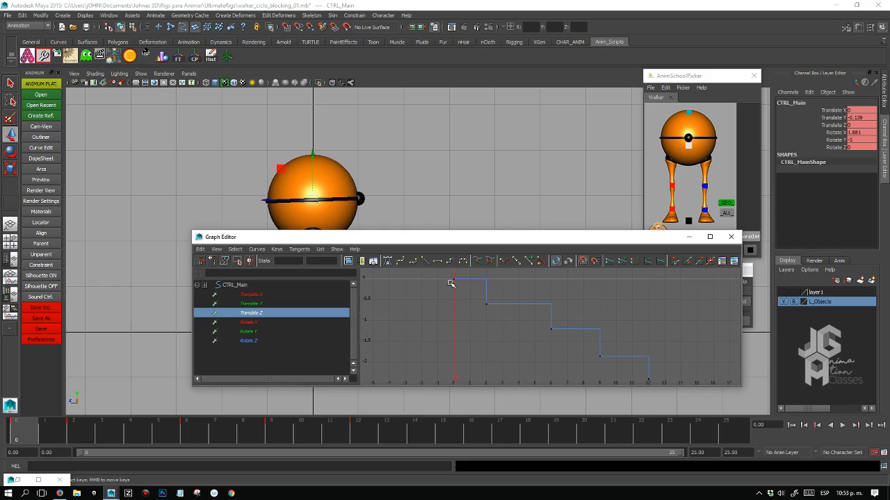
Examine the Translate Z keys at frames 9 and 12, and close the Graph Editor.
drag(450, 283, 606, 361)
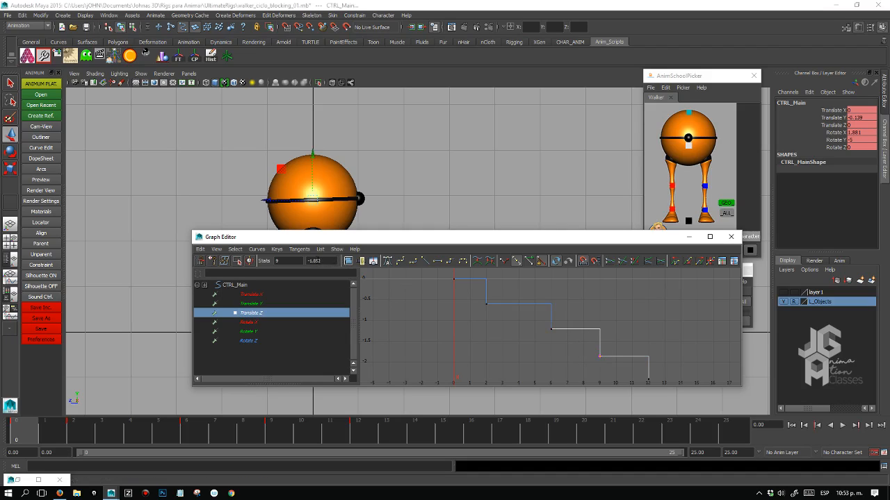
alt+middle_drag(626, 339, 606, 324)
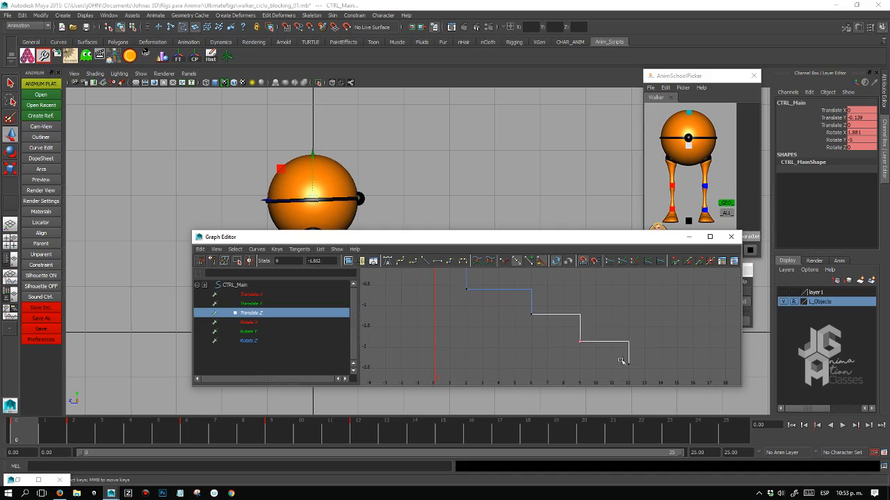
drag(619, 358, 644, 367)
click(656, 341)
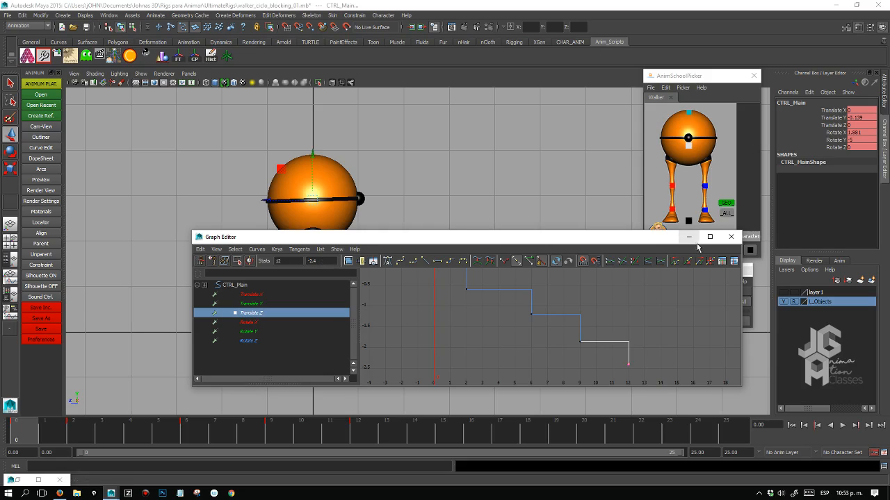
click(731, 237)
Play back the walk blocking in the side view, and stop it to review the body's forward movement.
click(690, 164)
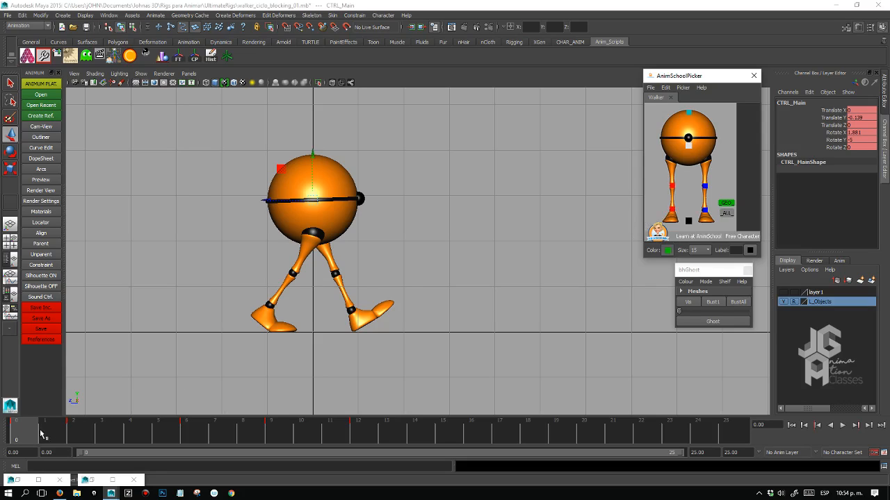
key(alt+v)
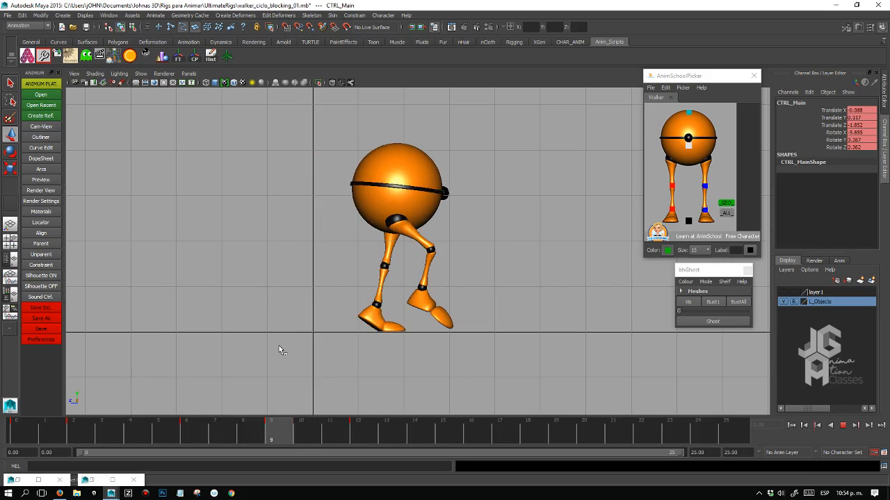
key(alt+v)
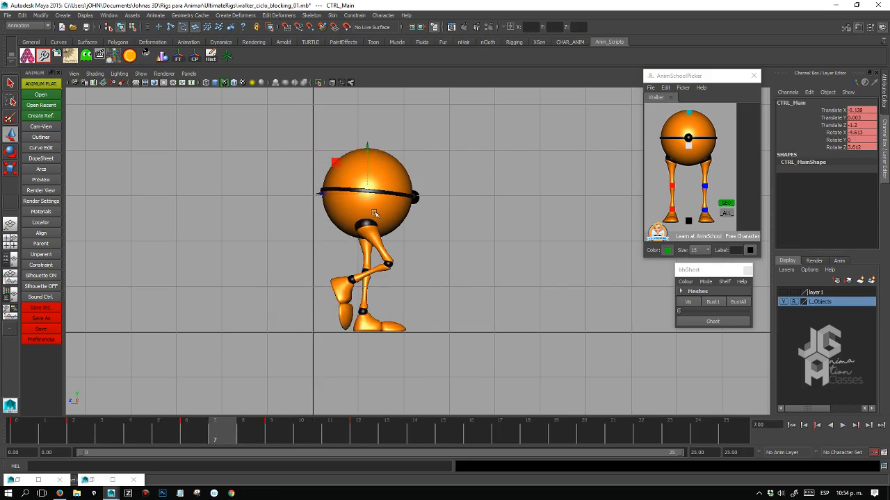
Play back the walk blocking, stop it at frame 9, and inspect the left knee control from a perspective angle.
key(alt+v)
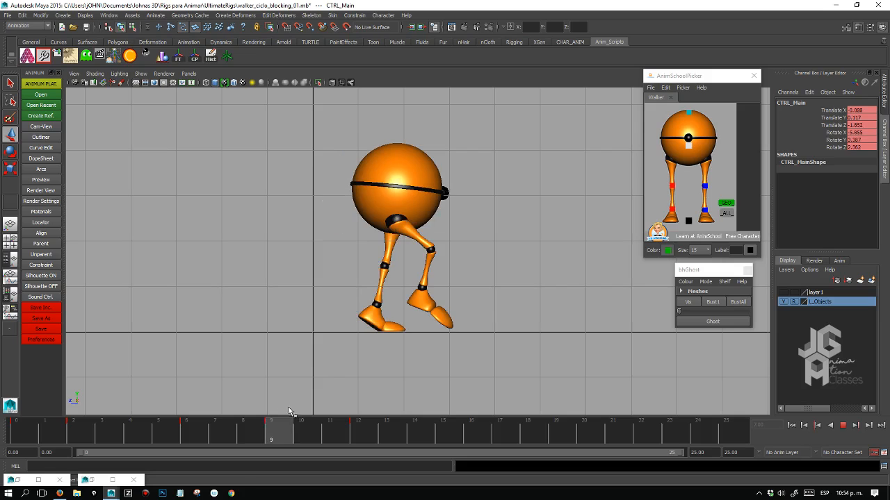
key(alt+v)
click(703, 186)
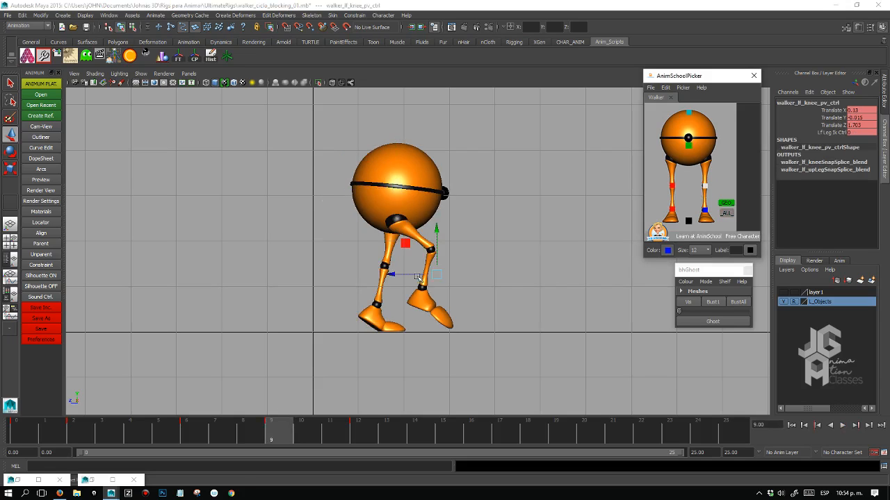
key(space)
key(space)
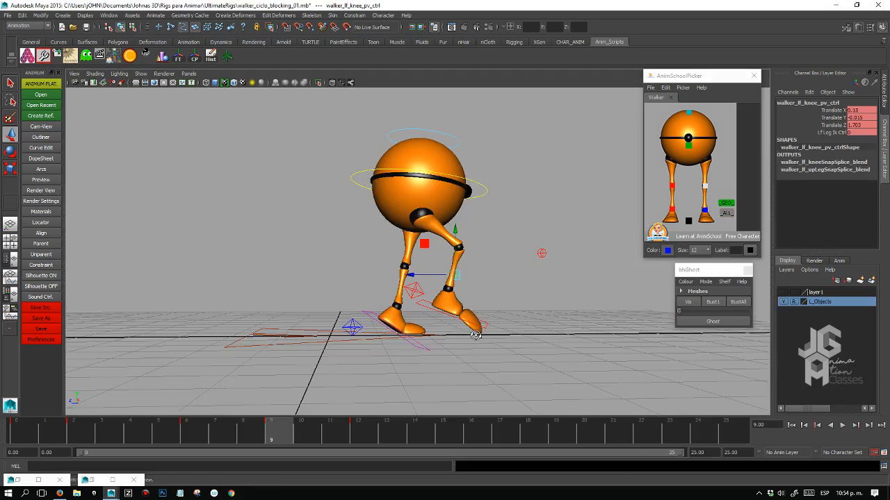
alt+drag(606, 301, 333, 269)
drag(430, 281, 645, 233)
Move the right knee control forward at frame 12 to a Translate Z of 3.387 and key it.
click(667, 185)
key(space)
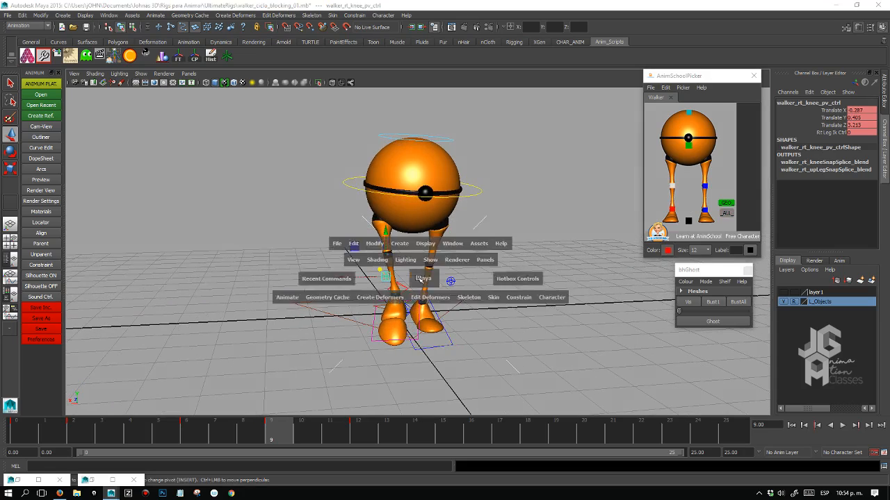
key(space)
drag(349, 219, 370, 219)
key(period)
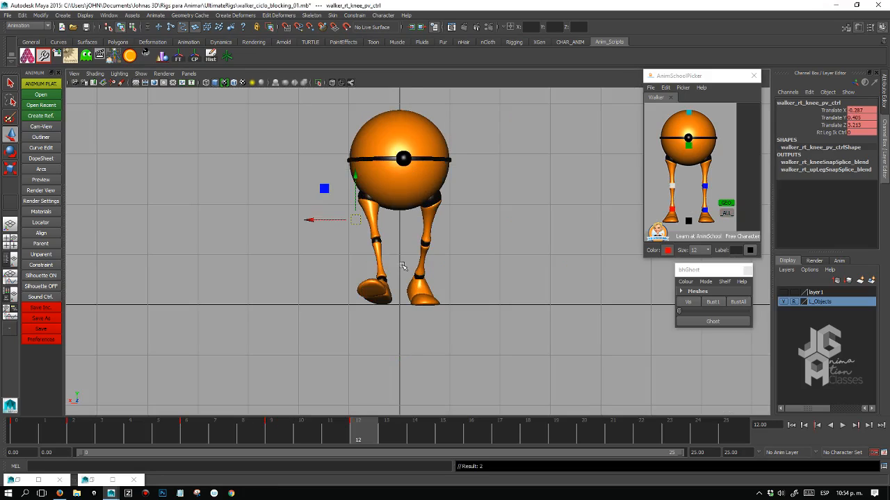
key(space)
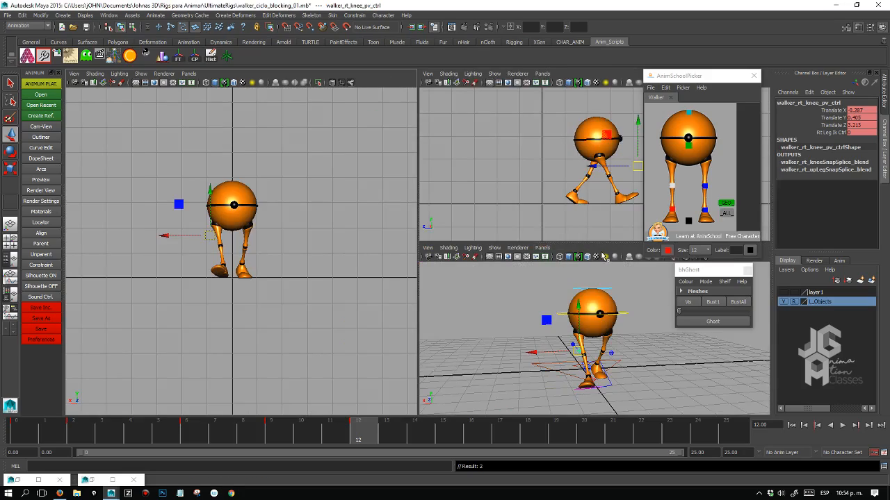
key(space)
alt+drag(410, 316, 455, 285)
alt+drag(408, 294, 398, 295)
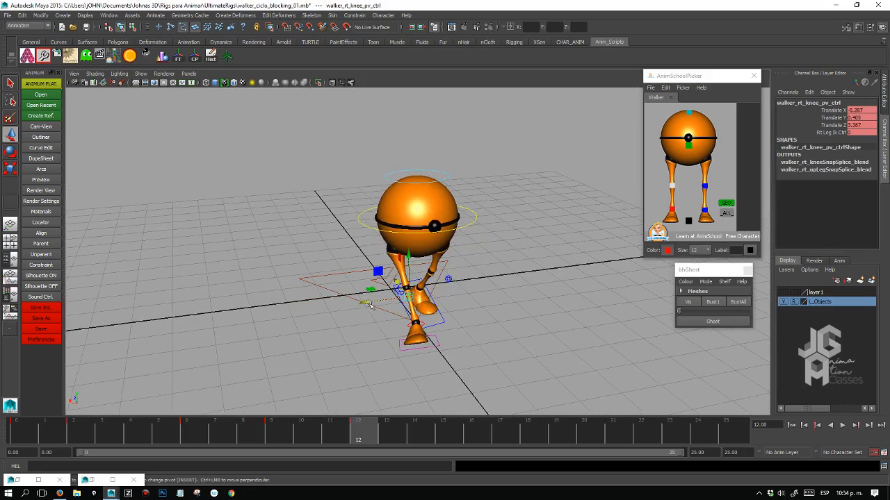
key(s)
Key the left knee control at frame 12 and play back the walk in the side view.
click(450, 278)
alt+drag(460, 280, 416, 282)
key(s)
key(s)
key(space)
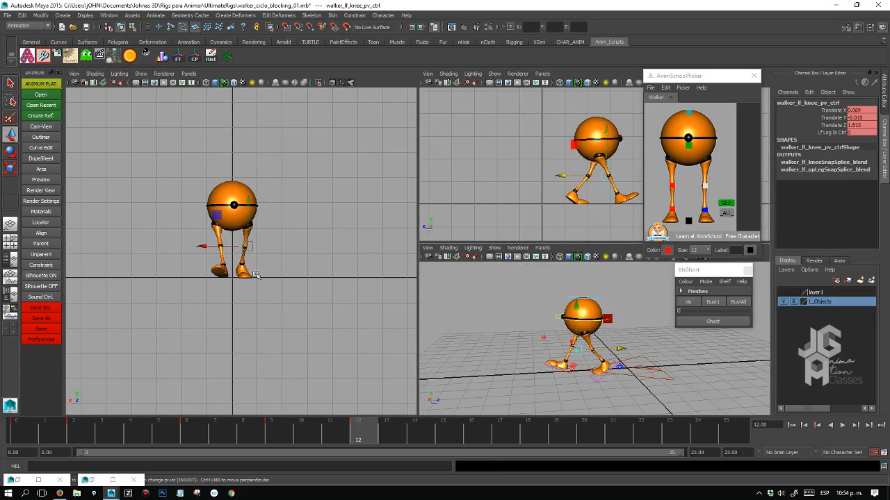
key(space)
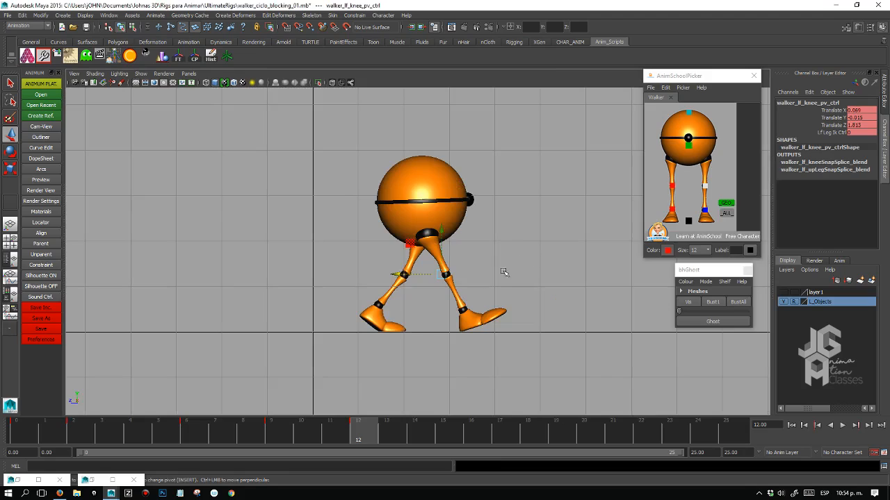
click(202, 419)
key(alt+v)
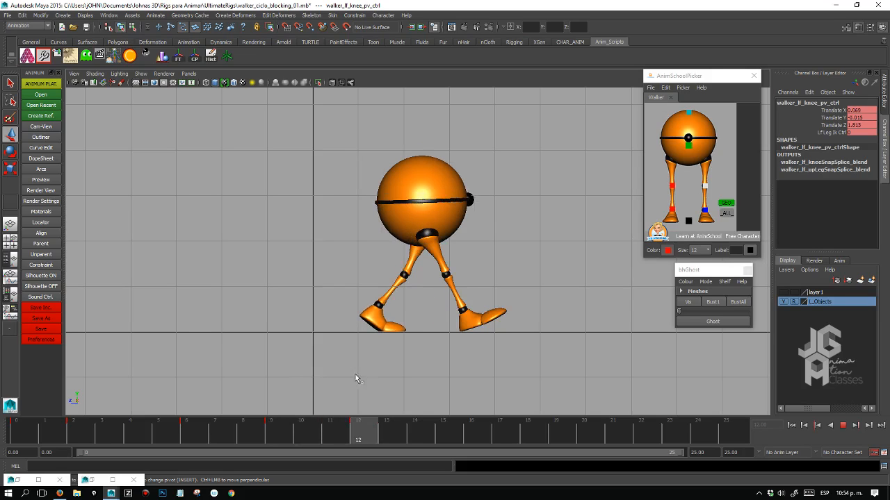
key(alt+v)
Copy the left heel control's Translate Y of -0.018 from frame 9 to frame 12, and check both frames.
alt+right_drag(395, 324, 520, 292)
alt+right_drag(379, 271, 432, 278)
alt+middle_drag(432, 278, 447, 285)
click(702, 204)
click(703, 208)
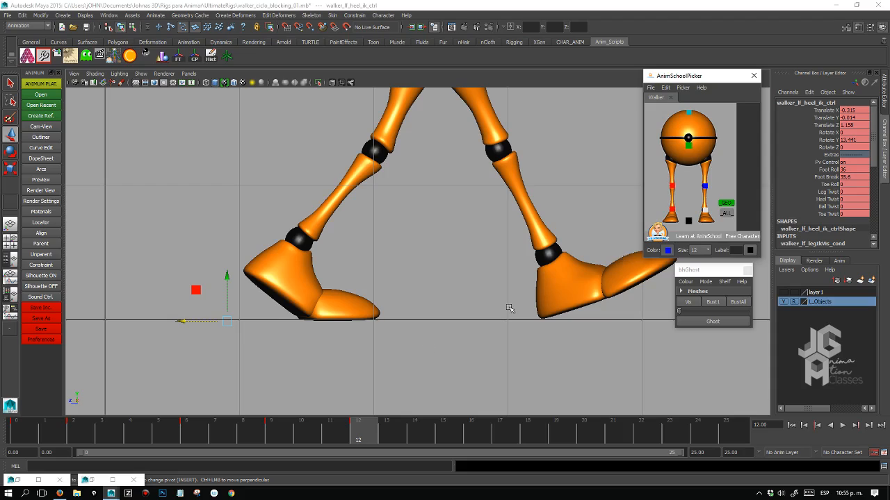
click(275, 436)
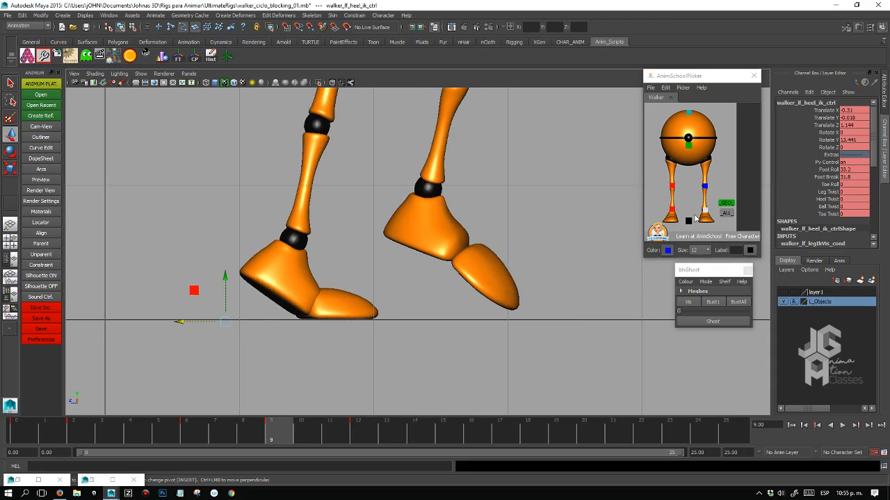
click(705, 209)
double_click(855, 117)
click(367, 435)
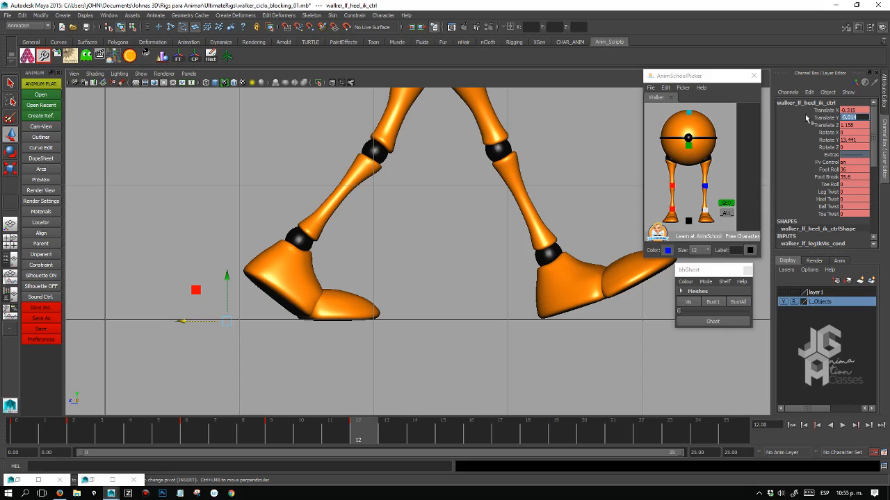
key(Return)
click(271, 426)
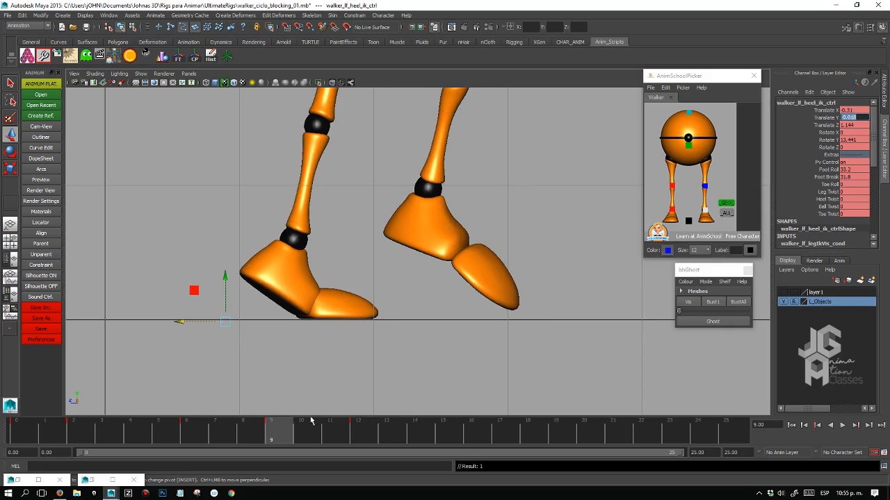
click(365, 430)
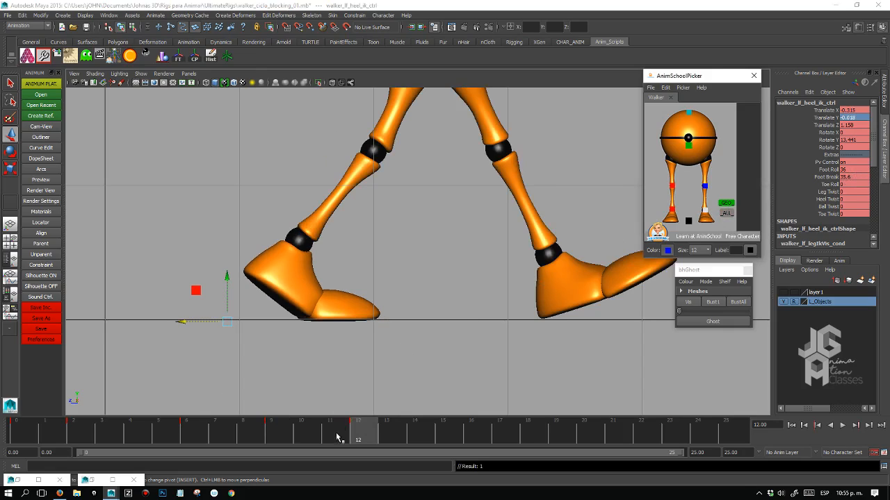
click(285, 432)
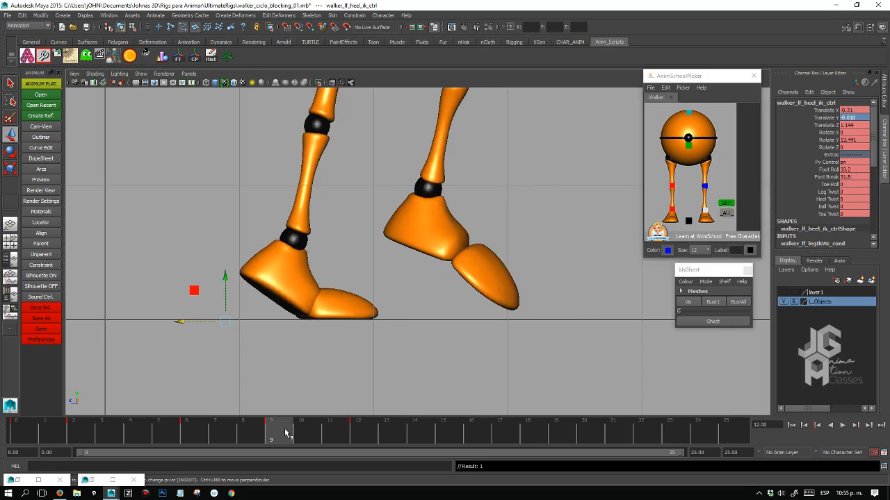
Set the left heel control's Foot Break to 32 at frames 9 and 12.
key(period)
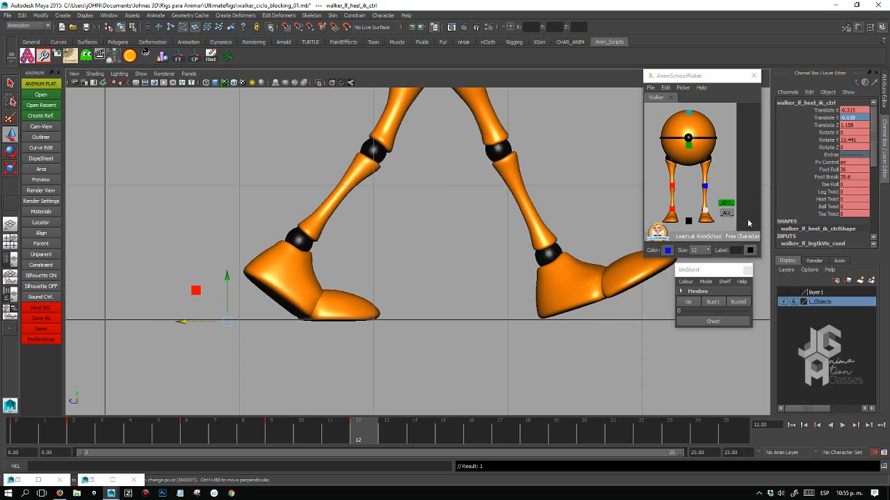
key(comma)
double_click(849, 178)
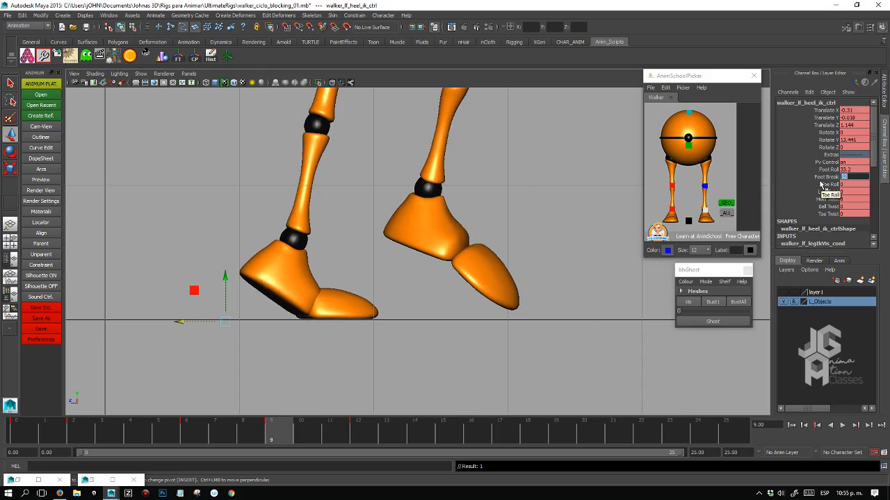
key(period)
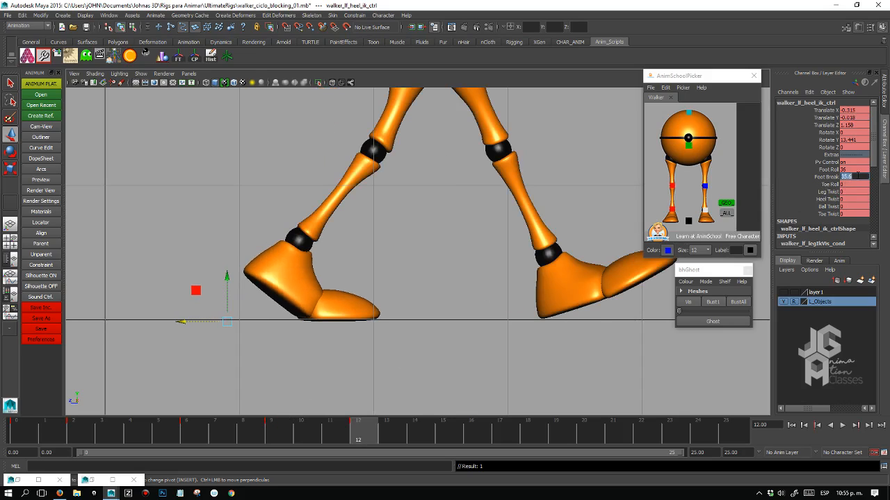
text(32)
key(Return)
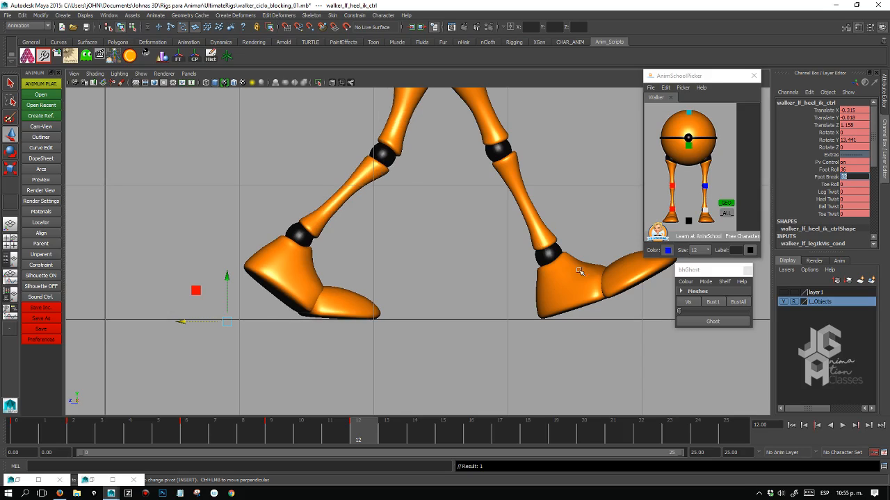
Clear the existing ghosts and create a fresh ghost outline of the walker's frame 9 pose.
scroll(426, 270, down, 5)
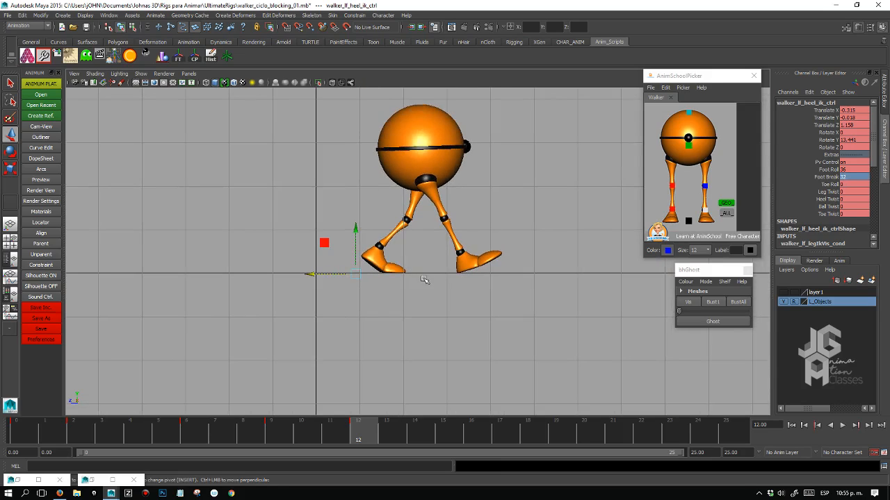
scroll(424, 279, up, 3)
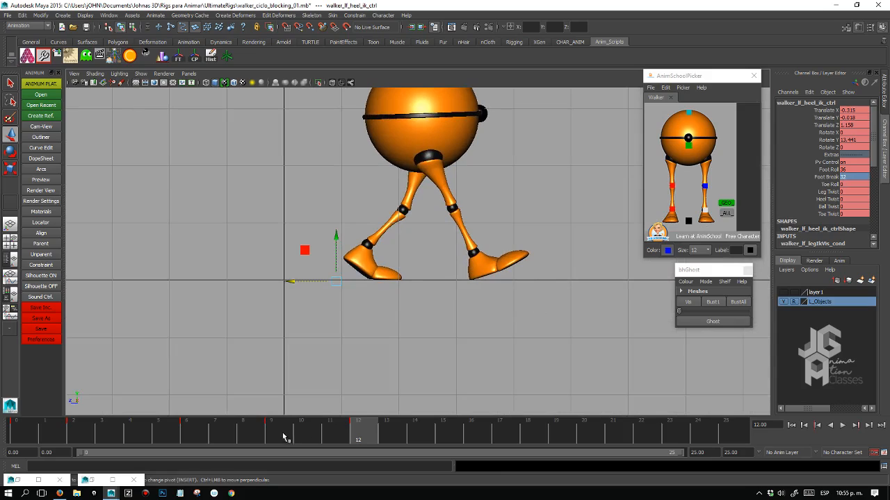
mouse_move(283, 436)
mouse_down()
mouse_move(362, 434)
mouse_move(272, 433)
mouse_up()
click(704, 301)
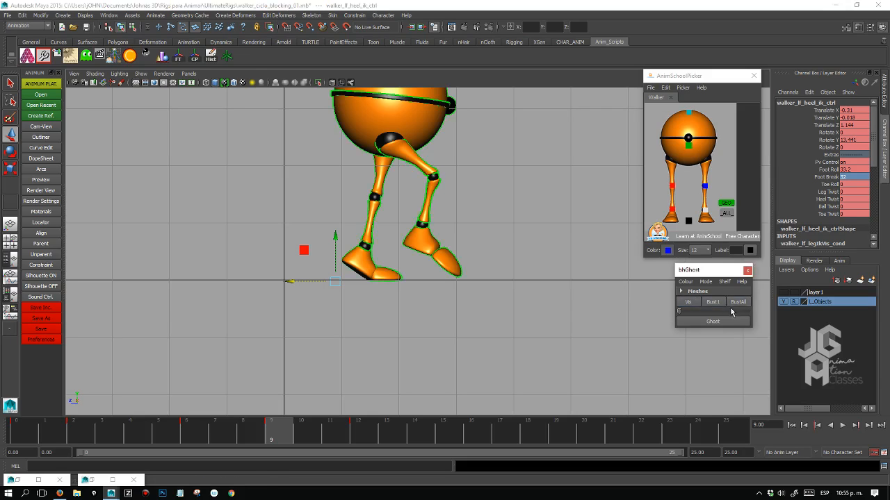
scroll(470, 302, up, 6)
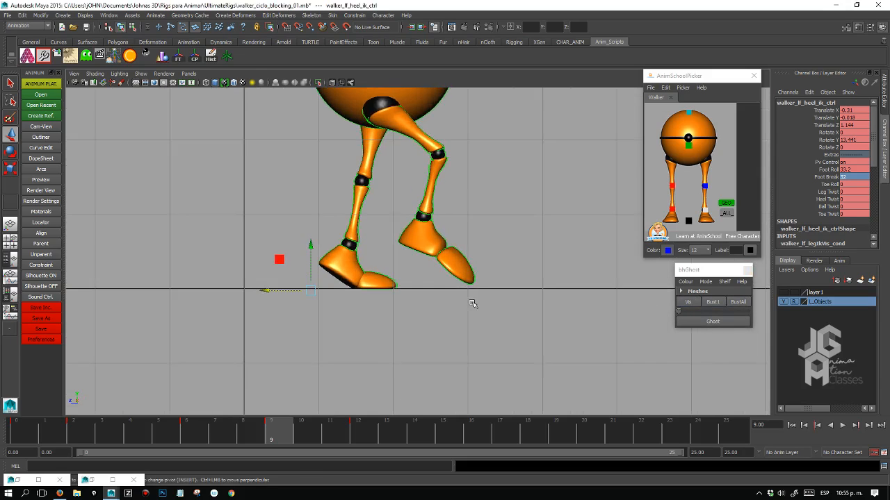
alt+right_drag(539, 311, 547, 311)
click(737, 303)
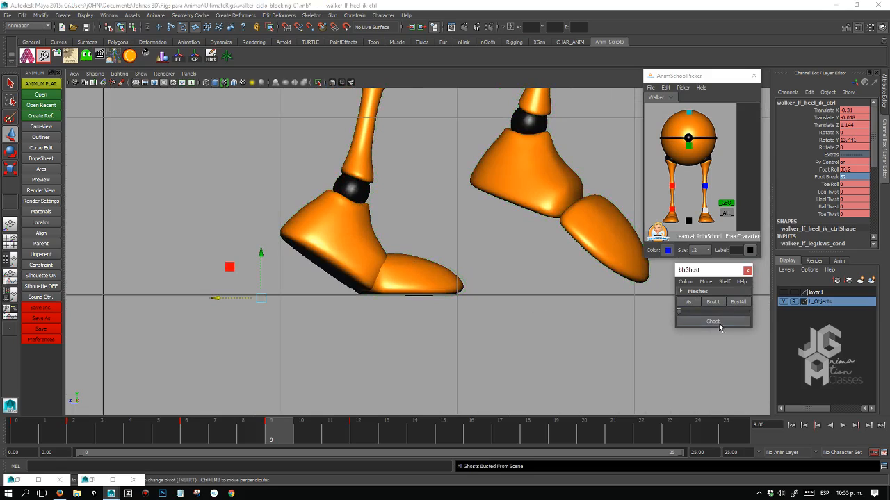
click(720, 322)
Move the left heel control at frame 12 to a Translate Z of 1.141, aligning the toe with the frame 9 ghost.
alt+right_drag(393, 341, 489, 346)
click(672, 211)
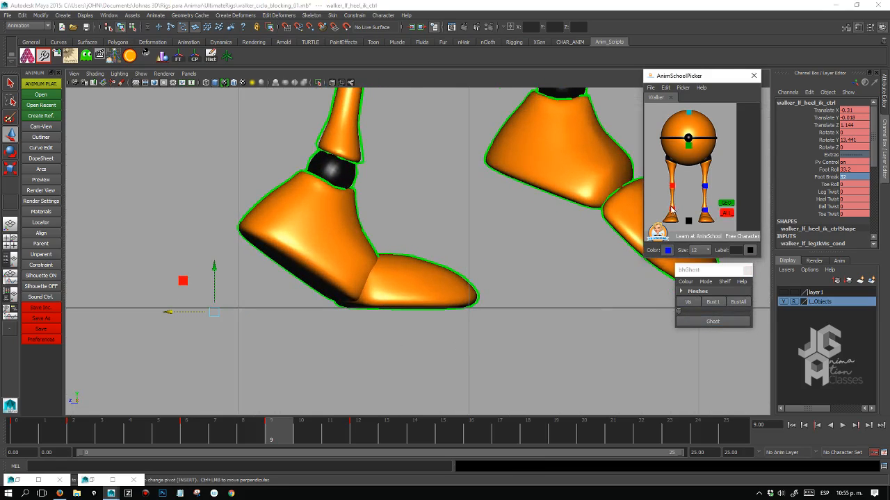
click(703, 210)
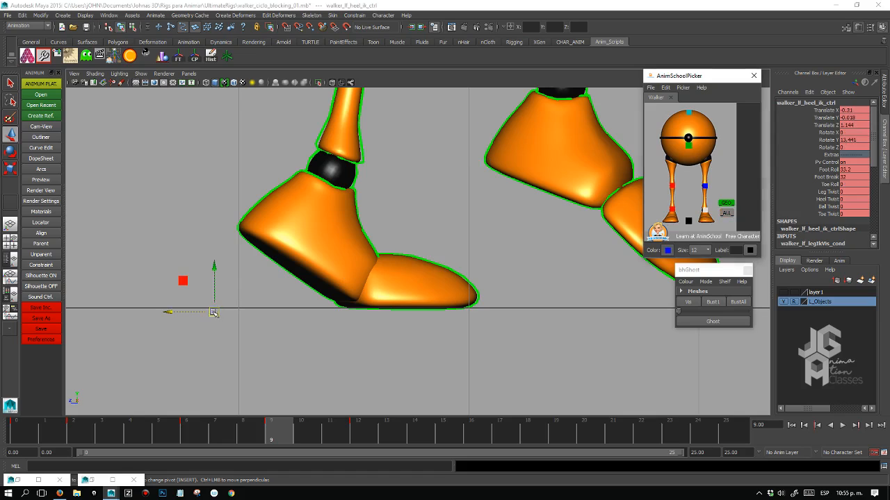
key(ctrl+z)
alt+right_drag(466, 326, 599, 314)
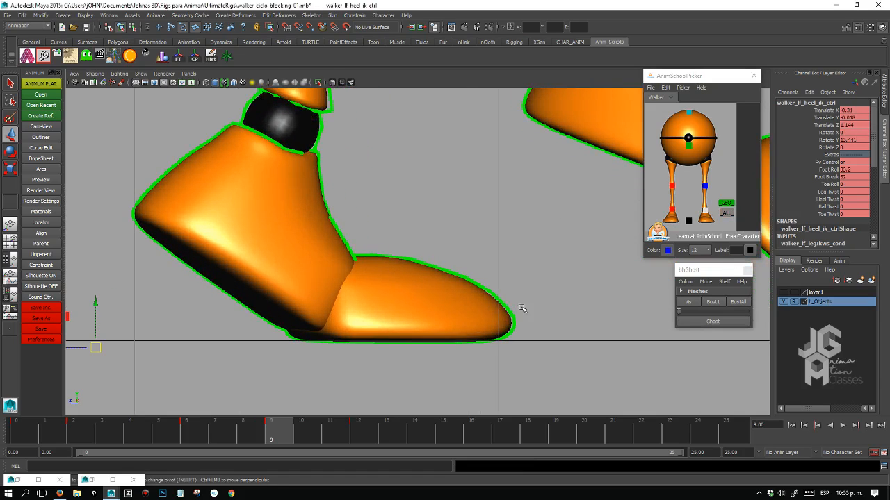
alt+middle_drag(520, 310, 505, 277)
key(period)
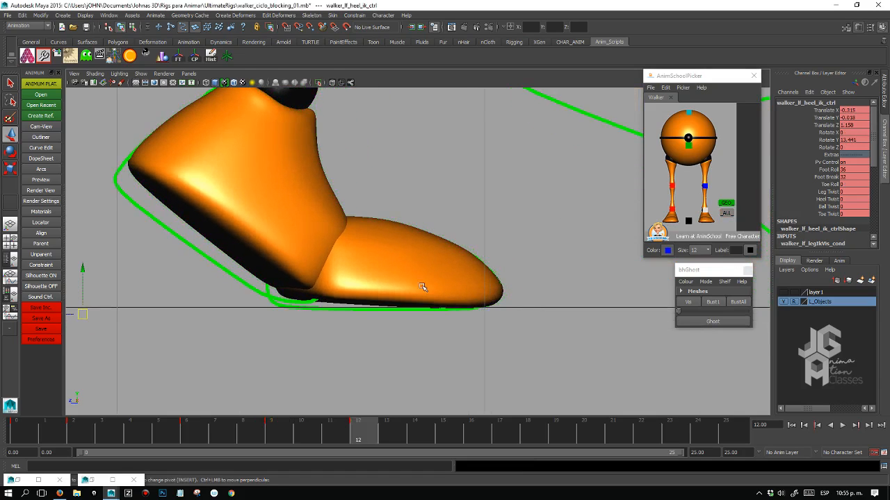
alt+middle_drag(230, 308, 282, 304)
drag(92, 310, 88, 311)
Flip between frames 9 and 12 to compare the left foot's toe contact against the ghost outline.
key(comma)
key(period)
key(comma)
key(period)
key(comma)
key(period)
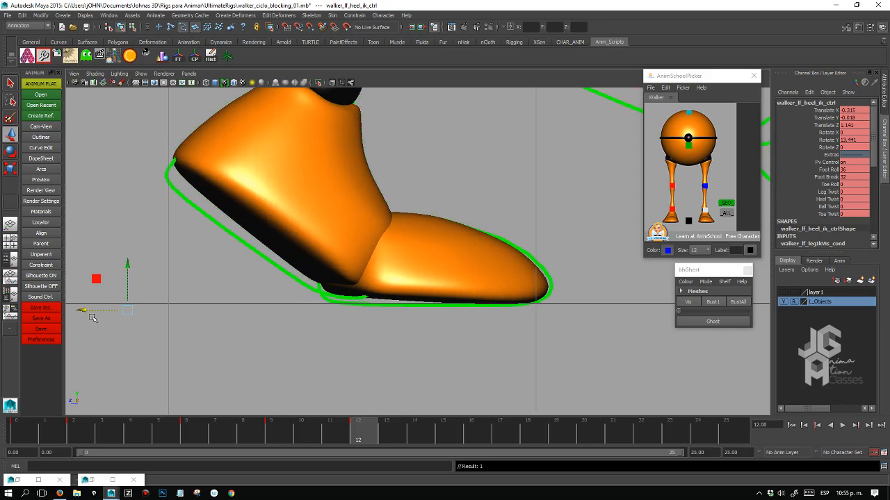
key(comma)
key(period)
key(comma)
key(period)
key(comma)
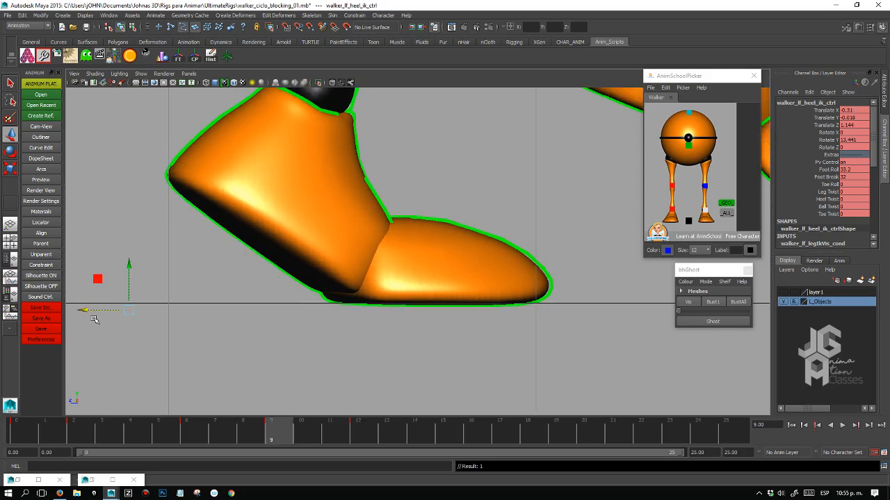
key(period)
key(comma)
key(period)
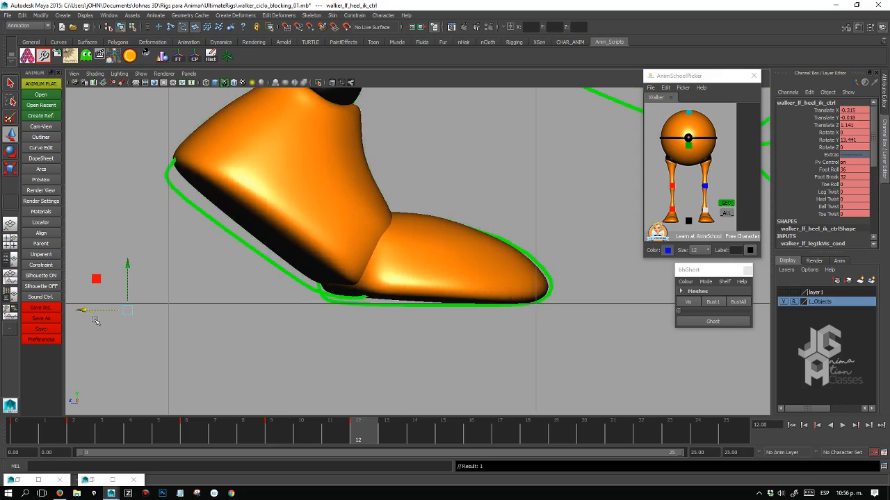
Compare the rear foot's toe contact up close at frame 0 and frame 12 in the side view.
click(19, 423)
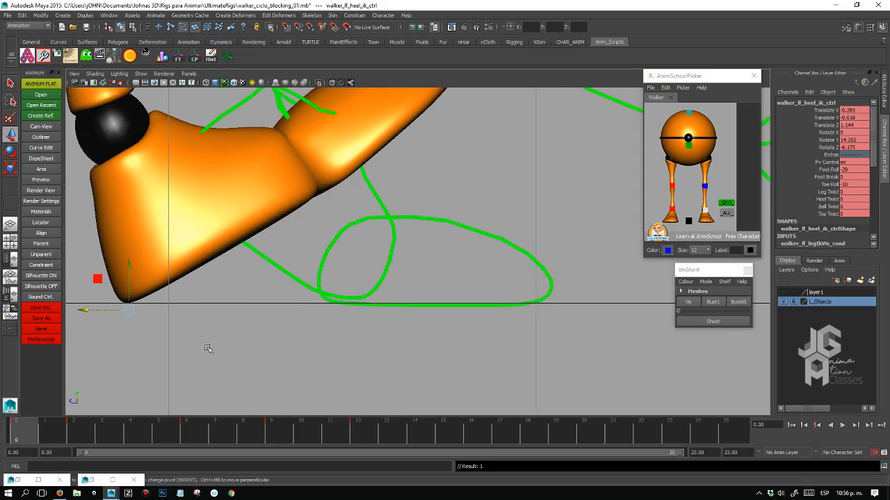
alt+middle_drag(389, 285, 618, 260)
alt+middle_drag(149, 316, 556, 282)
mouse_move(299, 285)
alt+middle_down()
mouse_move(371, 294)
mouse_move(440, 276)
mouse_move(376, 283)
alt+middle_up()
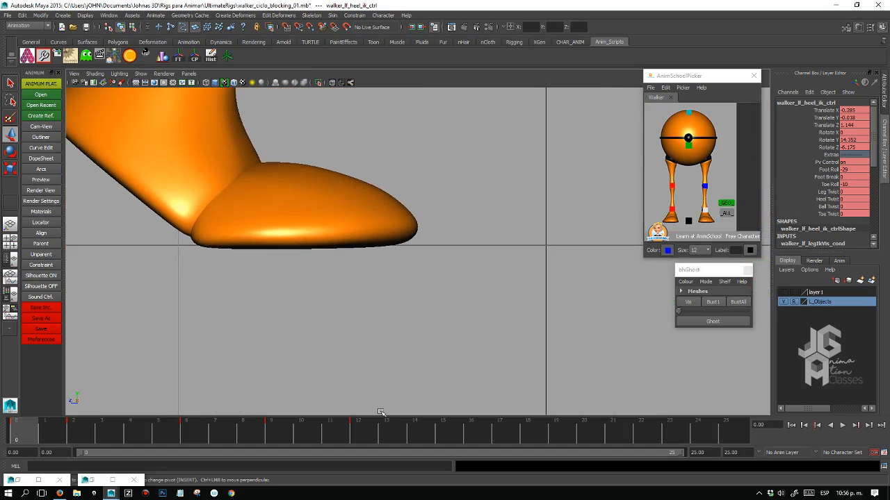
click(363, 436)
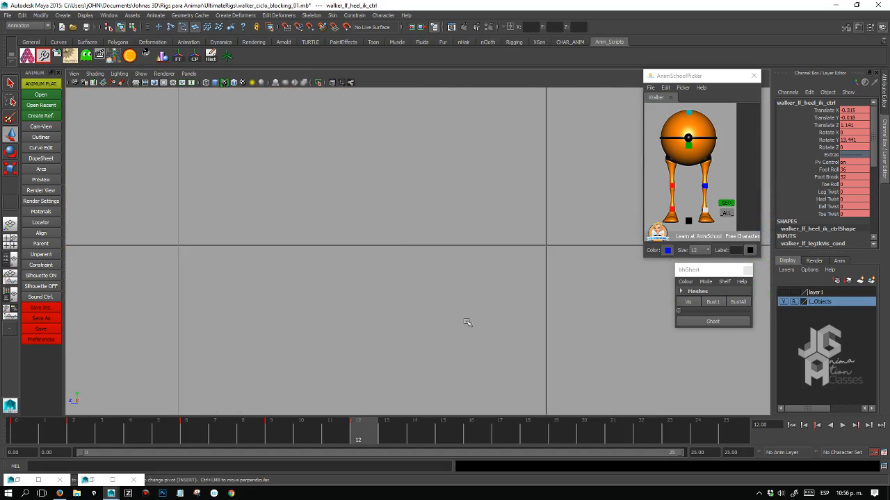
mouse_move(629, 252)
alt+middle_down()
mouse_move(451, 278)
mouse_move(306, 286)
alt+middle_up()
alt+middle_drag(640, 269, 333, 269)
alt+middle_drag(541, 261, 308, 265)
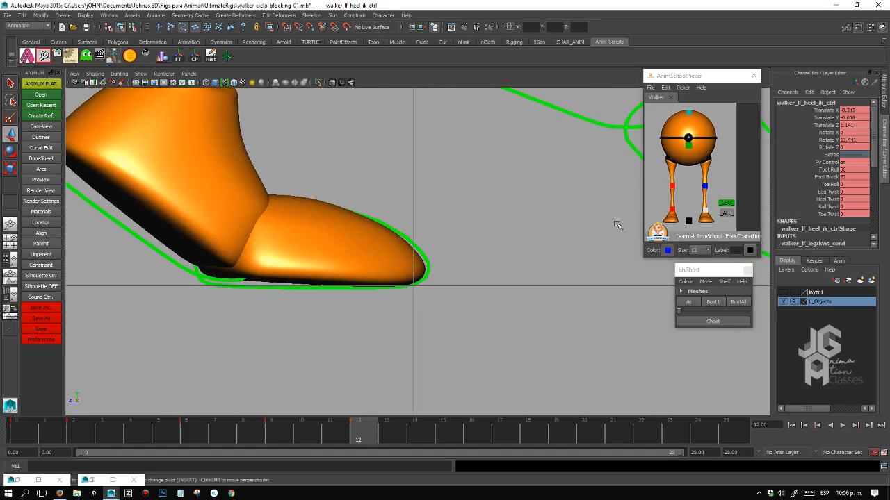
alt+middle_drag(336, 306, 458, 303)
alt+right_drag(508, 288, 549, 274)
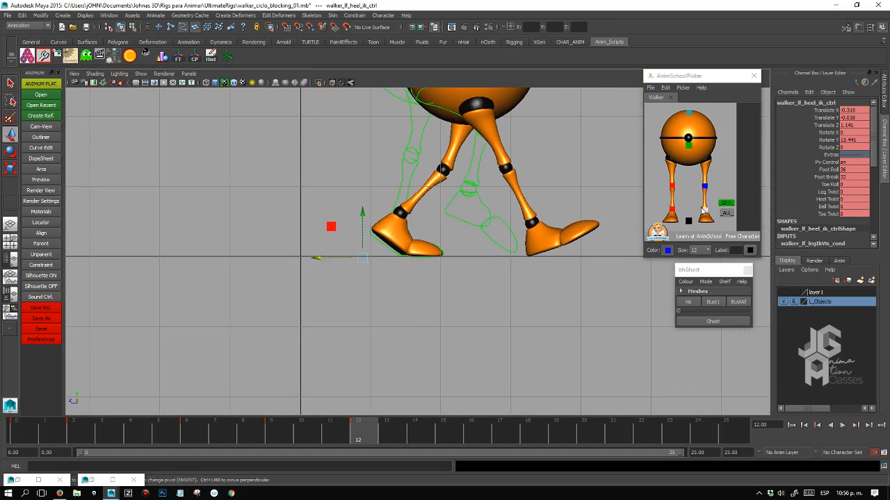
Set the left heel control's Foot Break to 33.8 at frame 12 and check the sole by flipping against frame 9.
click(701, 210)
alt+right_drag(499, 266, 550, 275)
click(825, 177)
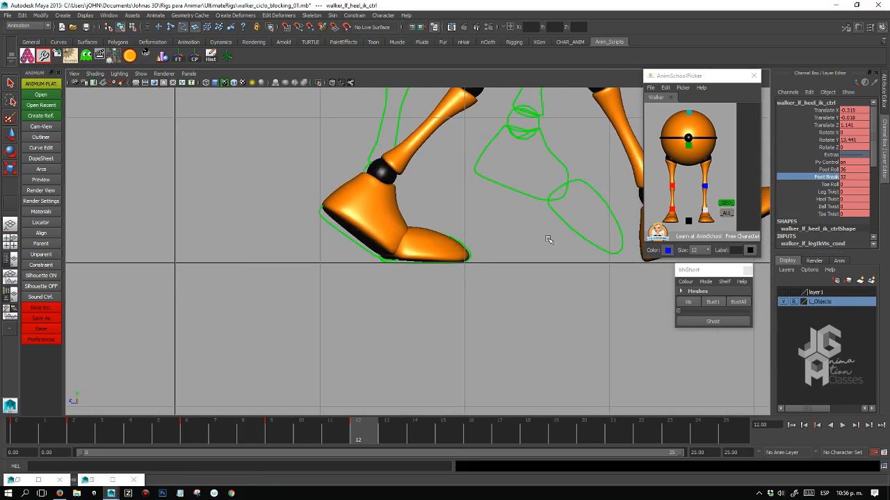
middle_drag(477, 256, 484, 257)
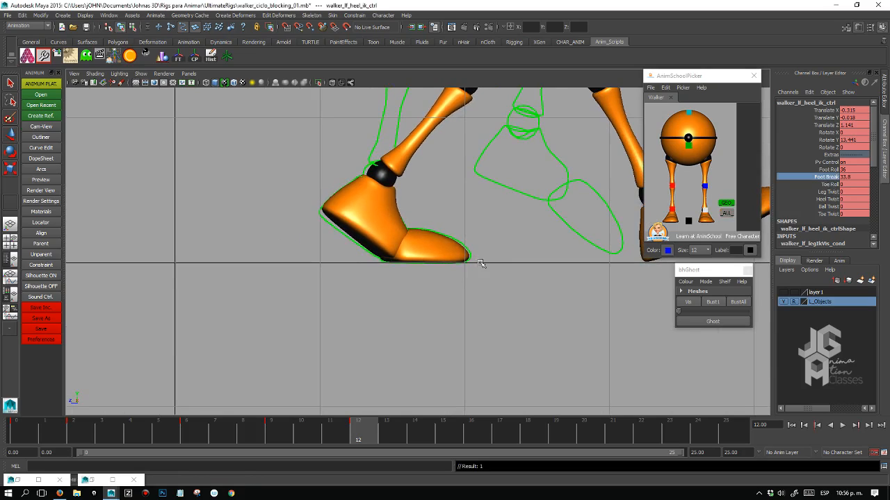
key(comma)
key(period)
key(comma)
key(period)
key(comma)
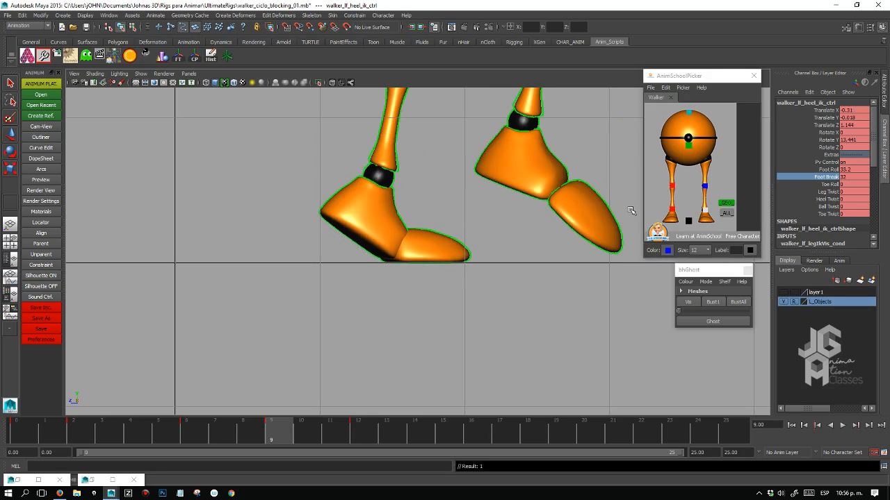
key(period)
key(comma)
key(period)
key(comma)
key(period)
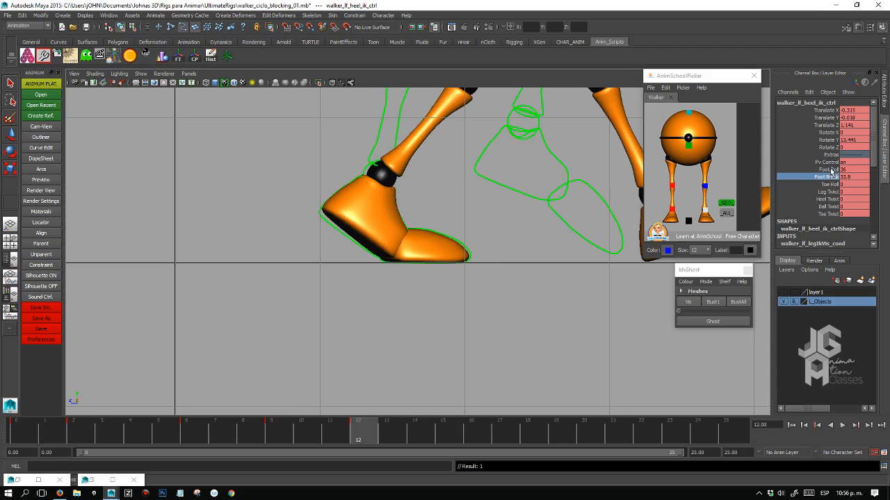
Set the left heel control's Foot Roll to 35.5 at frame 12 and compare the foot with the frame 9 ghost.
click(829, 170)
middle_drag(488, 247, 482, 246)
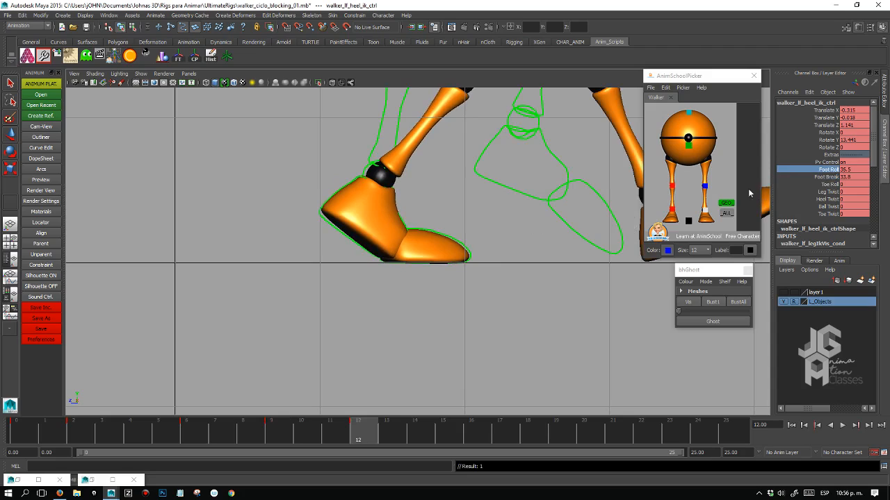
key(comma)
key(period)
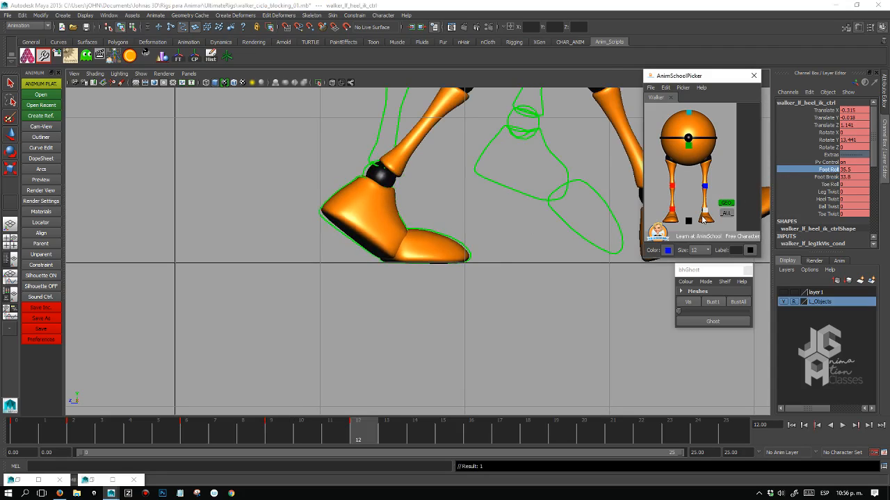
key(comma)
key(period)
alt+right_drag(432, 284, 570, 302)
key(comma)
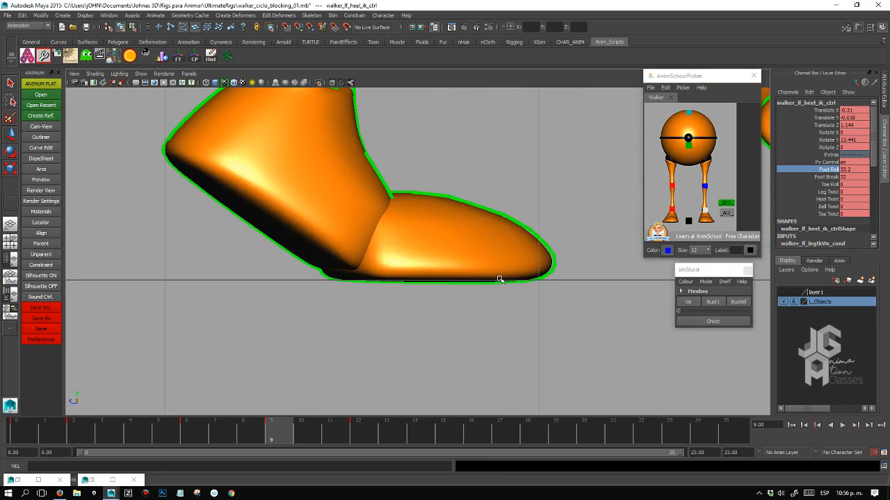
key(period)
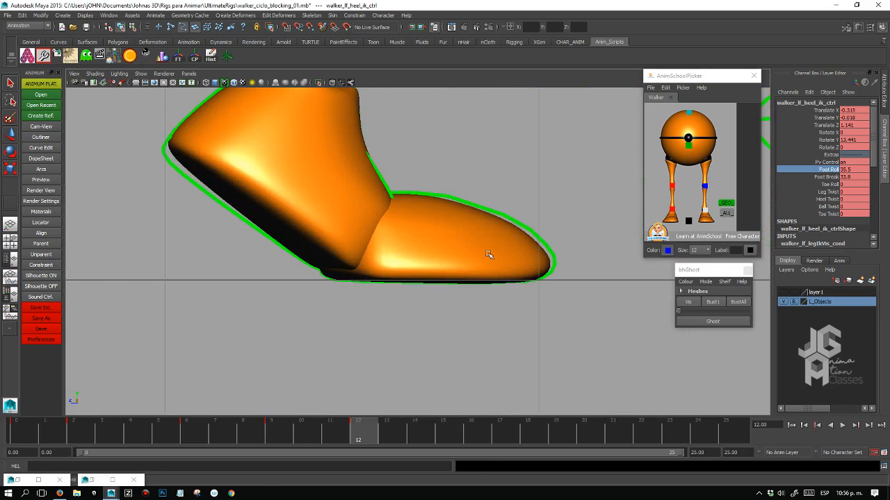
Raise the left heel control to a Translate Y of -0.013 at frame 12 and check it against frame 9.
key(w)
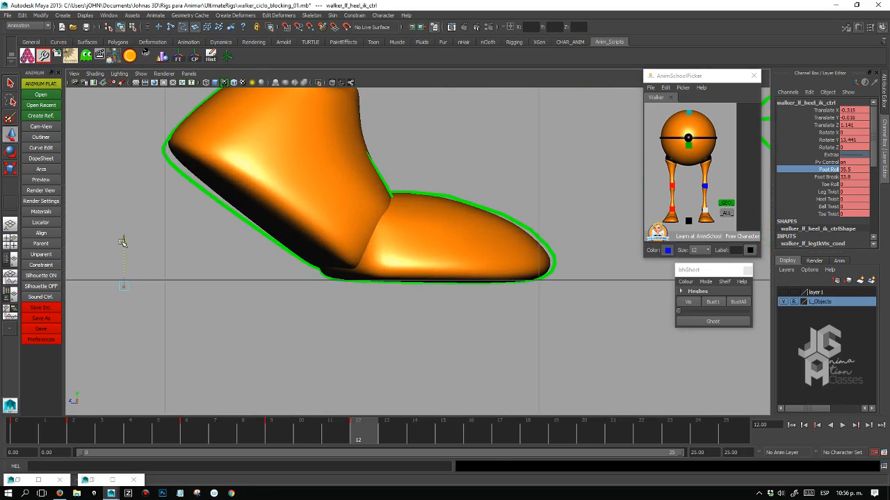
drag(121, 242, 122, 241)
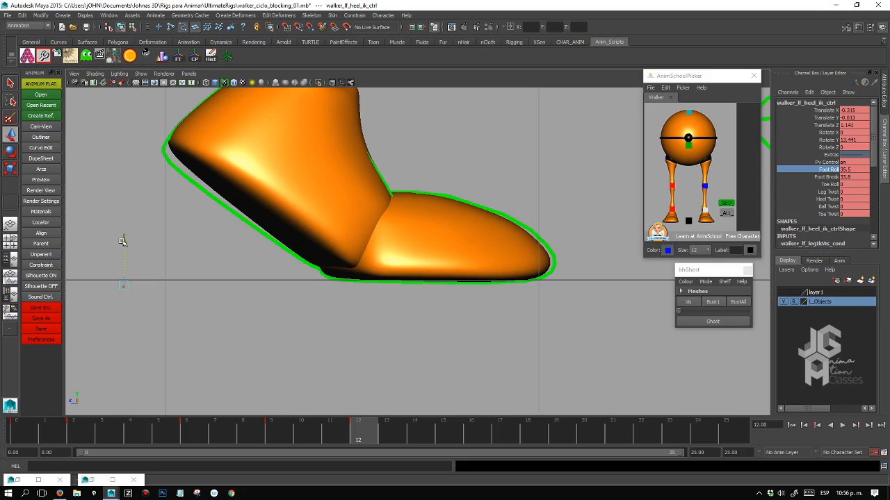
key(comma)
key(period)
key(comma)
key(period)
key(comma)
Play the walk in the front view and scrub back from frame 12 to frame 9 in the side view.
key(space)
key(space)
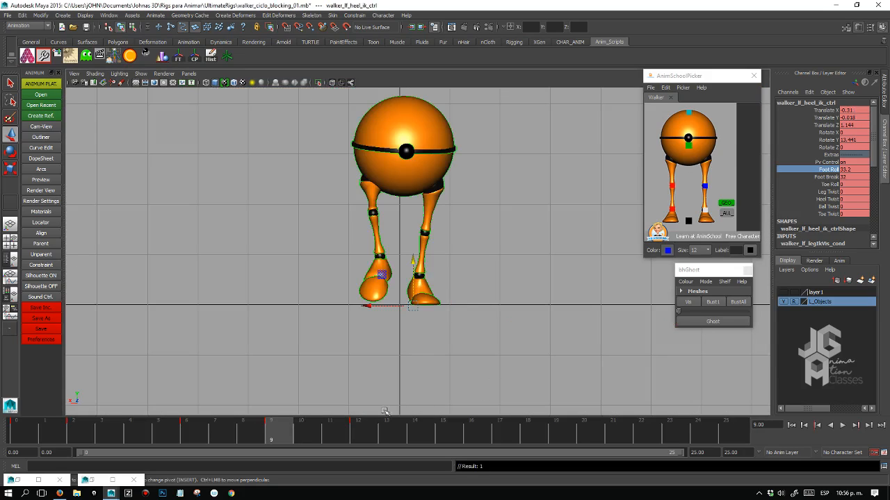
key(alt+v)
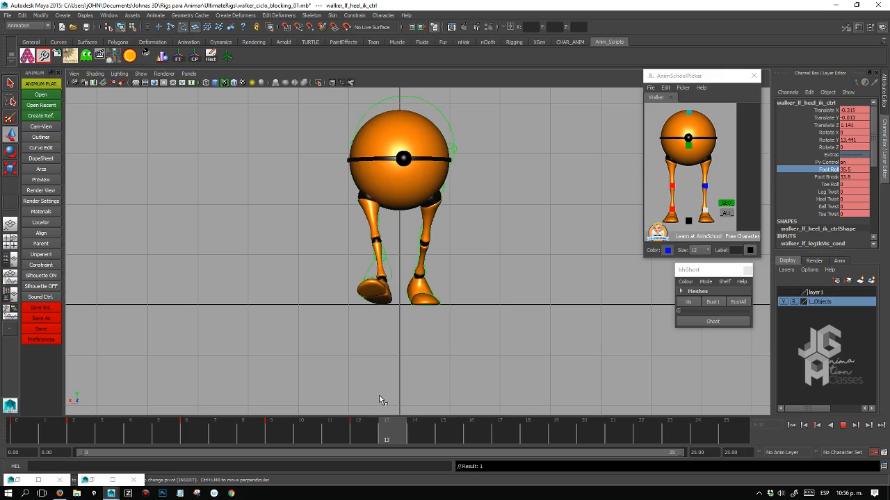
key(alt+v)
key(space)
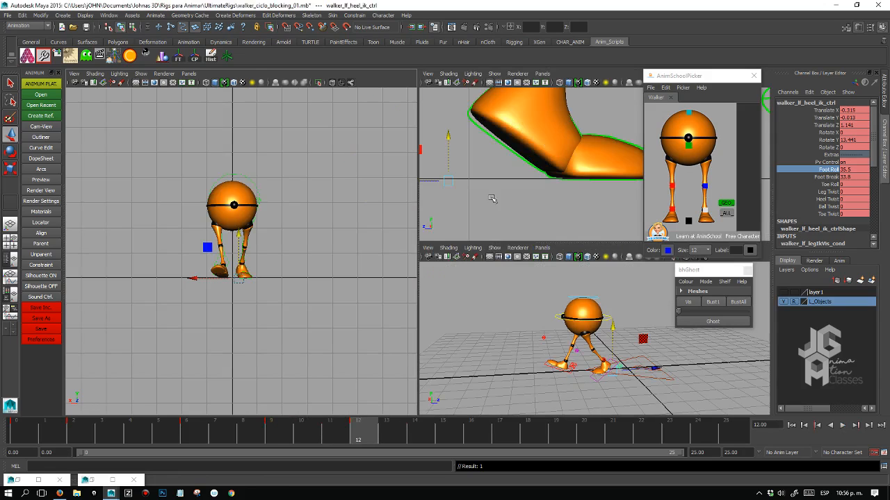
key(space)
scroll(515, 237, down, 5)
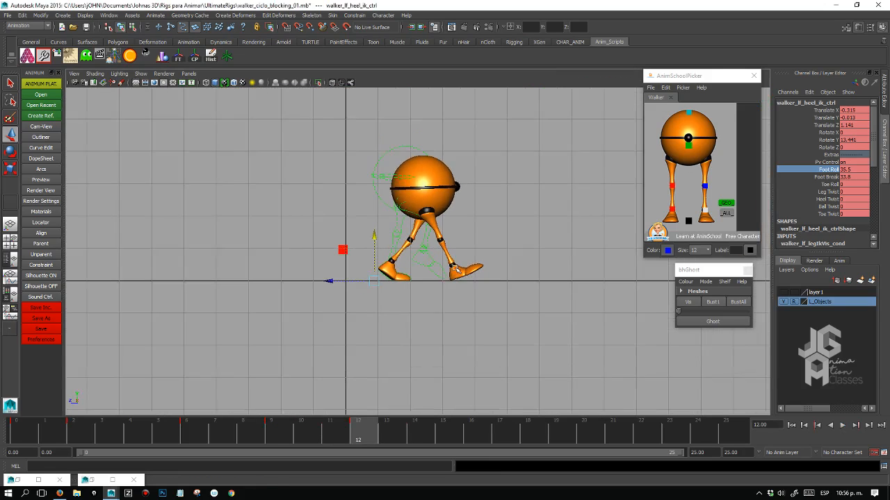
mouse_move(363, 431)
mouse_down()
mouse_move(4, 392)
mouse_move(311, 363)
mouse_move(452, 338)
mouse_move(199, 353)
mouse_move(305, 356)
mouse_move(398, 341)
mouse_move(290, 345)
mouse_up()
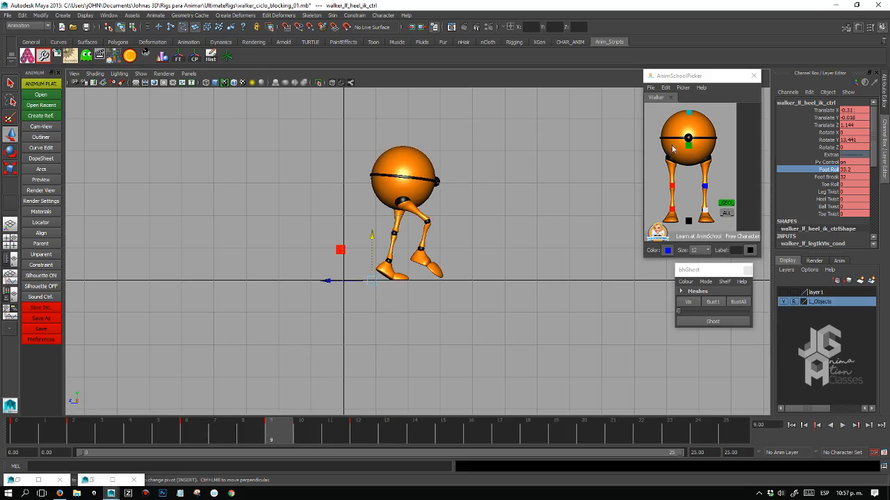
Try shifting the main body control slightly forward to a Translate Z of -1.881 at frame 9.
click(356, 176)
key(q)
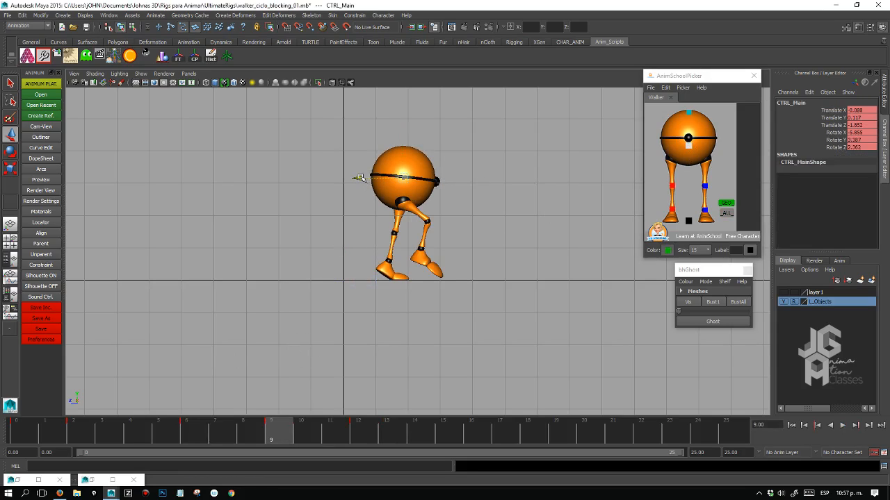
key(w)
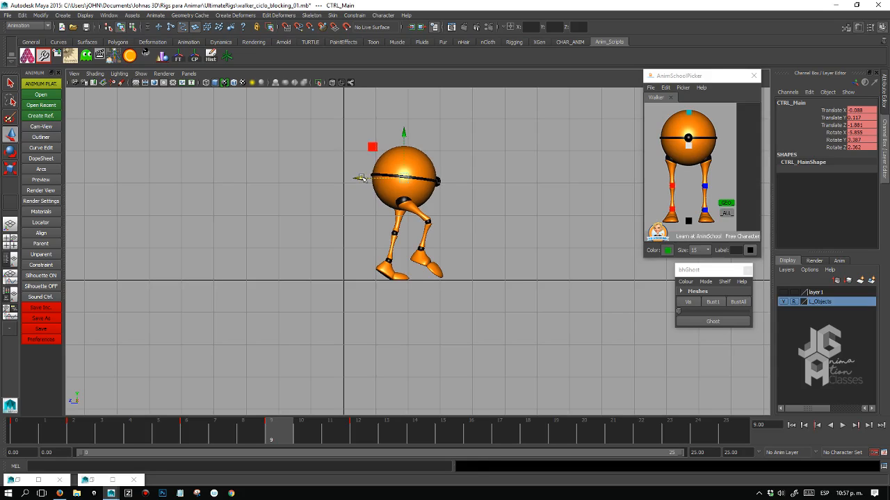
key(comma)
key(period)
key(period)
drag(374, 190, 378, 192)
key(ctrl+z)
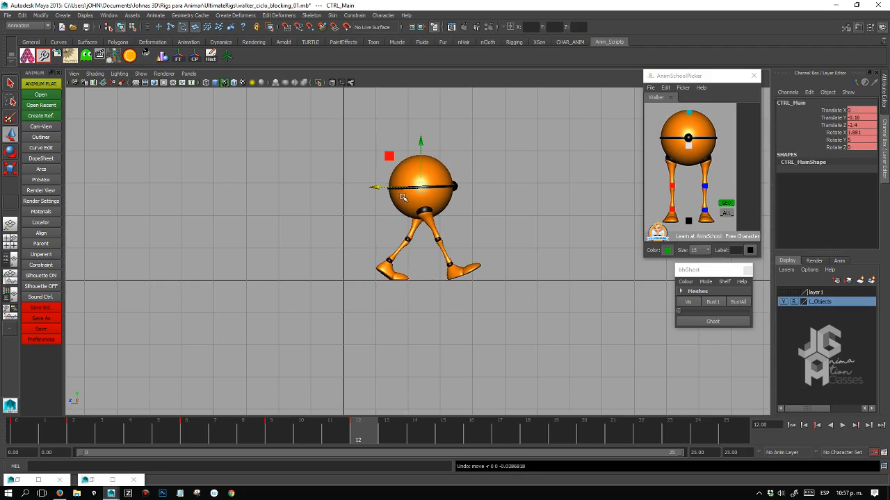
key(comma)
key(ctrl+z)
key(comma)
key(comma)
key(period)
key(ctrl+z)
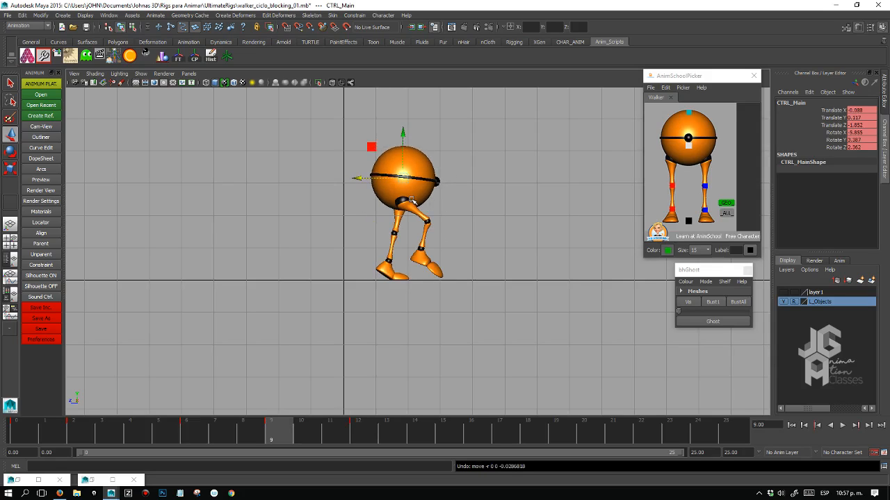
Step through the keyed poses from frame 0 to 12 in the side view to examine the body and right foot's motion.
key(comma)
key(comma)
key(comma)
key(comma)
key(comma)
key(period)
key(period)
key(period)
key(period)
key(period)
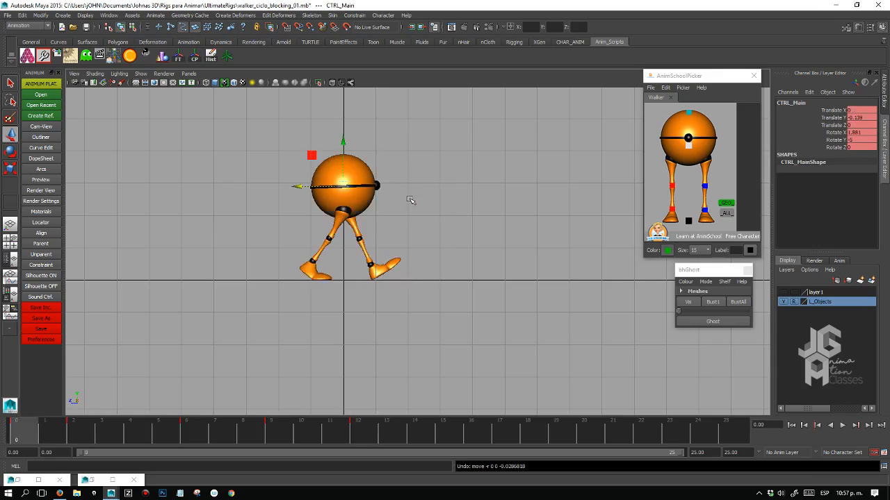
key(period)
key(comma)
key(period)
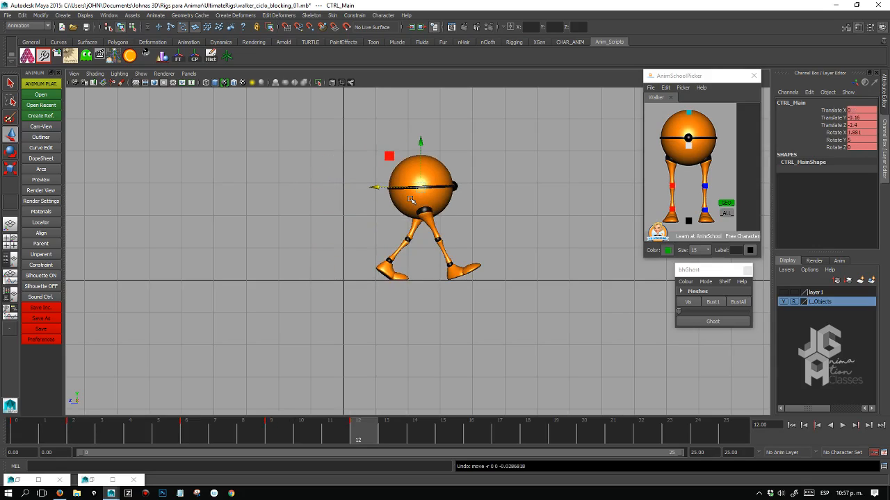
key(period)
key(comma)
key(period)
key(comma)
key(comma)
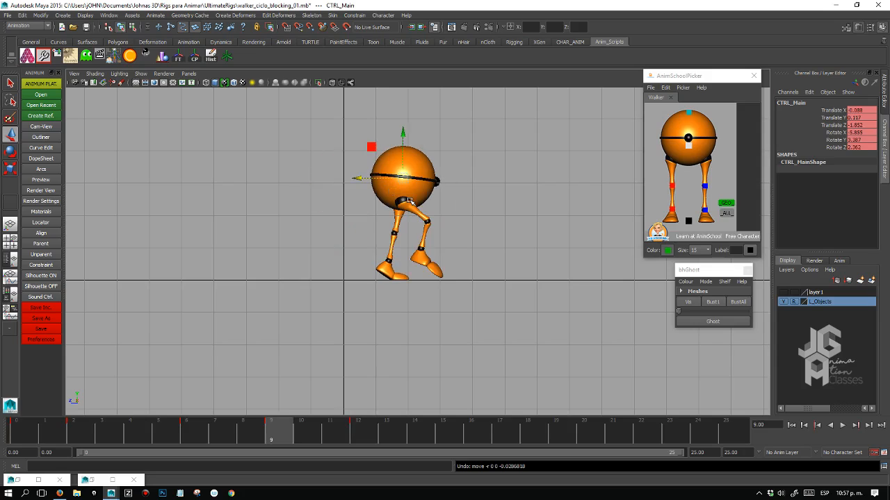
key(period)
key(comma)
key(period)
key(period)
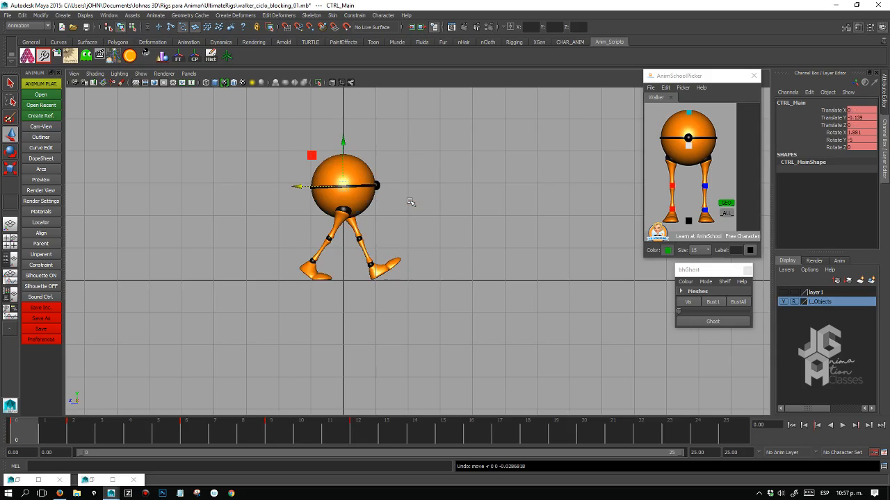
key(comma)
key(period)
key(comma)
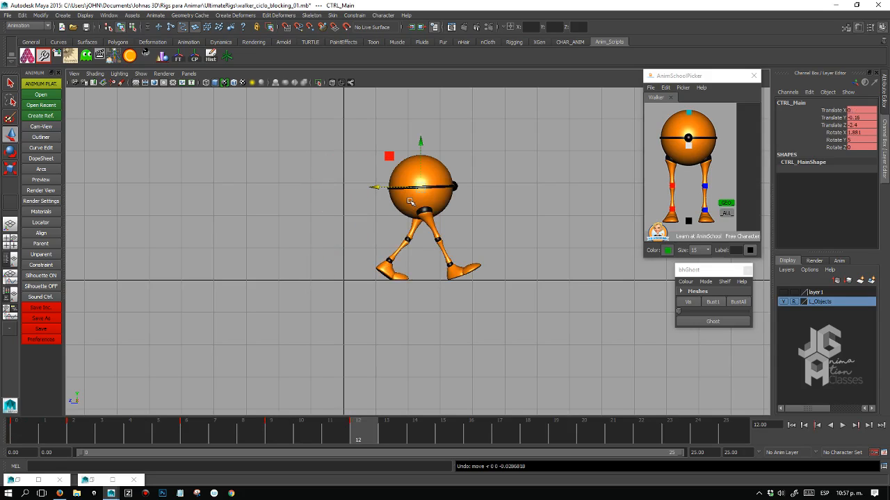
key(comma)
key(period)
key(comma)
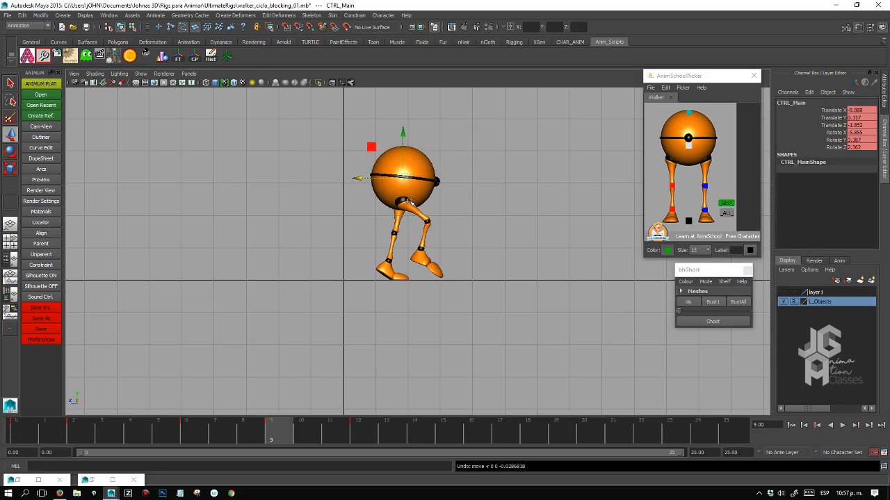
click(672, 207)
key(comma)
key(period)
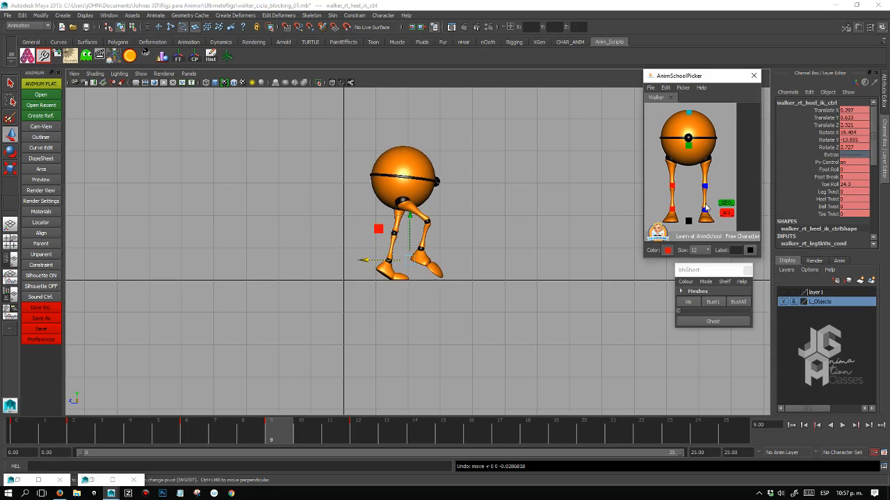
Examine the planted left foot at frames 6 and 9 with its heel control selected, using a front-view close-up.
click(705, 208)
key(comma)
key(period)
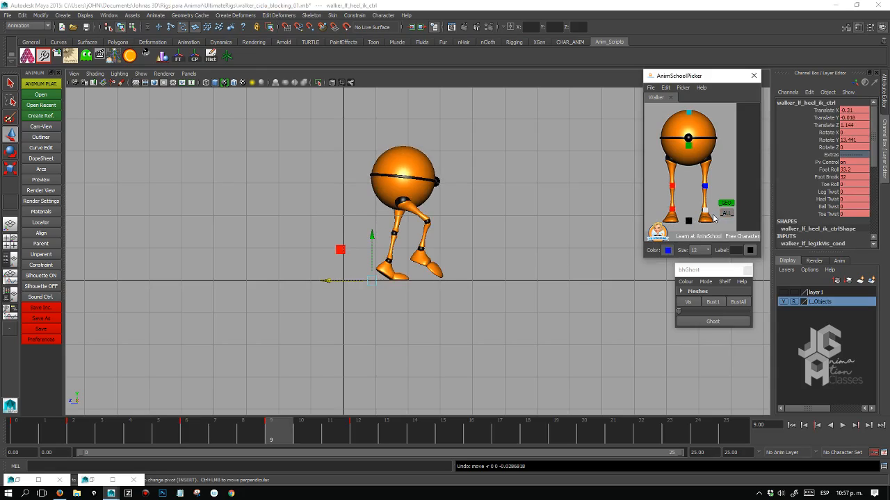
key(comma)
key(space)
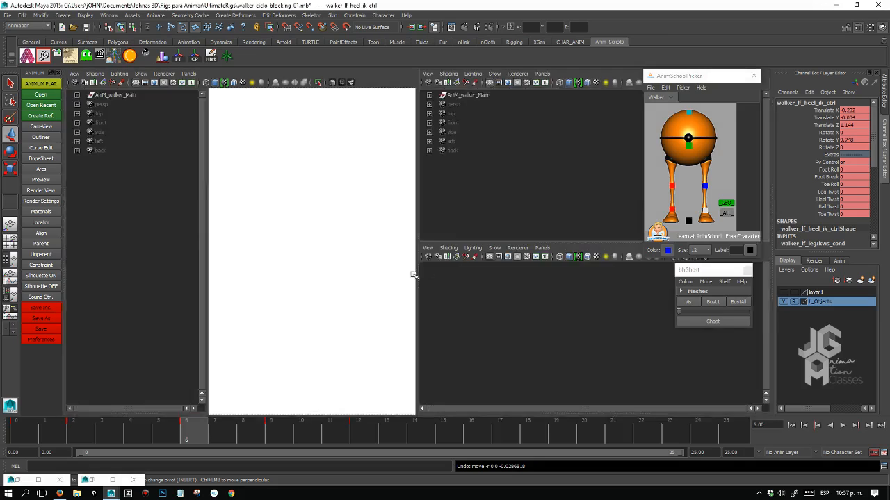
key(space)
scroll(478, 319, up, 6)
alt+middle_drag(455, 310, 506, 287)
scroll(528, 313, up, 3)
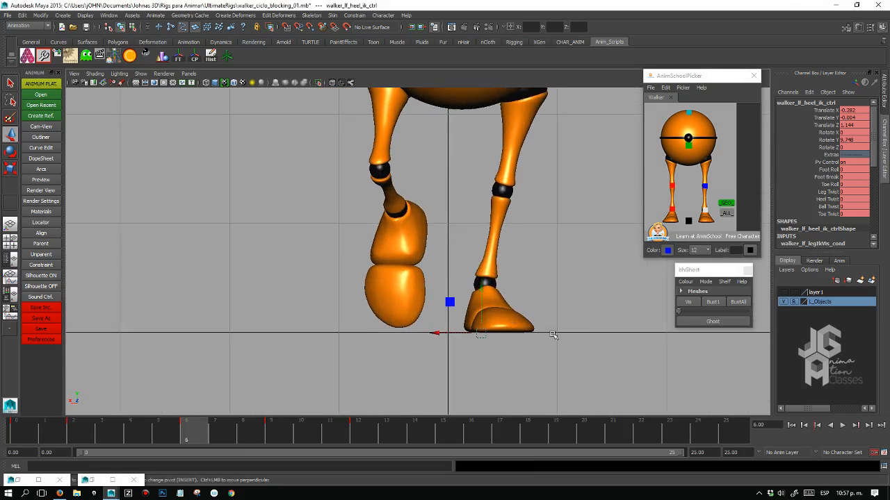
click(280, 429)
scroll(587, 298, up, 2)
alt+middle_drag(587, 297, 489, 263)
scroll(510, 315, up, 2)
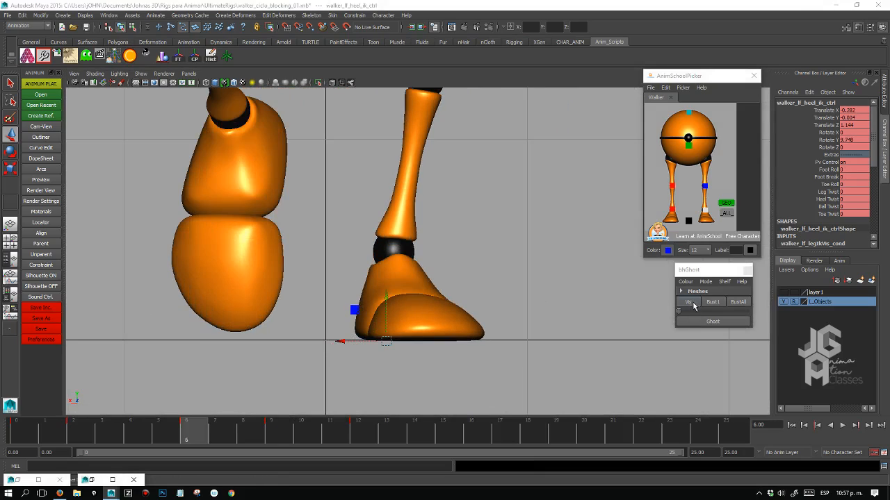
Ghost the frame 6 pose and, at frame 9, nudge the left heel control to a Translate X of -0.328 to match it.
click(692, 305)
click(745, 307)
click(712, 321)
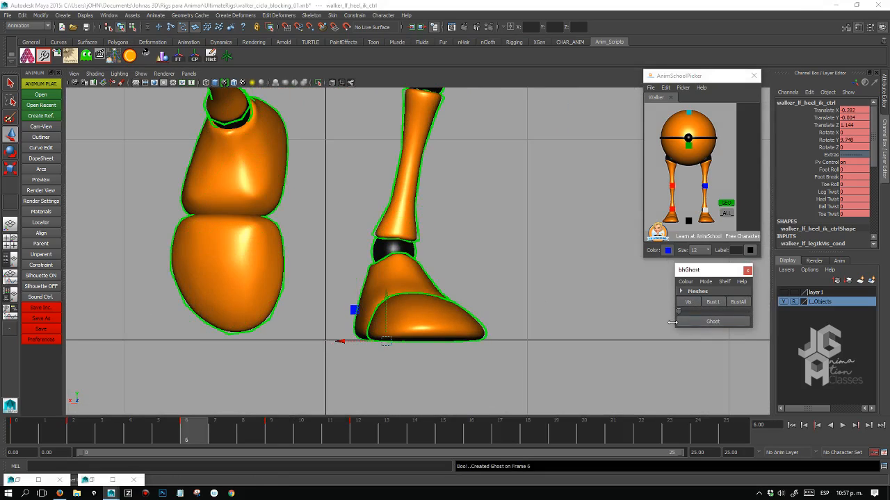
key(.)
key(.)
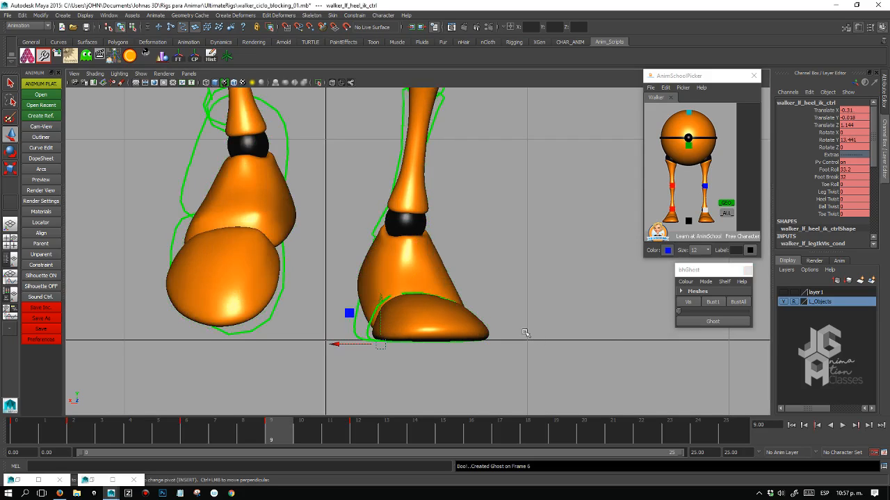
drag(336, 345, 331, 345)
Compare the planted left foot at frames 6, 9 and 12 against the ghost outline.
key(.)
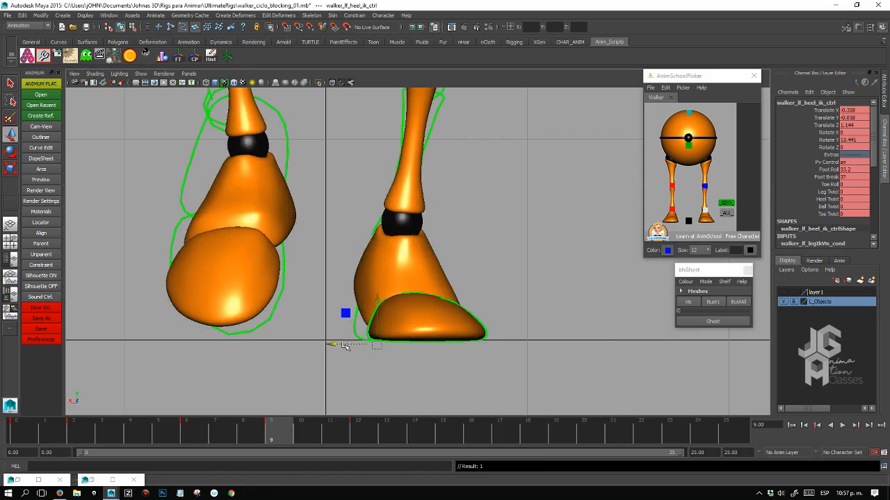
key(.)
key(.)
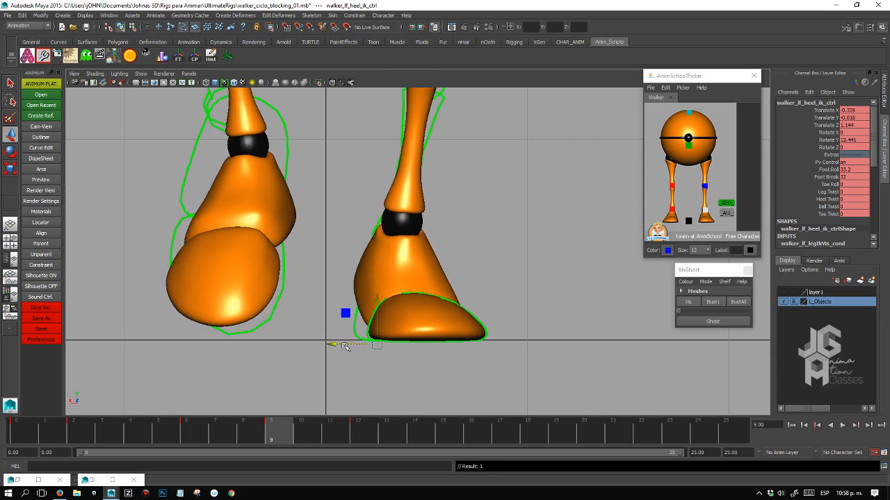
key(.)
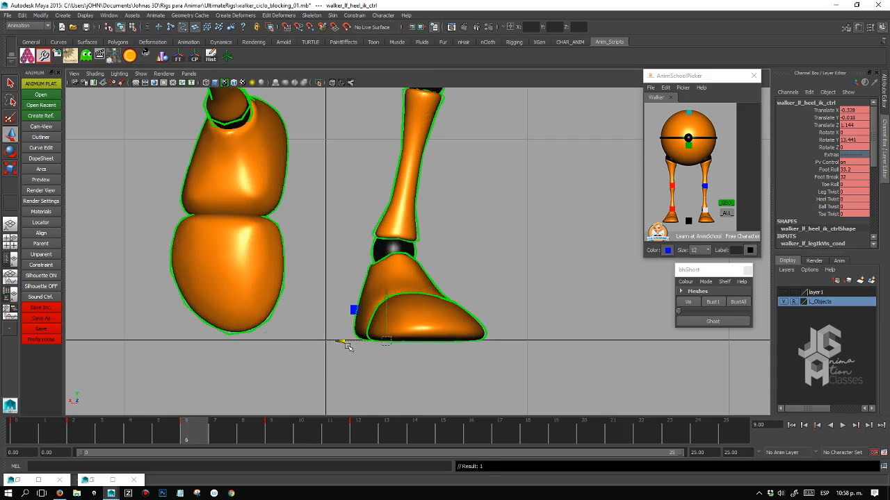
key(.)
key(.)
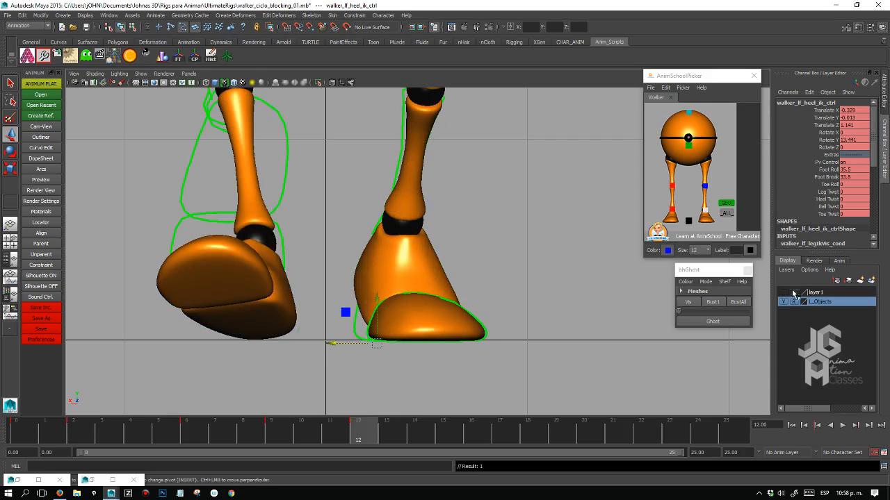
Move the layer1 reference cube to a Translate X of 0.006 at frame 0, check the frame 12 foot spacing against it, and hide it again.
click(670, 206)
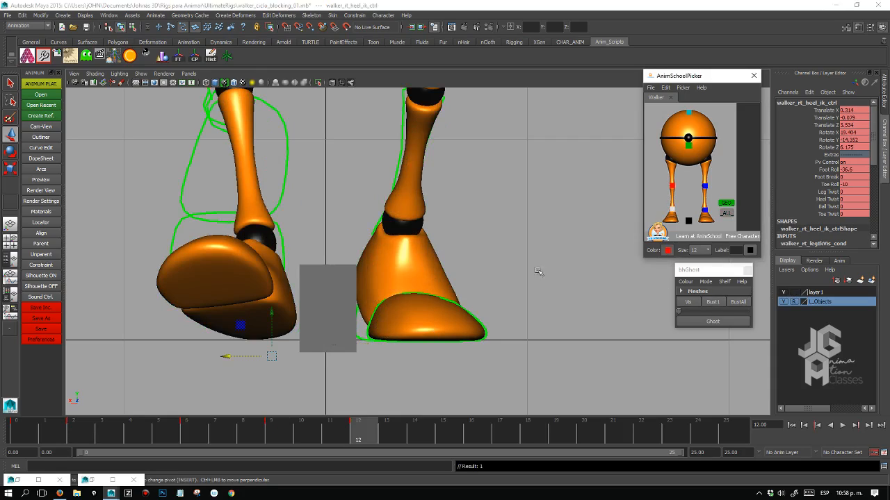
click(24, 433)
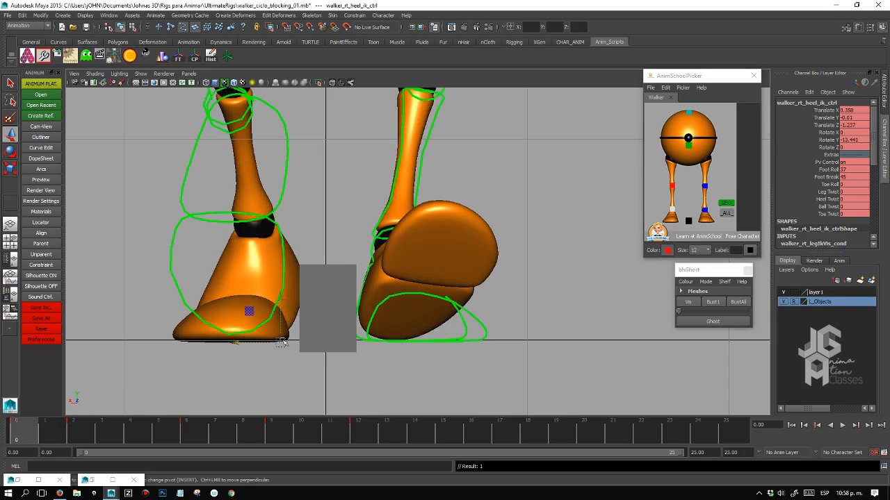
click(338, 306)
drag(282, 308, 287, 306)
click(357, 428)
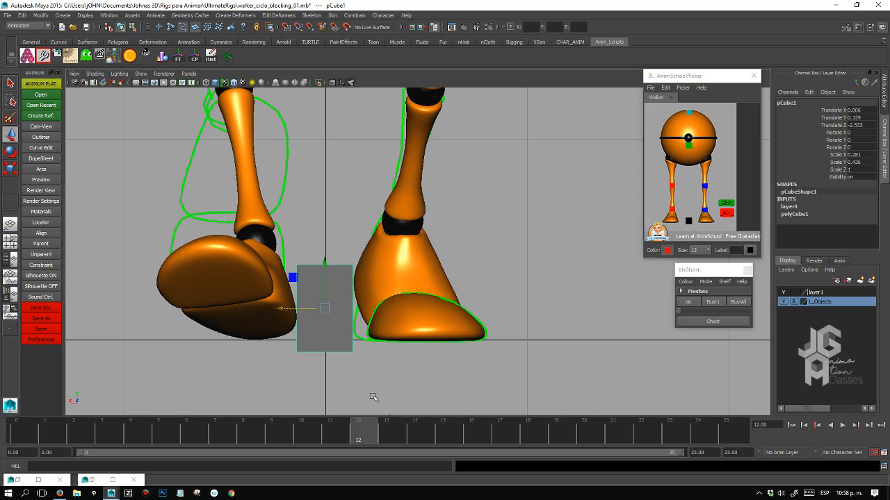
click(783, 292)
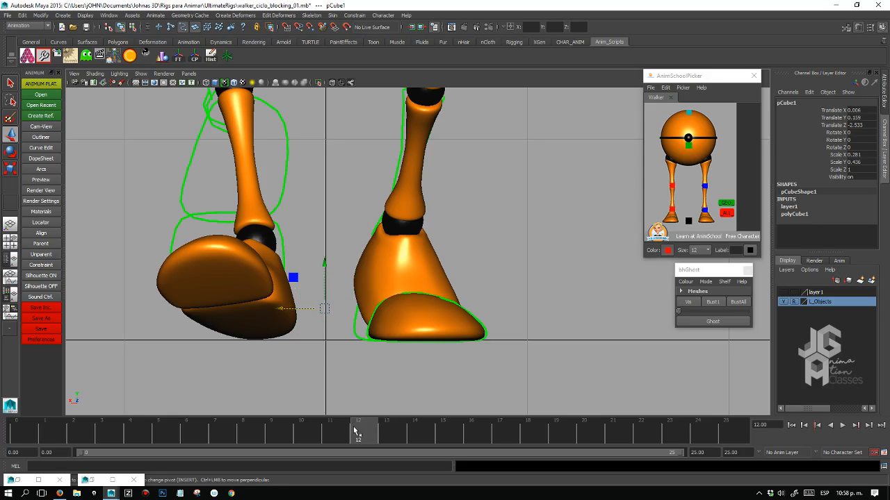
Play the walk in the front-view close-up, switch to the side view and hide the ghost outline.
key(alt+v)
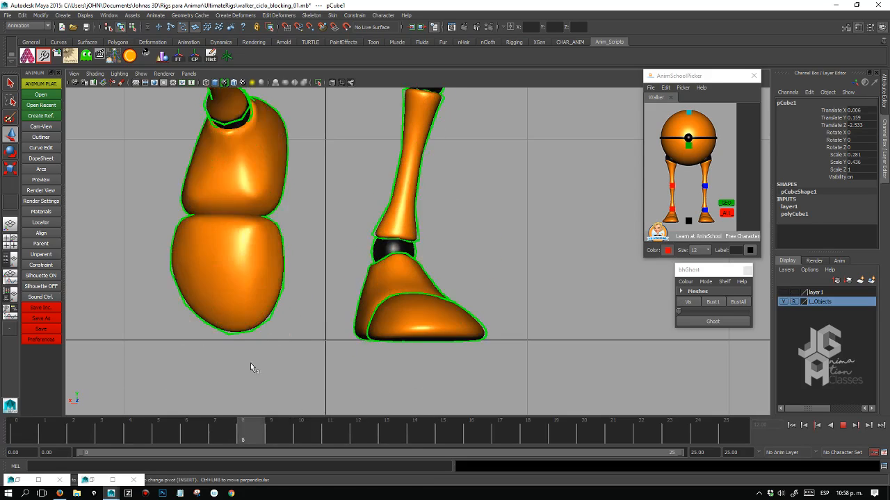
key(alt+v)
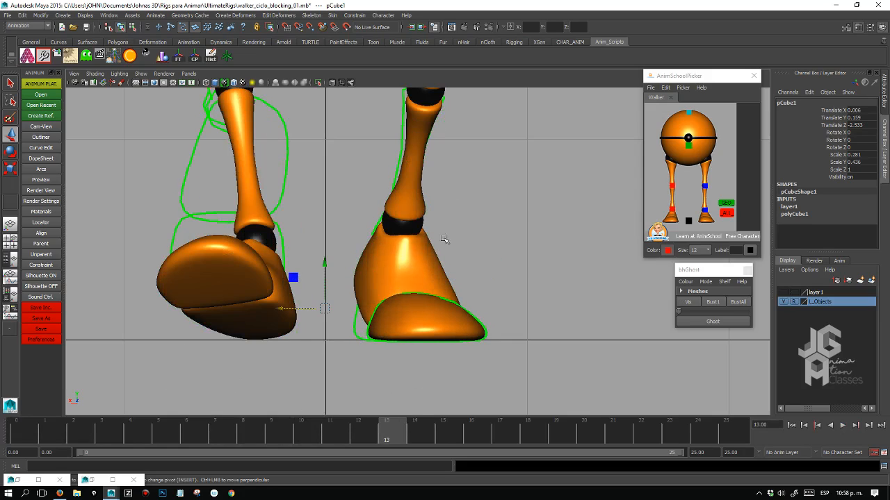
key(space)
key(space)
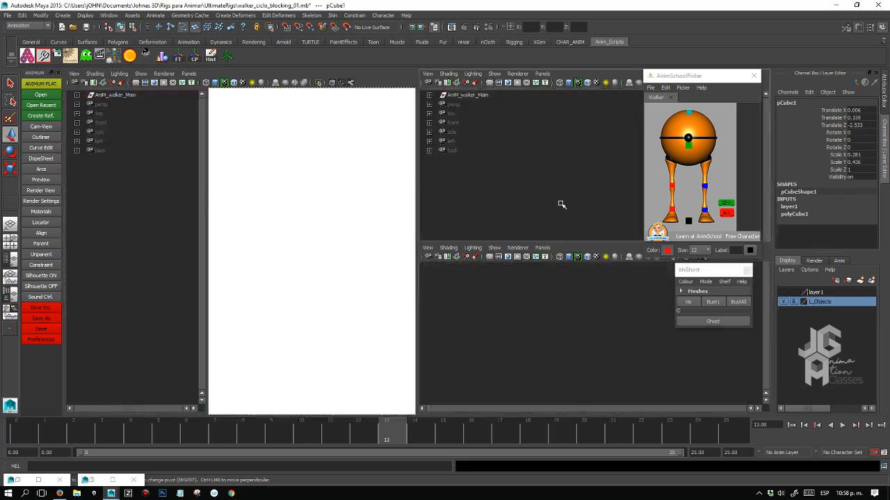
click(690, 302)
Play the walk with the whole character framed in the side view, with and without the viewport grid.
alt+right_drag(456, 243, 552, 357)
drag(391, 435, 547, 273)
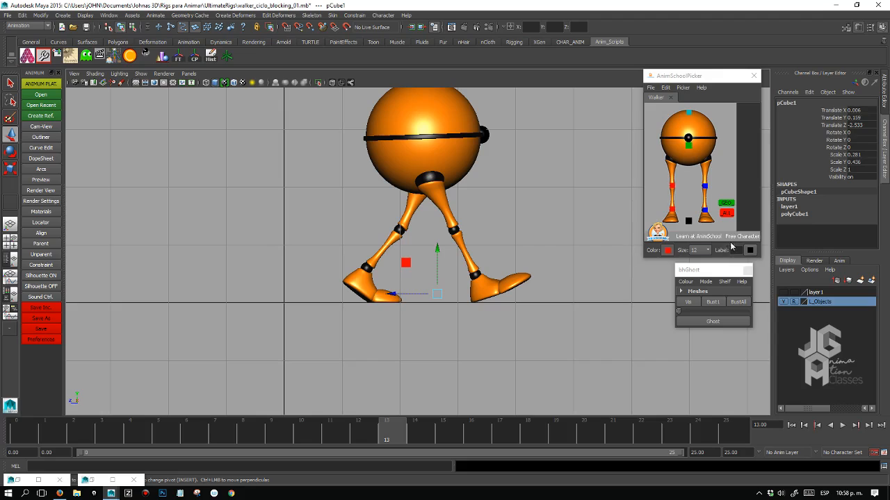
click(570, 254)
scroll(510, 281, down, 2)
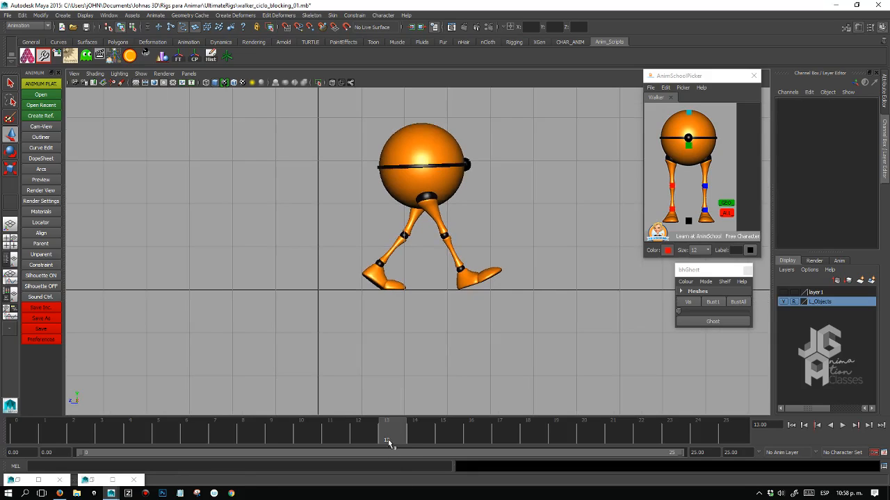
key(alt+v)
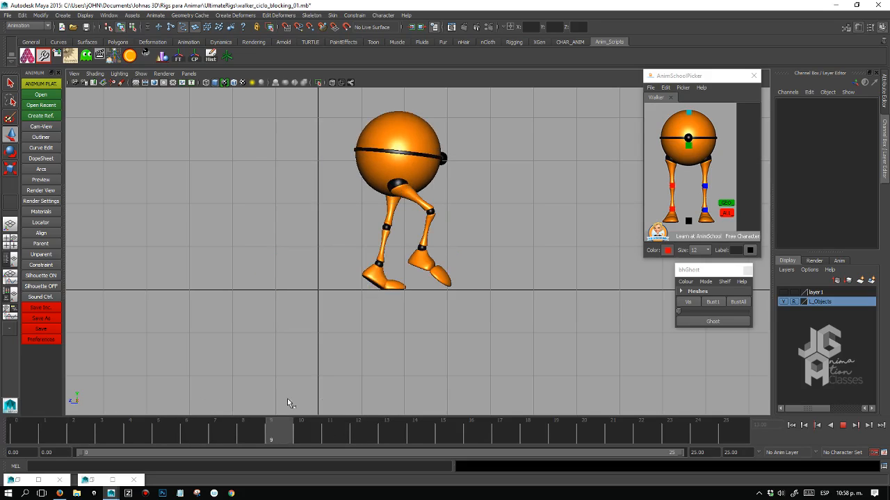
key(alt+v)
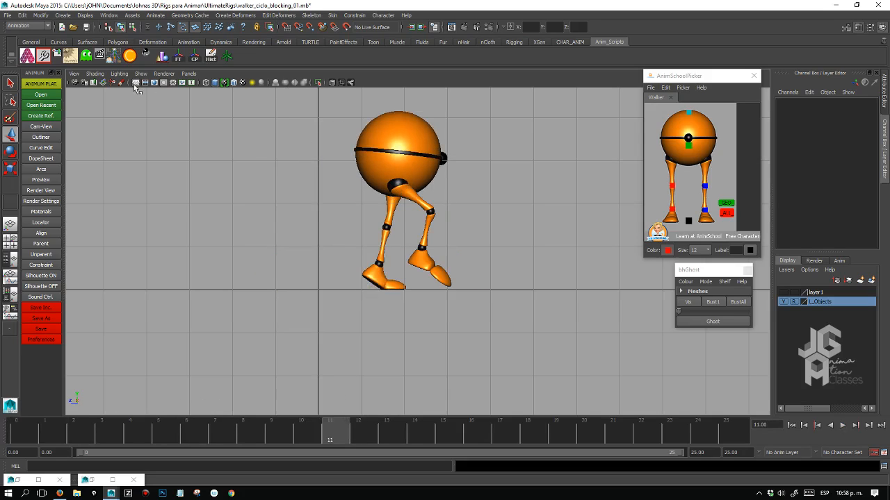
click(135, 84)
key(alt+v)
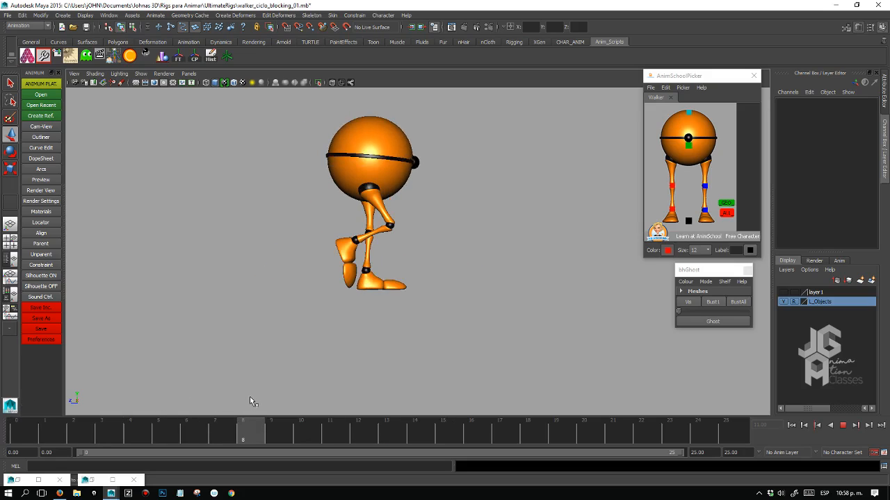
key(alt+v)
Play the walk with the whole character framed in the front view and the right knee pole vector control selected.
click(673, 183)
key(space)
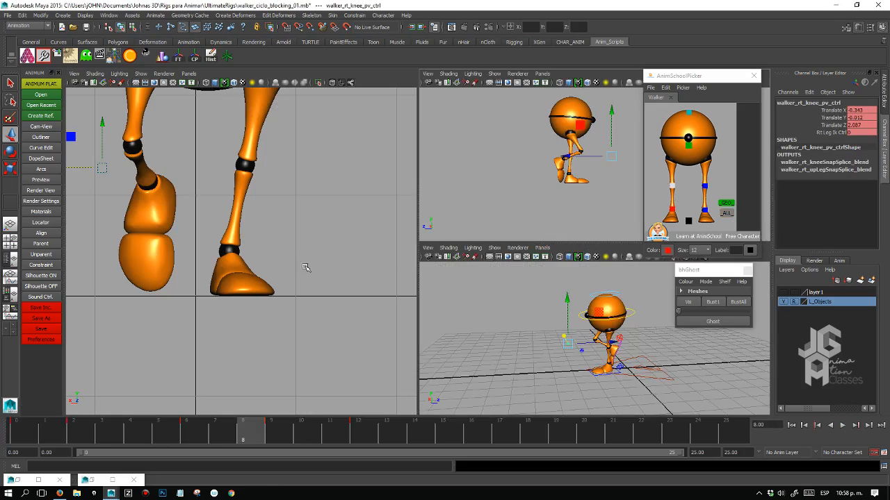
key(space)
alt+right_drag(494, 273, 439, 260)
alt+middle_drag(439, 260, 437, 279)
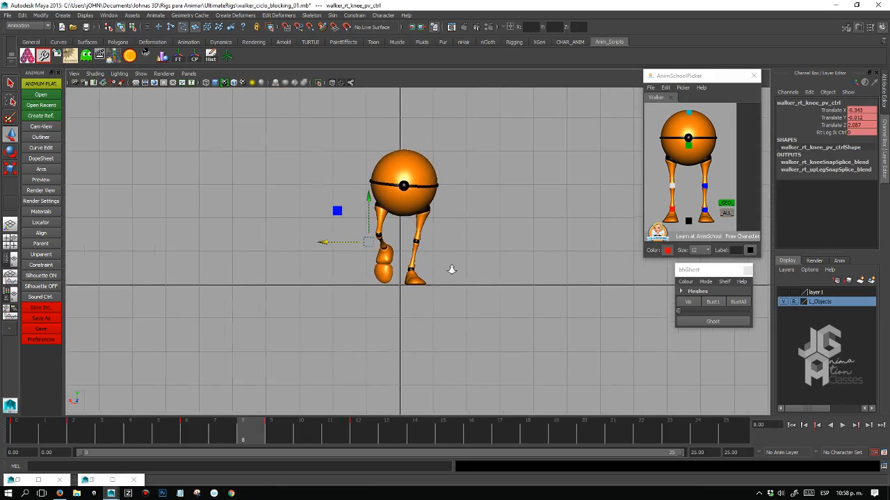
alt+right_drag(451, 268, 533, 269)
key(alt+v)
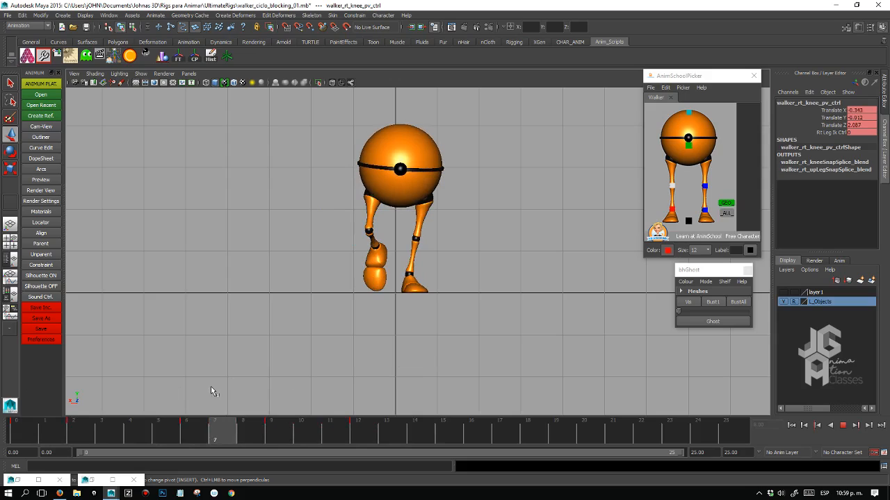
key(alt+v)
Raise the right heel control slightly at frame 6 and step back through the earlier keys in the front view.
click(671, 207)
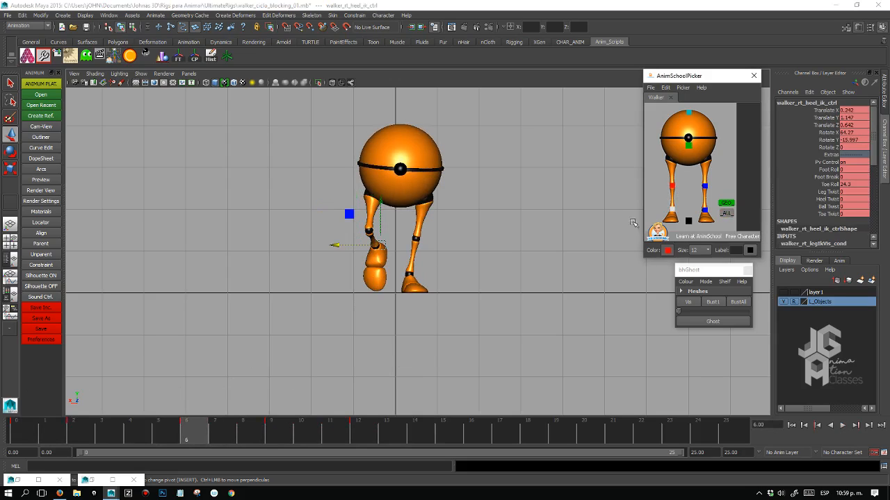
drag(381, 202, 380, 199)
key(comma)
key(comma)
key(comma)
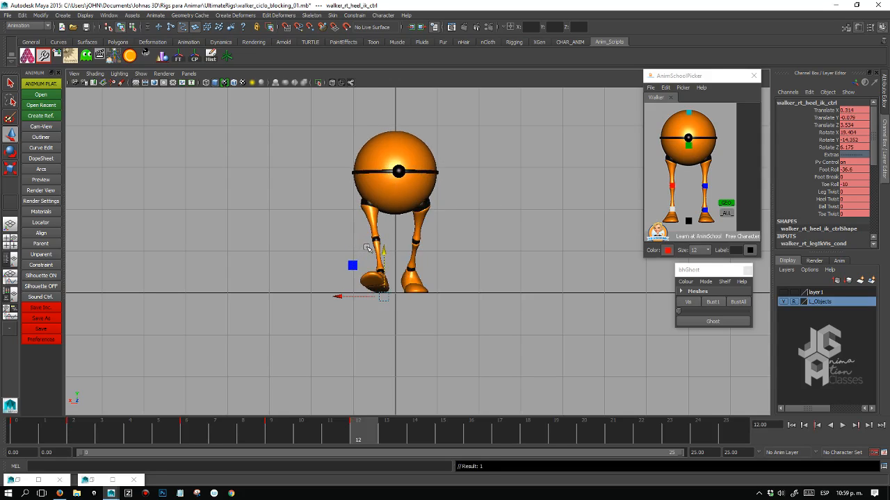
Step through the keyed poses between frames 0 and 12 and play the walk in the front view to examine the right leg.
key(period)
key(period)
key(comma)
key(comma)
key(period)
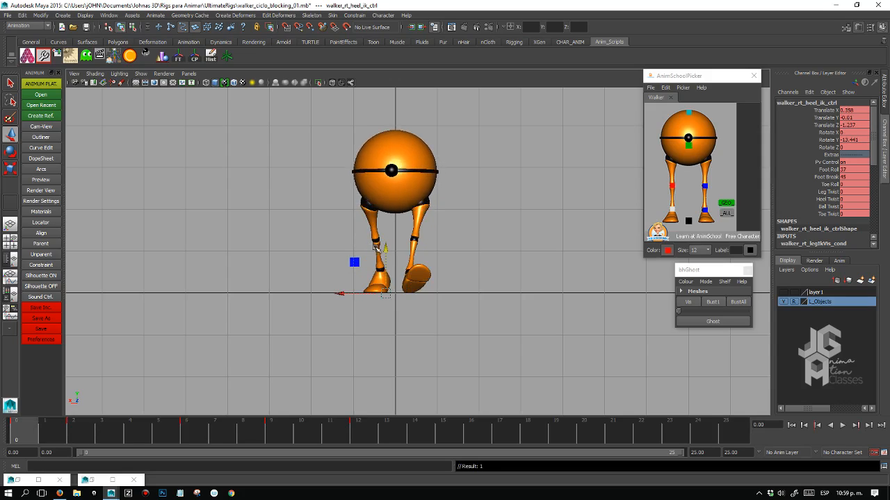
key(comma)
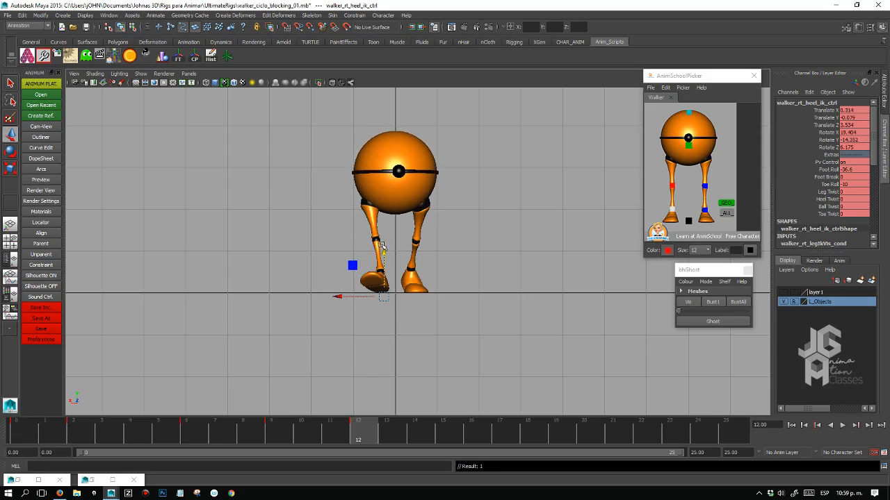
key(period)
key(period)
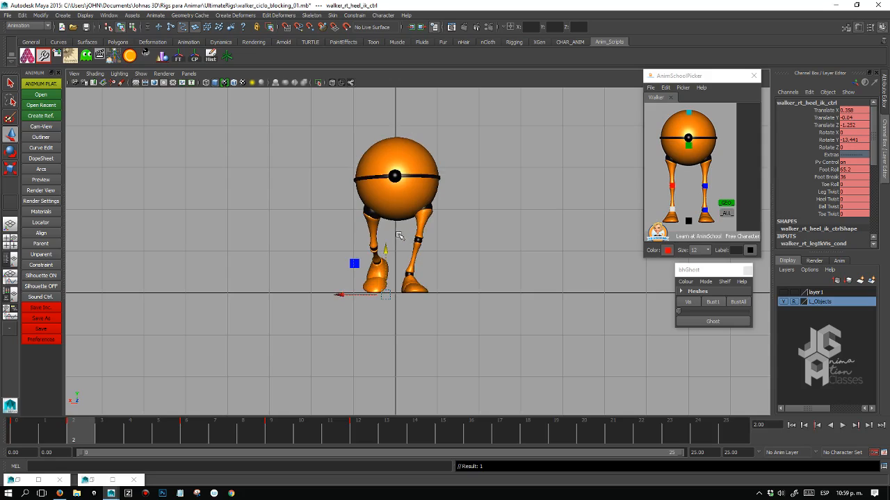
key(period)
key(period)
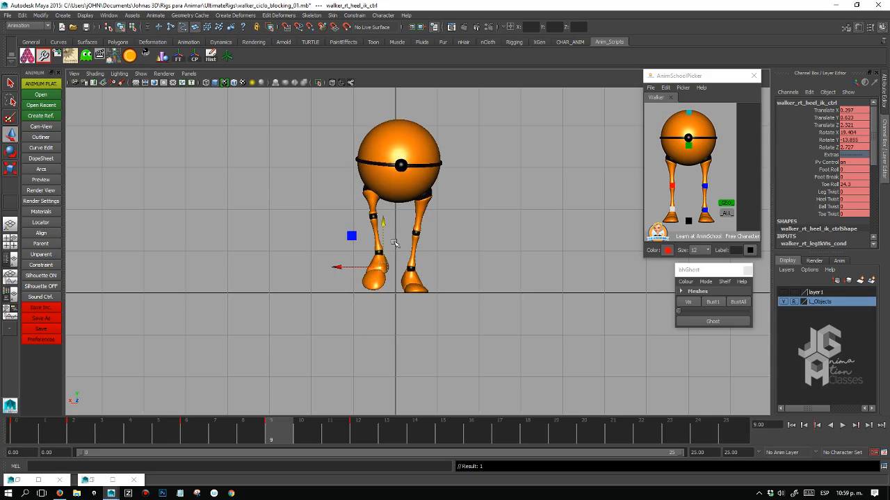
key(period)
key(alt+v)
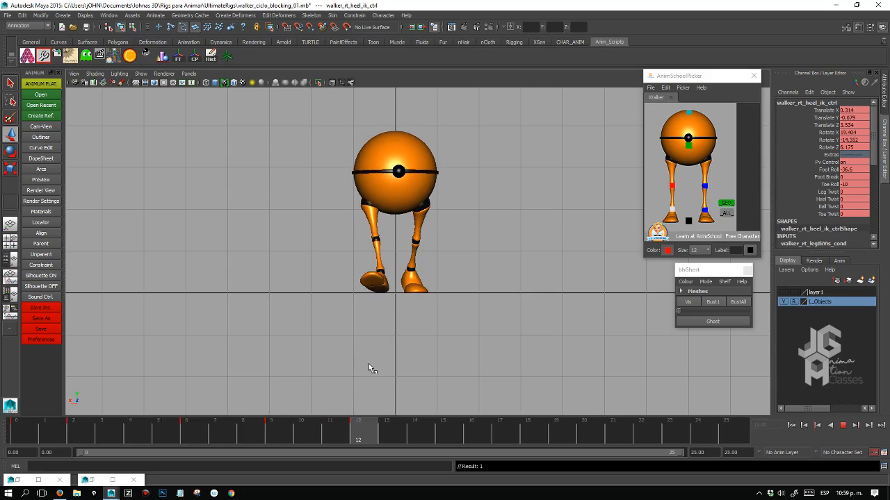
drag(363, 439, 16, 440)
Compare the contact poses at frames 0 and 12 in the side view, briefly showing the layer1 cube, and turn the grid back on.
key(space)
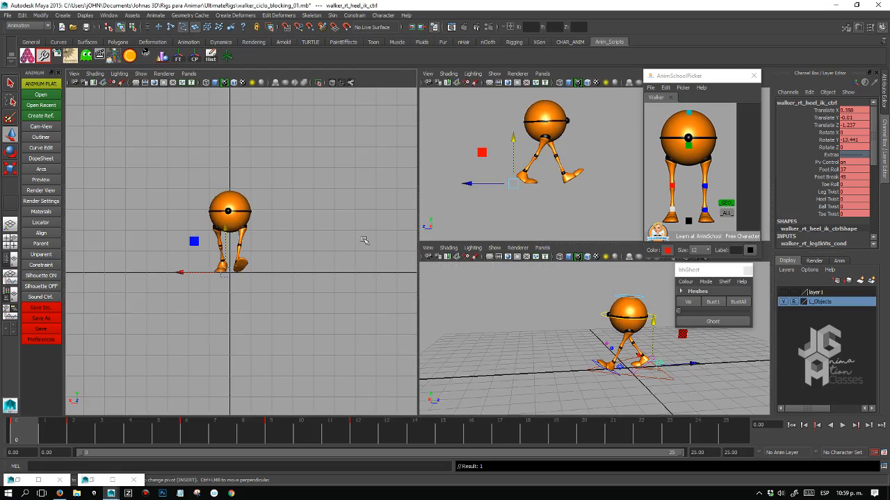
key(space)
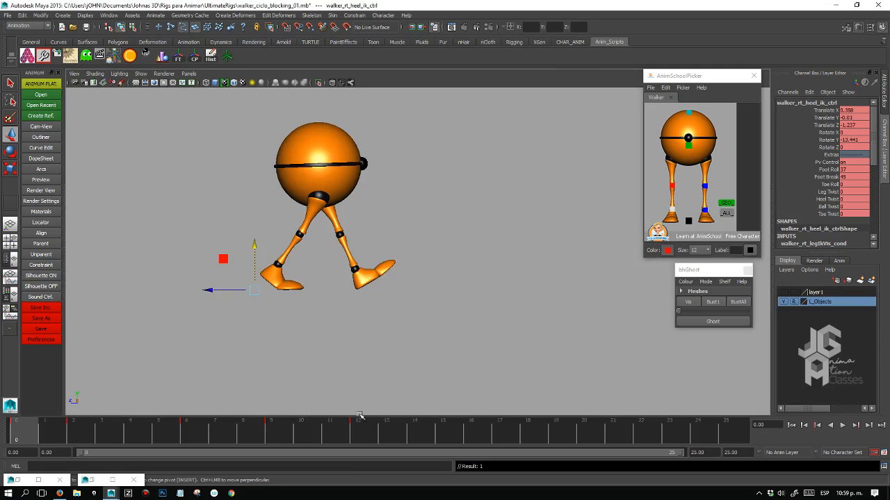
click(372, 429)
click(783, 293)
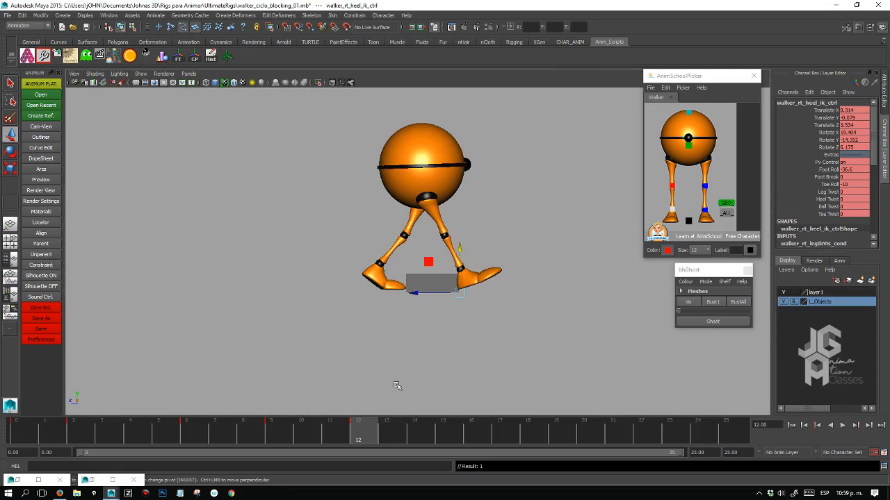
click(783, 292)
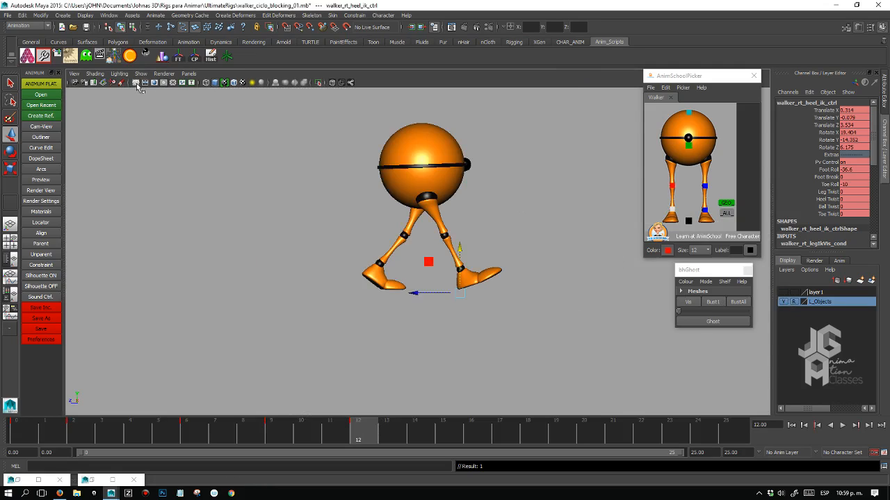
click(139, 83)
click(30, 426)
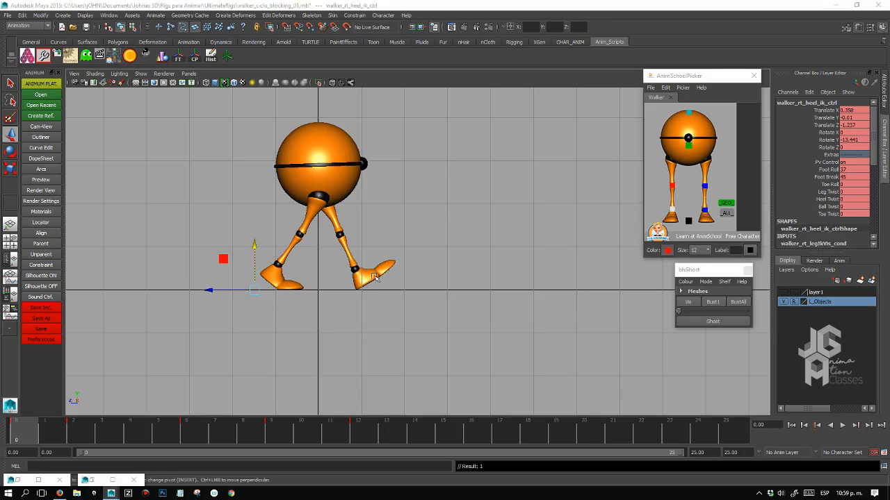
Mark the sole angle of the forward foot at frame 0 with a pink annotation line along its underside.
click(848, 107)
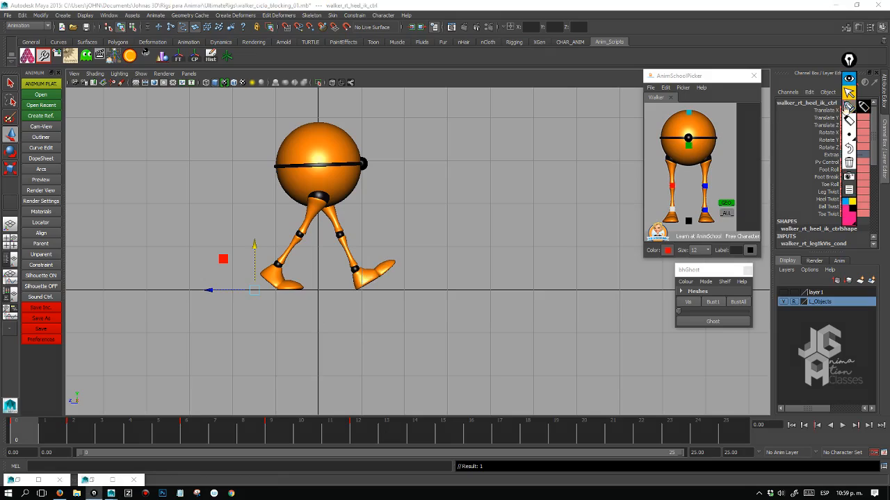
drag(359, 287, 387, 278)
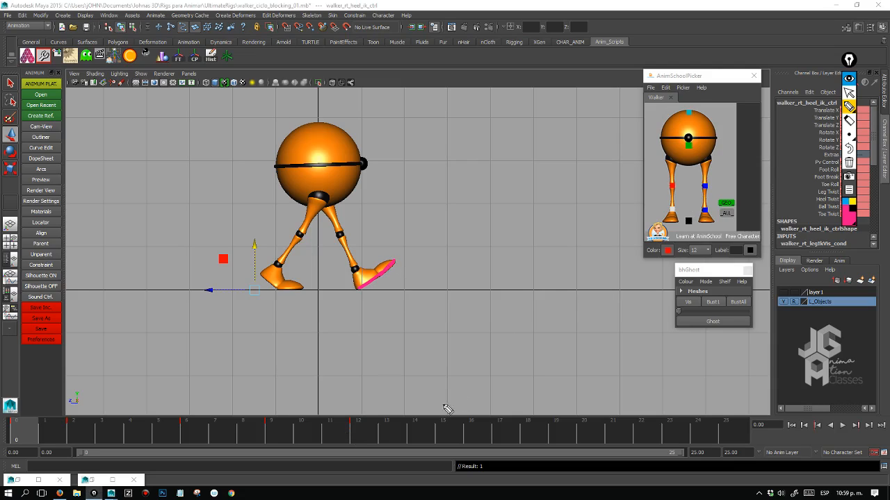
At frame 12, hide the annotations and set the right heel control's Foot Roll to about -40.51 to match frame 0's sole angle.
click(368, 431)
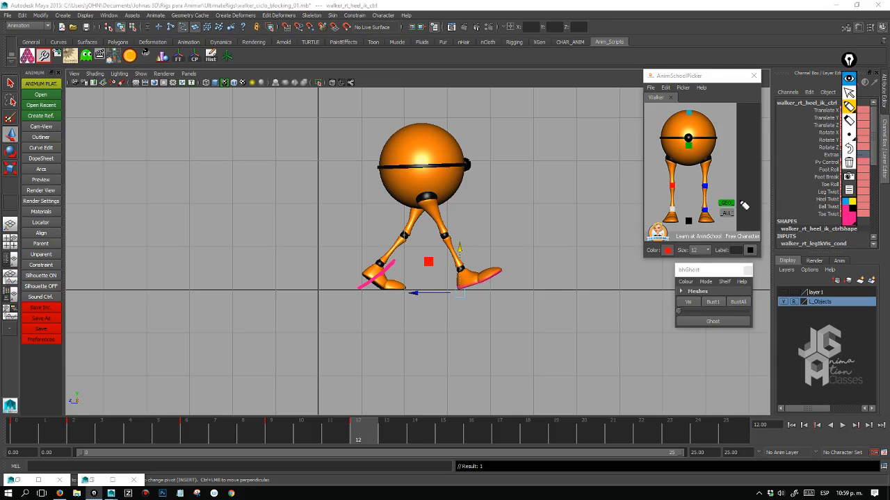
click(849, 79)
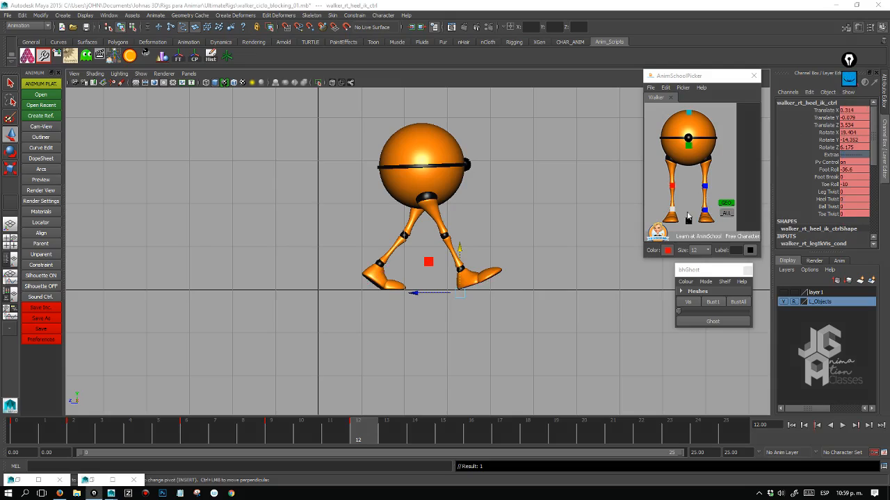
click(672, 211)
key(e)
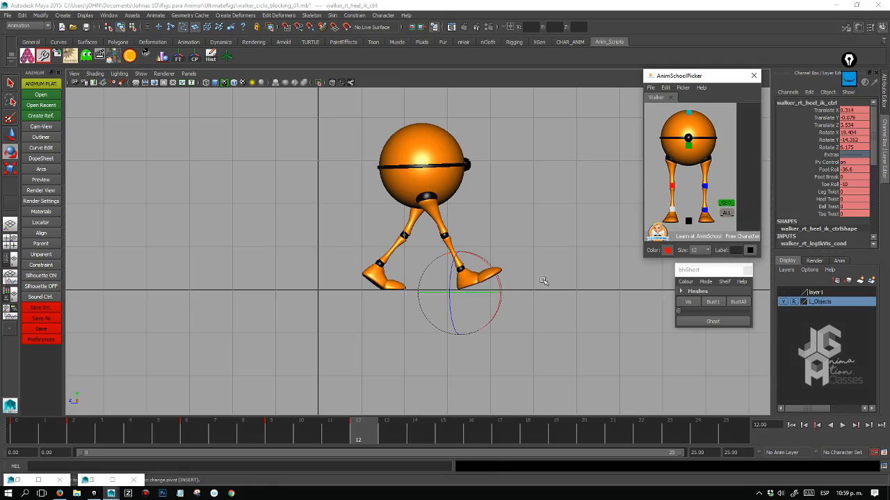
click(837, 171)
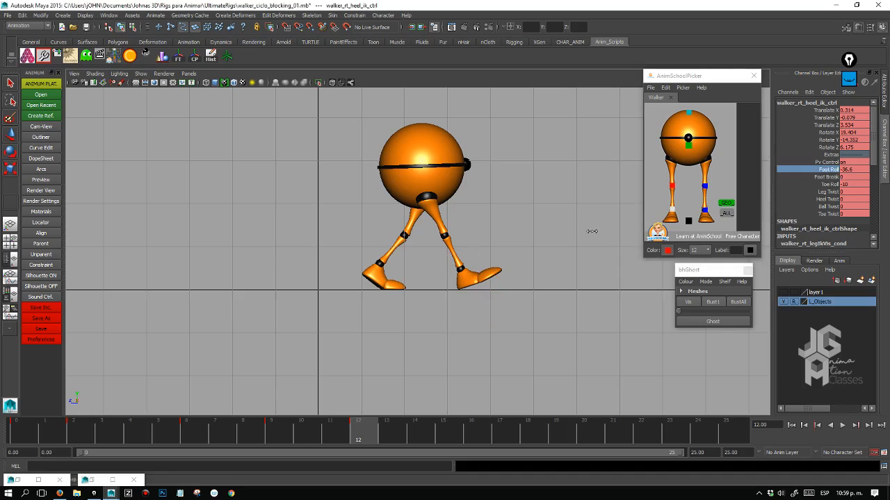
middle_drag(585, 230, 453, 244)
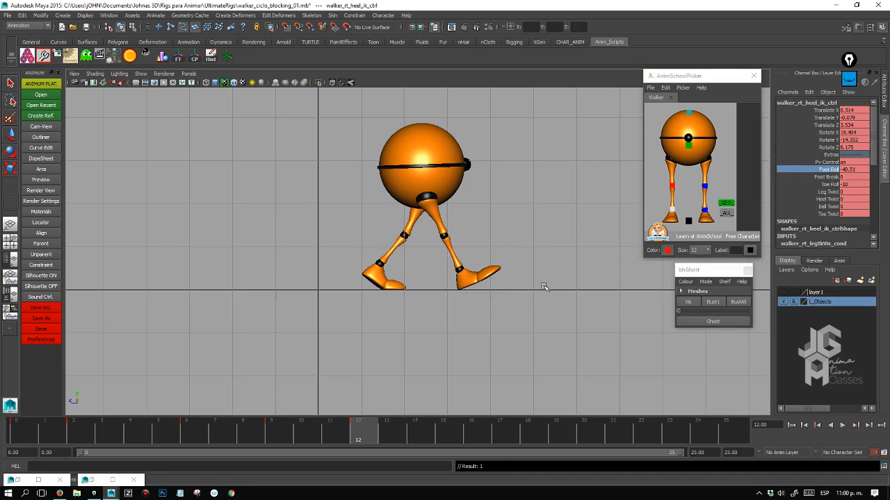
Check the forward foot against the pink sole line, refine the right heel's Foot Roll to about -41.73 and key it at frame 12.
click(849, 81)
click(849, 91)
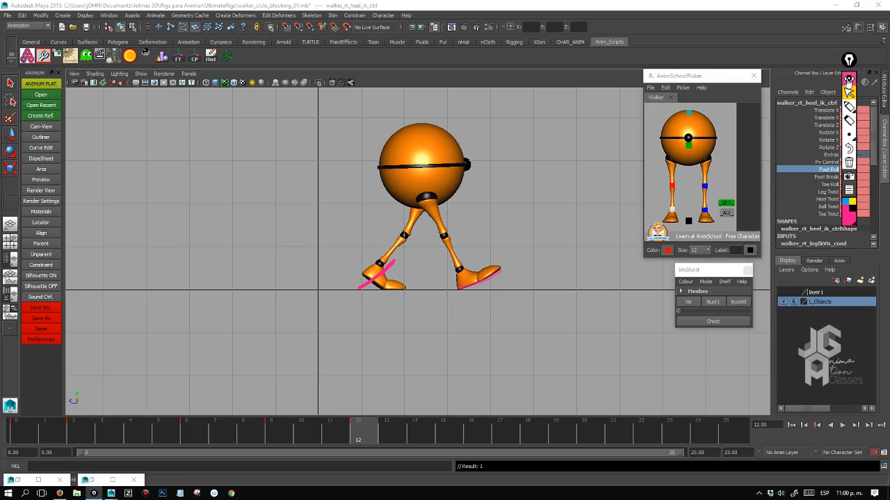
click(848, 81)
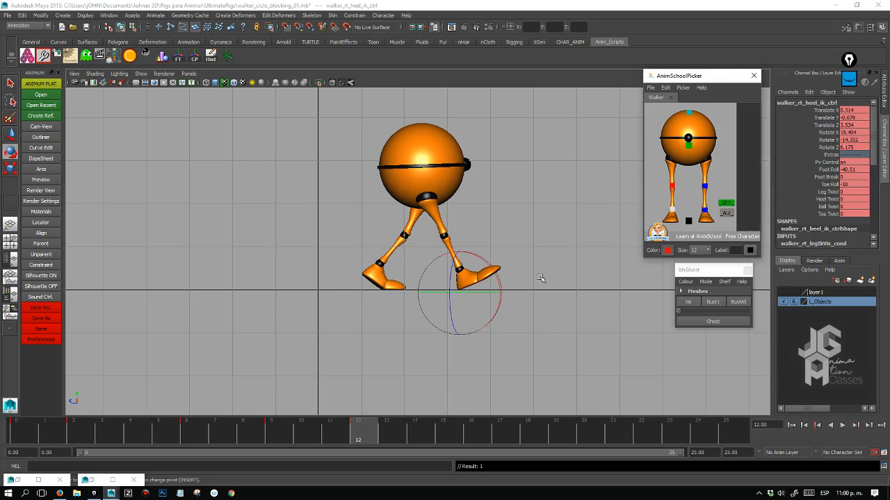
click(832, 170)
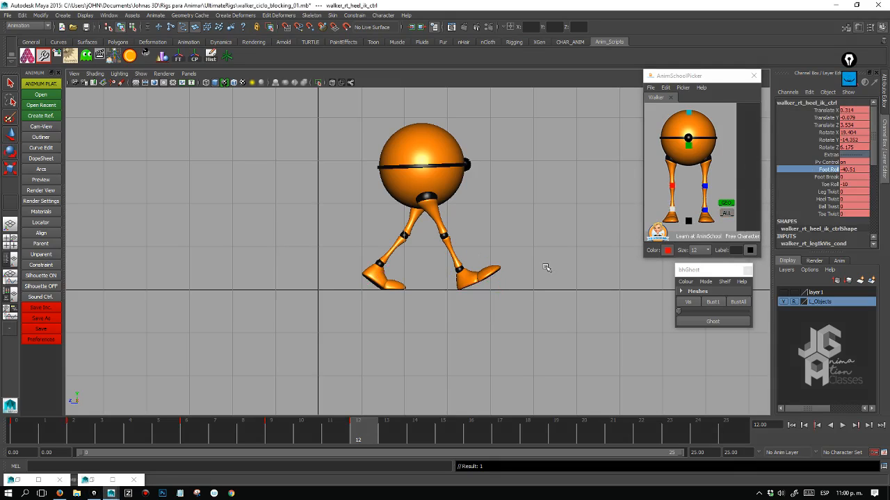
middle_drag(546, 268, 503, 260)
key(s)
Play the walk in the side view several times from frame 0 and scrub to frame 9 to examine the leg poses.
key(alt+v)
key(alt+shift+v)
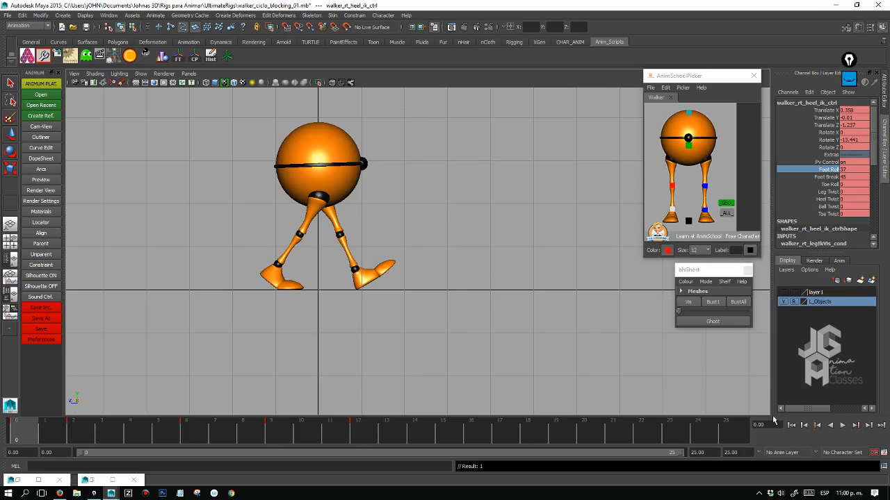
key(alt+v)
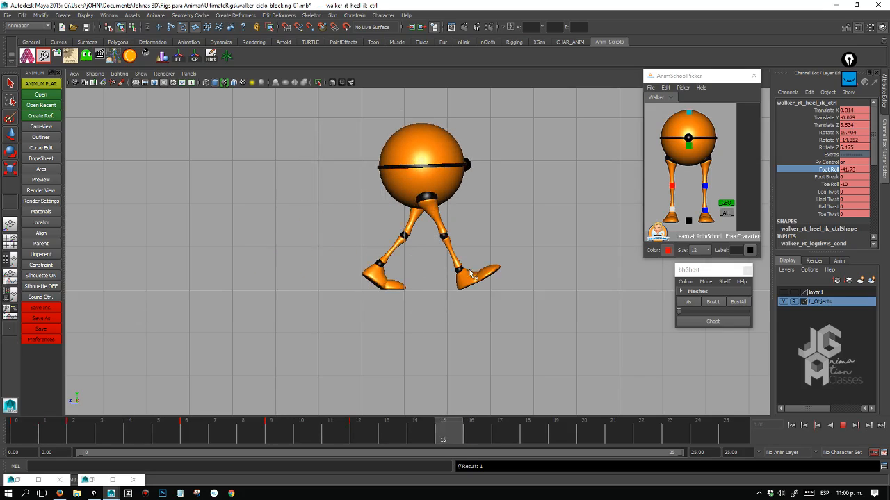
key(Escape)
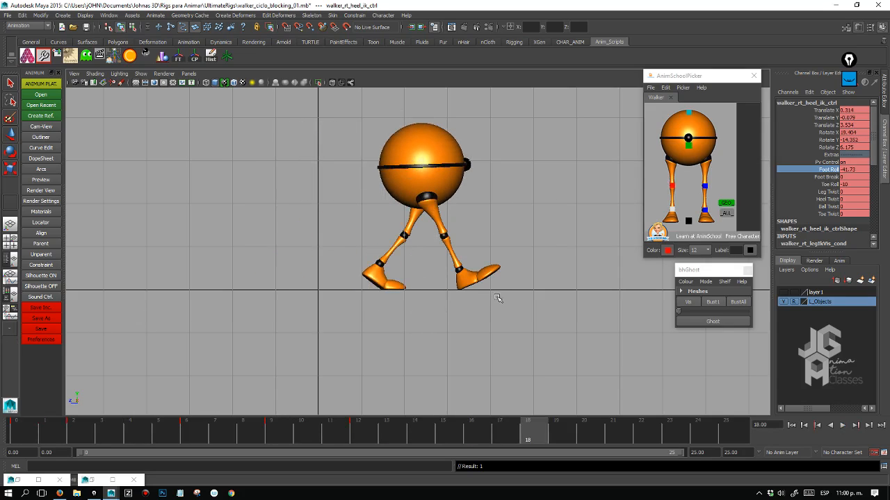
key(alt+v)
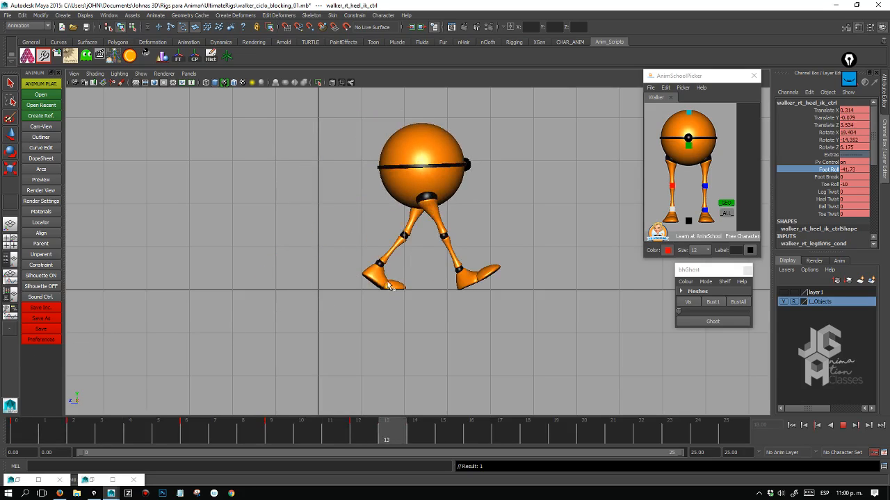
key(alt+shift+v)
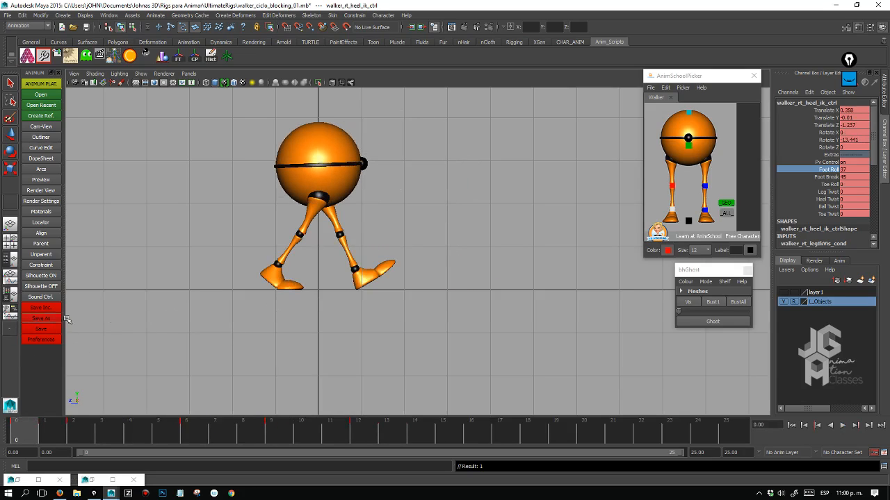
key(alt+v)
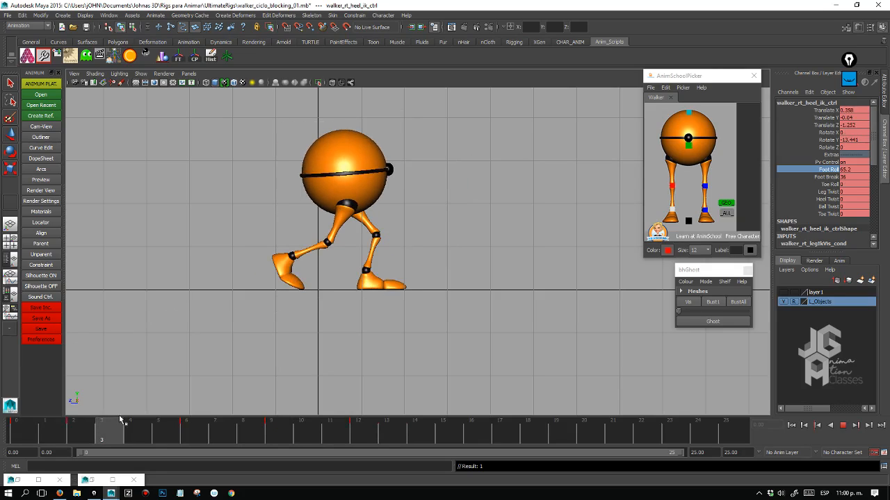
mouse_move(118, 420)
mouse_down()
mouse_move(367, 378)
mouse_move(274, 383)
mouse_move(302, 362)
mouse_move(365, 347)
mouse_move(281, 364)
mouse_move(307, 349)
mouse_move(378, 338)
mouse_move(323, 340)
mouse_move(364, 338)
mouse_move(344, 340)
mouse_move(358, 341)
mouse_move(344, 342)
mouse_move(338, 369)
mouse_move(281, 429)
mouse_up()
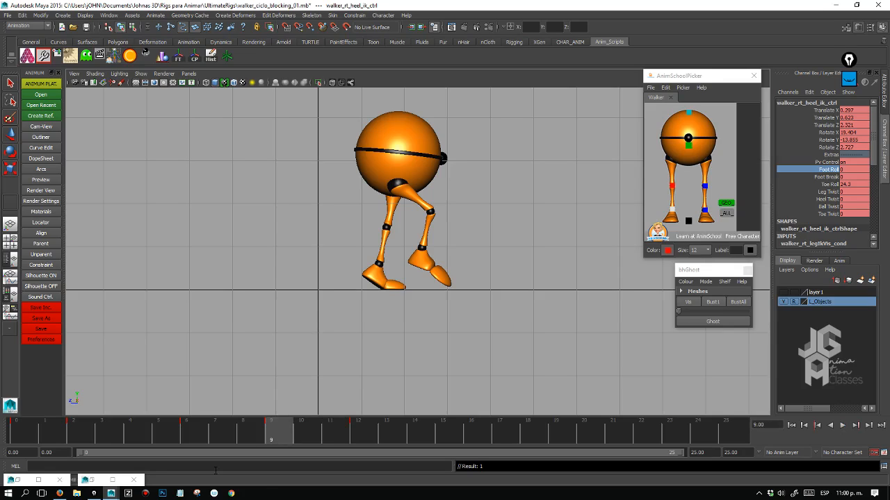